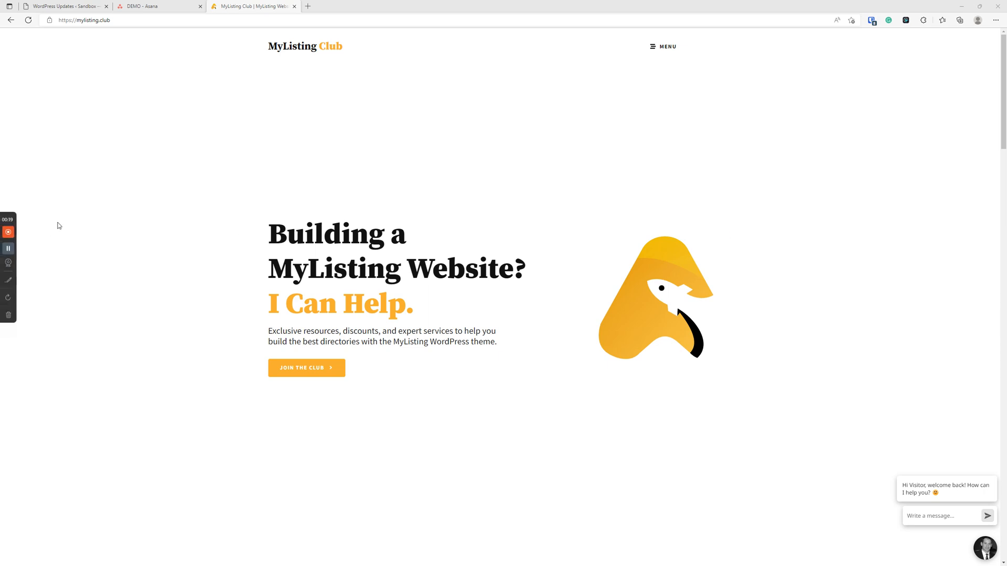
- Open the MyListing Project Template page and review its task categories, walkthrough section and changelog
scroll(246, 195, "down", 10)
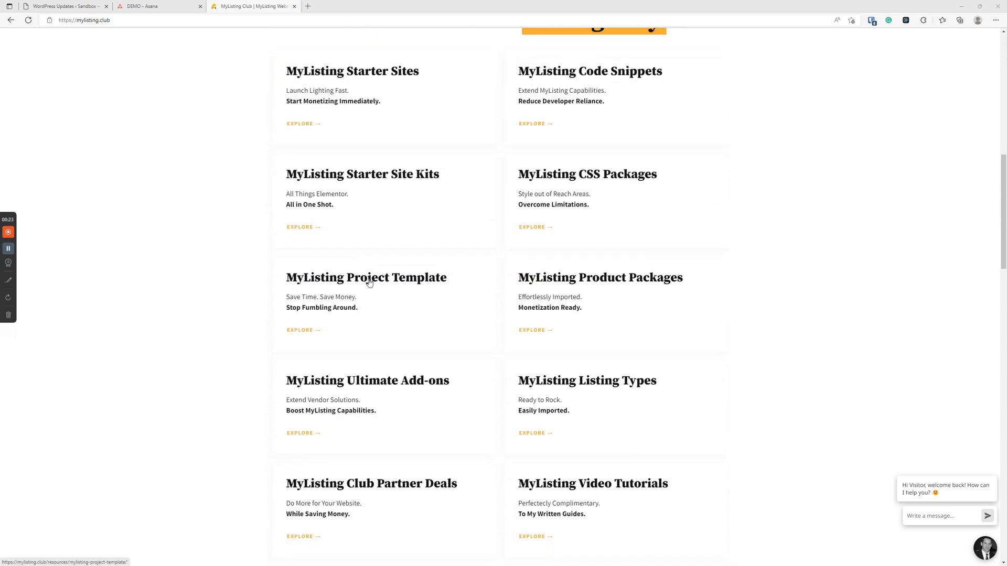
left_click(378, 282)
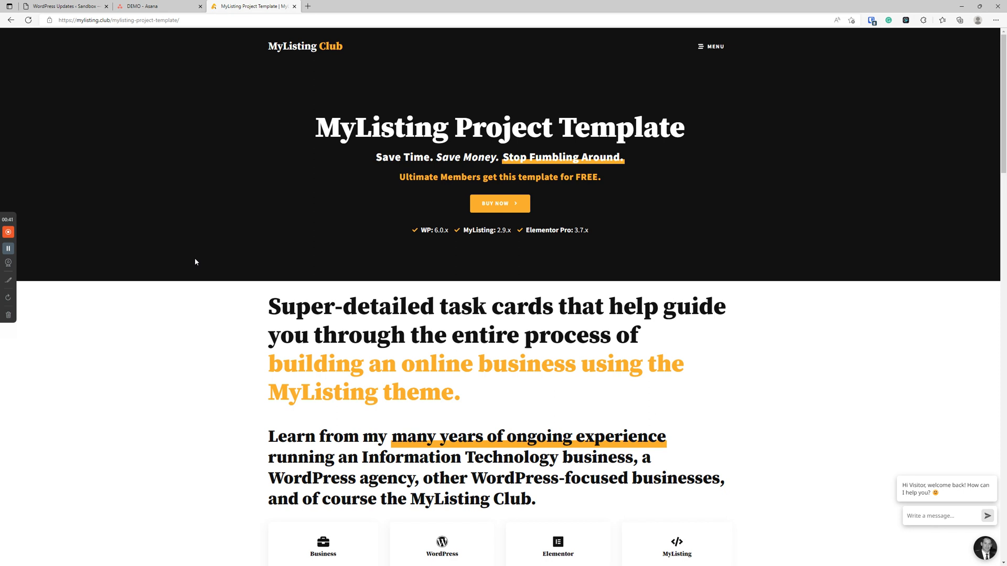
scroll(202, 230, "down", 6)
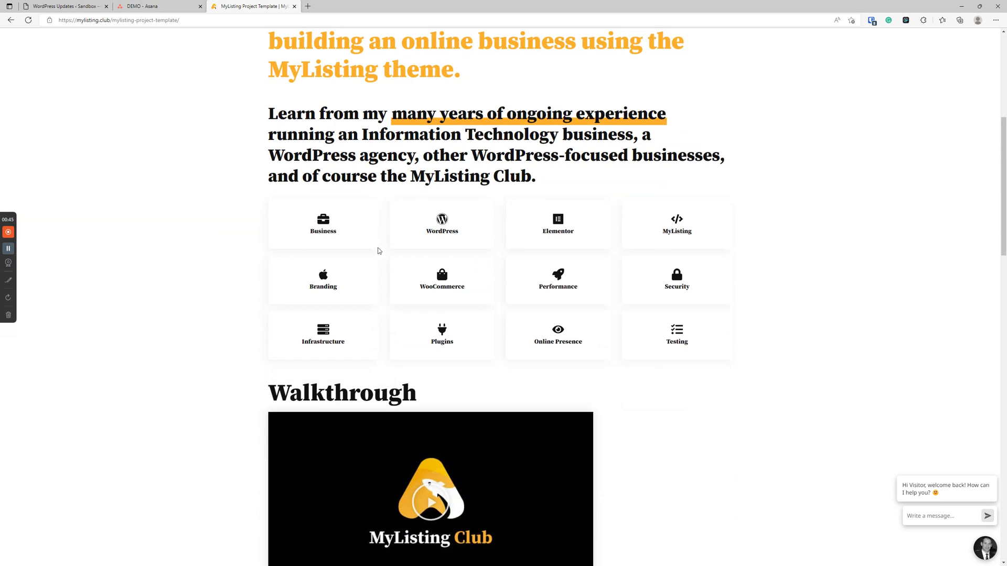
scroll(405, 218, "down", 3)
scroll(666, 168, "up", 2)
scroll(513, 184, "down", 3)
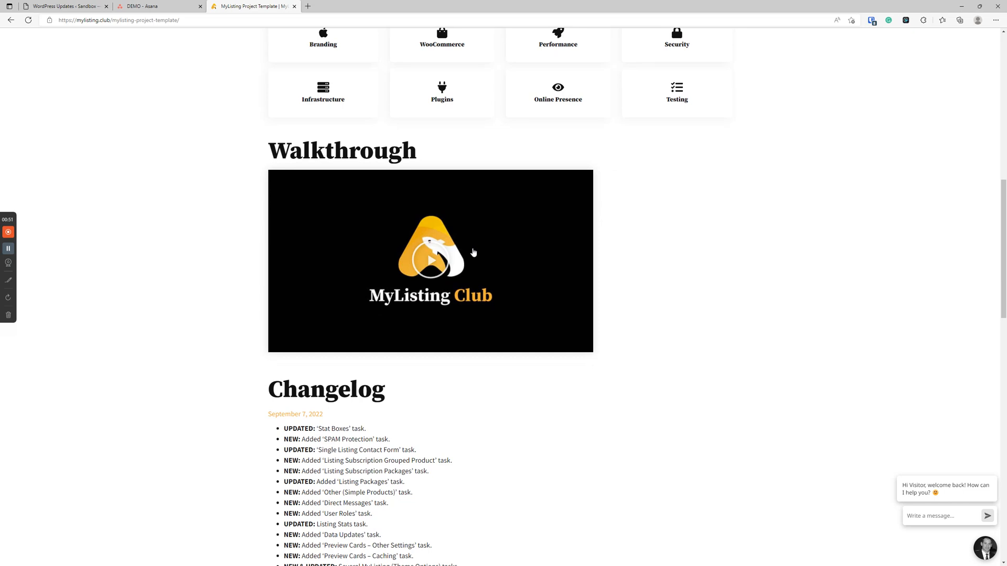
scroll(472, 250, "down", 3)
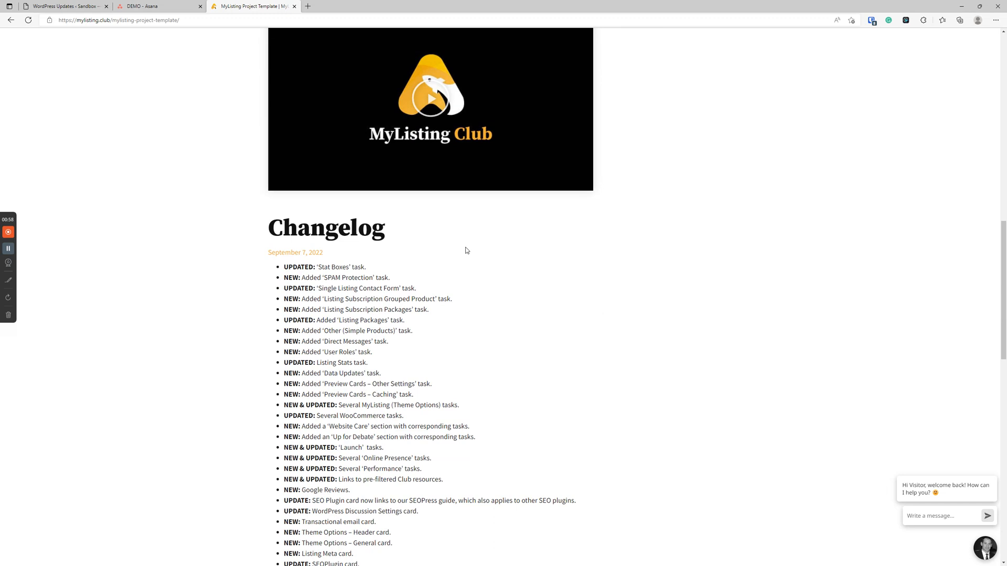
scroll(411, 351, "up", 15)
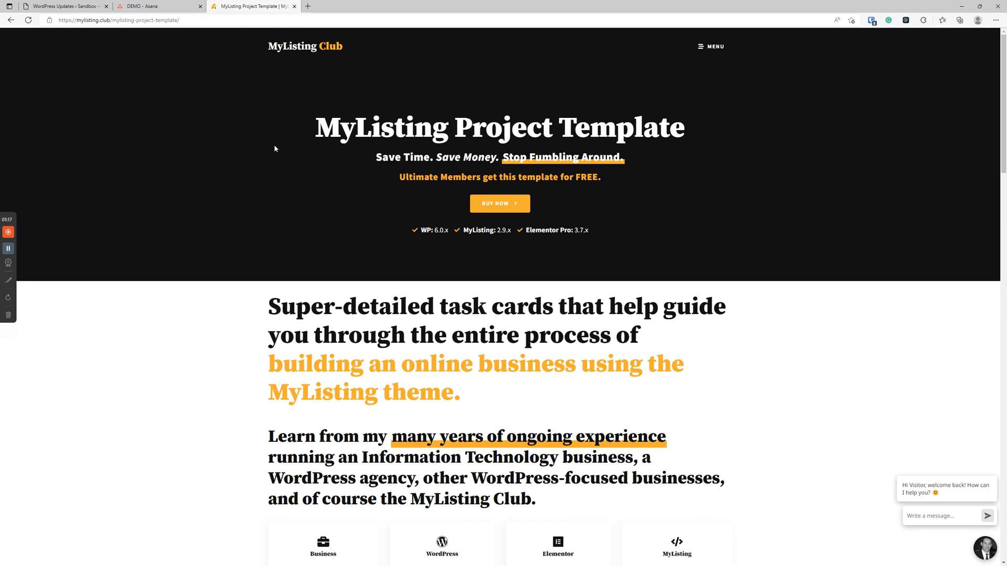
- Examine the September 7, 2022 changelog, highlighting the entries from 'Stat Boxes' through 'Preview Cards – Caching', and close the template page
scroll(275, 148, "down", 15)
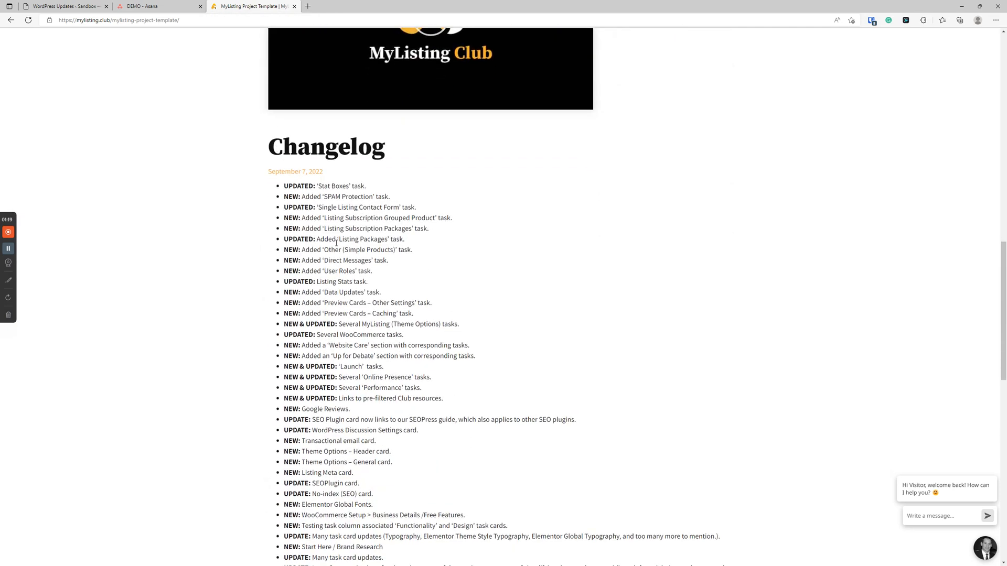
left_click_drag(446, 313, 226, 185)
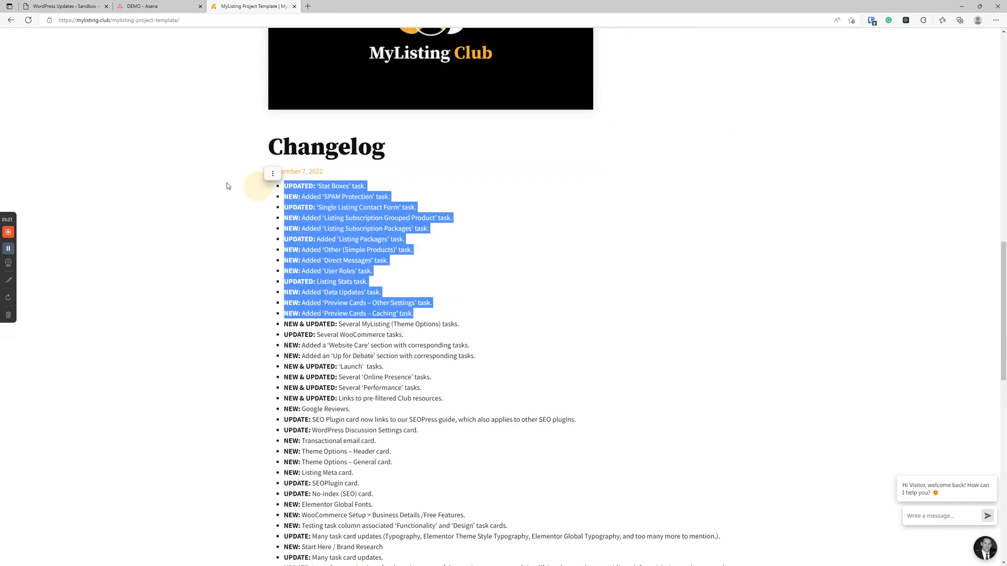
left_click(227, 185)
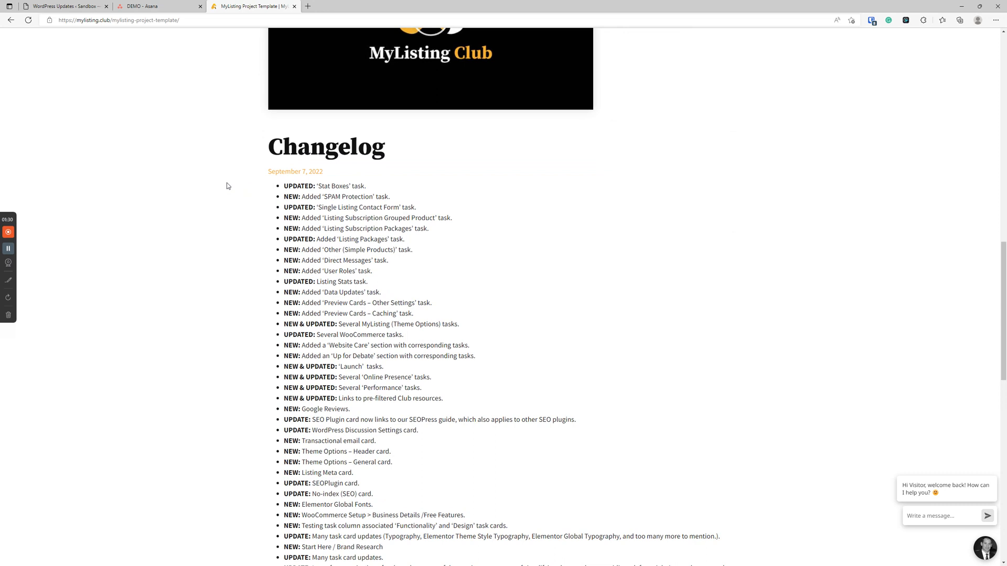
scroll(197, 213, "up", 5)
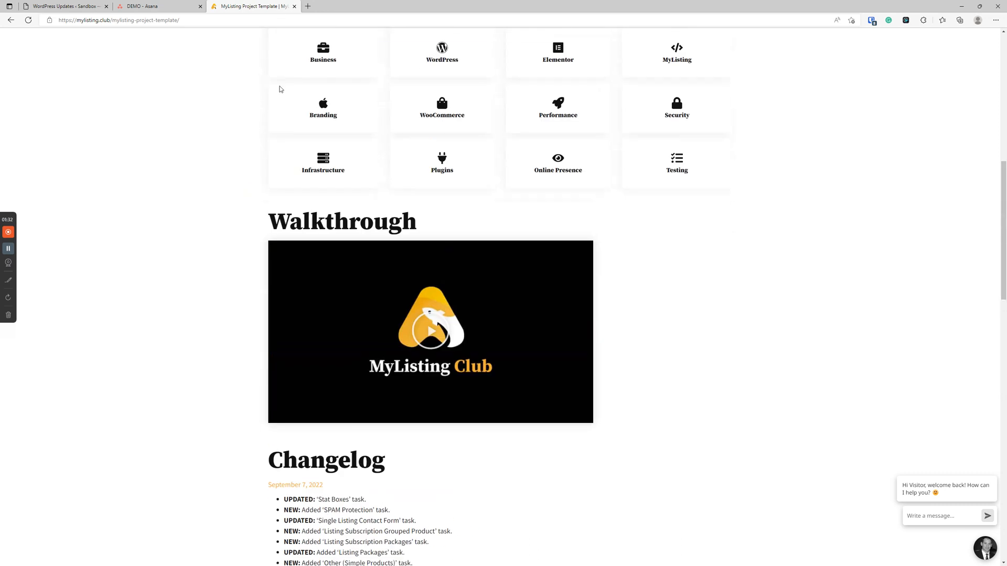
left_click(294, 6)
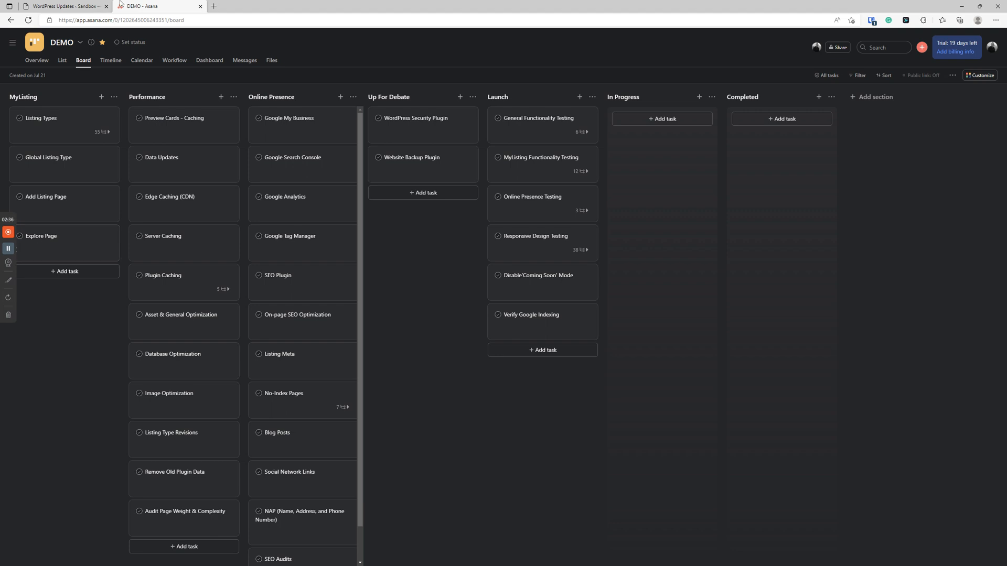
- Switch to the Chrome window with the Asana DEMO board and examine the Listing Types task's description and subtasks
left_click_drag(149, 5, 1006, 220)
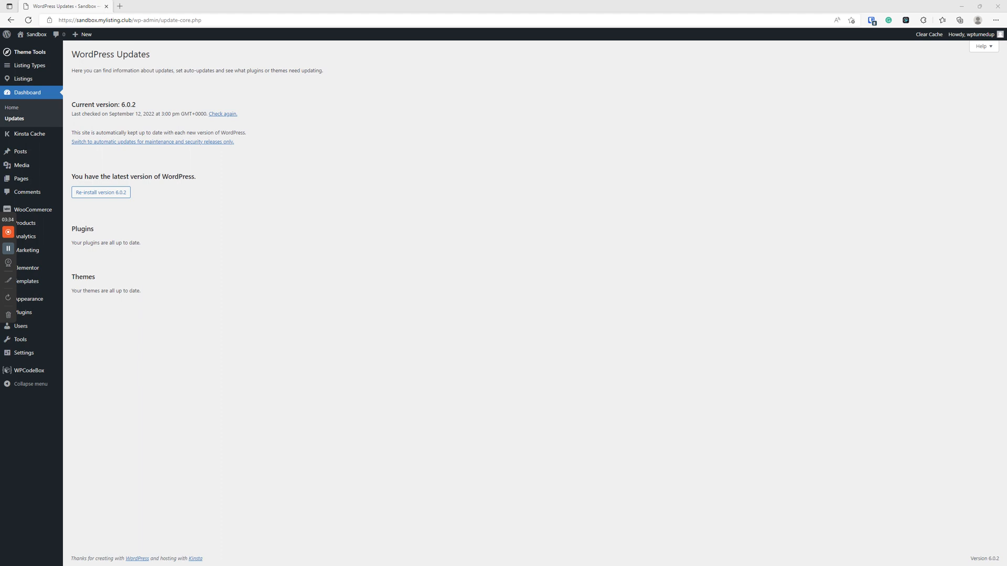
left_click_drag(247, 565, 376, 92)
double_click(542, 93)
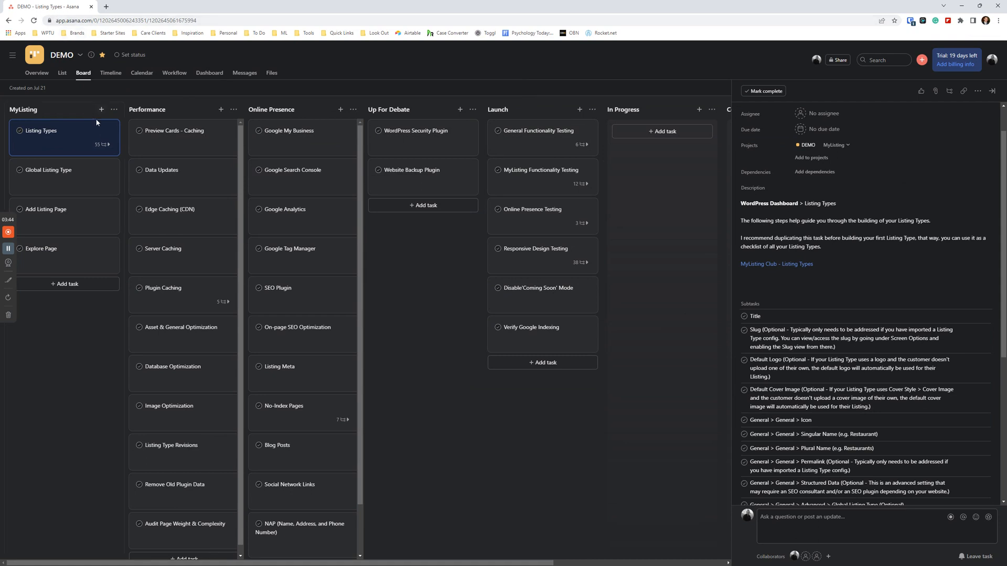
left_click_drag(59, 8, 1006, 102)
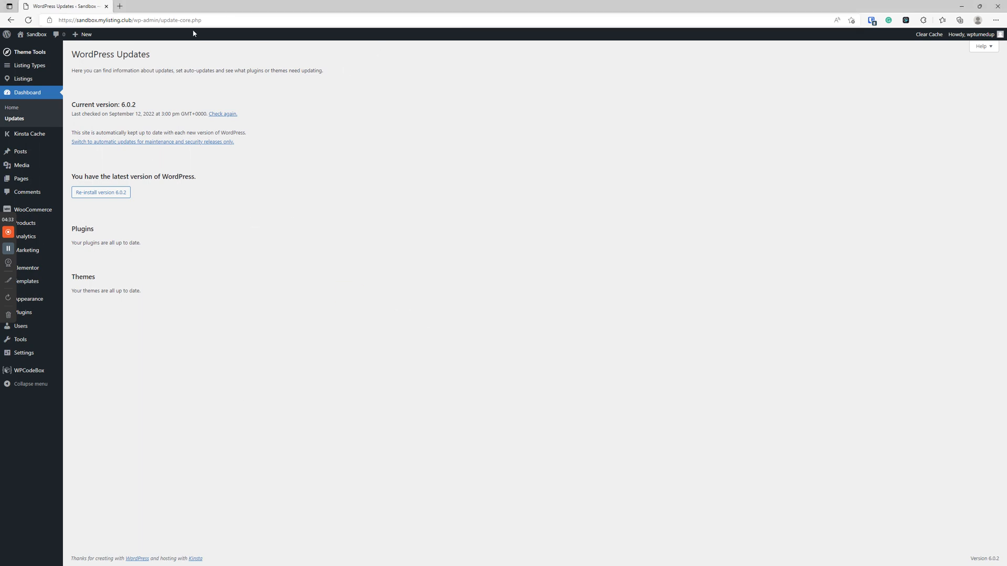
- Start a new listing type in the WordPress sandbox
mouse_move(23, 69)
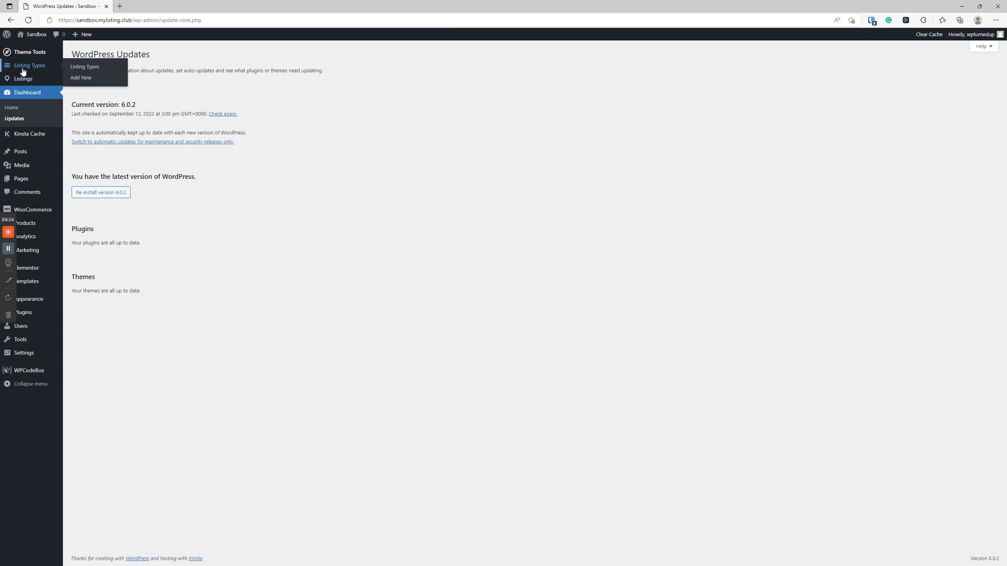
left_click(84, 79)
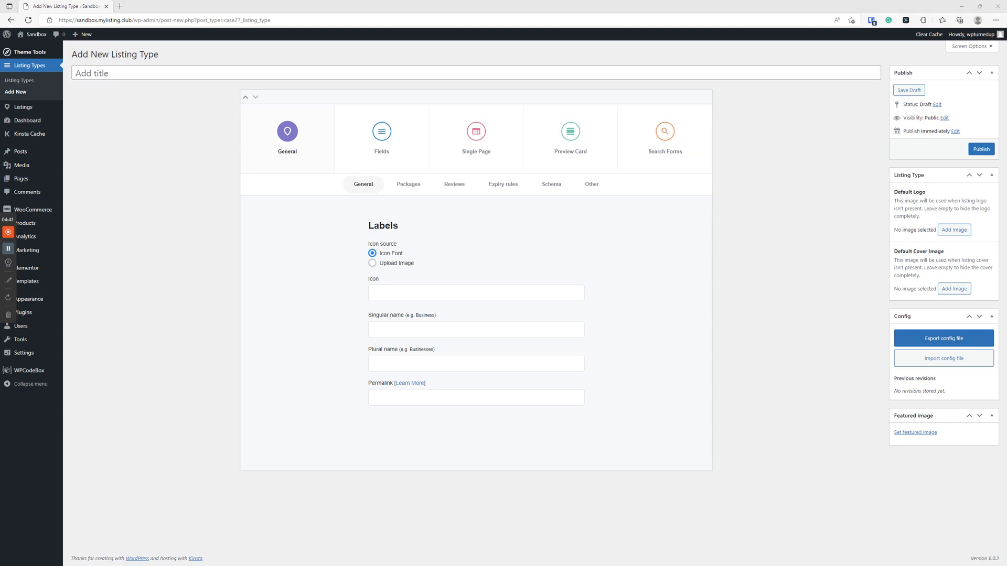
left_click_drag(734, 565, 394, 24)
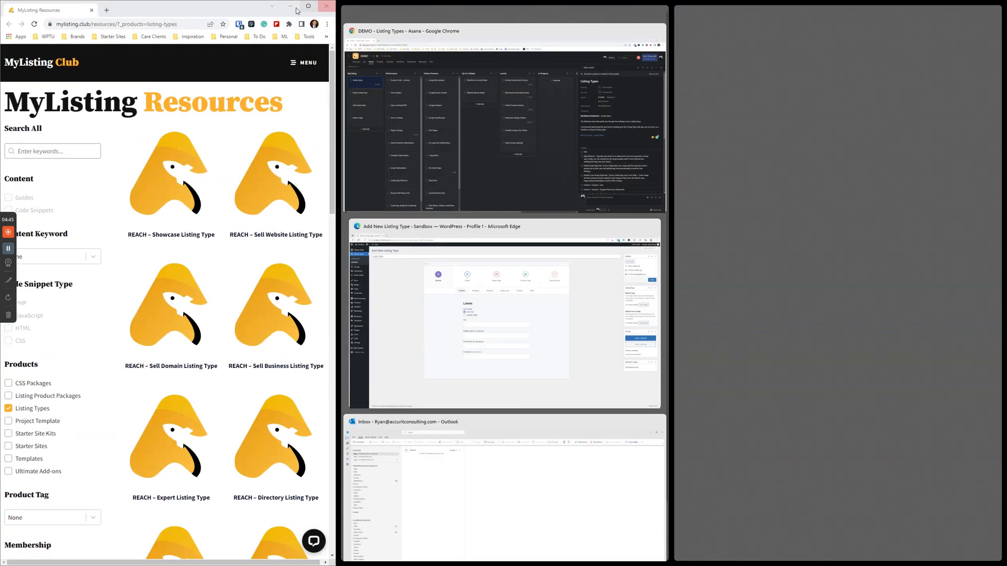
left_click_drag(243, 5, 1006, 84)
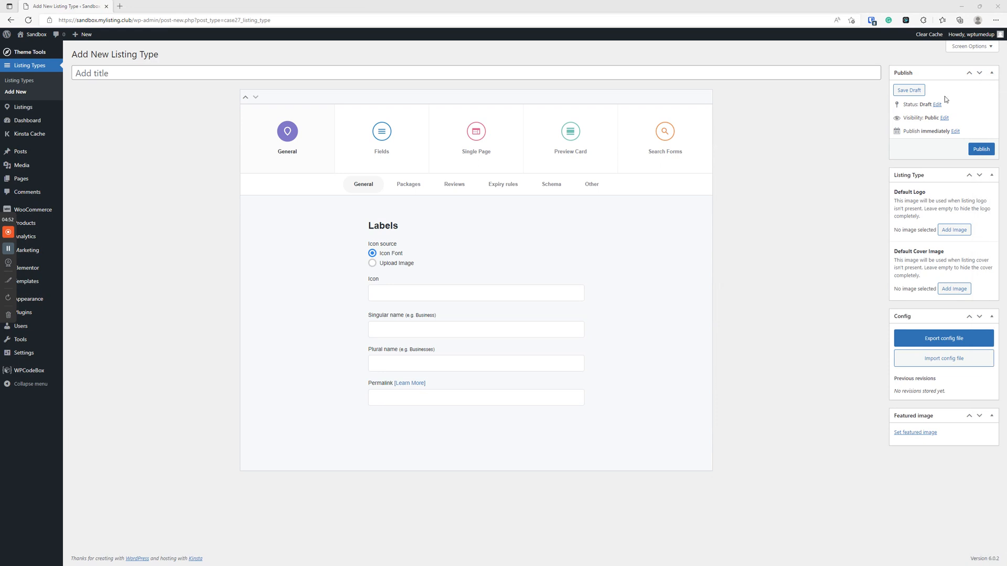
left_click(120, 6)
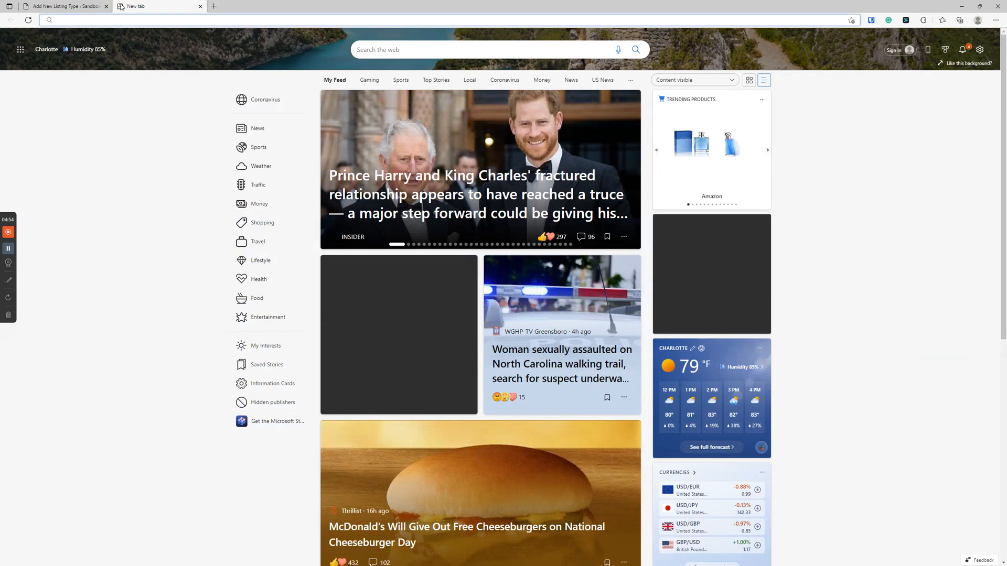
type("https://mylisting.club/resources/?_products=listing-types")
key("Return")
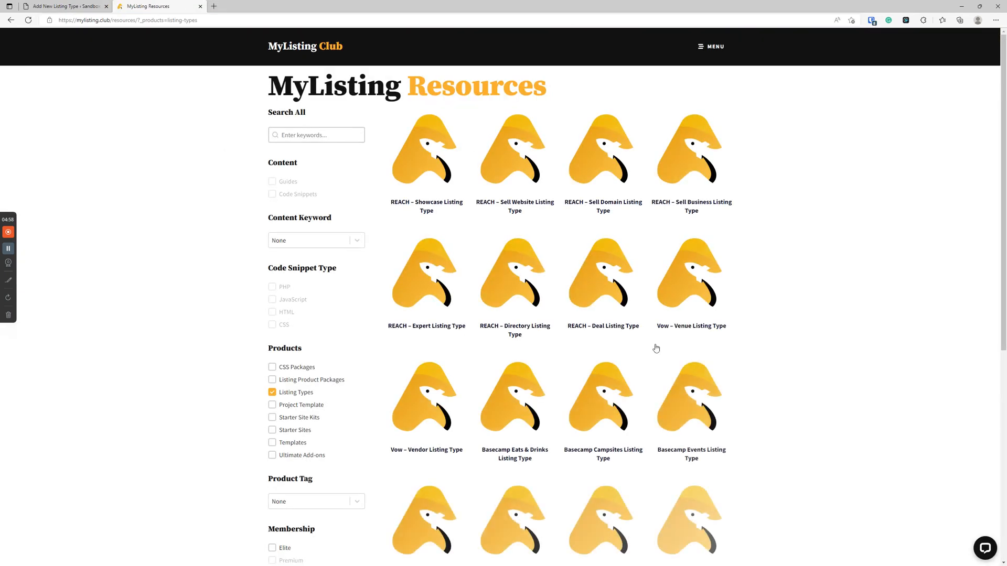
- Browse the pre-made listing types offered on the MyListing Resources page
scroll(545, 351, "down", 5)
scroll(545, 352, "up", 5)
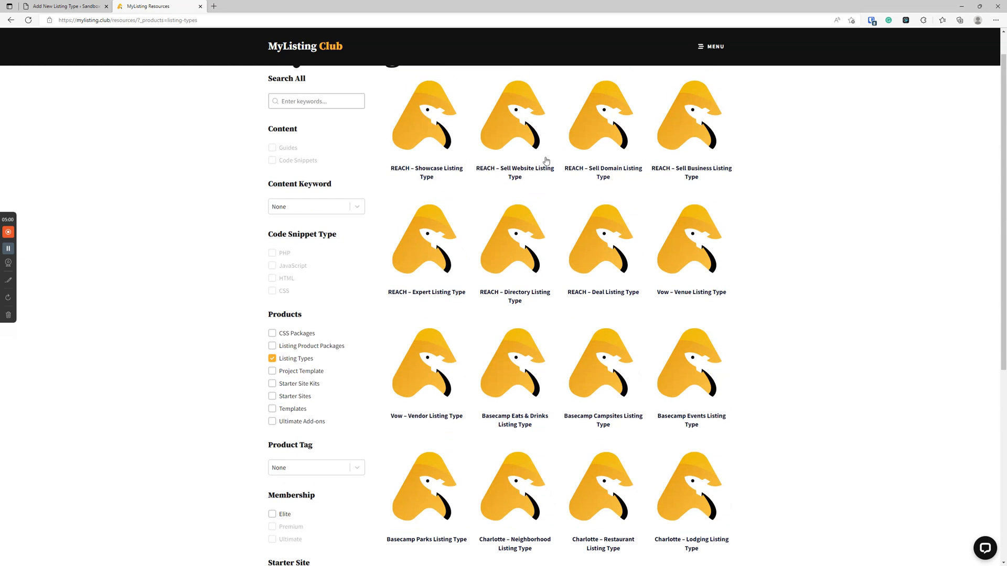
scroll(490, 280, "down", 5)
scroll(546, 294, "up", 5)
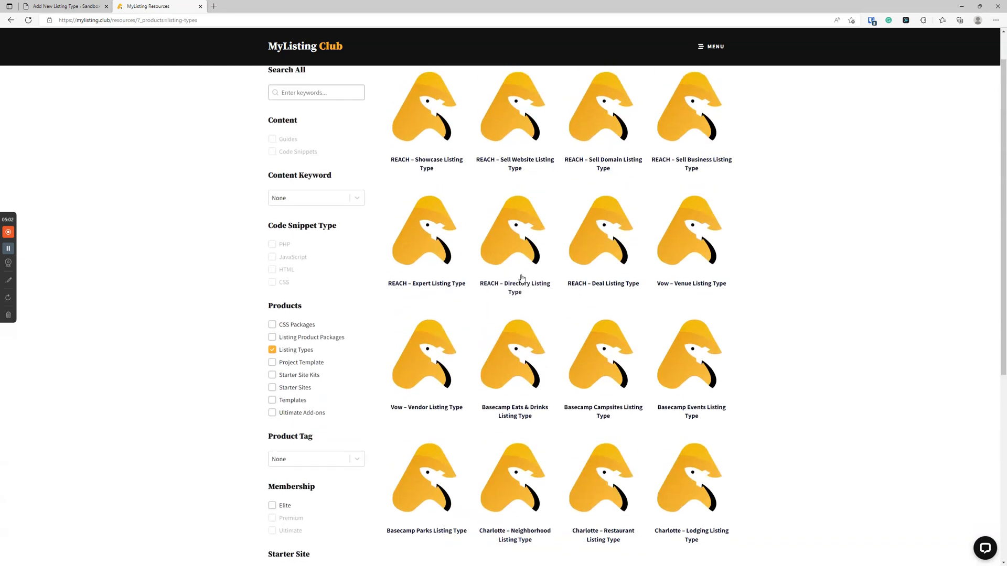
scroll(566, 309, "down", 5)
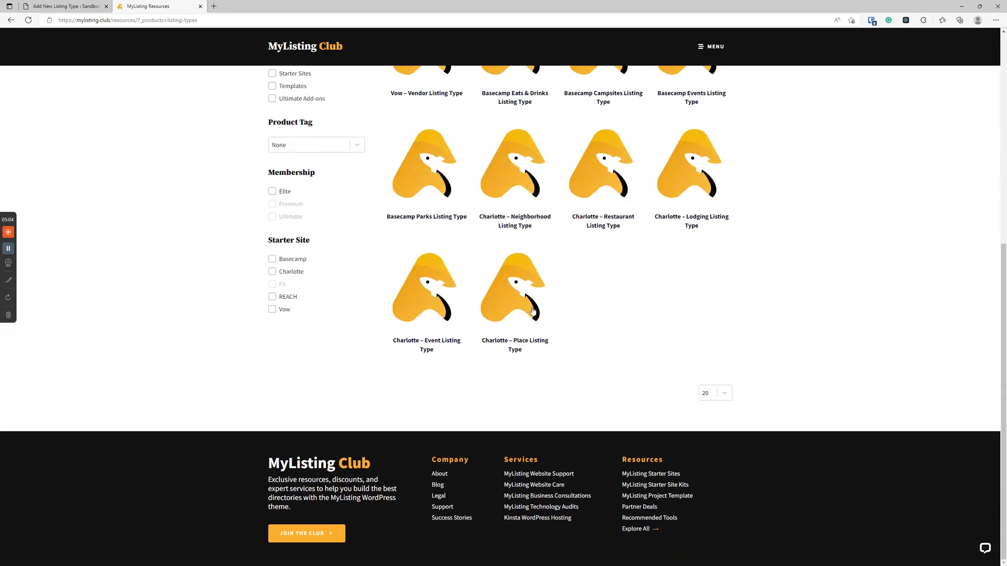
scroll(535, 305, "up", 3)
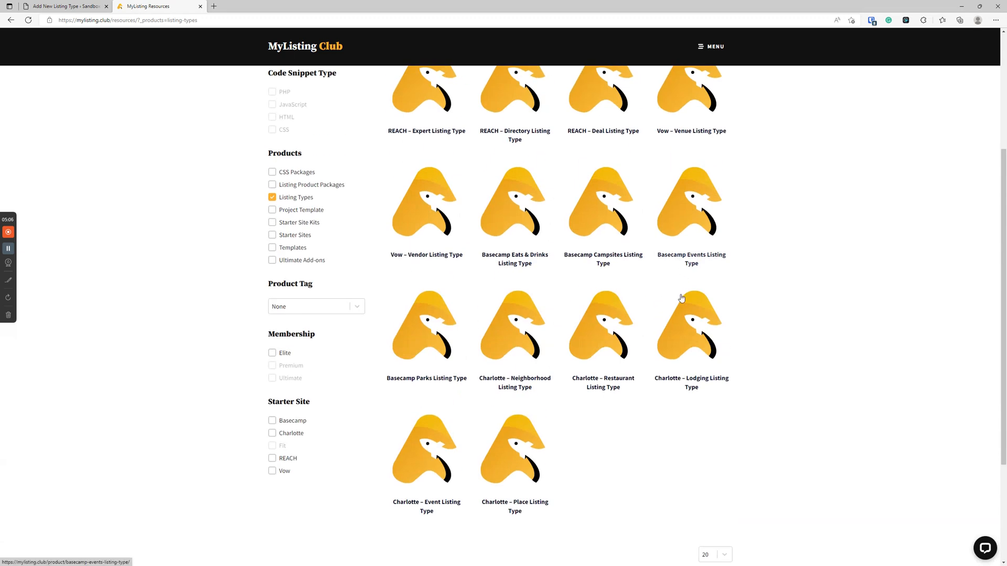
scroll(671, 310, "up", 3)
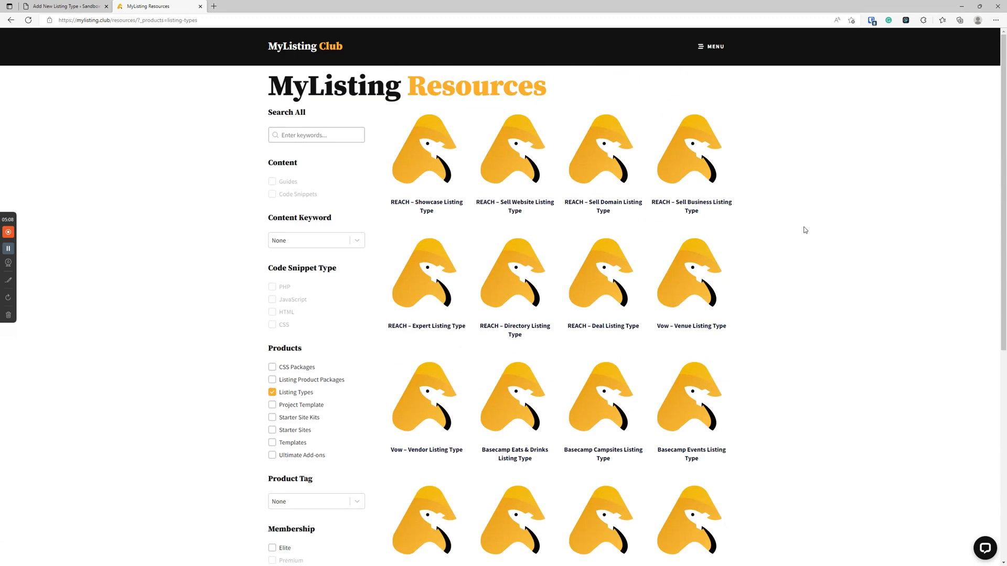
scroll(471, 226, "down", 1)
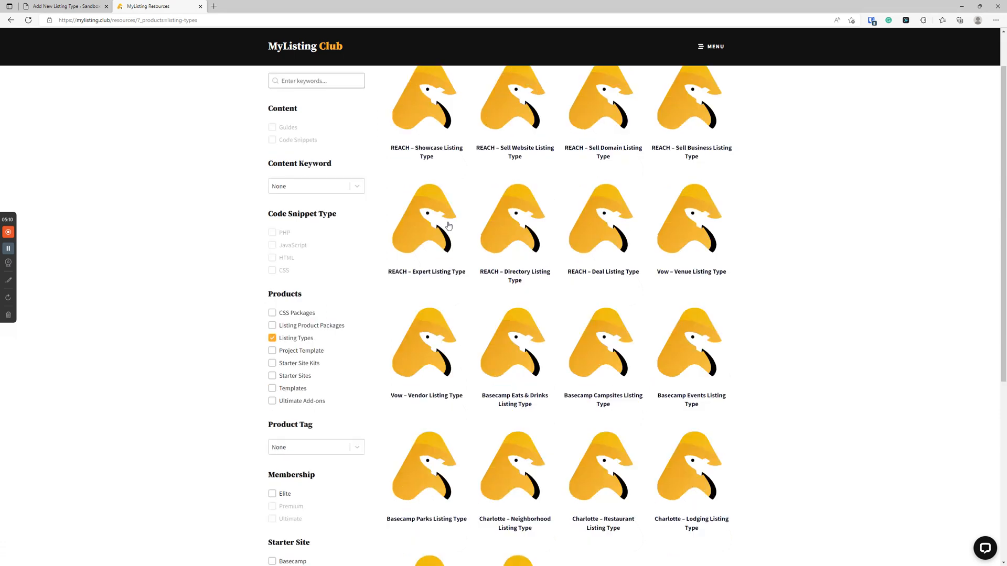
scroll(487, 210, "up", 1)
- Review the live preview of the REACH – Showcase Listing Type and close both the preview and product pages
left_click(440, 157)
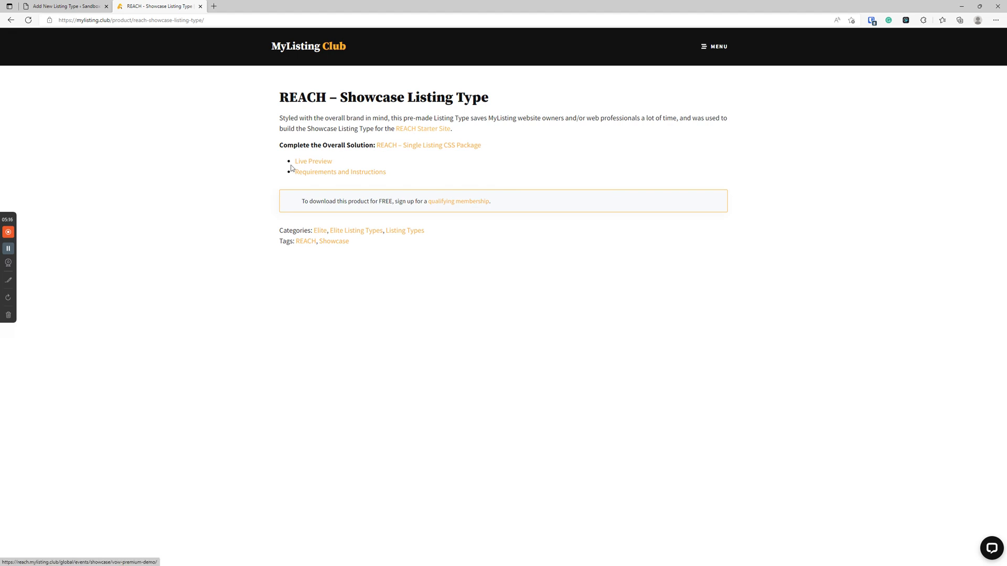
left_click(324, 162)
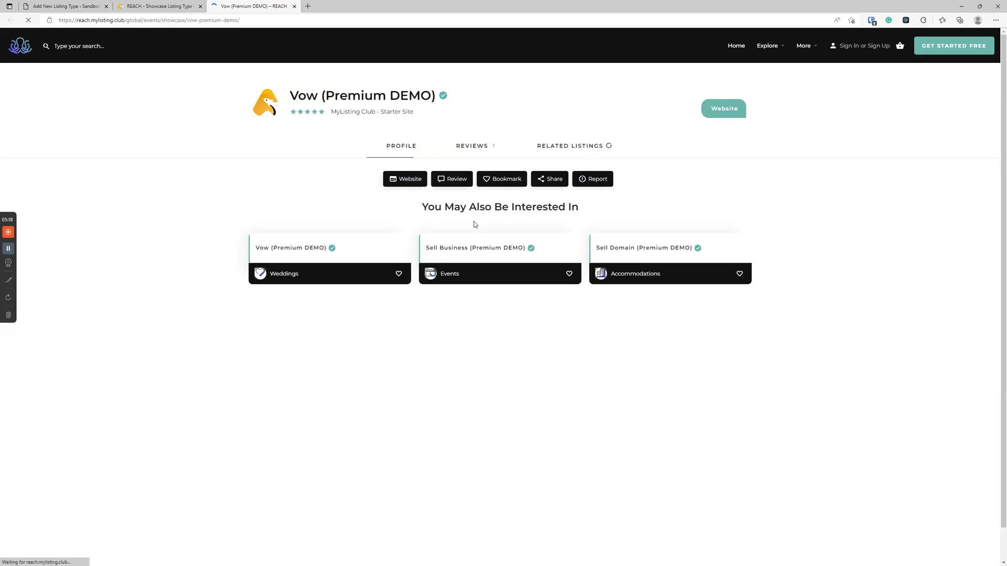
scroll(382, 313, "down", 6)
scroll(383, 312, "up", 6)
scroll(382, 310, "down", 5)
scroll(383, 313, "up", 6)
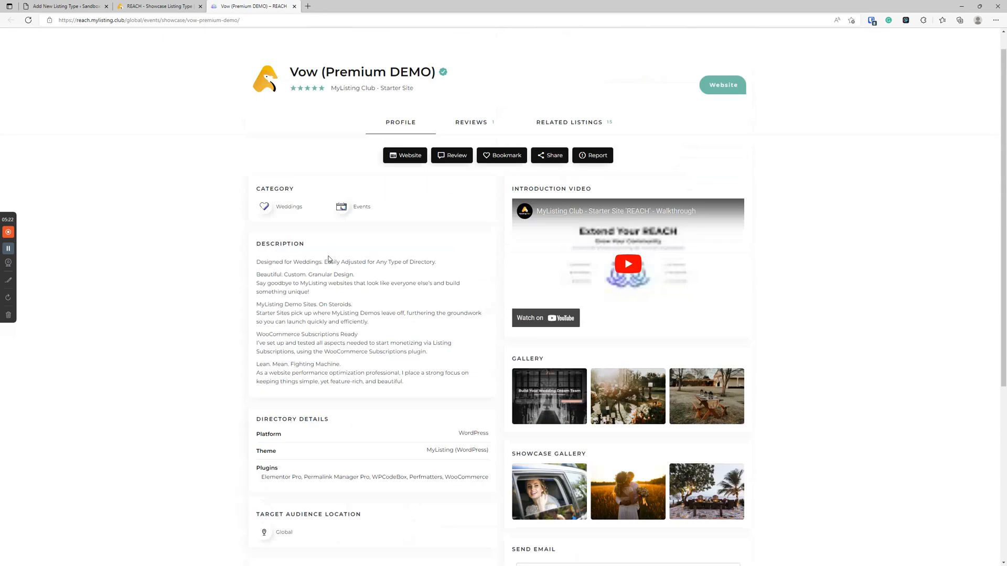
left_click(294, 7)
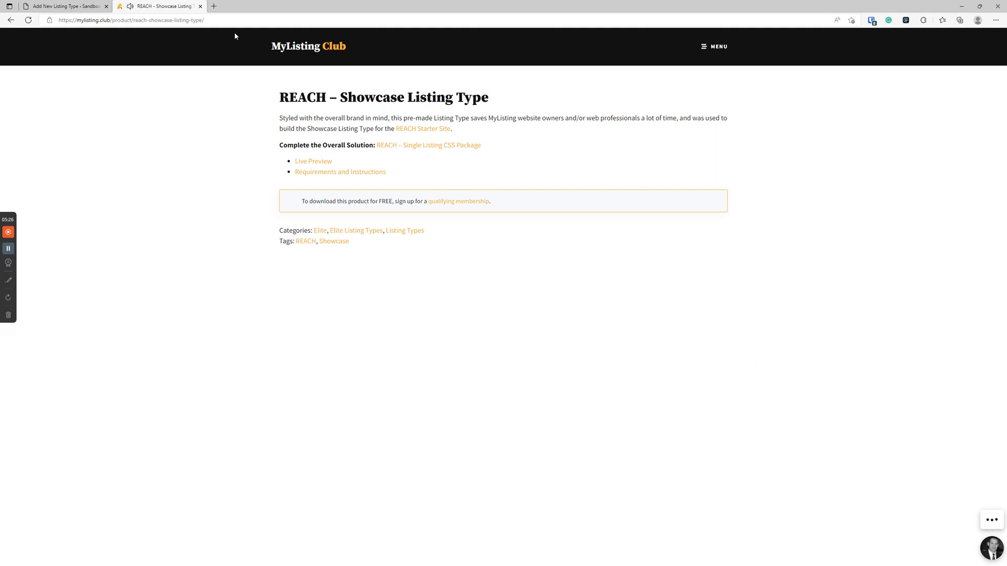
left_click(200, 7)
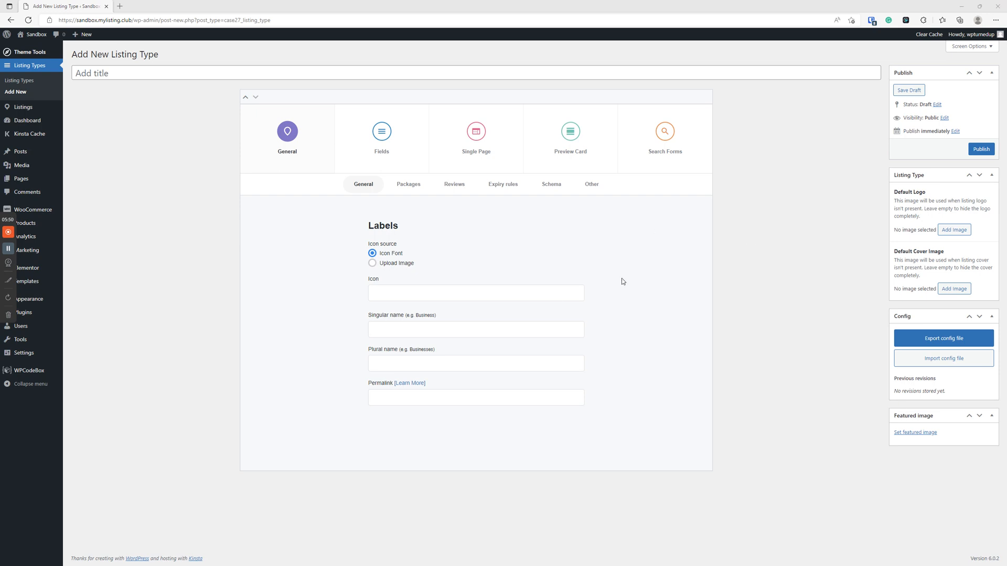
- Open the sandbox's Listing Types list in a separate browser tab
right_click(19, 80)
left_click(46, 85)
left_click(162, 8)
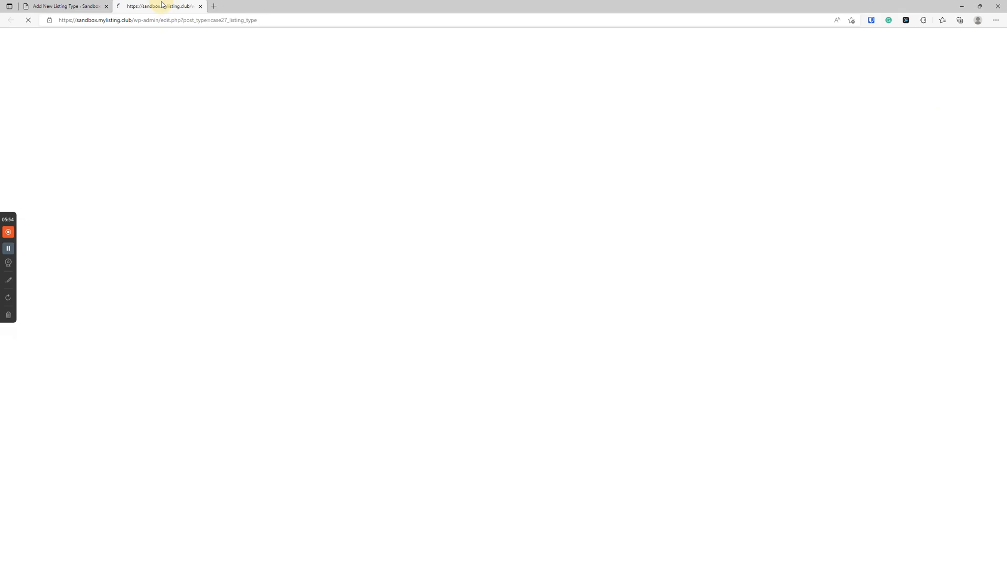
- Move the listing types LT1 and LT2 to the trash and permanently delete them
left_click(80, 99)
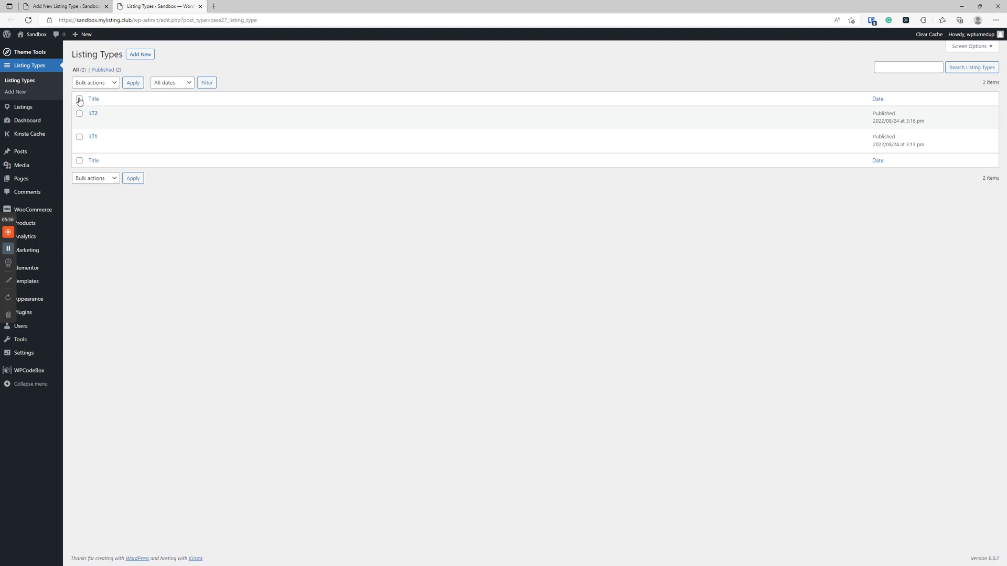
left_click(86, 83)
left_click(97, 110)
left_click(129, 86)
left_click(107, 95)
left_click(251, 83)
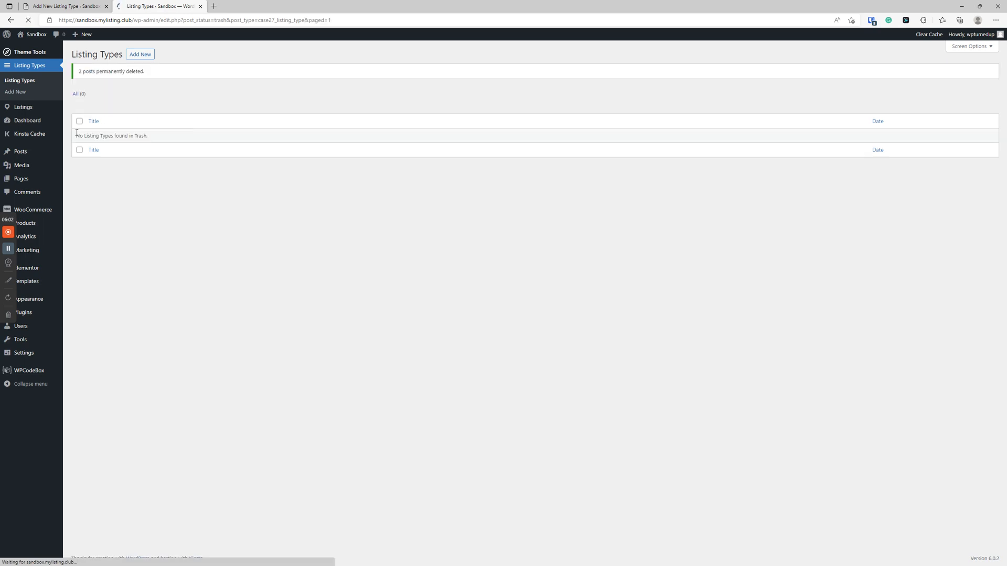
- Move the listings LT2 and L1 to the trash and empty the trash
left_click(21, 107)
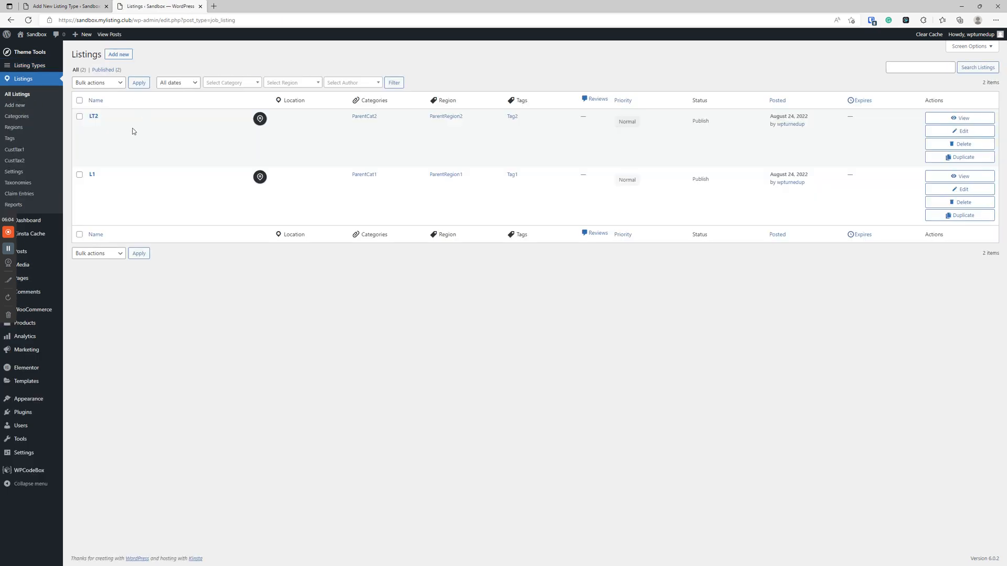
left_click(80, 101)
left_click(99, 83)
left_click(91, 109)
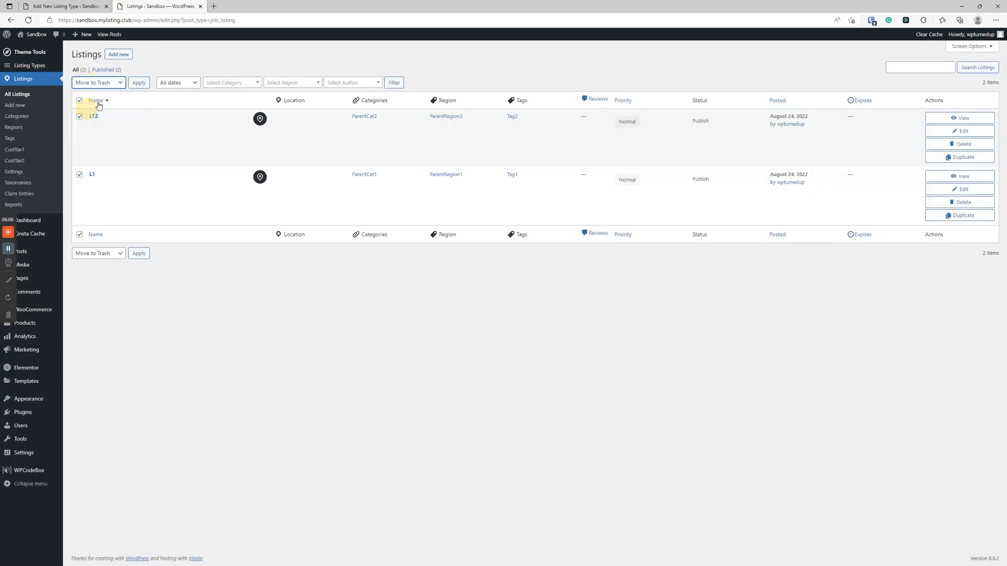
left_click(138, 83)
left_click(110, 95)
left_click(432, 84)
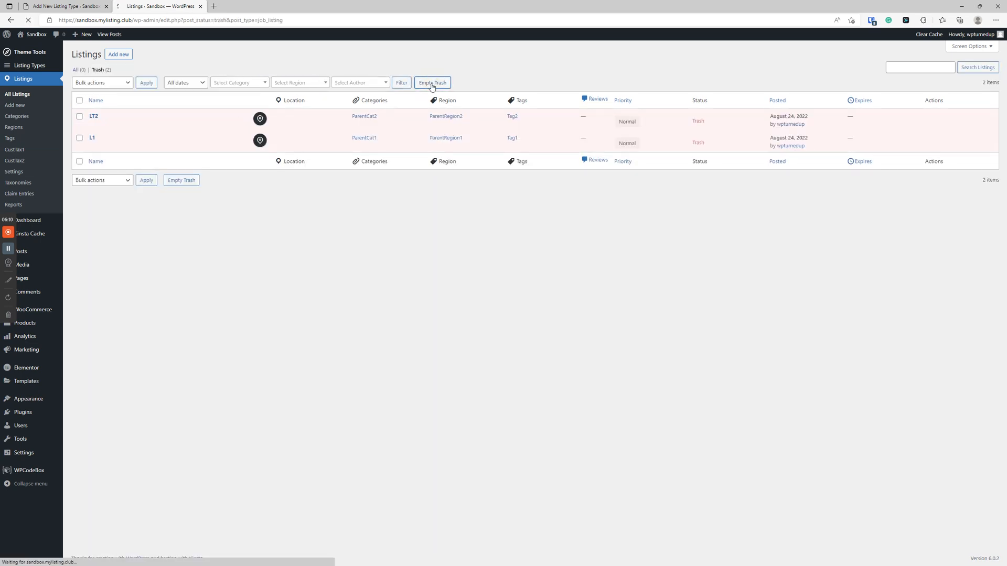
- Review the listing Categories, Regions and Tags terms and close that browser tab
left_click(33, 119)
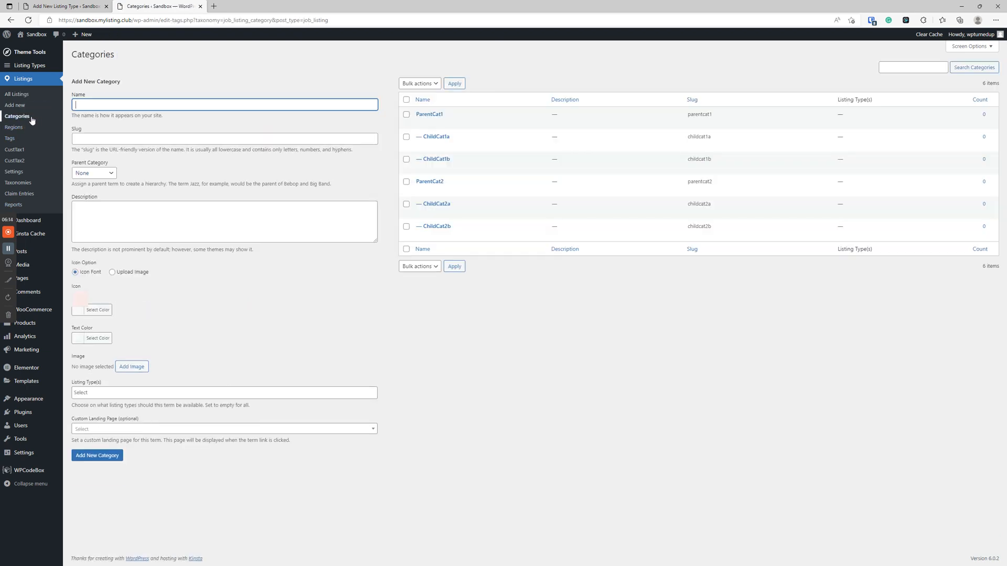
left_click(19, 132)
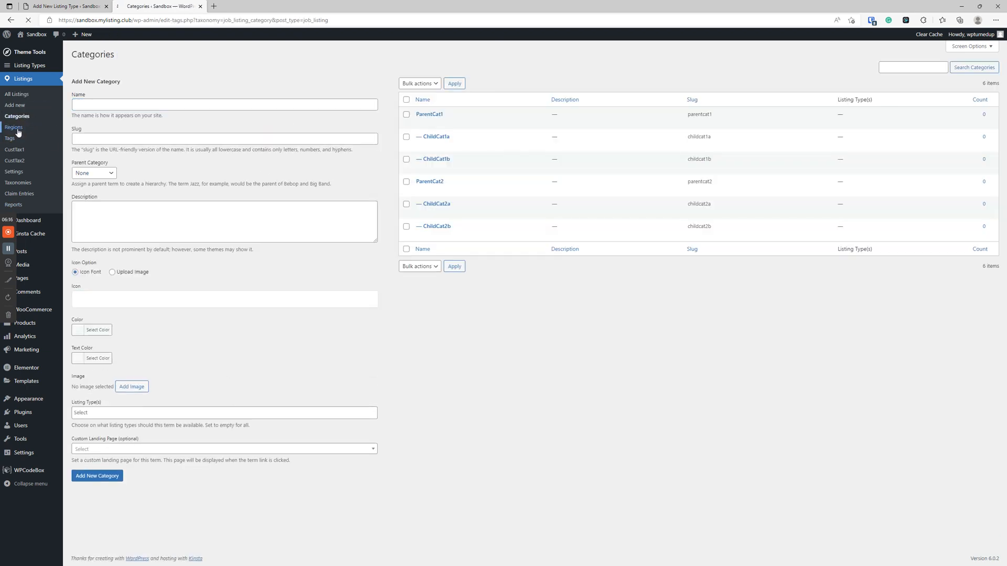
left_click(16, 139)
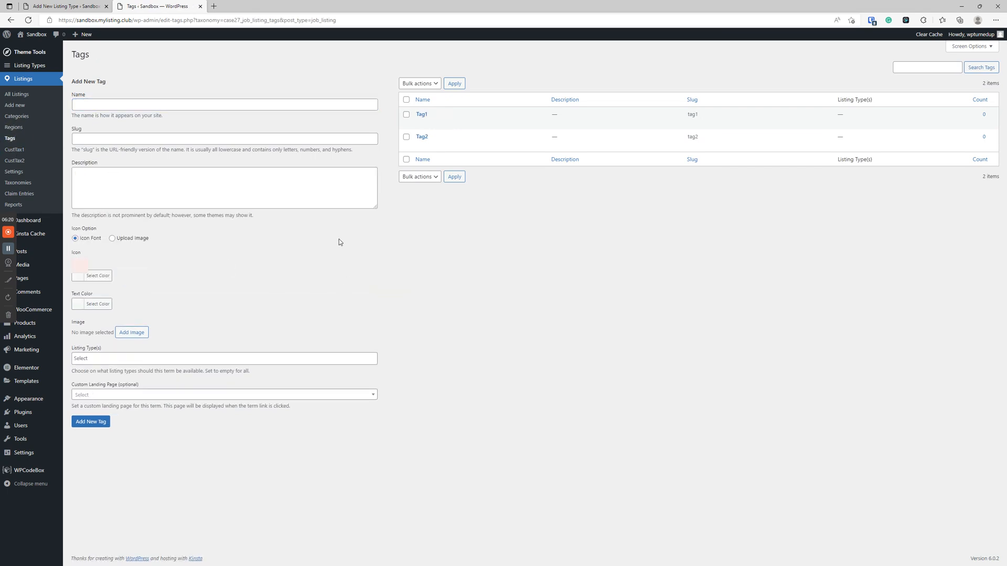
left_click(200, 6)
- Title the new listing type Gym and keep Icon Font as its icon source
left_click(147, 74)
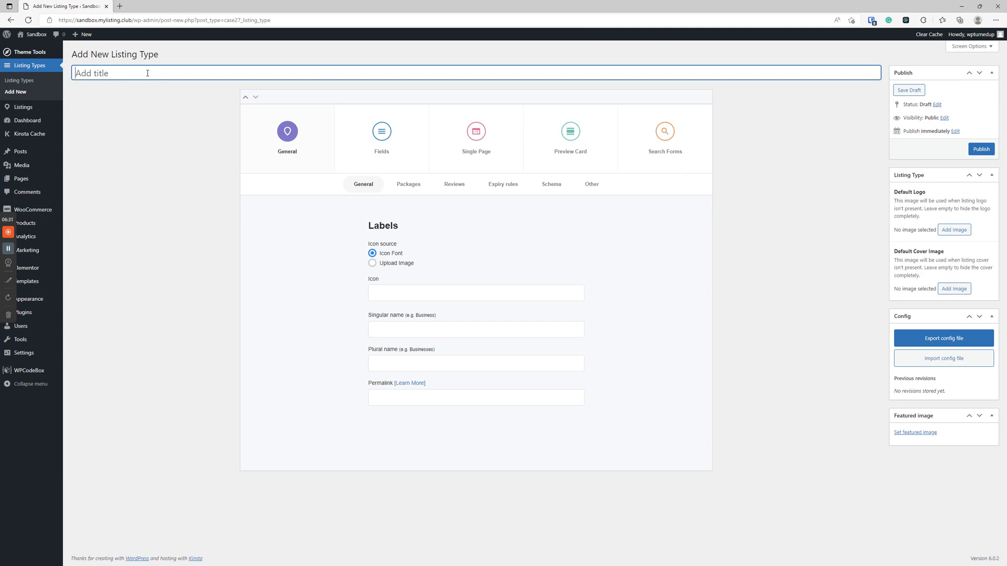
type("Gym")
left_click(396, 267)
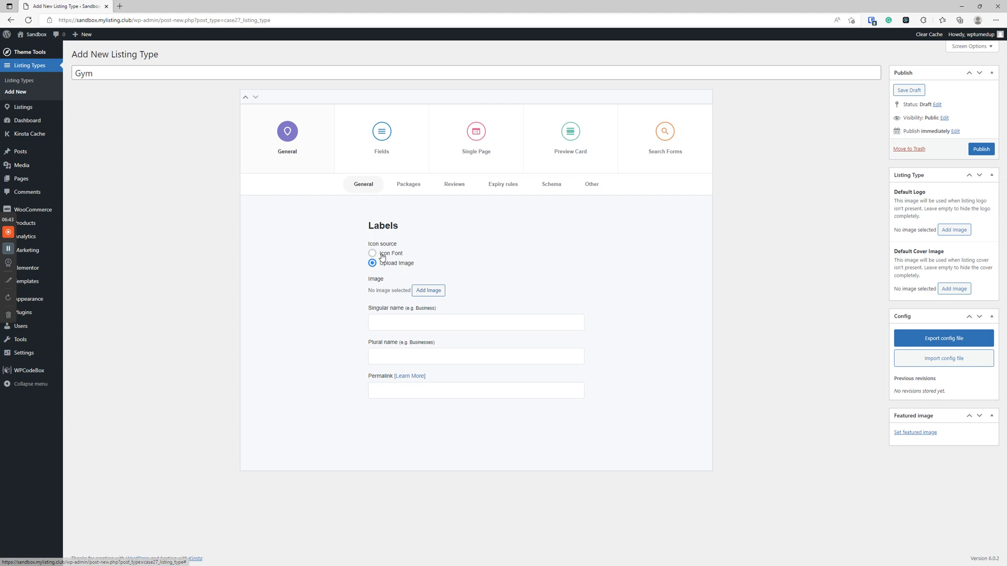
left_click(372, 253)
- Search the material icons for a gym symbol using the names gym, weight, bar and build
left_click(454, 293)
left_click(374, 178)
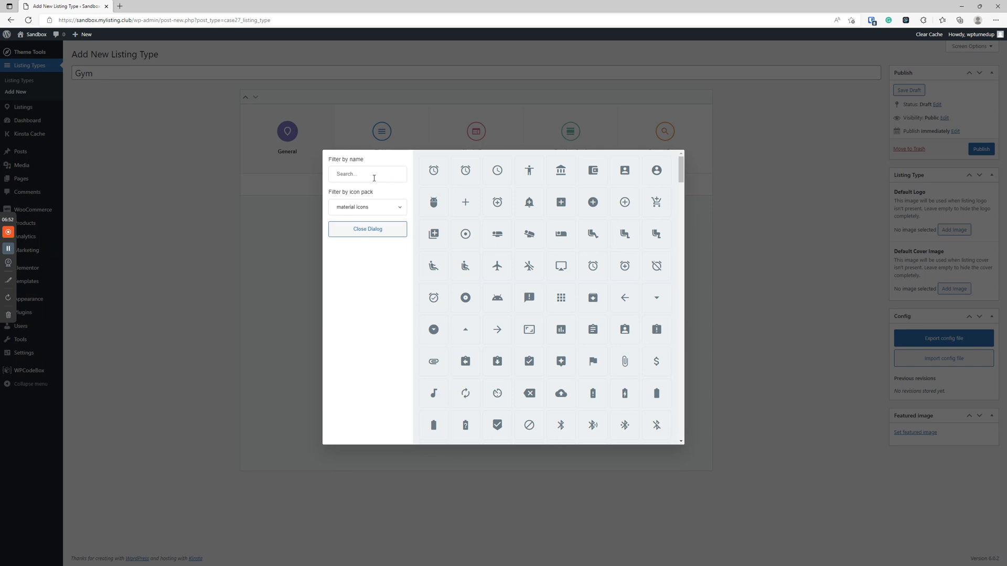
type("gym")
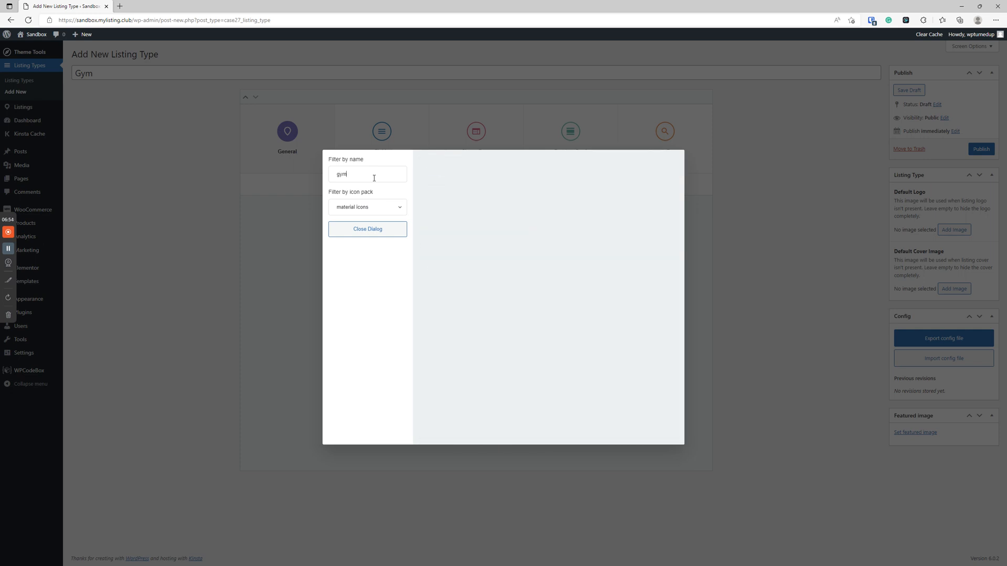
key("BackSpace")
key("BackSpace")
key("BackSpace")
type("weight")
key("BackSpace")
key("BackSpace")
key("BackSpace")
key("BackSpace")
type("fi")
key("BackSpace")
key("BackSpace")
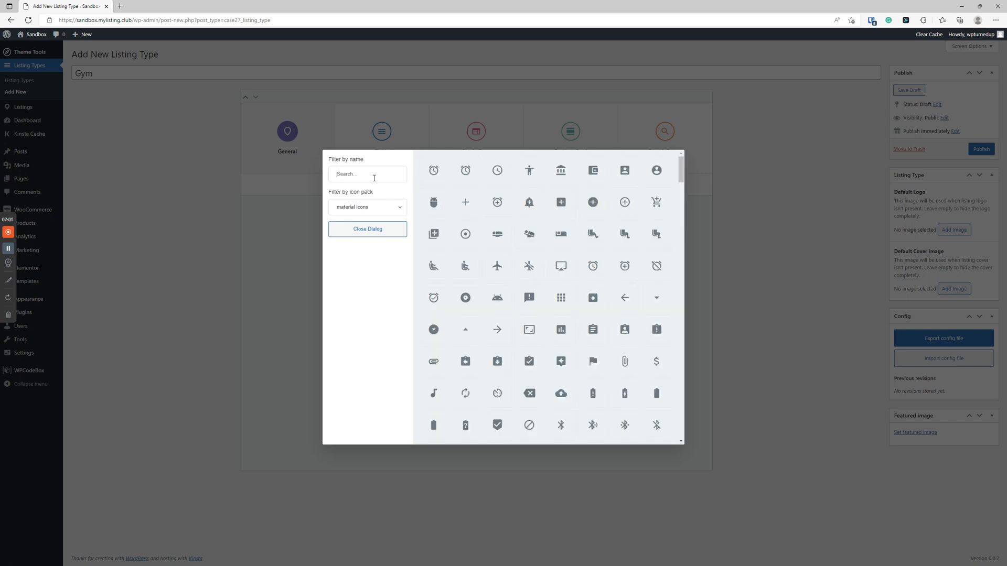
type("bar")
key("BackSpace")
key("BackSpace")
key("BackSpace")
left_click(378, 171)
type("build")
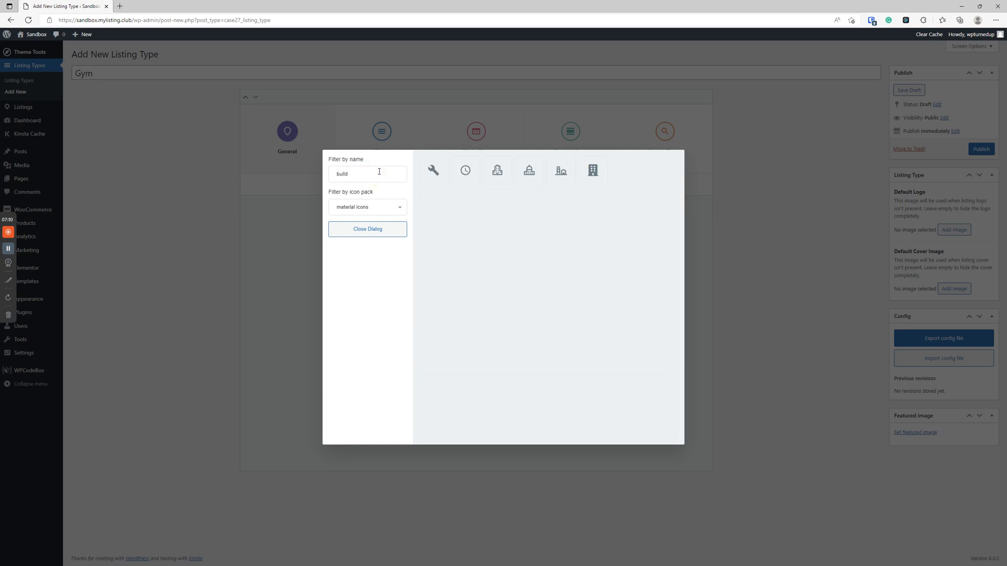
- Filter the material icons by "run" and assign the running figure as the listing type's icon
double_click(375, 173)
type("bar")
key("BackSpace")
key("BackSpace")
key("BackSpace")
type("f")
key("BackSpace")
type("run")
left_click(433, 169)
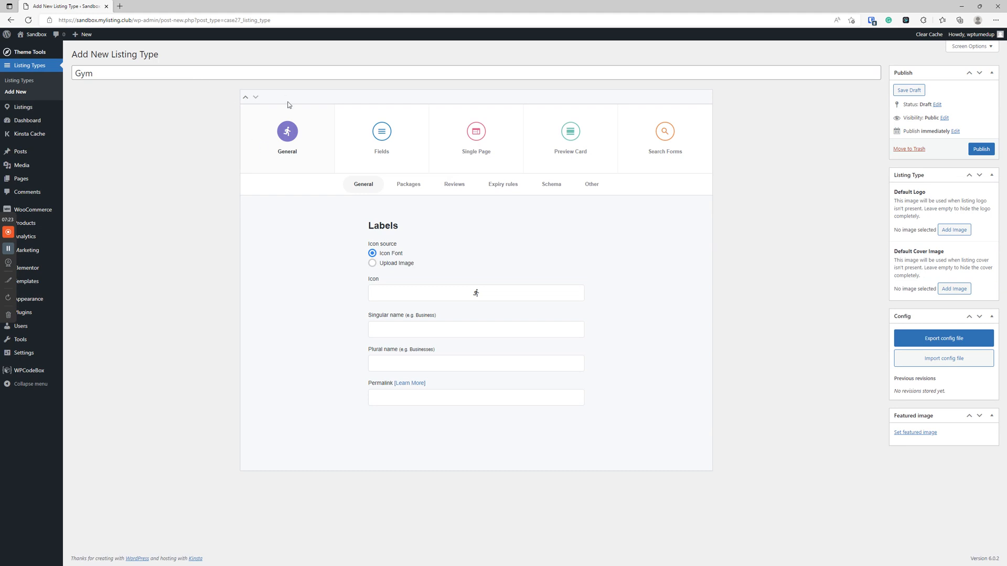
- Publish the Gym listing type and enter Gym as its singular name and Gyms as its plural name
left_click(491, 328)
left_click(974, 150)
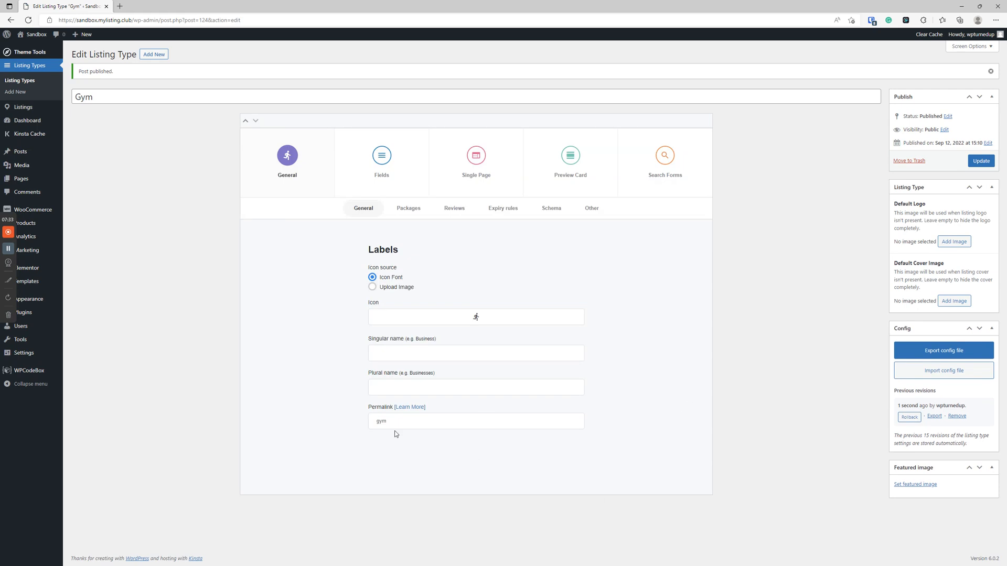
left_click(403, 350)
type("GymGym")
- Highlight the note about the 15 automatically stored revisions and update the Gym listing type
left_click_drag(972, 444, 895, 439)
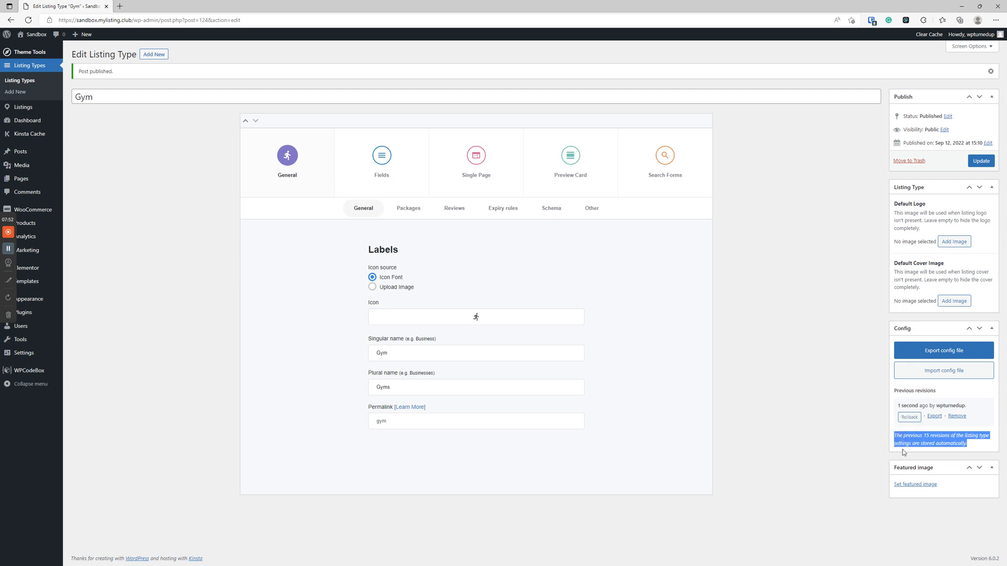
triple_click(911, 442)
triple_click(933, 448)
left_click(971, 164)
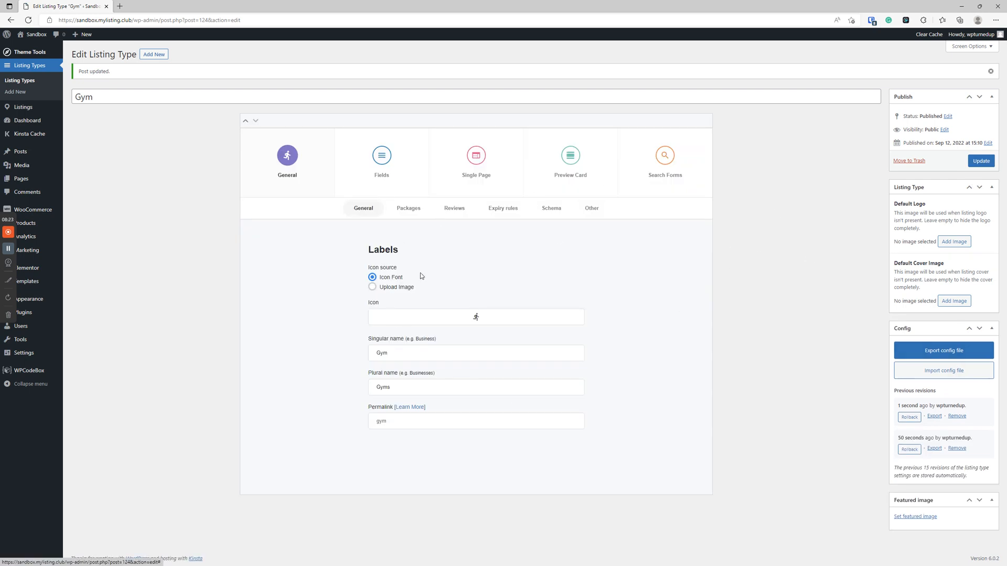
- Remove the running icon from the Gym listing type and update it
left_click(470, 315)
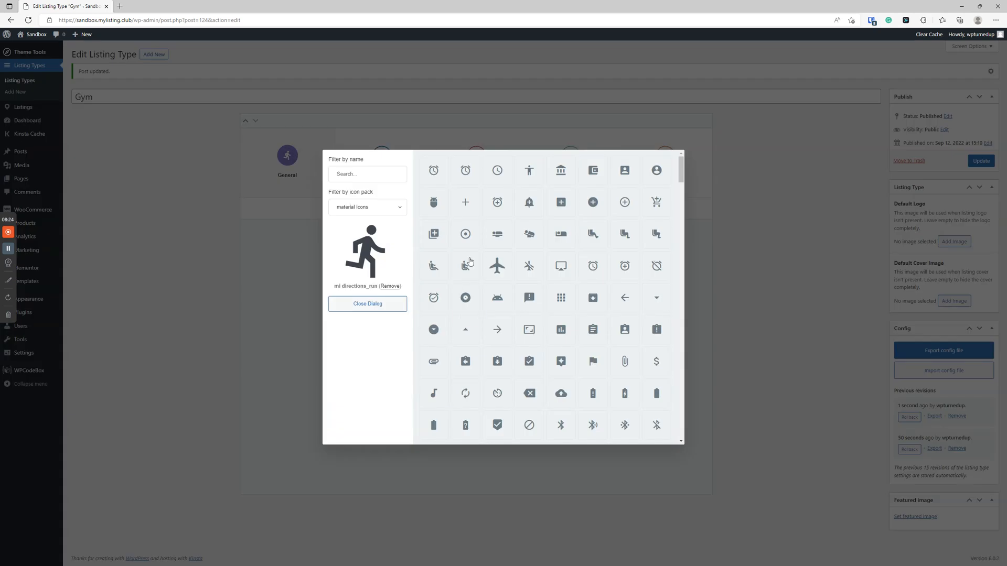
left_click(388, 303)
left_click(978, 162)
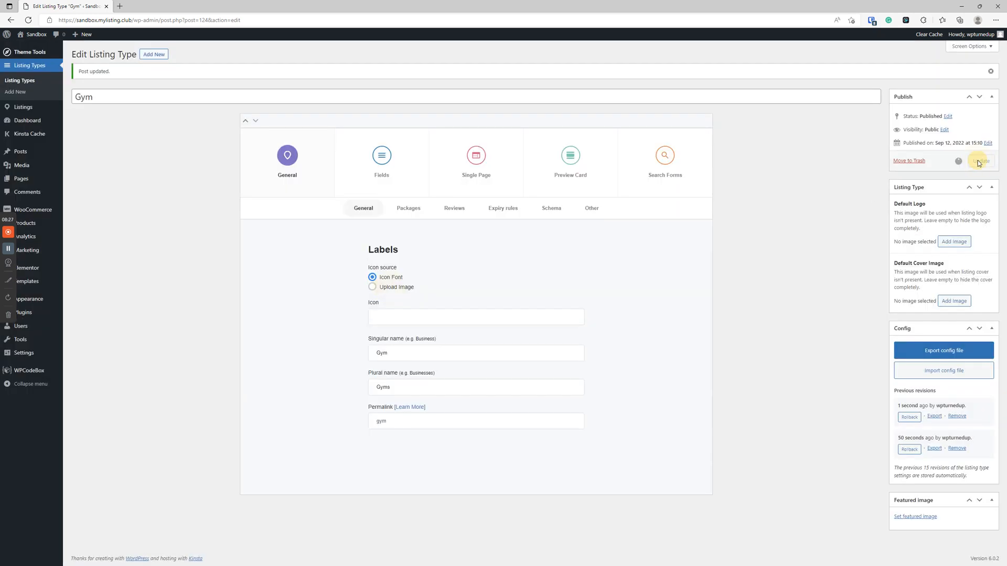
- Export the Gym listing type's config file and show the exported file in its Downloads folder
scroll(891, 314, "down", 1)
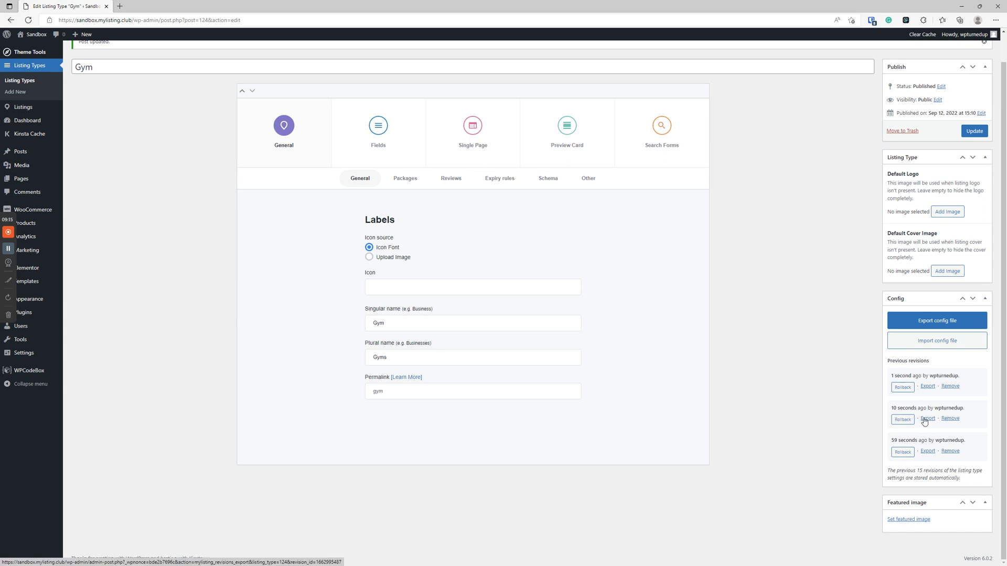
left_click(944, 328)
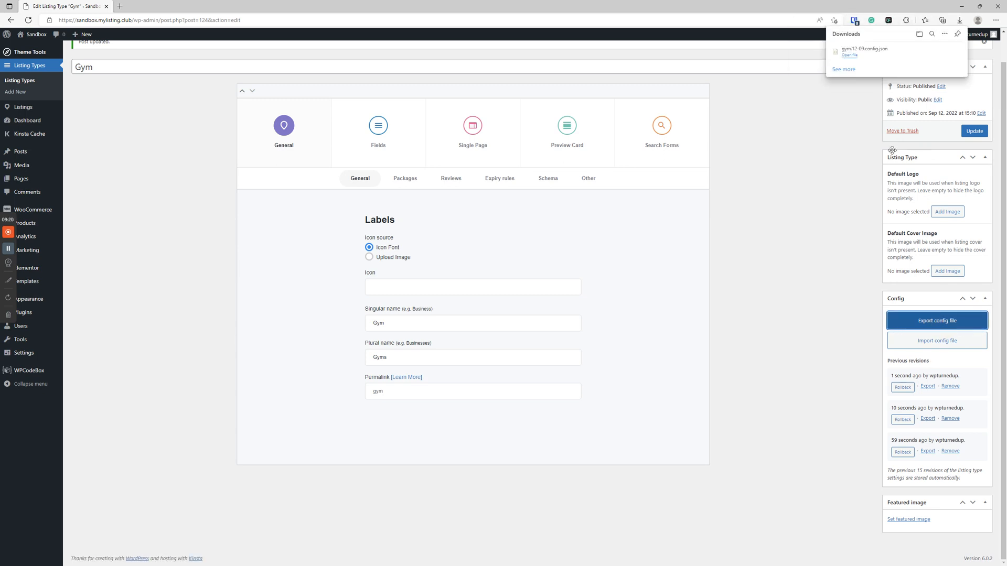
left_click(849, 55)
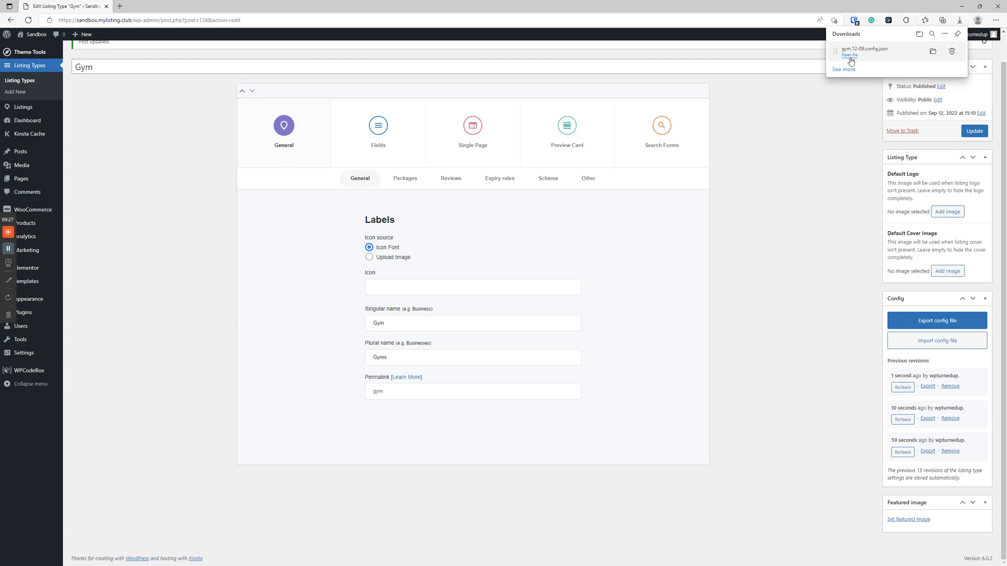
left_click(932, 52)
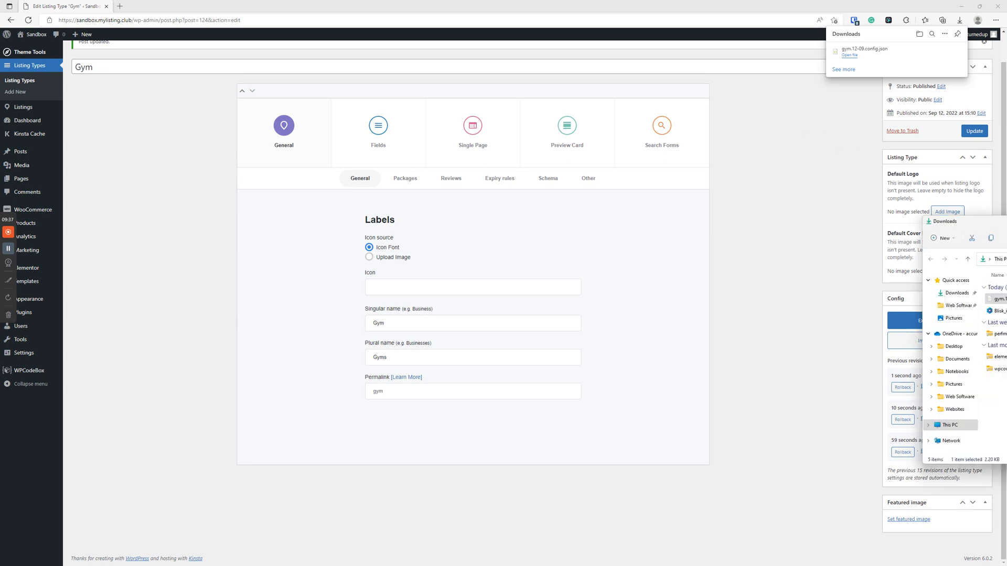
- Rename the exported config file to gym.12-09-9am-fields.config
left_click(497, 202)
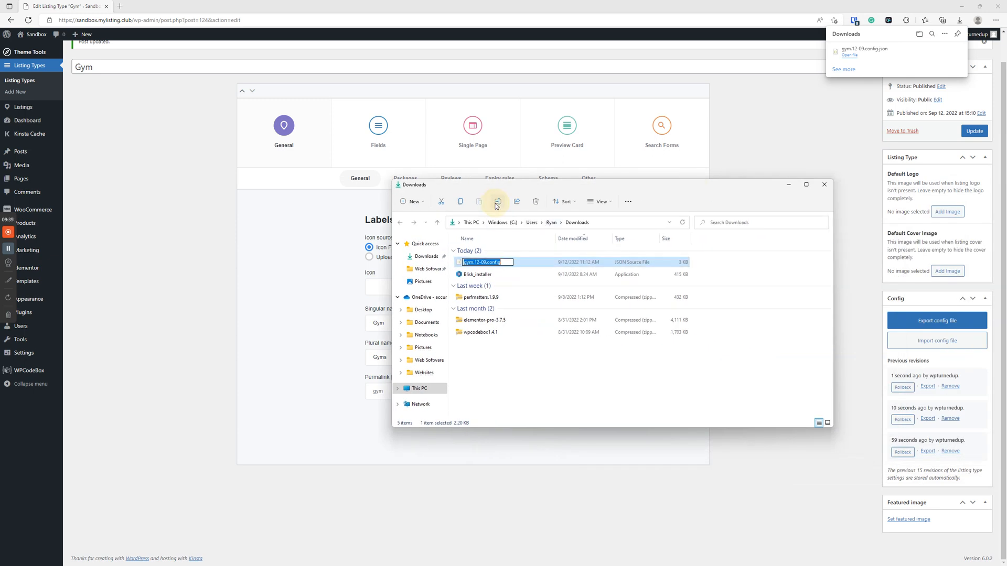
key("Left")
key("Right")
key("Right")
key("Right")
key("BackSpace")
type("-9am.")
key("Delete")
type("-")
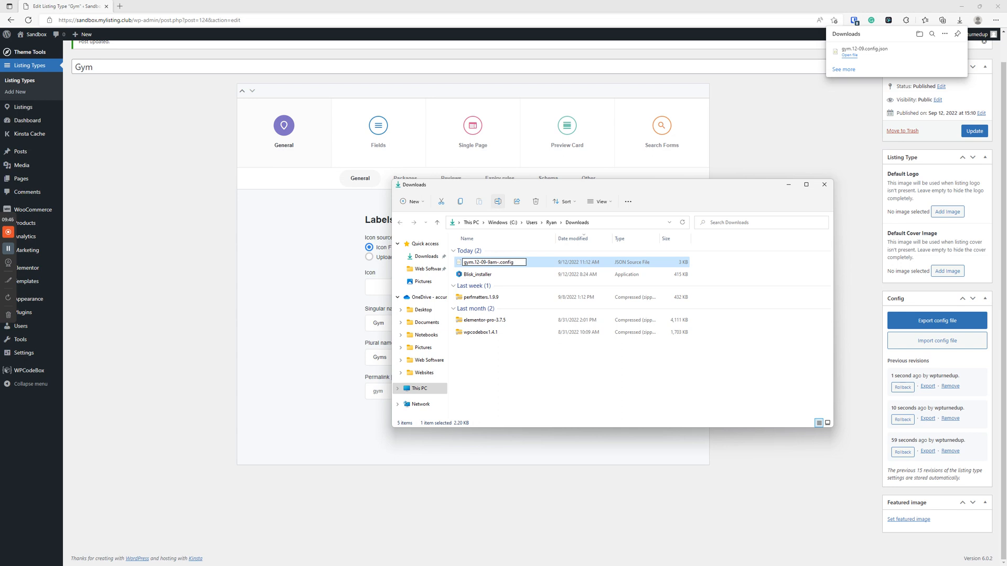
type("added")
key("BackSpace")
key("BackSpace")
key("BackSpace")
key("BackSpace")
key("BackSpace")
type("fields")
left_click(524, 341)
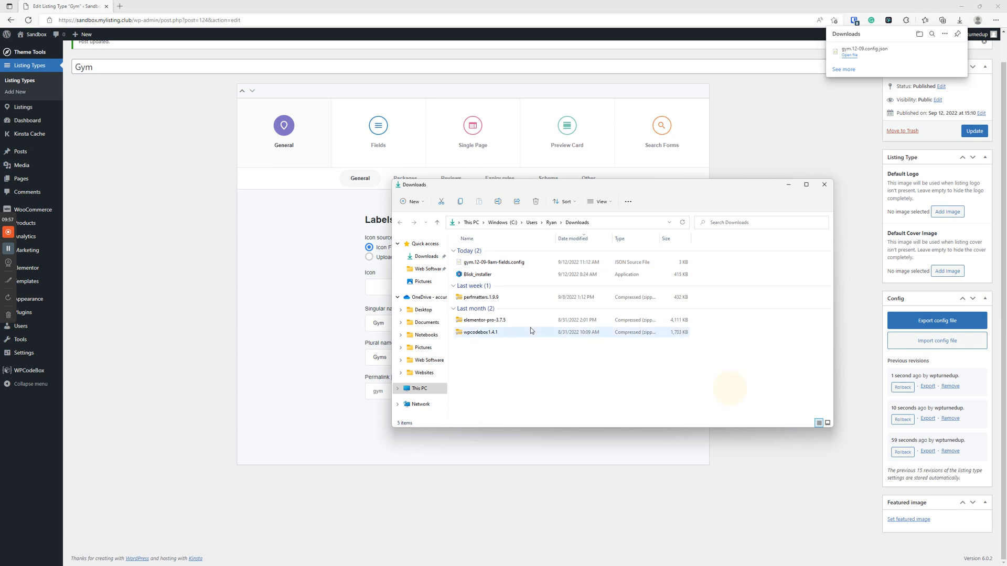
- Minimize the Downloads folder window and return to the Gym listing type in the browser
right_click(519, 264)
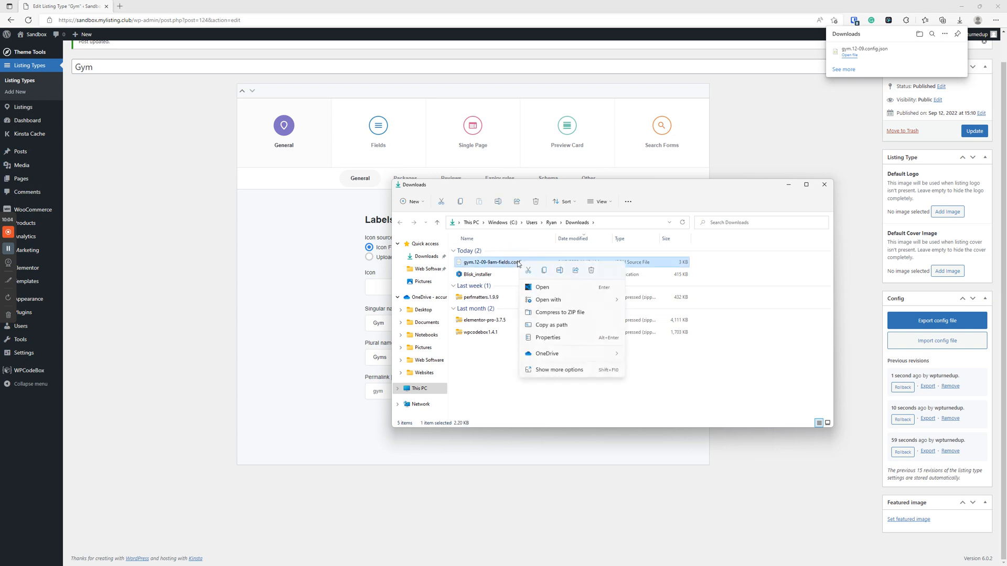
left_click(806, 187)
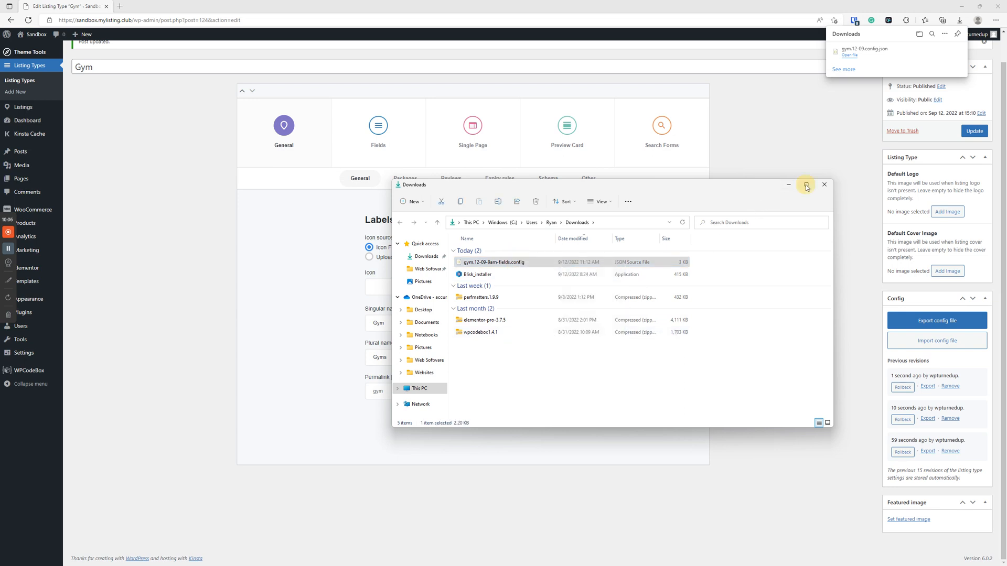
left_click(807, 187)
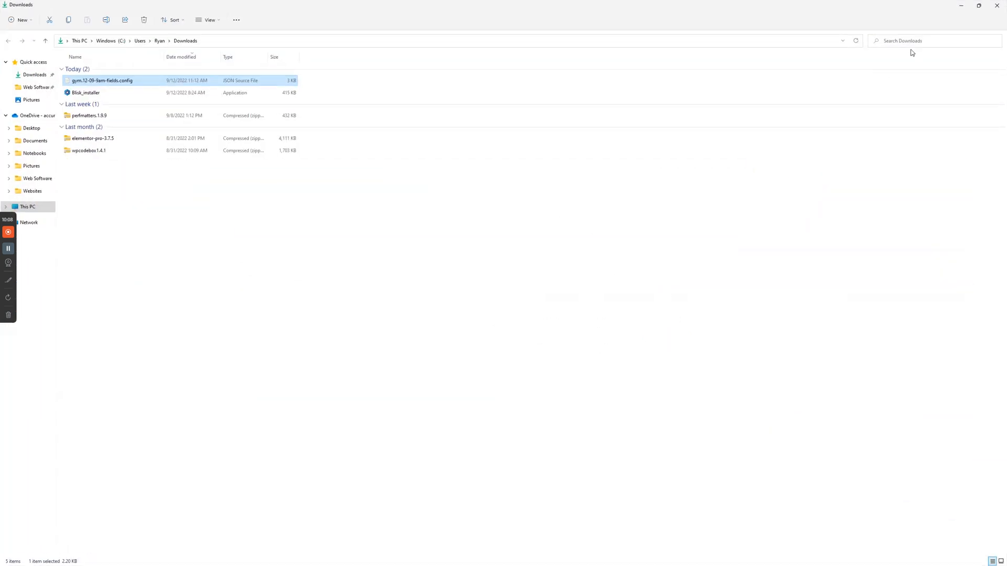
left_click(961, 5)
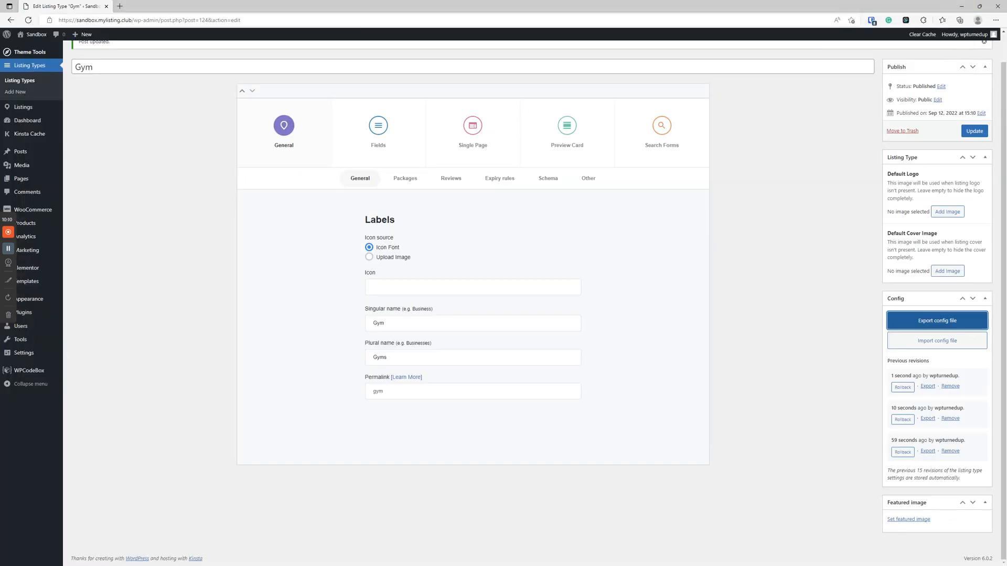
- Start a config import, select gym.12-09-9am-fields.config from Downloads, and cancel the file selection
left_click(937, 341)
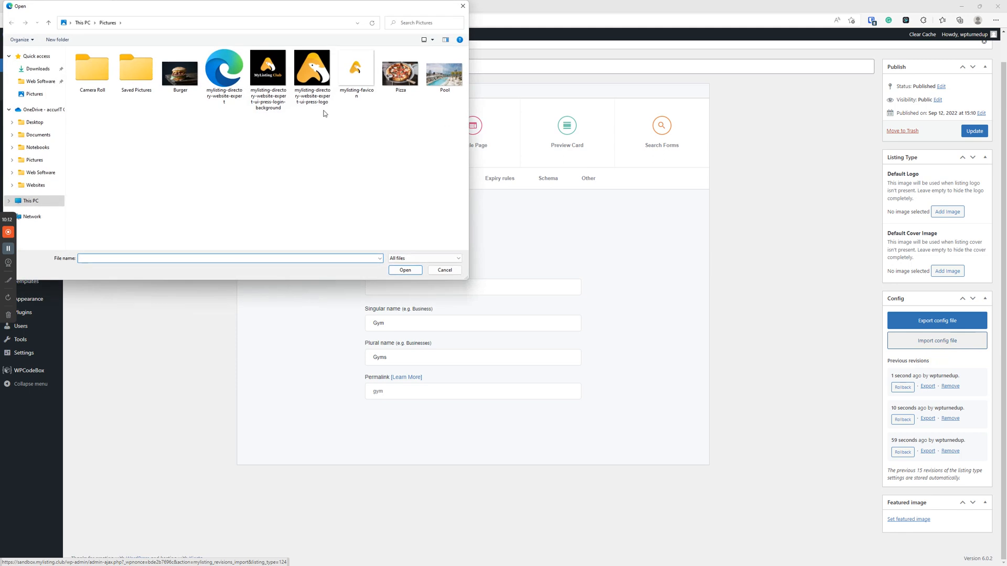
left_click(38, 68)
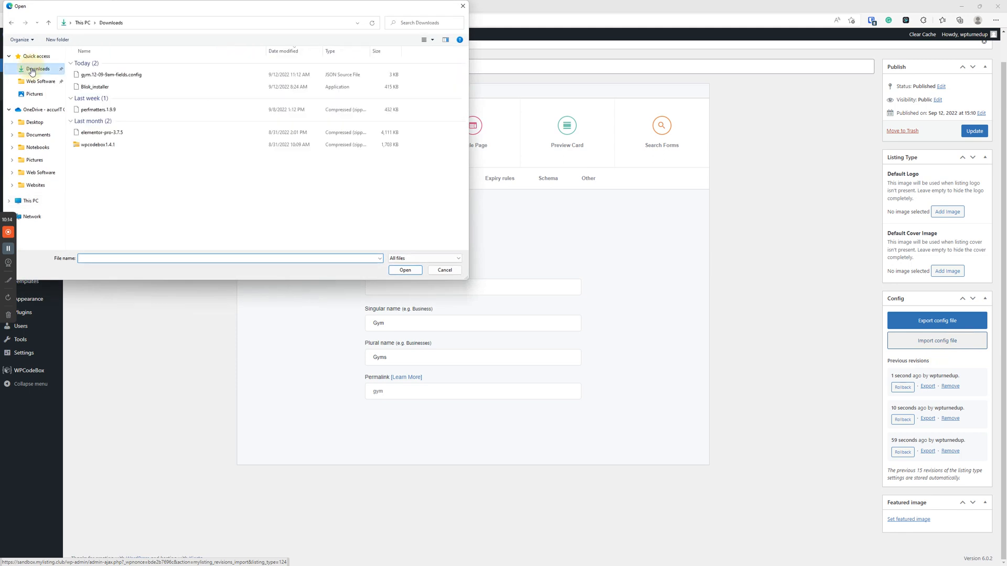
left_click(99, 79)
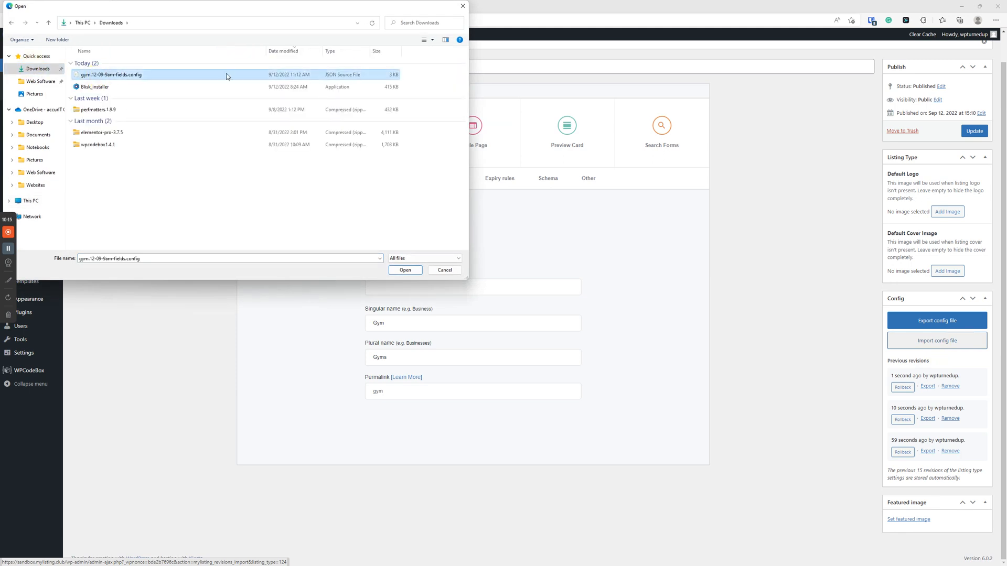
left_click(462, 6)
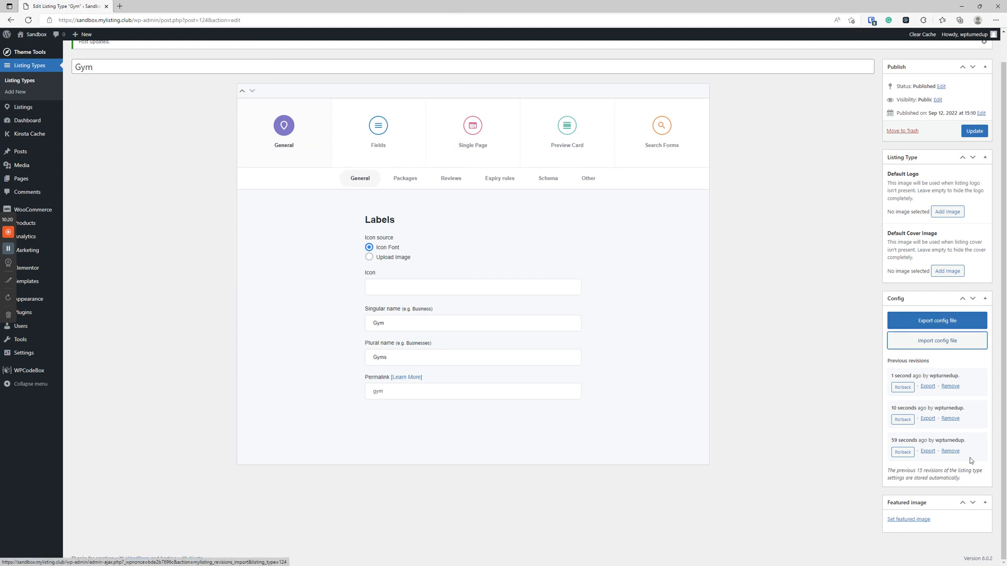
- Set the Gym listing type's label icon to the standing person with outstretched arms from the material icons pack
scroll(944, 458, "up", 1)
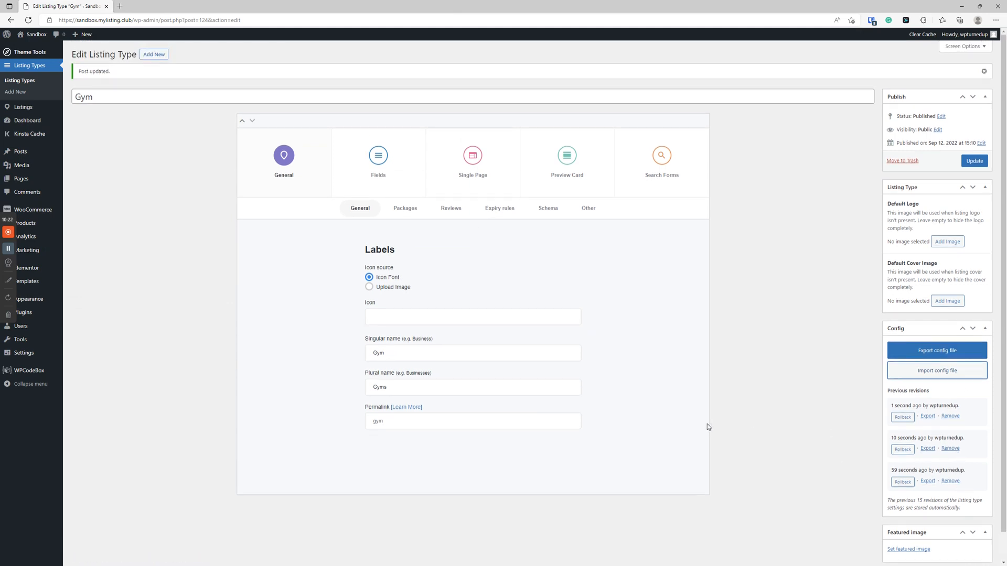
left_click(460, 320)
left_click(372, 177)
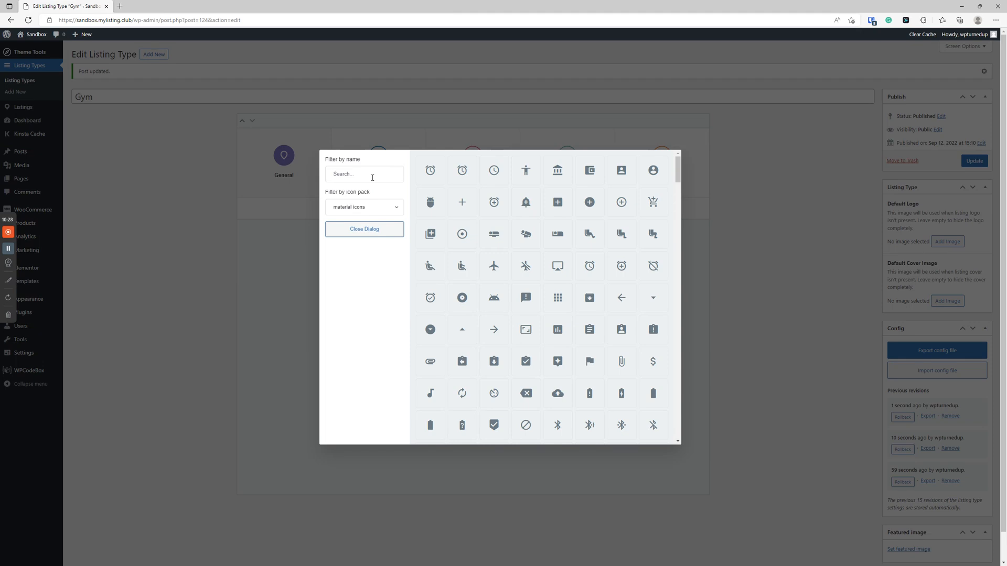
left_click(526, 170)
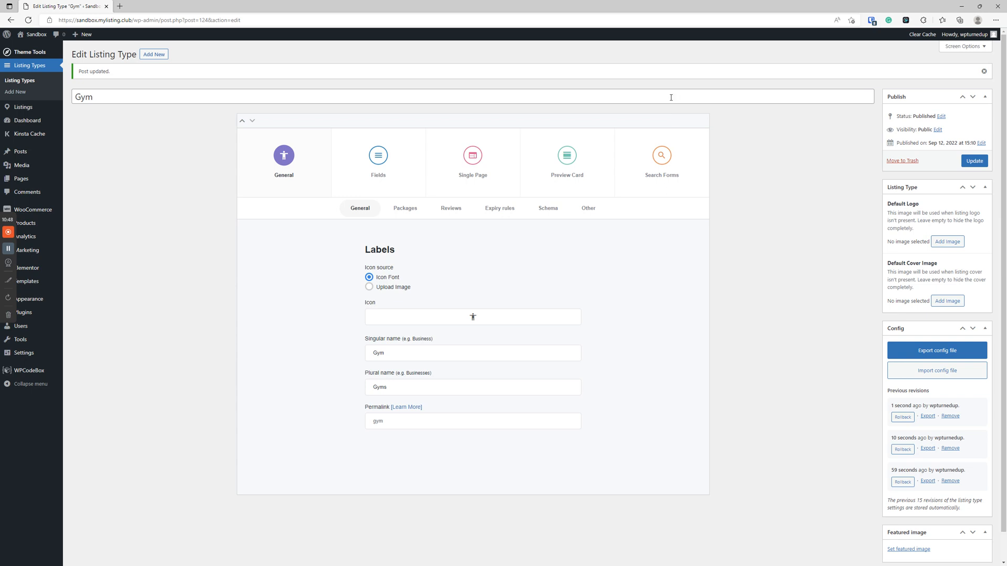
double_click(270, 101)
type("dsfjkdjfdskdgfj")
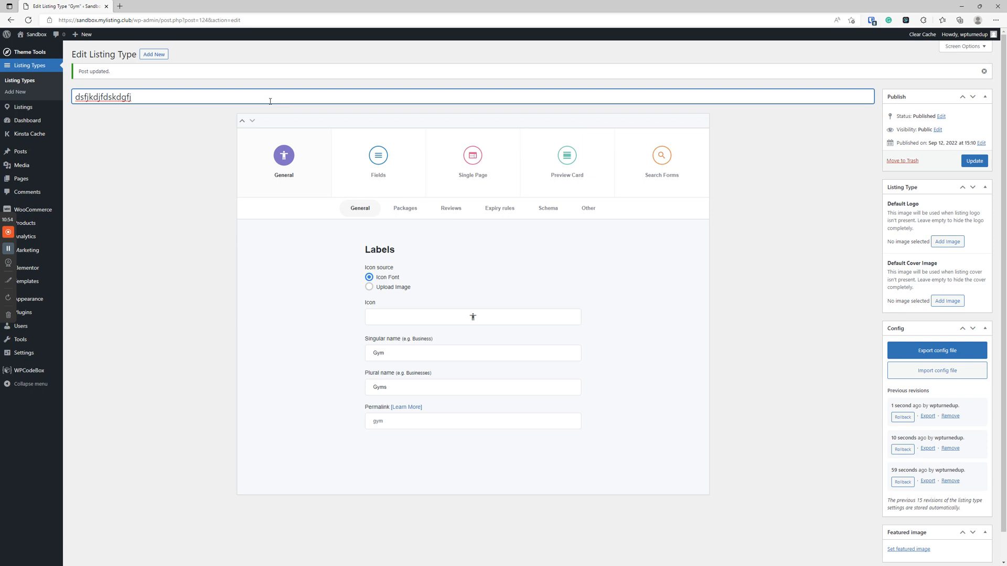
key("BackSpace")
key("BackSpace")
key("BackSpace")
key("BackSpace")
key("BackSpace")
key("BackSpace")
key("BackSpace")
key("BackSpace")
key("BackSpace")
key("BackSpace")
key("BackSpace")
key("BackSpace")
key("BackSpace")
key("BackSpace")
key("BackSpace")
- Change the listing type's title to Club and update it
left_click(176, 100)
type("Gym")
key("ctrl+a")
type("Club")
left_click(976, 166)
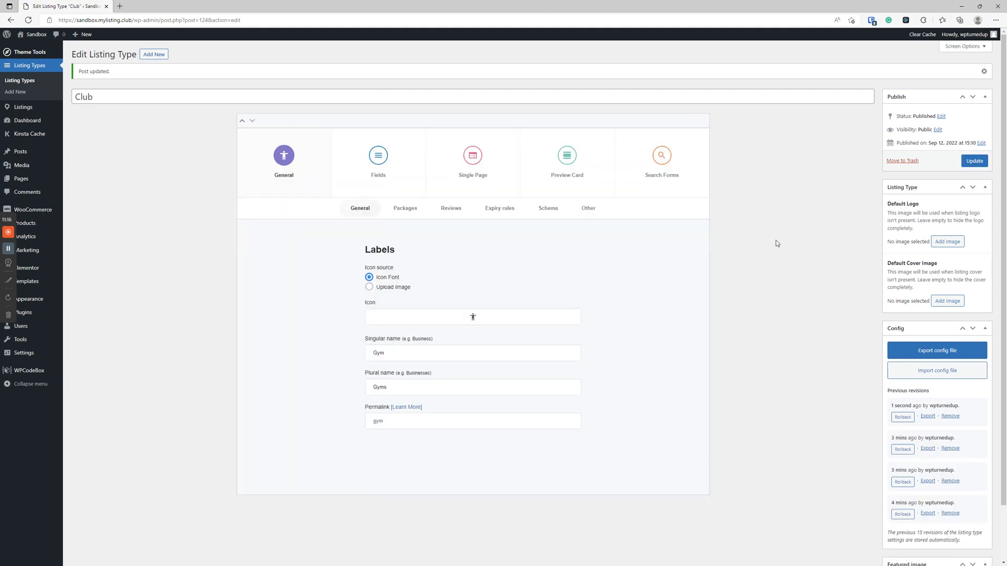
- Enable the Slug element in the Screen Options and close the options
left_click(971, 47)
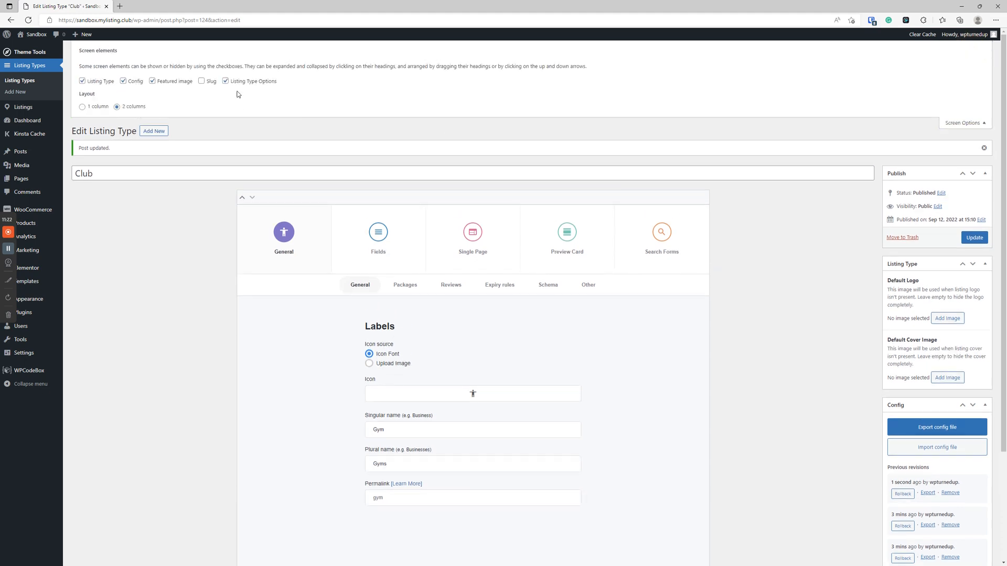
left_click(203, 82)
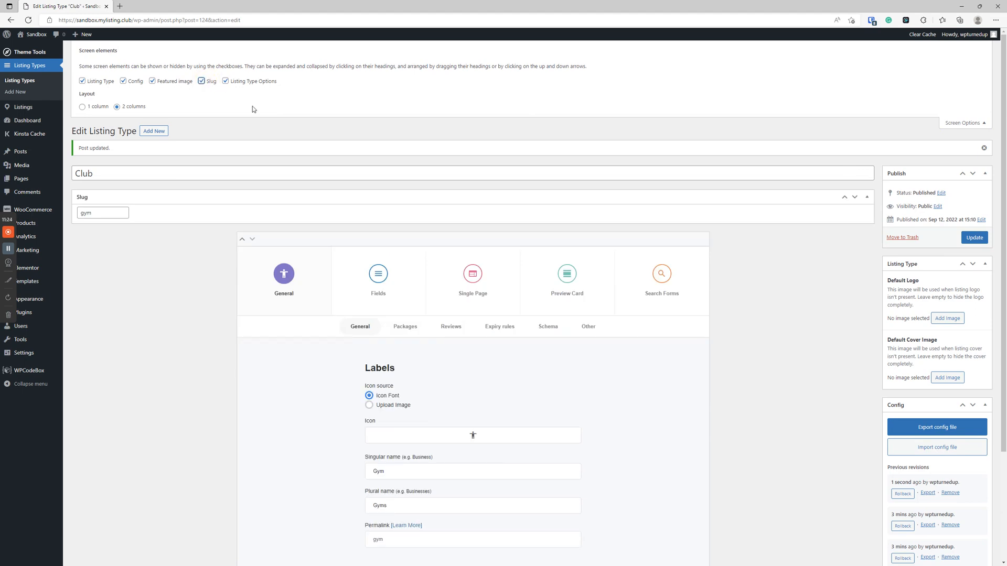
left_click(968, 123)
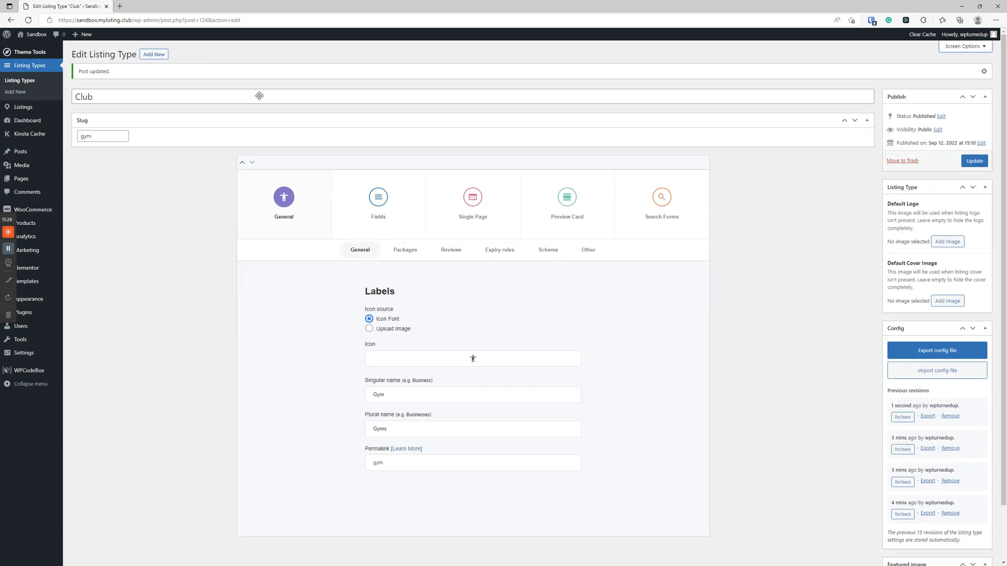
- Replace the listing type's slug with club
left_click_drag(116, 136, 79, 136)
double_click(115, 101)
key("ctrl+c")
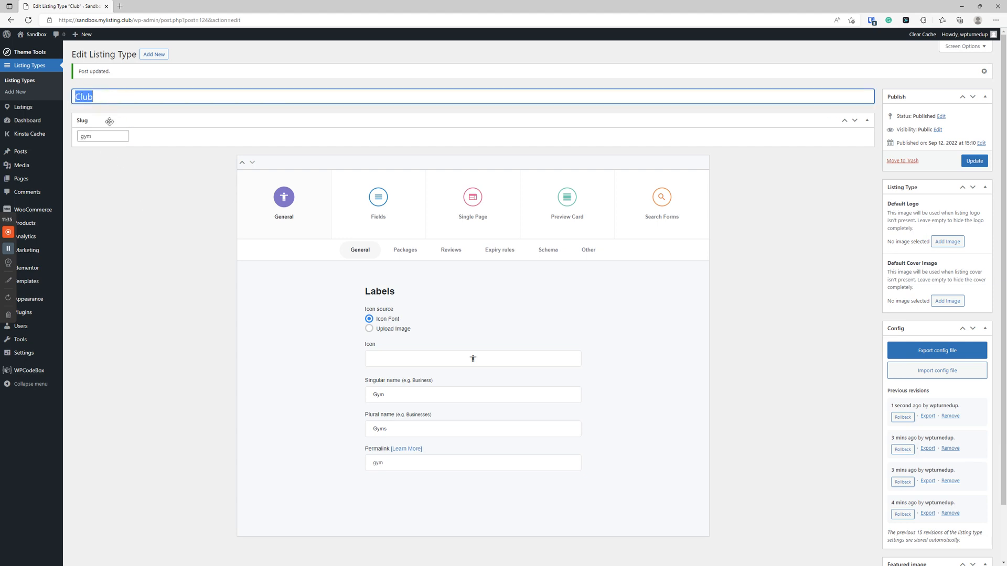
left_click_drag(106, 135, 79, 136)
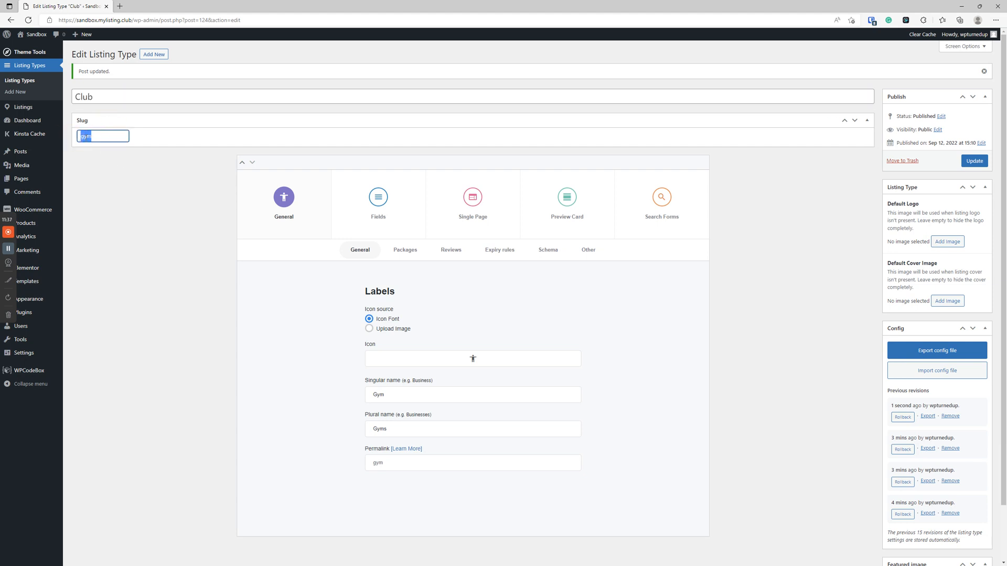
left_click(95, 138)
double_click(95, 138)
key("ctrl+v")
type("club")
- Set the title back to Gym, clear the slug, and update the listing type
double_click(317, 98)
type("Gym")
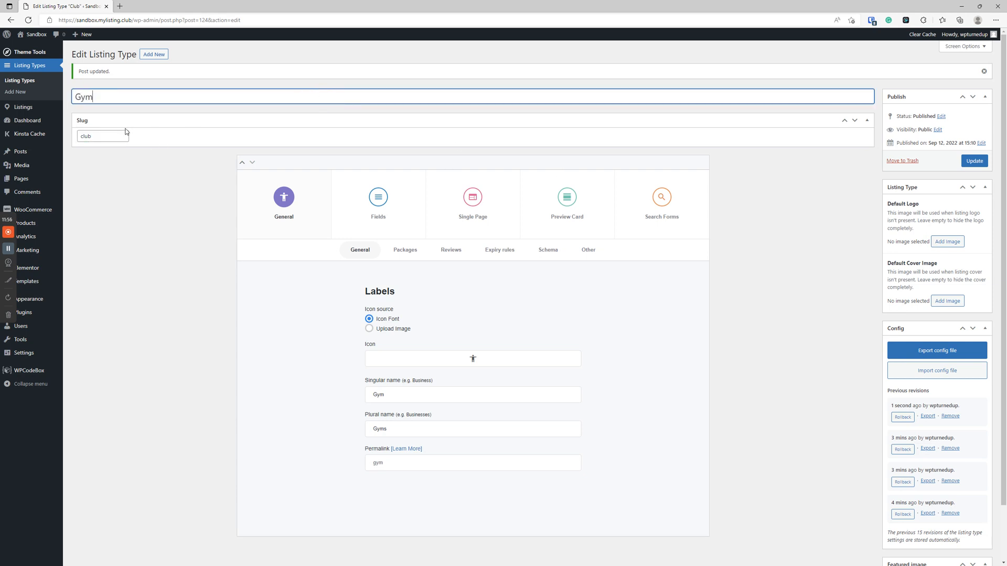
double_click(104, 136)
key("BackSpace")
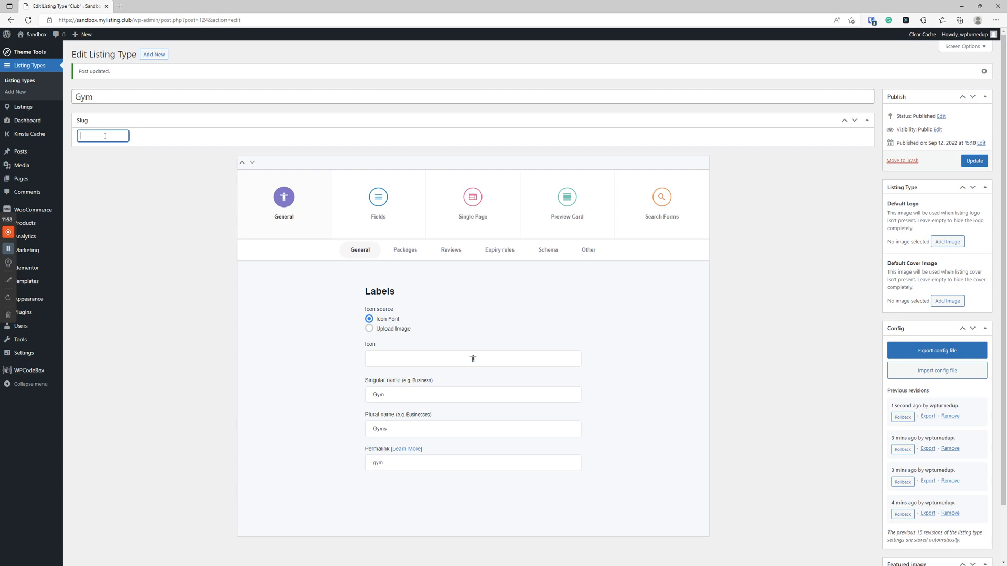
left_click(977, 161)
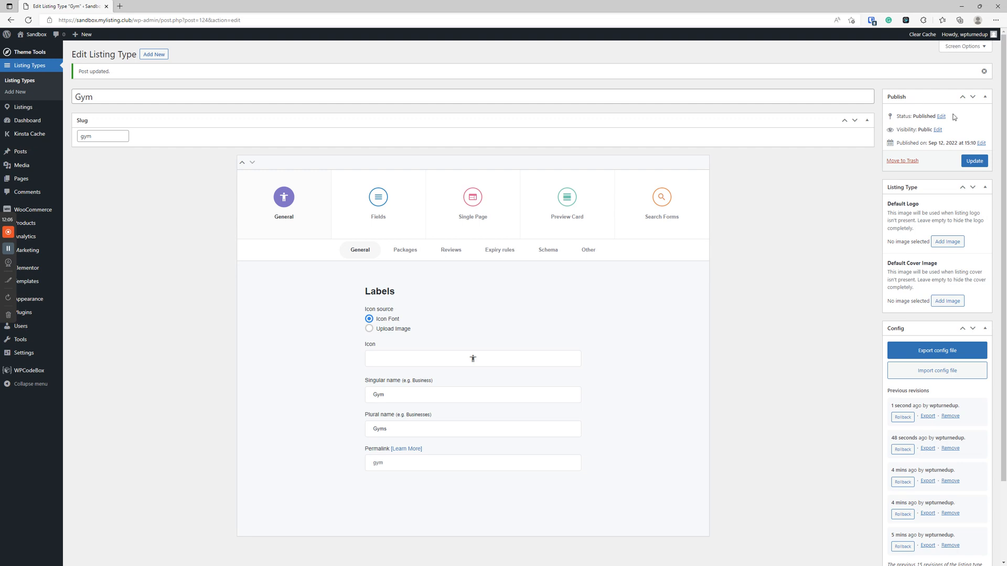
- Review the Screen Options and the previous revisions with their rollback options for the Gym listing type
left_click(964, 46)
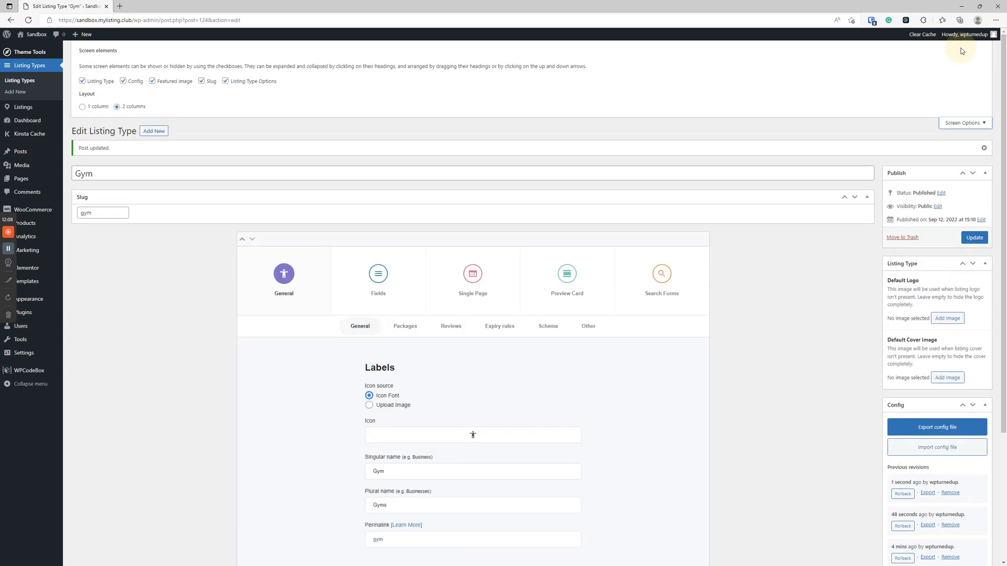
left_click(966, 125)
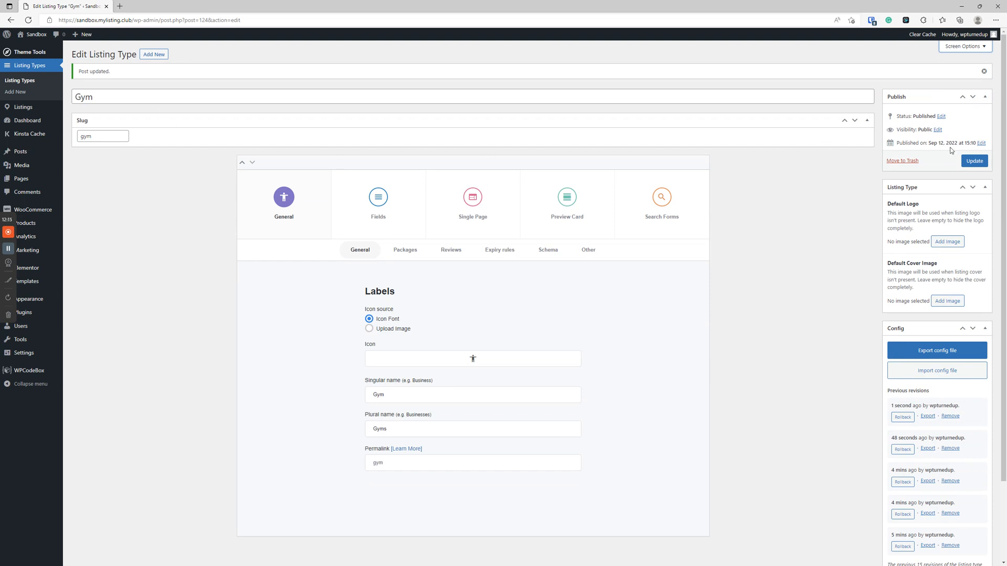
left_click(210, 255)
left_click(196, 247)
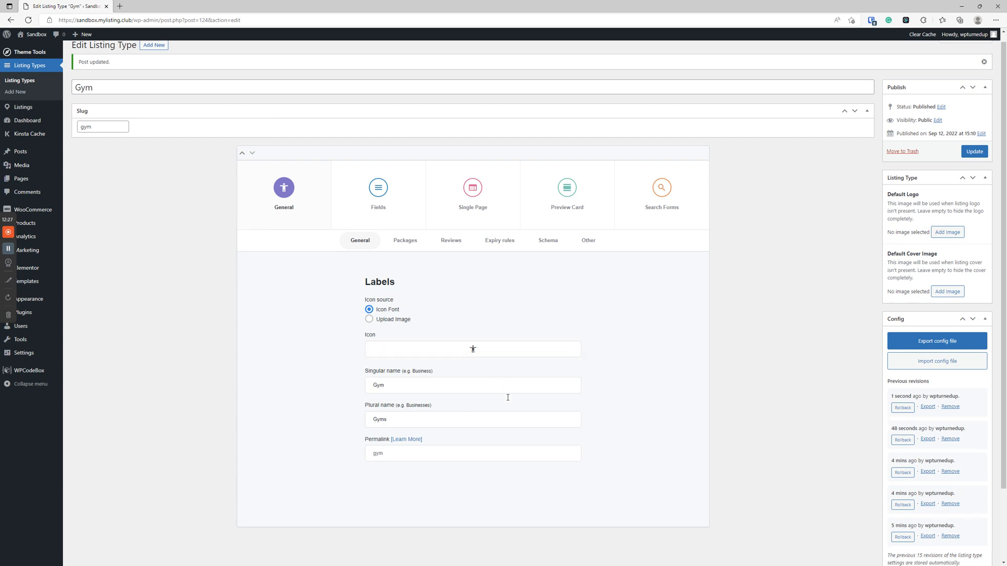
scroll(724, 420, "down", 2)
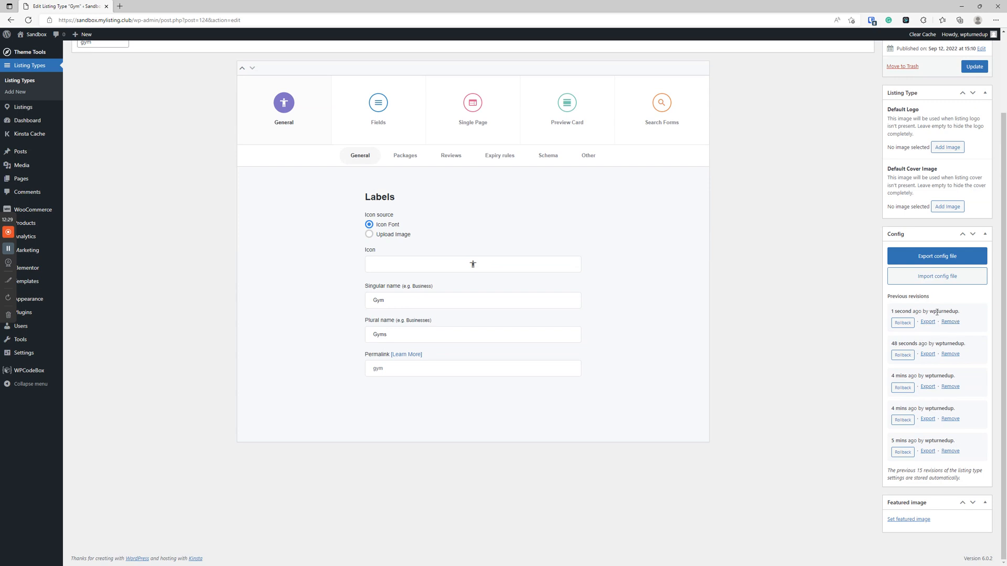
left_click(903, 355)
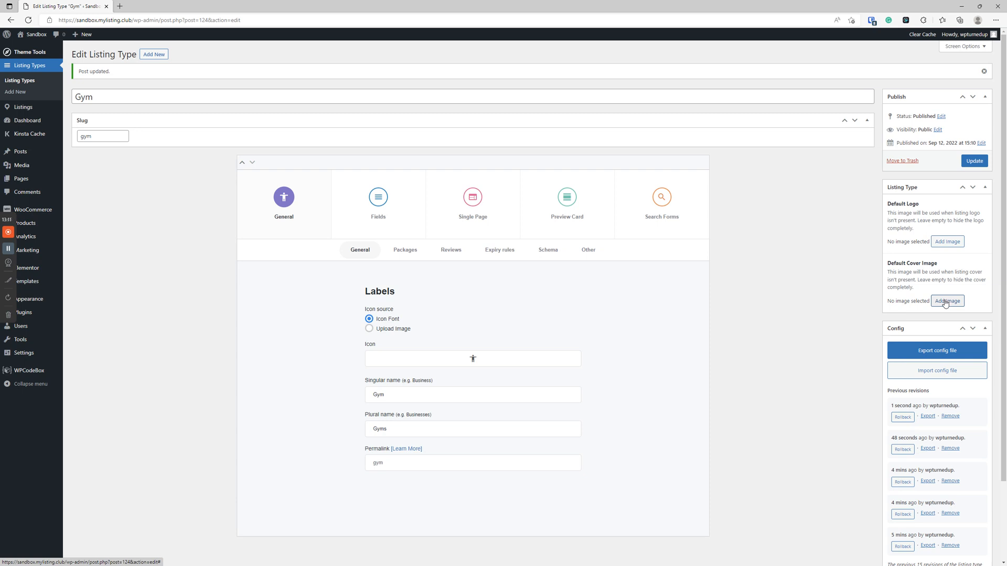
scroll(918, 291, "down", 2)
scroll(915, 289, "up", 2)
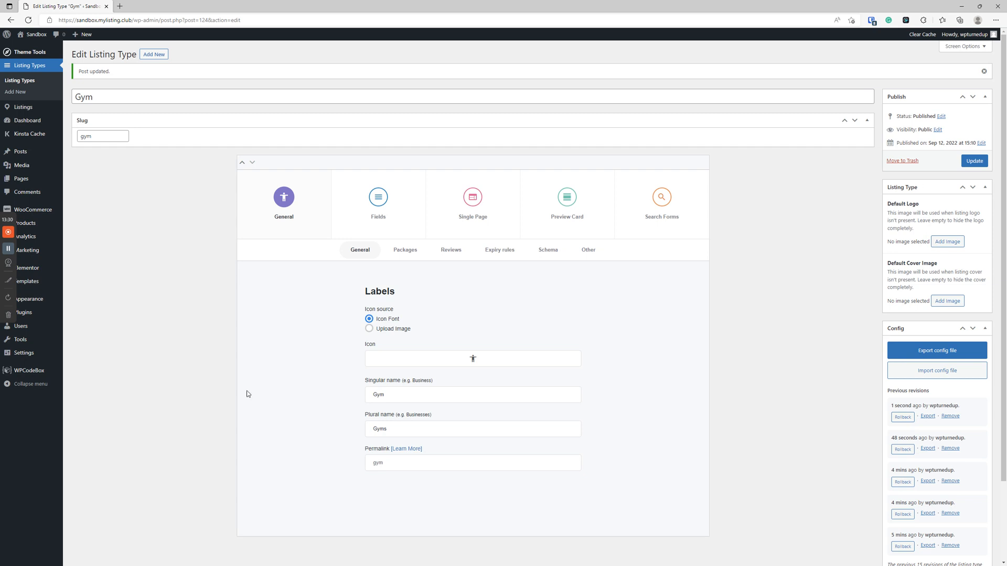
- Rename the listing type as Club, update it, and check its permalink
double_click(145, 99)
type("Club")
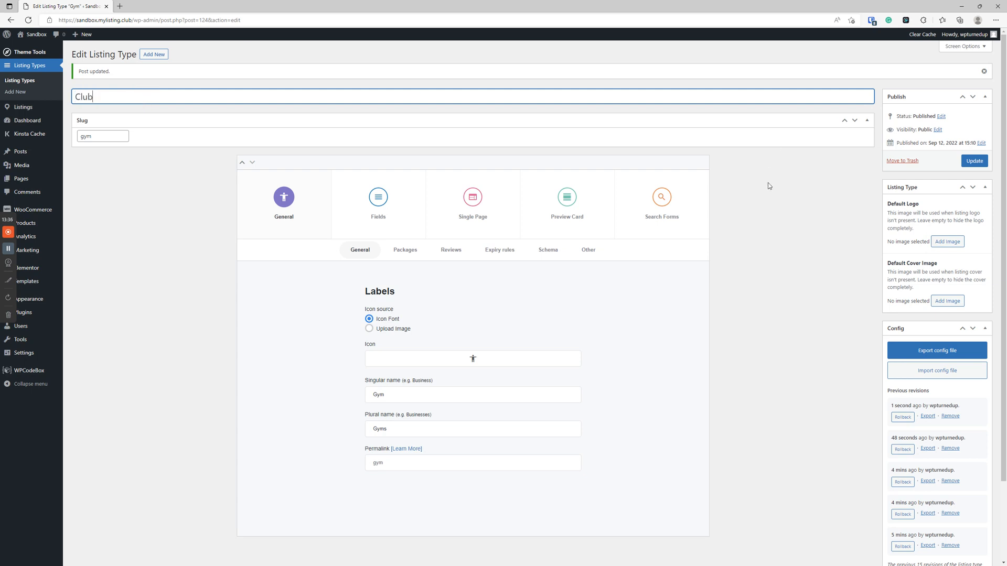
left_click(974, 161)
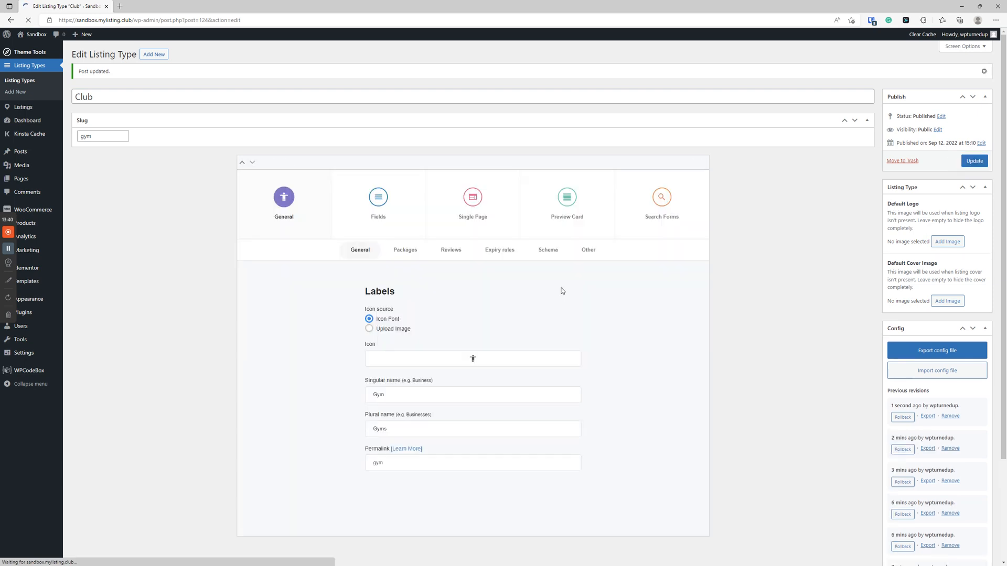
left_click(378, 462)
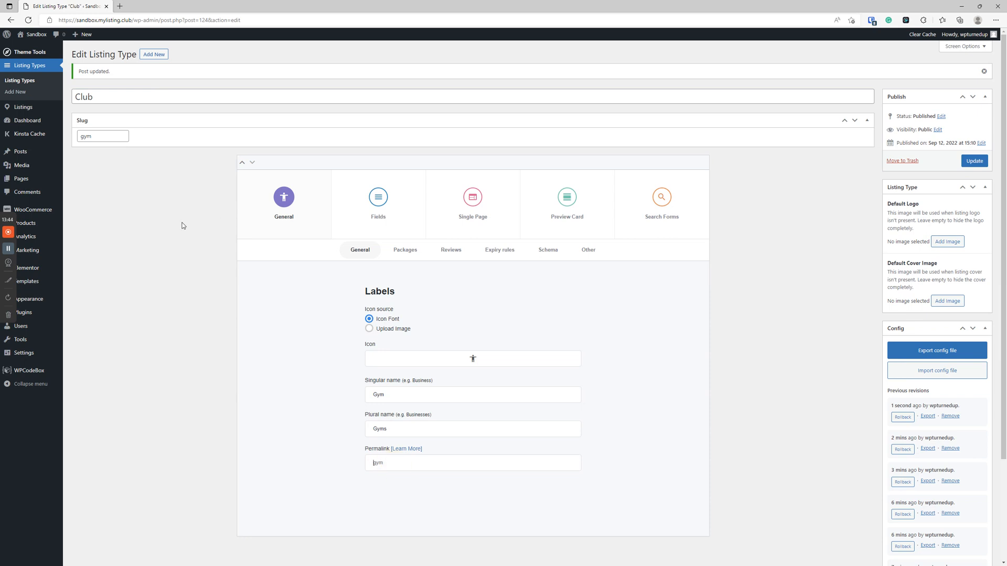
- Set the Club listing type's slug to club and update the listing type
double_click(109, 136)
type("club")
left_click(974, 163)
double_click(136, 97)
left_click(145, 224)
- Look through the Other and Schema Markup settings and return to the general Labels settings
left_click(588, 257)
left_click(550, 250)
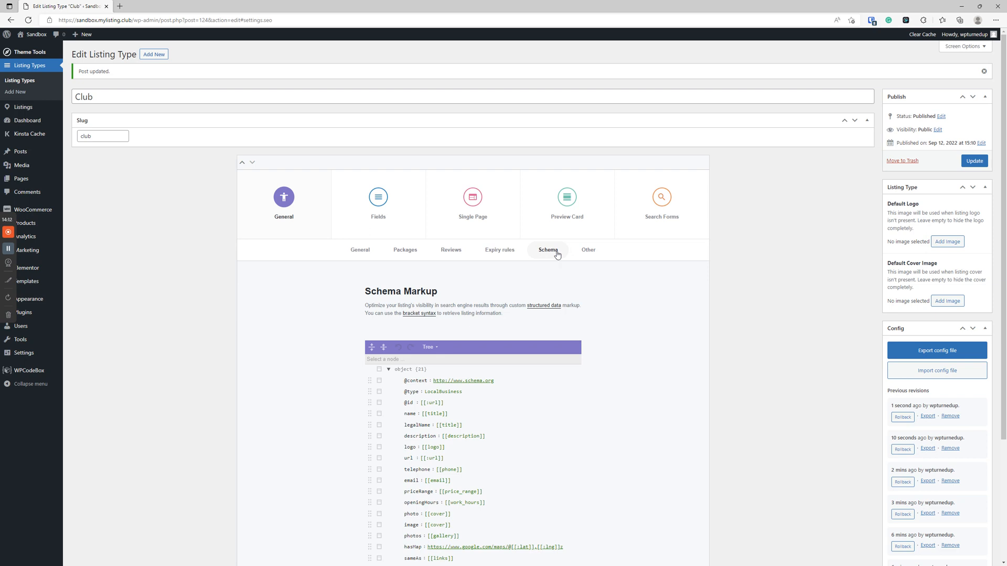
left_click(300, 216)
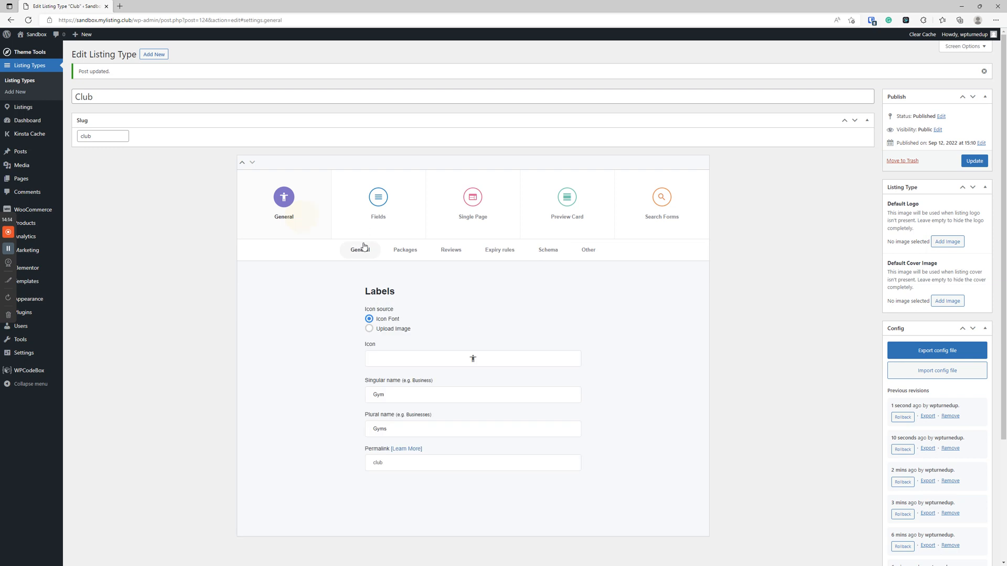
left_click(361, 248)
left_click(548, 251)
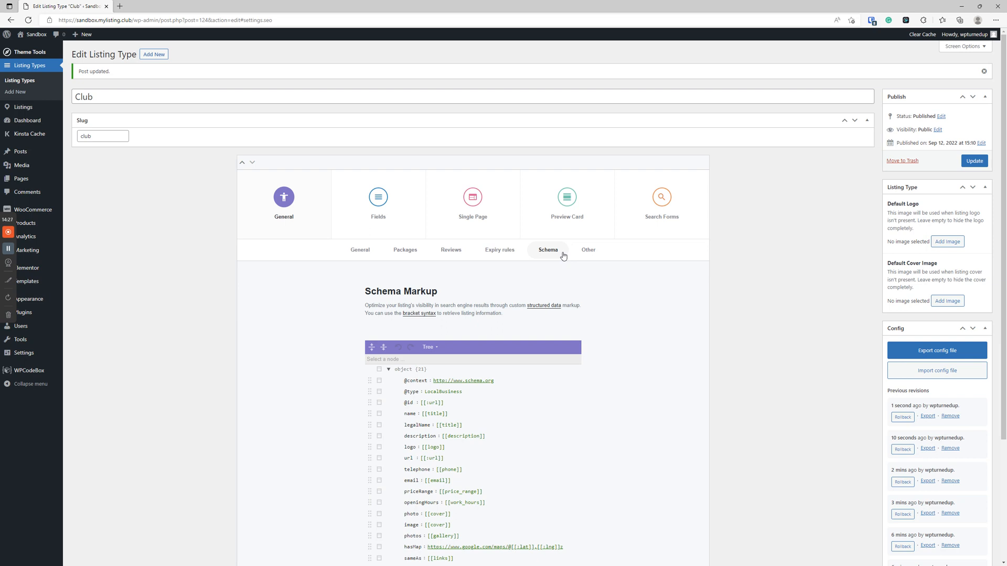
left_click(547, 256)
left_click(360, 250)
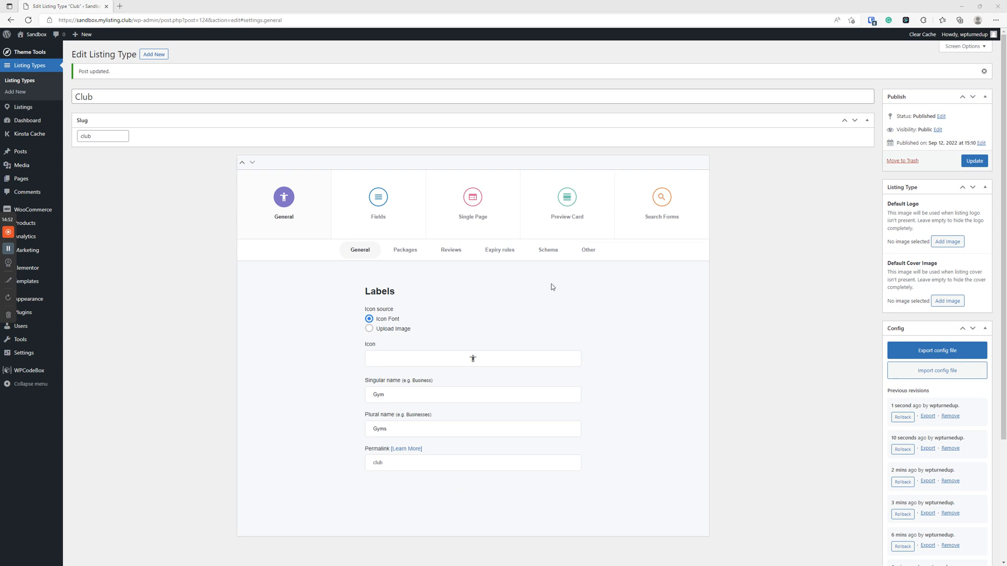
left_click(545, 251)
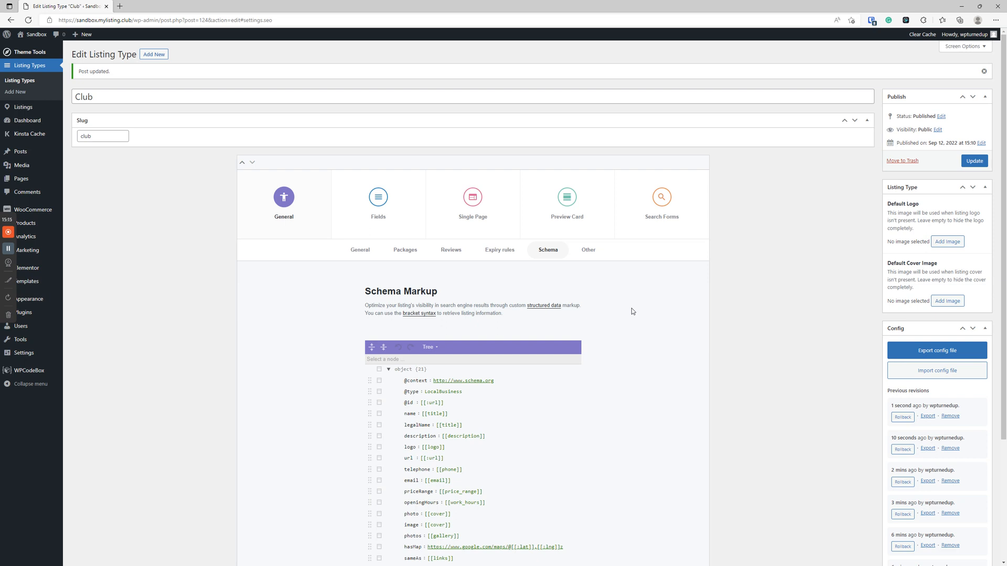
scroll(623, 407, "down", 2)
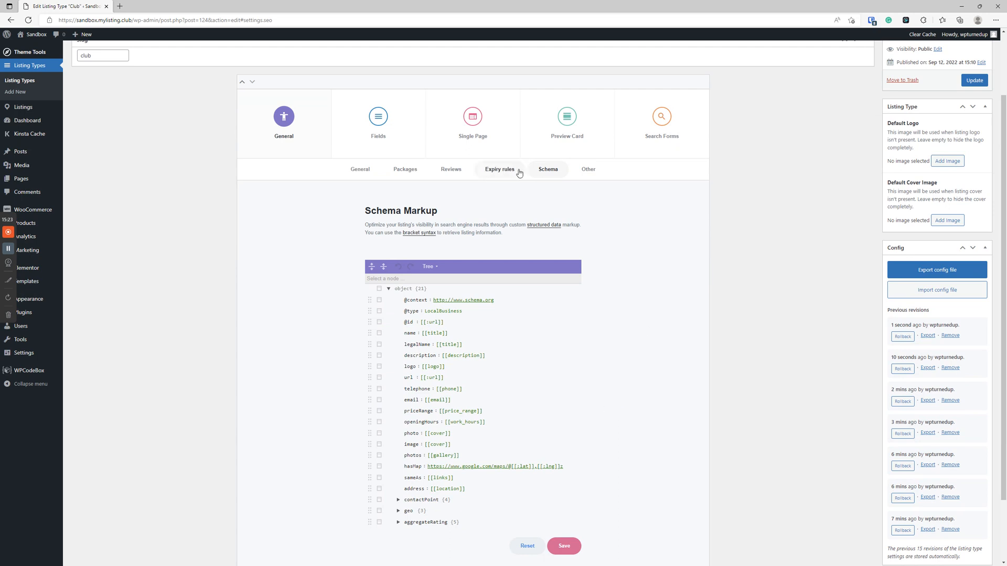
left_click(379, 300)
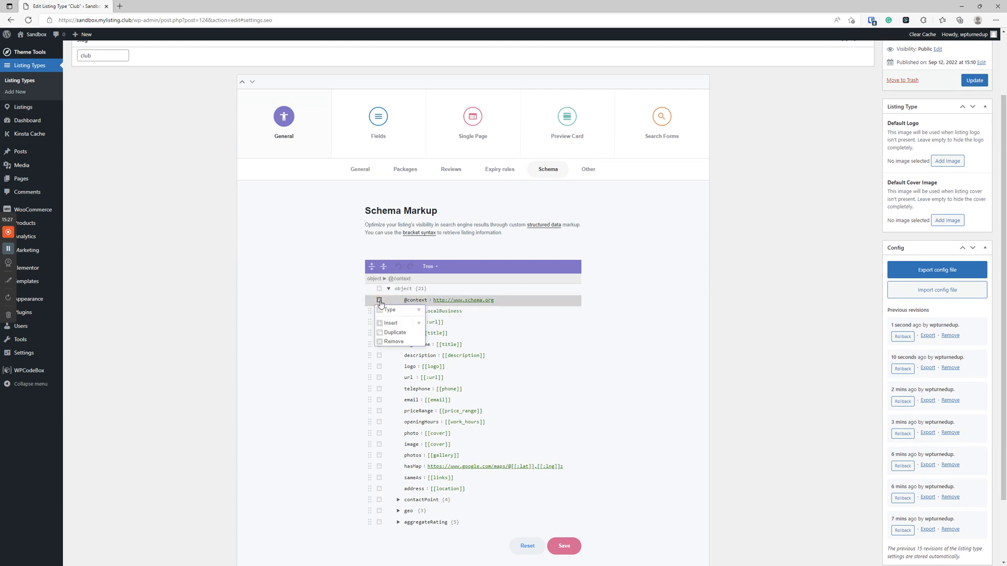
left_click(671, 299)
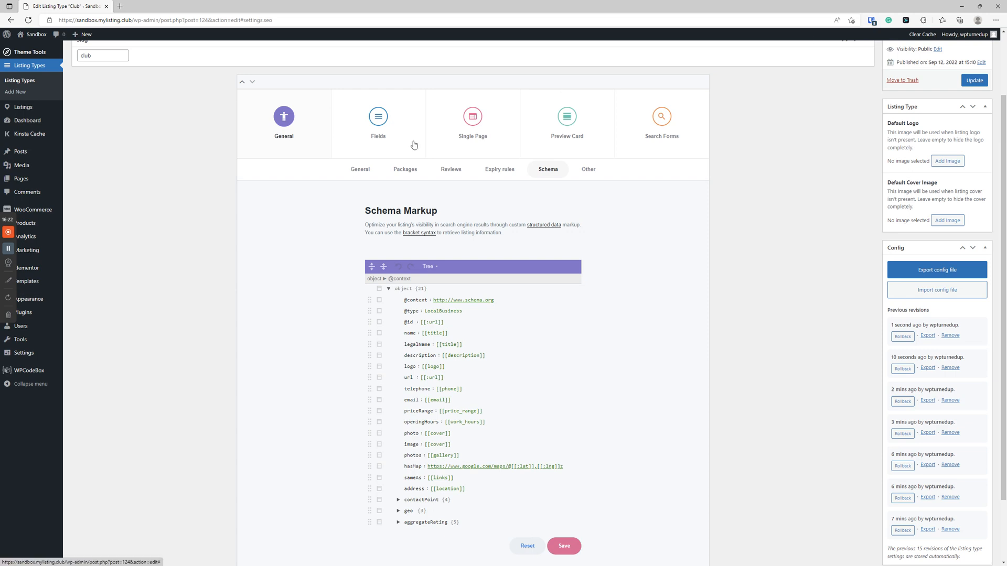
scroll(380, 194, "up", 3)
left_click(370, 250)
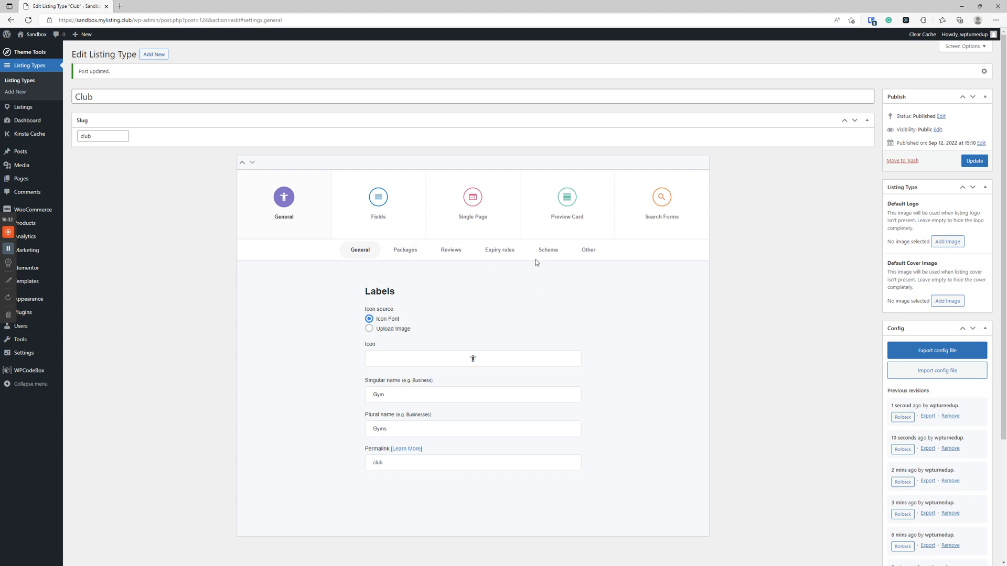
- Show the Global listing type setting, change the listing type's title to Global Listing Type, and clear its slug
left_click(587, 254)
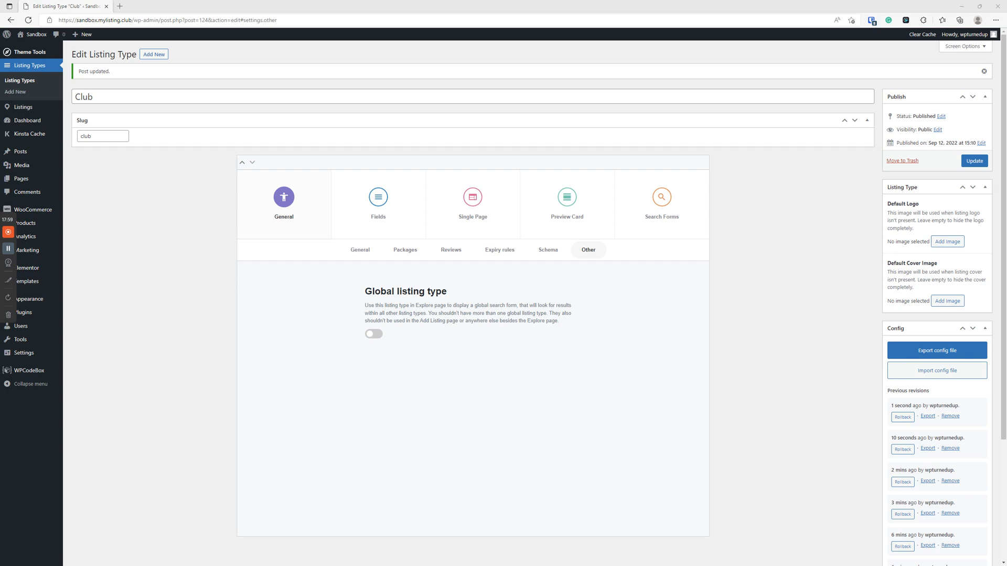
triple_click(140, 94)
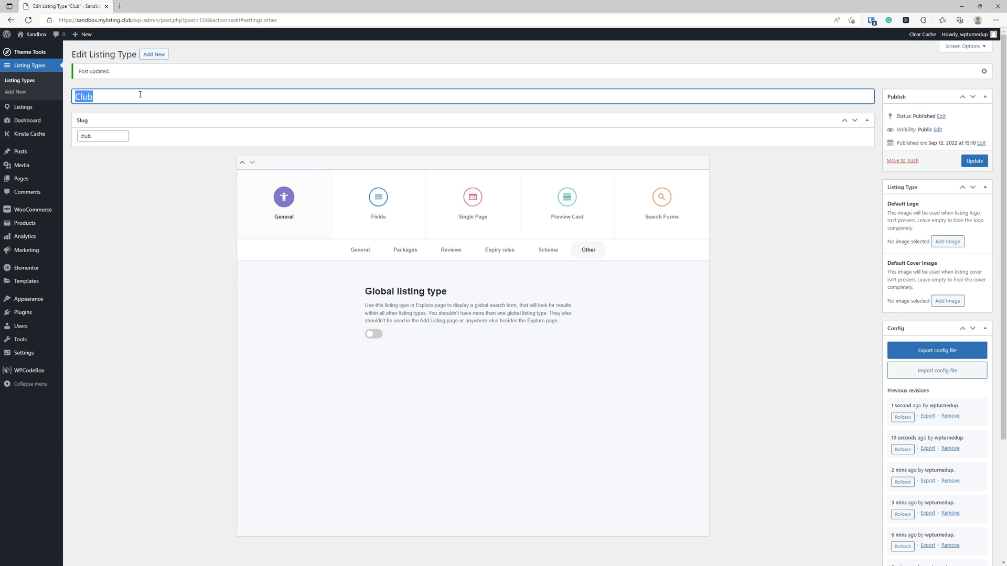
type("Global Listing Typ")
key("Tab")
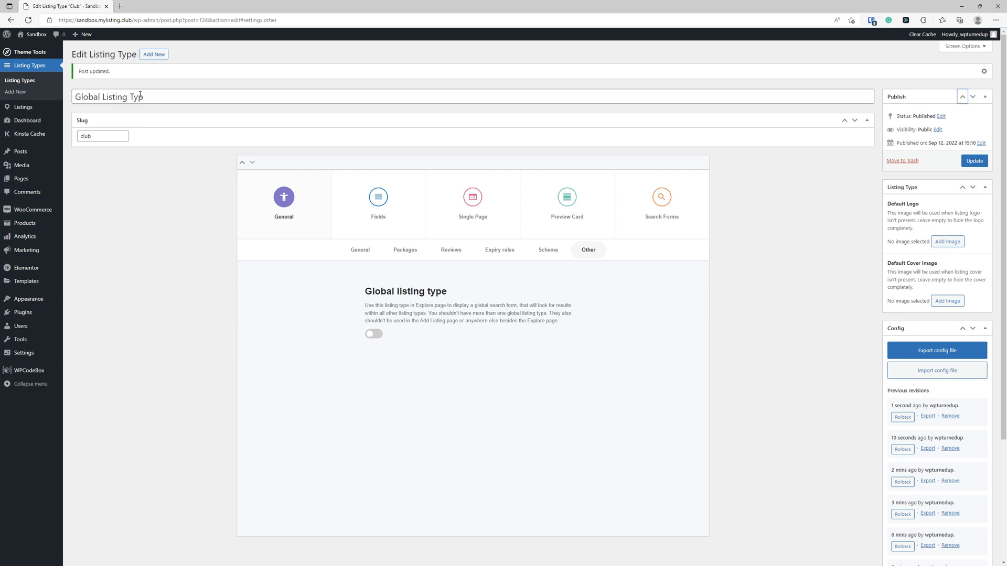
left_click(157, 97)
type("e")
double_click(113, 135)
key("BackSpace")
left_click(296, 195)
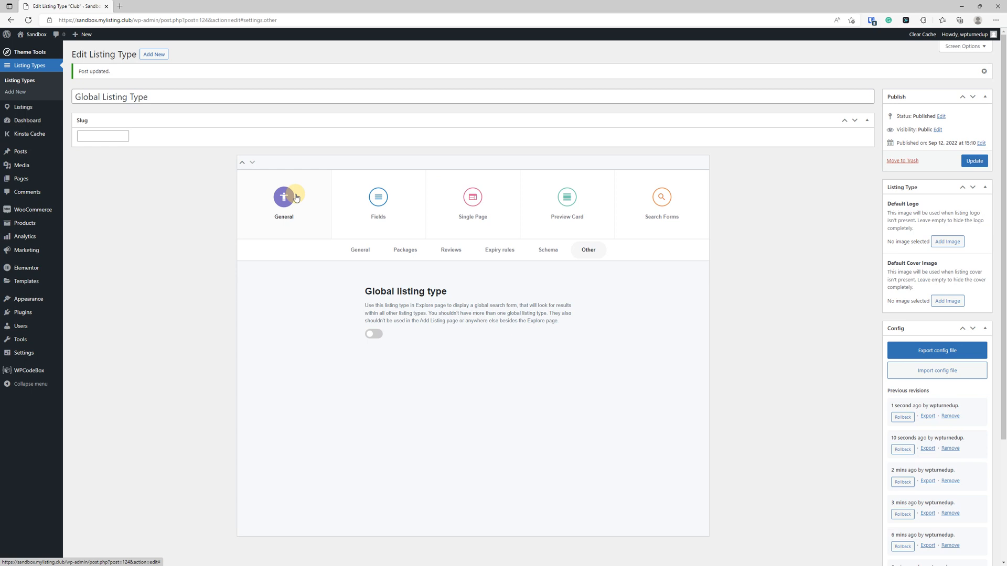
- Remove the accessibility icon from the Global Listing Type's general labels
left_click(304, 205)
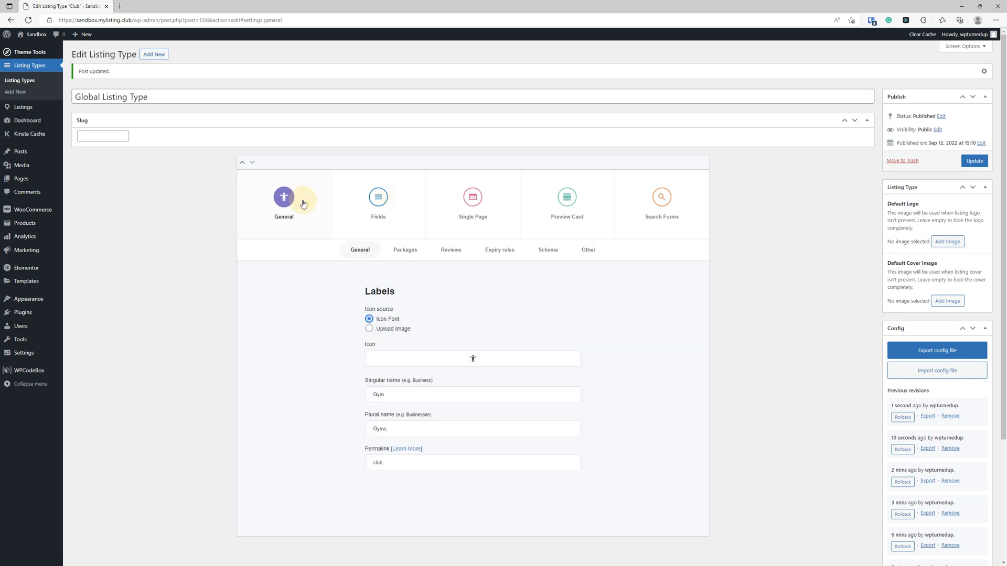
left_click(493, 360)
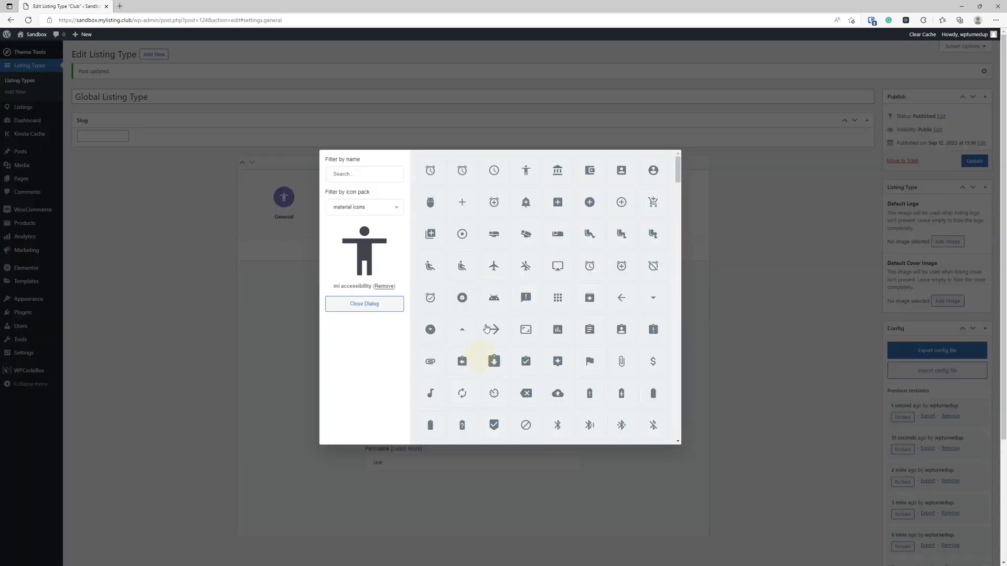
left_click(384, 286)
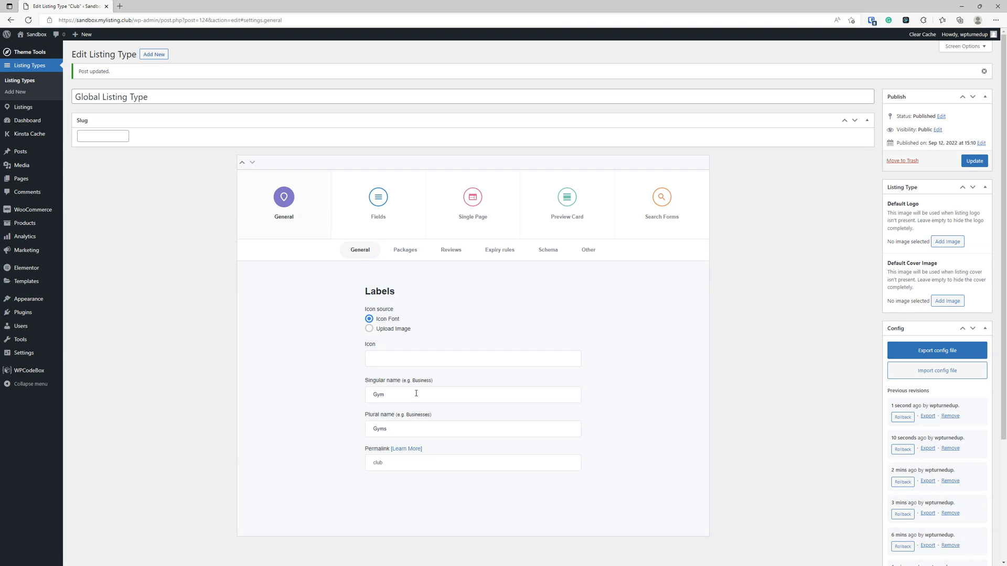
- Set the singular name to Global Listing Type, clear the plural name, and update the listing type
left_click_drag(433, 396, 301, 406)
type("GLobal Listing Type")
key("Tab")
key("BackSpace")
left_click(969, 161)
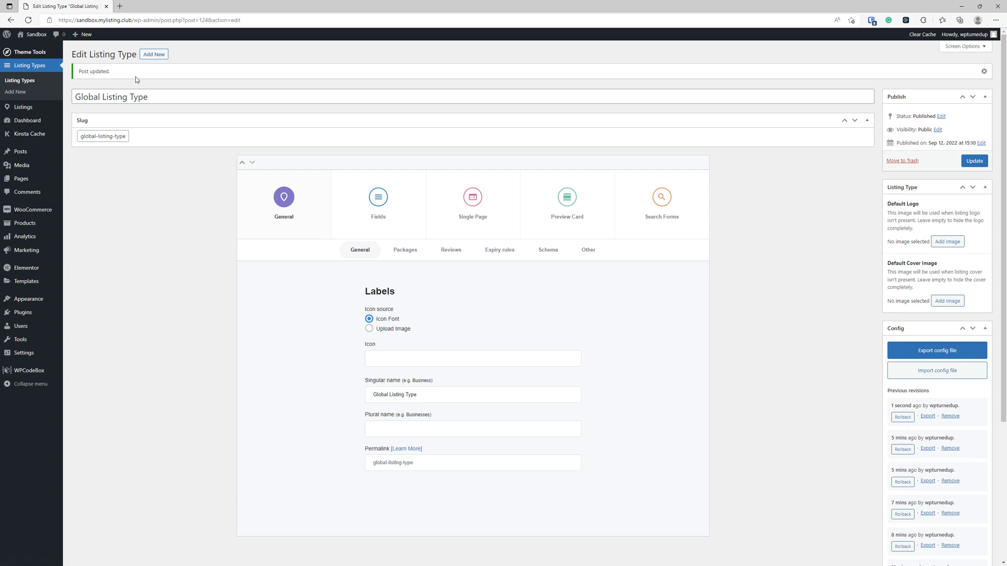
- Start a new listing type in a separate browser tab and title it Gym
right_click(153, 58)
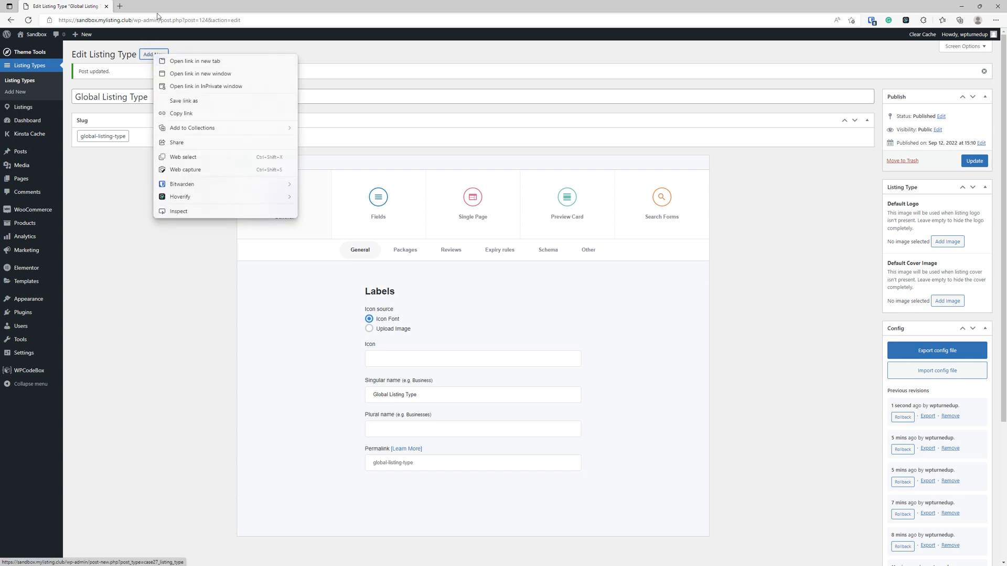
left_click(183, 62)
key("ctrl+Tab")
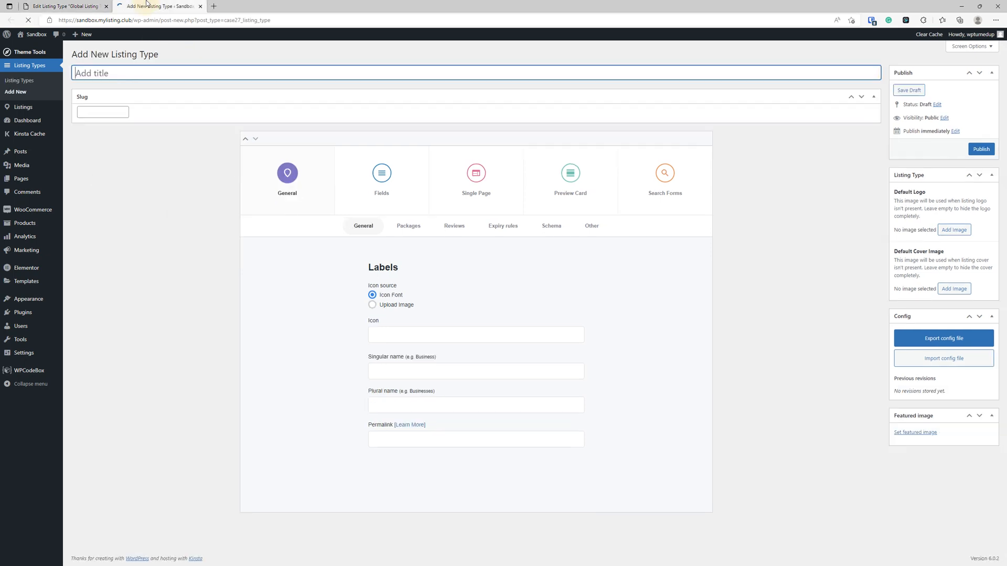
type("Gyms")
key("BackSpace")
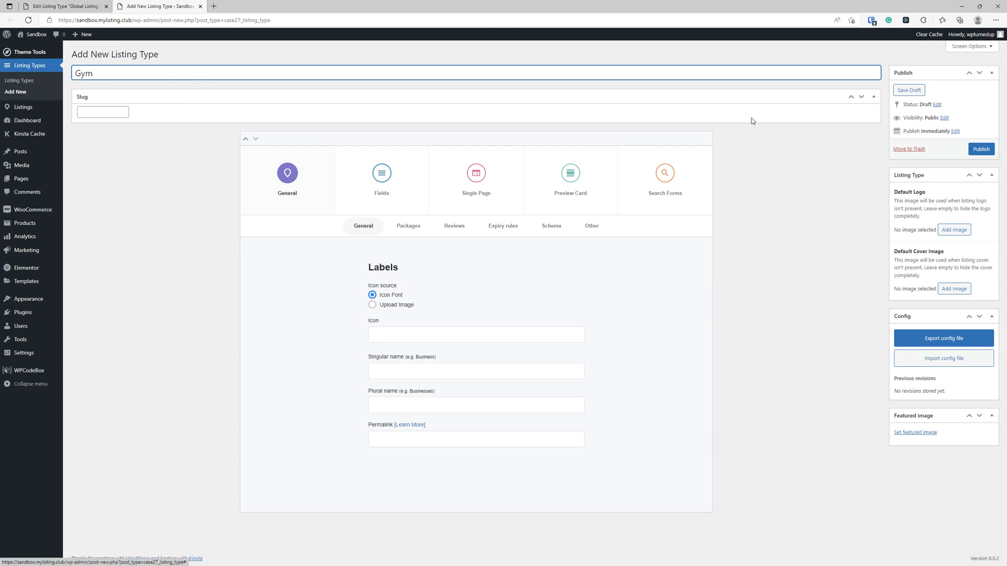
- Hide the Slug box from the listing type editor through the screen options
left_click(971, 47)
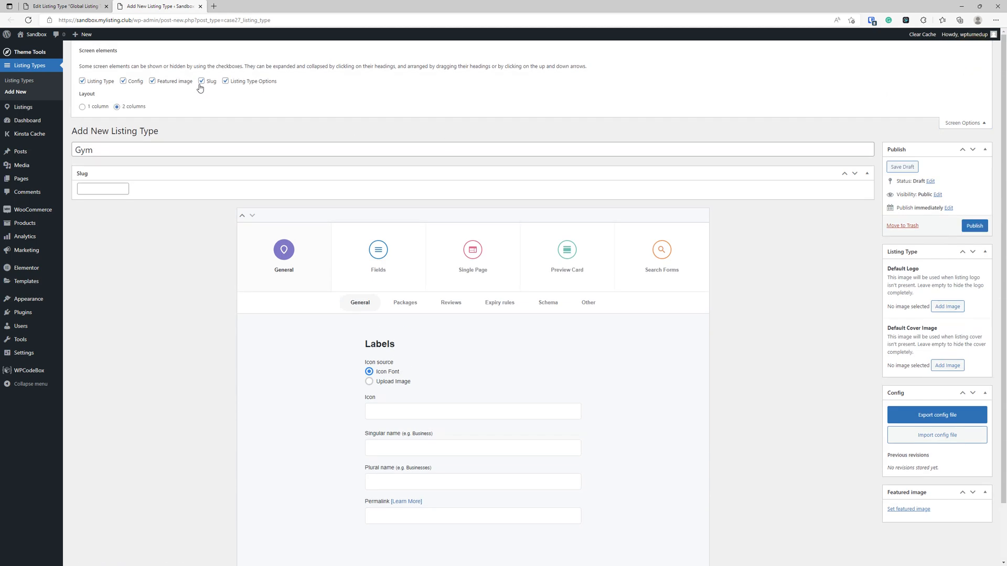
left_click(202, 80)
left_click(961, 123)
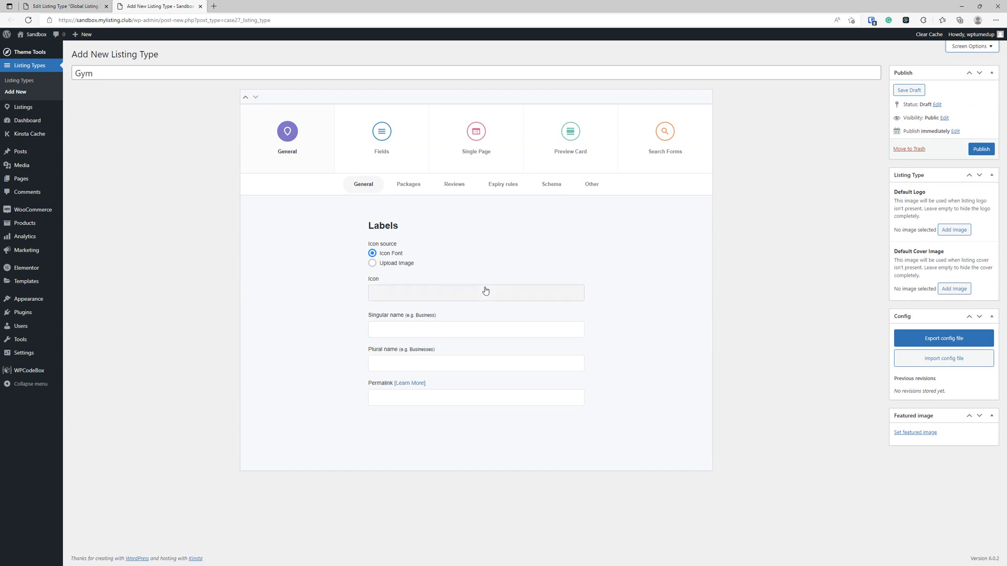
- Give the Gym listing type the accessibility icon, singular name Gym and plural name Gyms, and publish it
left_click(454, 294)
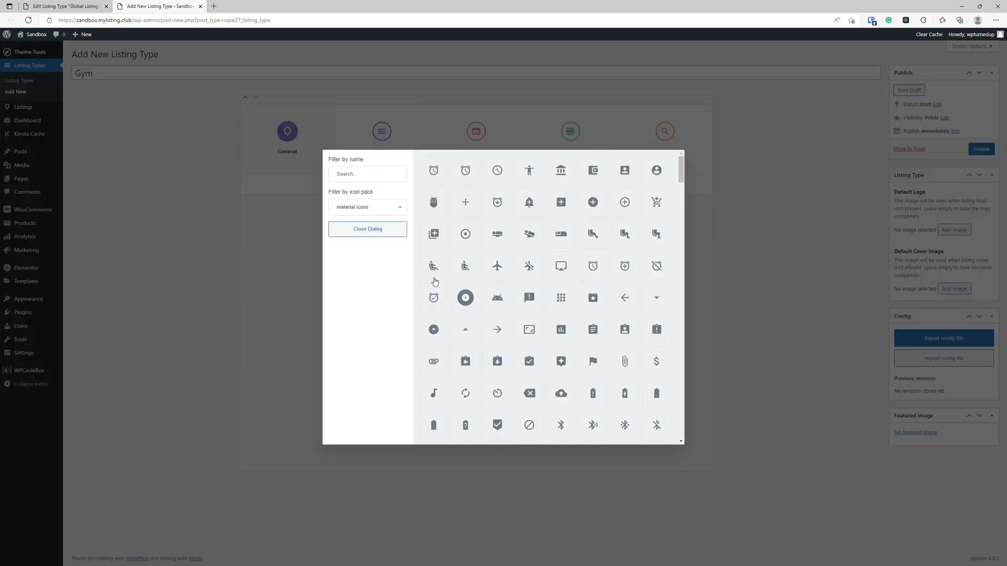
left_click(530, 169)
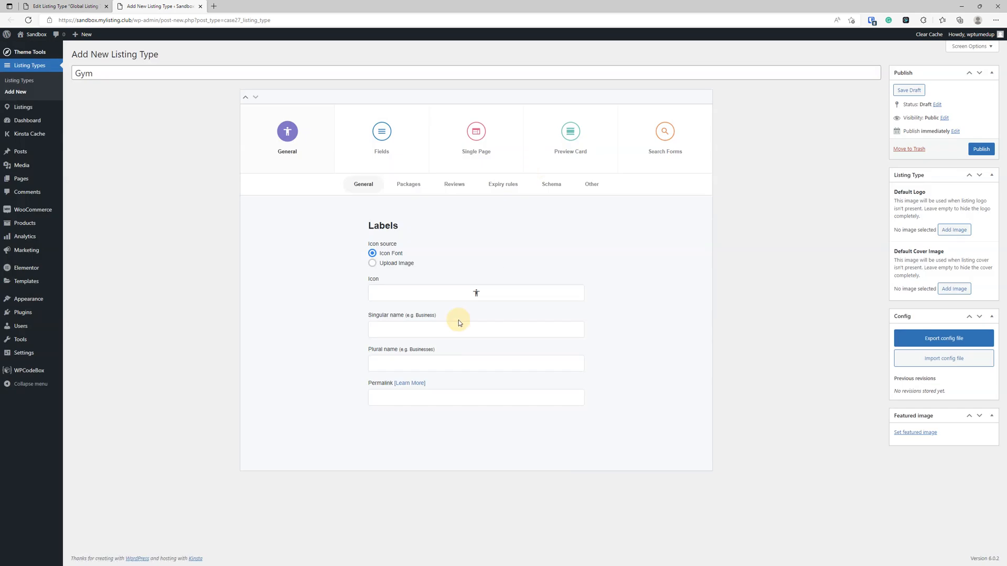
left_click(466, 332)
type("Gyms")
left_click(980, 149)
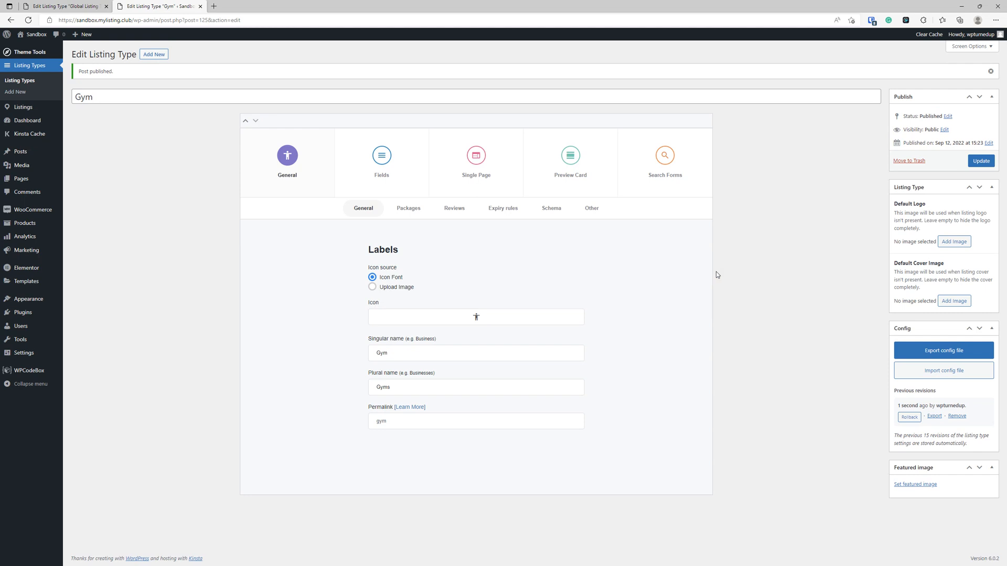
left_click_drag(137, 95, 54, 99)
left_click(87, 5)
left_click_drag(171, 98, 57, 100)
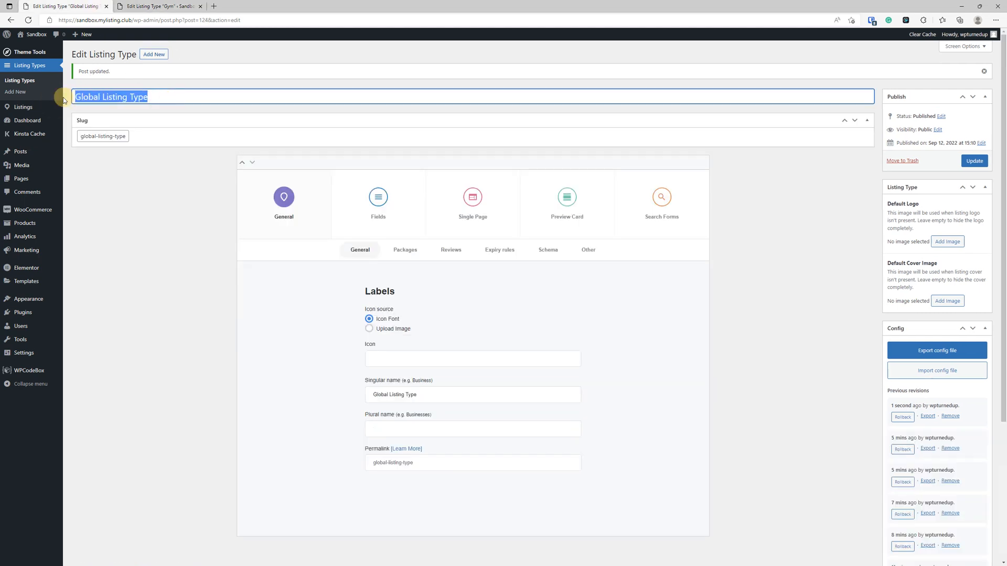
left_click(129, 8)
left_click(716, 242)
- Start another new listing type in a separate browser tab and title it Coach
right_click(158, 59)
left_click(188, 61)
left_click(244, 6)
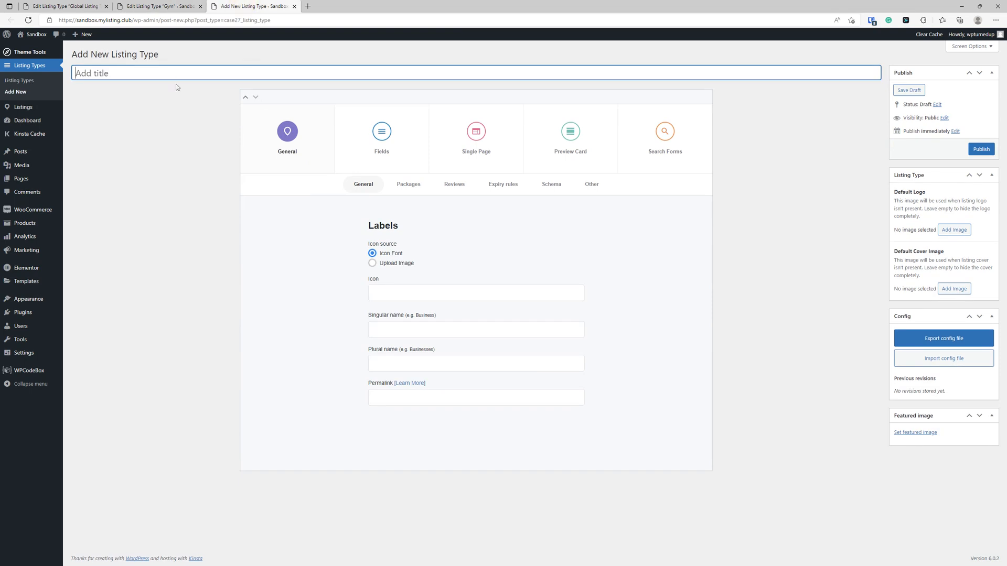
type("Coach")
- Give the Coach listing type the accessibility icon, singular name Coach and plural name Coaches, and publish it
left_click(417, 293)
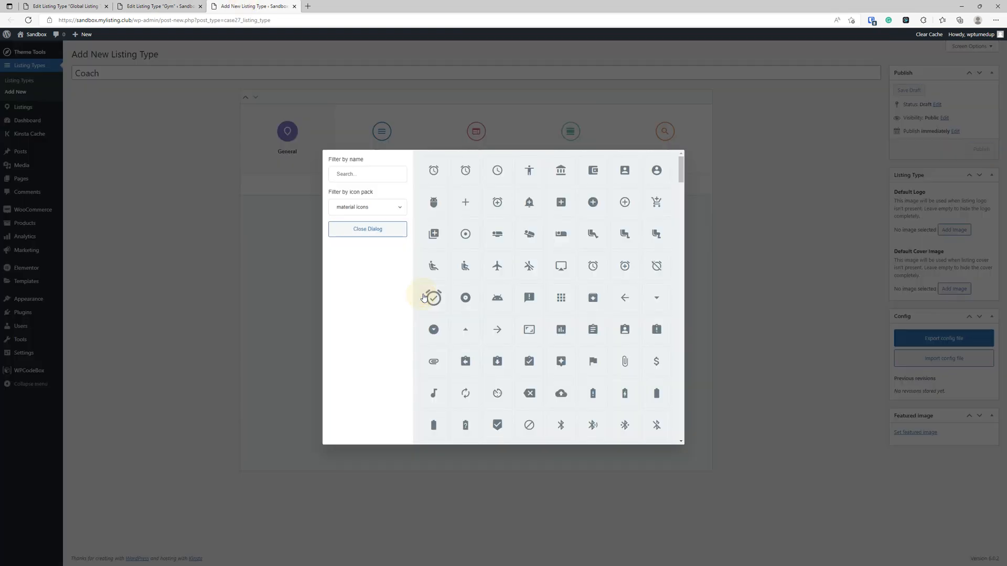
left_click(529, 169)
left_click(488, 327)
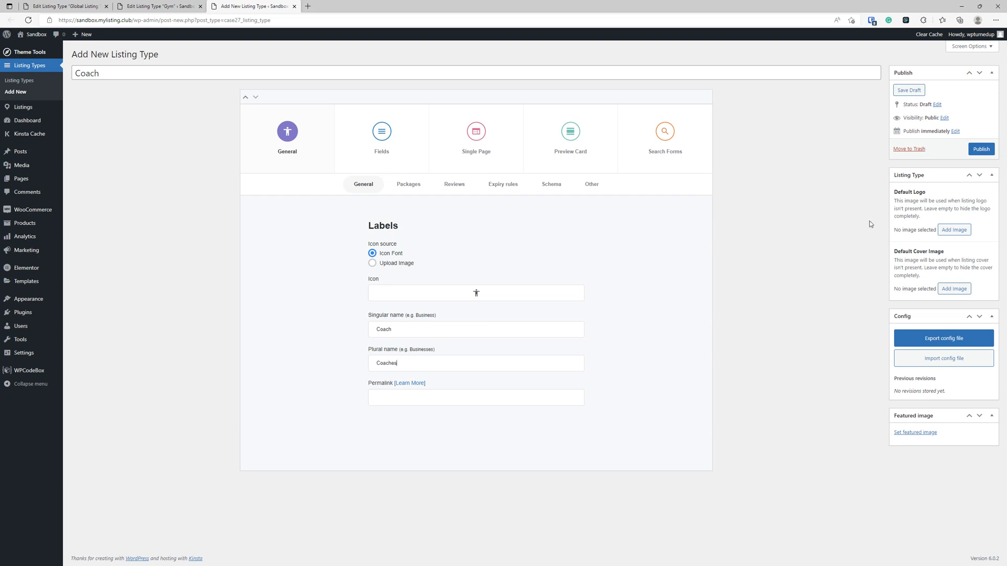
left_click(987, 152)
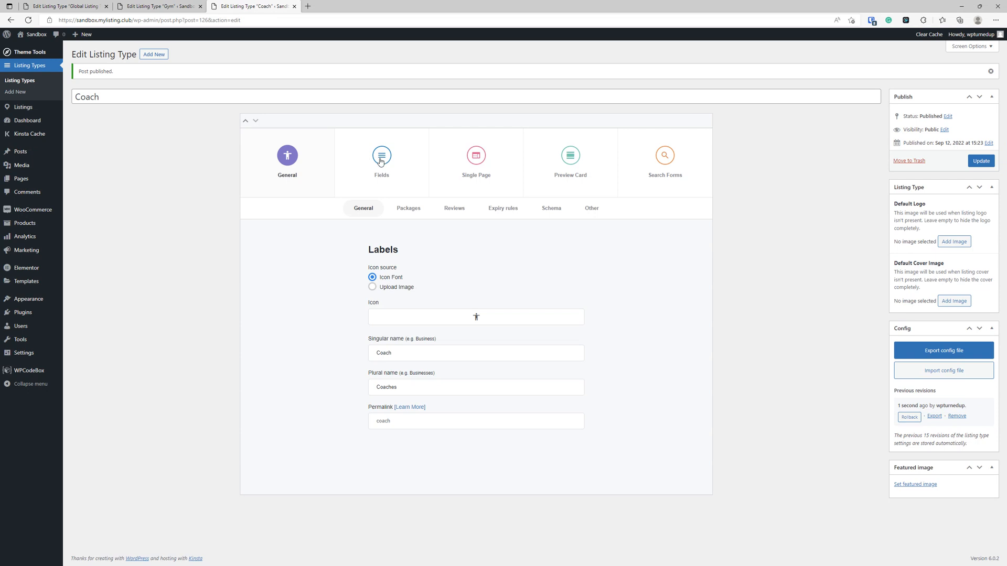
- Add the Category preset field to the Coach listing type and update it
left_click(382, 158)
left_click(604, 360)
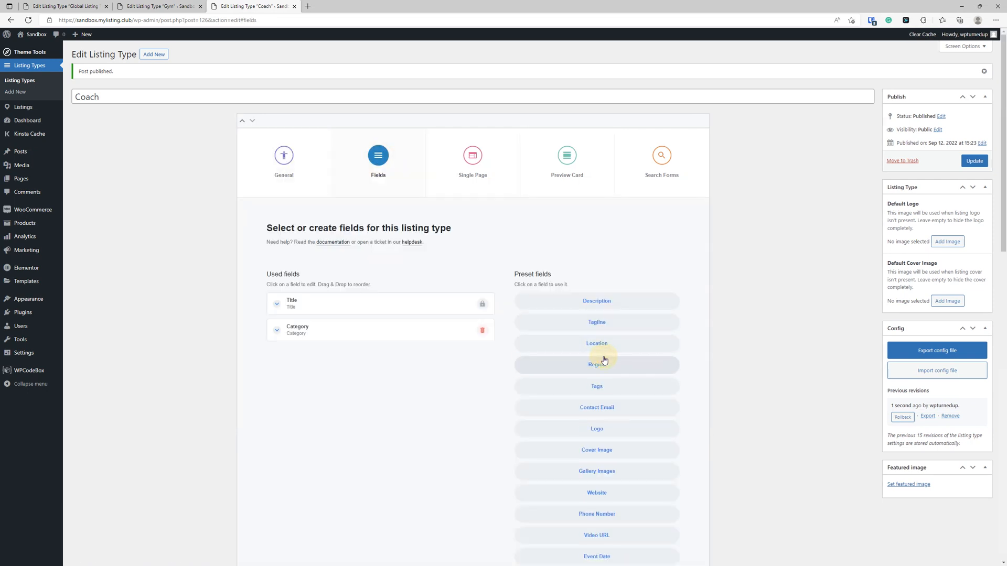
left_click(973, 161)
- Add the Category preset field to the Gym listing type, update it, and show its fields again
left_click(157, 6)
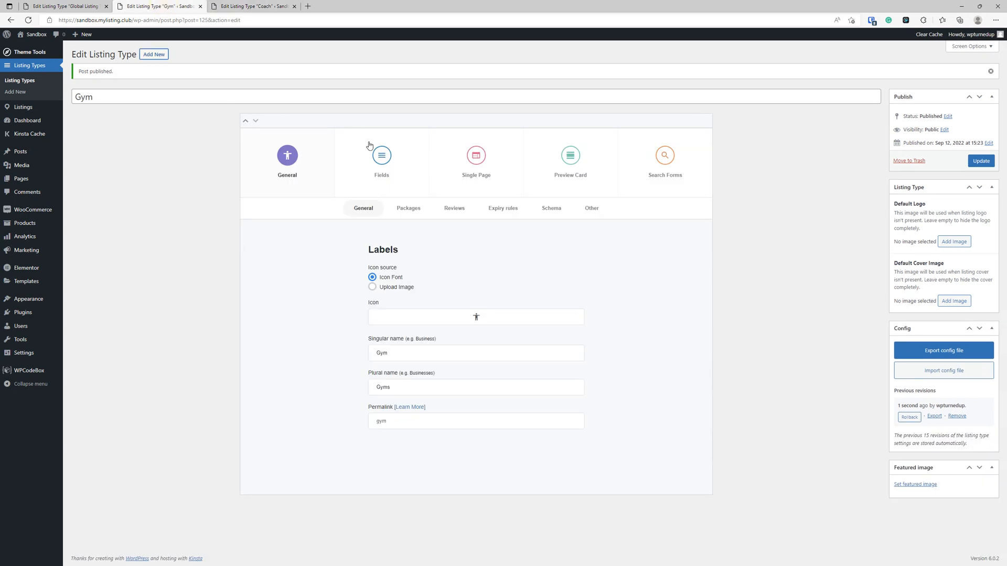
left_click(376, 155)
left_click(609, 363)
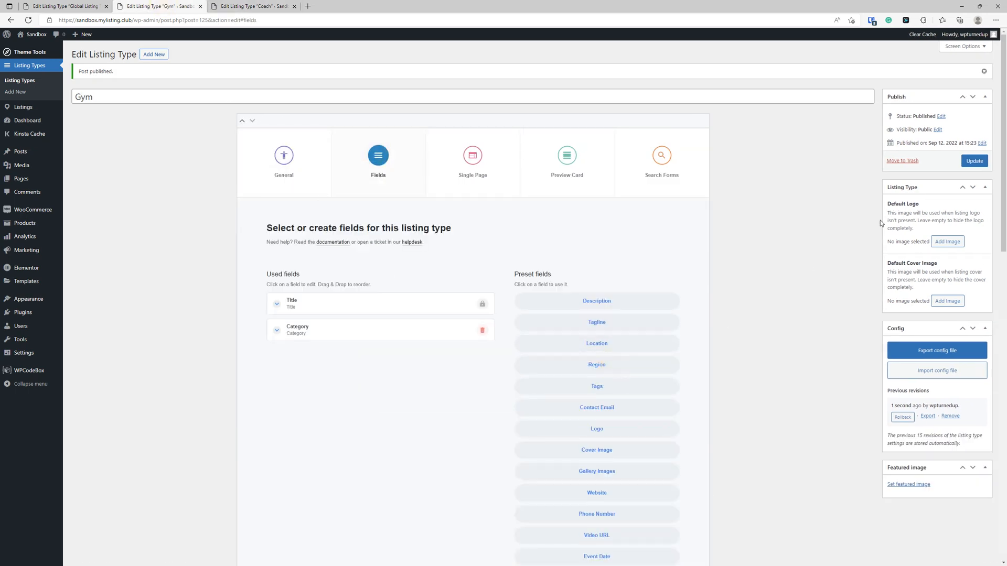
left_click(976, 162)
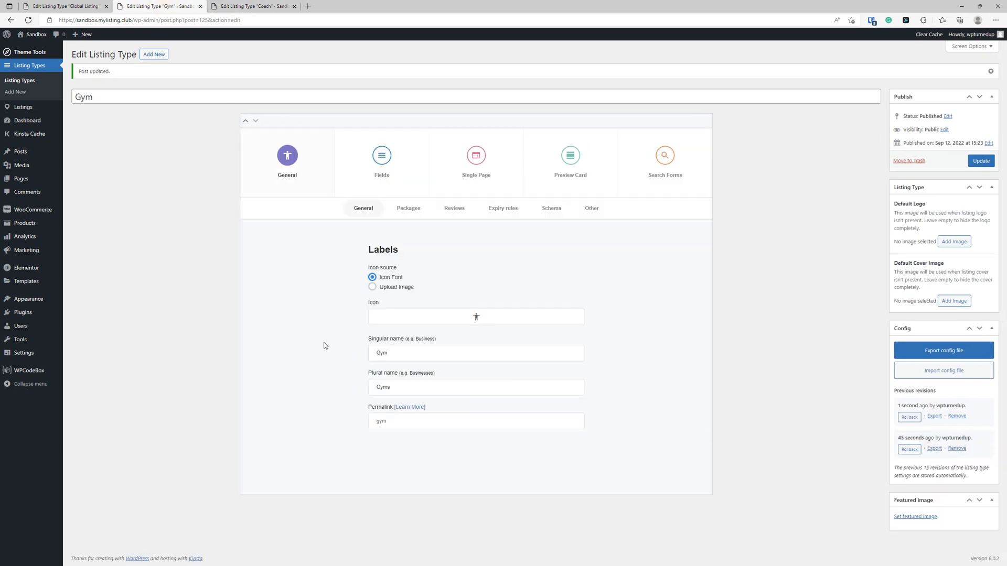
left_click(381, 156)
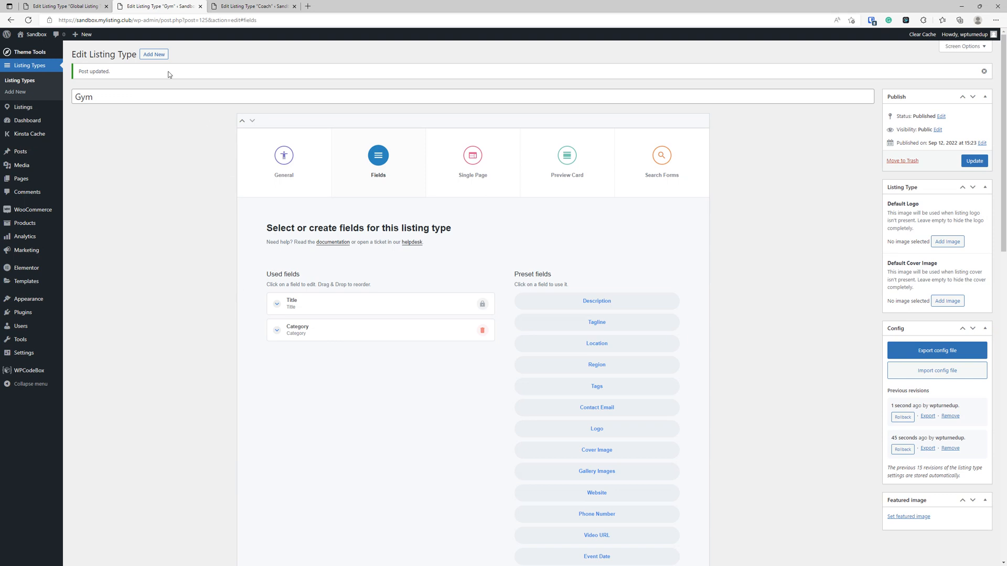
- Add the Category preset field to the Global Listing Type and update it
left_click(54, 4)
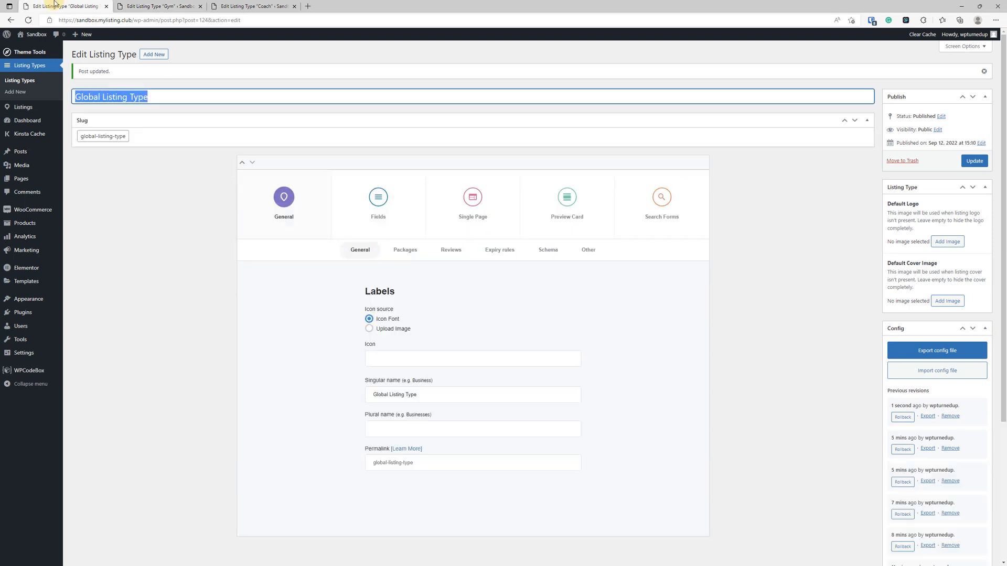
left_click(373, 210)
left_click(630, 408)
left_click(974, 161)
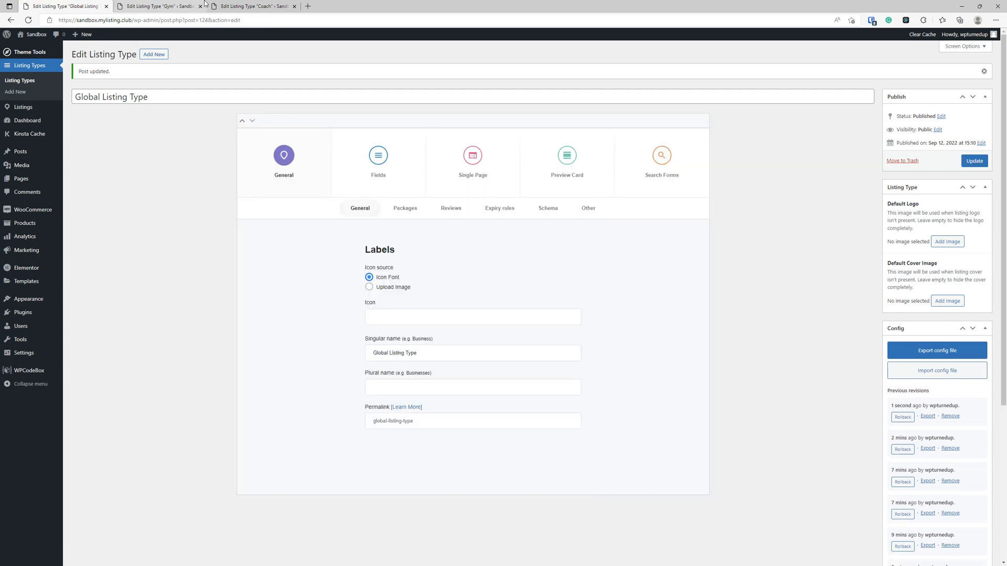
- Compare the Gym and Coach listing types by switching back and forth between their edit pages
left_click(180, 5)
left_click(242, 6)
left_click(158, 5)
left_click(243, 7)
left_click(158, 6)
left_click(241, 6)
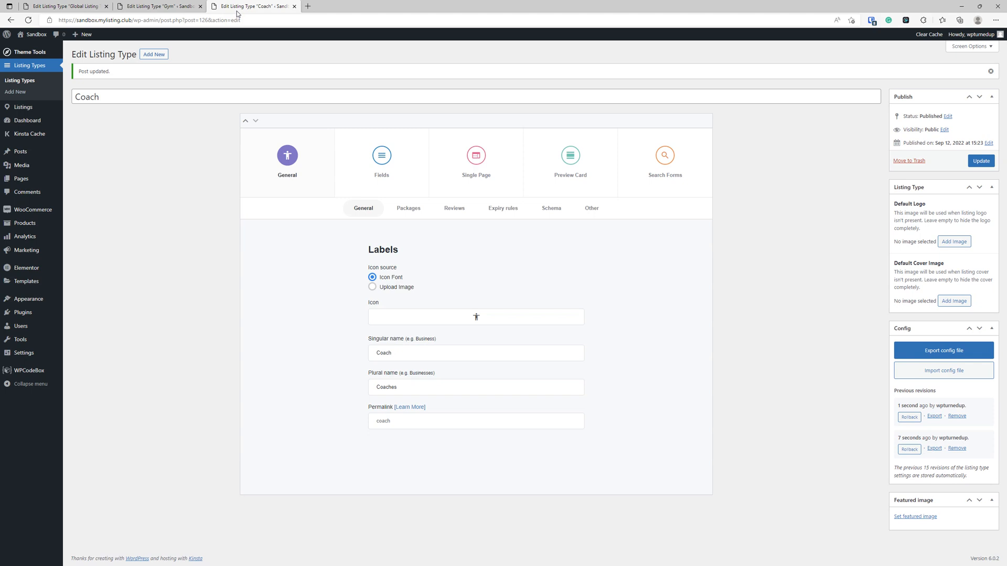
left_click(162, 9)
left_click(237, 4)
- Open the site's list of pages in a new browser tab and open the Explore page for editing with Elementor
right_click(33, 179)
left_click(58, 187)
left_click(346, 6)
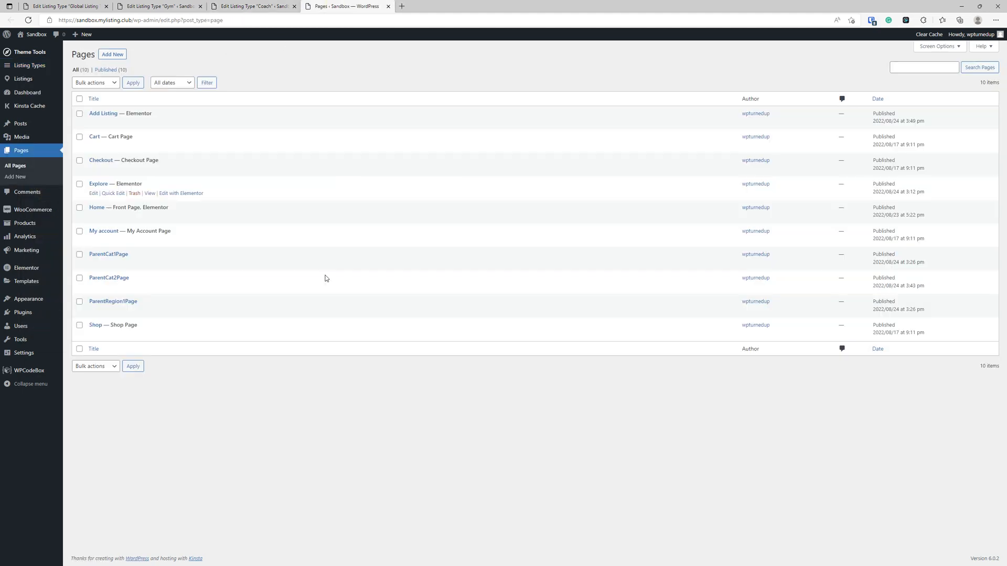
right_click(176, 194)
left_click(204, 198)
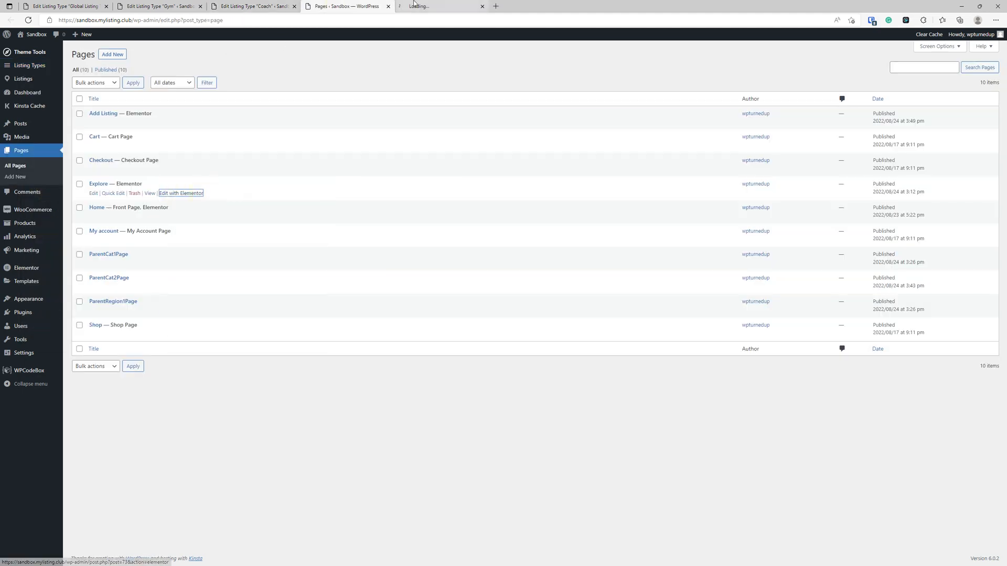
left_click(447, 6)
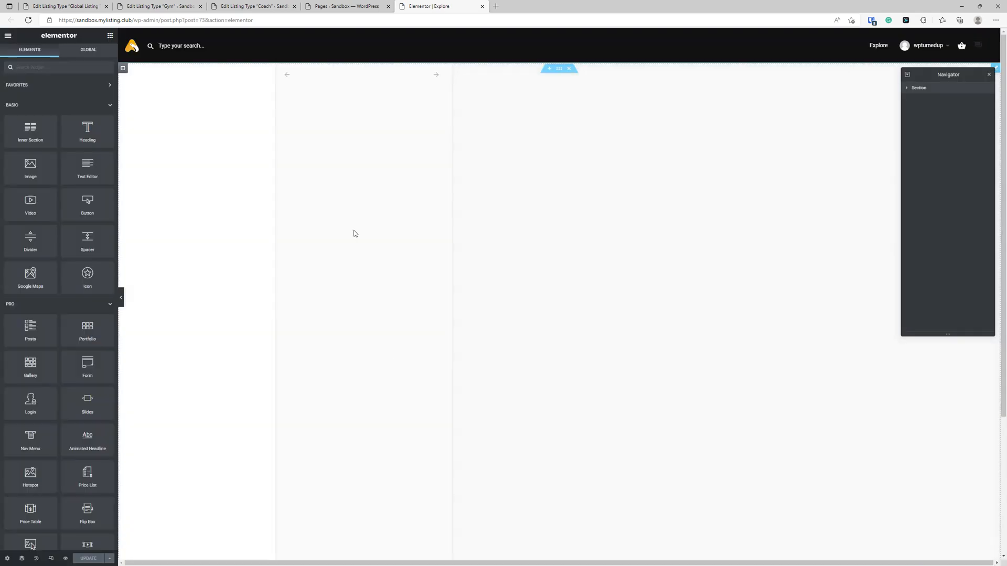
- Select the Explore Listings widget and remove the second entry from its Listing Types
left_click(354, 234)
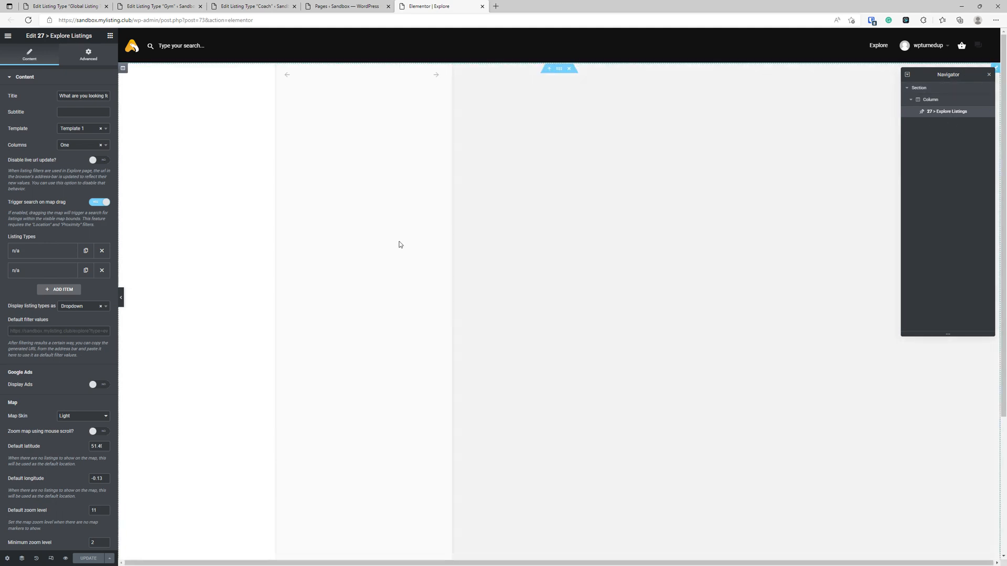
left_click(395, 241)
left_click(102, 270)
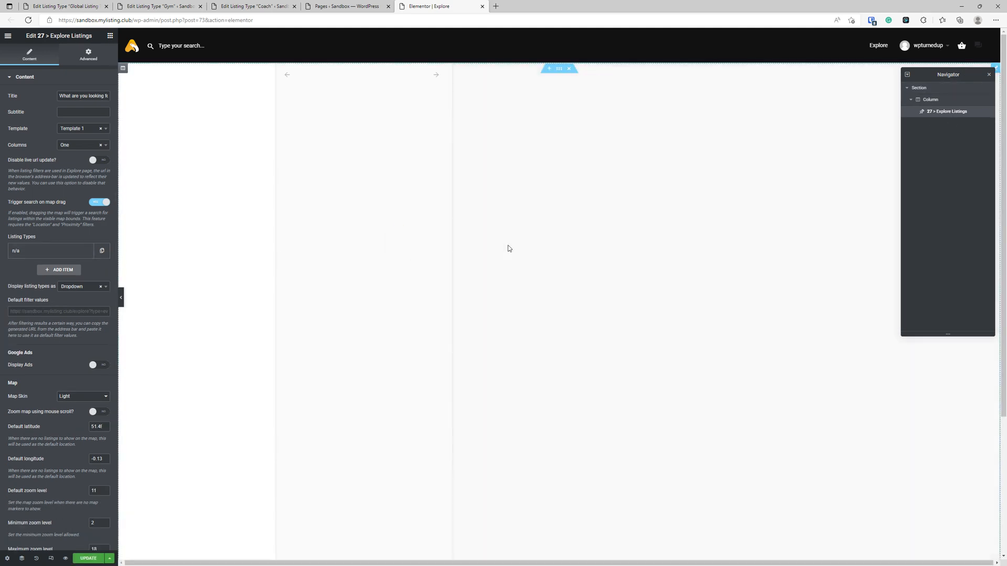
left_click(508, 248)
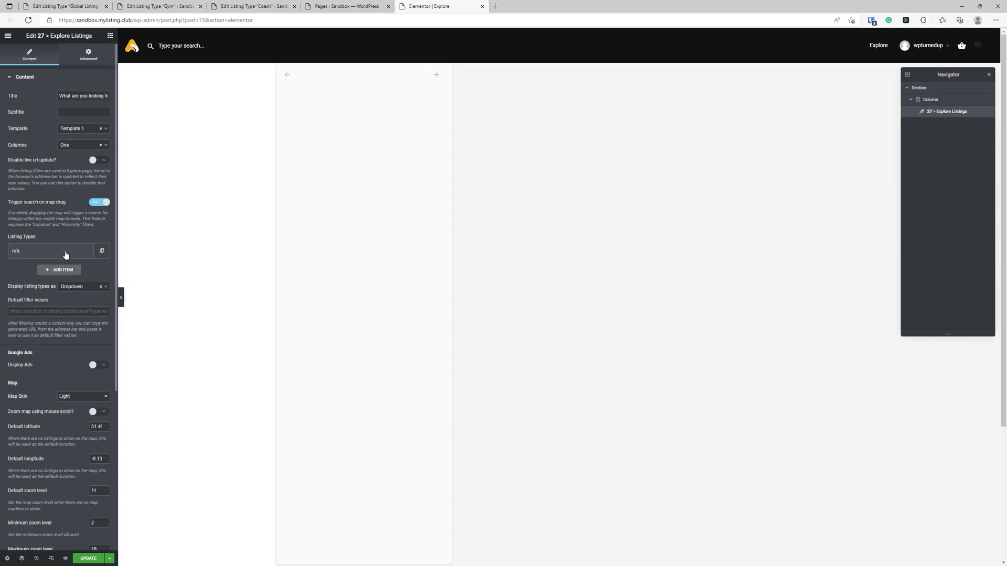
- Assign the Coach listing type to the remaining Listing Types entry and collapse it
left_click(65, 251)
left_click(39, 278)
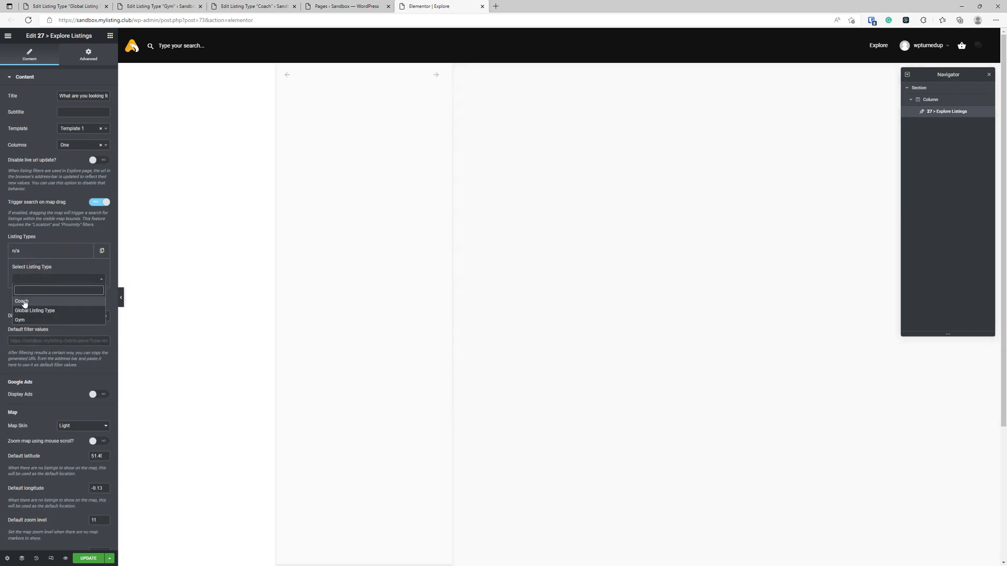
left_click(24, 303)
left_click(34, 251)
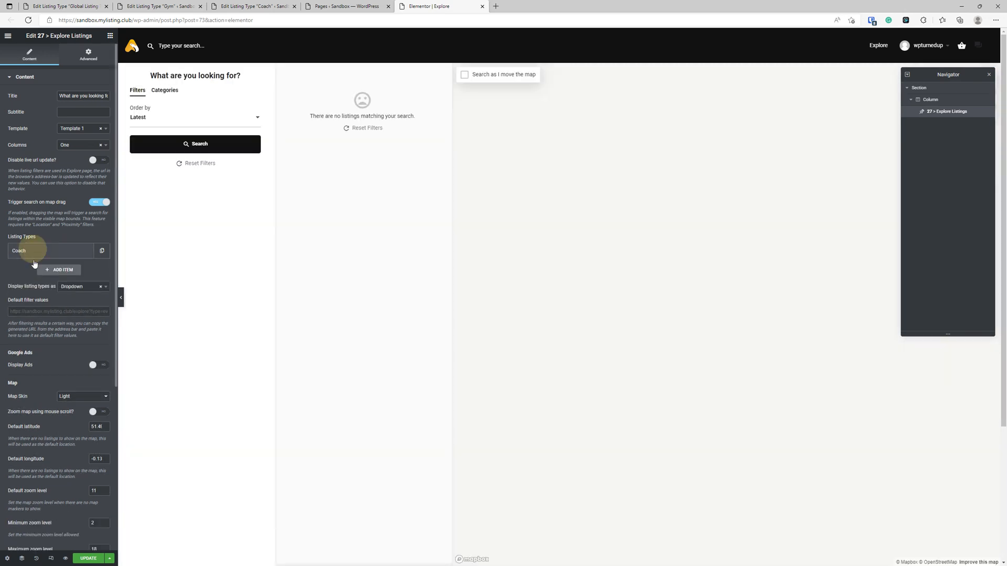
- Add a second Listing Types entry to the Explore Listings widget and assign the Gym listing type to it
left_click(49, 271)
left_click(25, 299)
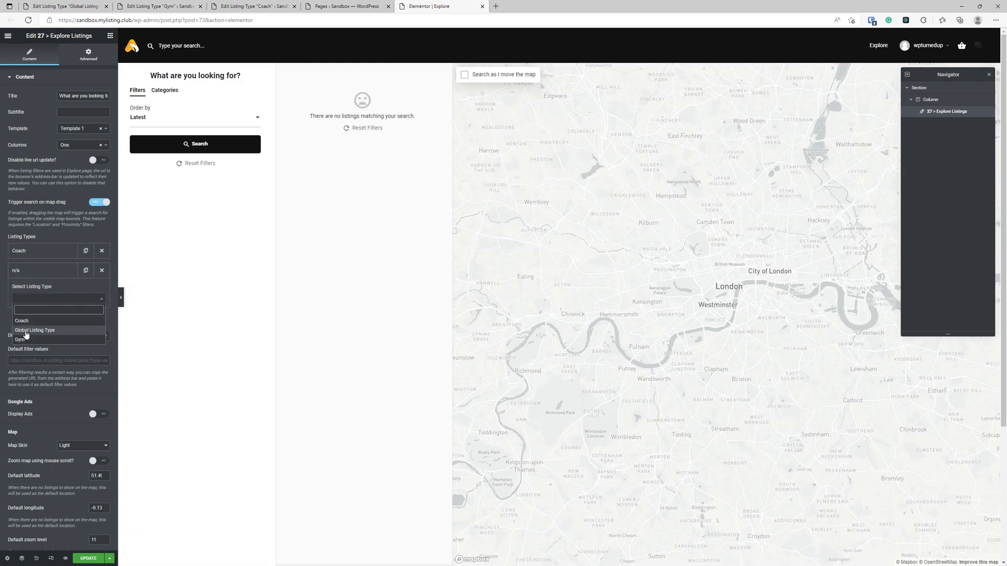
left_click(23, 341)
left_click(34, 270)
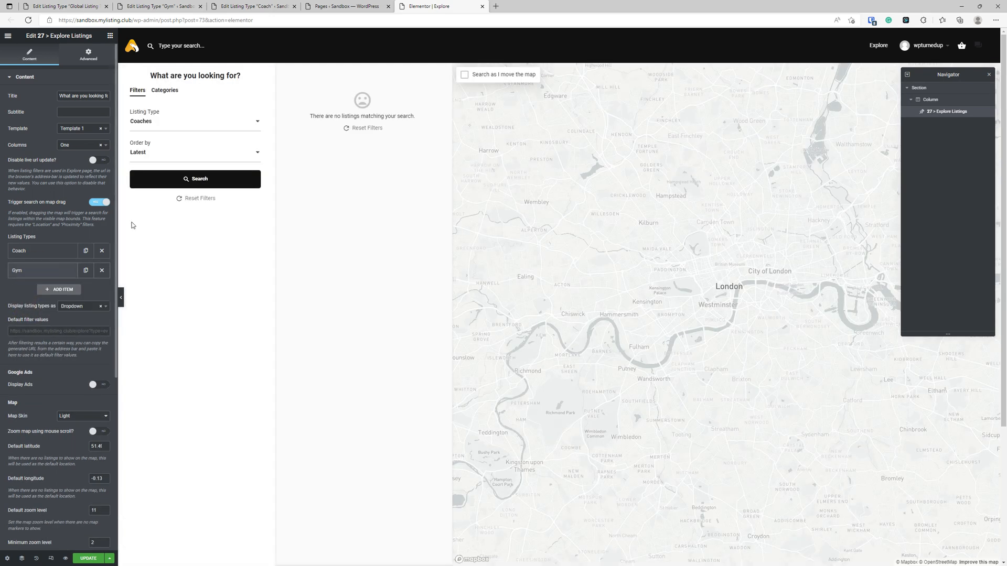
- Replace the Coach and Gym entries of the Explore Listings widget with a single Global Listing Type entry and update the page
left_click(165, 91)
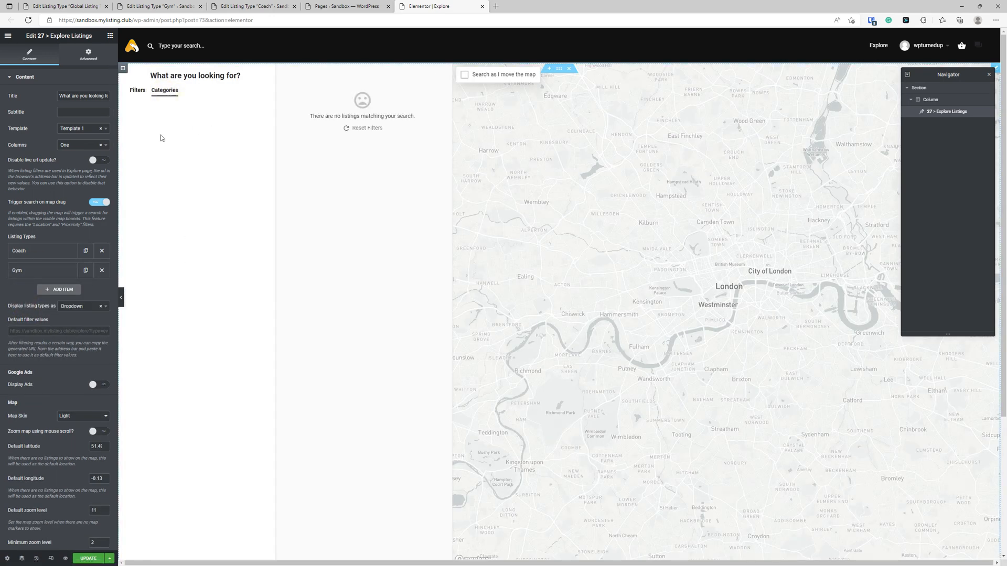
left_click(101, 270)
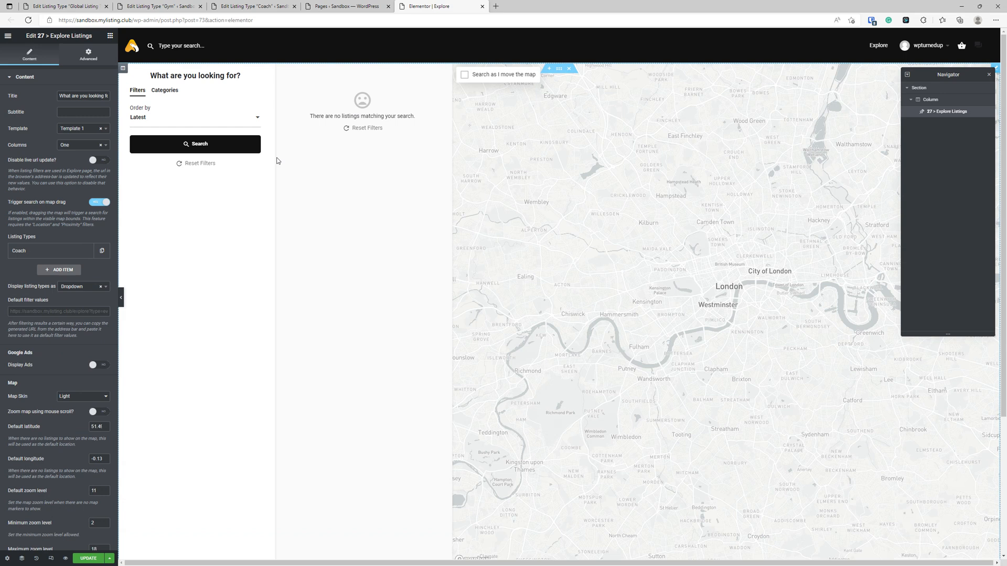
left_click(48, 252)
left_click(49, 277)
left_click(29, 309)
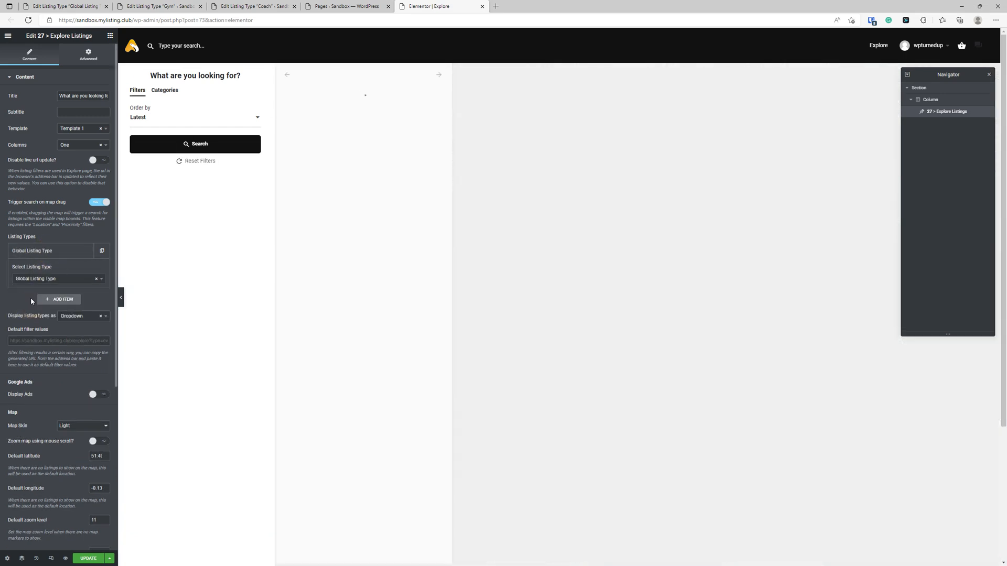
left_click(50, 252)
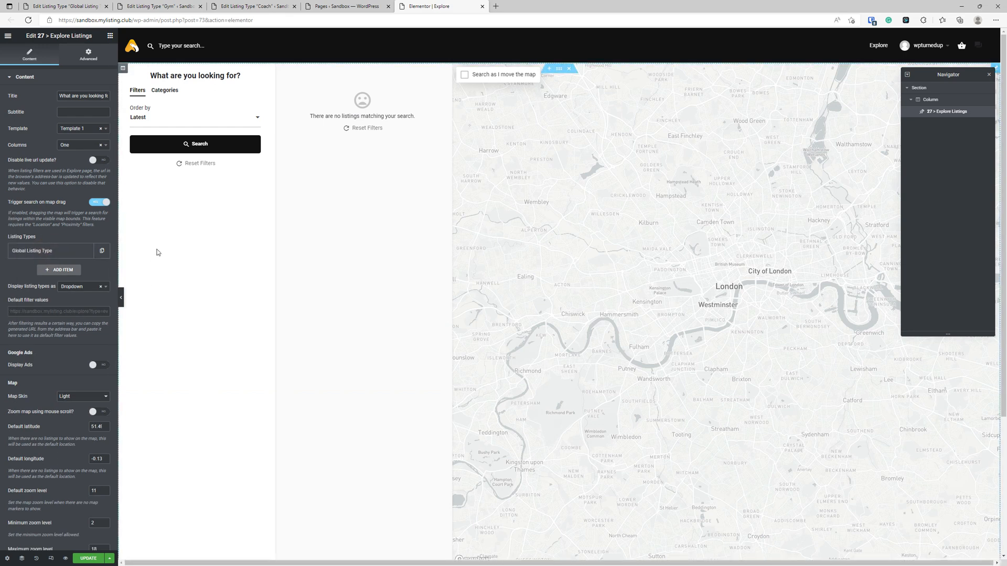
left_click(93, 559)
- Add the preset Phone Number field to the Coach listing type's used fields
left_click(252, 6)
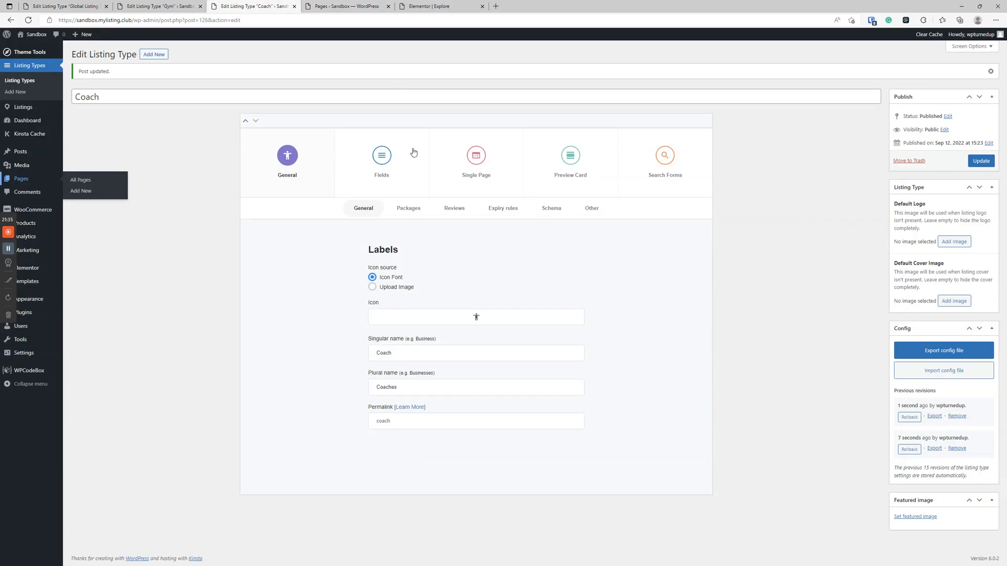
left_click(381, 155)
scroll(468, 272, "down", 2)
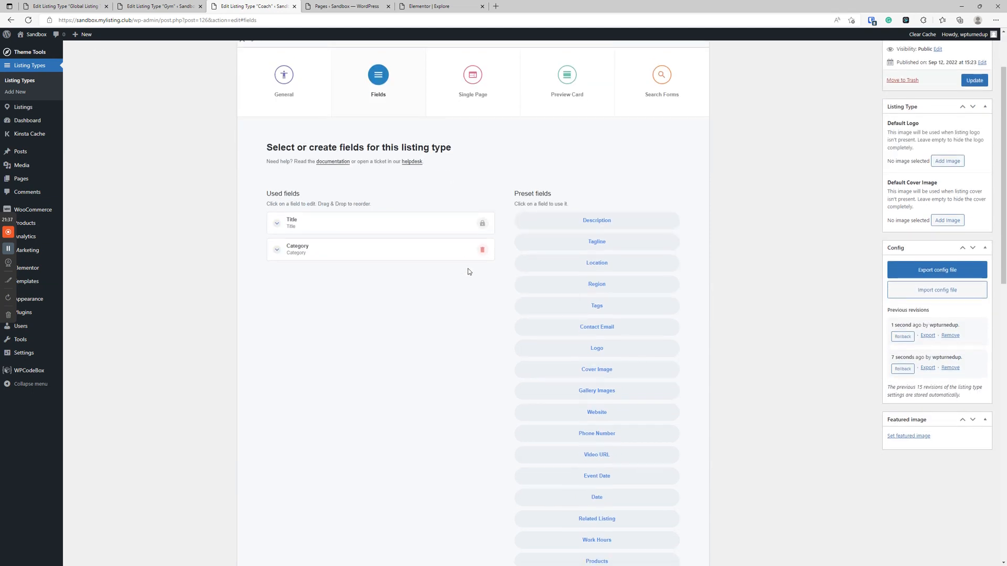
scroll(467, 271, "down", 5)
scroll(477, 249, "up", 2)
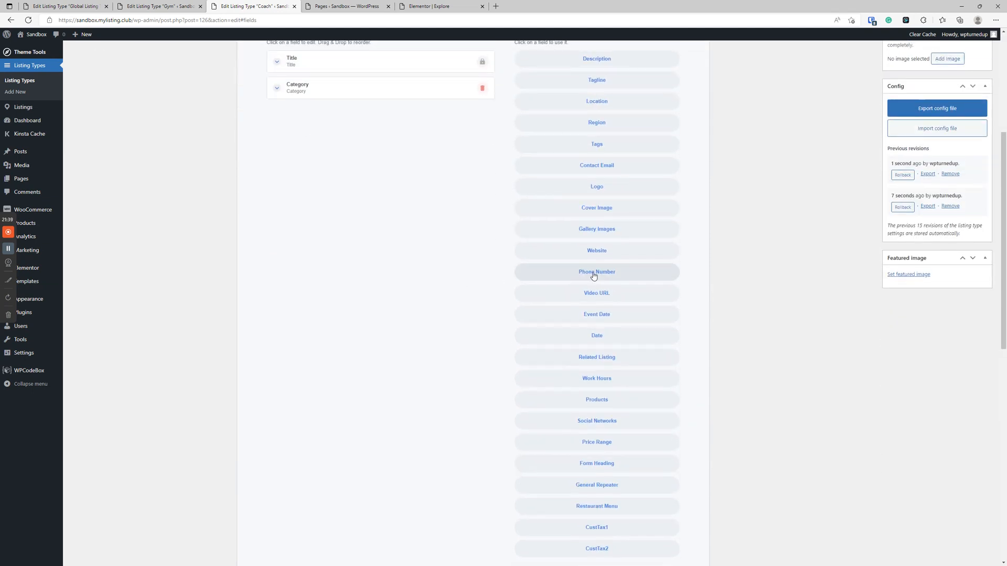
left_click(594, 271)
scroll(508, 277, "up", 5)
- Add the preset Phone Number field to the Gym listing type's used fields
left_click(157, 5)
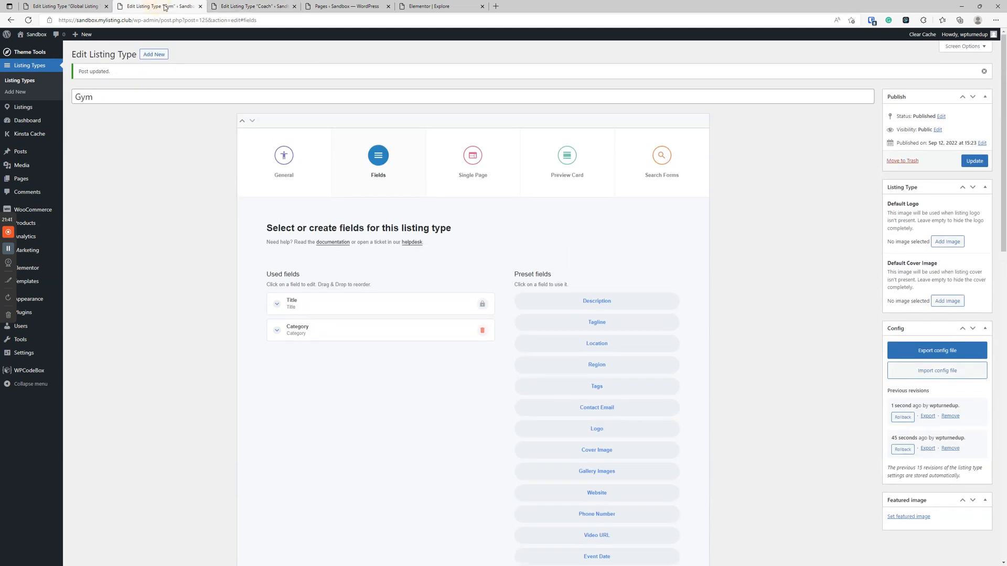
scroll(591, 321, "down", 5)
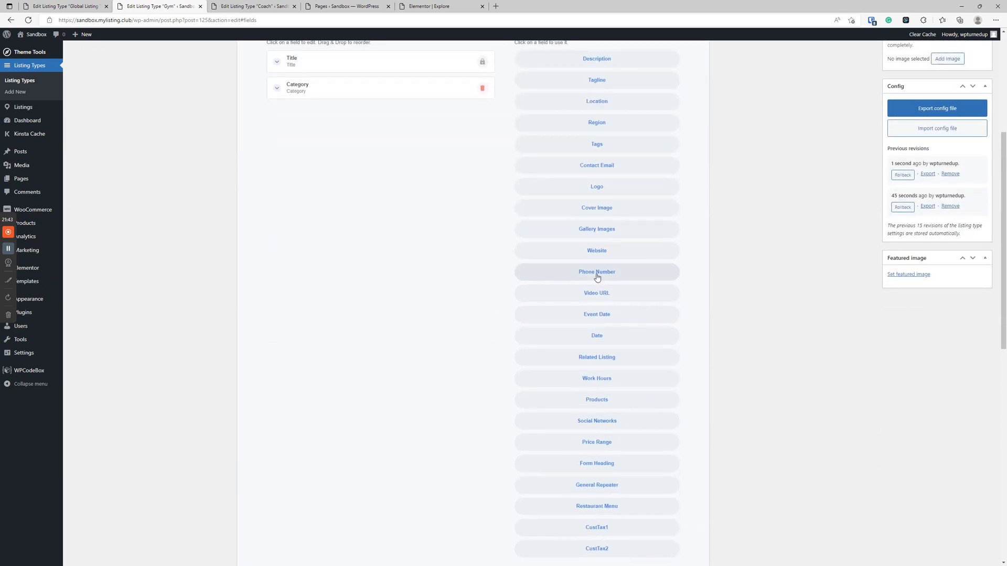
left_click(597, 271)
scroll(438, 294, "up", 5)
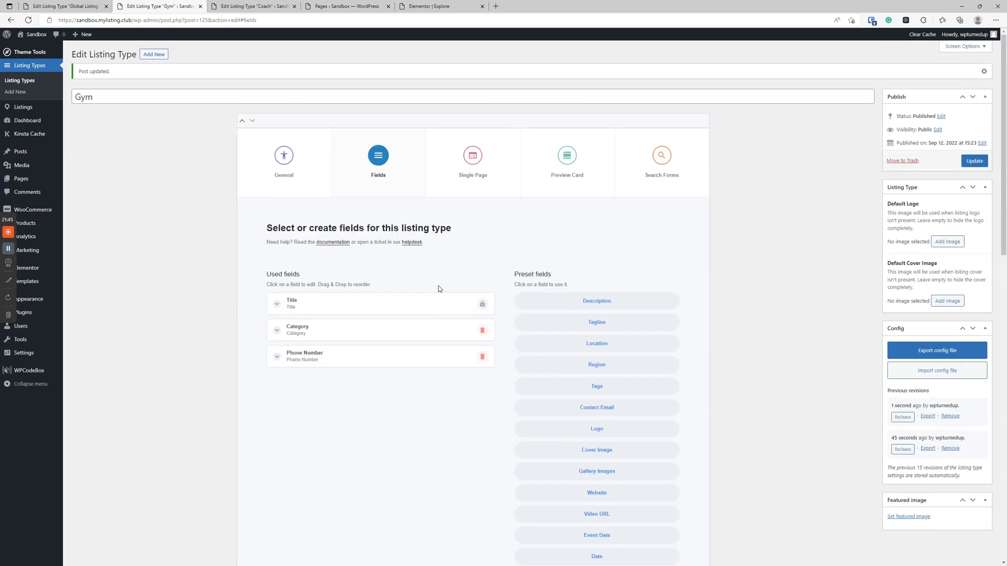
- Examine the used and preset fields of the Global Listing Type
left_click(86, 6)
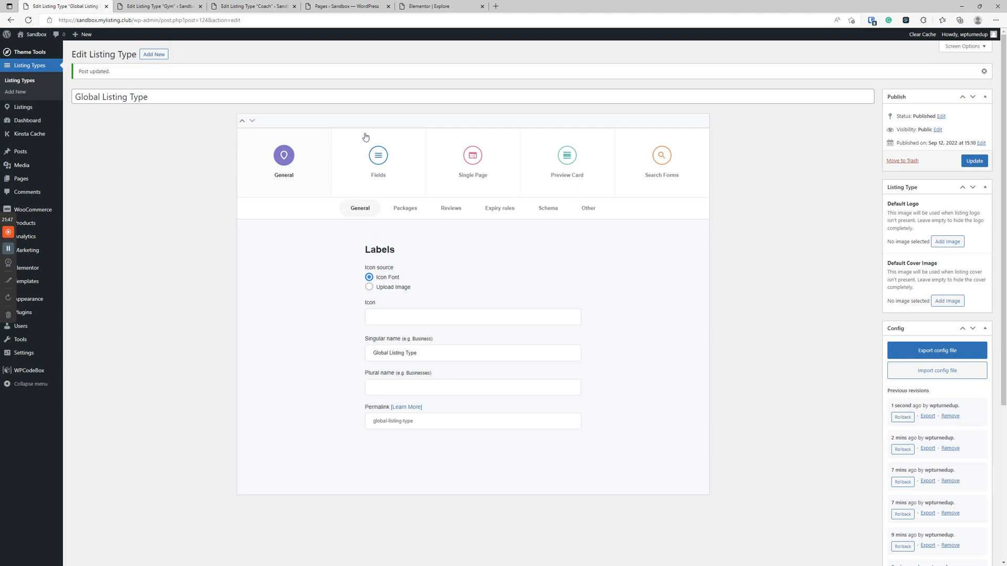
left_click(388, 187)
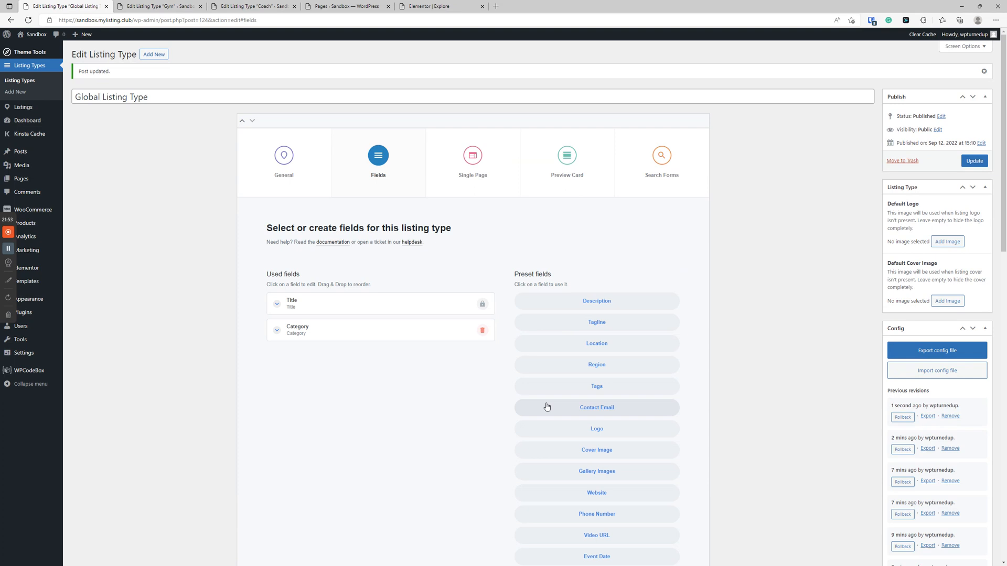
scroll(462, 412, "down", 3)
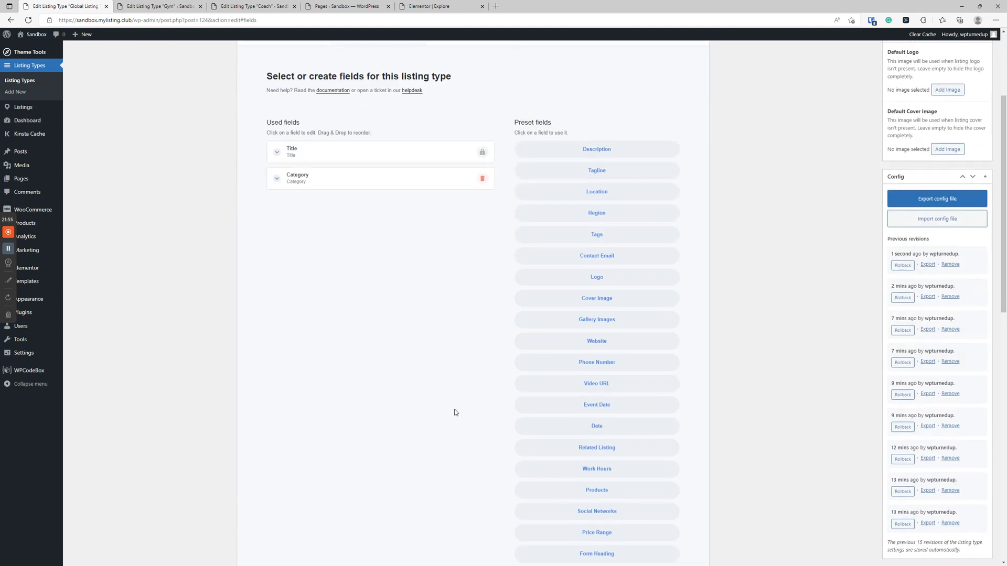
scroll(457, 412, "up", 2)
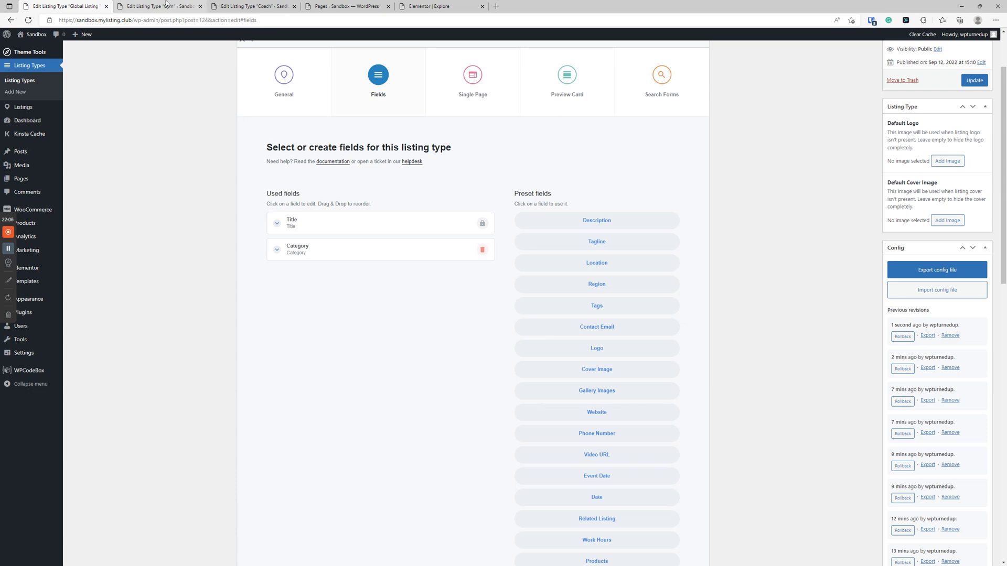
scroll(235, 177, "up", 3)
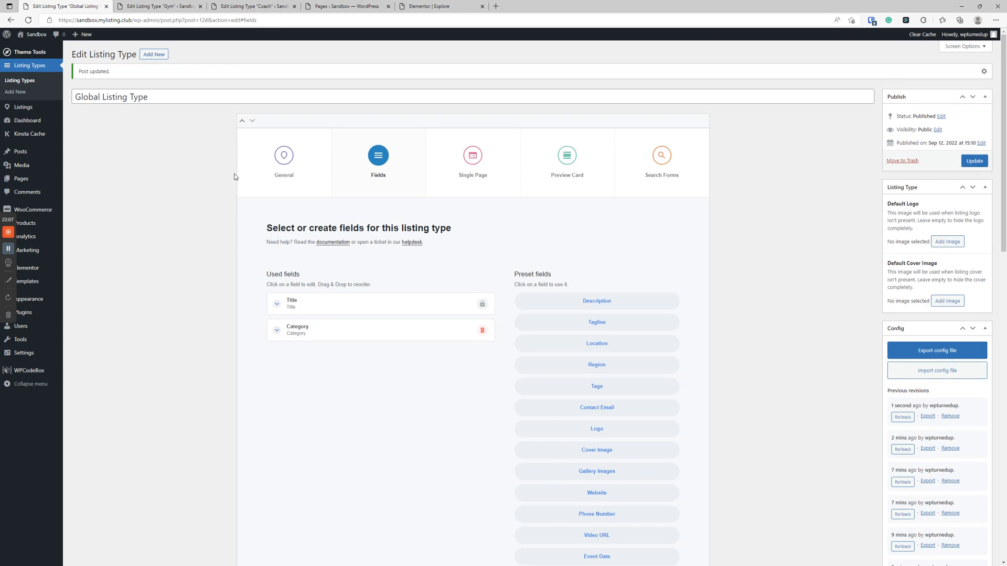
- Turn on the Global listing type option in the Global Listing Type's other general settings and update the post
left_click(270, 163)
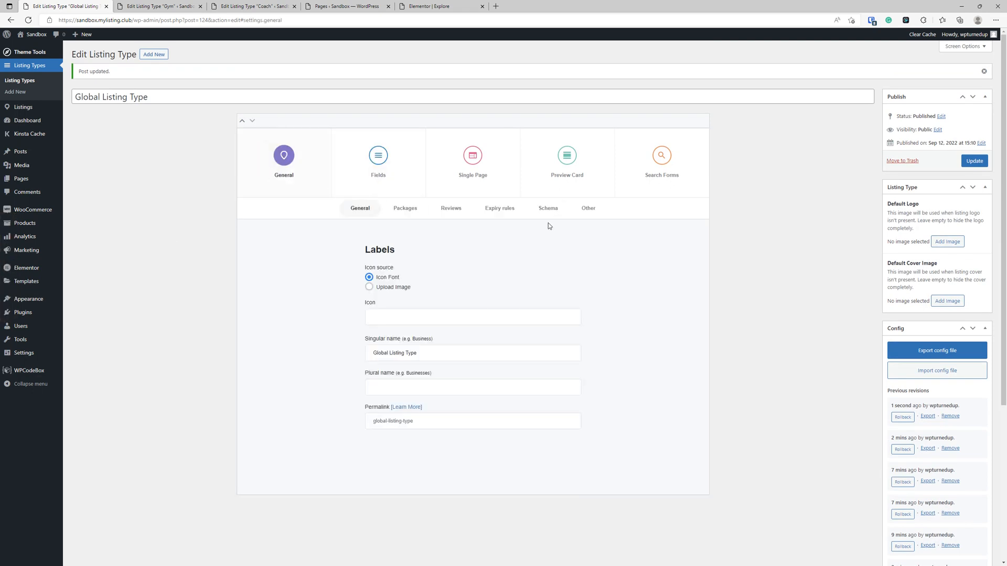
left_click(590, 208)
left_click(373, 297)
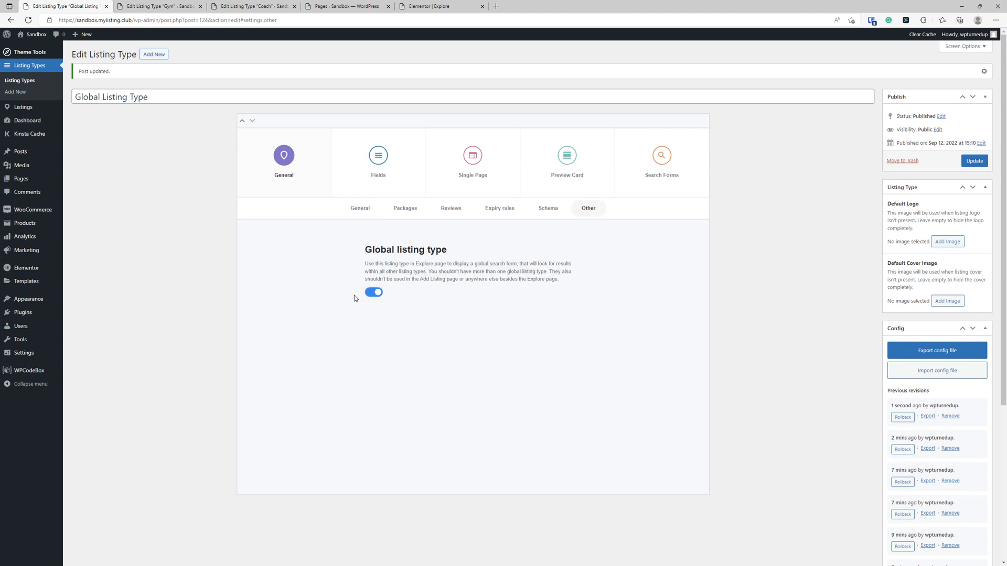
left_click(974, 161)
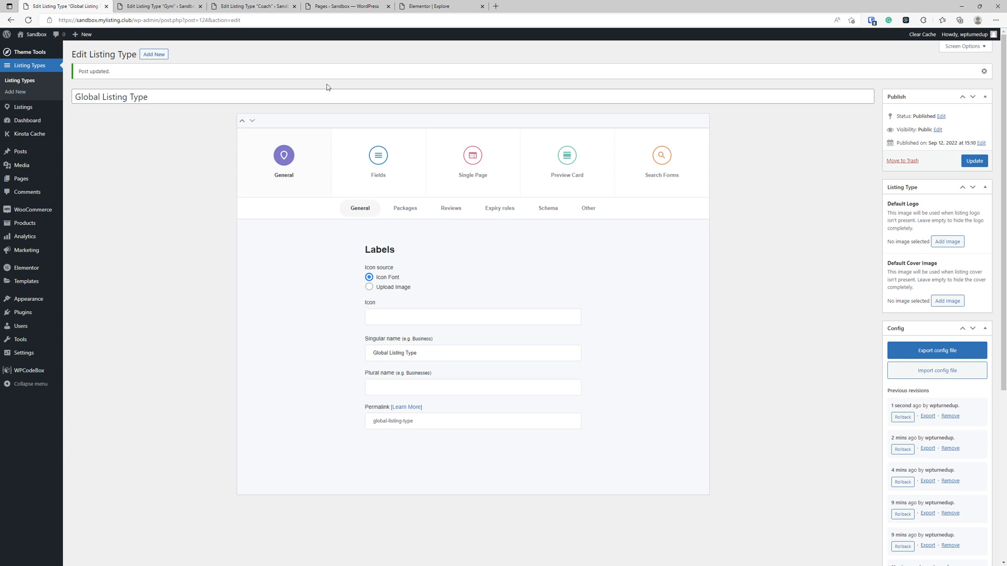
- Open the Add Listing page for editing with Elementor in a new browser tab and switch to it
mouse_move(23, 180)
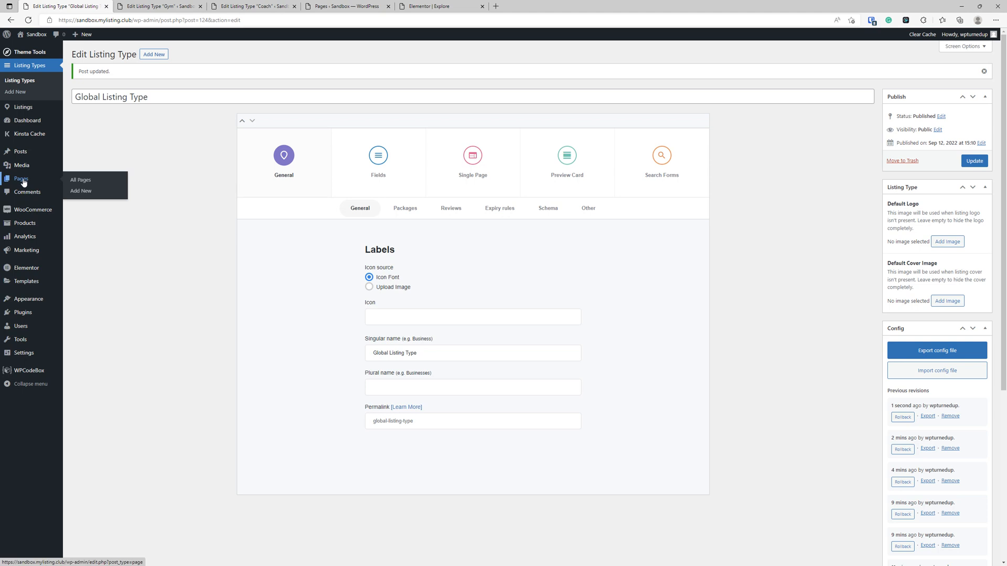
left_click(346, 6)
right_click(198, 123)
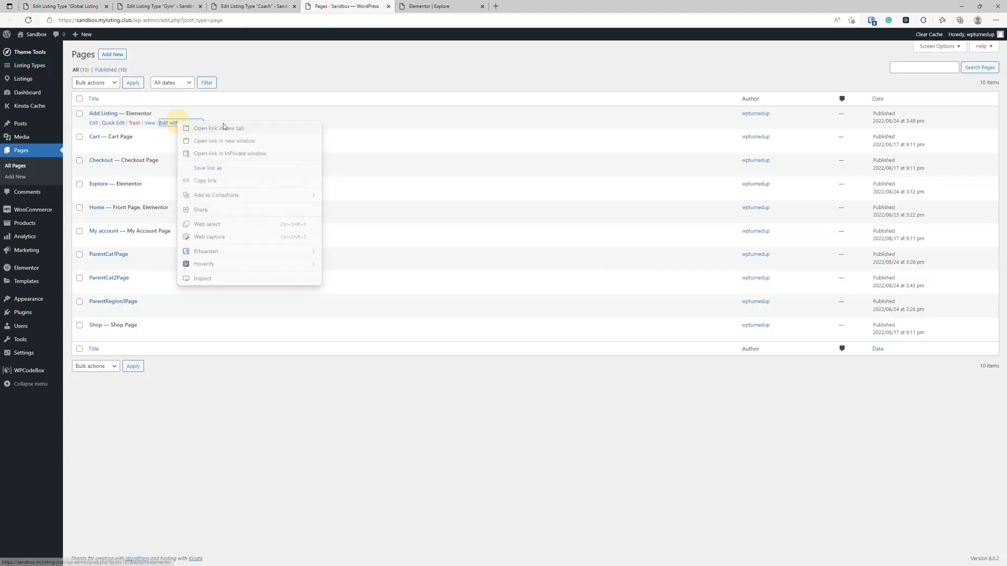
left_click(219, 128)
left_click(443, 6)
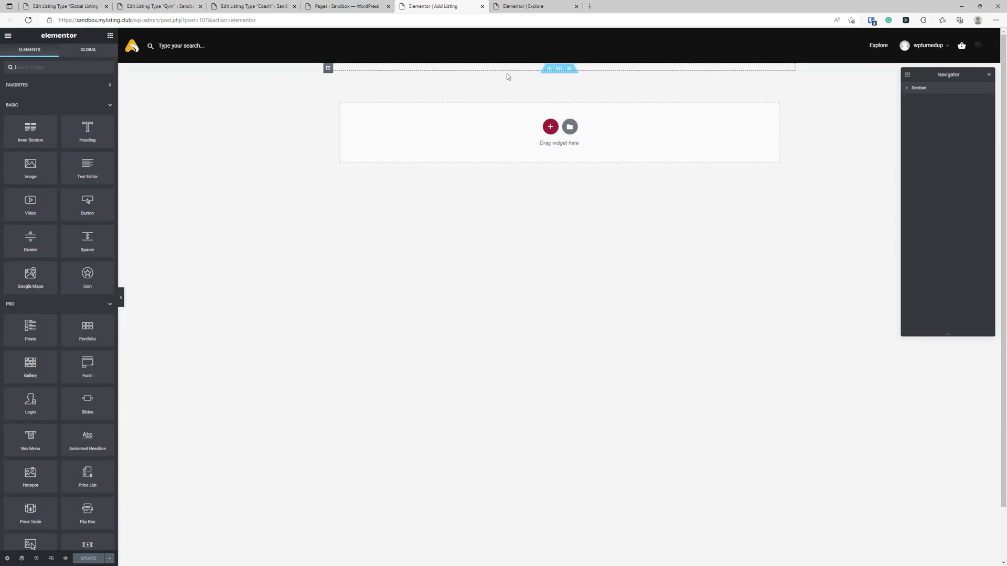
- Select the Add Listing Form widget and remove the LT1 entry from its listing types
left_click(907, 88)
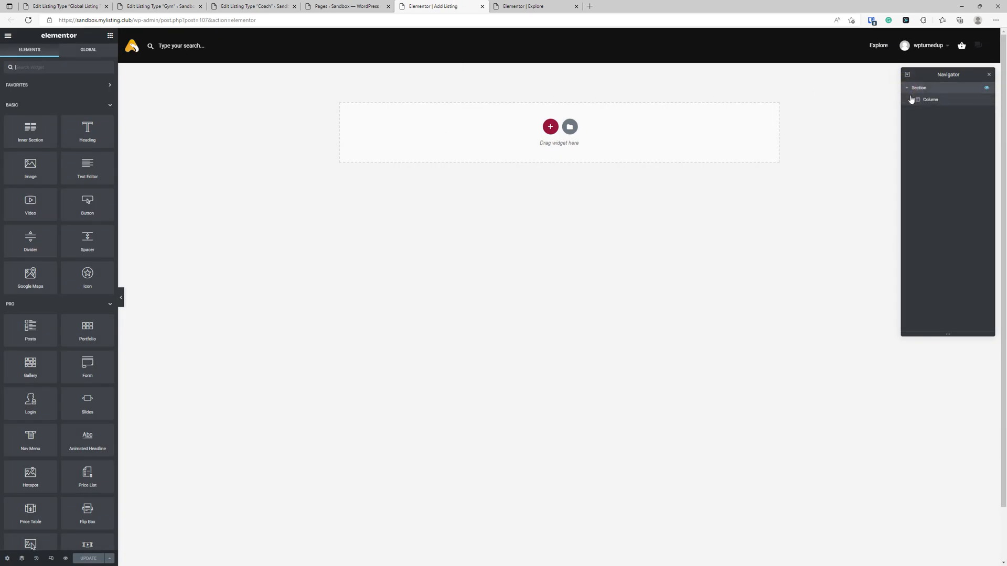
left_click(911, 99)
left_click(938, 111)
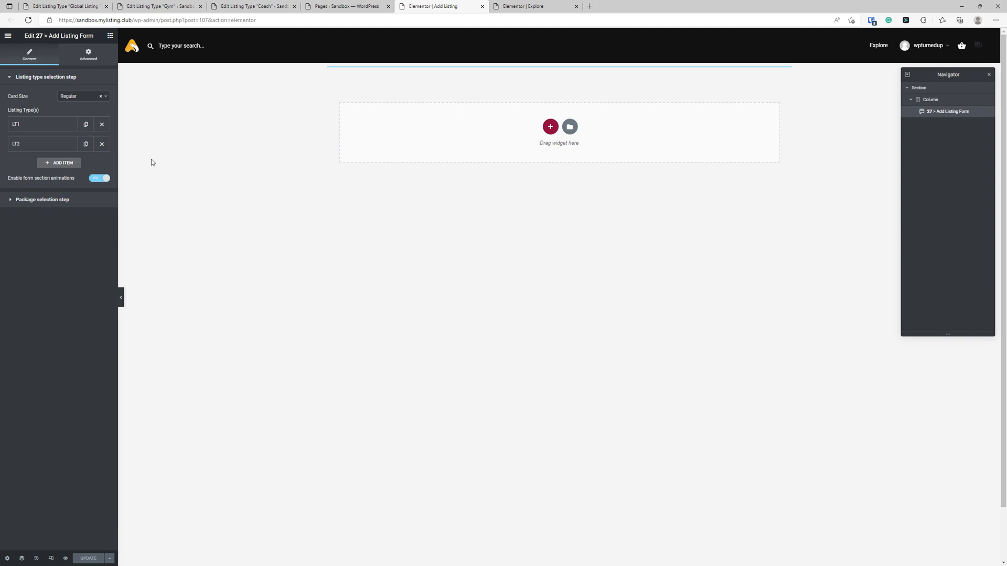
left_click(99, 130)
left_click(99, 130)
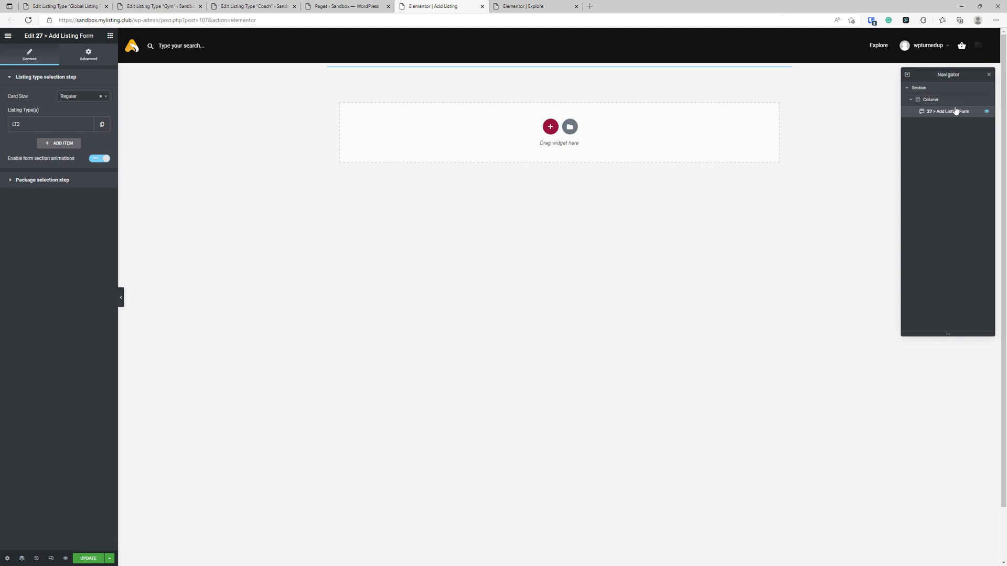
- Assign the Coach listing type to the remaining LT2 entry of the Add Listing Form widget
left_click(71, 125)
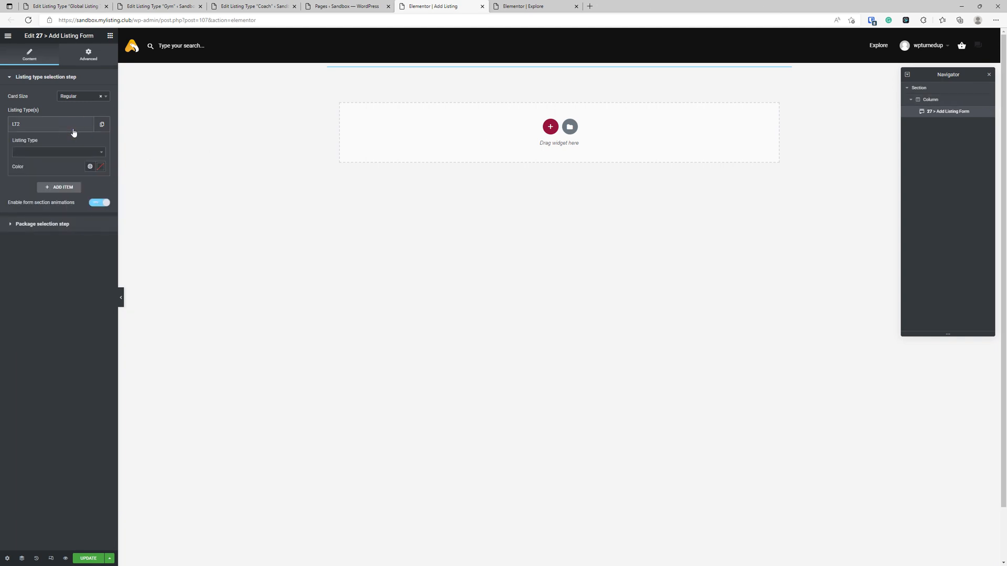
left_click(78, 152)
left_click(53, 184)
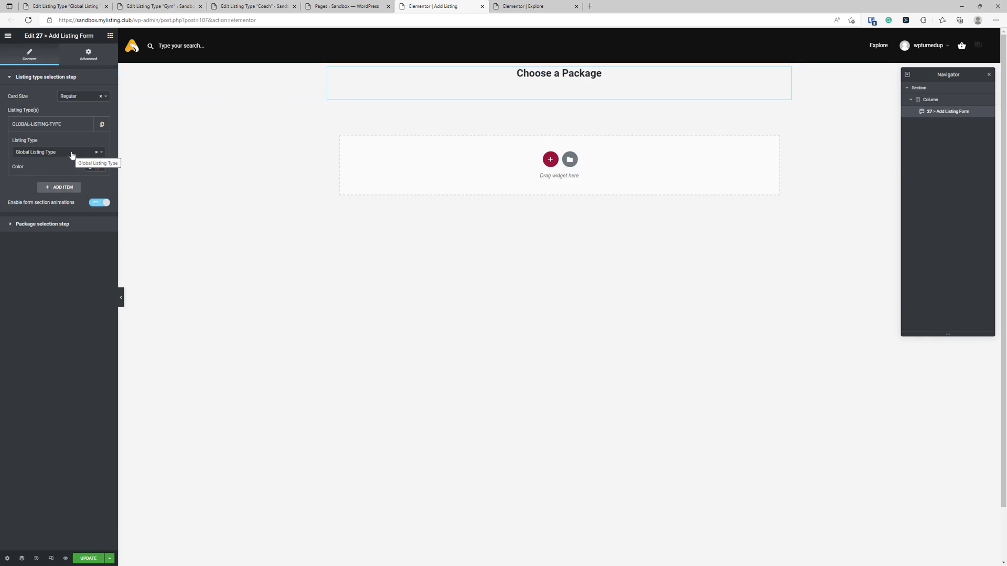
left_click(72, 156)
left_click(33, 175)
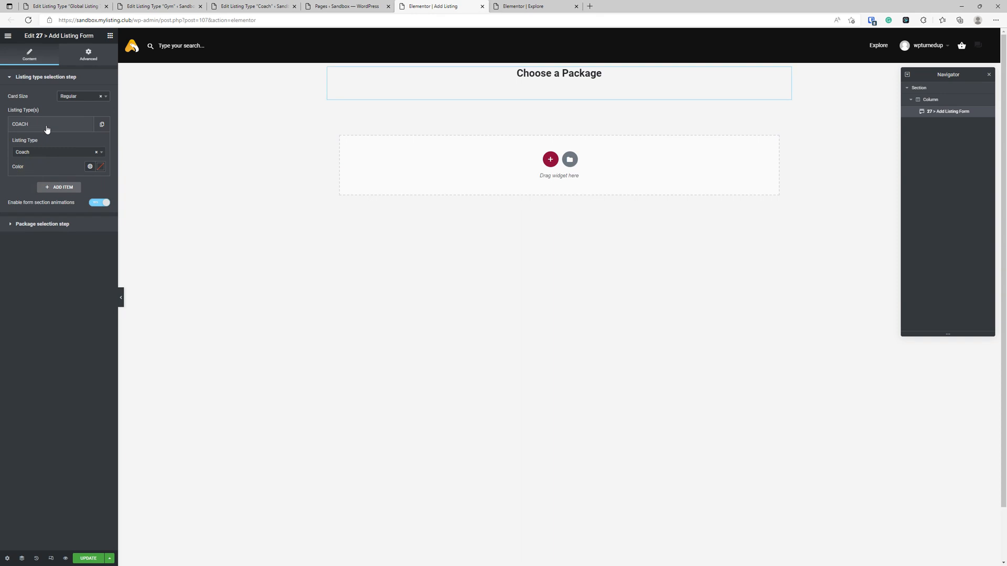
left_click(46, 131)
- Add a second listing type entry to the Add Listing Form widget, assign Gym to it and update the page
left_click(47, 142)
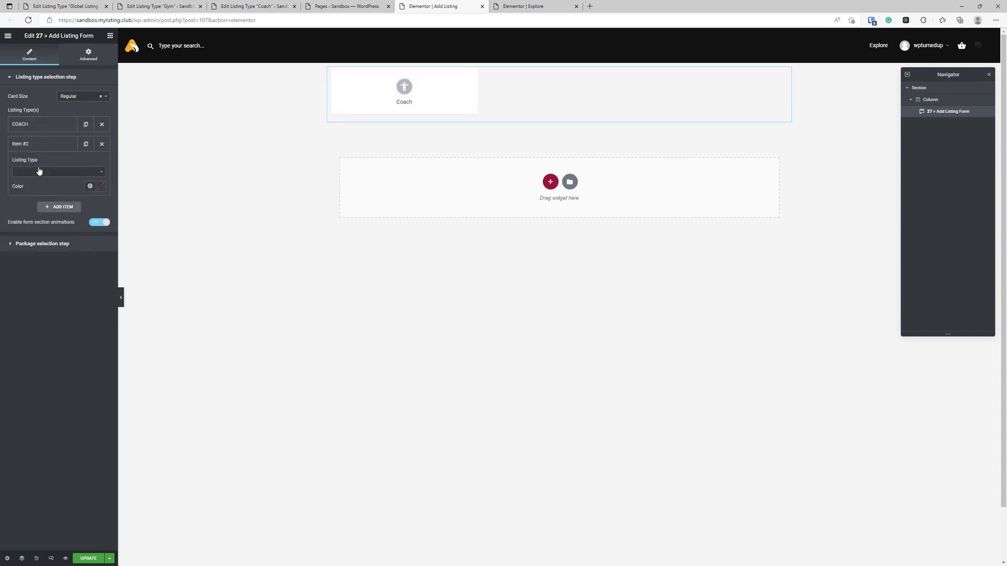
left_click(42, 171)
left_click(34, 213)
left_click(43, 145)
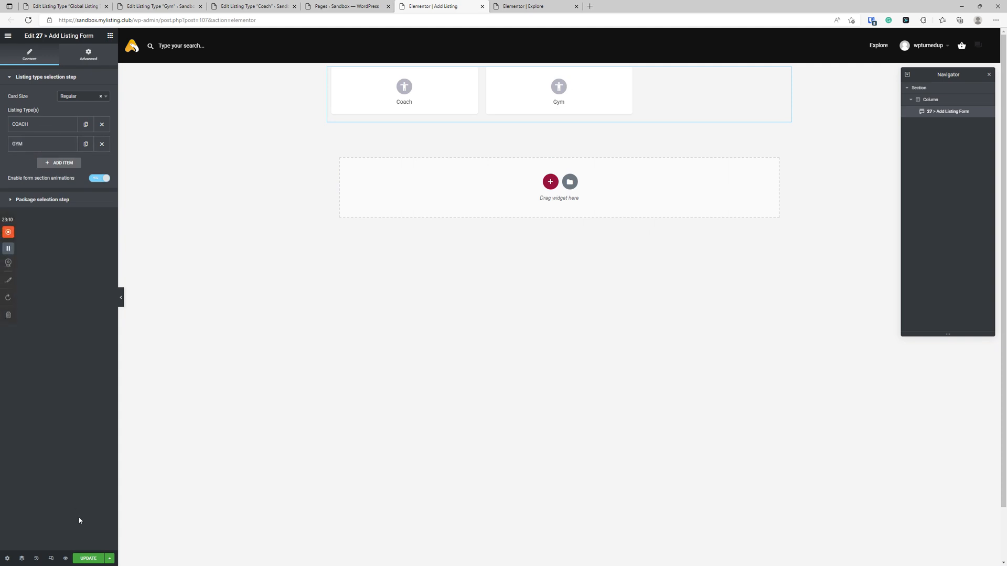
left_click(93, 557)
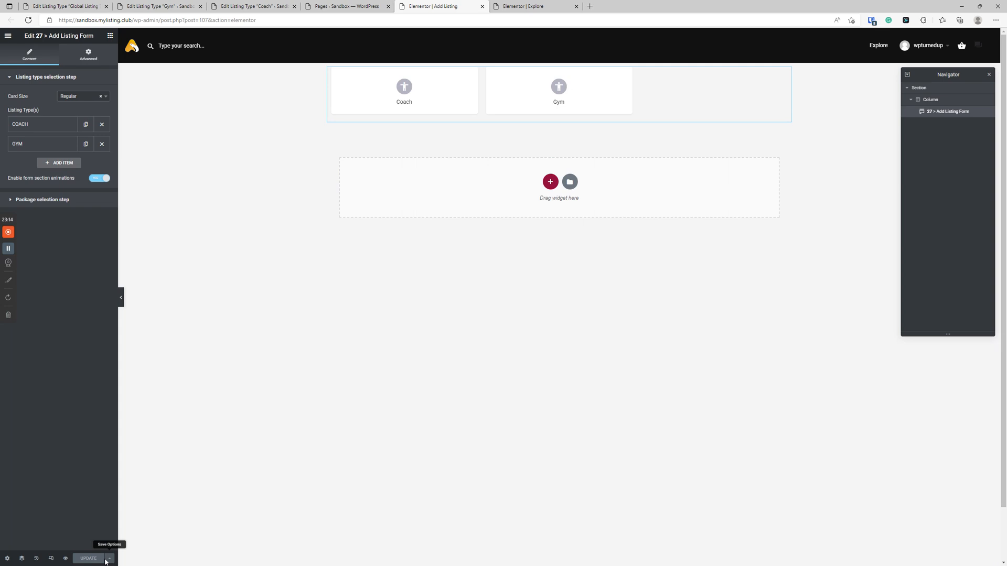
- Return to the Coach listing type's edit page and enable the Slug box in its screen options
left_click(335, 6)
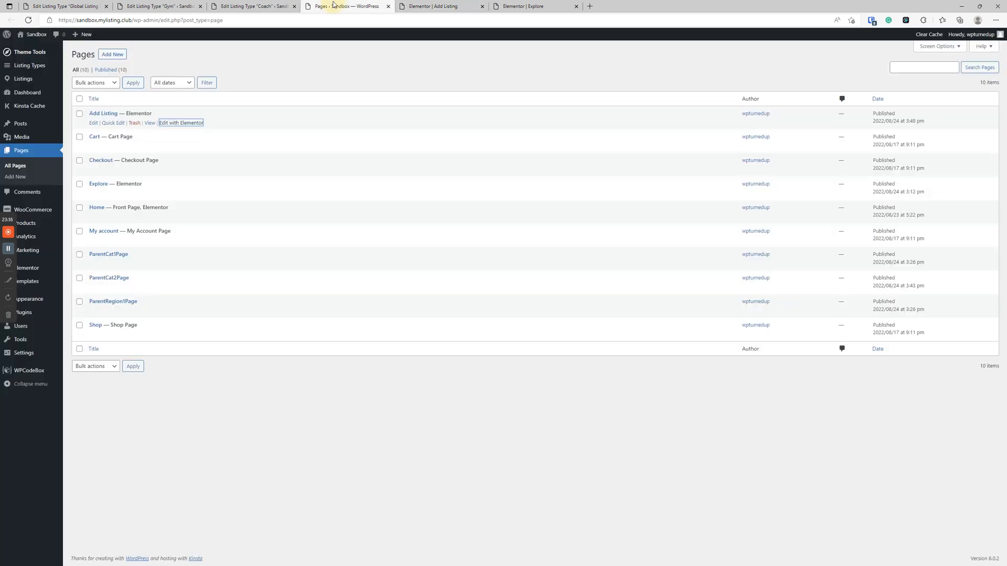
left_click(274, 5)
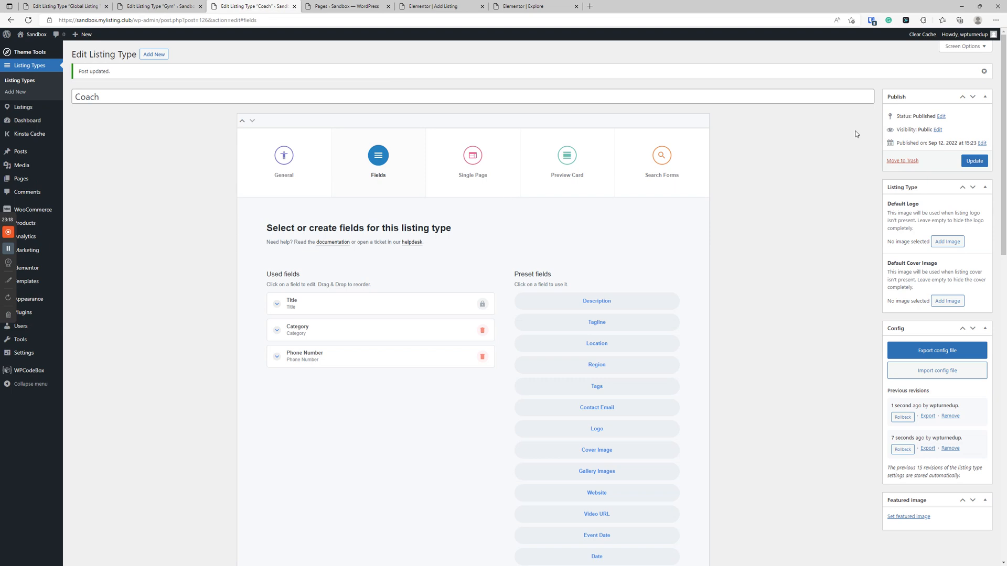
left_click(172, 95)
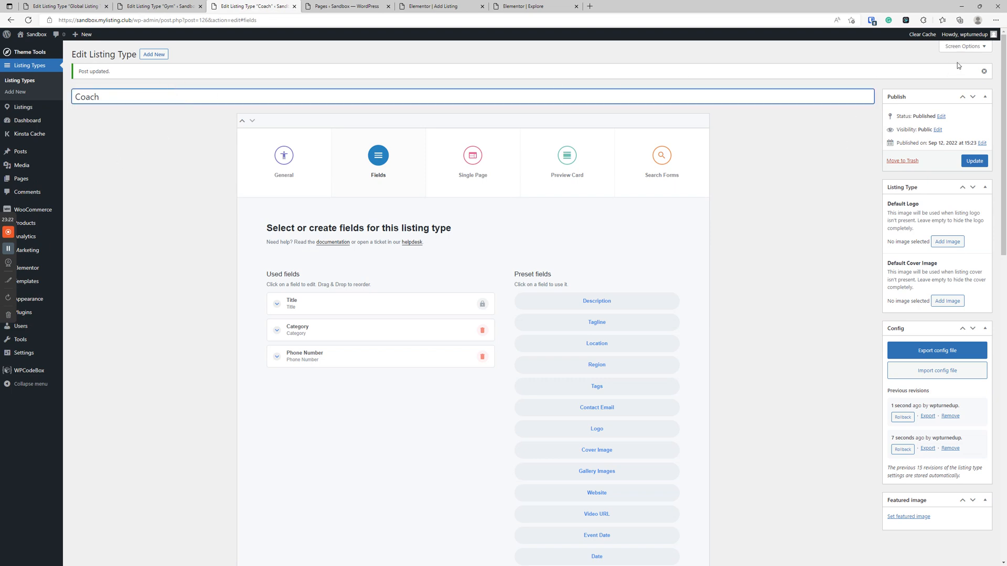
left_click(963, 47)
double_click(190, 177)
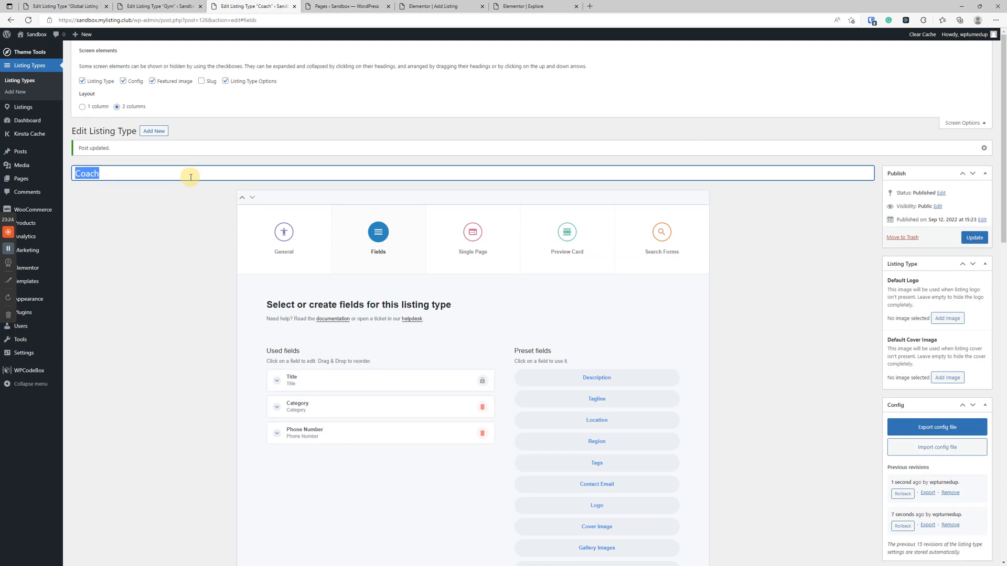
left_click(202, 81)
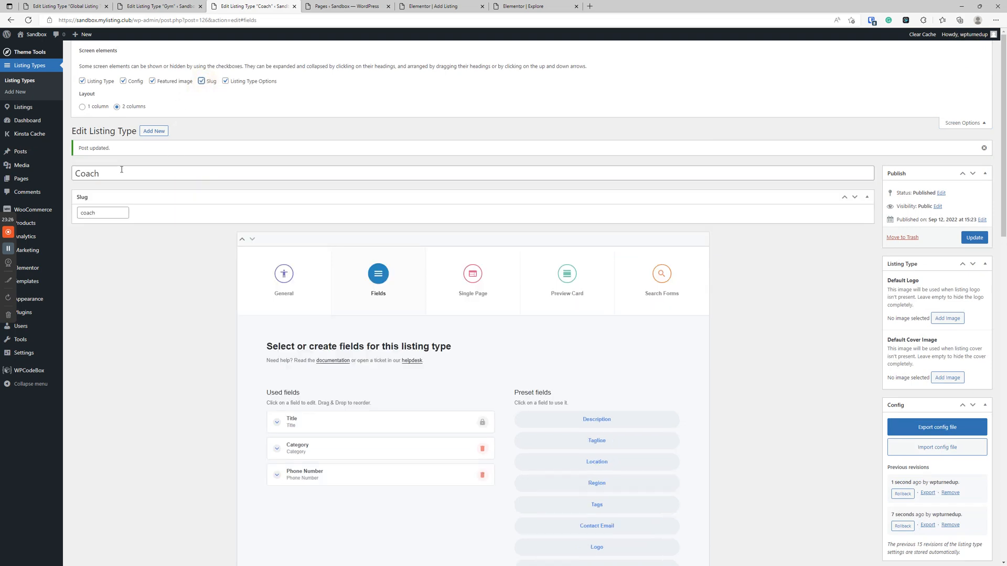
left_click_drag(101, 211, 54, 214)
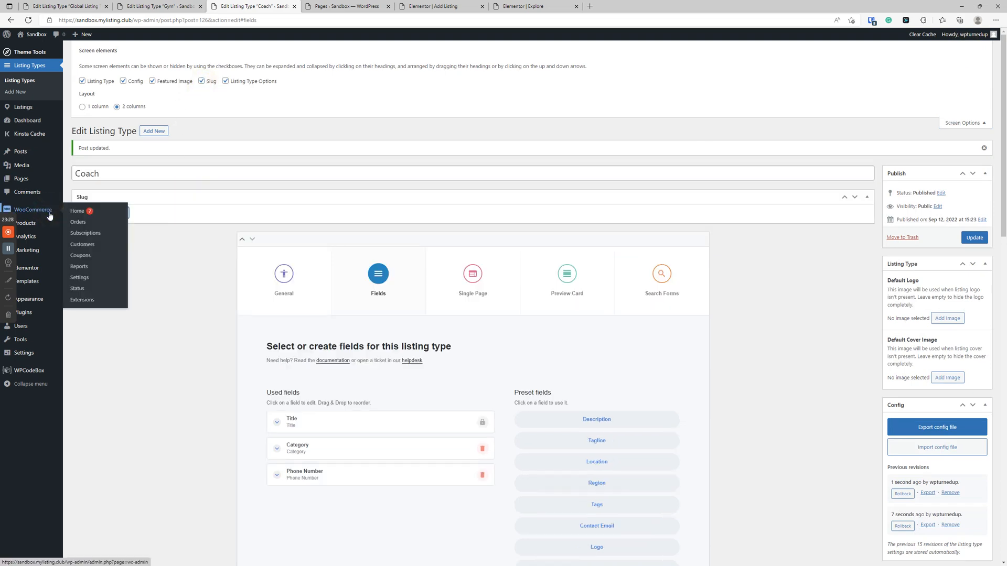
type("gym")
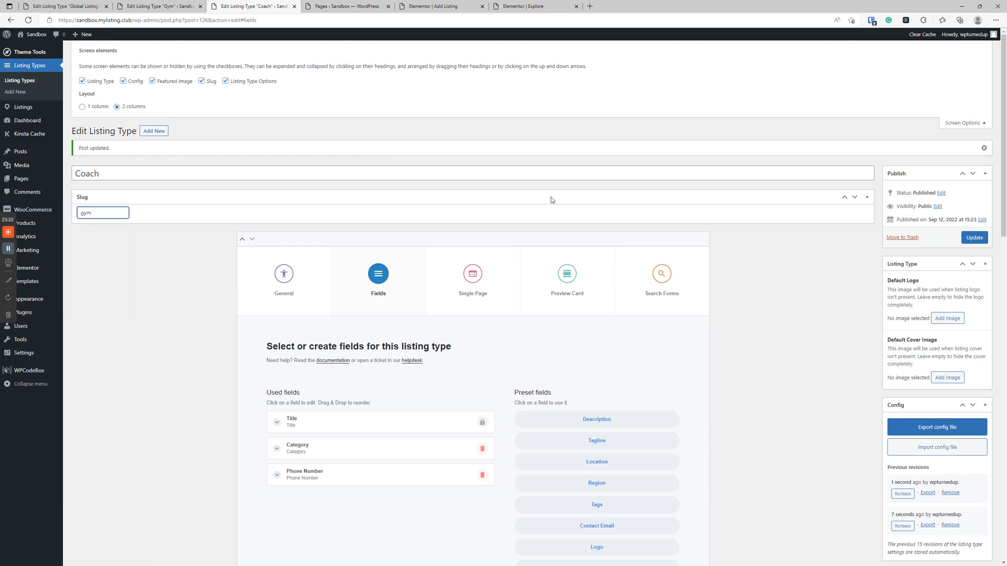
left_click(967, 234)
- Set the Coach listing type's slug to coaches, check its permalink in the general settings and update the listing type
left_click(105, 219)
key("ctrl+a")
type("c")
left_click(293, 276)
scroll(434, 335, "down", 2)
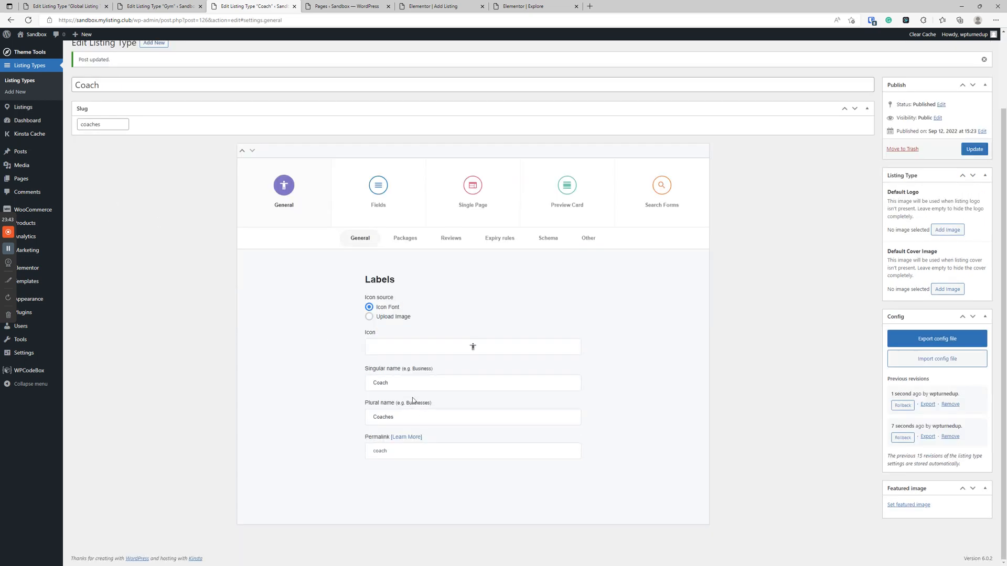
left_click_drag(371, 421, 313, 414)
left_click(978, 151)
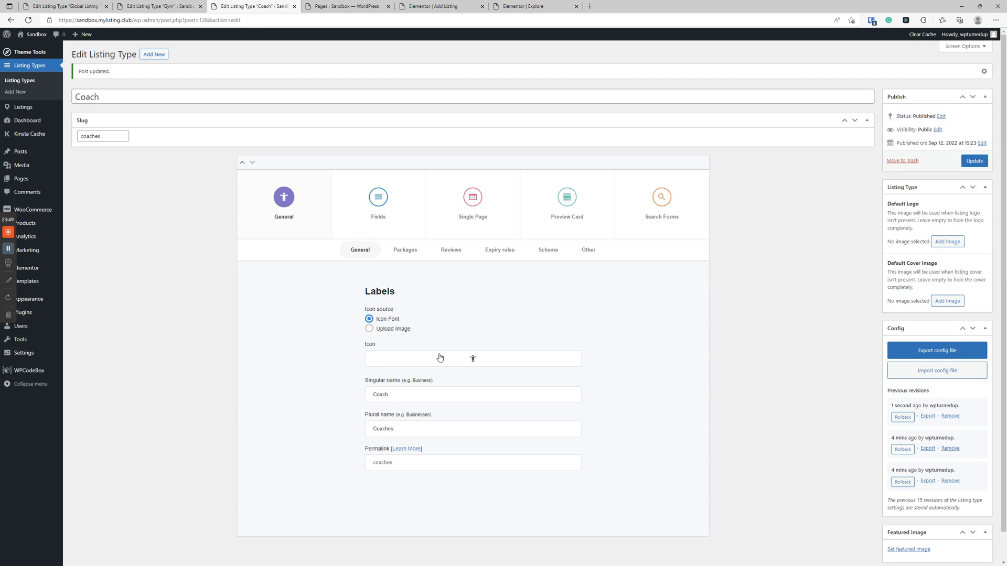
- Reload the Add Listing page editor and reassign the Coach listing type to the first entry of the Add Listing Form widget
left_click(533, 6)
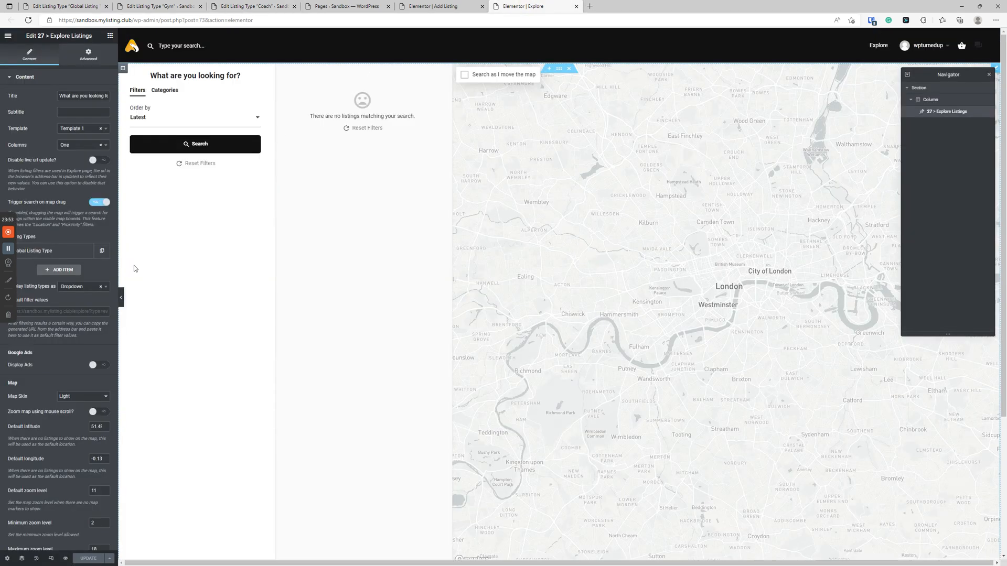
left_click(452, 4)
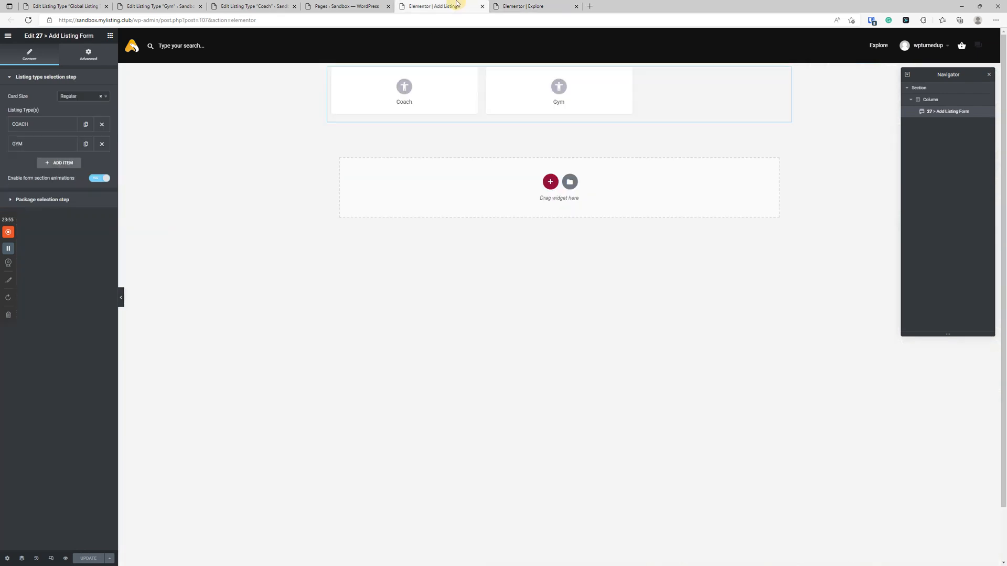
left_click(383, 283)
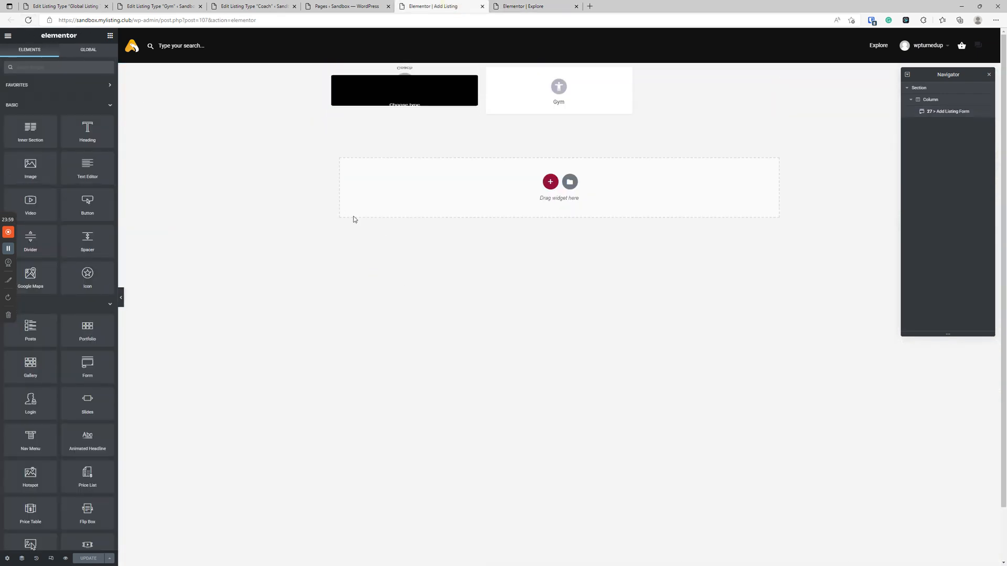
left_click(29, 20)
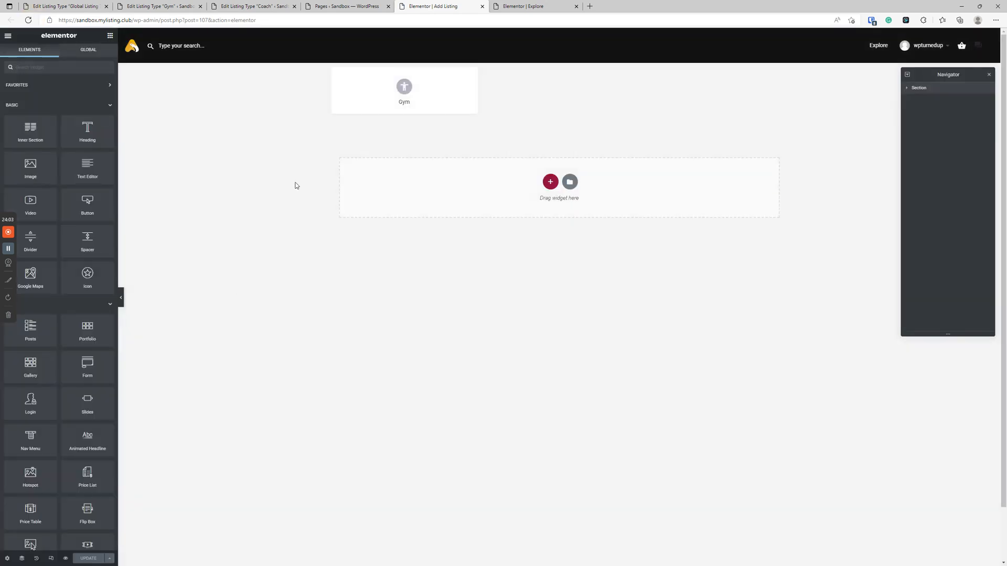
left_click(479, 100)
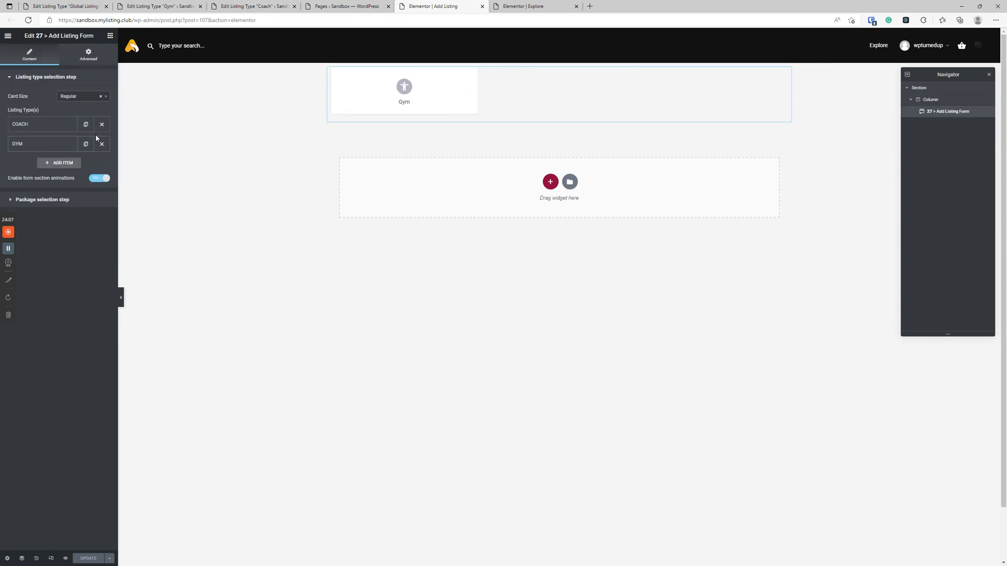
left_click(63, 127)
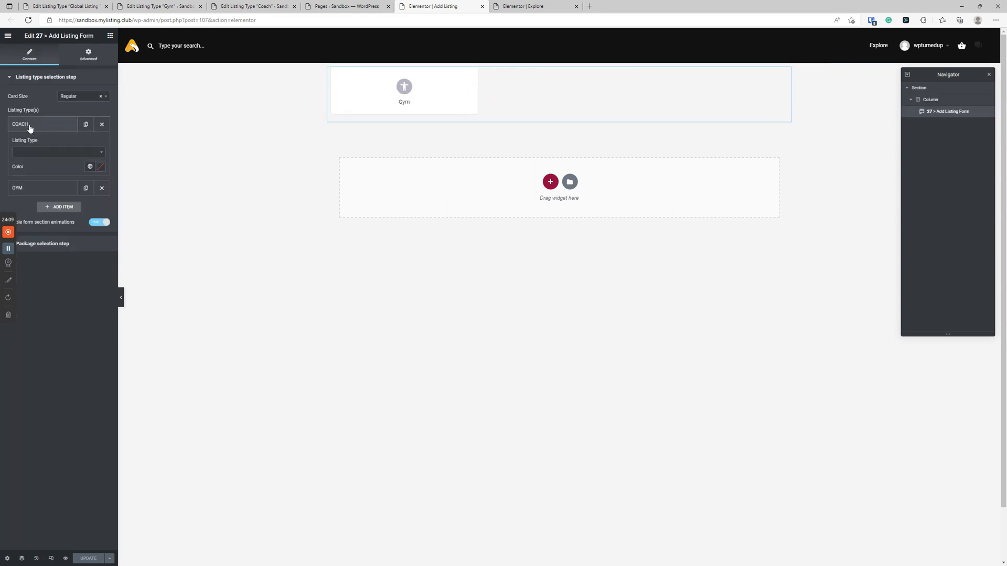
left_click(53, 152)
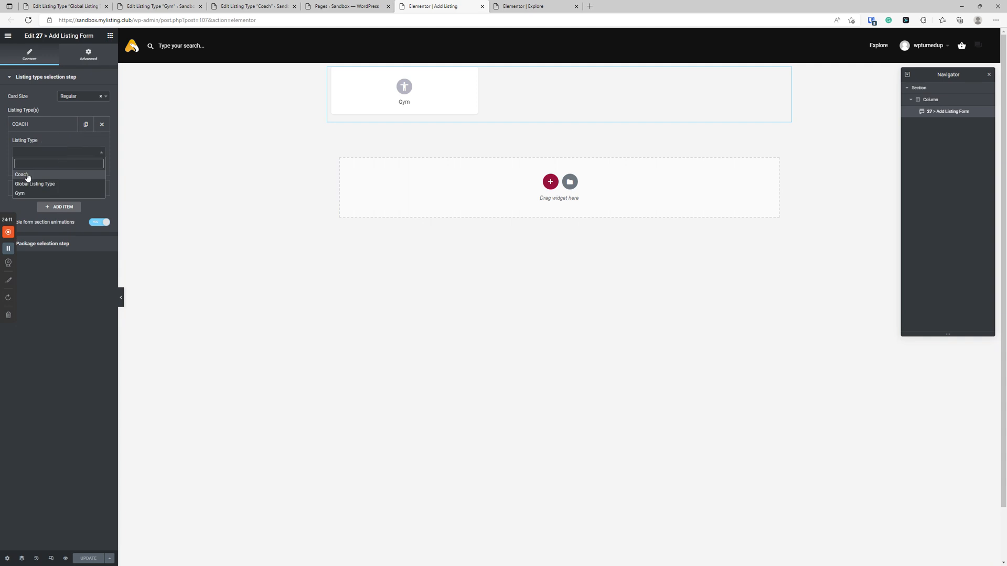
left_click(27, 176)
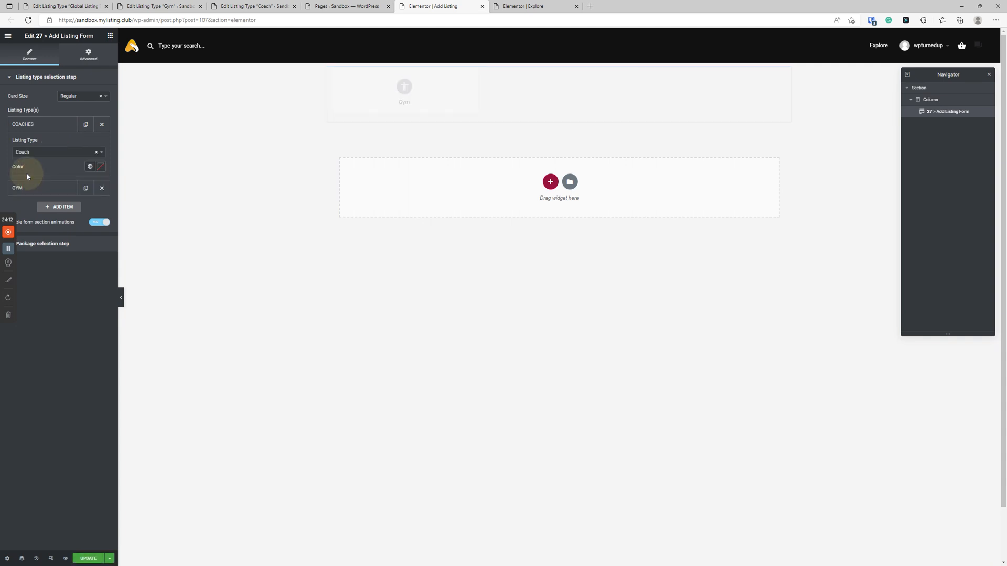
left_click(48, 128)
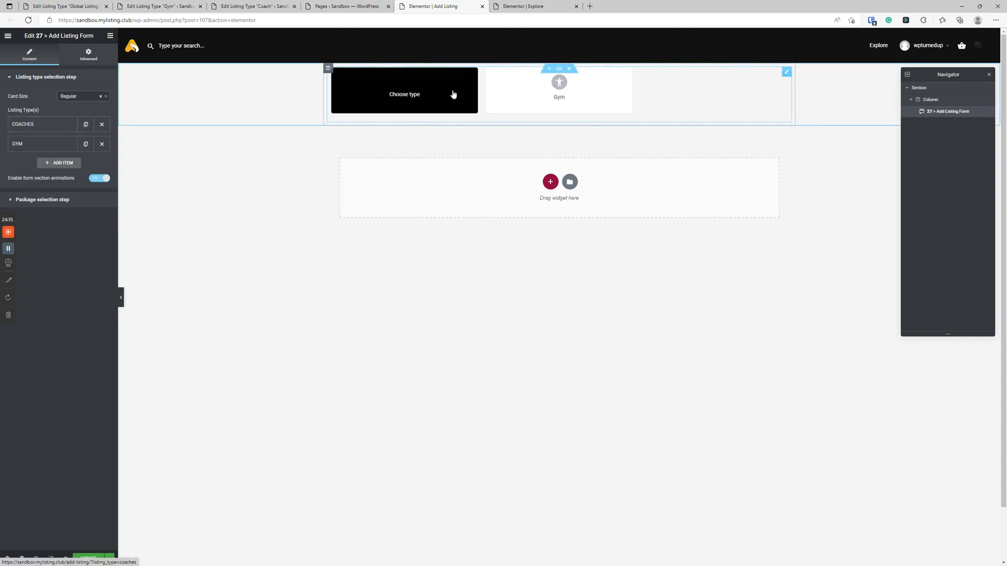
- Switch to the Explore page editor and change the Global Listing Type entry of the Explore Listings widget to Coach
left_click(526, 11)
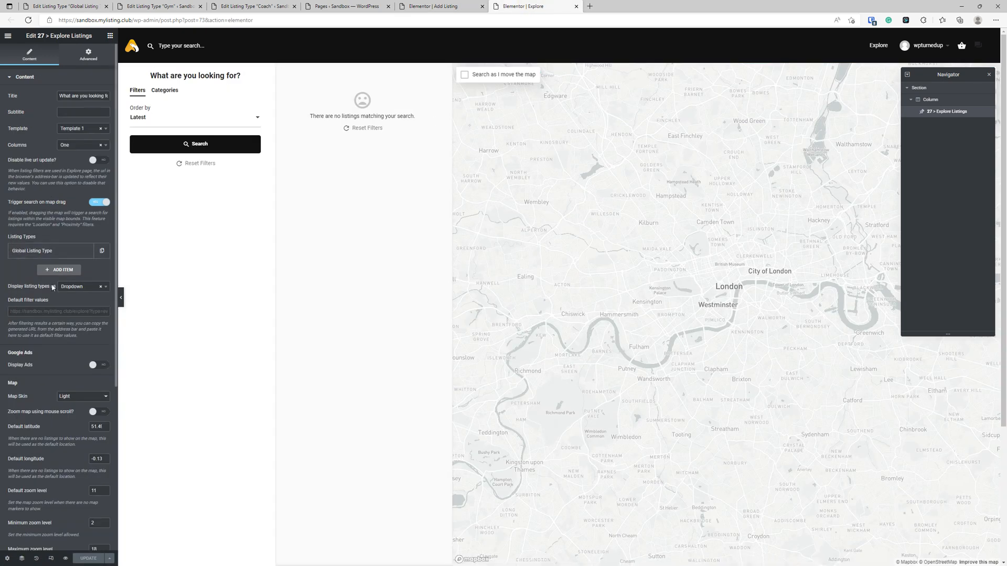
left_click(65, 251)
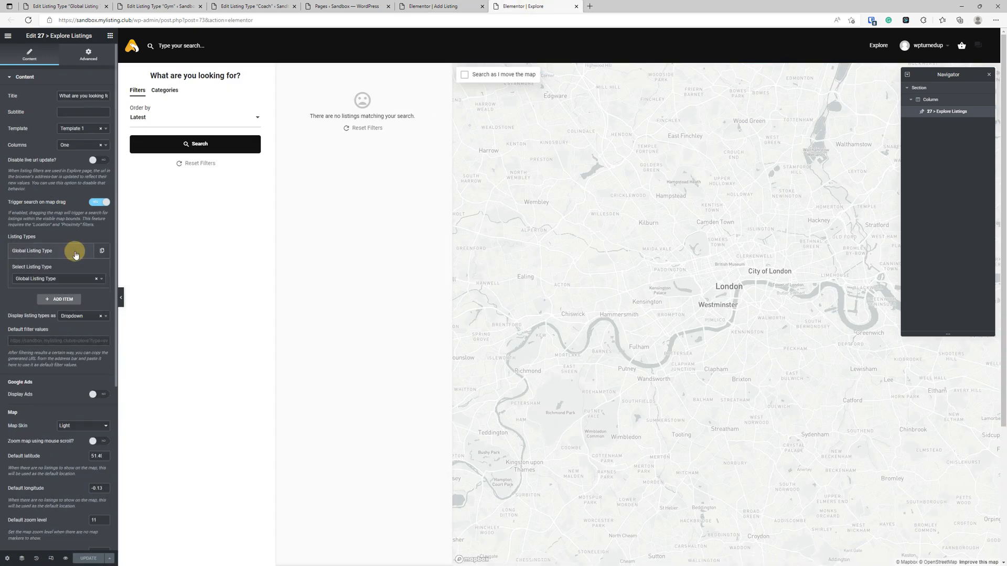
left_click(73, 282)
left_click(58, 293)
- Add a second listing type entry to the Explore Listings widget, assign Gym to it and update the page
left_click(58, 299)
left_click(52, 298)
left_click(59, 320)
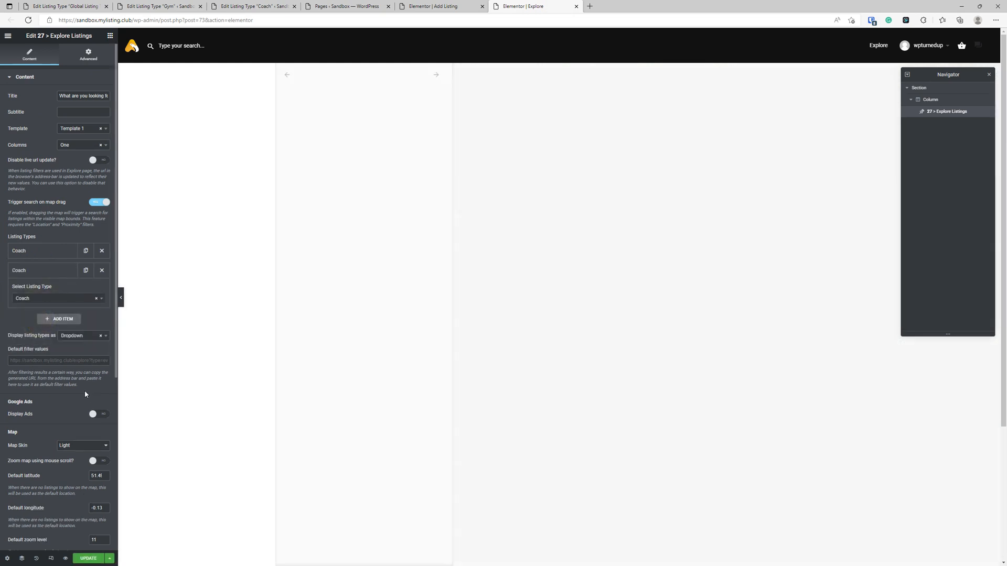
left_click(62, 299)
left_click(48, 338)
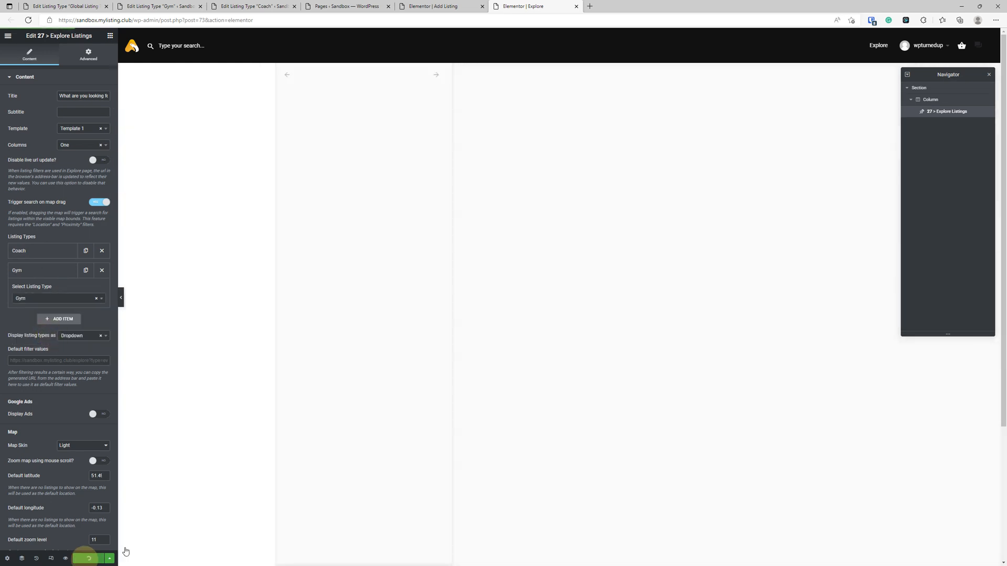
left_click(88, 559)
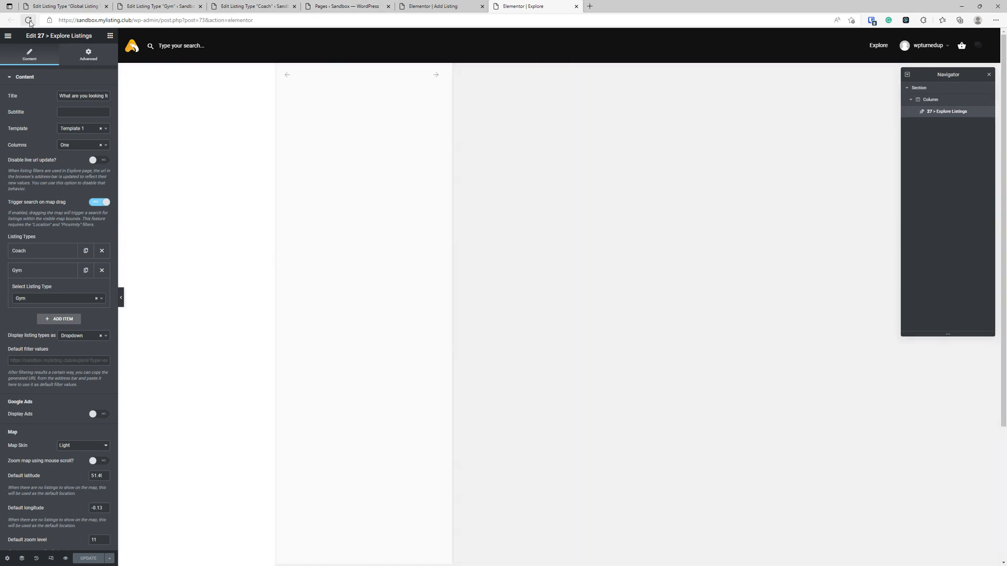
- Reload the Explore page editor, reassign Coach to the n/a listing type entry of the Explore Listings widget and update the page
left_click(29, 20)
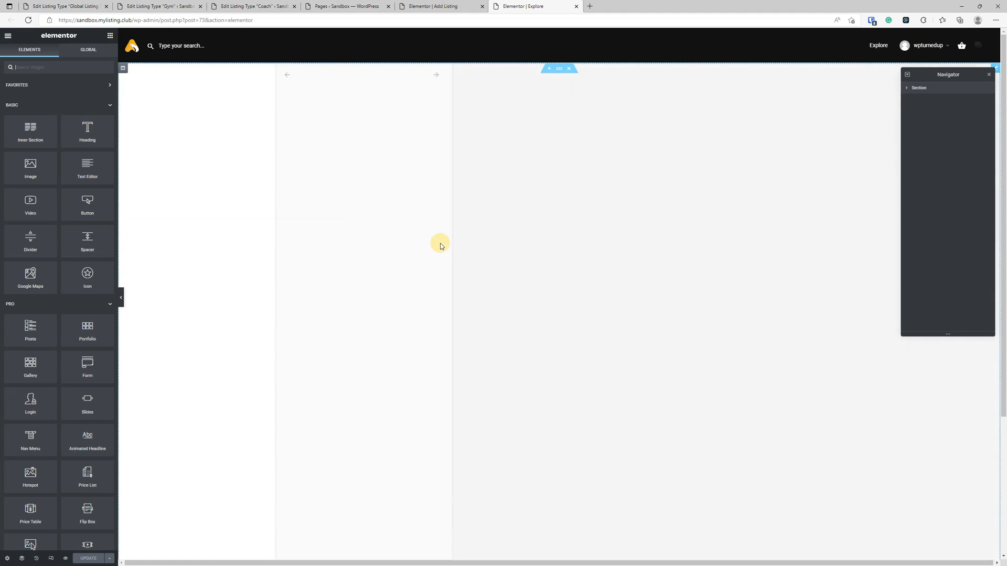
left_click(441, 247)
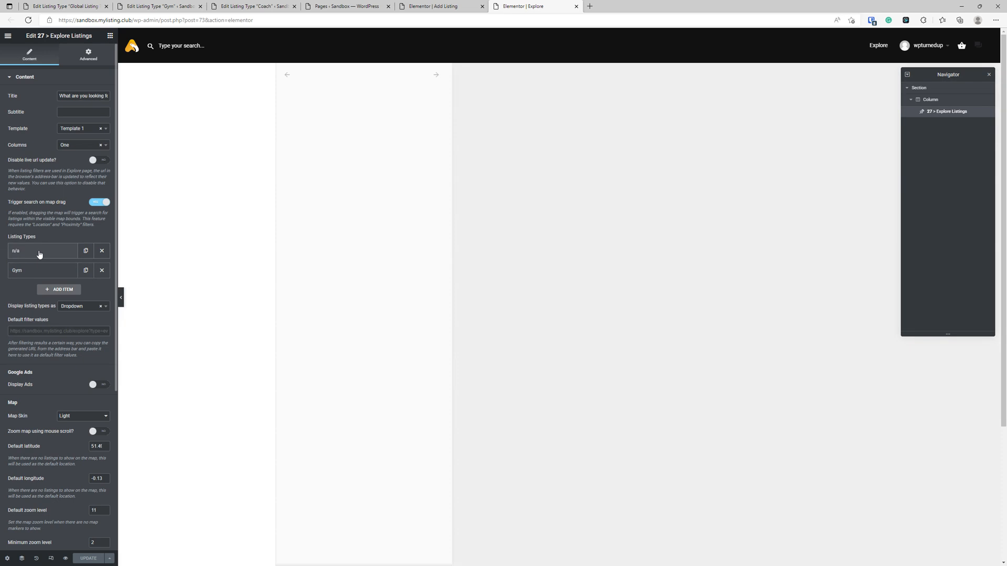
left_click(38, 253)
left_click(40, 278)
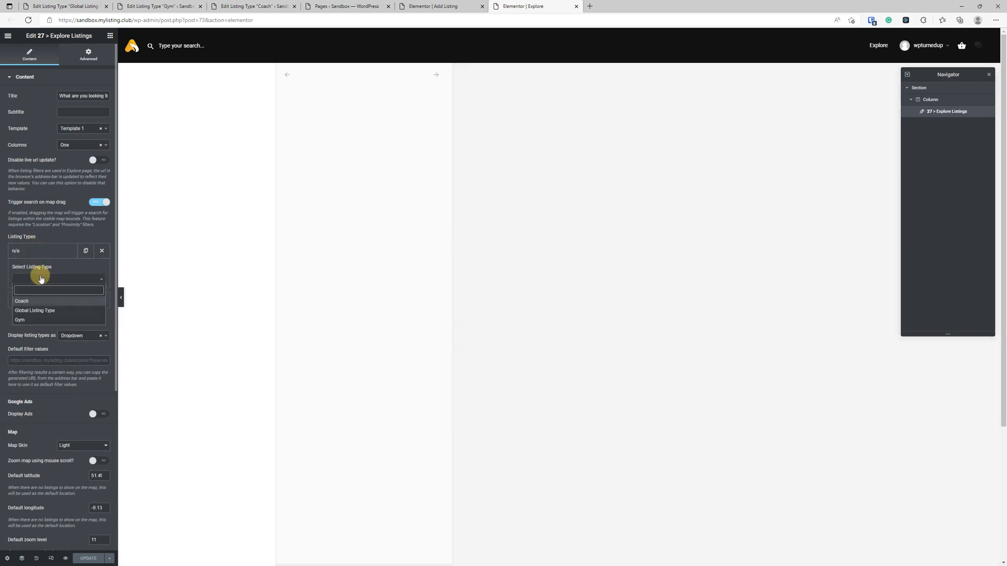
left_click(37, 302)
left_click(38, 253)
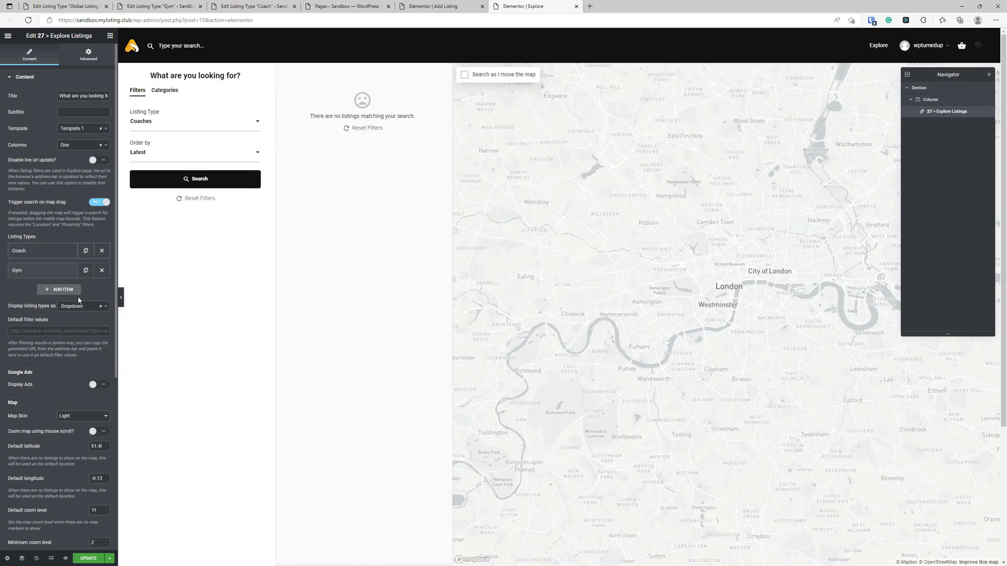
left_click(88, 558)
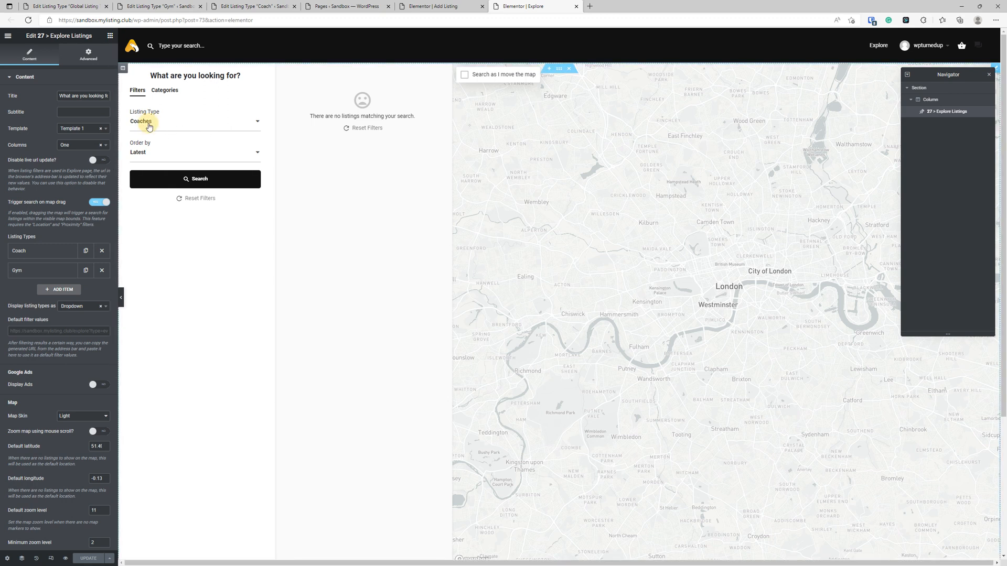
- Open the published Explore page from the Pages list in a new browser tab and place it last
left_click(255, 120)
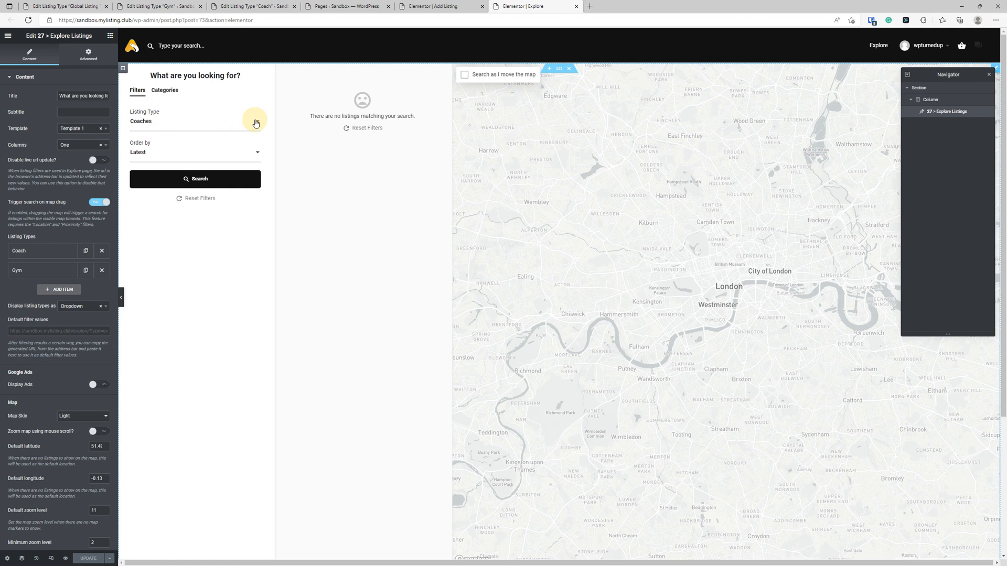
left_click(346, 7)
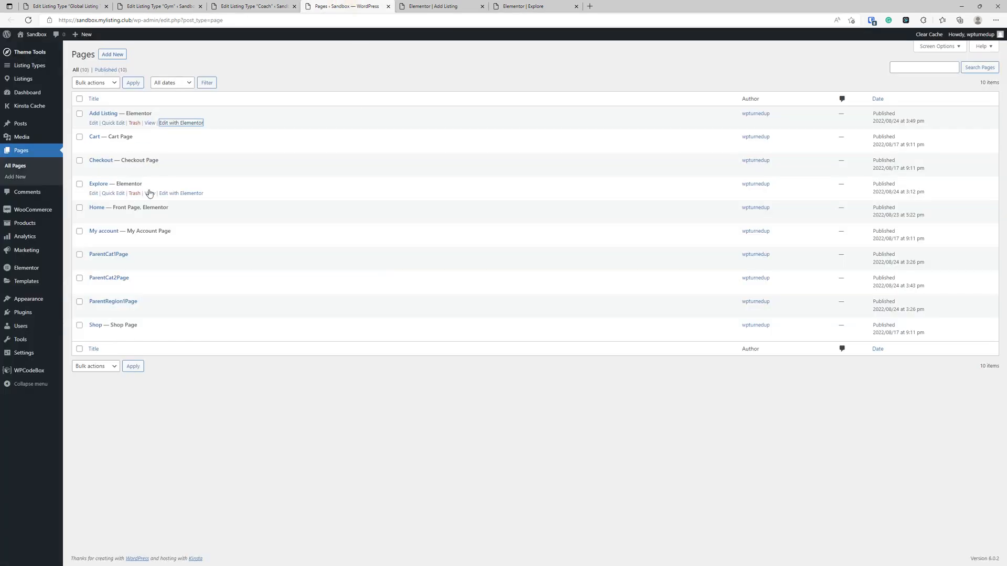
right_click(149, 194)
left_click(176, 196)
left_click(539, 5)
left_click_drag(539, 4, 629, 5)
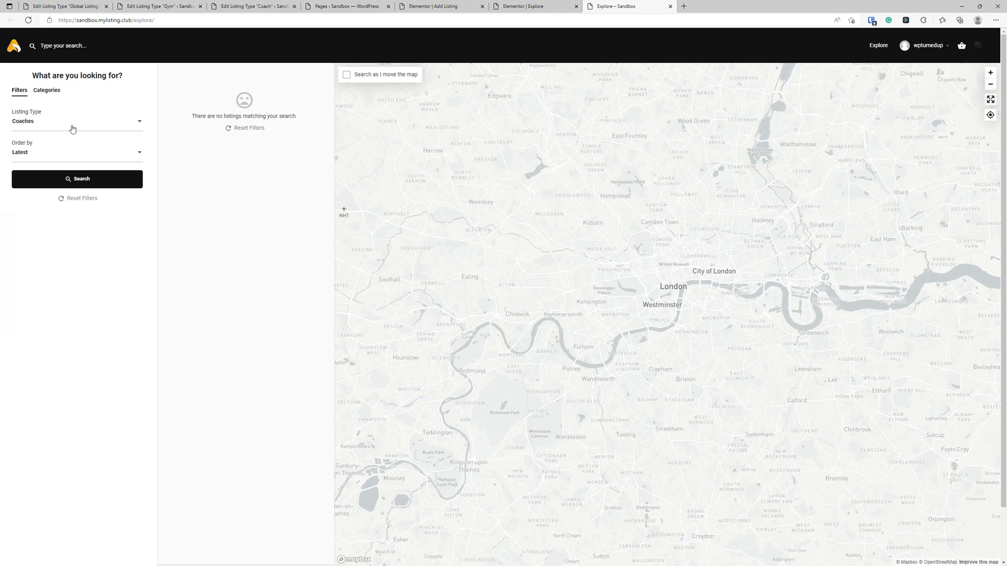
- Compare the widget's listing type display setting with the Listing Type filter options on the published Explore page
left_click(513, 5)
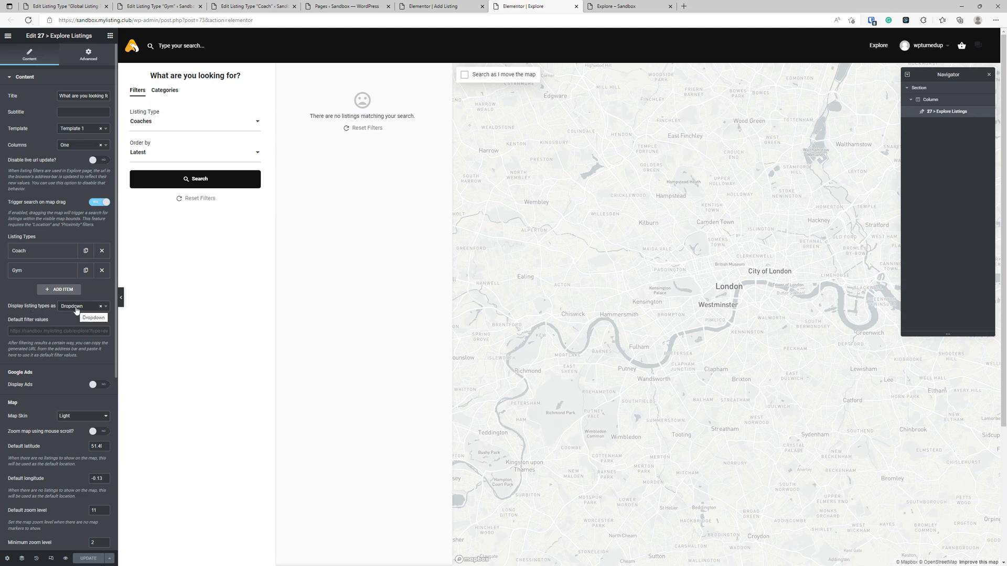
left_click(607, 6)
left_click(114, 123)
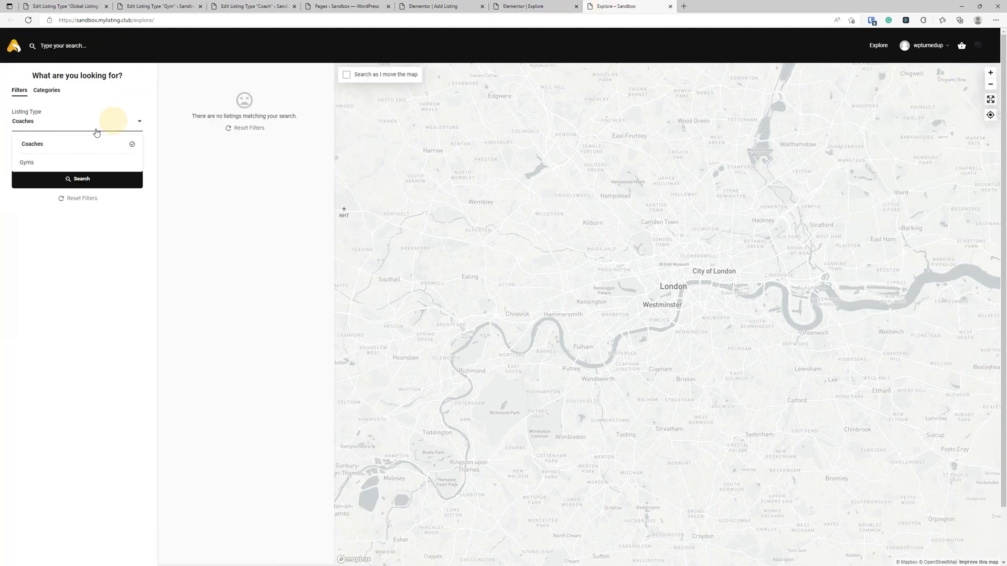
left_click(84, 264)
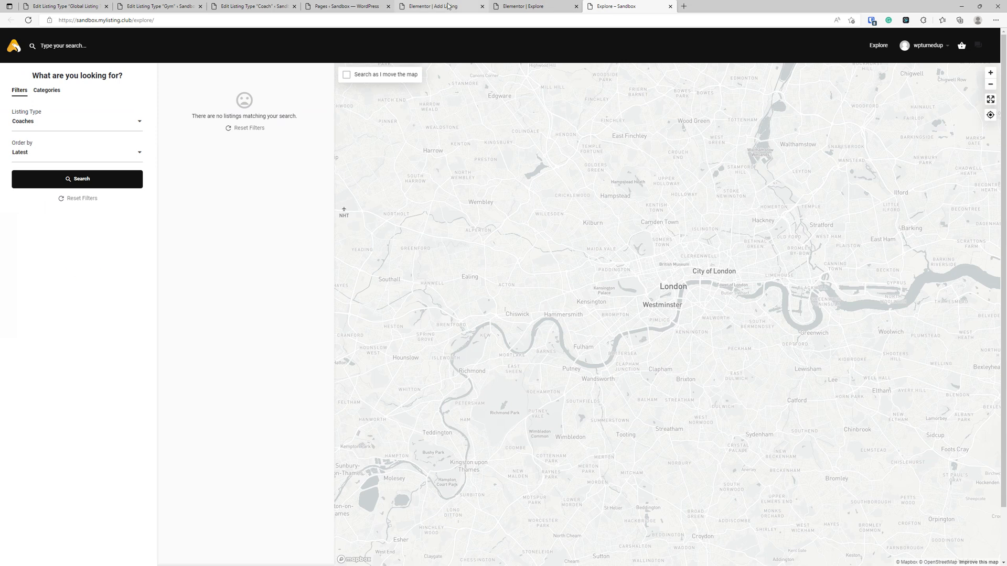
- Return to the Explore page editor, remove the Gym entry from the Explore Listings widget and add it back
left_click(524, 6)
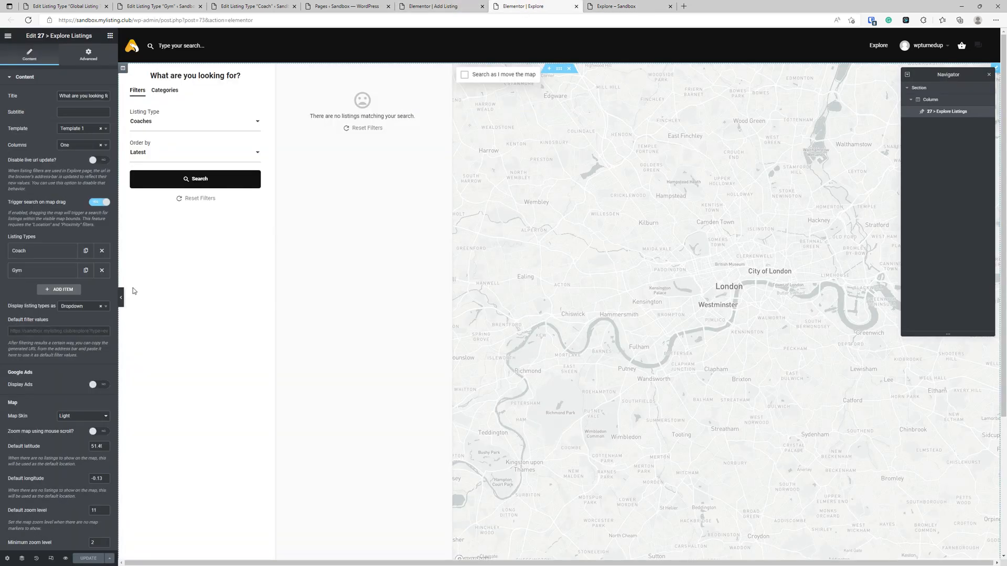
left_click(101, 270)
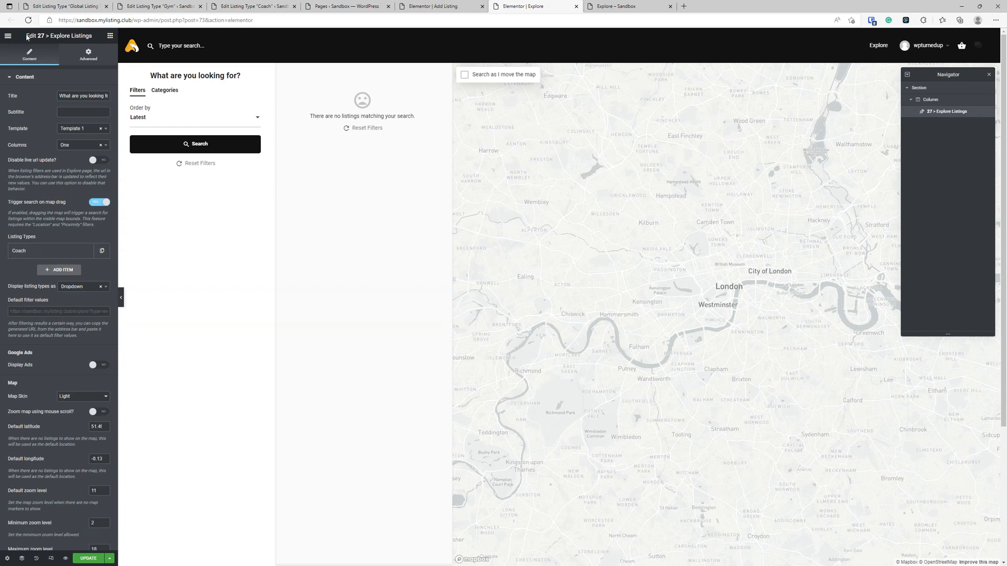
left_click(52, 270)
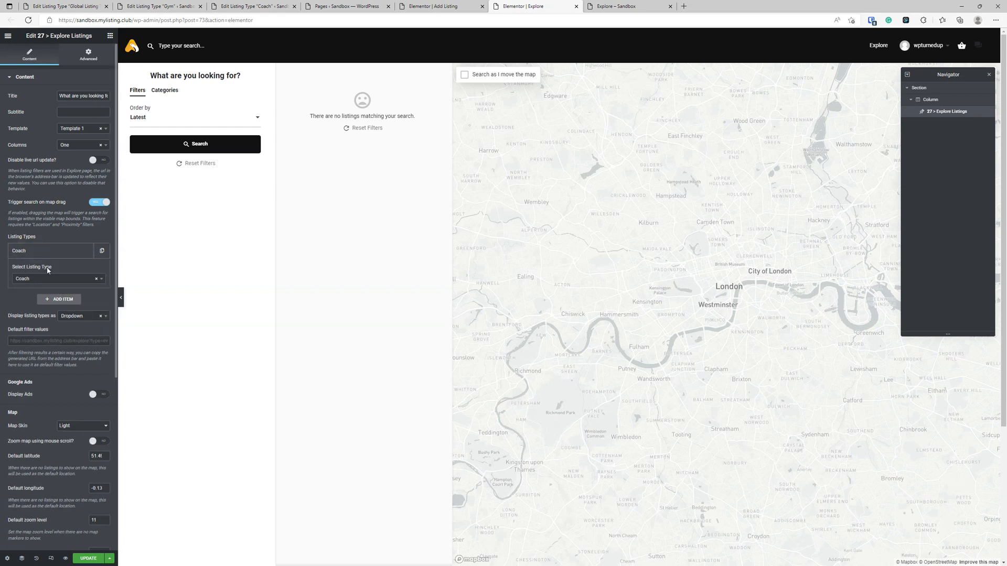
left_click(58, 302)
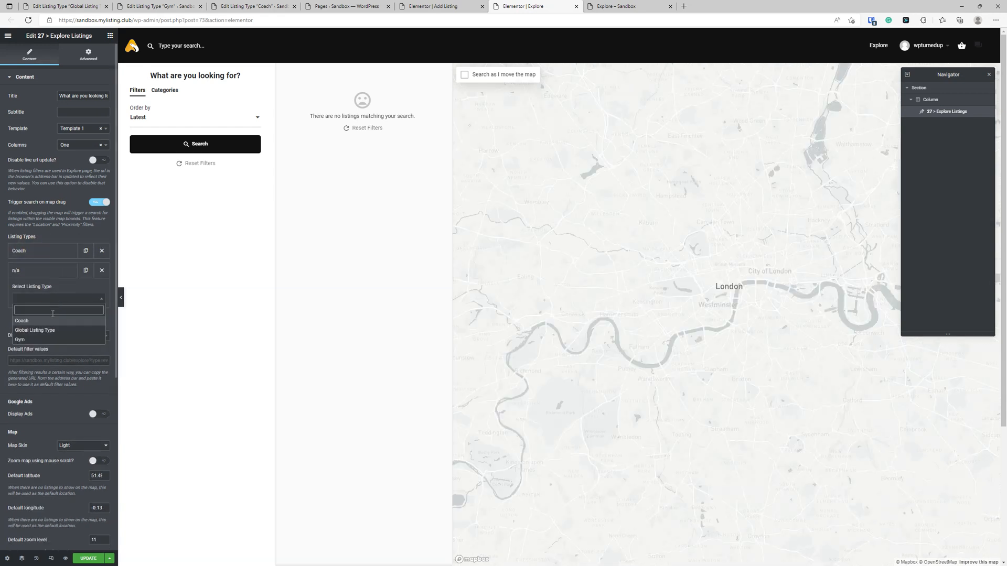
left_click(55, 331)
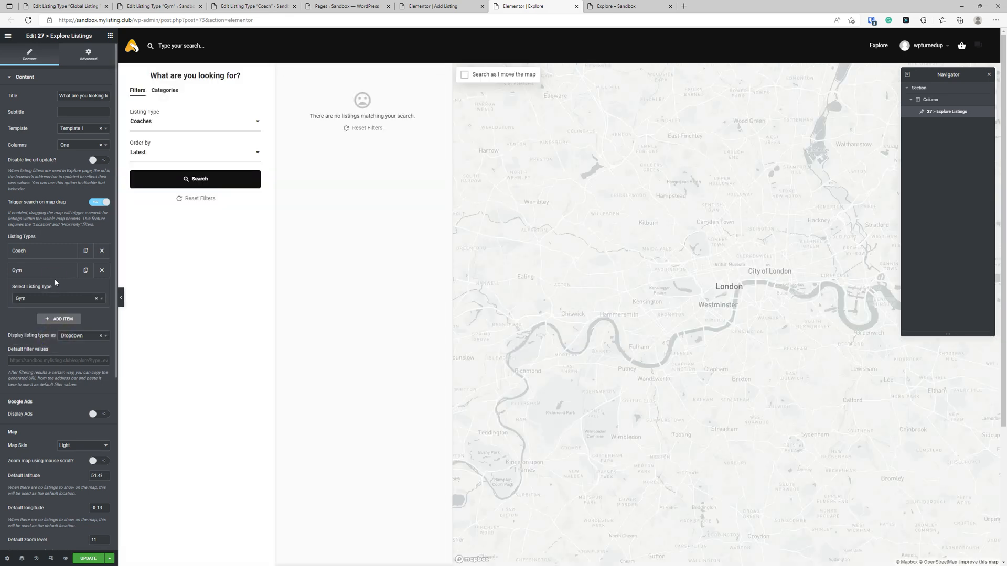
- Set the Explore Listings widget to display its listing types as Navbar
left_click(76, 337)
left_click(68, 357)
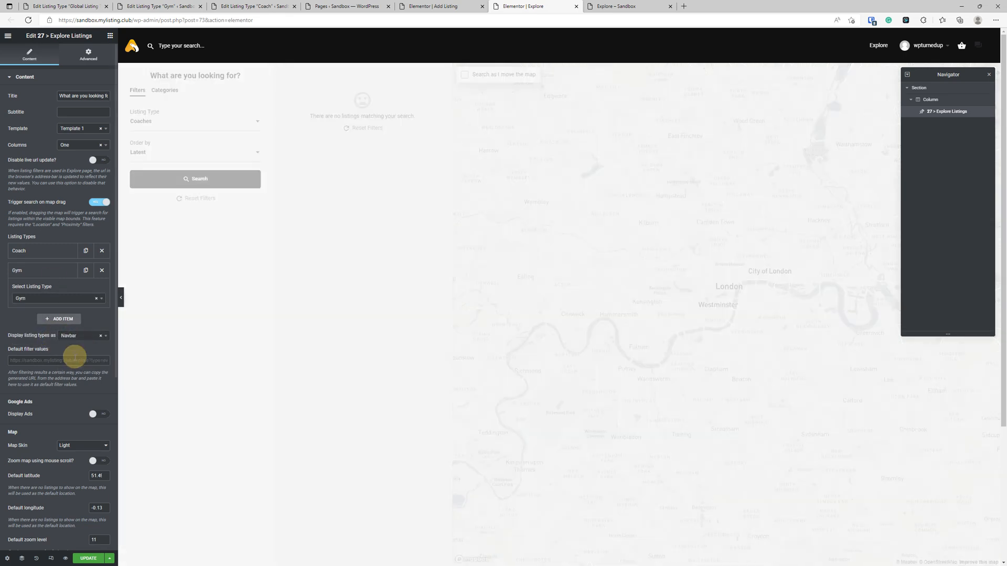
- Save the Explore page with the Navbar setting and reload the published Explore page to check the listing type display
left_click(87, 559)
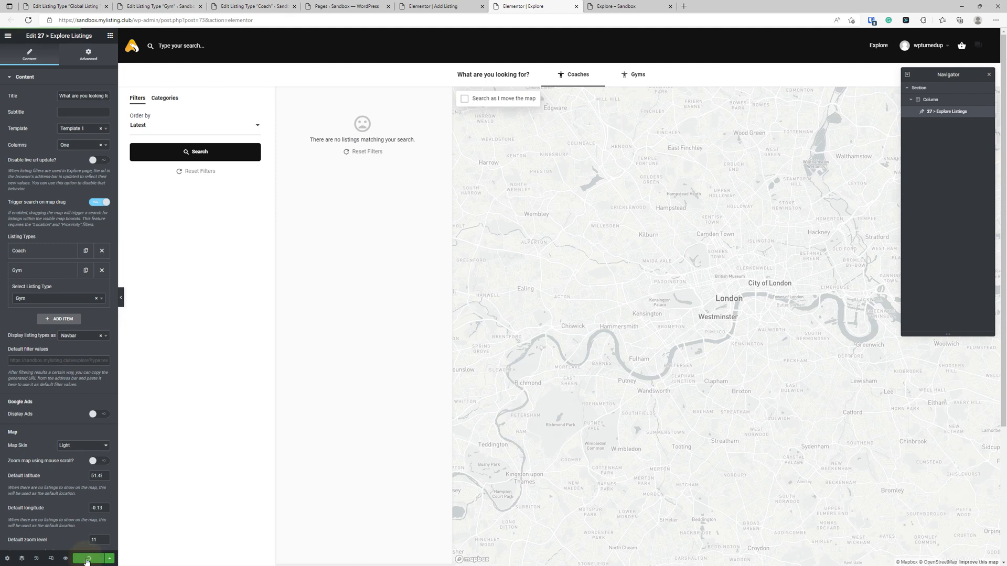
key("ctrl+Tab")
left_click(28, 20)
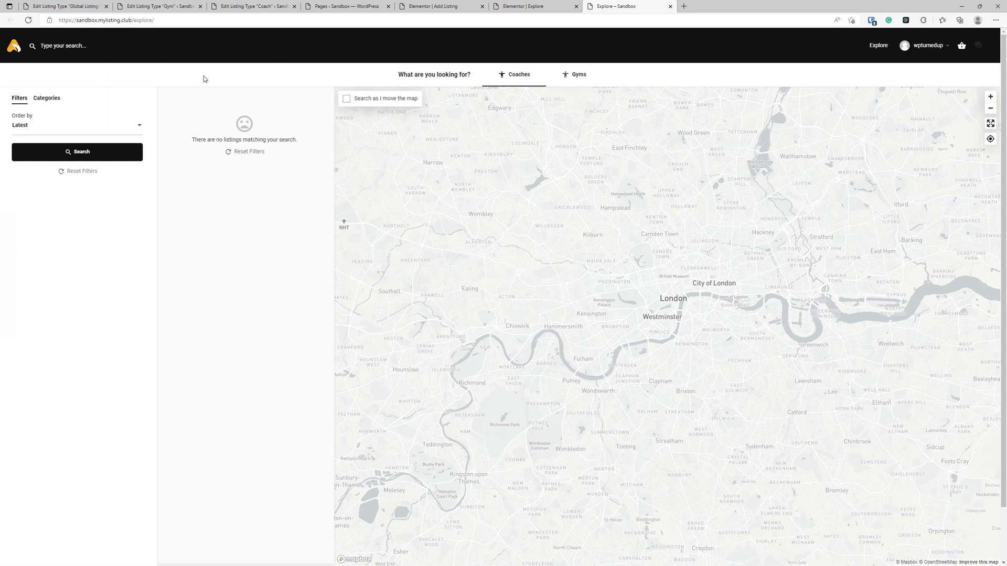
- Reduce the Explore Listings widget to a single listing type entry set to Global Listing Type and update the page
left_click(519, 4)
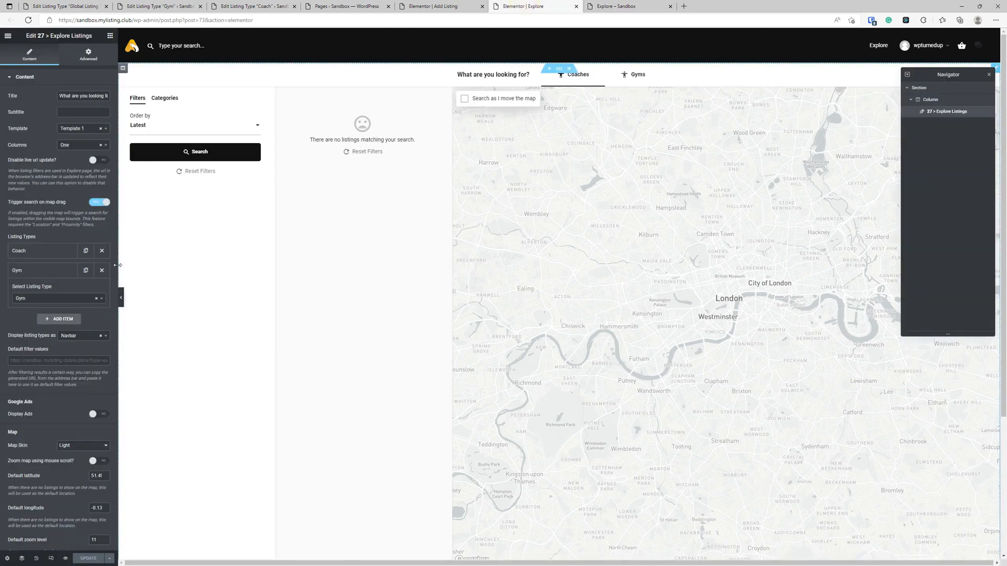
left_click(102, 270)
left_click(46, 251)
left_click(46, 278)
left_click(39, 307)
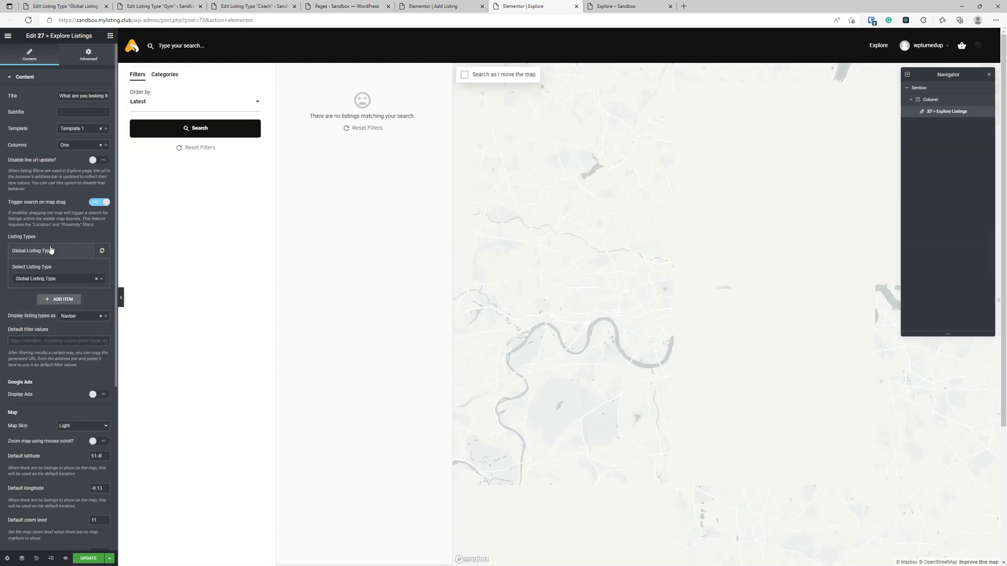
left_click(50, 250)
left_click(89, 558)
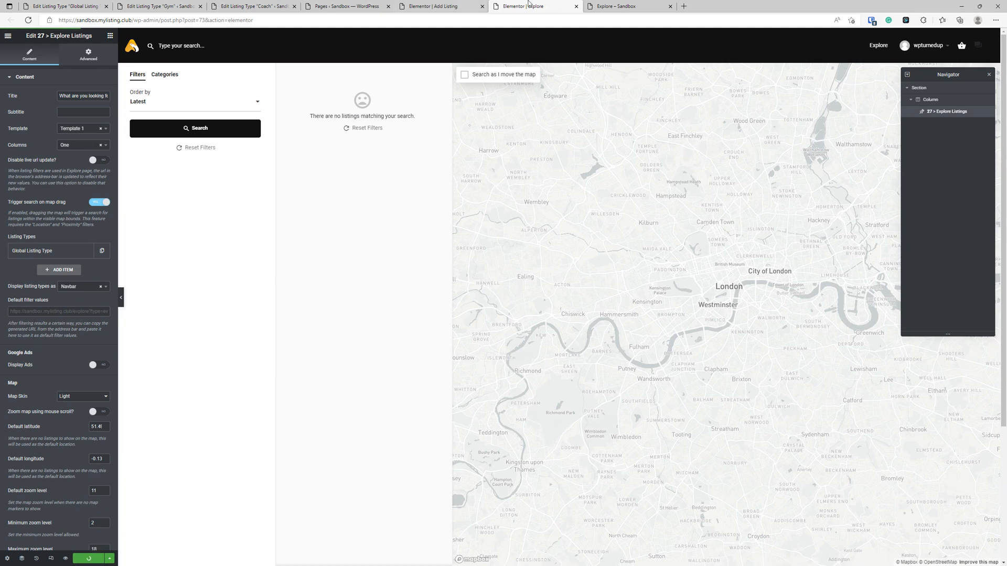
- Reload the published Explore page and examine its header and filter area
left_click(617, 7)
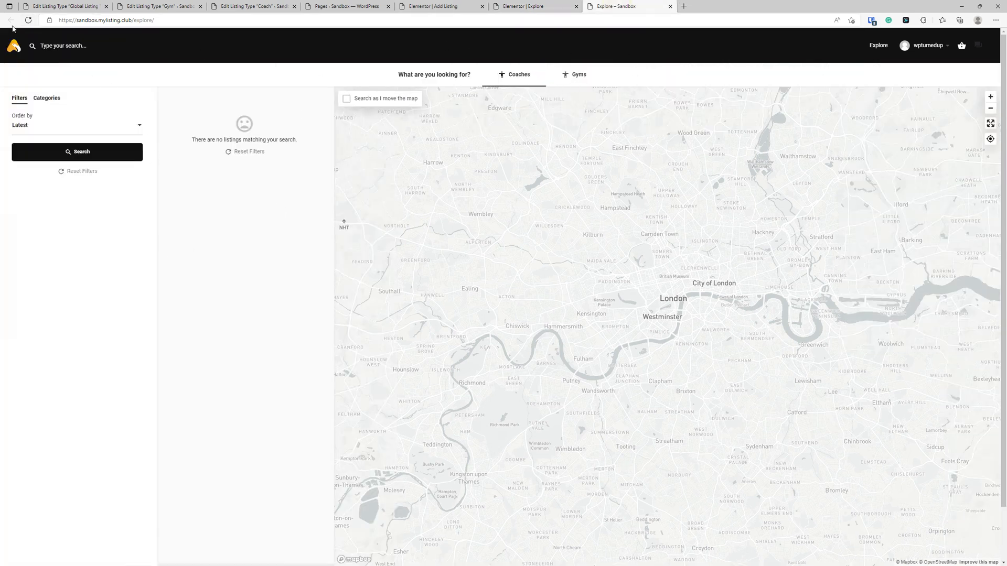
left_click(29, 20)
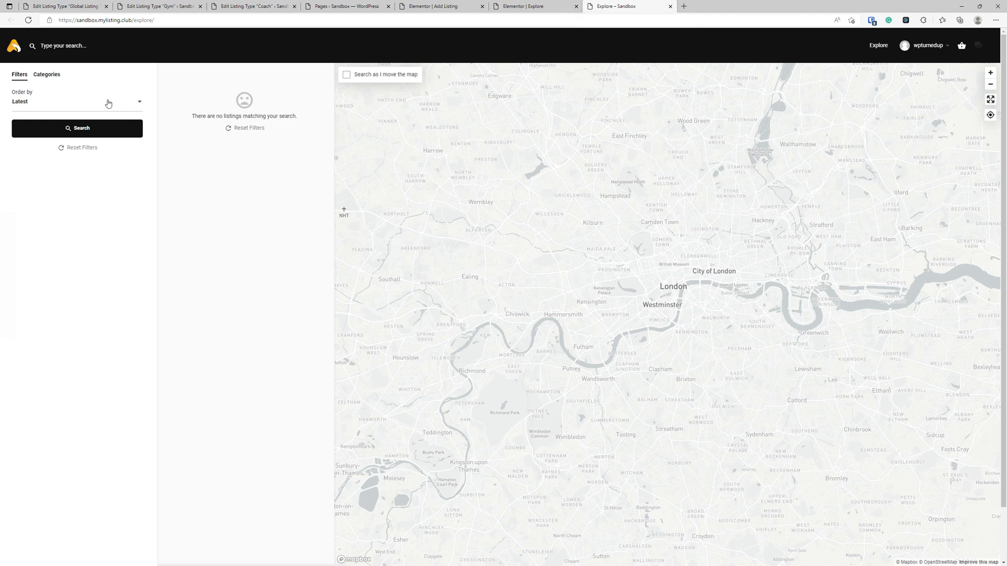
left_click(62, 77)
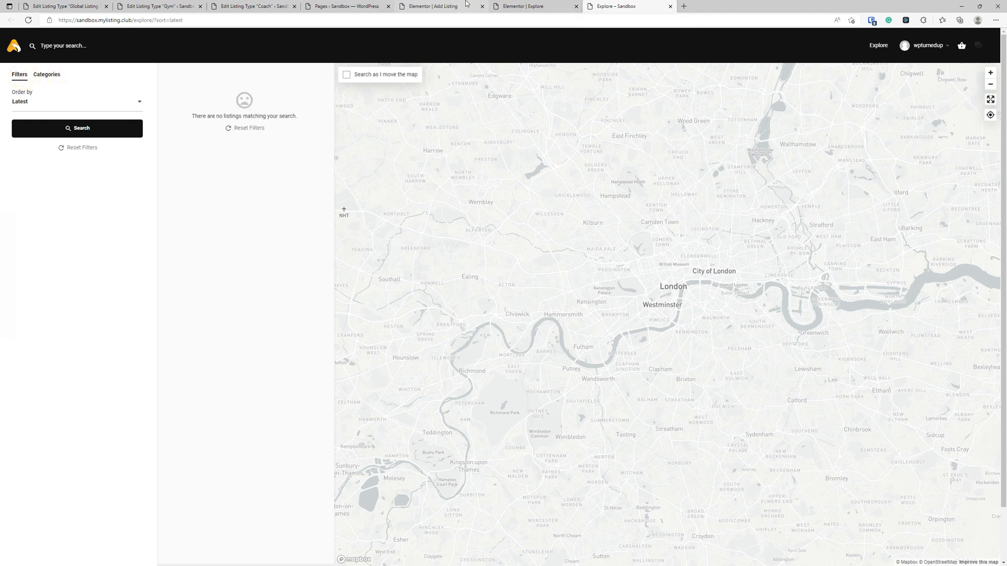
- Set the Explore Listings widget to display listing types as Dropdown, update the page, and reload the published Explore page
left_click(523, 6)
left_click(76, 287)
left_click(65, 314)
left_click(88, 558)
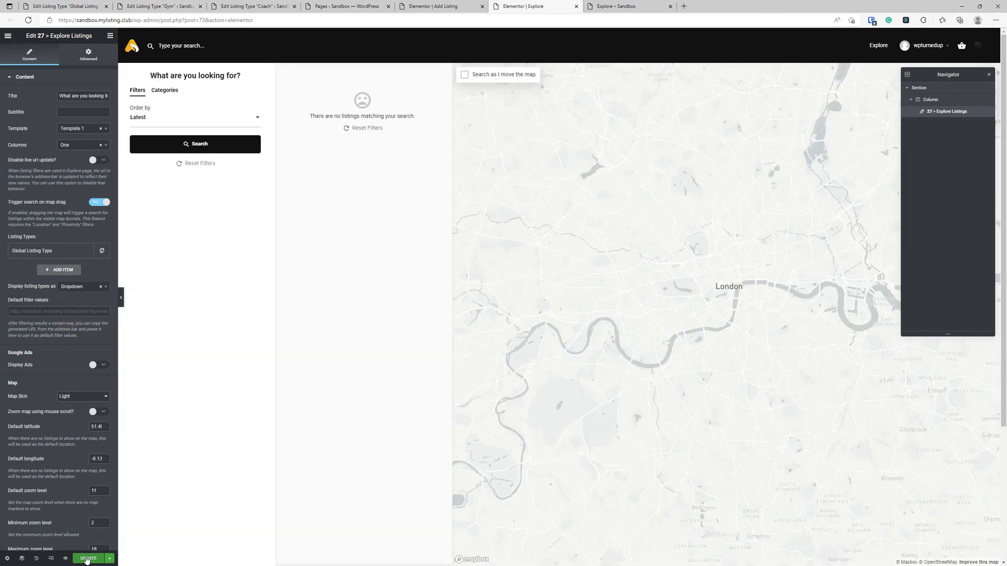
left_click(602, 7)
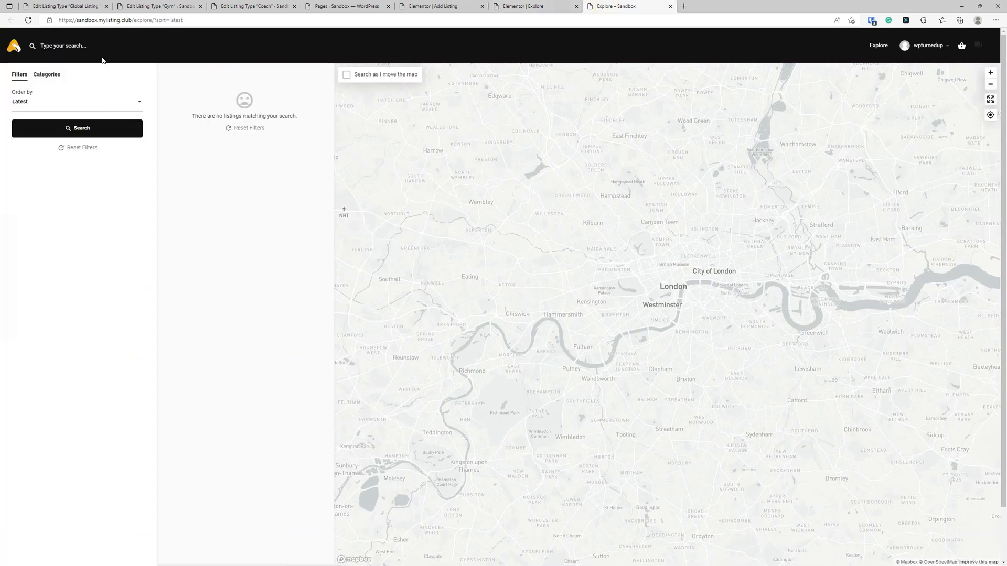
left_click(28, 20)
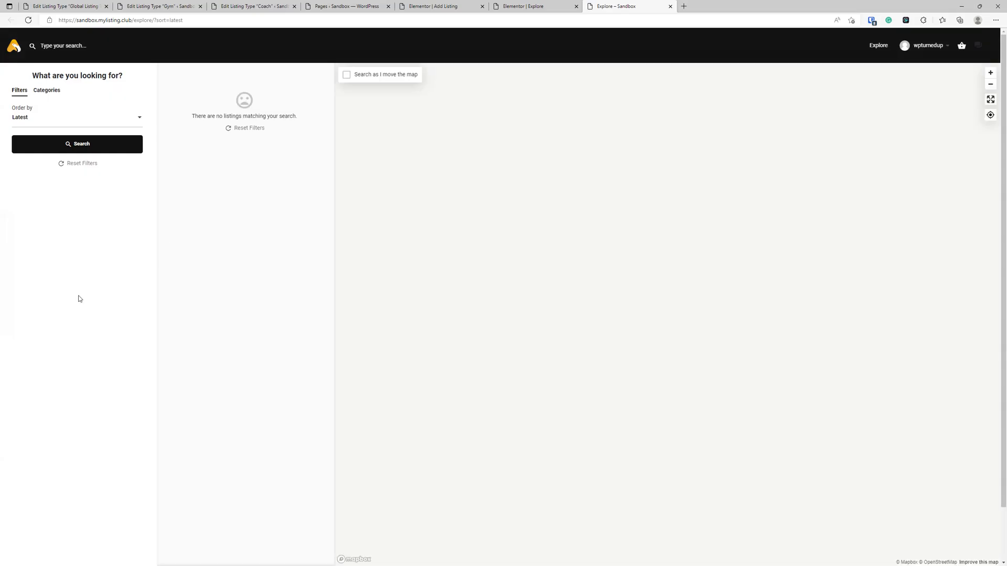
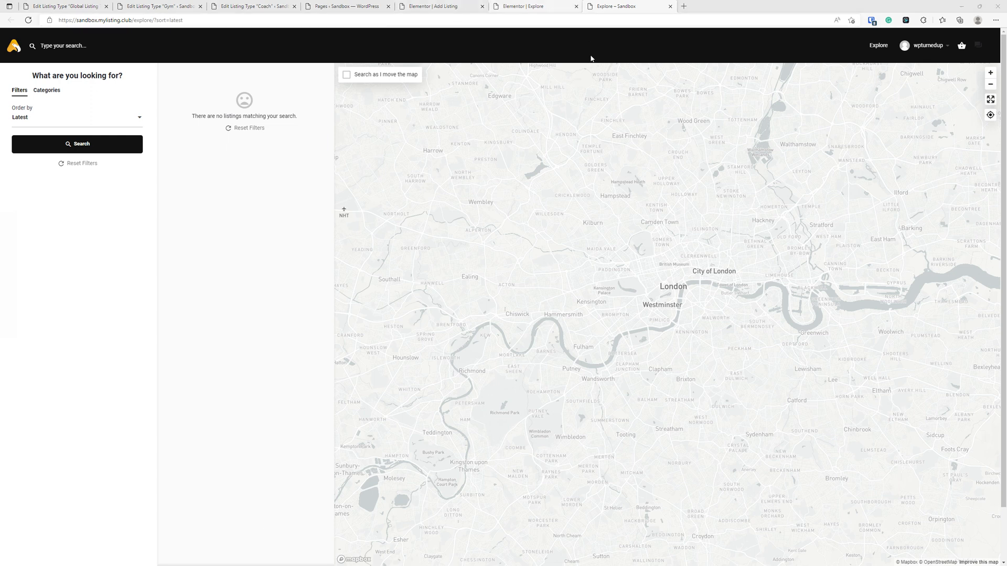
- Close the browser tab with the Global Listing Type editor
left_click(349, 6)
left_click(254, 6)
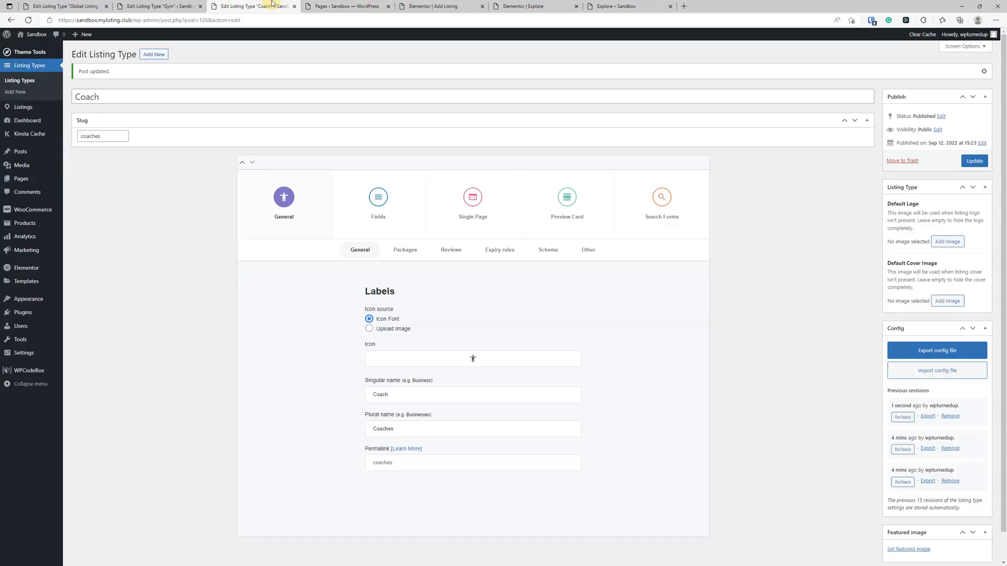
left_click(54, 5)
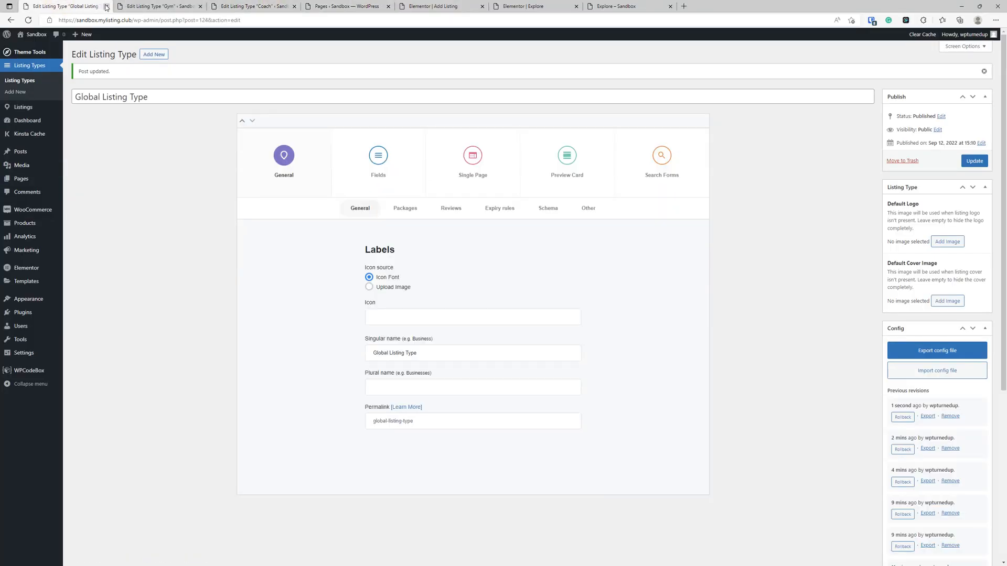
left_click(106, 6)
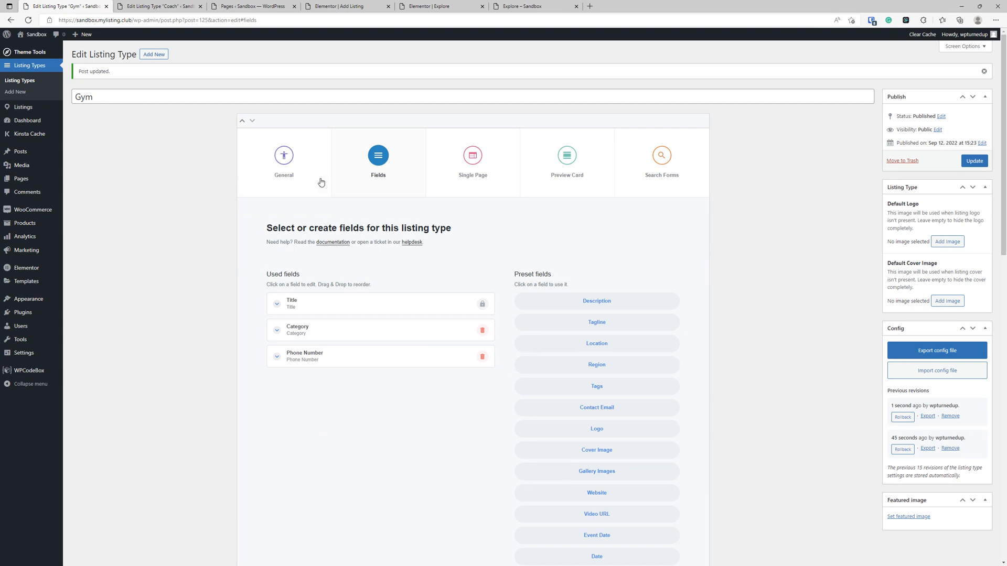
- Open the paid listing Packages settings in the General section of the Gym listing type
left_click(300, 169)
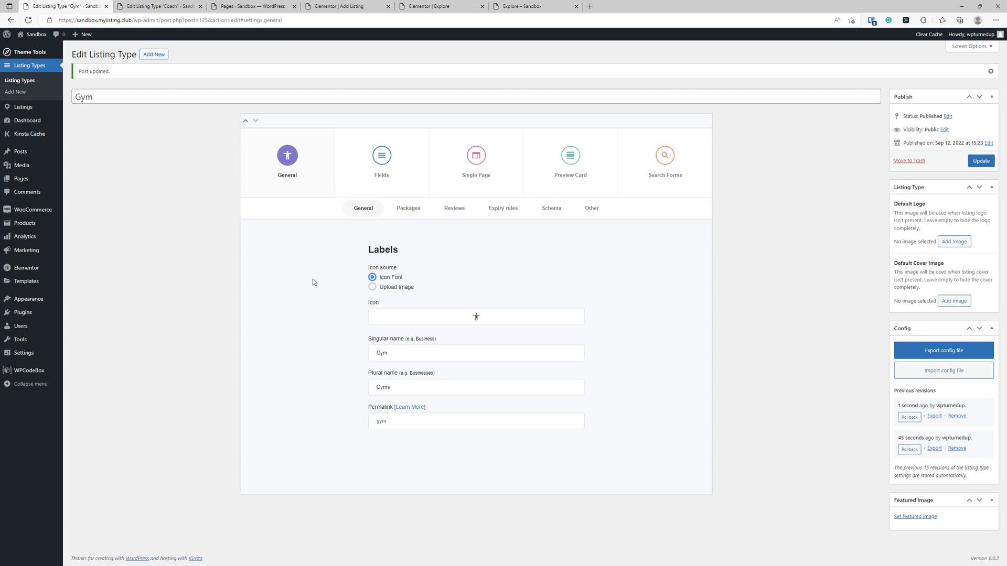
left_click(396, 209)
left_click(364, 206)
left_click(403, 210)
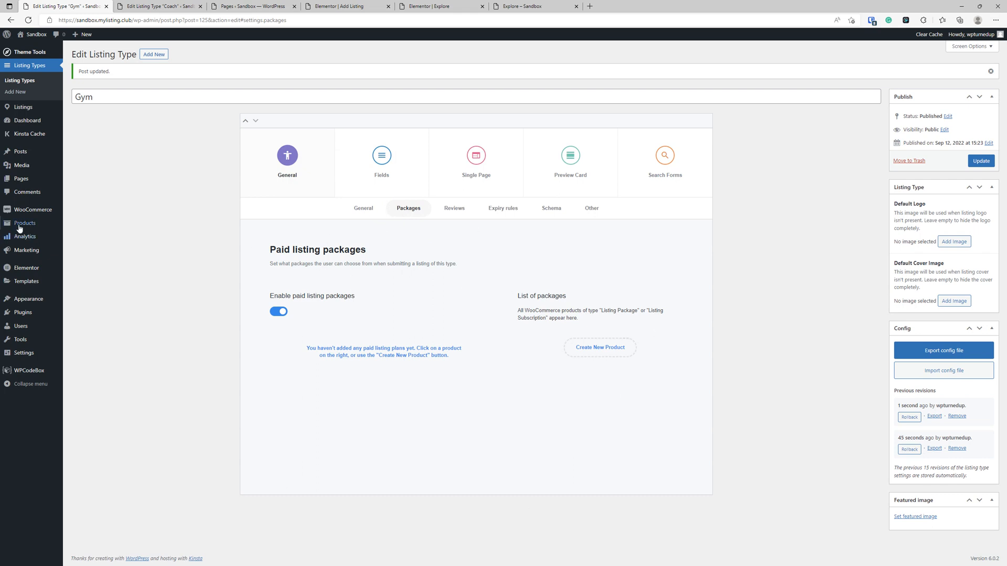
- Open the WooCommerce Products page in a new browser tab and switch to it
mouse_move(23, 226)
right_click(84, 224)
left_click(98, 229)
left_click(163, 6)
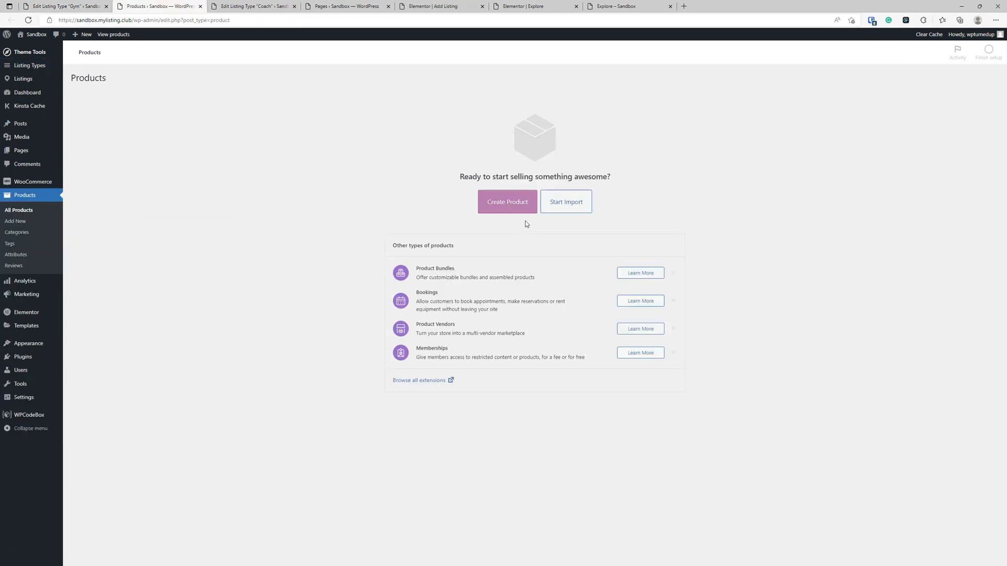
- Create a product named "Listing Subscription 1" with the product type Listing Subscription and dismiss the product tour
left_click(511, 202)
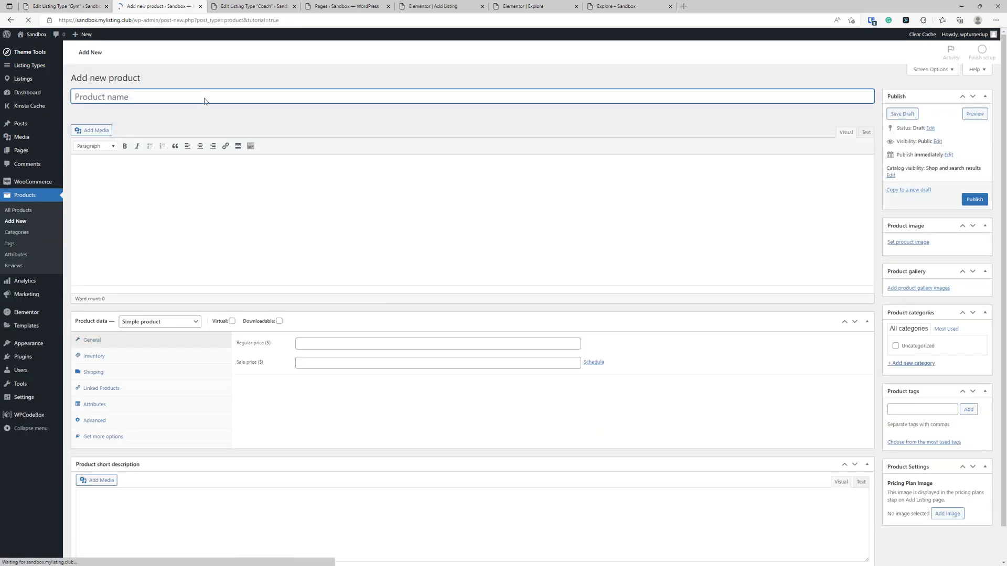
left_click(211, 97)
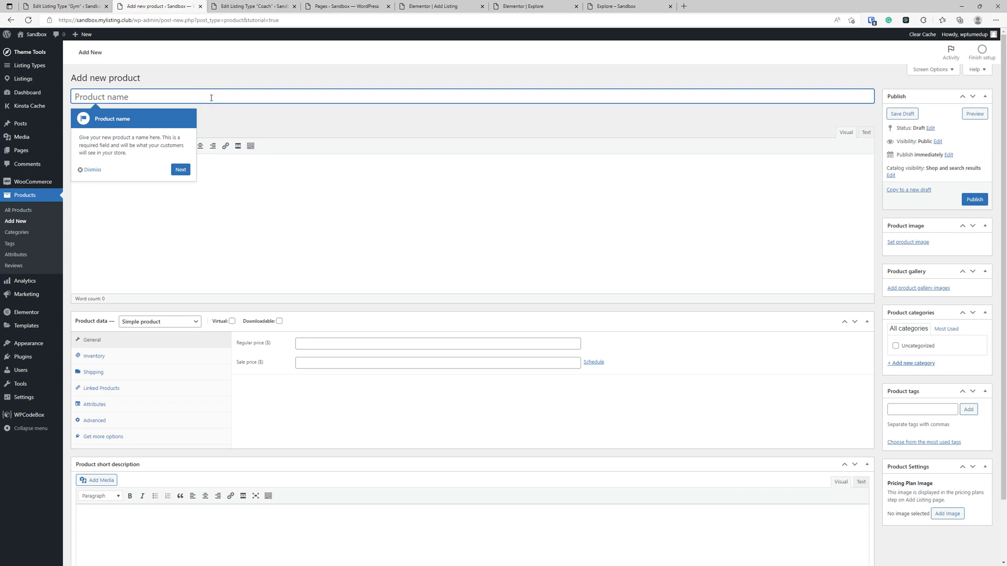
type("Lilsti")
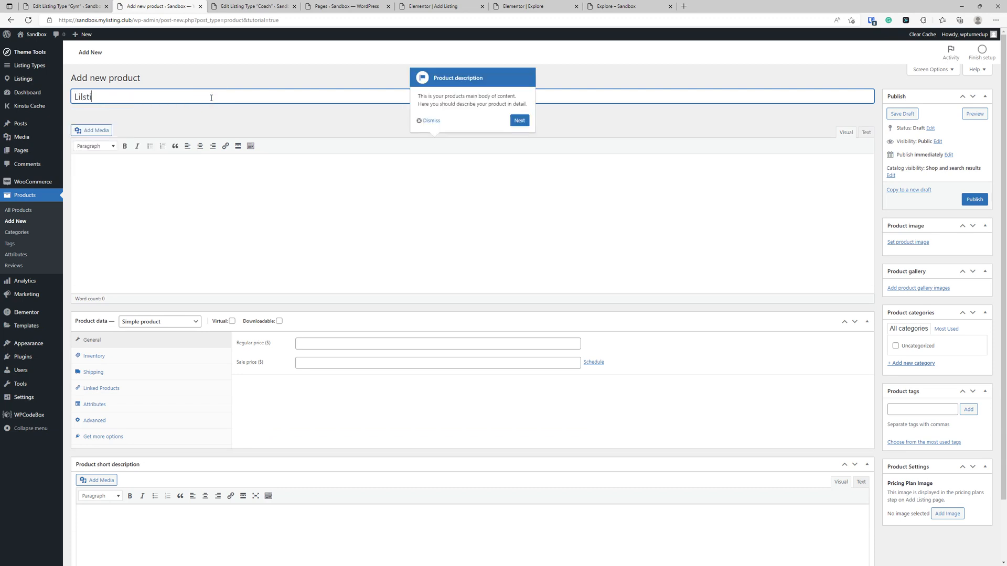
type("nsting Sup")
type("ription 1")
left_click(173, 322)
left_click(161, 397)
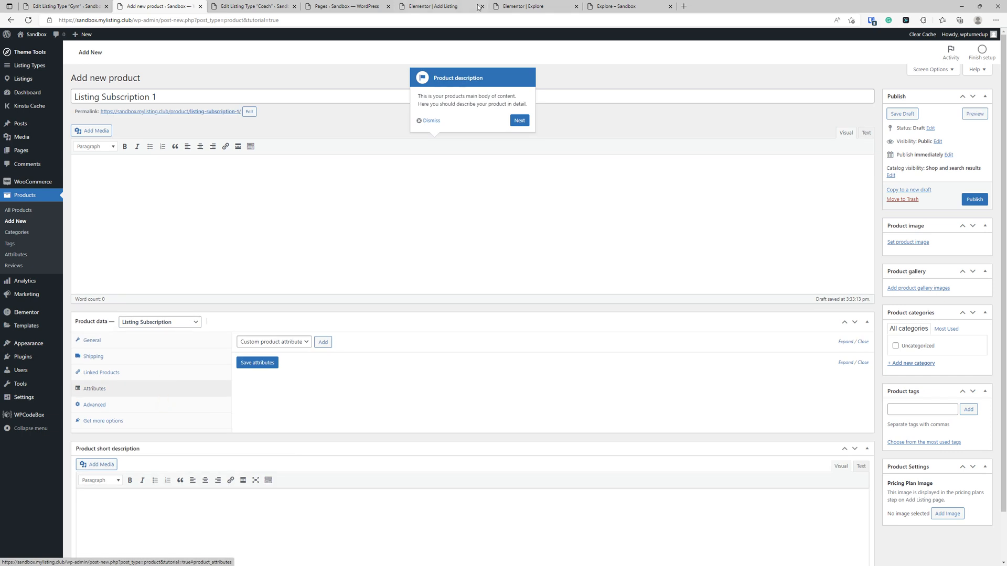
left_click(432, 121)
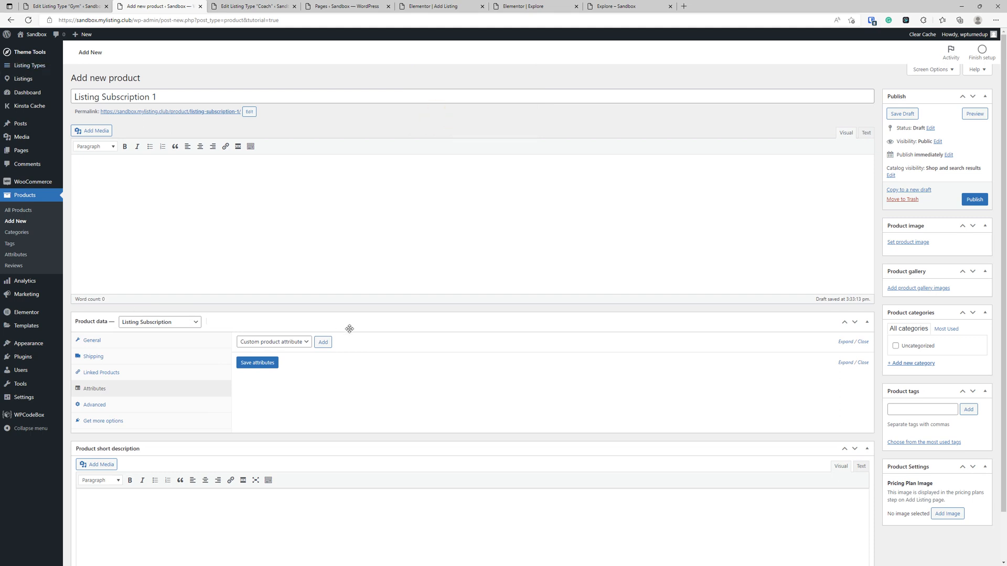
- Switch the product type to Listing Package and back to Listing Subscription to bring up the subscription pricing fields
left_click(153, 323)
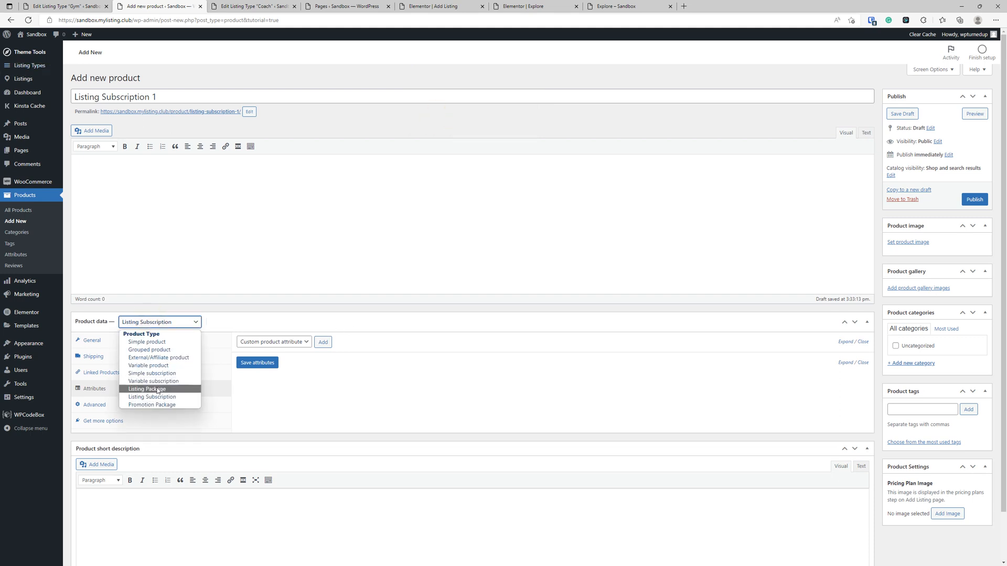
left_click(156, 388)
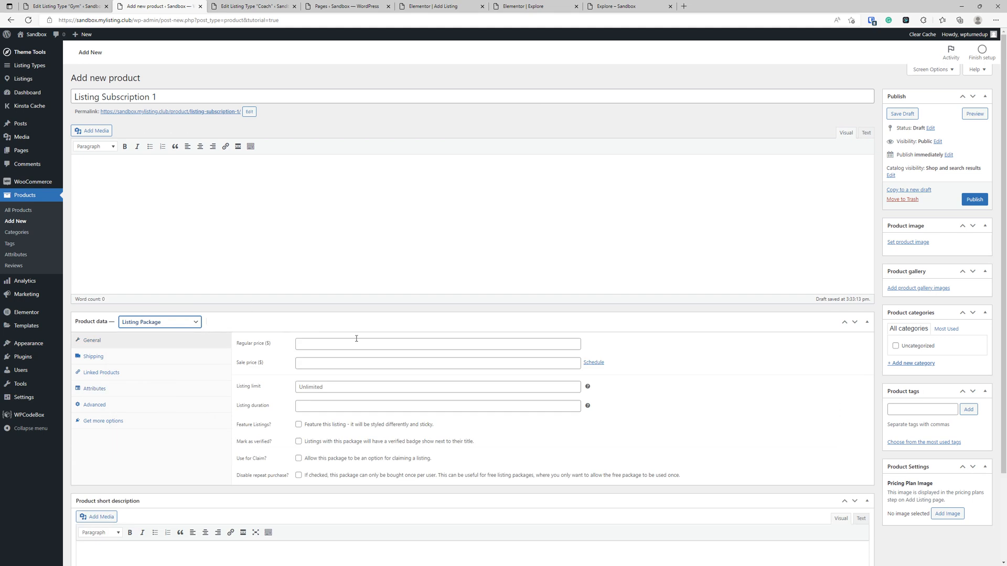
left_click(152, 323)
left_click(157, 326)
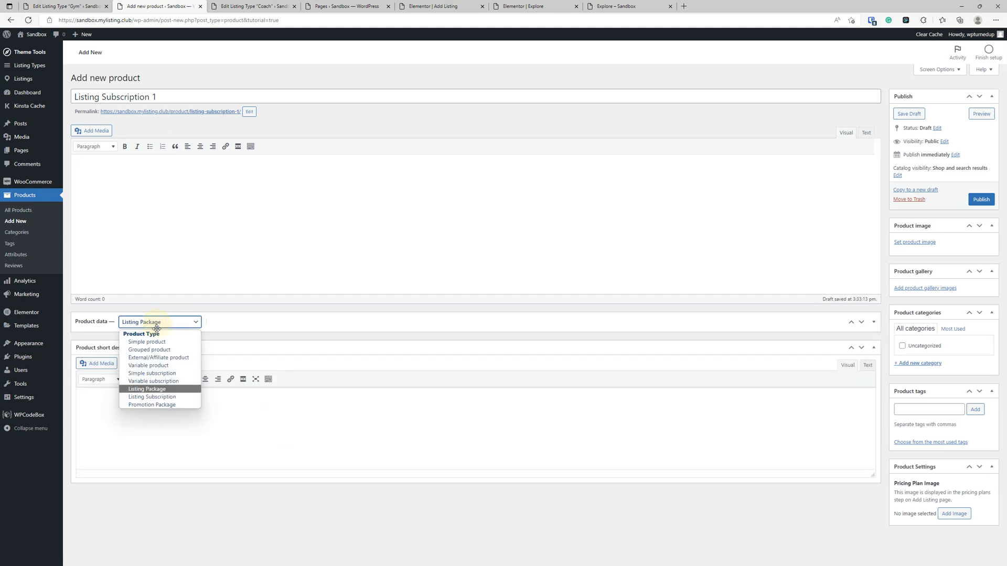
left_click(154, 396)
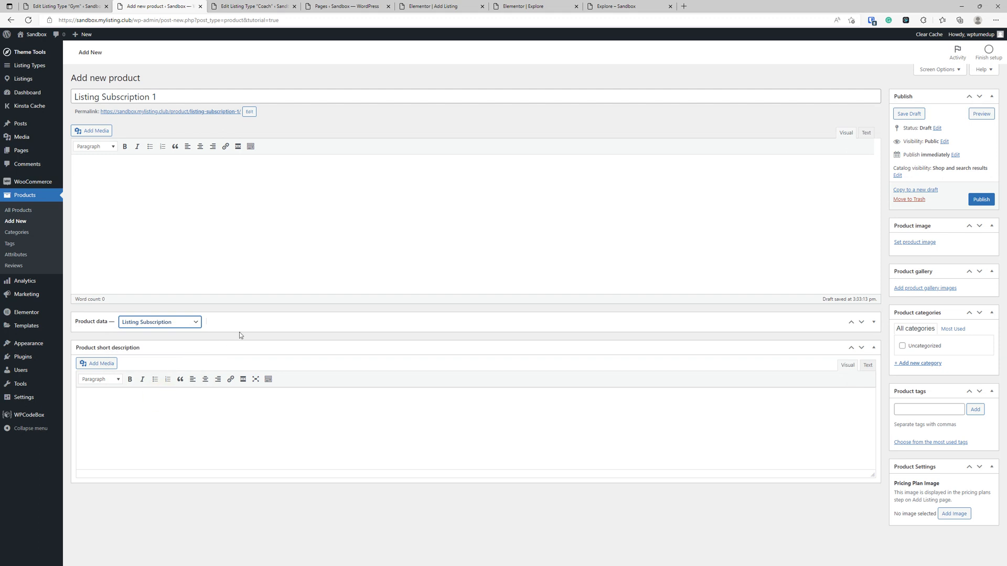
left_click(242, 322)
- Rename the product to "Listing Subscription Basic" and regenerate its permalink slug from the new name
left_click(329, 348)
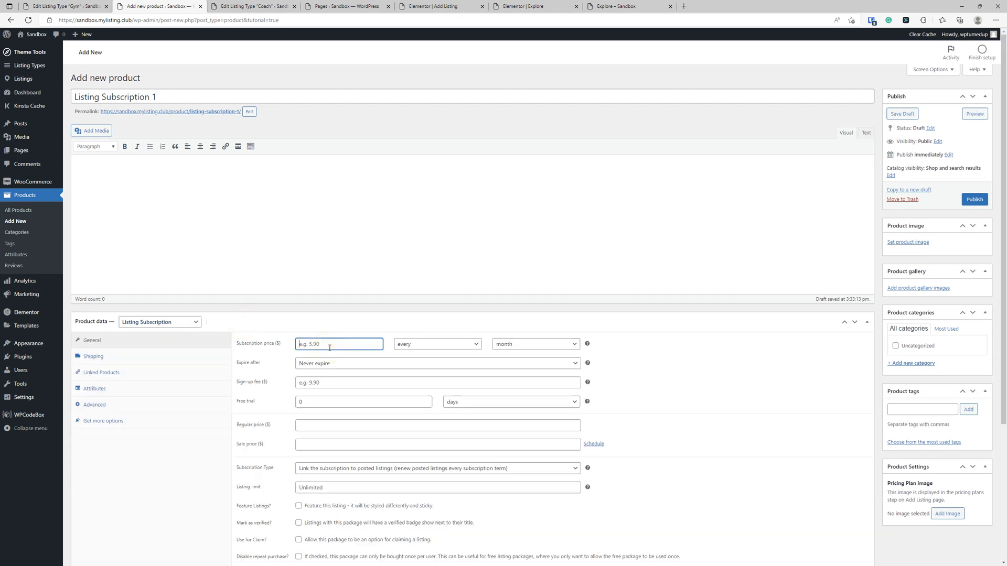
double_click(154, 97)
type("Basic")
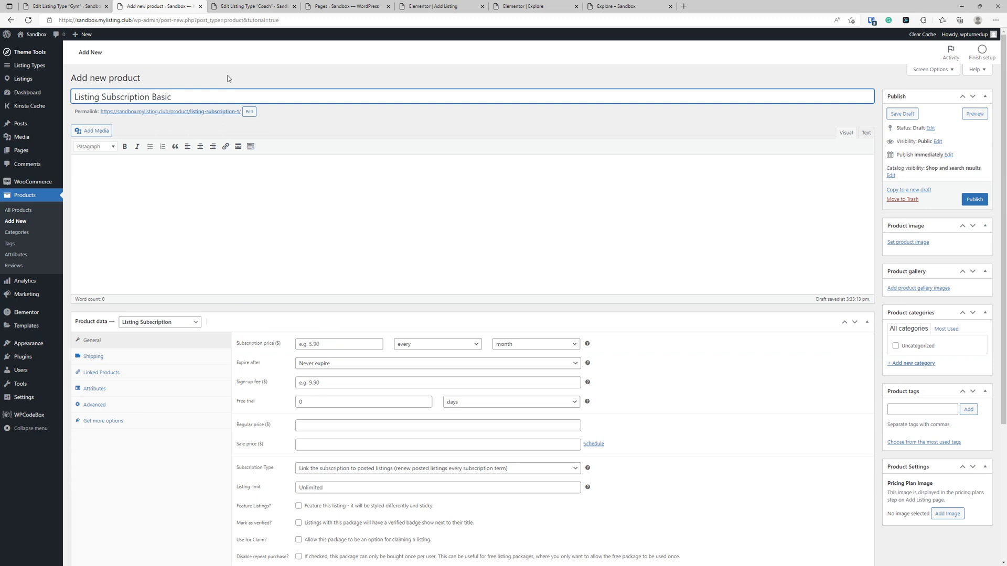
left_click(248, 112)
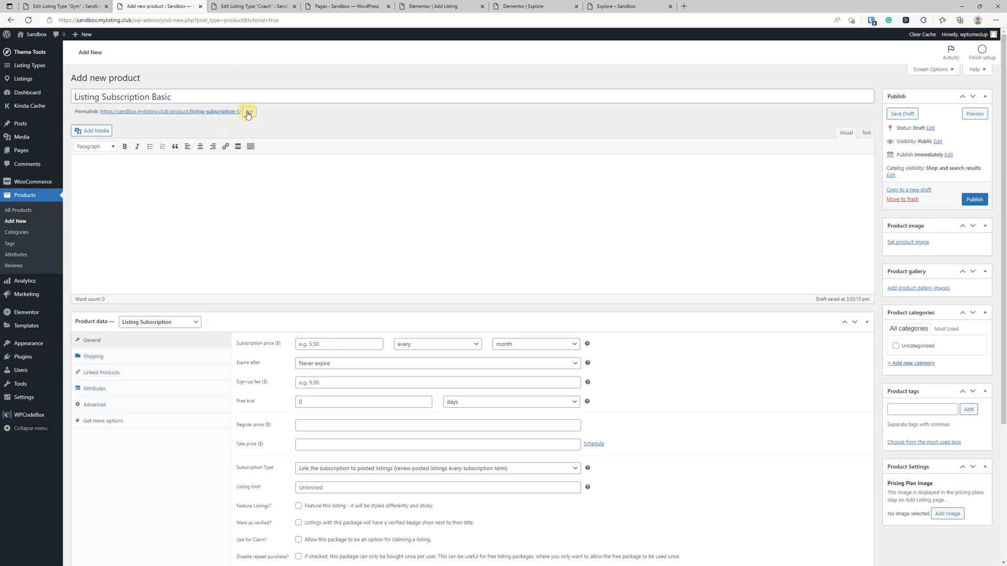
triple_click(242, 112)
key("BackSpace")
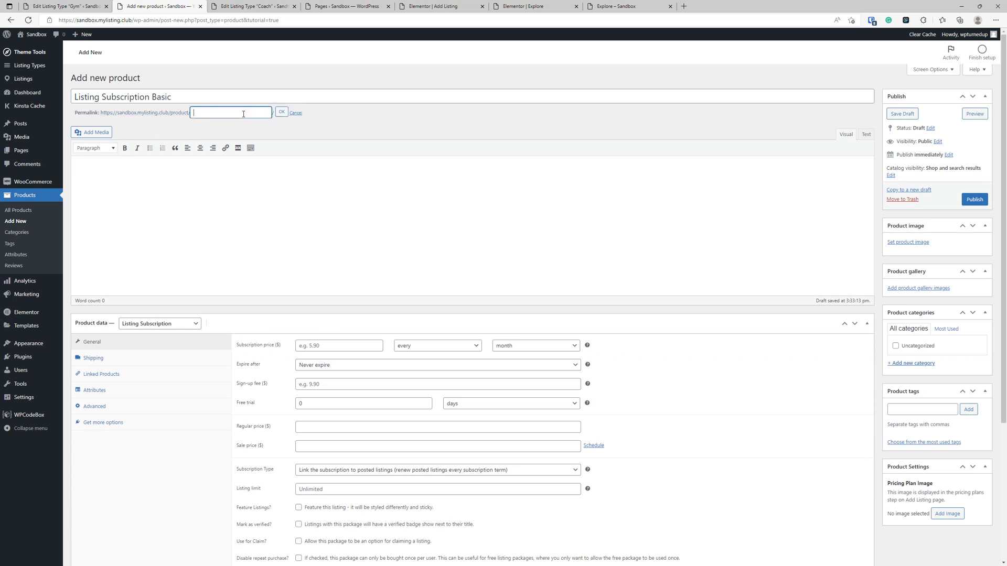
left_click(281, 113)
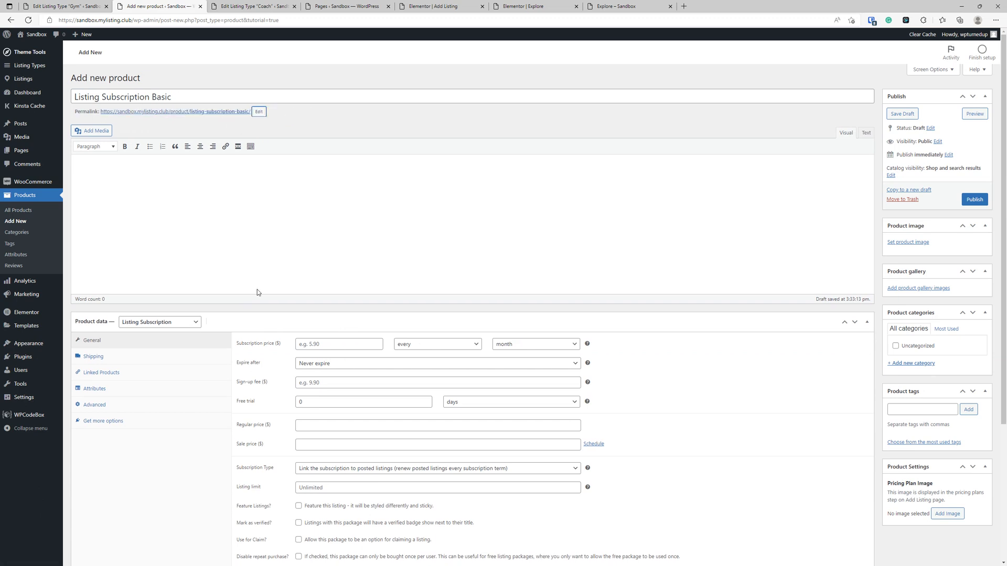
- Set the subscription price to 0 and publish the Listing Subscription Basic product
left_click(336, 342)
type("0")
scroll(490, 348, "down", 2)
scroll(490, 349, "up", 2)
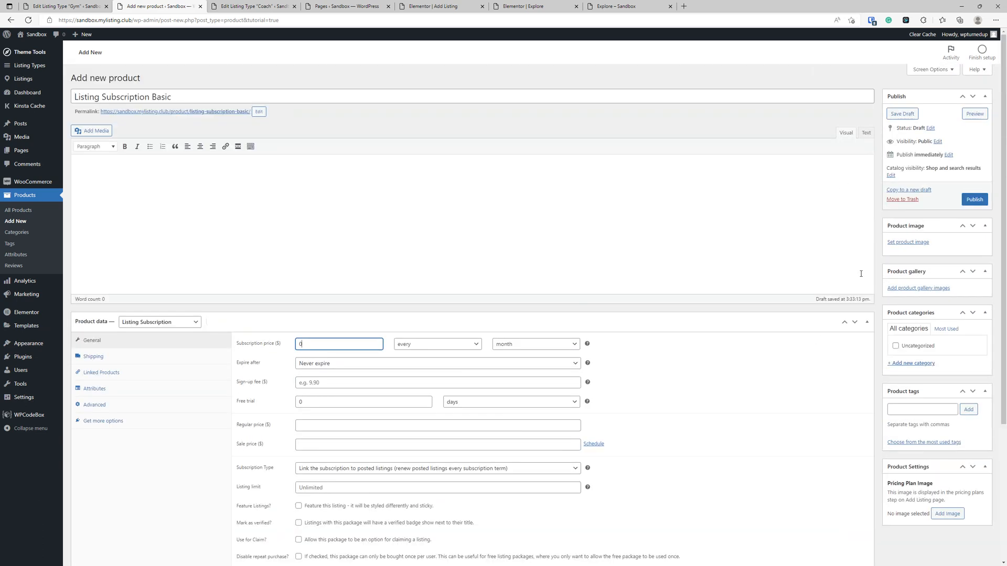
left_click(974, 199)
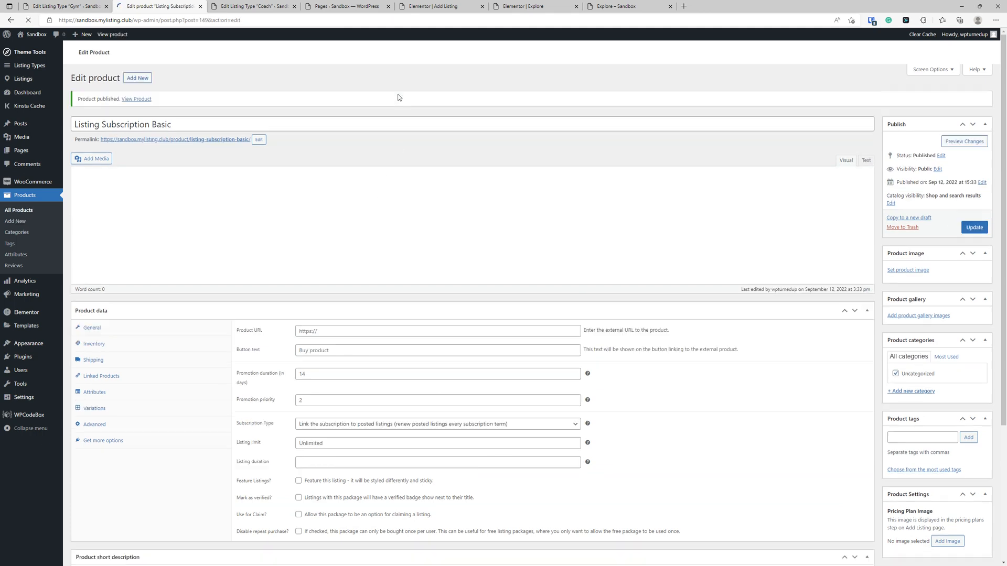
left_click(134, 120)
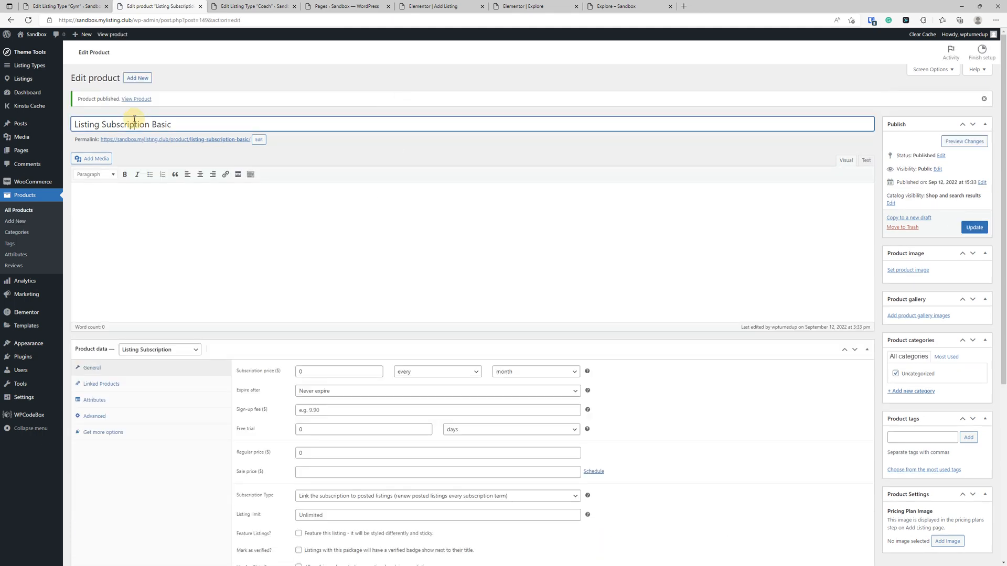
- Add a new product titled "Listing Subscription Premium", reusing the title of the Listing Subscription Basic product
triple_click(134, 119)
right_click(134, 120)
left_click(152, 157)
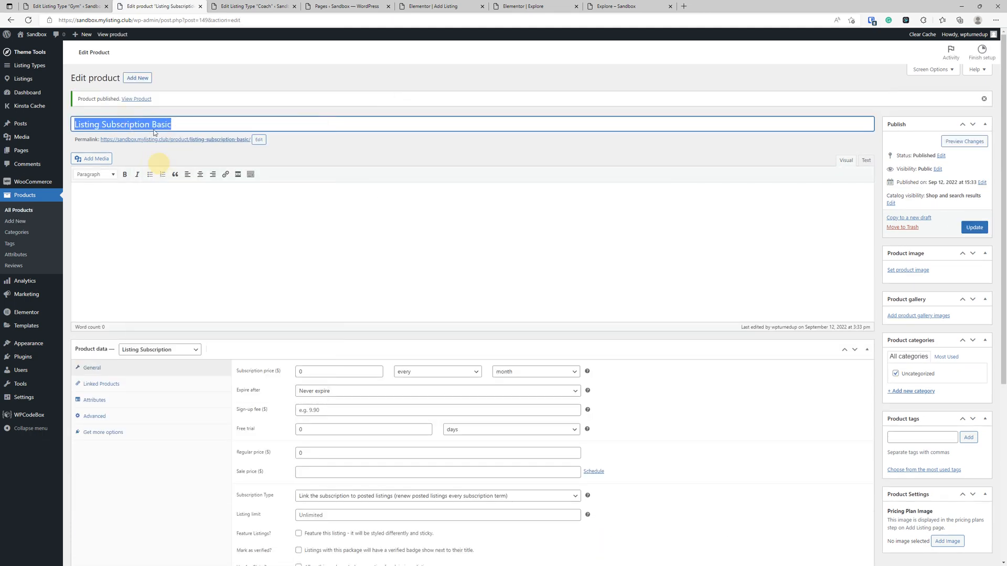
left_click(137, 79)
left_click(141, 98)
key("ctrl+v")
double_click(162, 97)
type("Premium")
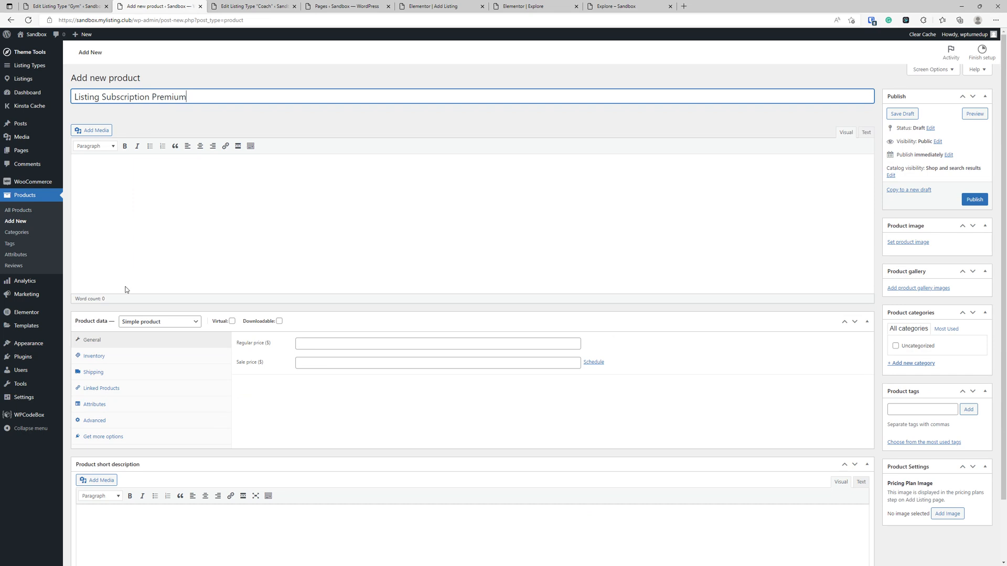
- Set the Premium product's type to Listing Subscription with a subscription price of 5, and publish it
left_click(142, 322)
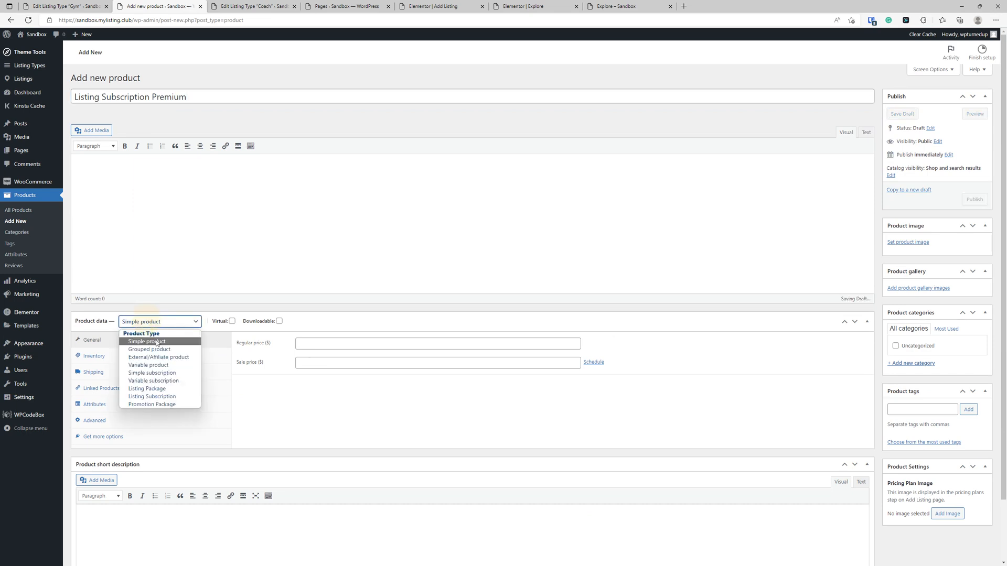
left_click(162, 396)
left_click(320, 345)
type("5")
left_click(974, 200)
- Add another new product titled "Listing Subscription Business"
left_click(174, 124)
left_click(138, 78)
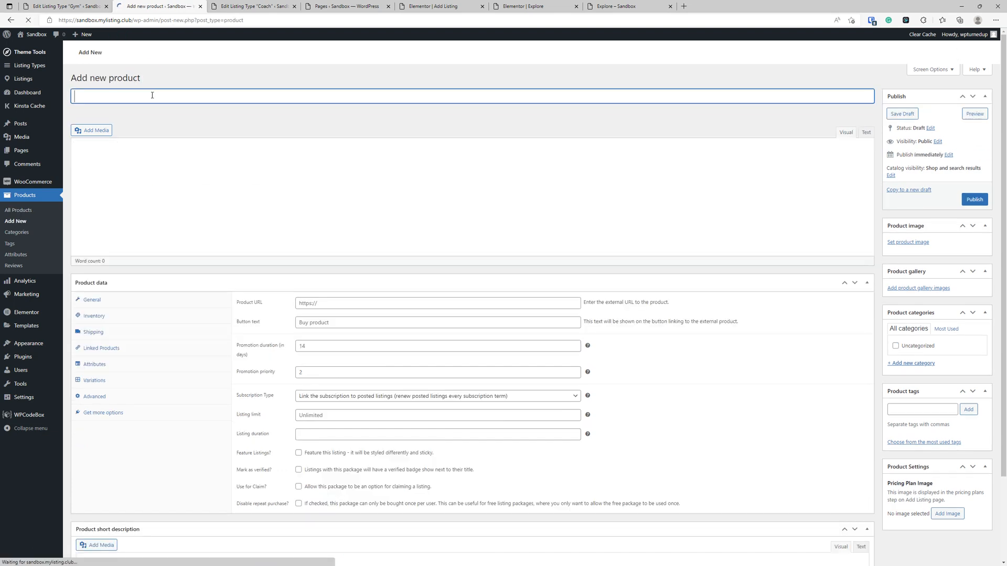
type("Listing Subscription Basic")
double_click(154, 97)
type("Busines")
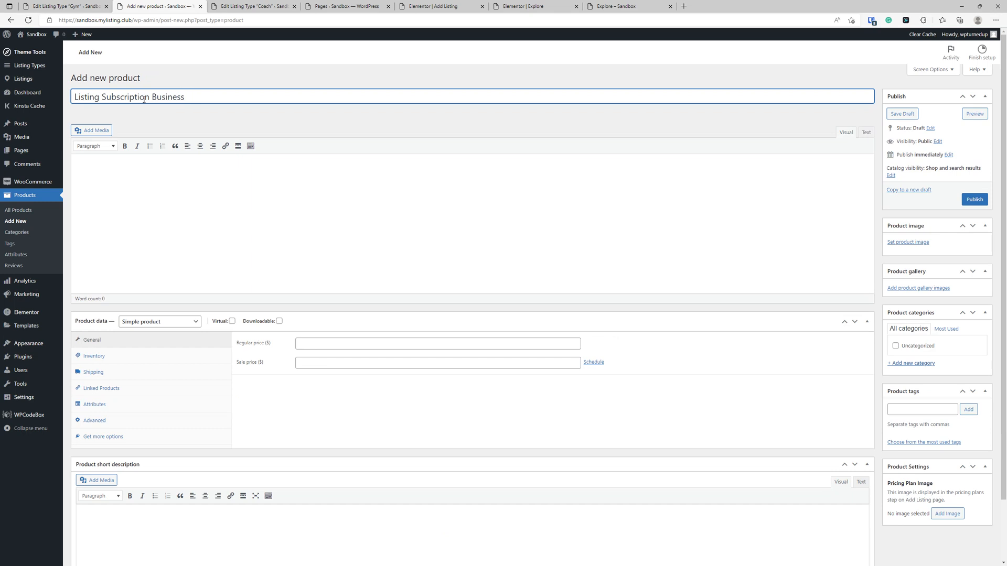
- Set the Business product's type to Listing Subscription with a subscription price of 10, and publish it
left_click(192, 321)
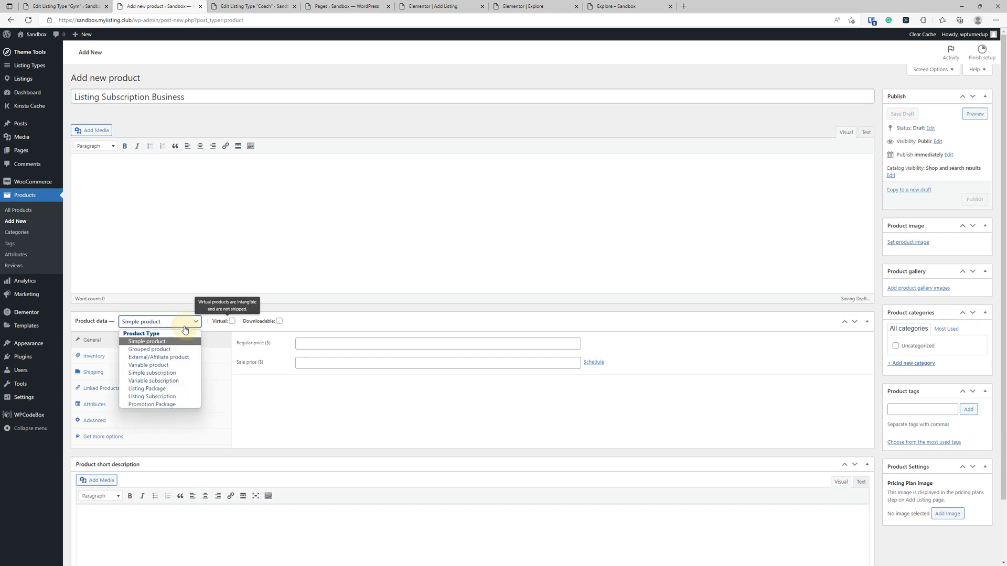
left_click(161, 397)
left_click(313, 343)
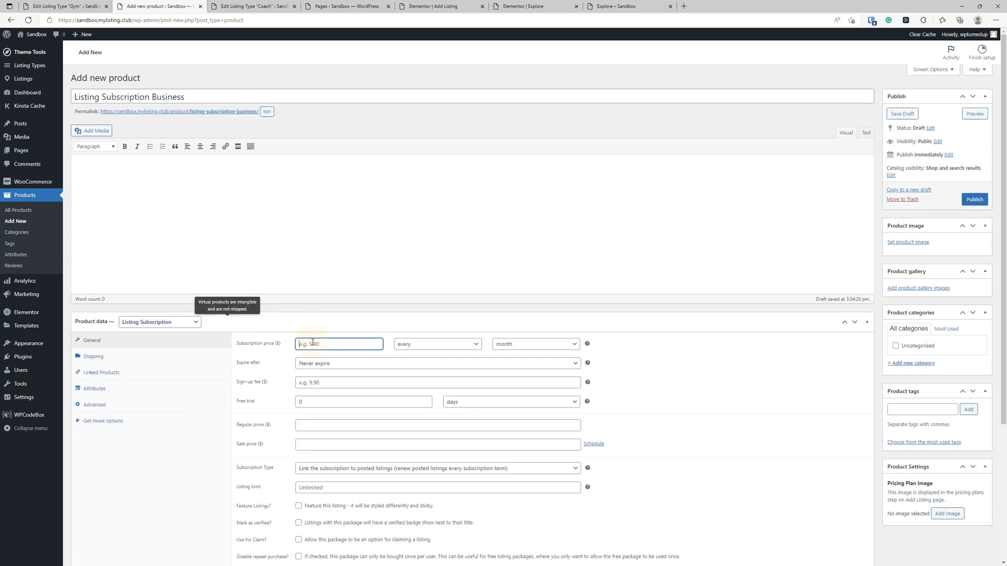
type("10")
left_click(974, 200)
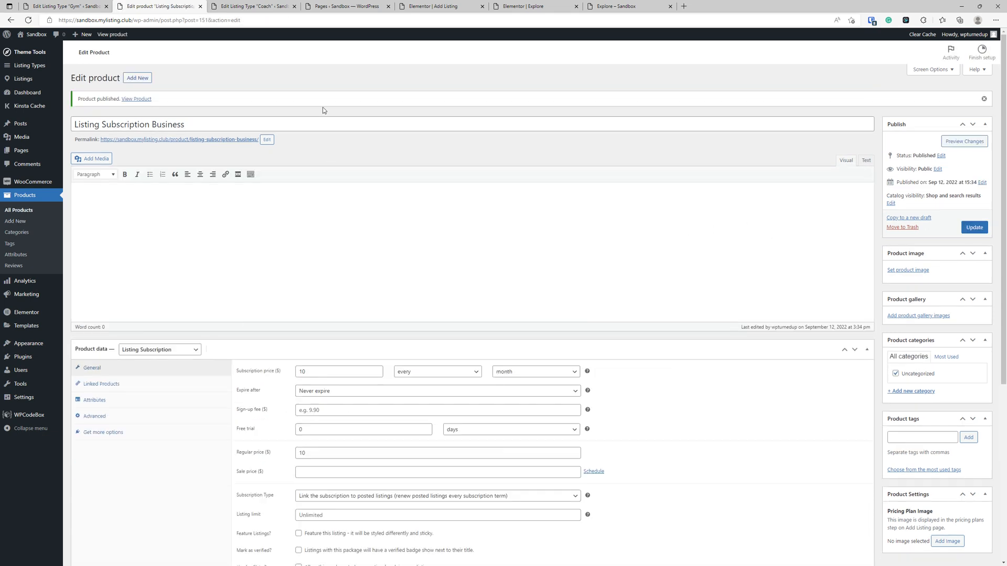
- Update the Coach listing type and show its paid listing packages settings with the available subscription products
left_click(270, 5)
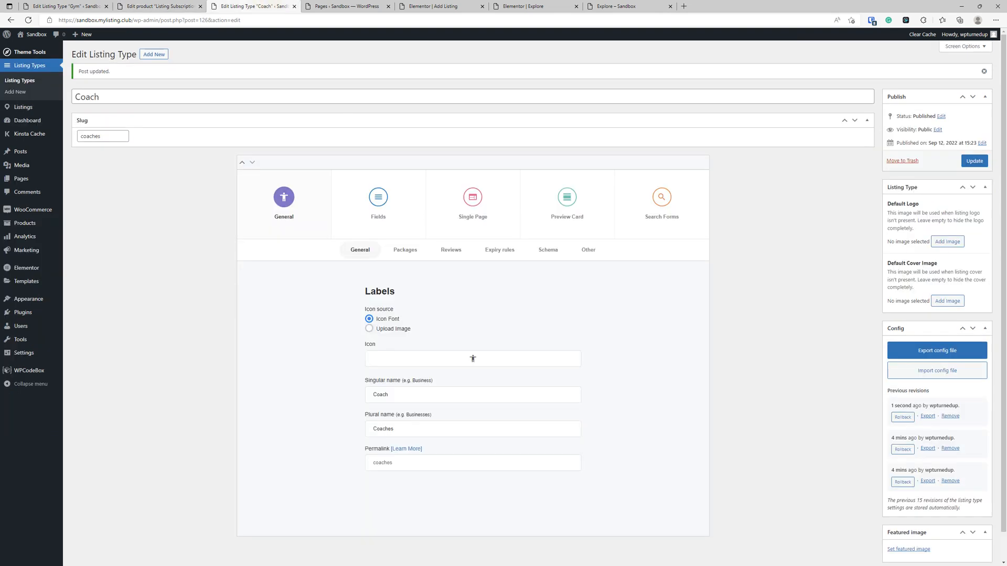
left_click(974, 161)
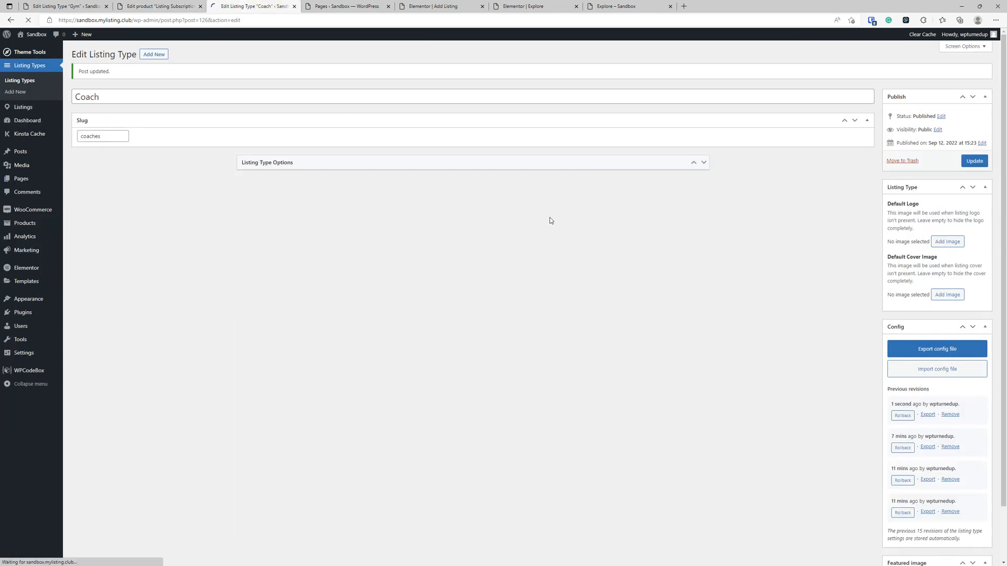
left_click(405, 250)
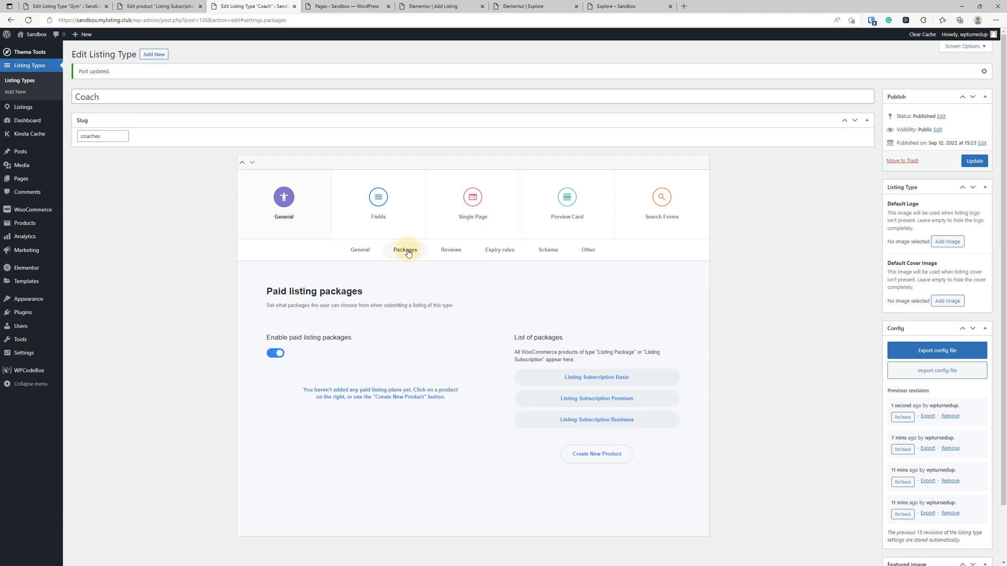
scroll(499, 326, "down", 1)
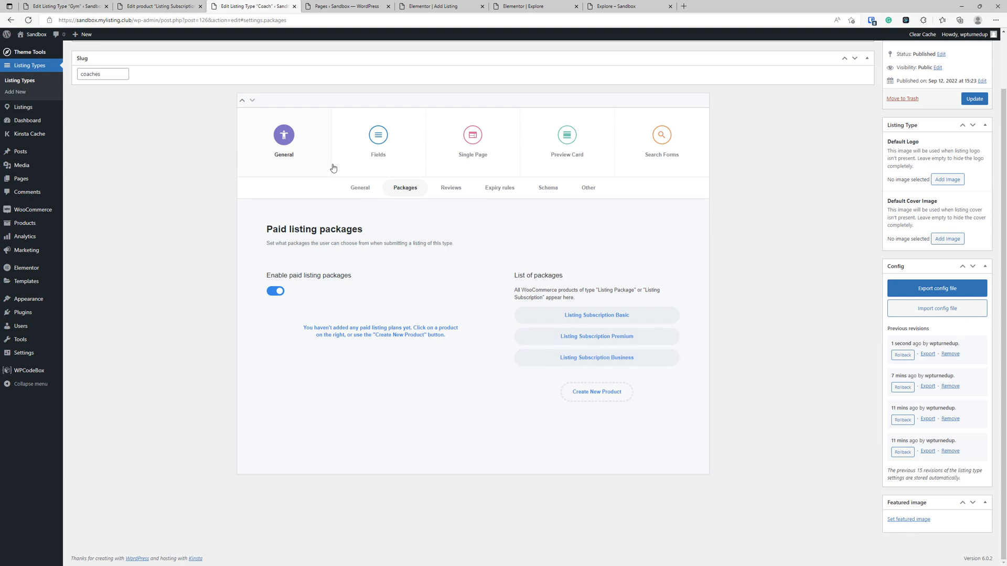
- Close the product editing page, update the Gym listing type and show its paid listing packages settings
left_click(158, 6)
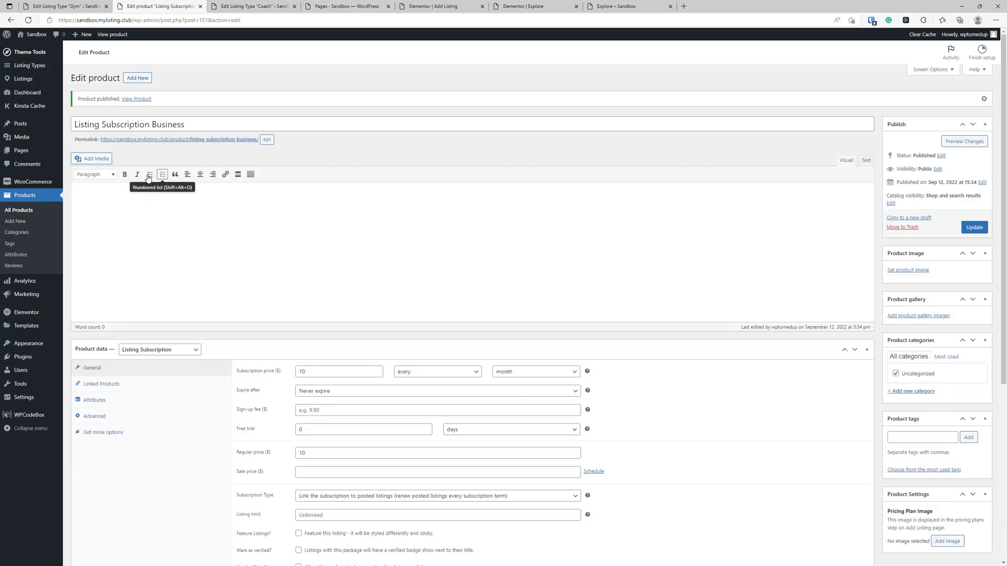
left_click(200, 6)
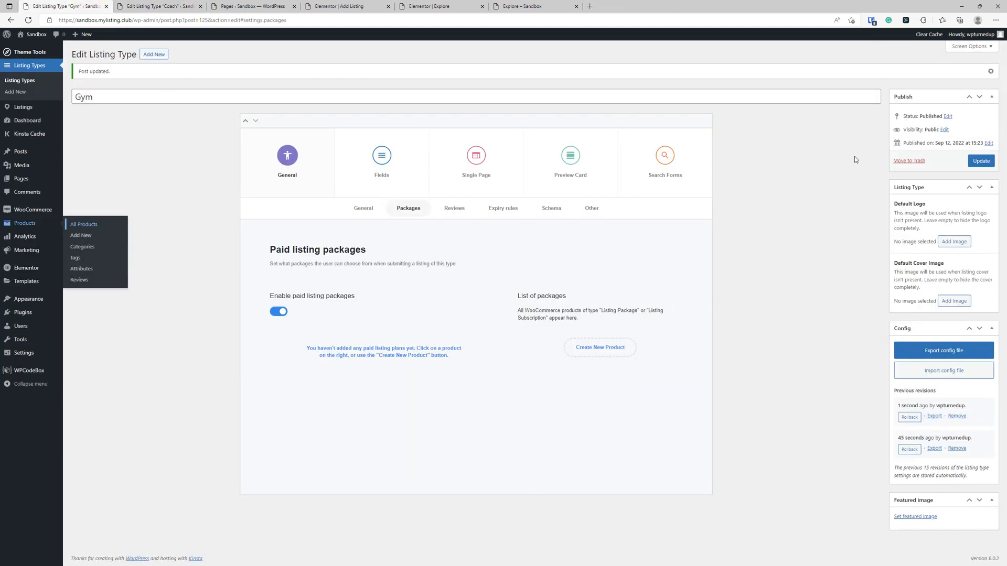
left_click(974, 164)
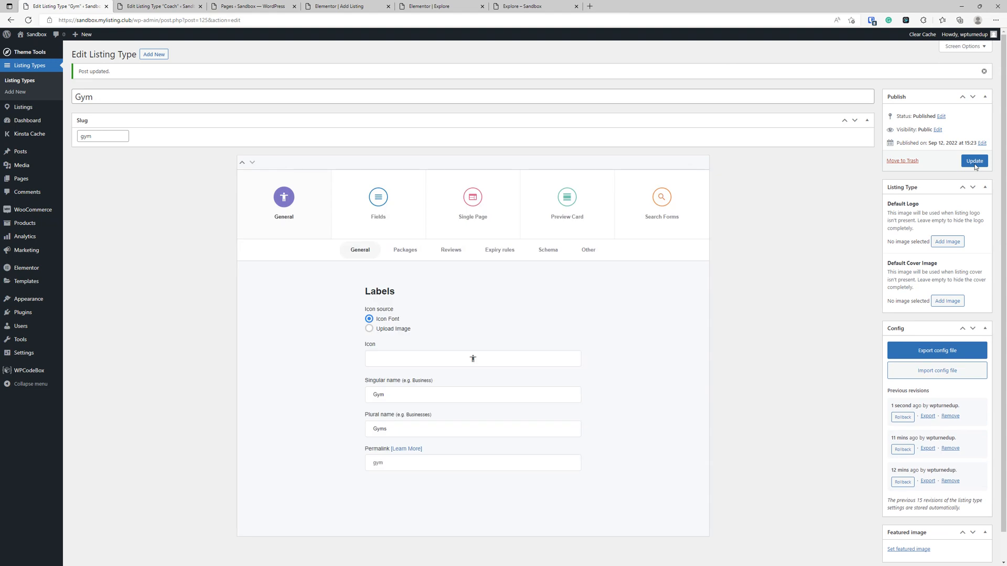
left_click(391, 256)
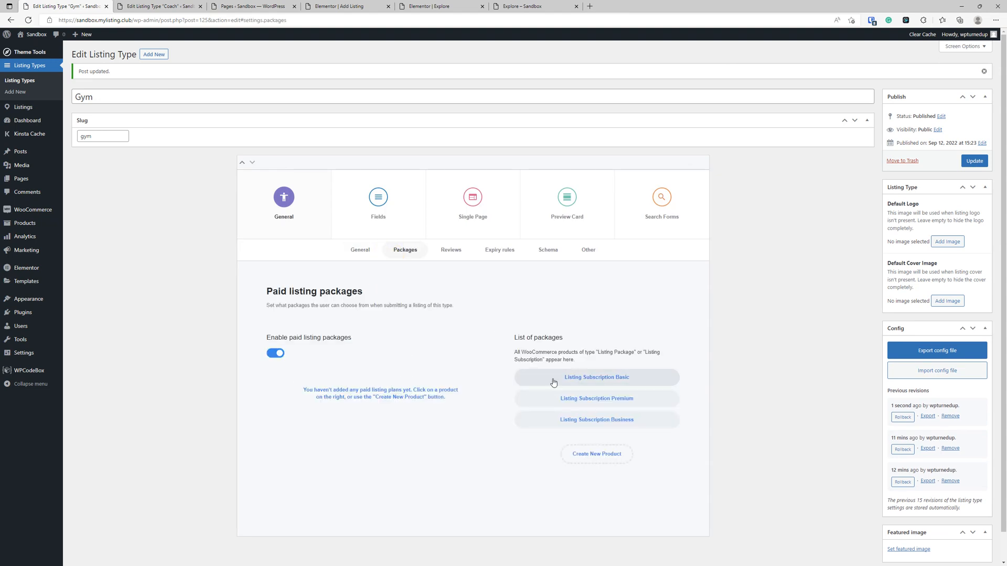
- Close the Explore page and its Elementor editor, and reload the Add Listing page in the Elementor editor
left_click(567, 4)
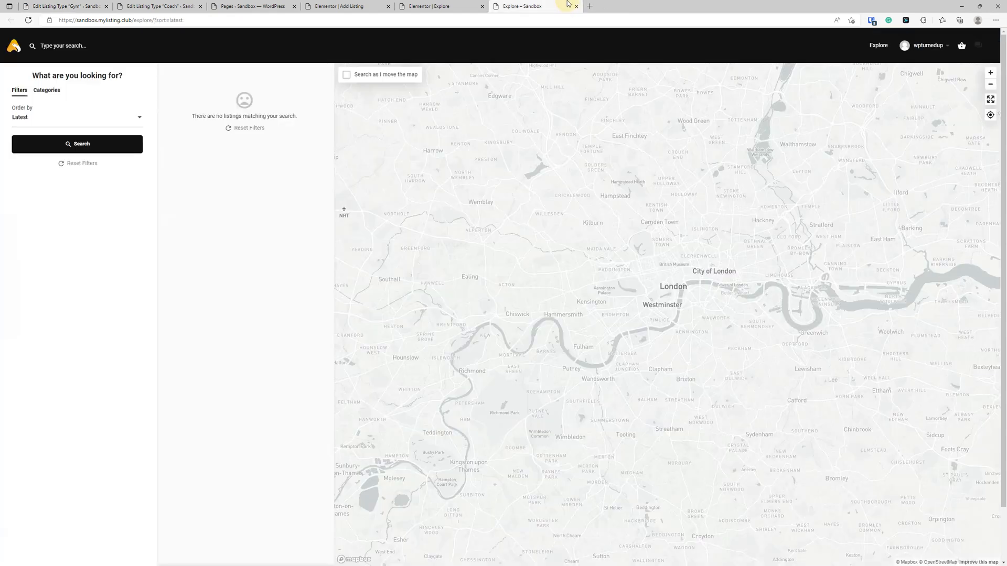
left_click(464, 6)
left_click(482, 6)
left_click(483, 6)
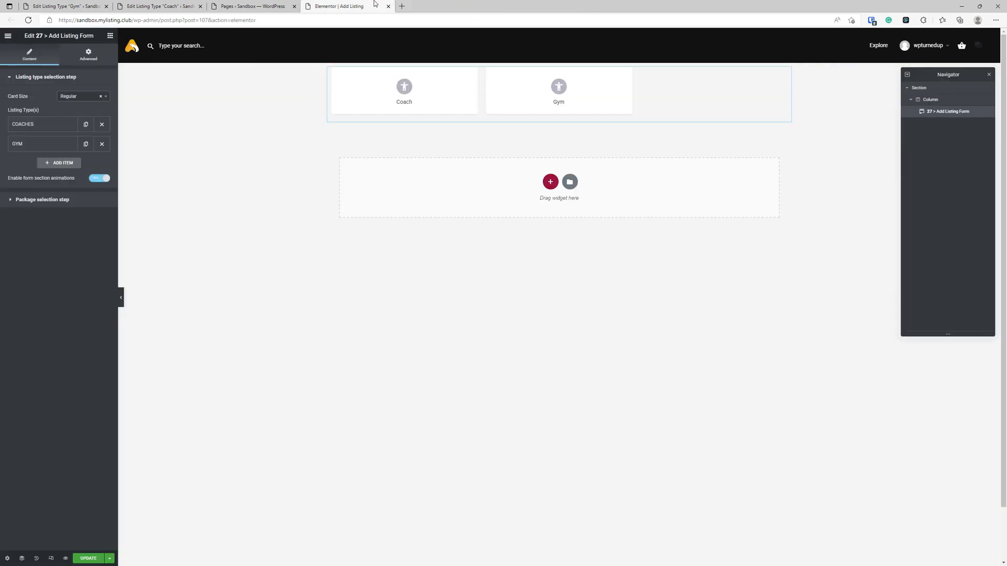
key("F5")
- Check the Coaches and Gym entries of the Add Listing Form widget and save the page
left_click(531, 64)
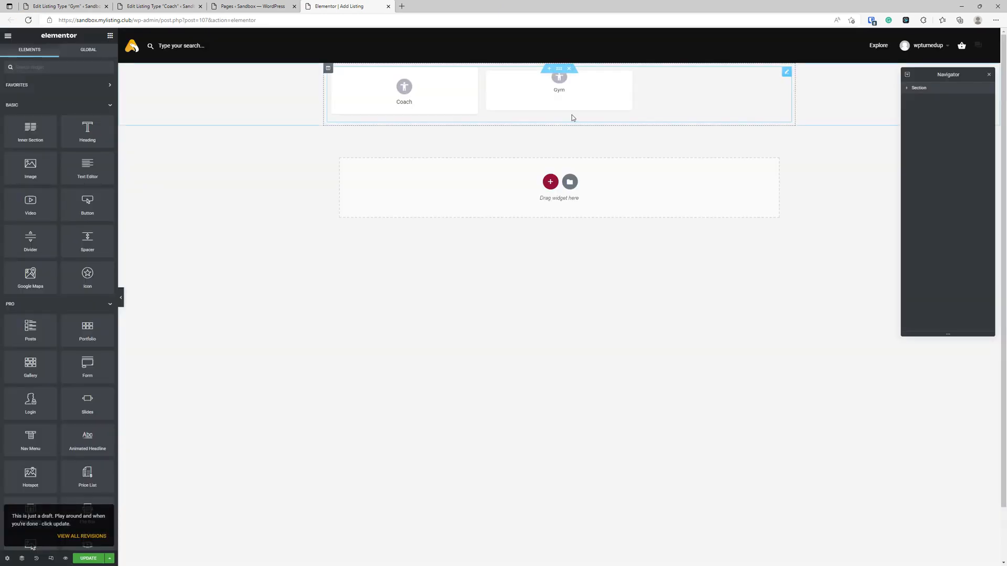
left_click(635, 107)
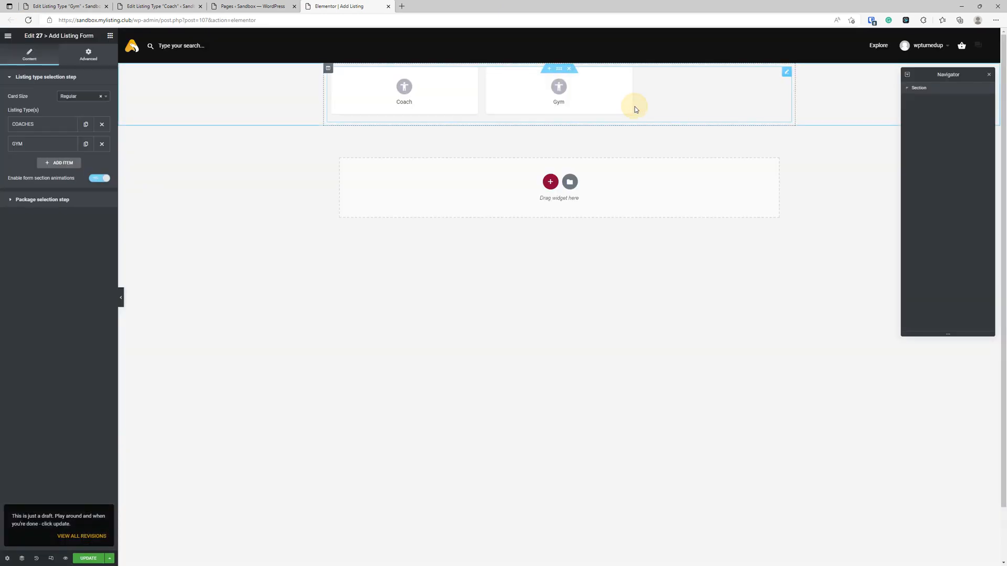
left_click(57, 126)
left_click(56, 125)
left_click(54, 143)
left_click(54, 141)
left_click(222, 278)
key("ctrl+s")
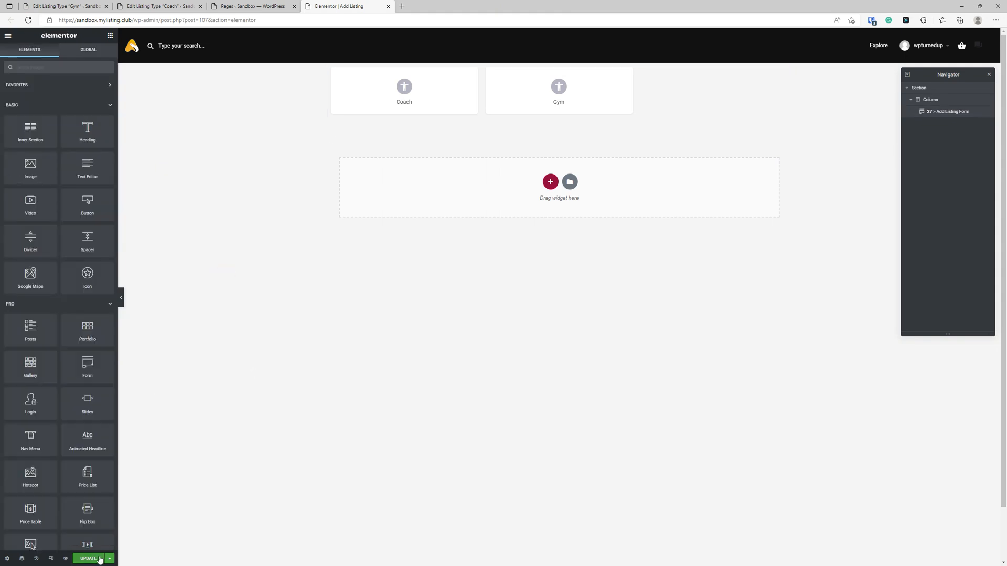
- View the live Add Listing page in a new tab and choose the Coach listing type to show its packages
left_click(257, 6)
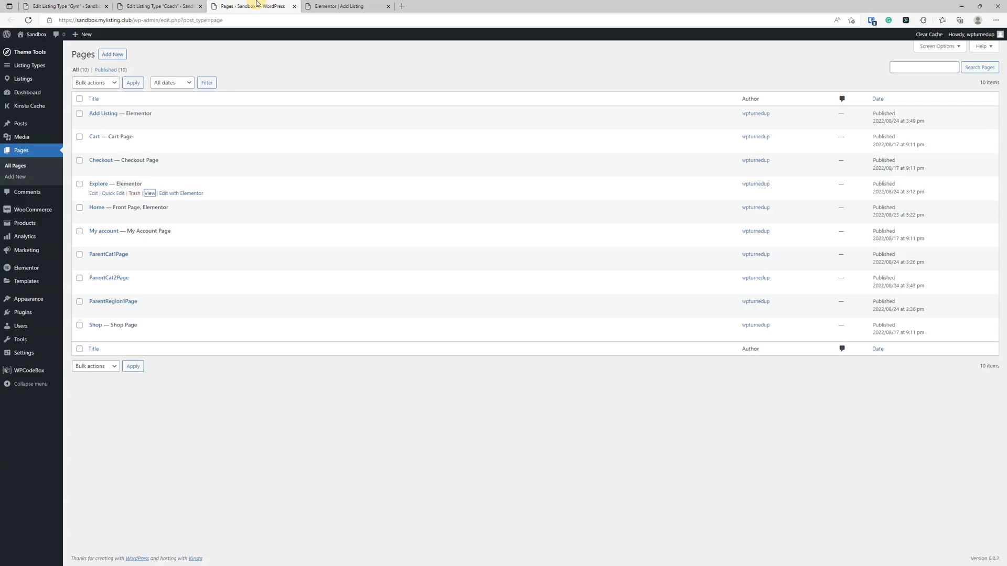
right_click(150, 124)
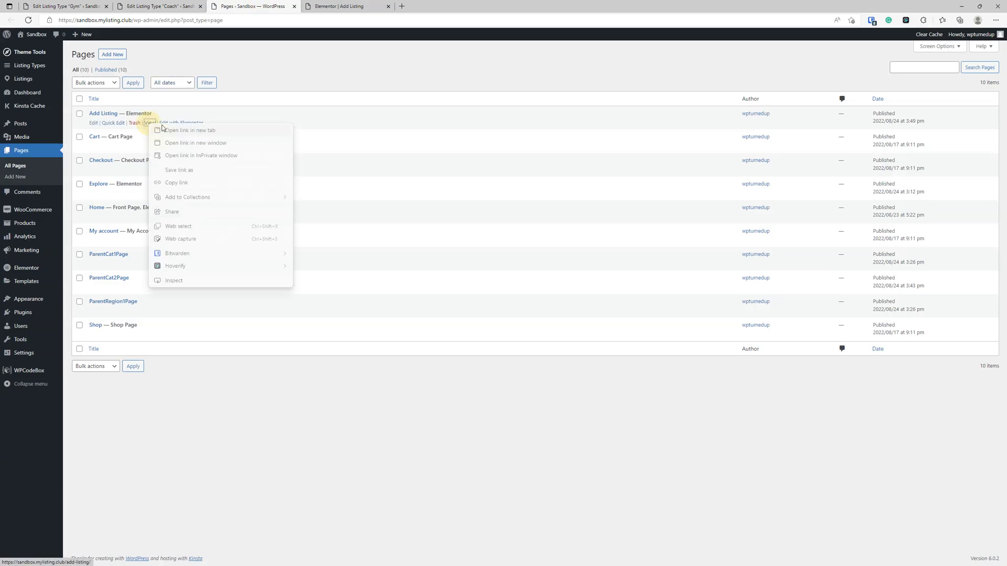
left_click(181, 130)
left_click_drag(326, 6, 457, 5)
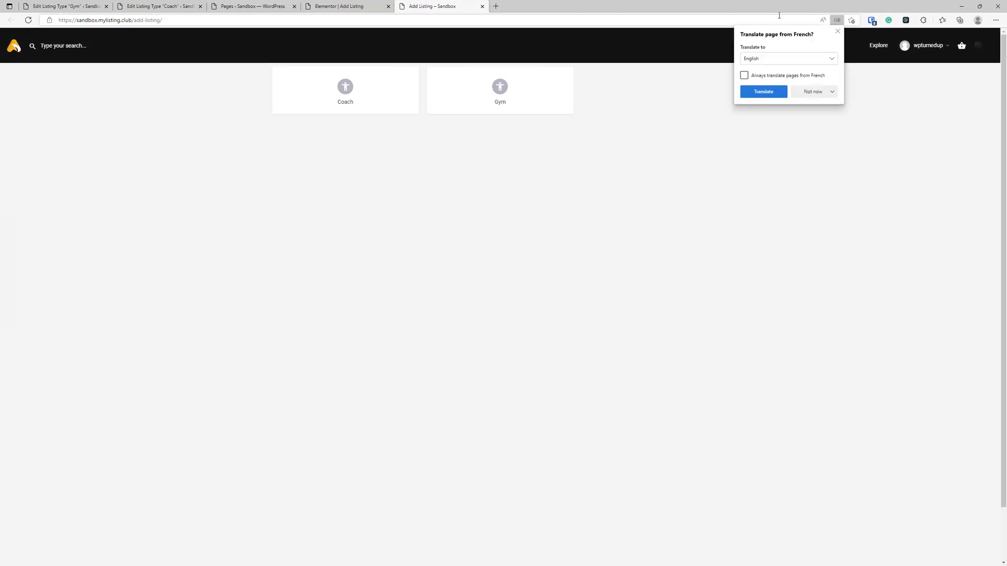
left_click(838, 31)
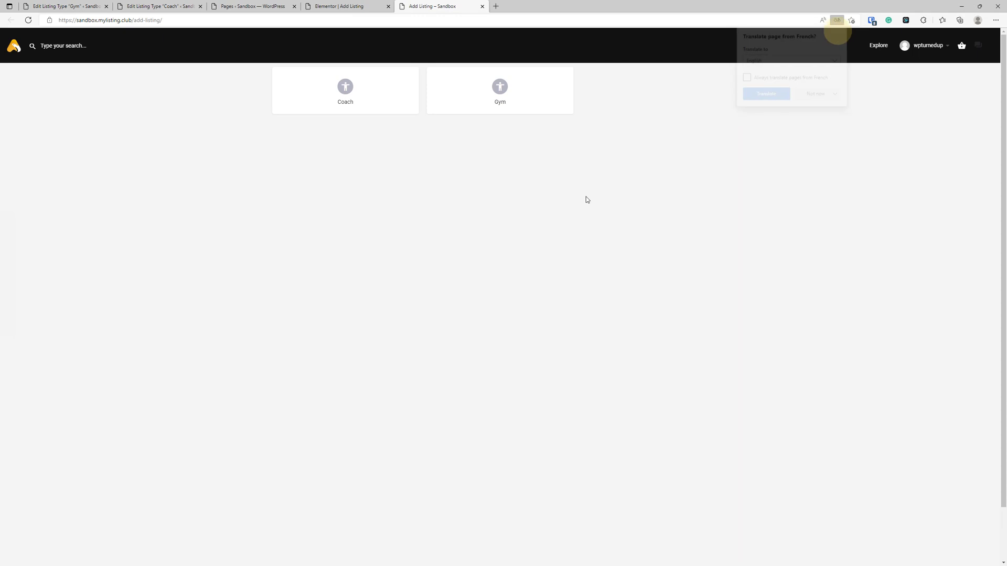
left_click(384, 102)
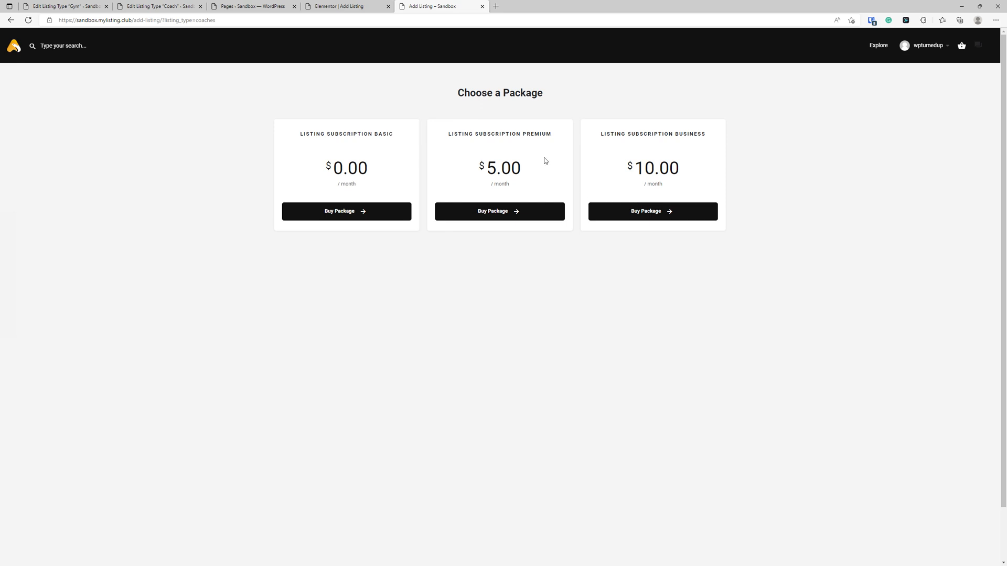
left_click(770, 194)
- Open the Products list in a new first tab and duplicate the Listing Subscription Business product
left_click(158, 6)
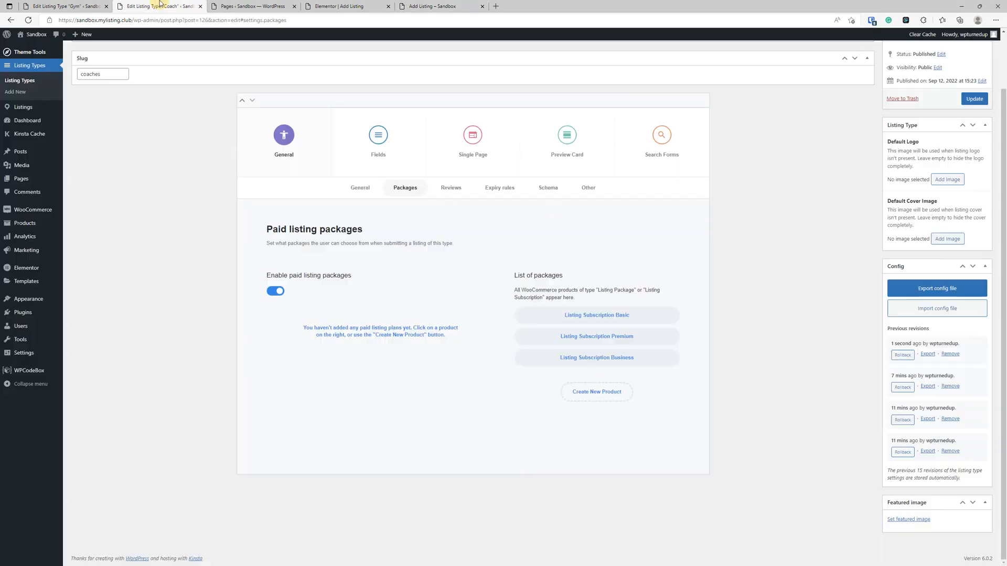
left_click(66, 6)
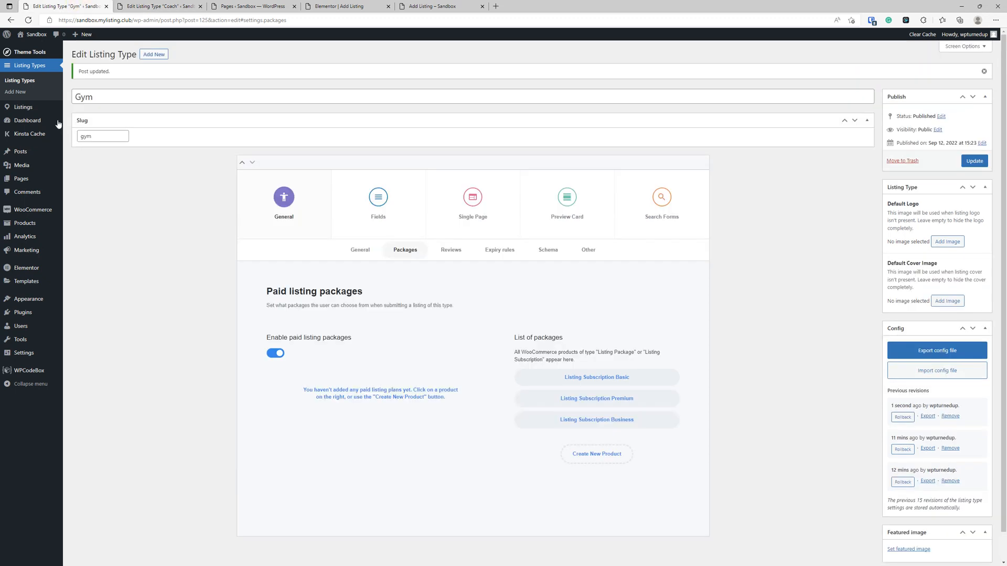
right_click(42, 223)
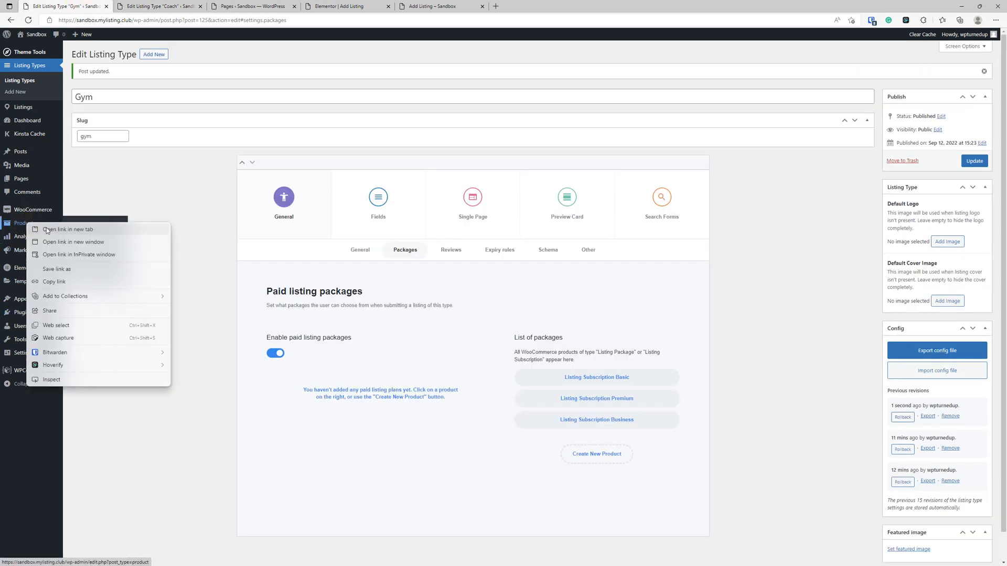
left_click(78, 230)
left_click_drag(138, 4, 52, 6)
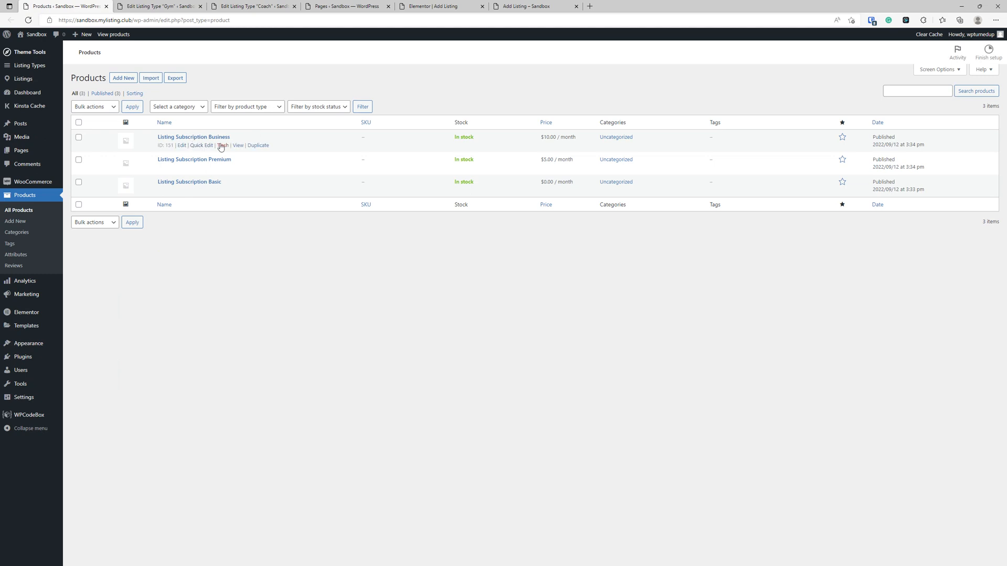
left_click(257, 146)
- Rename the duplicated product to "Listing Subscription Business - Gym" and regenerate its permalink slug from the new name
left_click_drag(184, 96, 243, 96)
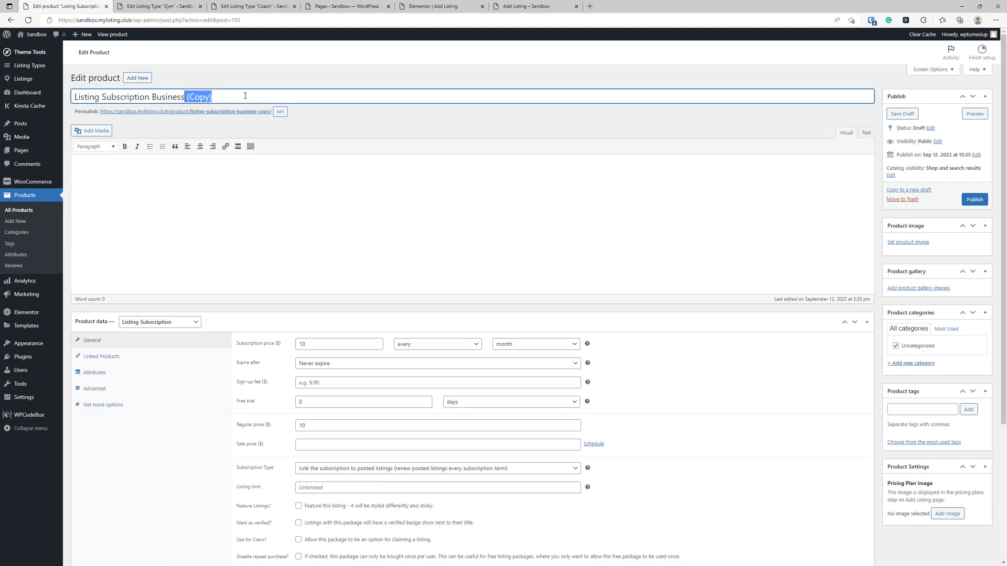
key("BackSpace")
type("- Gyms")
left_click(279, 111)
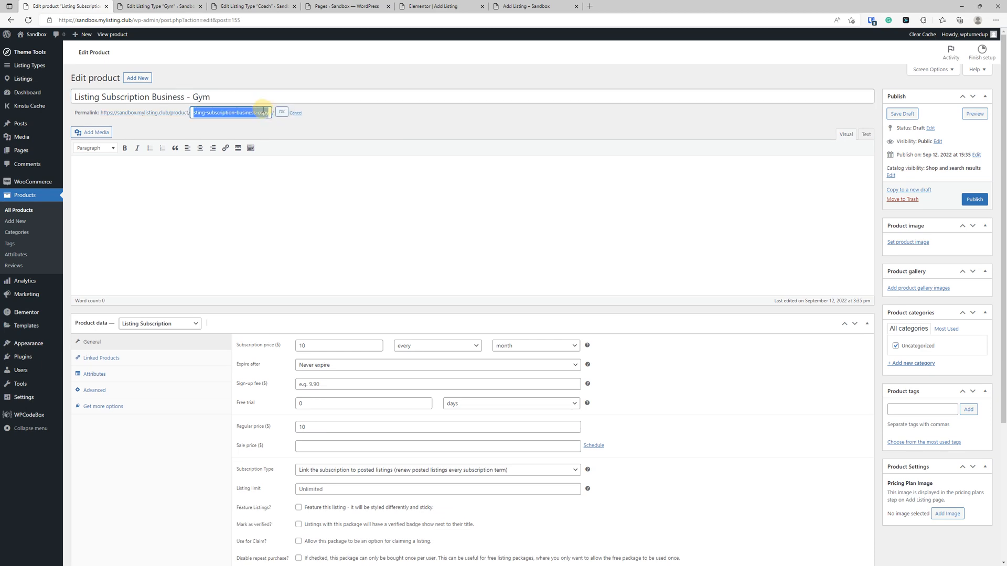
key("BackSpace")
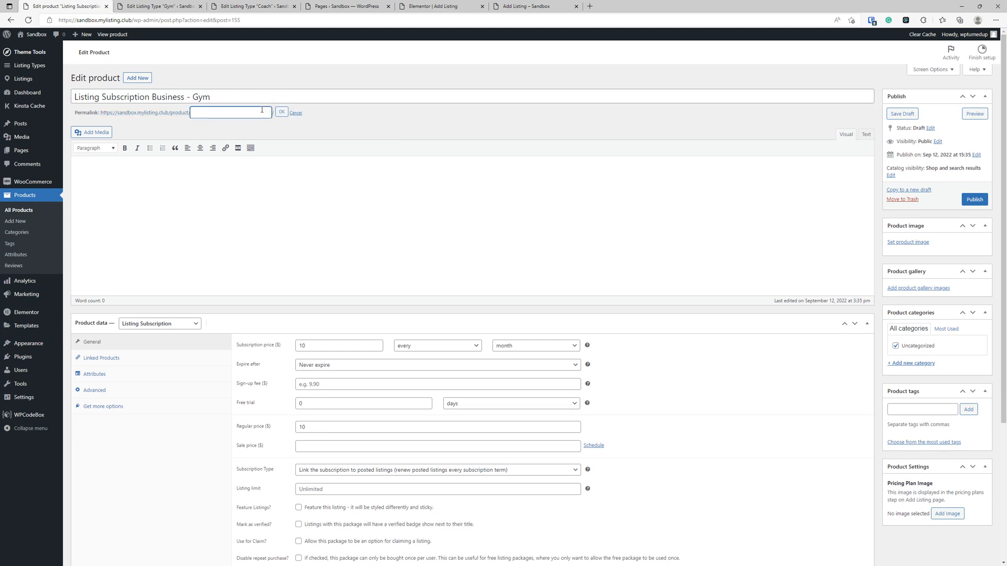
left_click(281, 113)
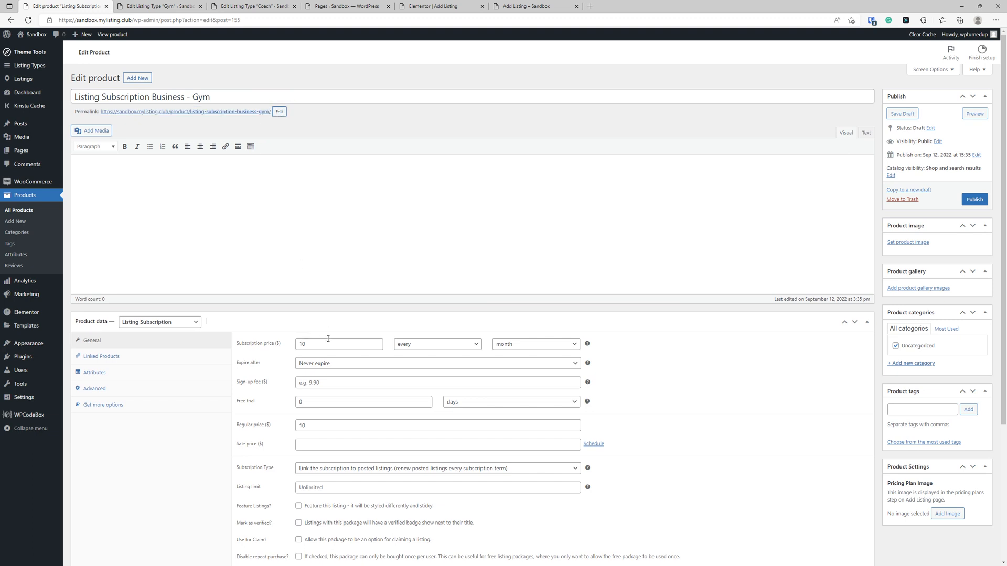
- Set the gym subscription product's listing limit to 1 and publish the product
left_click_drag(314, 265, 302, 265)
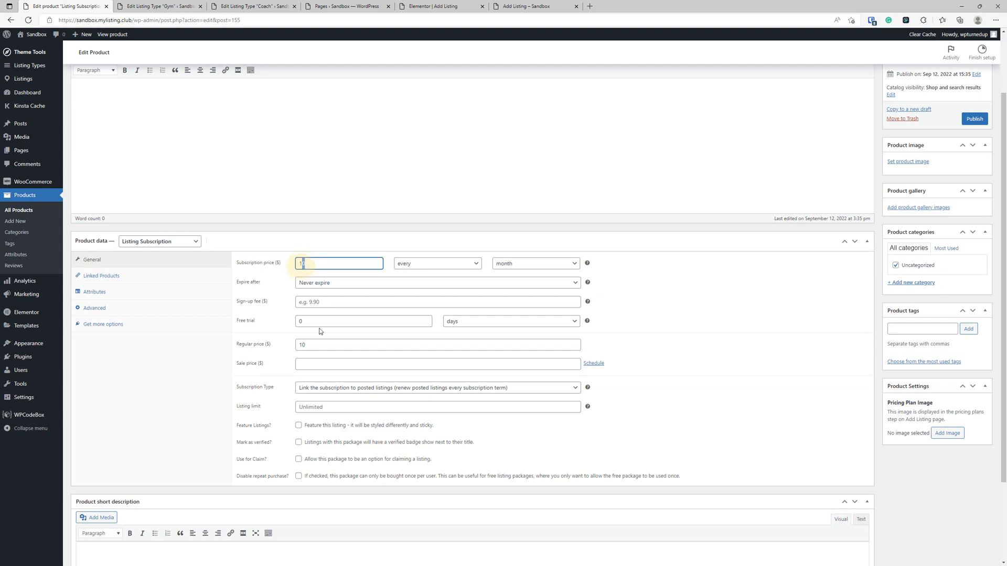
left_click(318, 406)
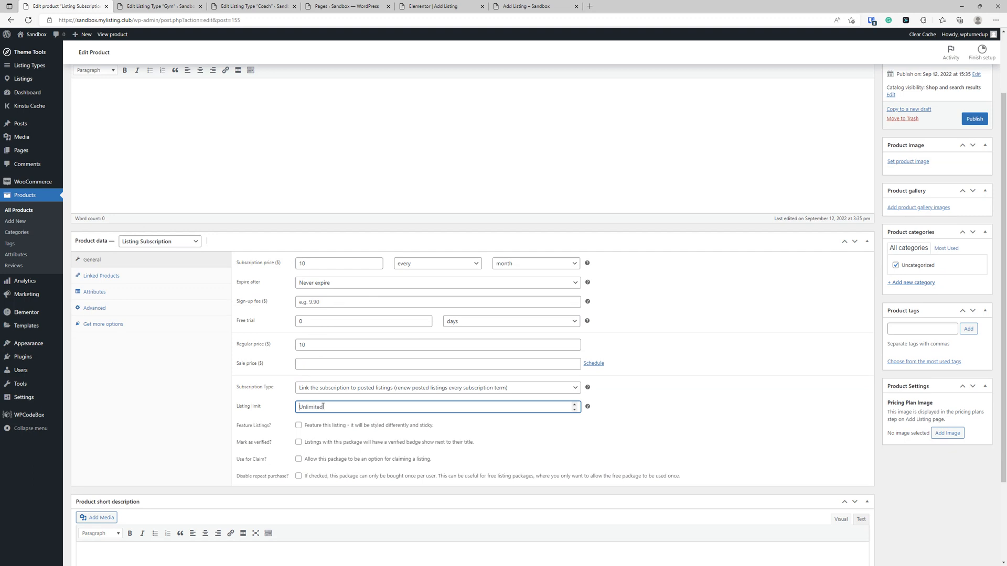
type("1")
scroll(304, 263, "up", 2)
triple_click(169, 97)
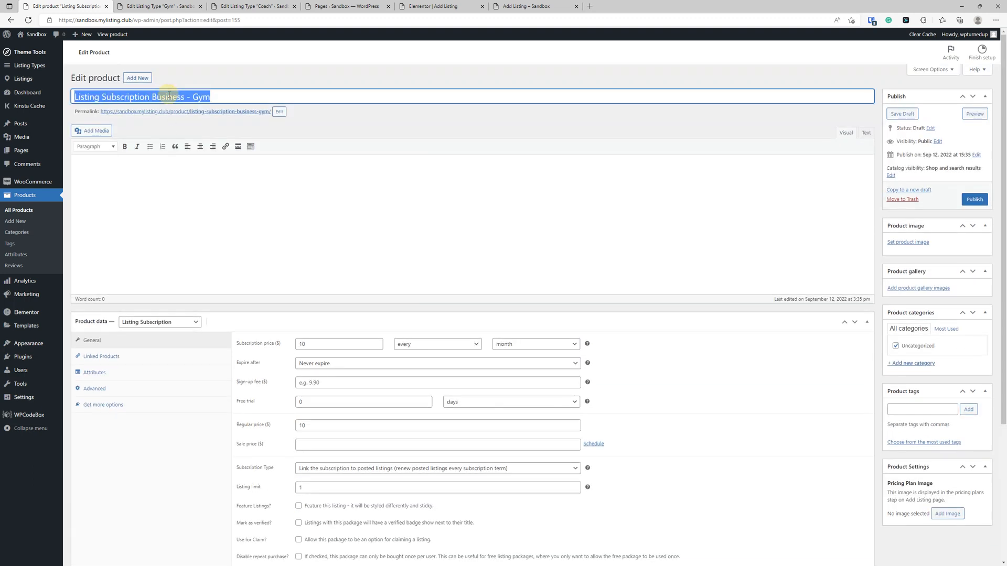
right_click(169, 96)
left_click(188, 141)
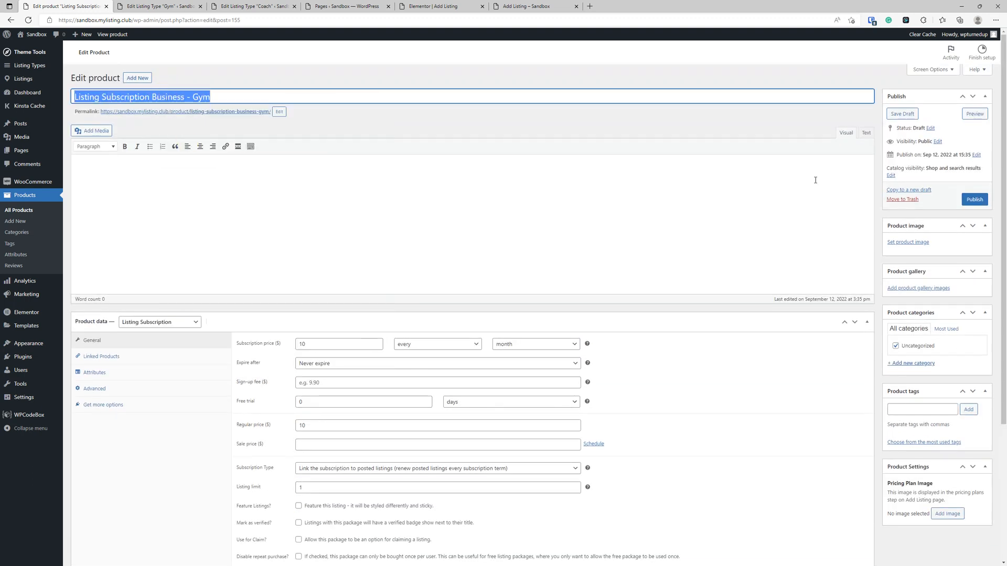
left_click(975, 195)
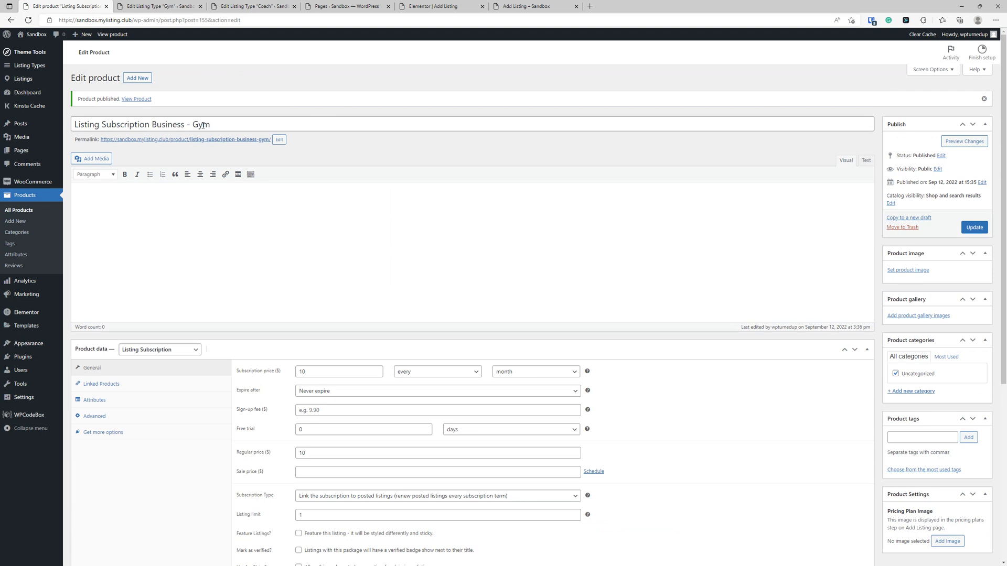
- Refresh the Gym listing type's package list, add Listing Subscription Business - Gym as its paid package, and update the listing type
left_click(160, 6)
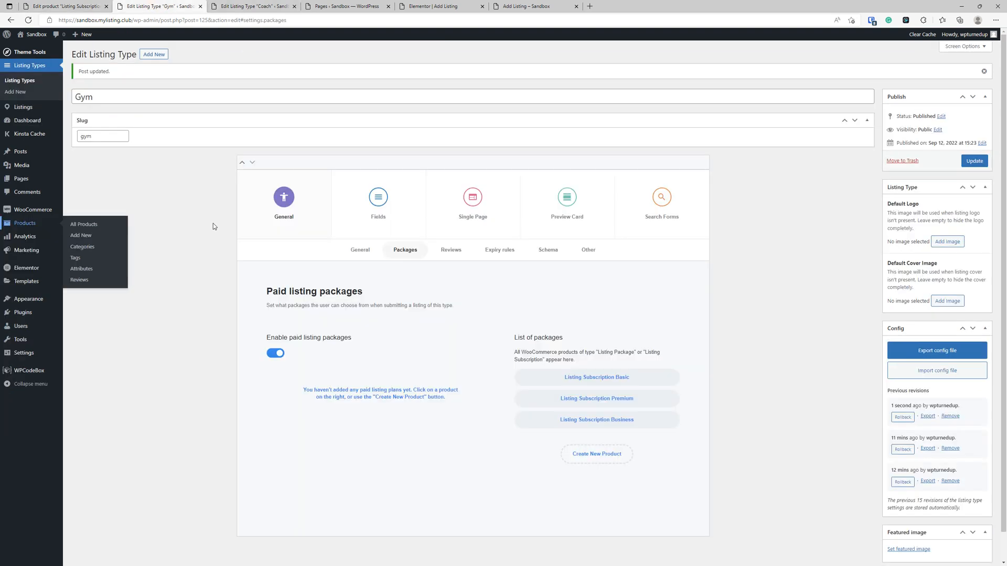
left_click(974, 161)
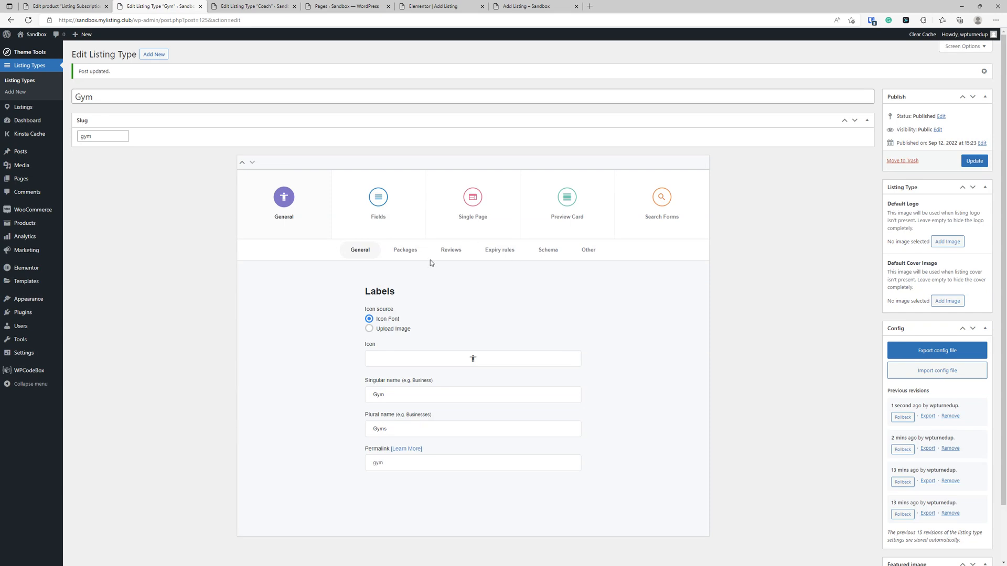
left_click(405, 249)
scroll(516, 443, "down", 1)
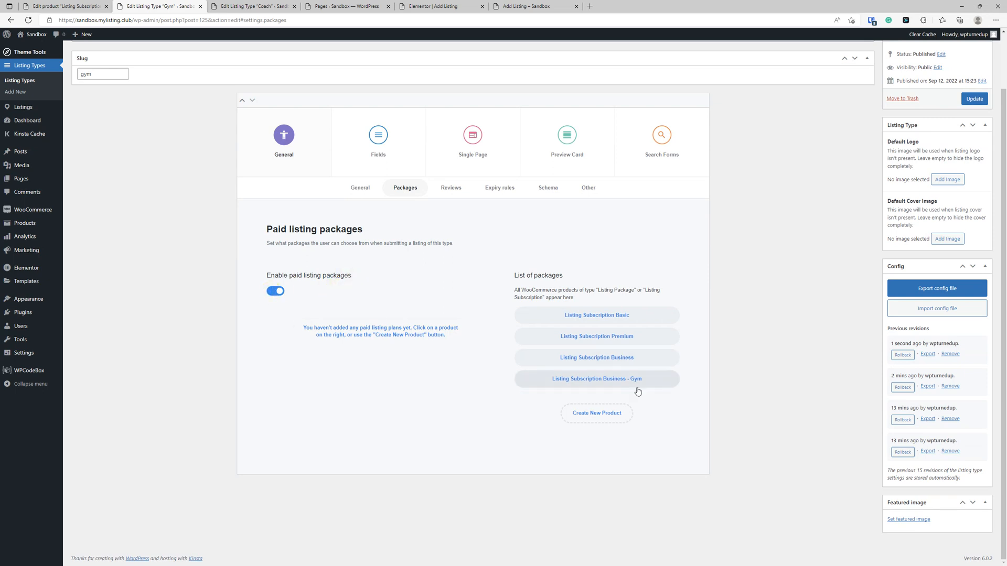
left_click(275, 292)
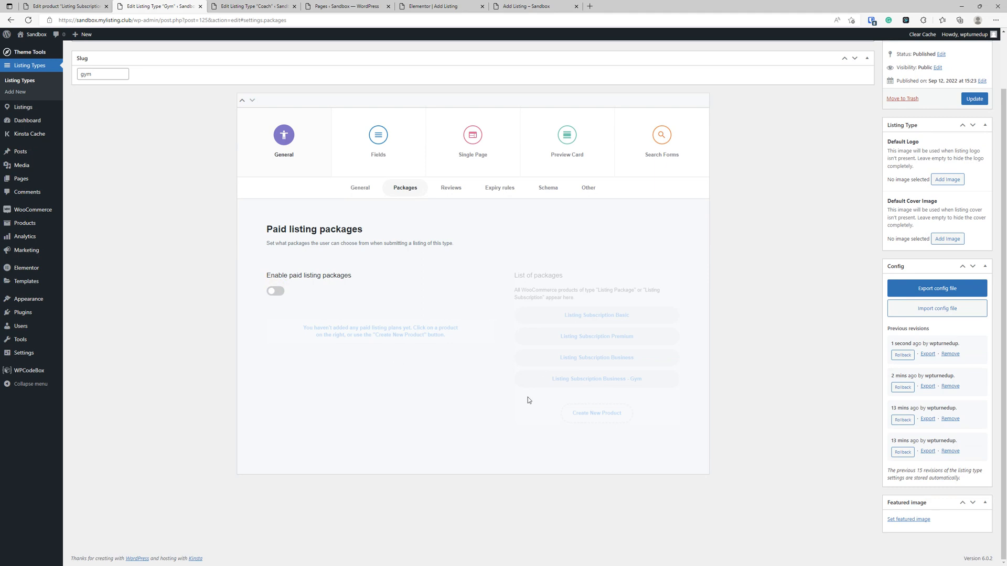
left_click(277, 291)
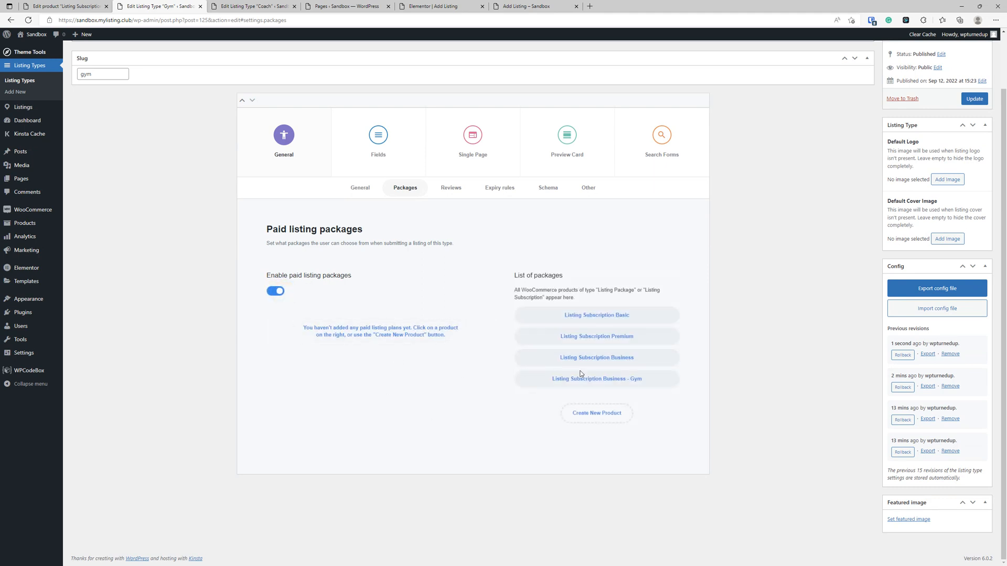
left_click(557, 379)
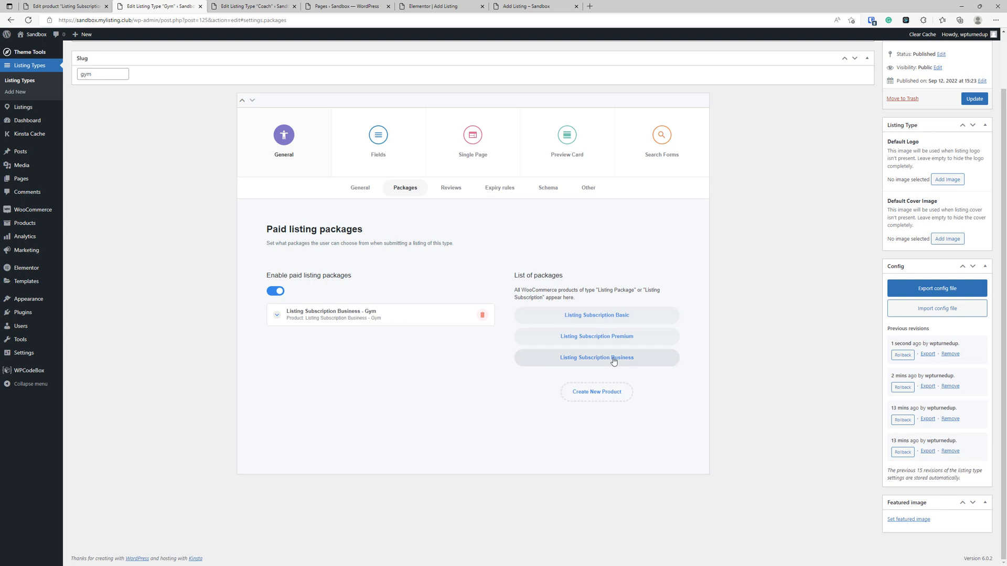
left_click(974, 98)
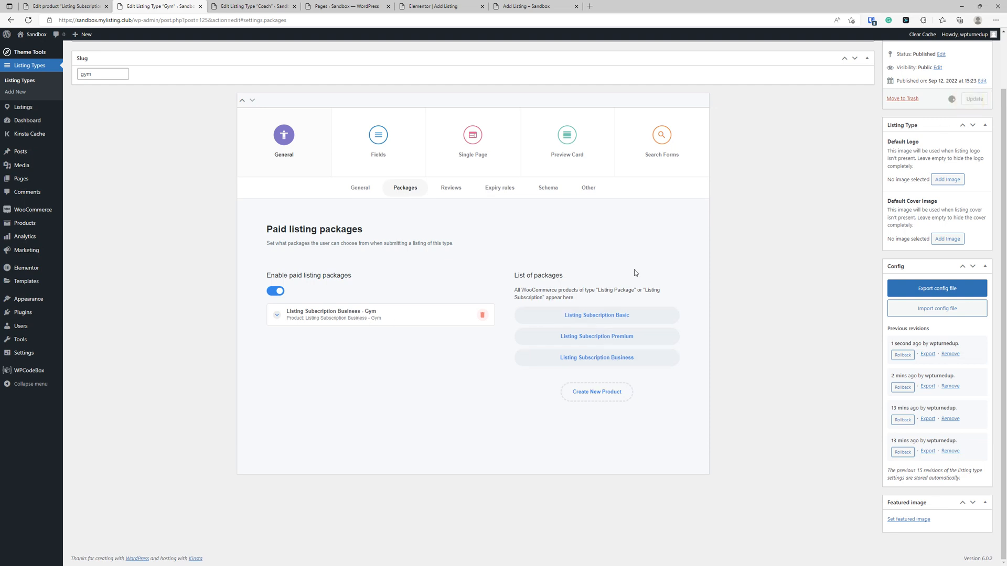
- Reload the Coach package selection on the live Add Listing page to check its packages, and return to the listing type choice
left_click(534, 5)
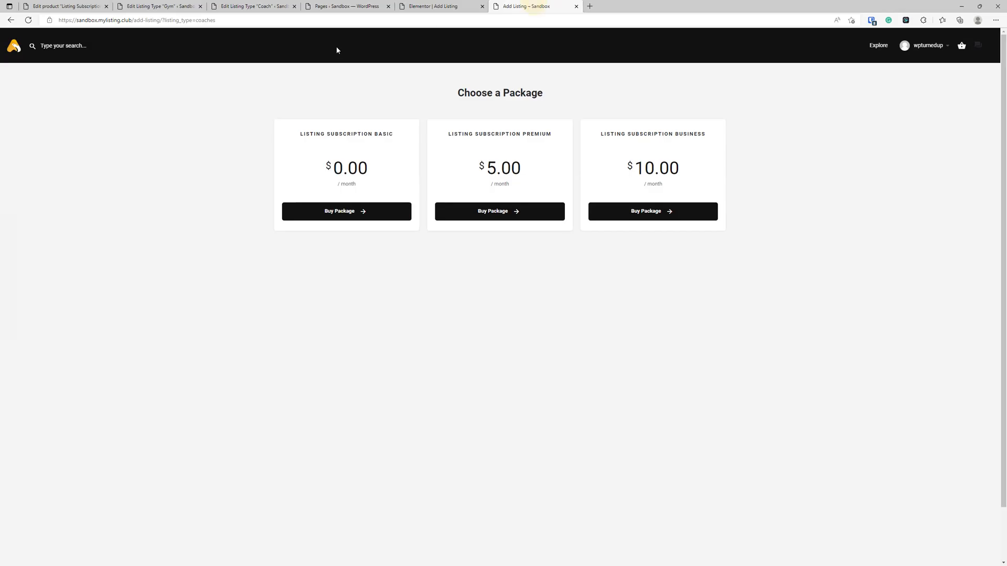
left_click(29, 19)
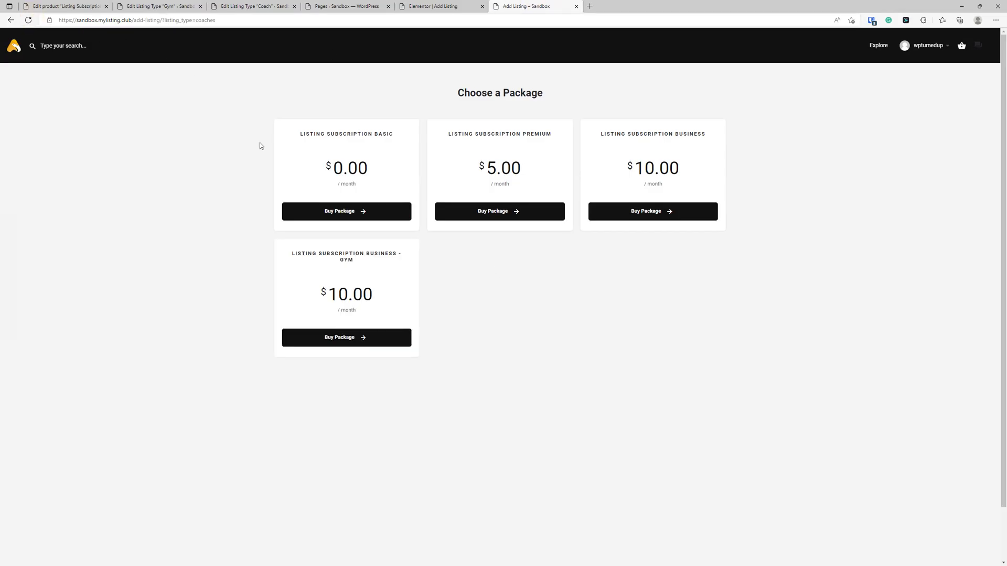
left_click(11, 20)
left_click(27, 21)
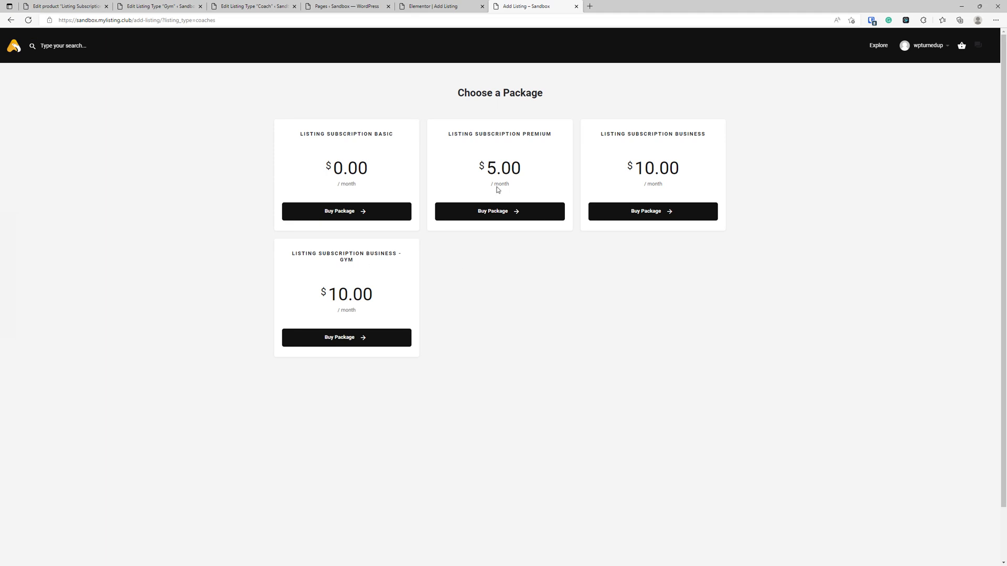
left_click(10, 22)
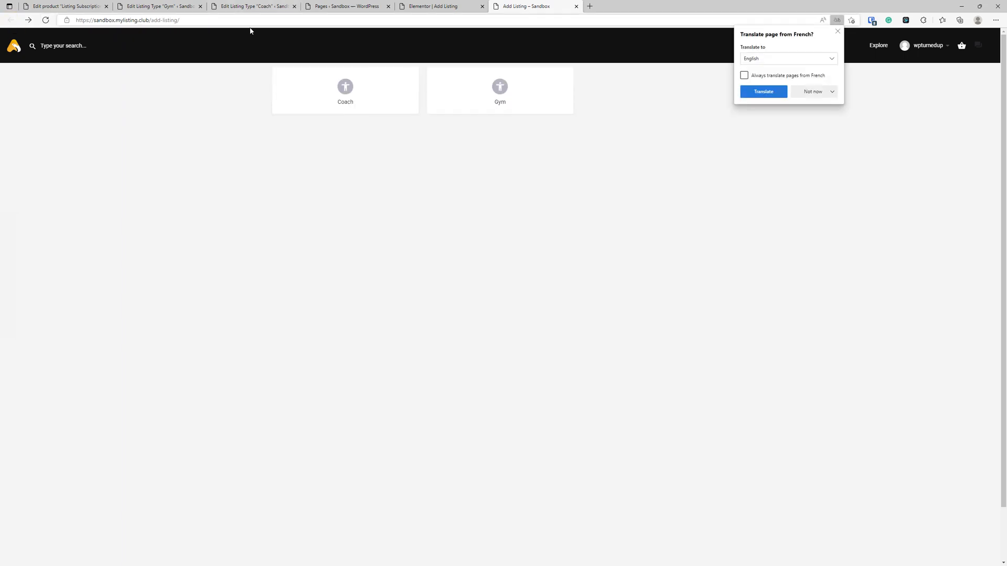
- Choose the Gym listing type on the live Add Listing page and check which packages it offers
left_click(429, 6)
left_click(370, 6)
left_click(429, 4)
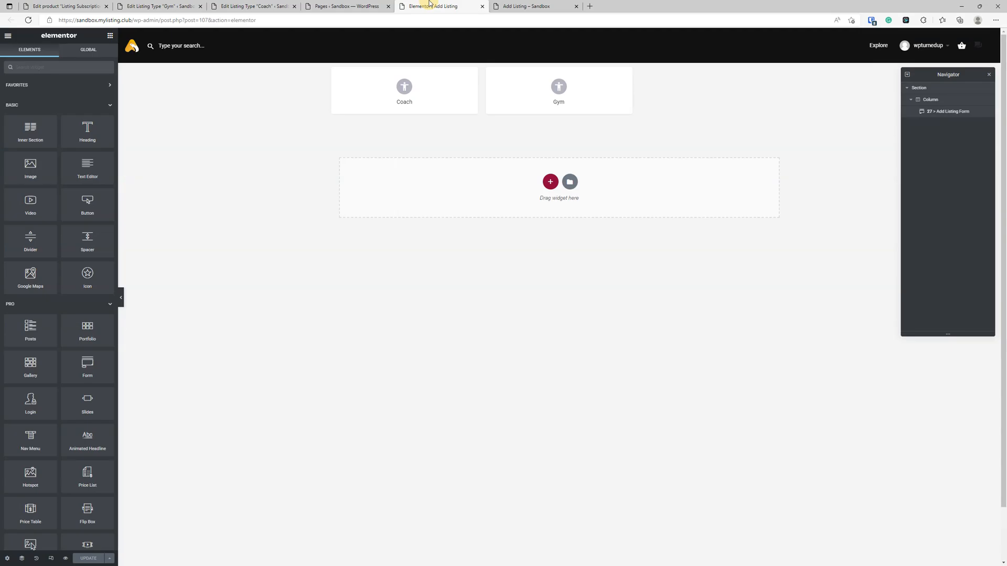
left_click(526, 6)
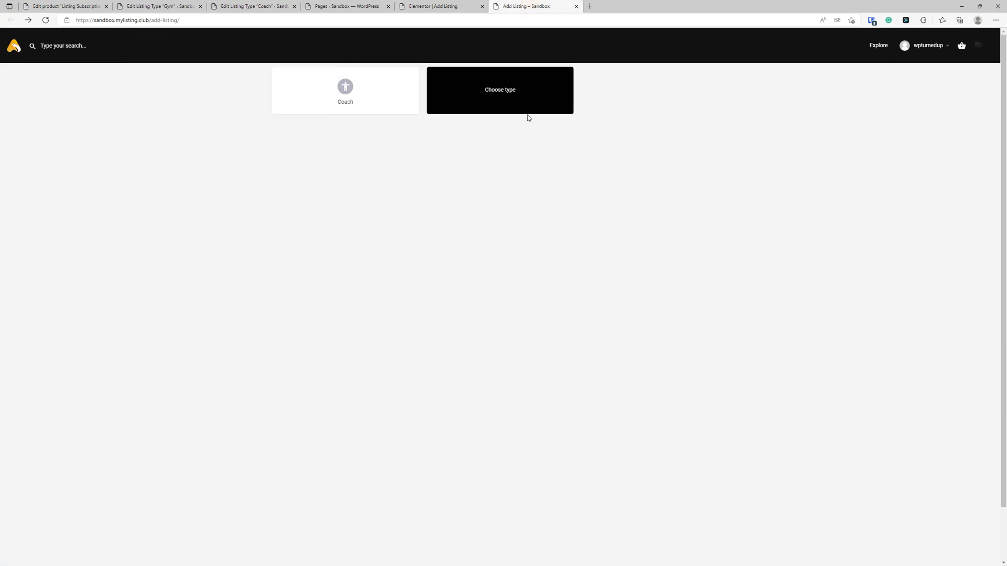
left_click(505, 110)
left_click_drag(523, 147, 437, 128)
left_click(578, 135)
left_click_drag(519, 147, 436, 126)
left_click(625, 160)
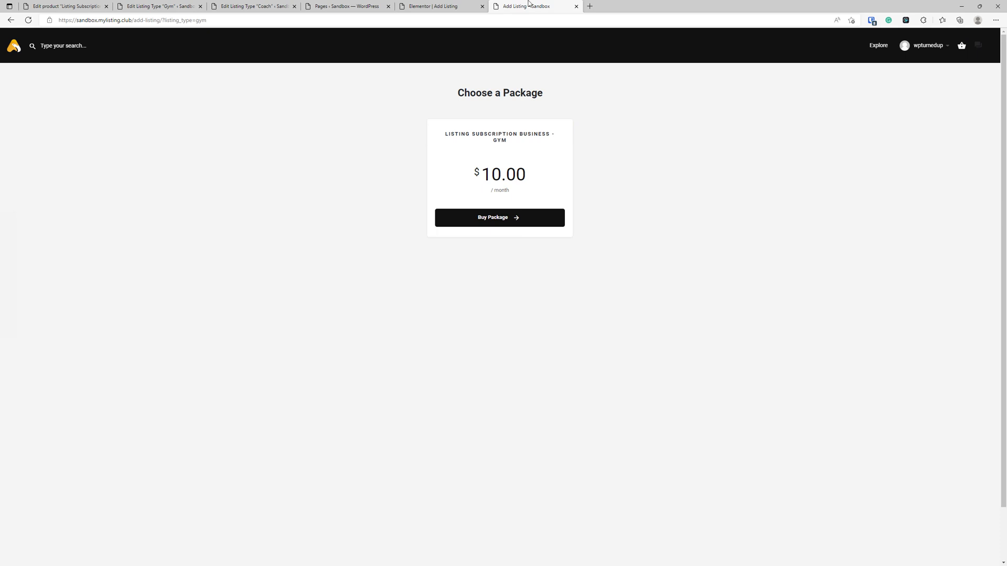
- Review the Gym listing type's paid packages and preview the new product form from there, closing it without creating a product
left_click(100, 5)
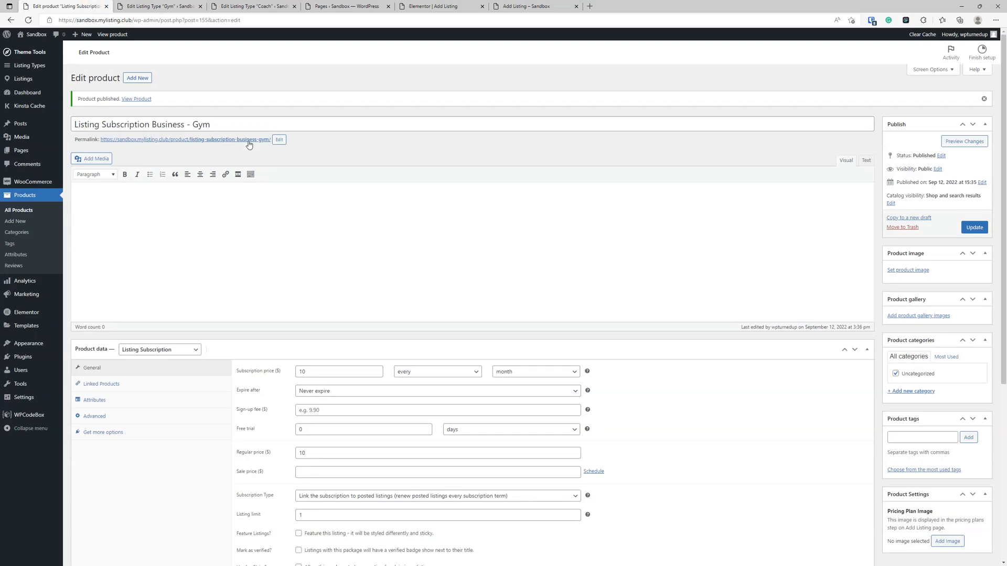
left_click(178, 5)
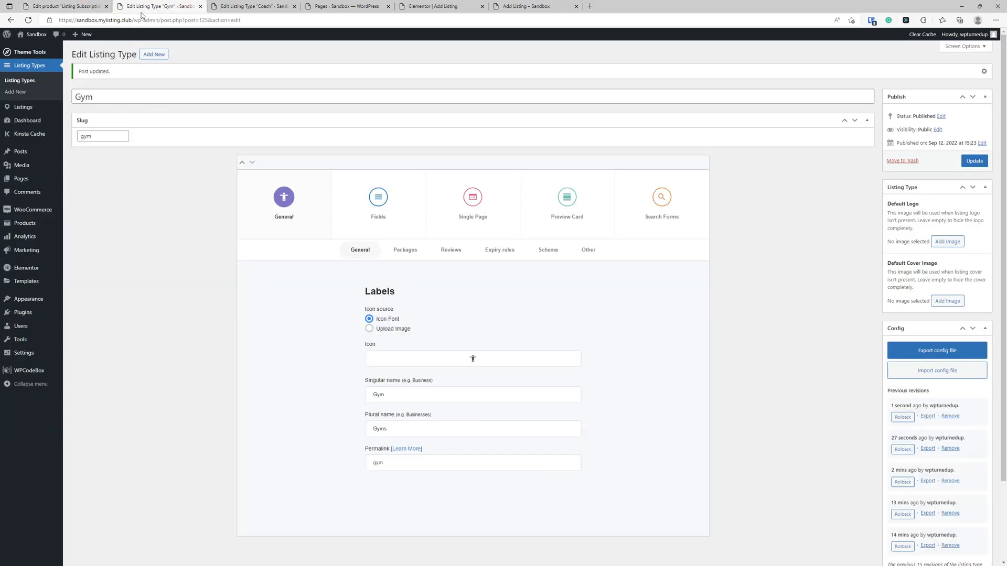
left_click(405, 249)
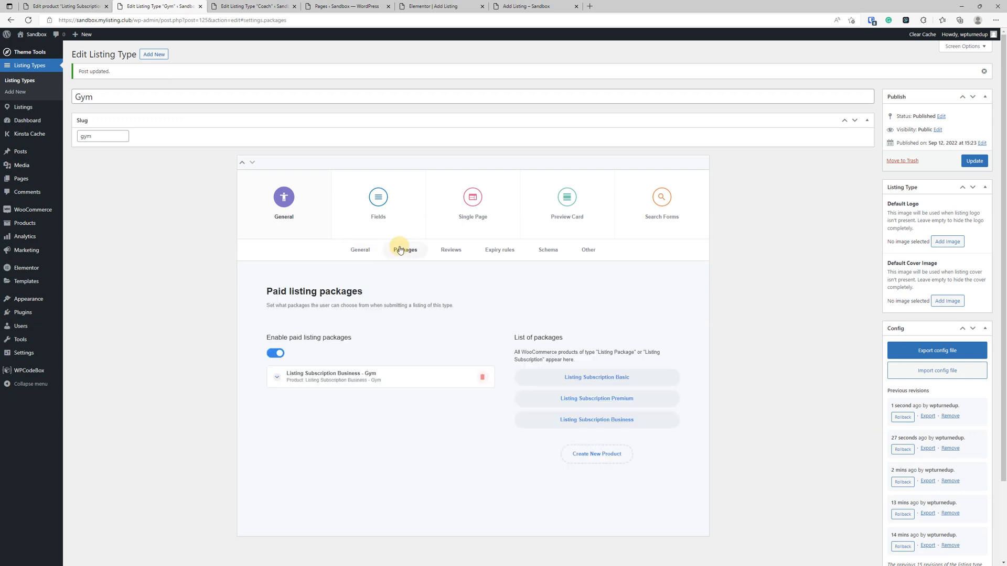
scroll(541, 309, "down", 2)
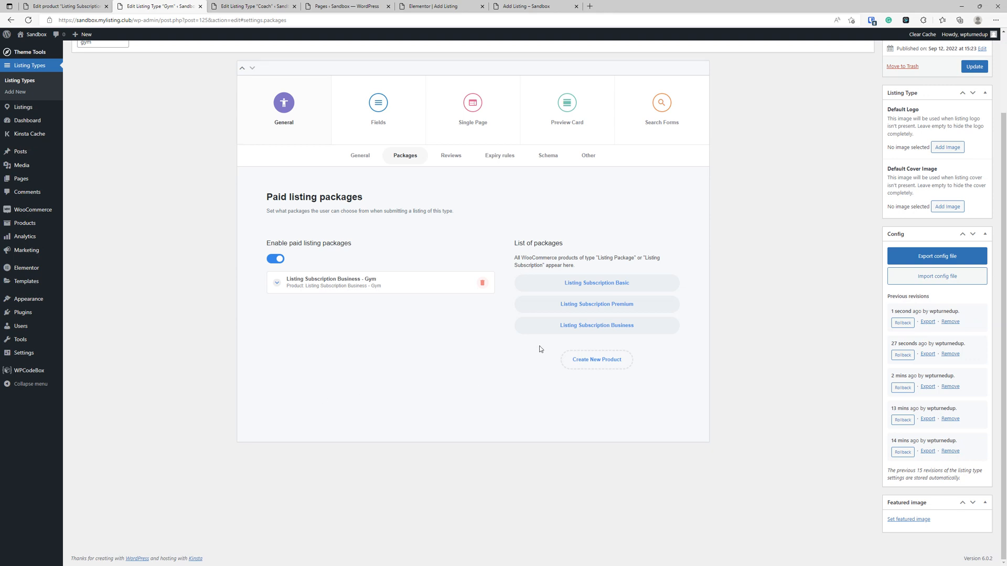
left_click(587, 358)
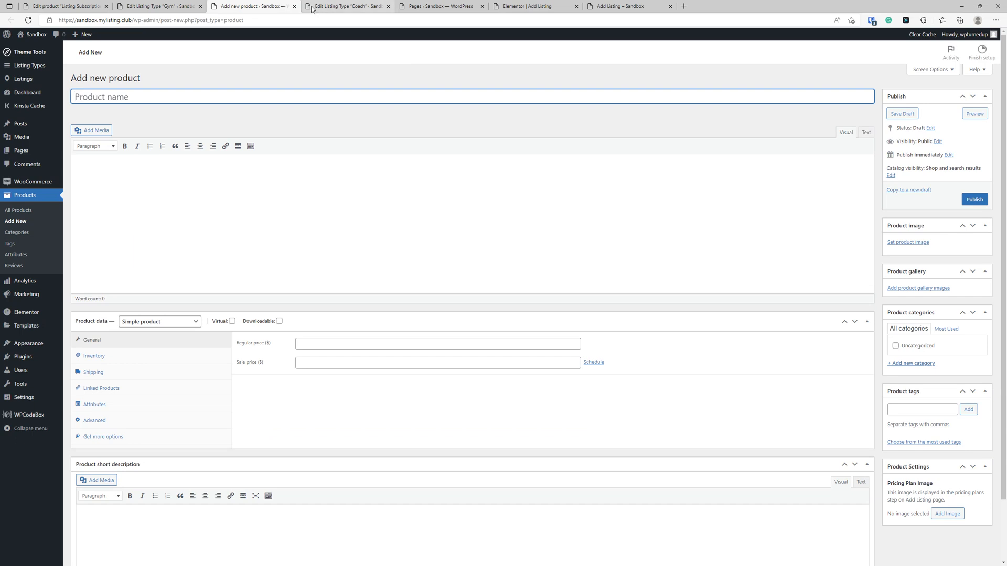
left_click(294, 6)
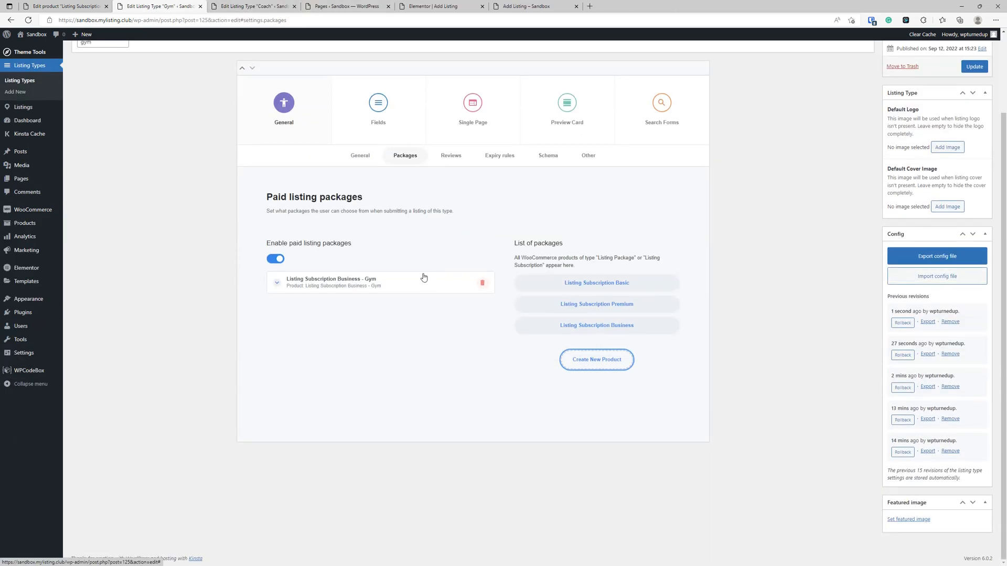
- Enable gallery upload in the Gym listing type's review settings
left_click(449, 251)
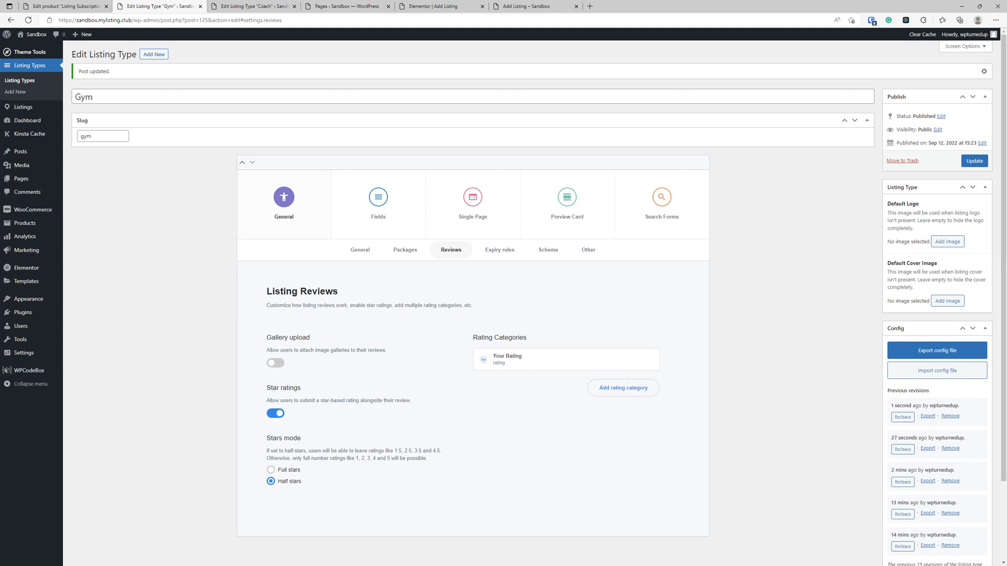
scroll(507, 373, "down", 2)
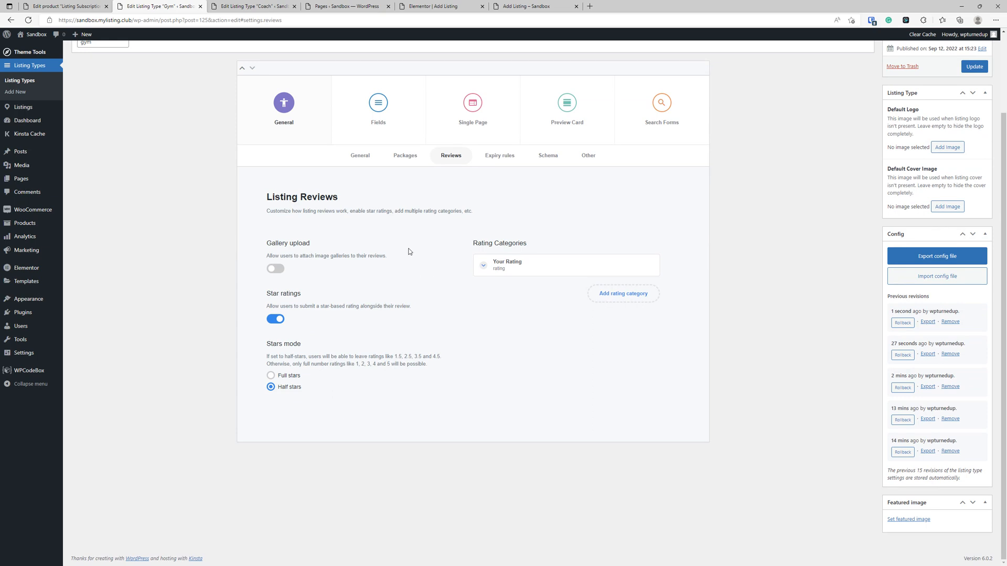
left_click(276, 269)
- Inspect the label and key of the Your Rating category and collapse it again
left_click(541, 268)
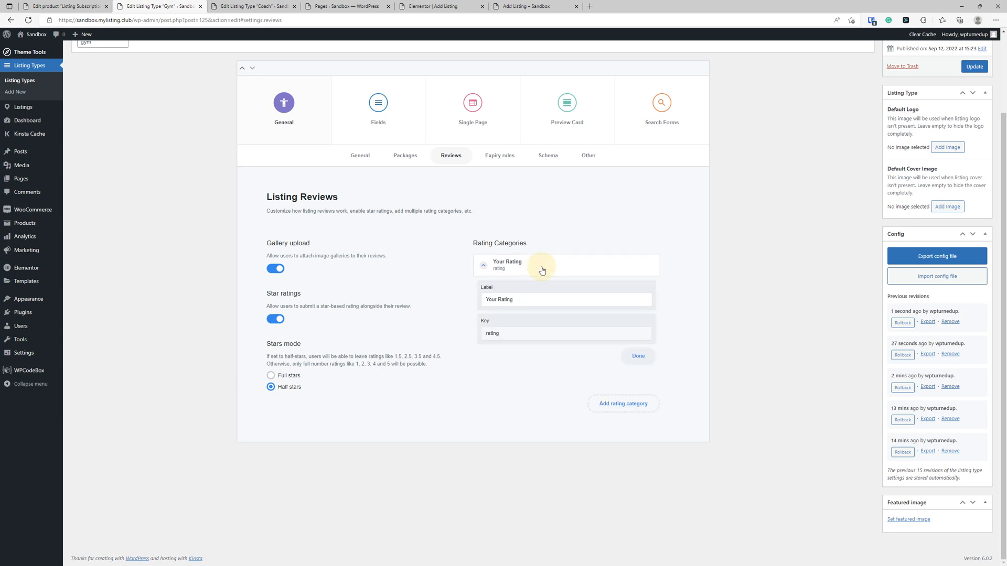
left_click(541, 269)
left_click(540, 267)
left_click(541, 268)
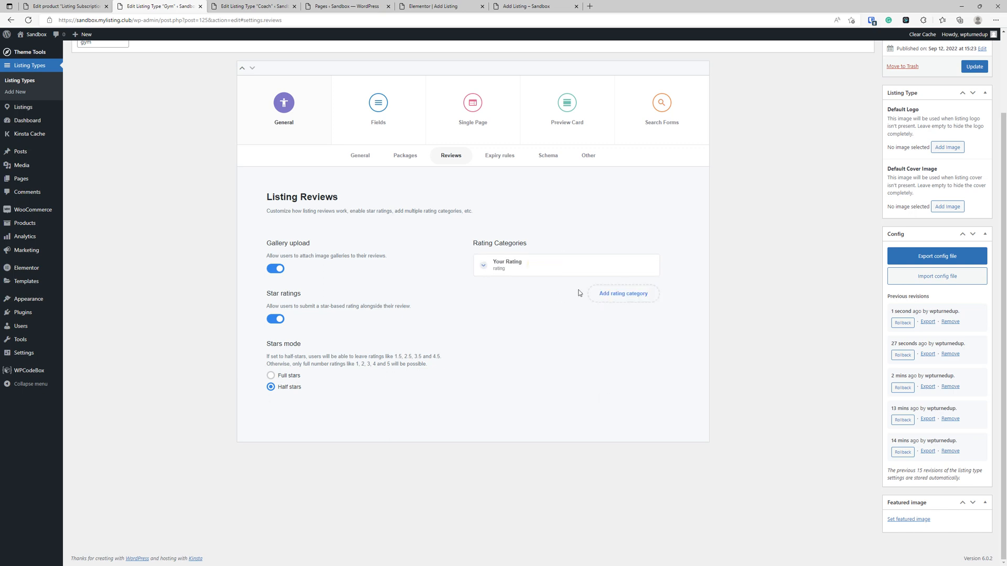
- Add a second rating category to the Gym reviews and open its label for editing
left_click(602, 295)
left_click(545, 293)
triple_click(549, 322)
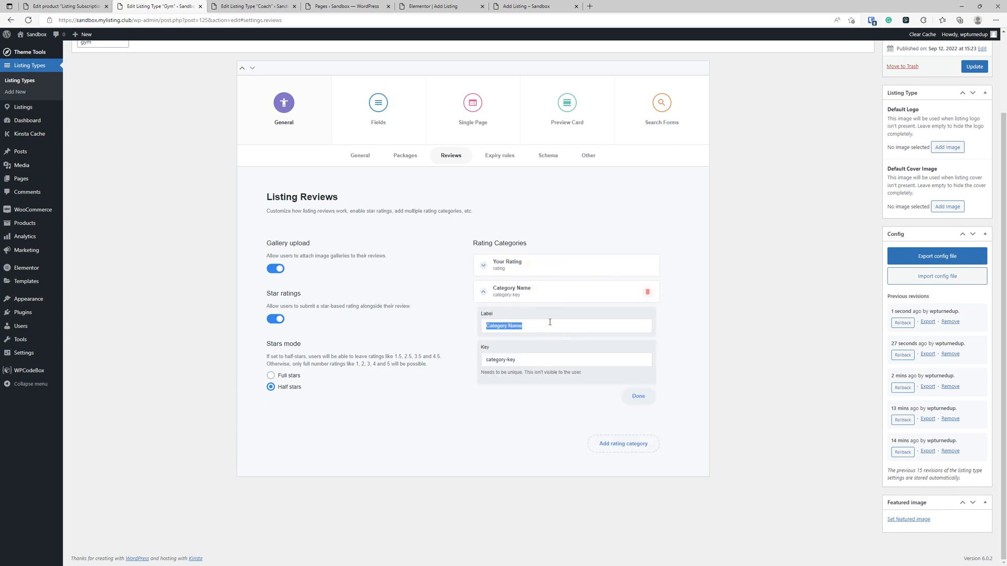
- Label the new rating category Cleanlines and collapse it
type("Cle")
left_click(559, 292)
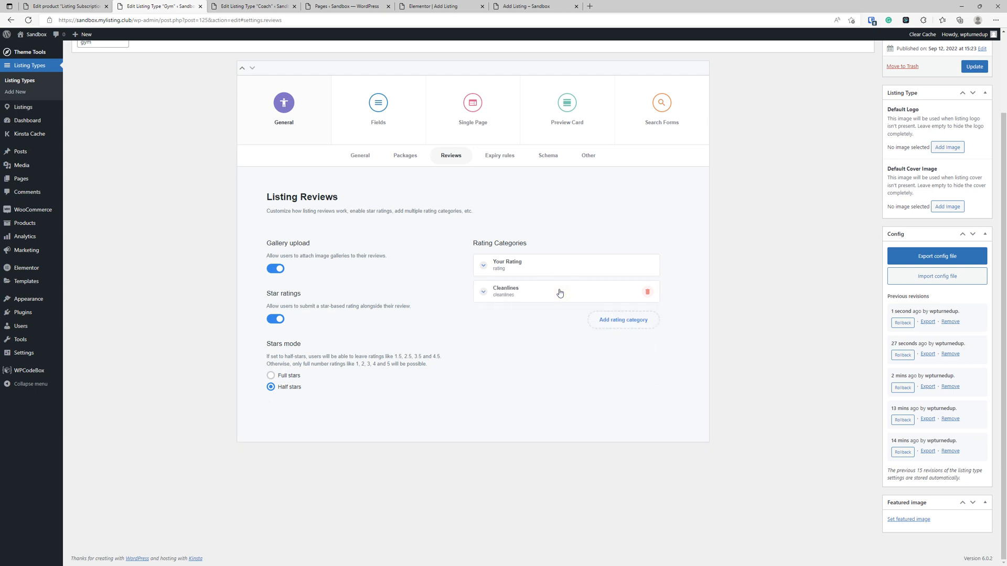
- Relabel the second rating category as Value, letting its key follow, and collapse it
left_click(558, 292)
left_click(518, 326)
key("BackSpace")
key("BackSpace")
key("BackSpace")
key("BackSpace")
key("BackSpace")
key("BackSpace")
key("BackSpace")
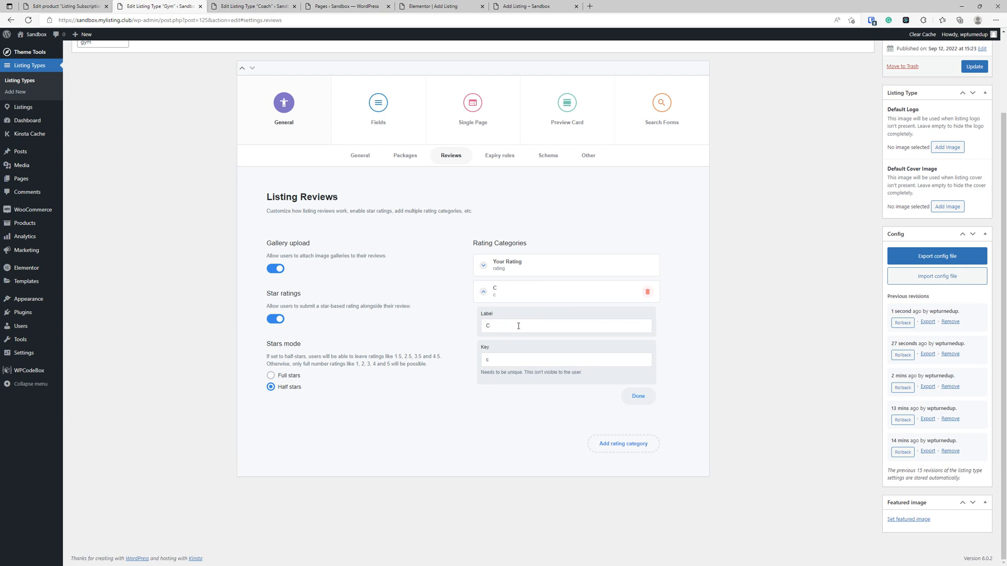
type("Value")
key("Tab")
left_click(577, 297)
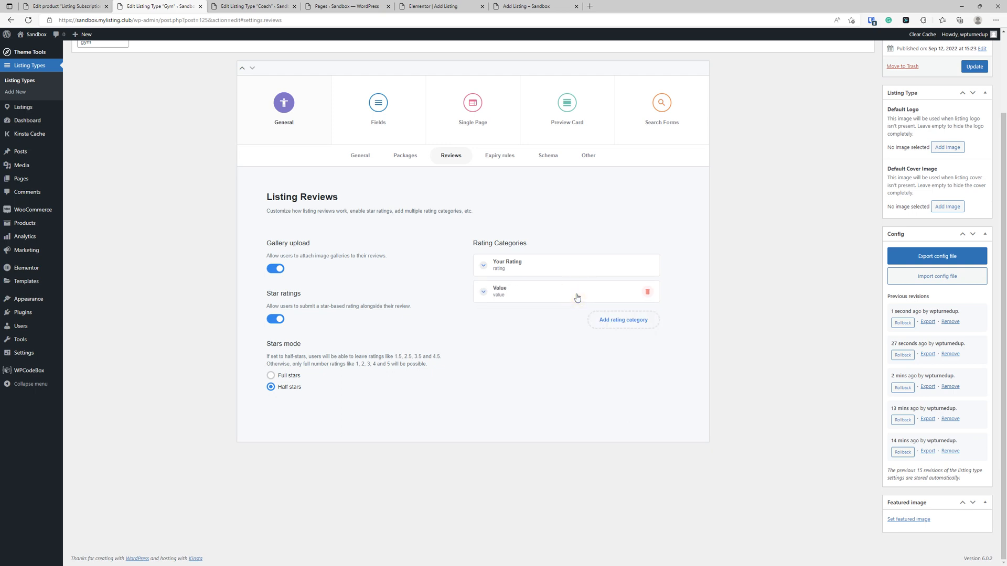
- Add another rating category below Value, inspect its label field, and delete the added category
scroll(565, 335, "up", 2)
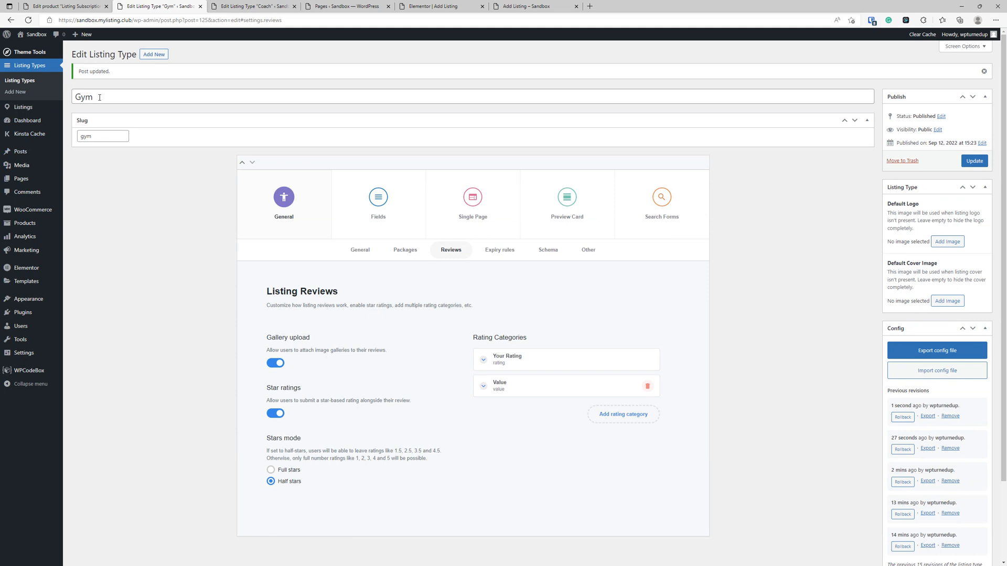
scroll(408, 285, "down", 2)
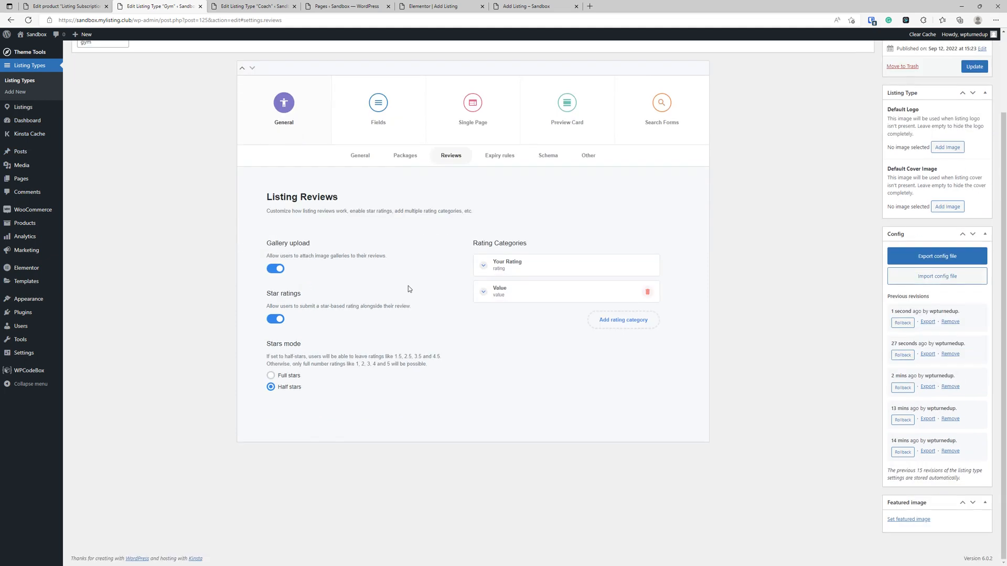
left_click(554, 296)
left_click(623, 320)
left_click(572, 322)
left_click_drag(549, 349, 479, 347)
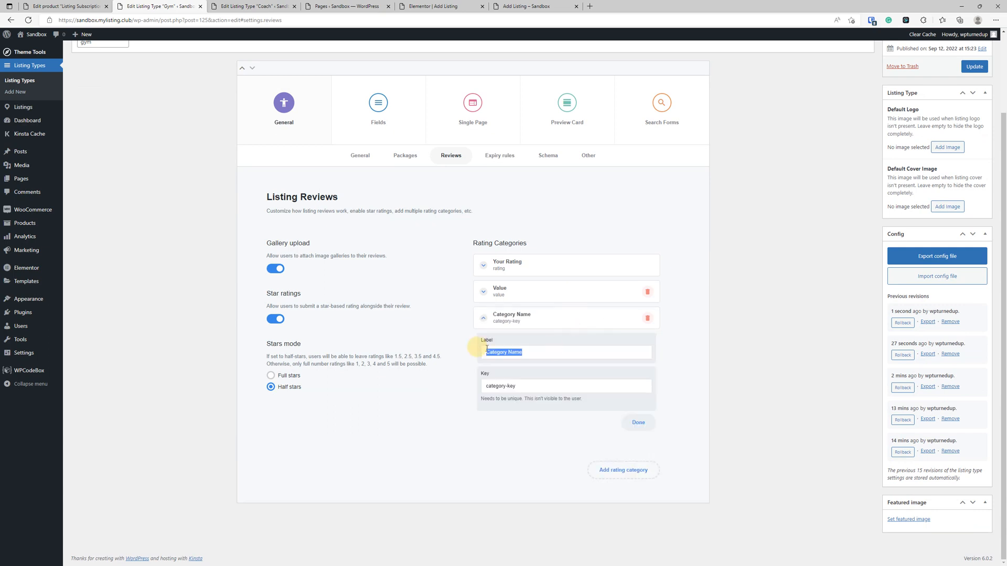
left_click(515, 321)
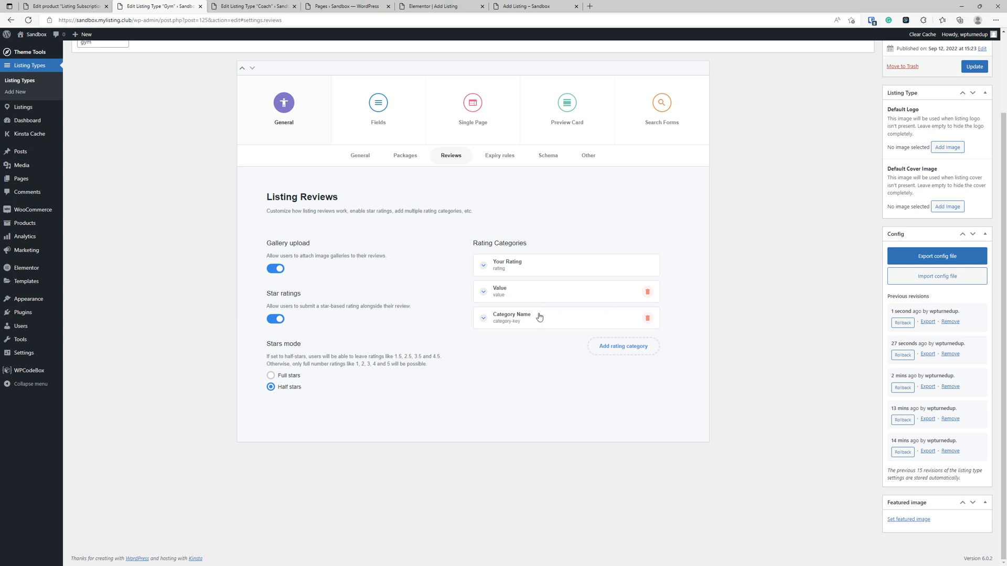
left_click(646, 318)
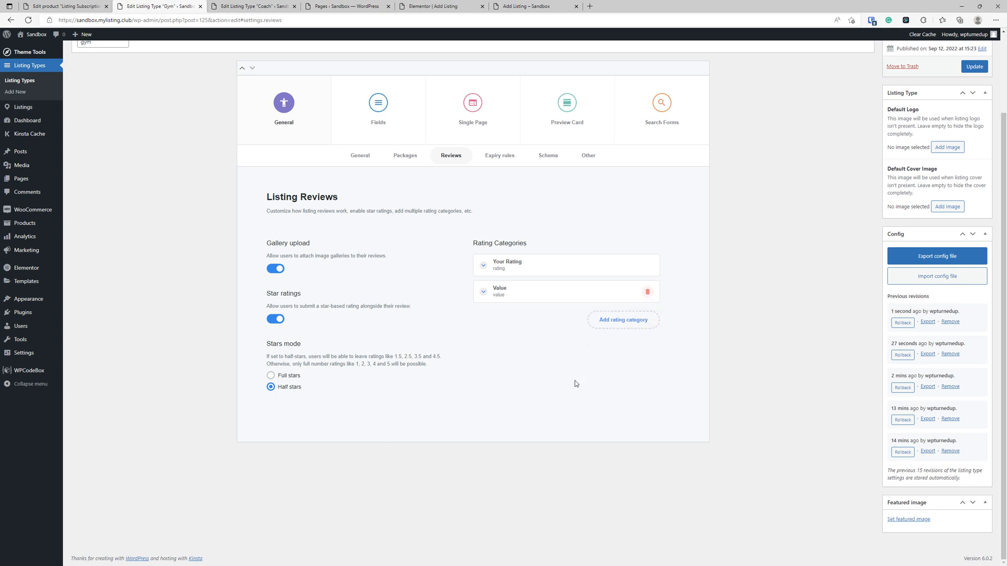
- Review the Gym listing type's expiry rules, schema markup and global listing type settings
scroll(611, 370, "up", 3)
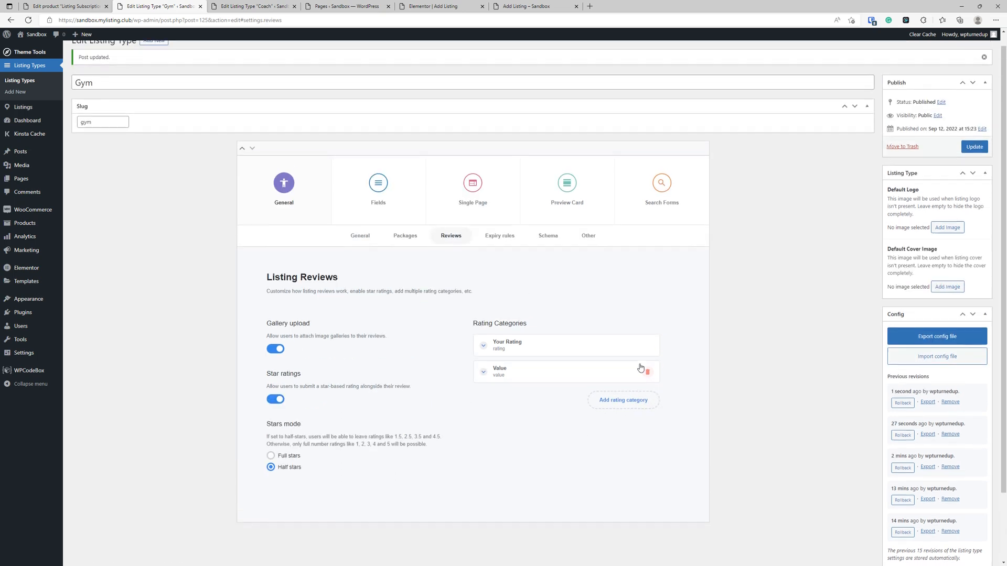
left_click(516, 241)
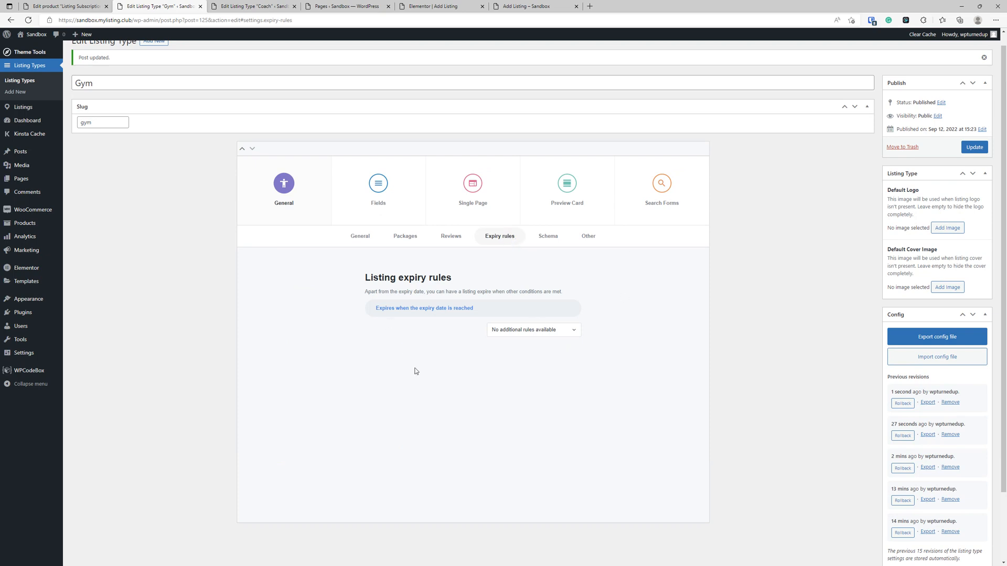
left_click(540, 330)
double_click(442, 308)
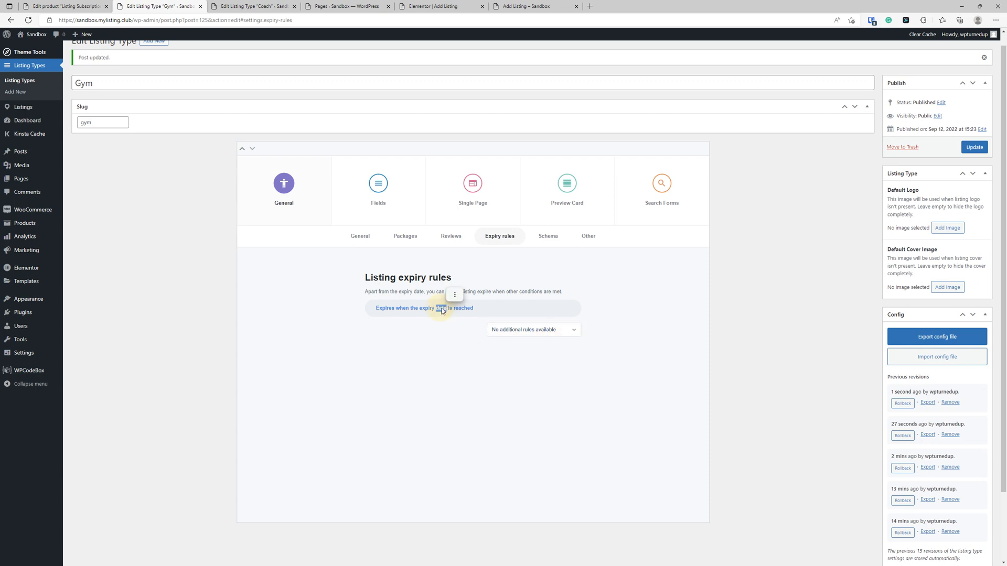
left_click(523, 330)
left_click(534, 376)
left_click(545, 334)
left_click(545, 334)
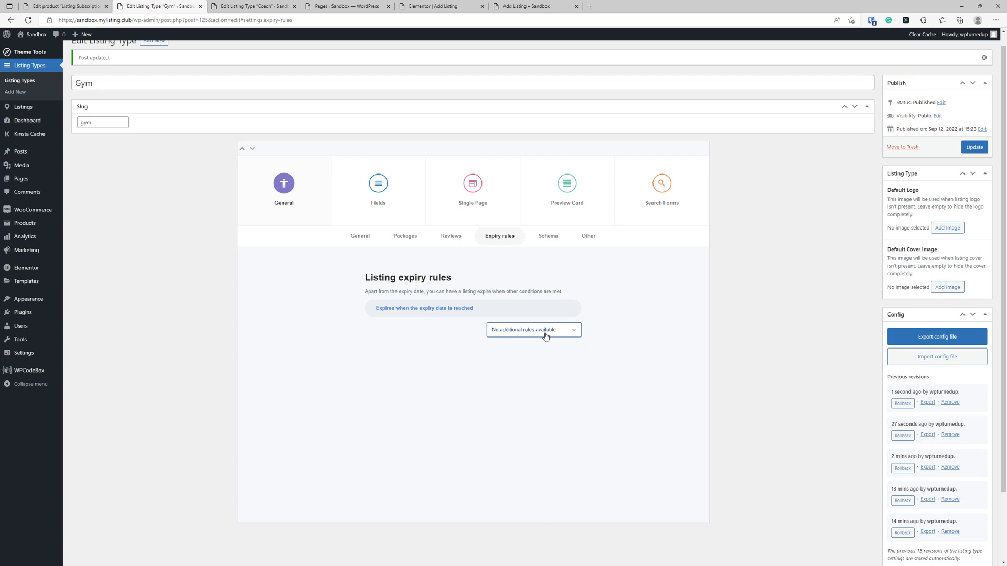
left_click(547, 236)
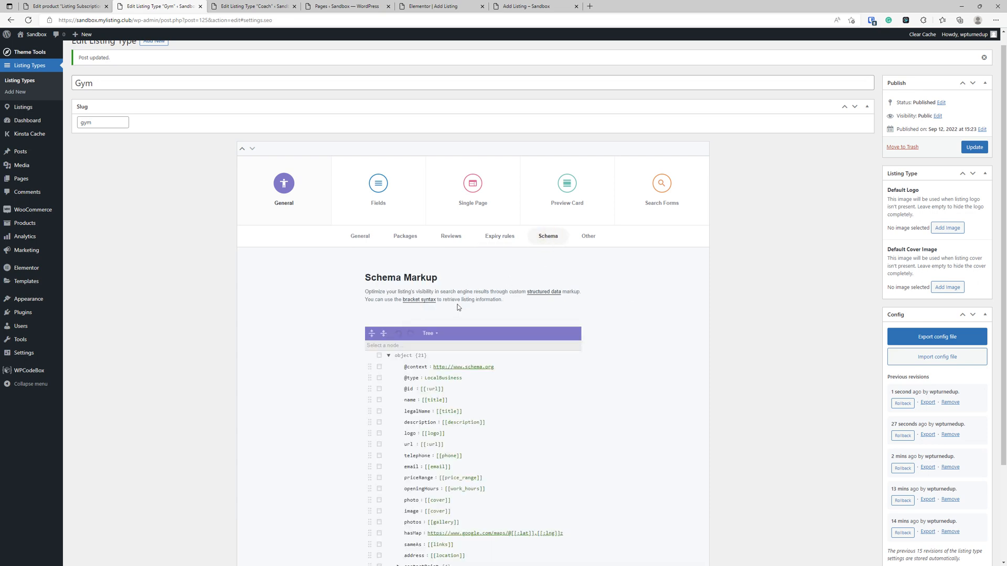
left_click(582, 240)
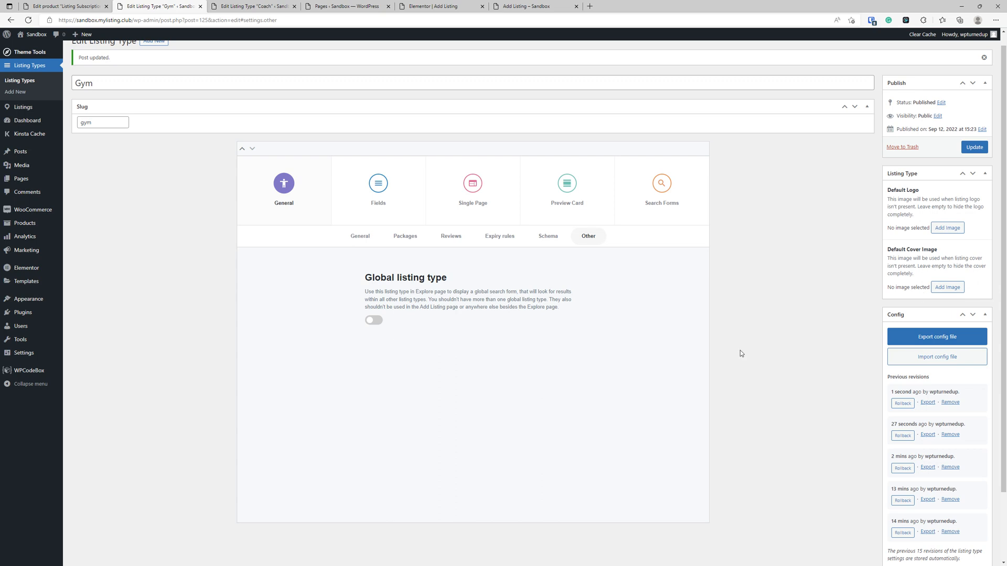
- Open the Gym listing type's fields, request deletion of the Category field and cancel the request
left_click(378, 216)
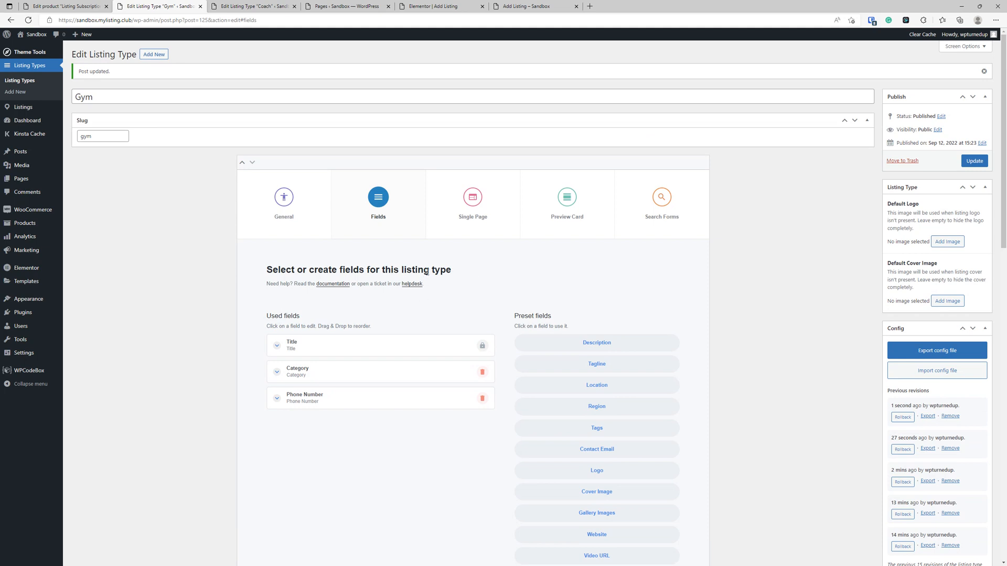
scroll(478, 279, "down", 2)
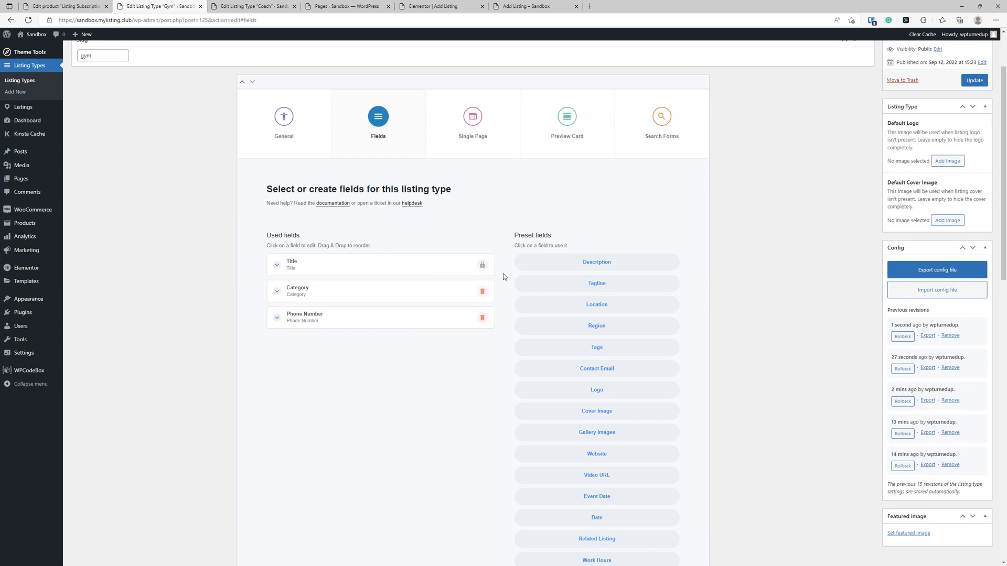
left_click(483, 292)
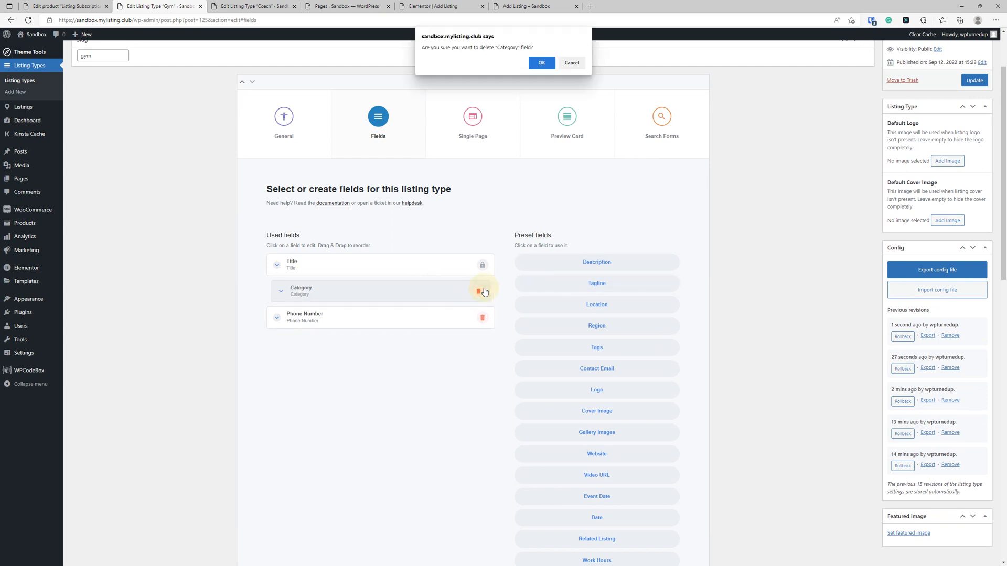
left_click(571, 64)
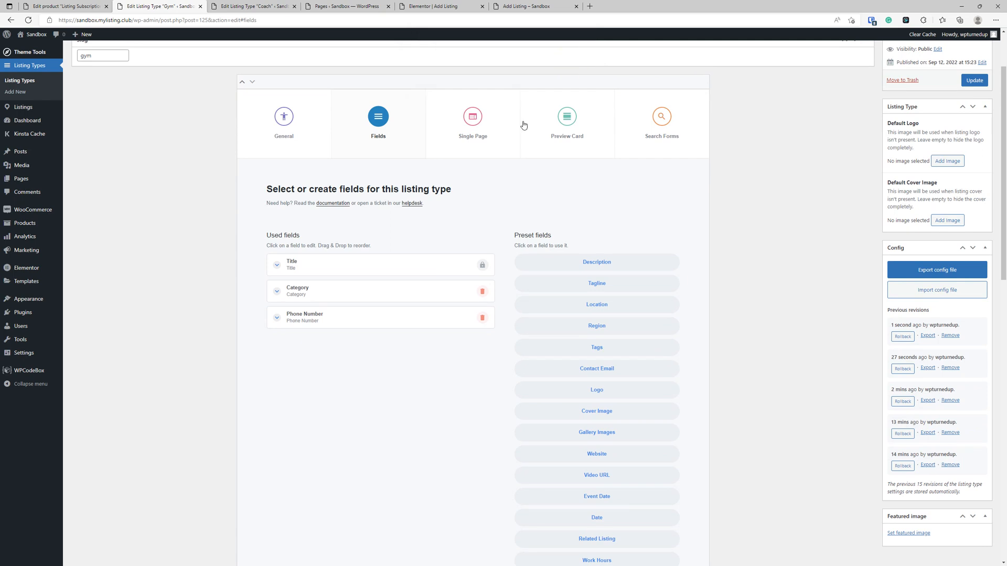
- Add the preset Description field directly below Title and open its settings at the placeholder
left_click(582, 265)
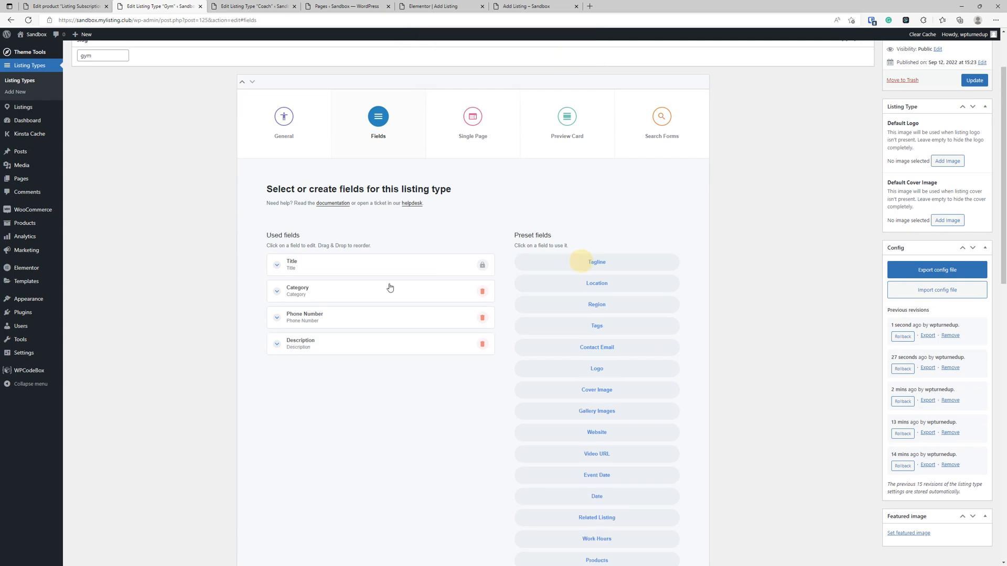
left_click_drag(387, 329, 375, 295)
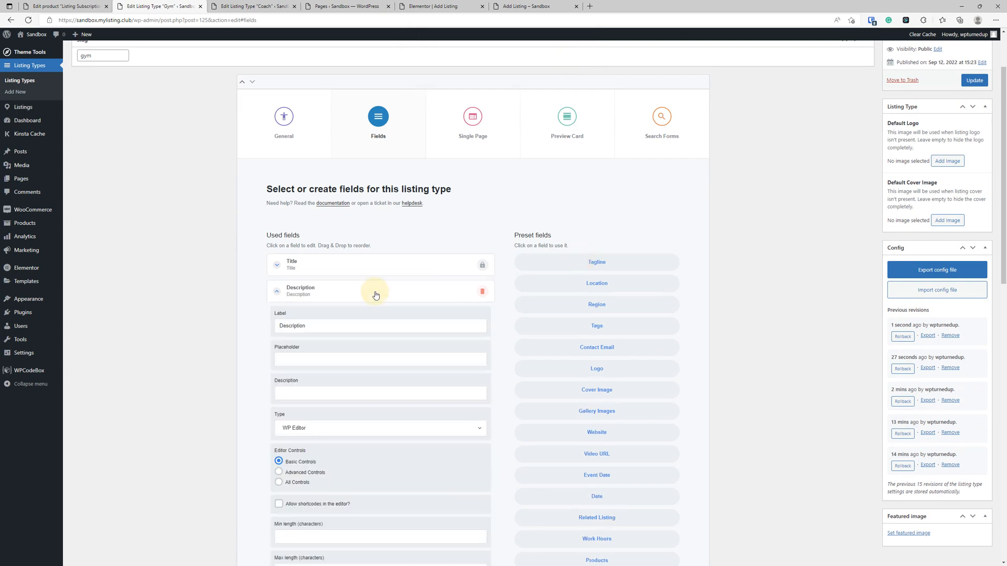
scroll(376, 296, "down", 1)
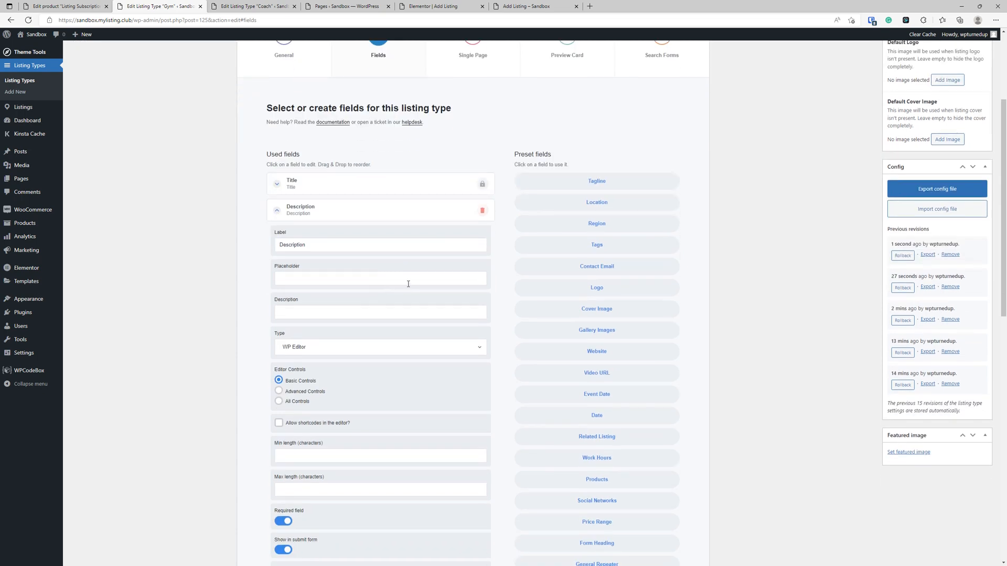
scroll(367, 292, "down", 1)
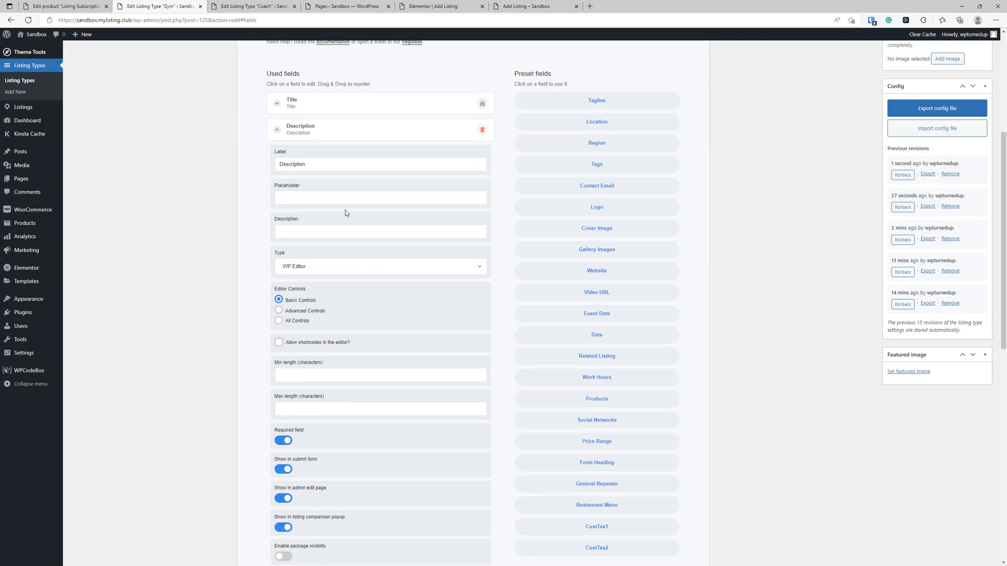
left_click(346, 198)
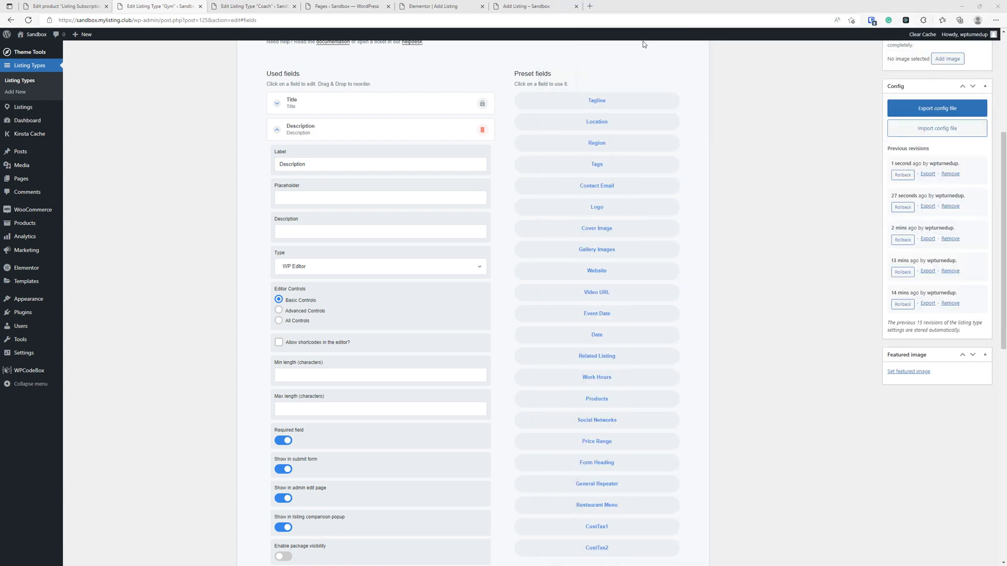
- Load vow.mylisting.club/california/san-diego/venue/hotel/mint-resort-premium-demo/ in a new browser tab and look over the Mint Resort listing page
left_click(592, 6)
type("https://vow.mylisting.club/california/san-diego/venue/hotel/mint-resort-premium-demo/")
key("Return")
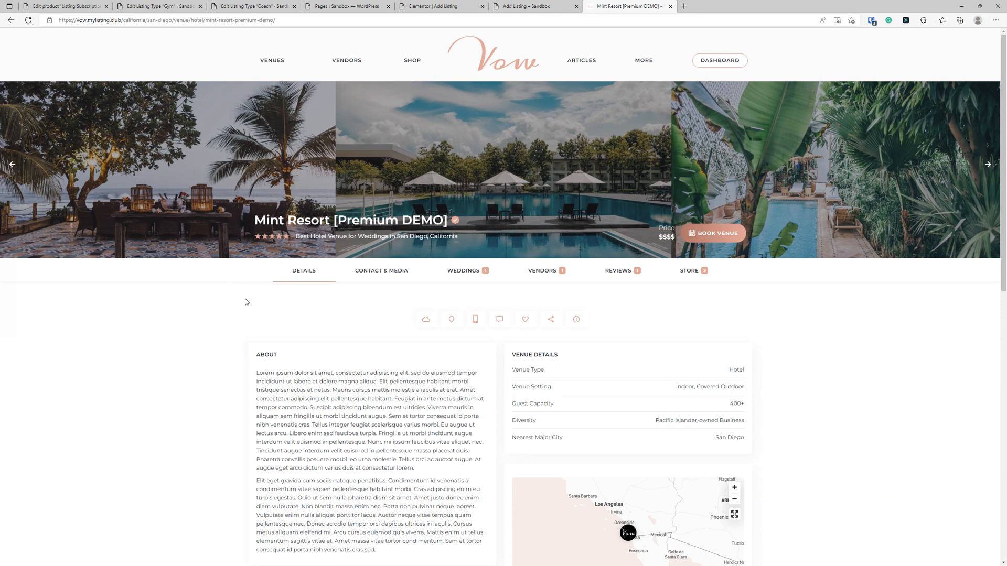
scroll(236, 367, "down", 2)
scroll(288, 299, "up", 2)
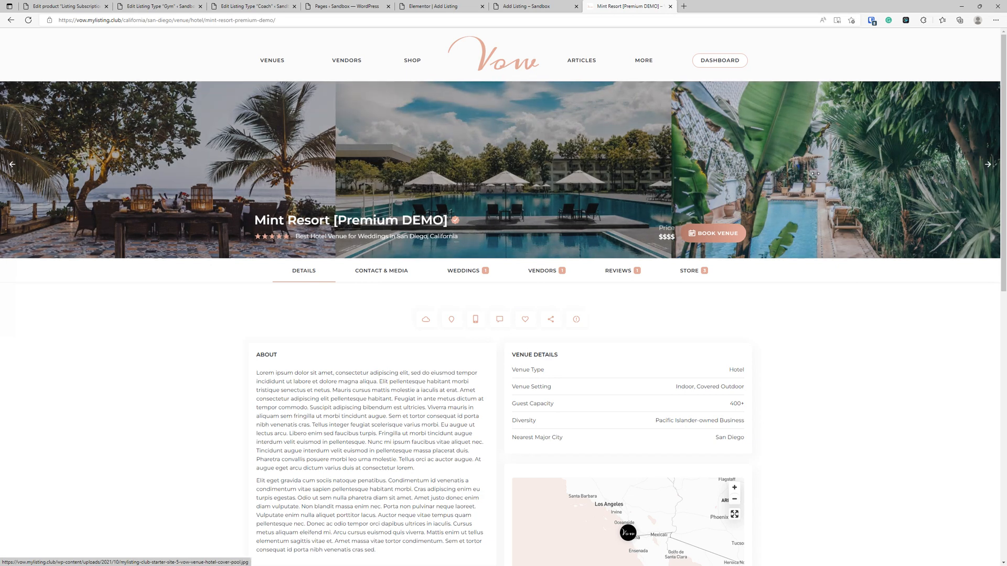
- Close the browser tabs for Add Listing, its Elementor editor, the Pages list and the Coach listing type
left_click(500, 3)
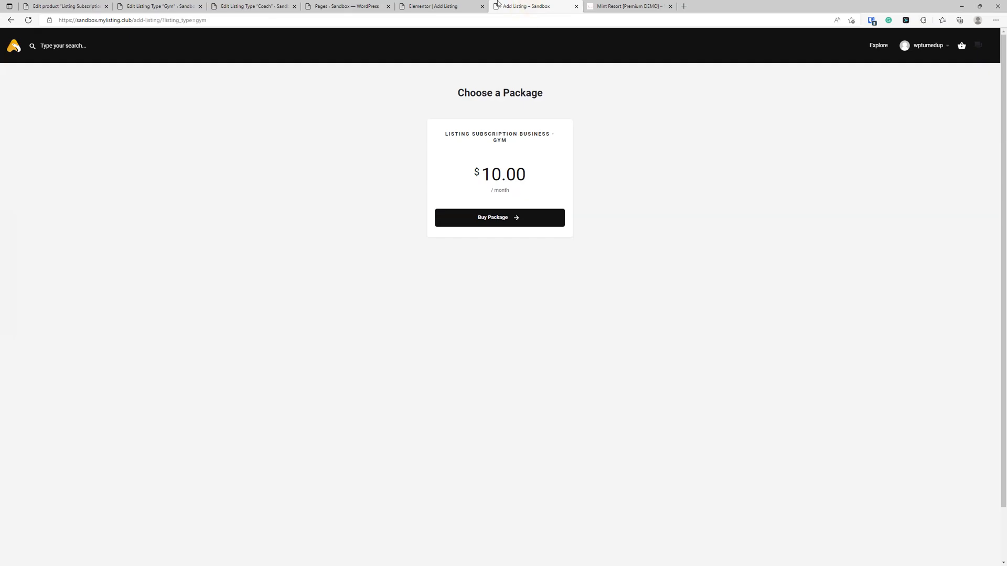
left_click(474, 6)
left_click(482, 6)
left_click(483, 6)
left_click(346, 7)
left_click(388, 7)
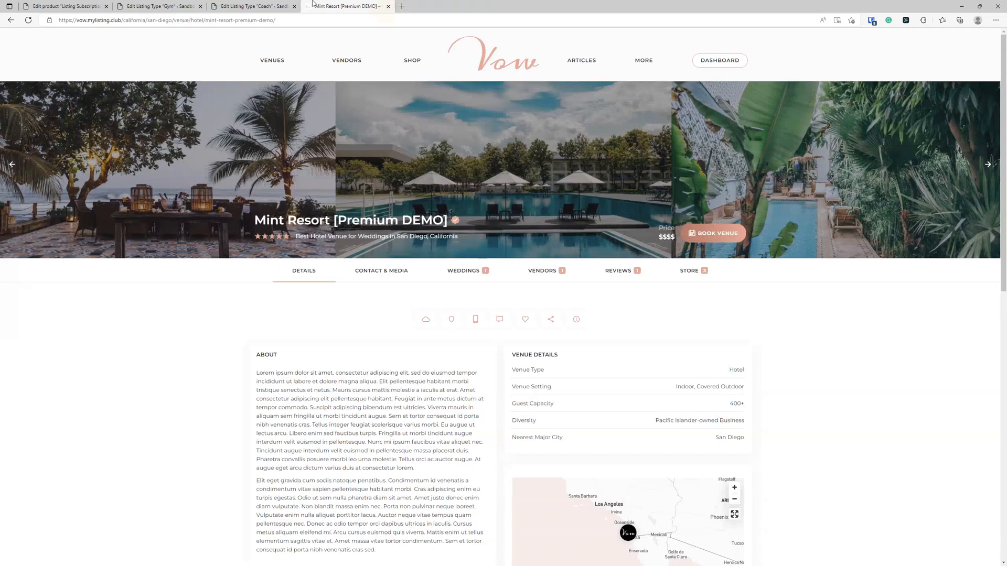
left_click(283, 4)
left_click(294, 6)
- Reload the Gym listing type without saving and start a new listing type titled Hotel
scroll(289, 254, "up", 5)
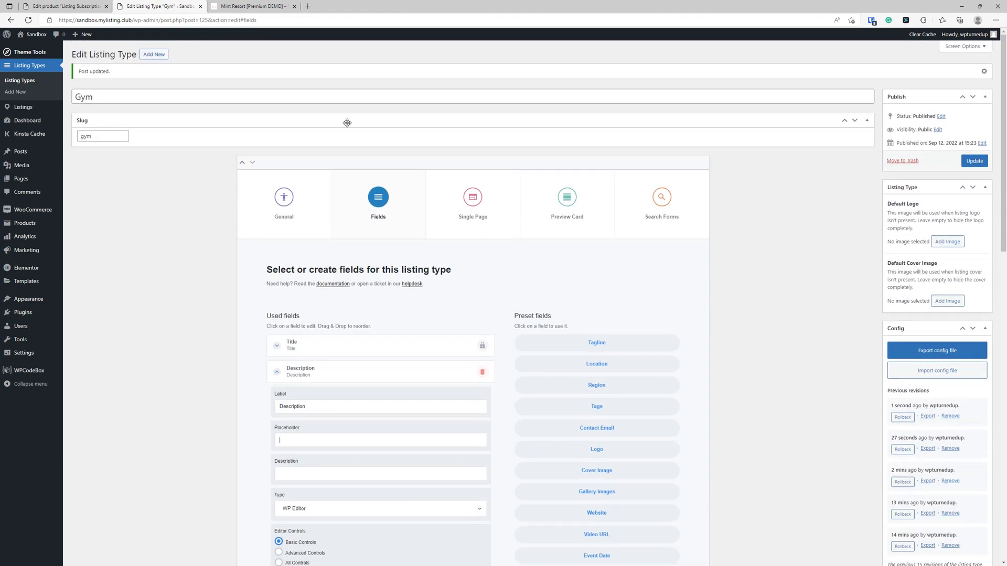
left_click(27, 20)
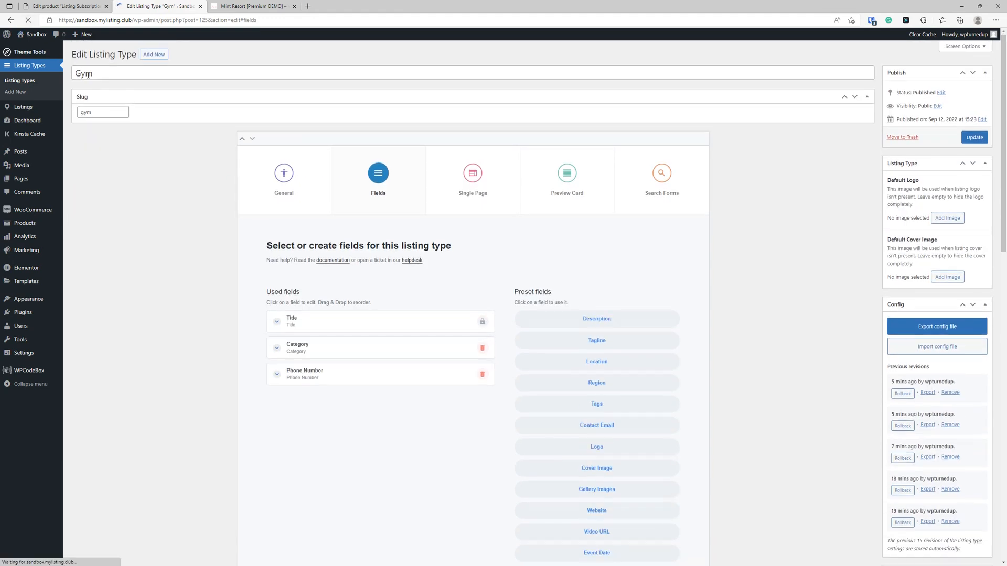
left_click(154, 54)
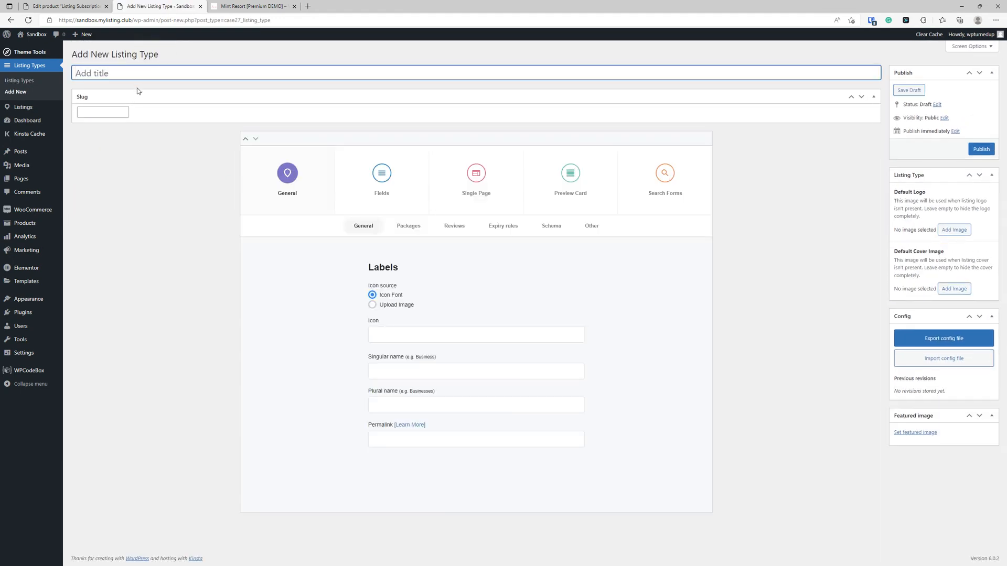
type("Hotel")
- Give the Hotel listing type the multi-storey building icon found with "buil", and set its plural name to Hotels
left_click(456, 334)
left_click(375, 179)
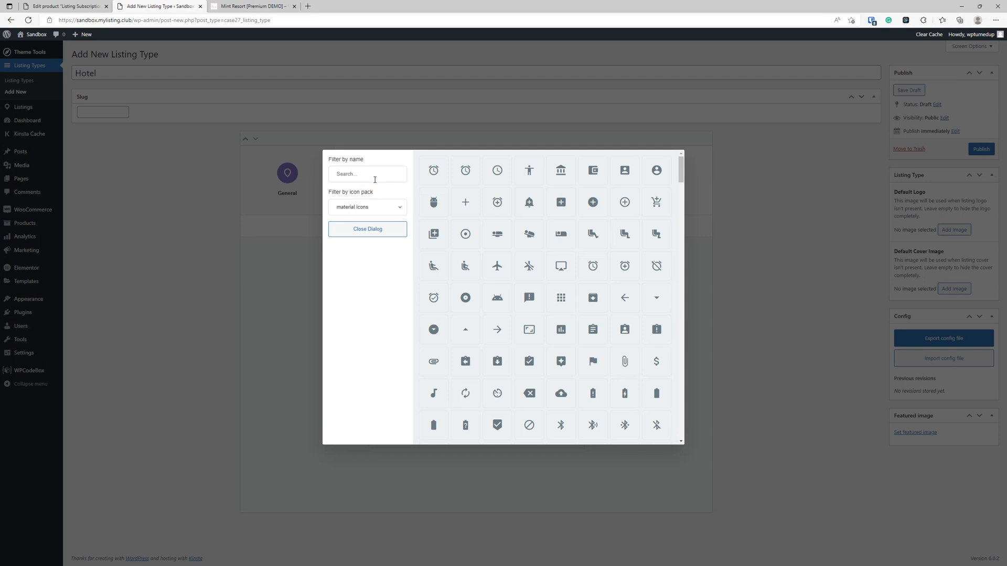
type("buil")
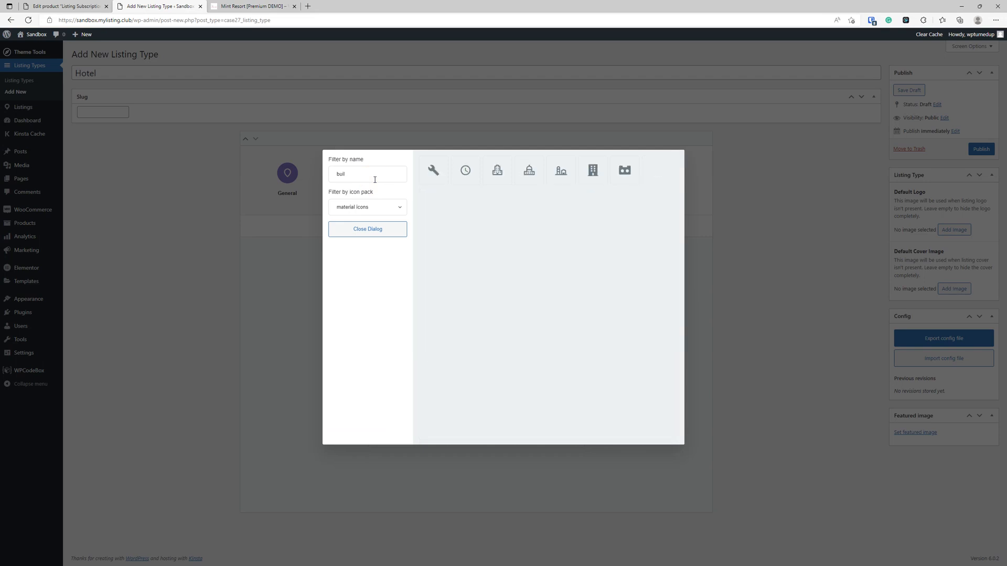
left_click(592, 169)
left_click(495, 372)
type("Hotels")
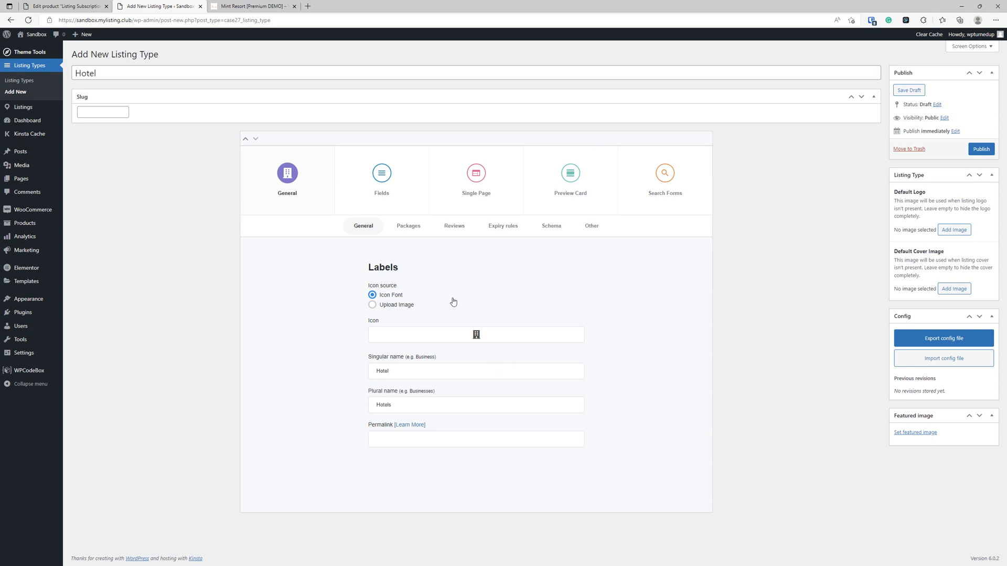
- Add the Listing Subscription Basic, Premium and Business packages to the Hotel listing type's paid packages
left_click(398, 226)
left_click(634, 354)
left_click(636, 358)
left_click(634, 353)
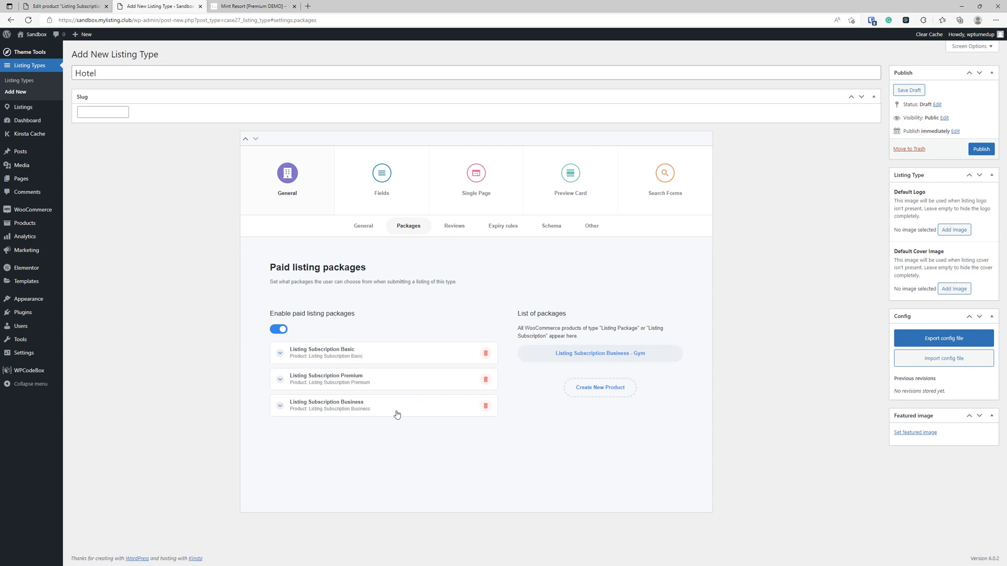
- Enable gallery upload for the Hotel listing type's reviews and set the stars mode to full stars
left_click(452, 226)
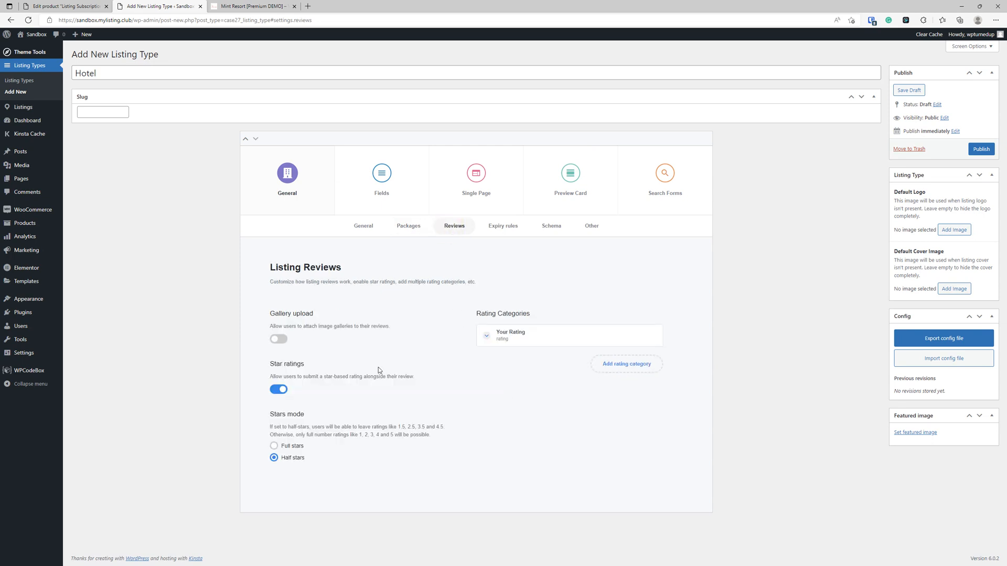
left_click(282, 339)
left_click(273, 445)
- Add a second rating category to the Hotel reviews and open its label for editing
left_click(609, 363)
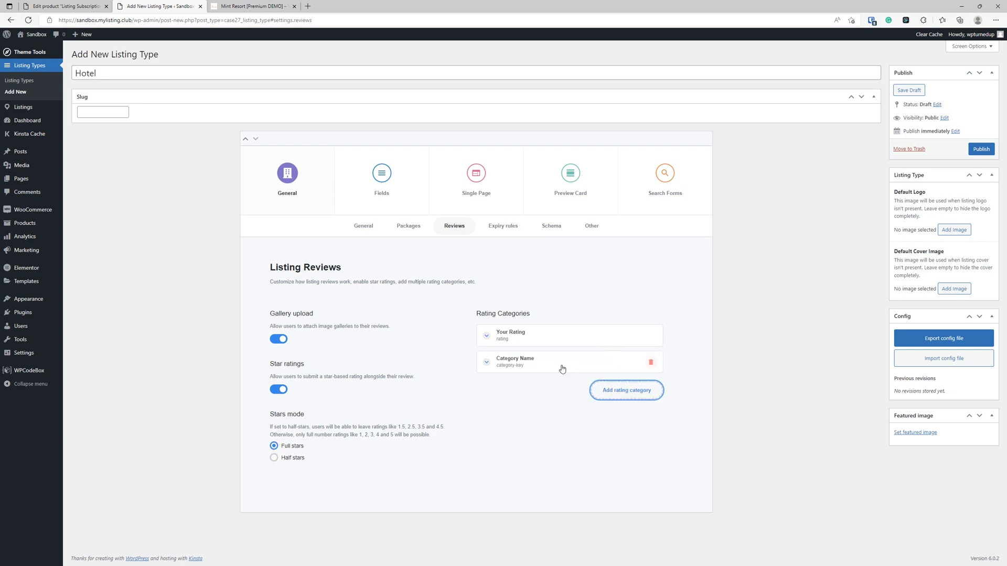
left_click(562, 363)
triple_click(556, 395)
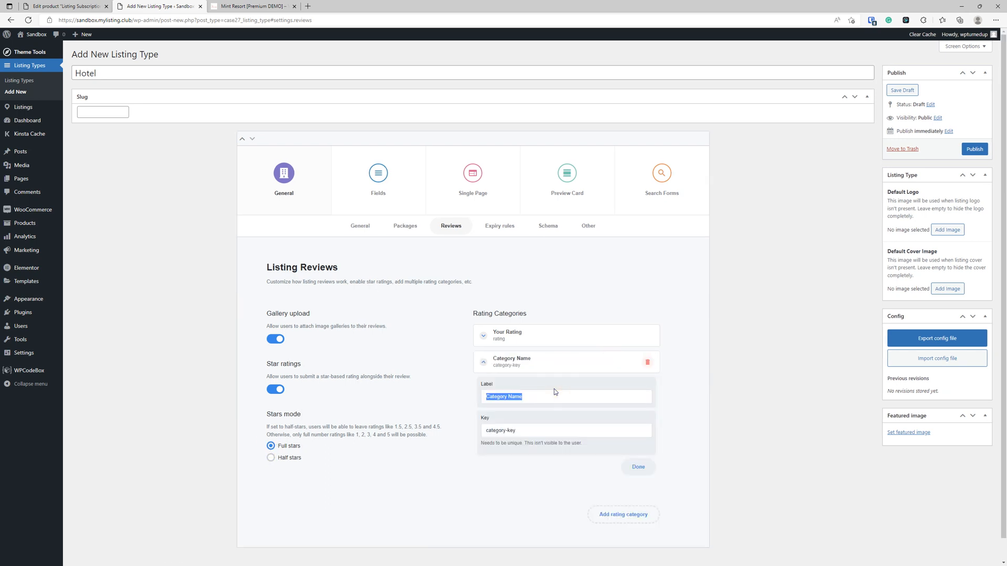
left_click(556, 396)
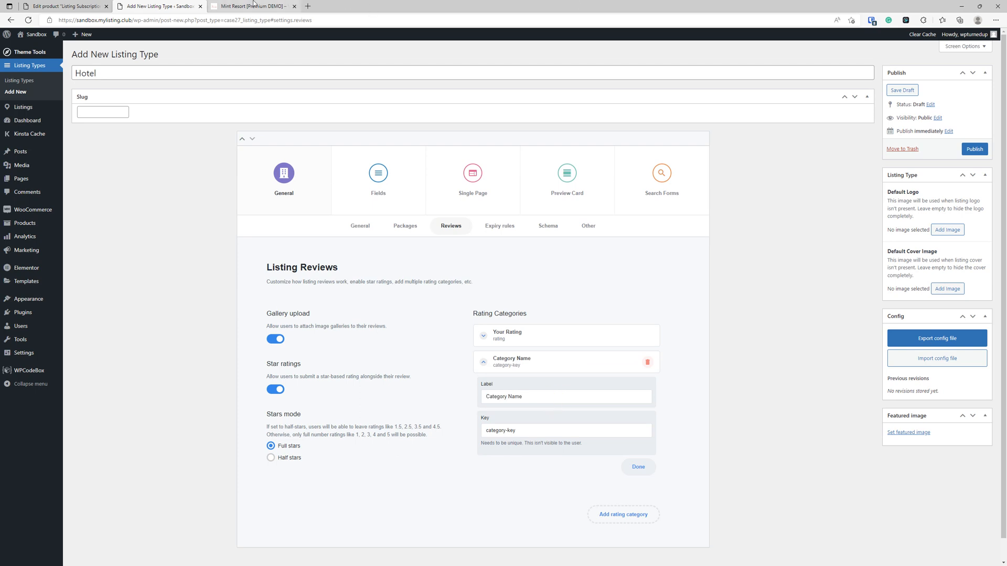
- Examine which rating categories the Mint Resort demo listing uses in its reviews
left_click(269, 5)
left_click(623, 271)
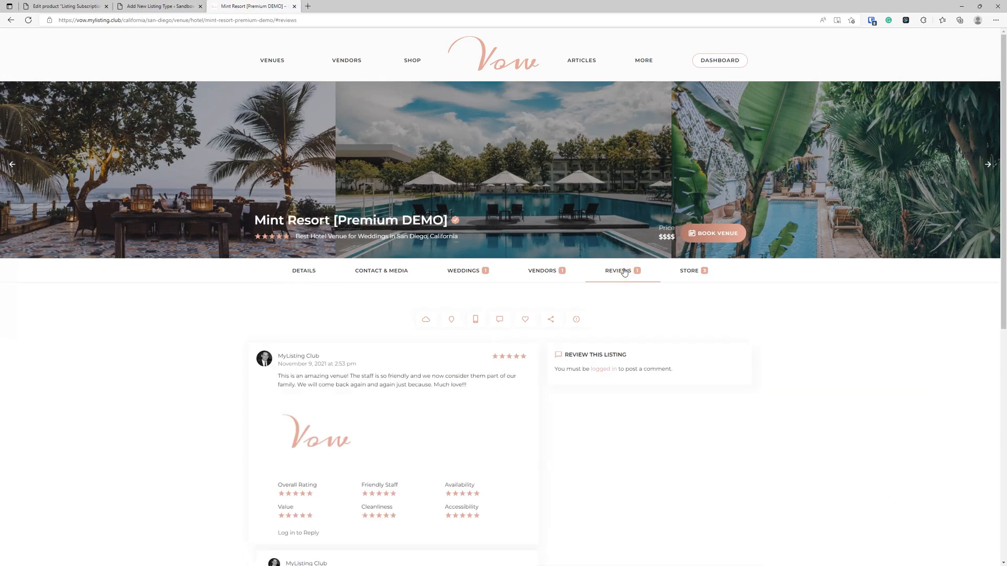
scroll(367, 369, "down", 2)
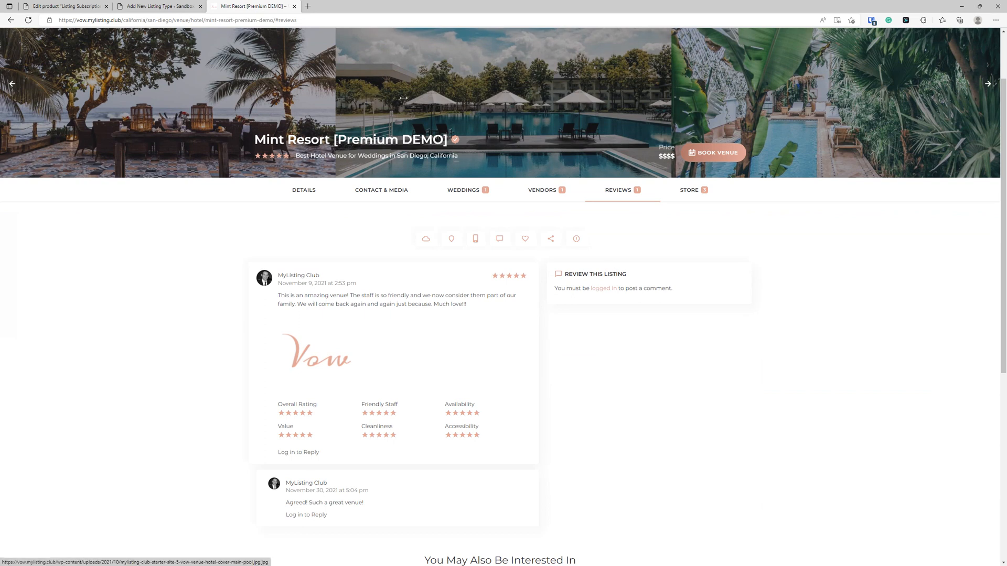
key("ctrl+w")
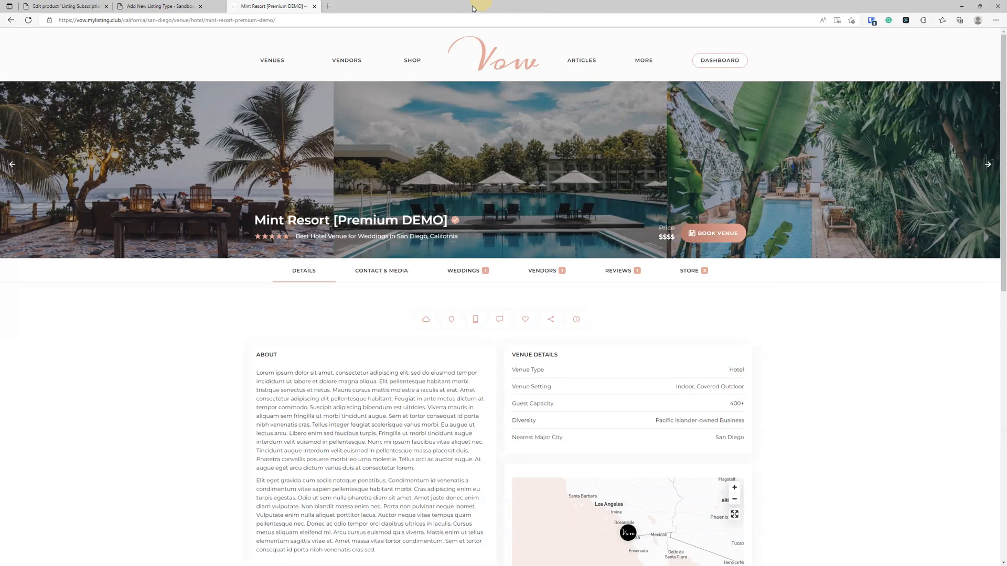
left_click(636, 270)
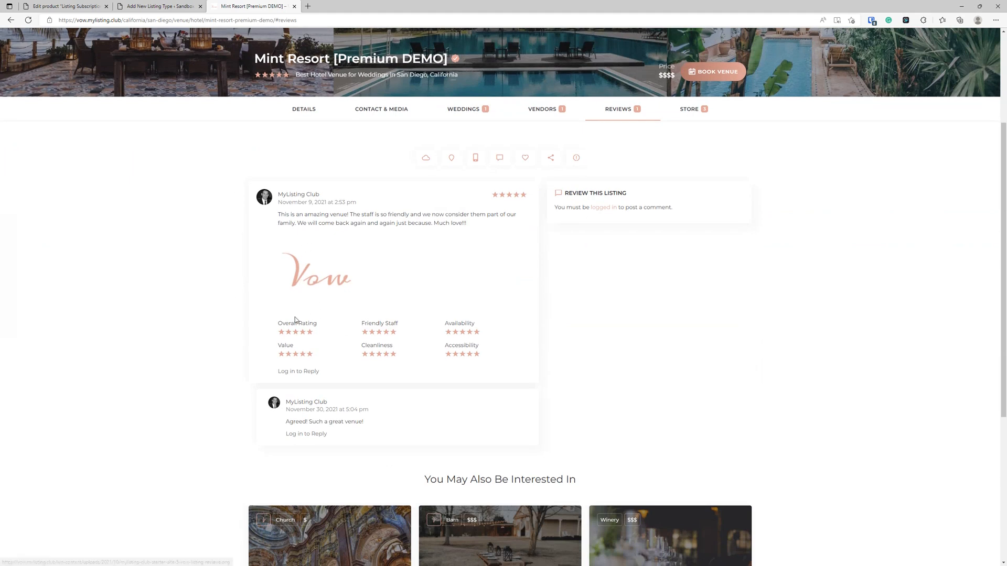
left_click_drag(321, 324, 270, 323)
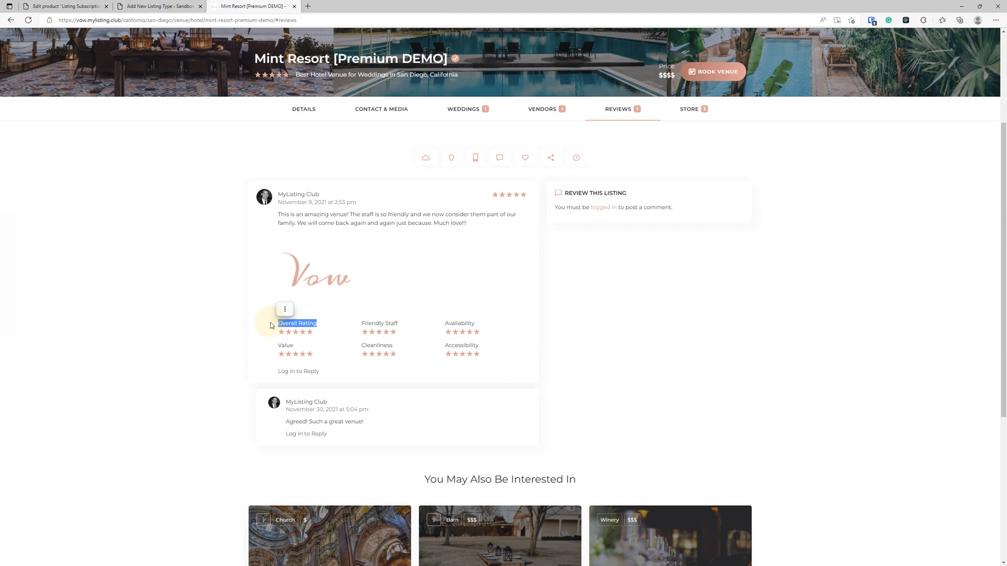
left_click(300, 350)
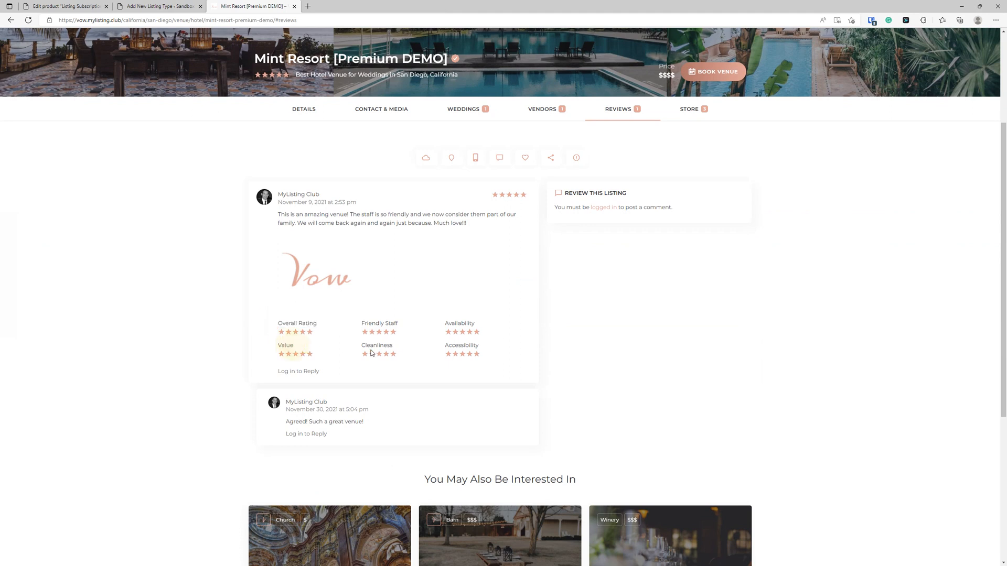
- Label the Hotel type's default rating category Overall Rating and the added rating category Value
left_click(162, 6)
left_click_drag(523, 397, 423, 398)
type("V")
left_click(519, 336)
left_click_drag(513, 371, 482, 370)
type("Y")
key("BackSpace")
type("Overall Rating")
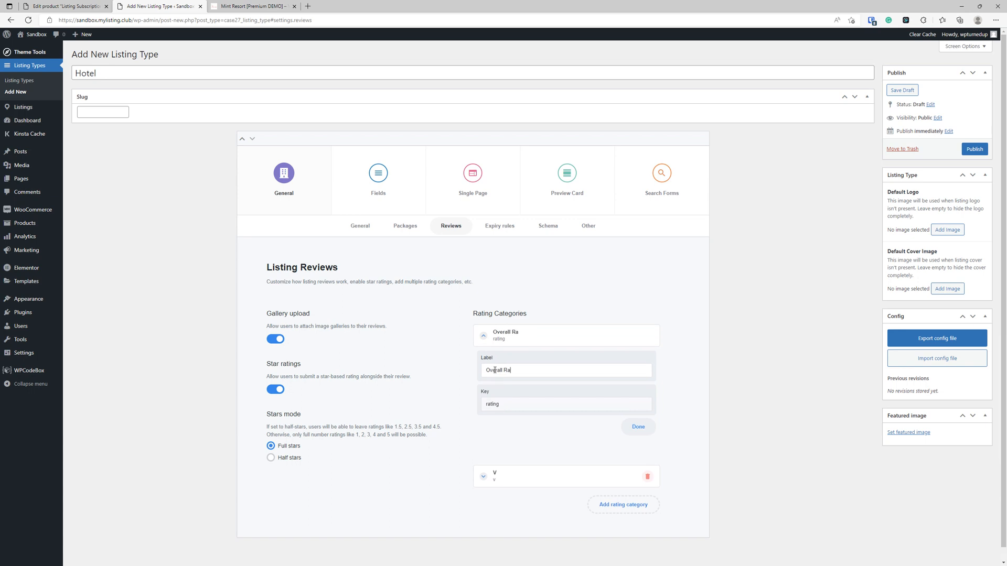
left_click(529, 344)
left_click(517, 362)
type("alu")
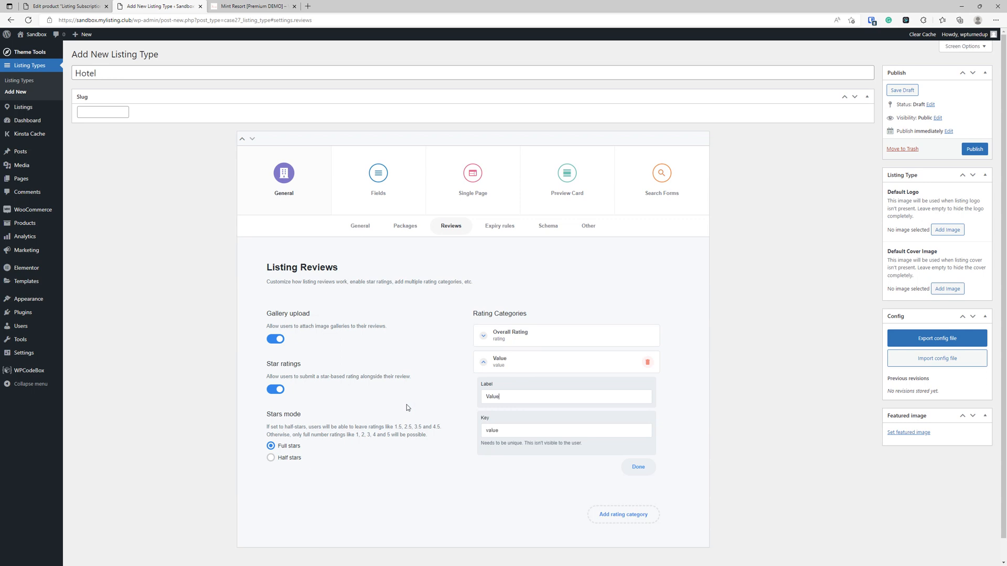
type("e")
left_click(514, 364)
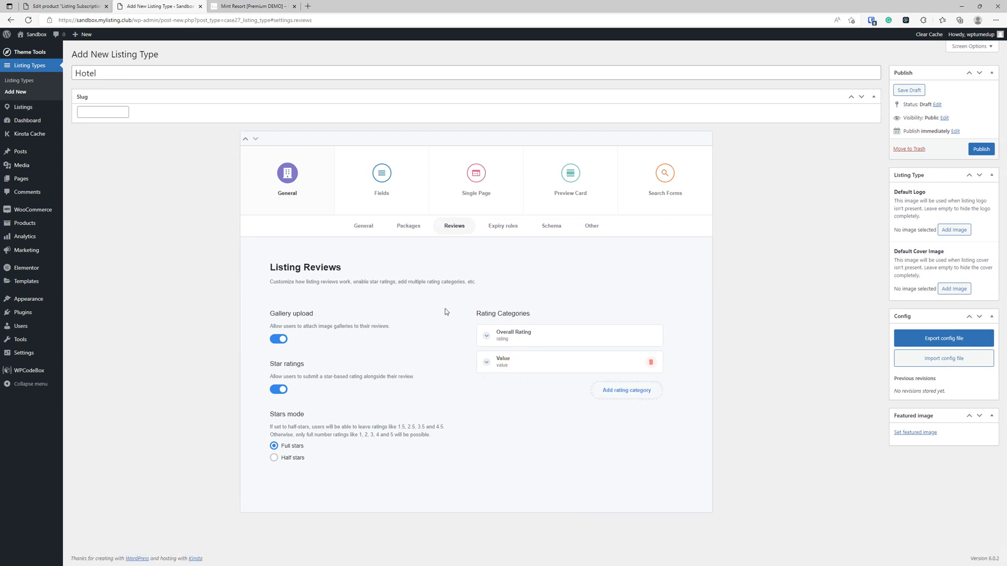
- Check the Hotel type's expiry rules and schema markup, and publish the listing type
left_click(498, 234)
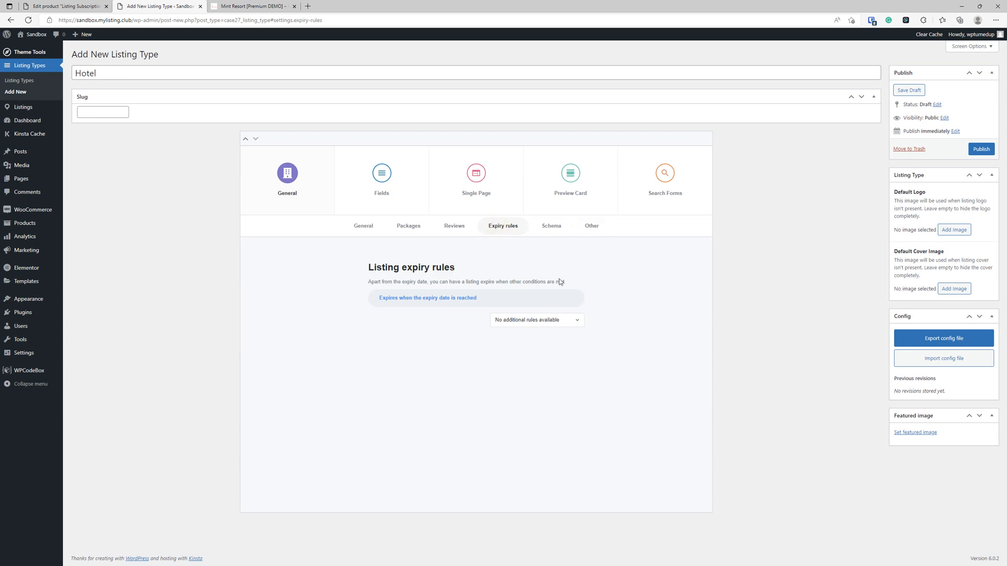
left_click(549, 228)
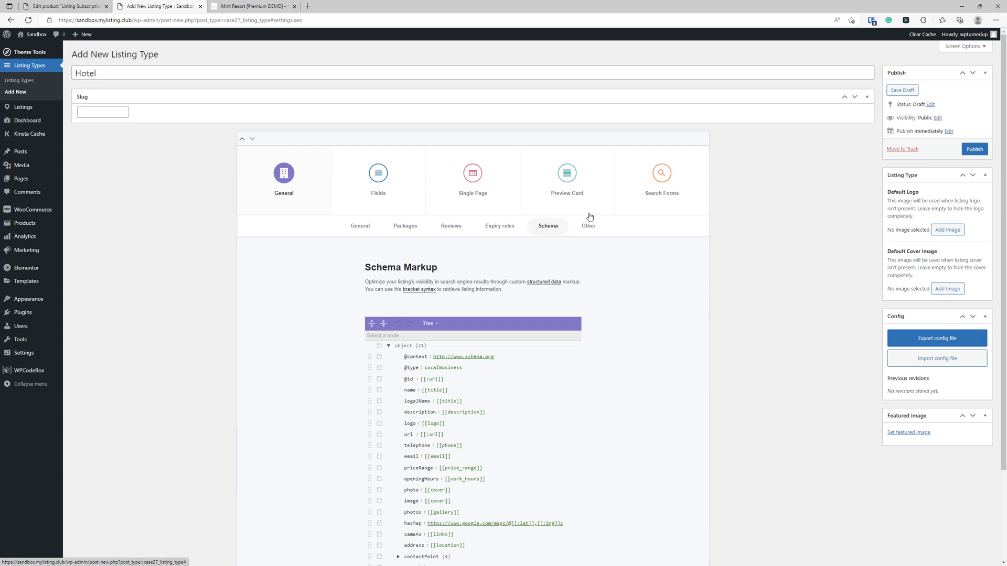
left_click(969, 151)
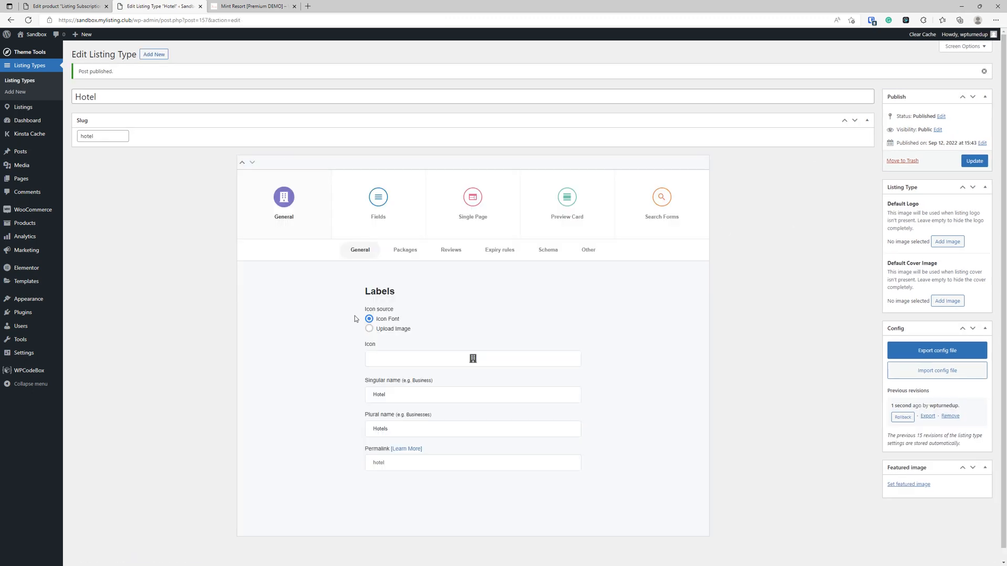
- Glance at the Mint Resort page and add the preset Gallery Images field to the Hotel listing type
left_click(252, 5)
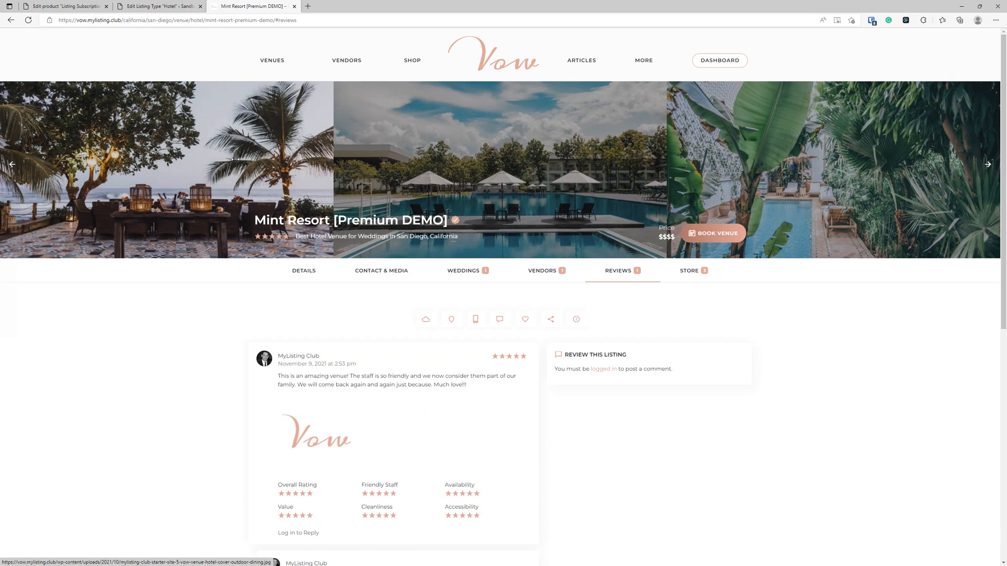
left_click(176, 4)
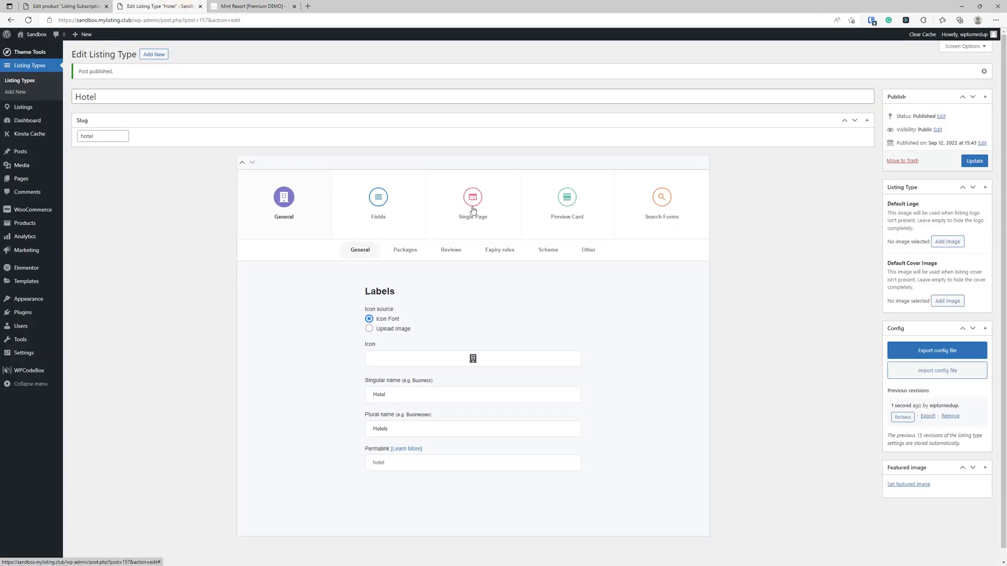
left_click(383, 206)
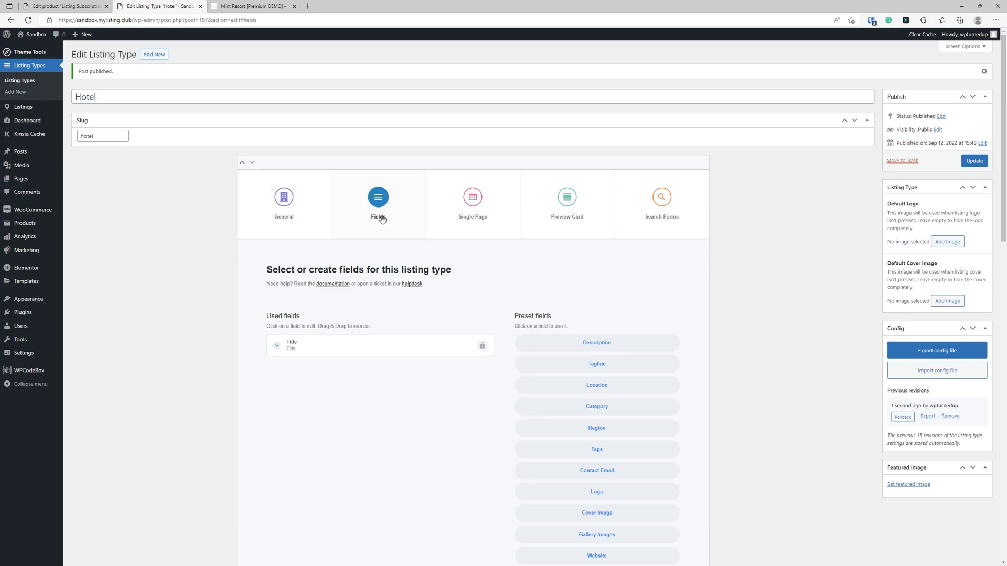
scroll(386, 292, "down", 5)
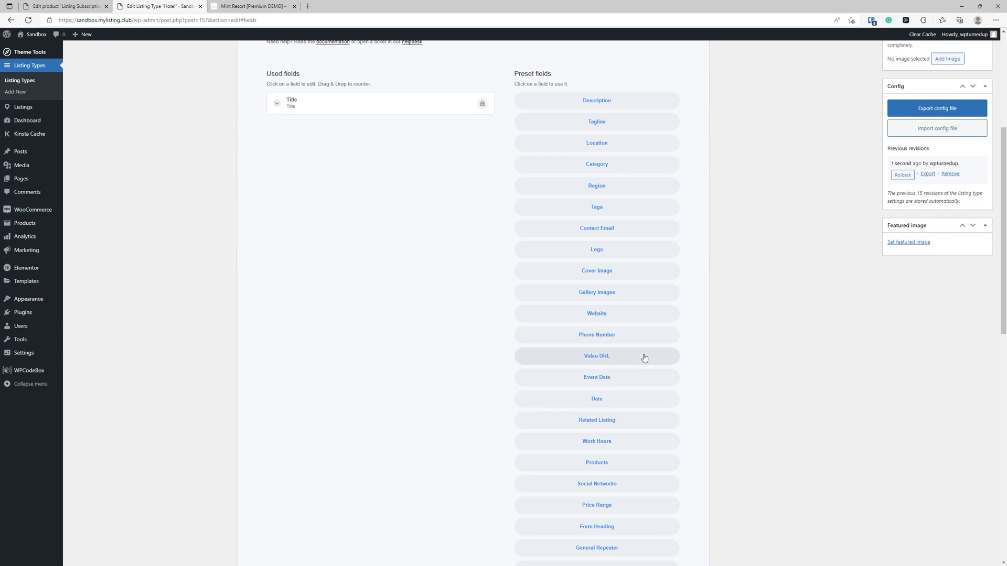
left_click(620, 293)
scroll(384, 326, "up", 5)
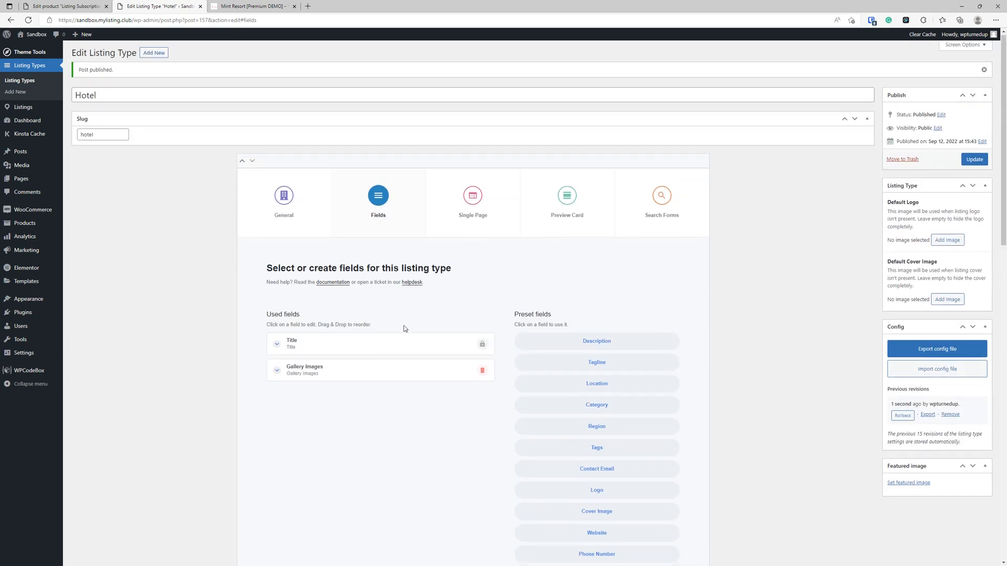
- Review the Gallery Images field's settings, especially its maximum number of uploads, with the Mint Resort gallery as reference
left_click(344, 371)
scroll(347, 370, "down", 3)
scroll(346, 369, "down", 2)
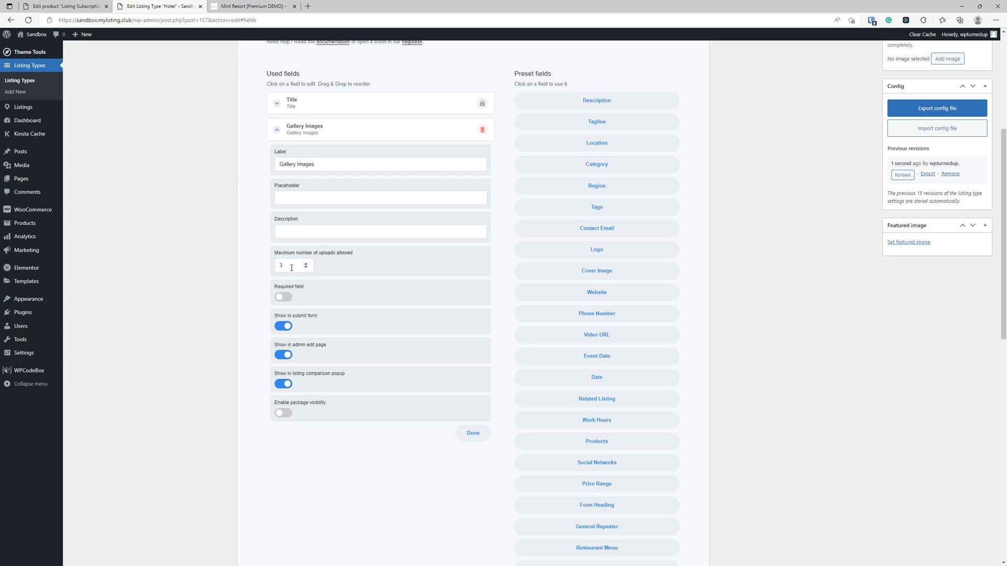
double_click(291, 268)
left_click(309, 197)
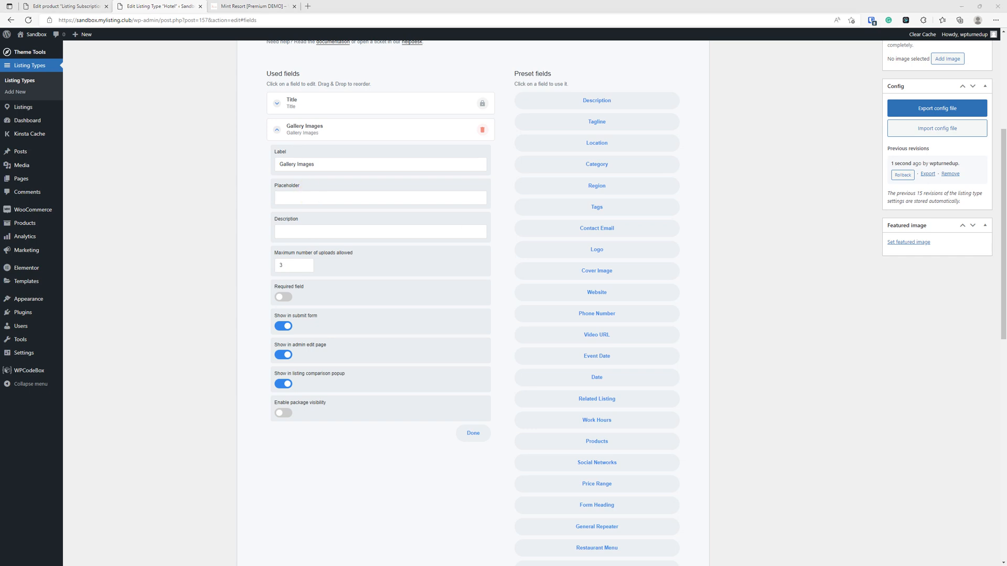
left_click(259, 5)
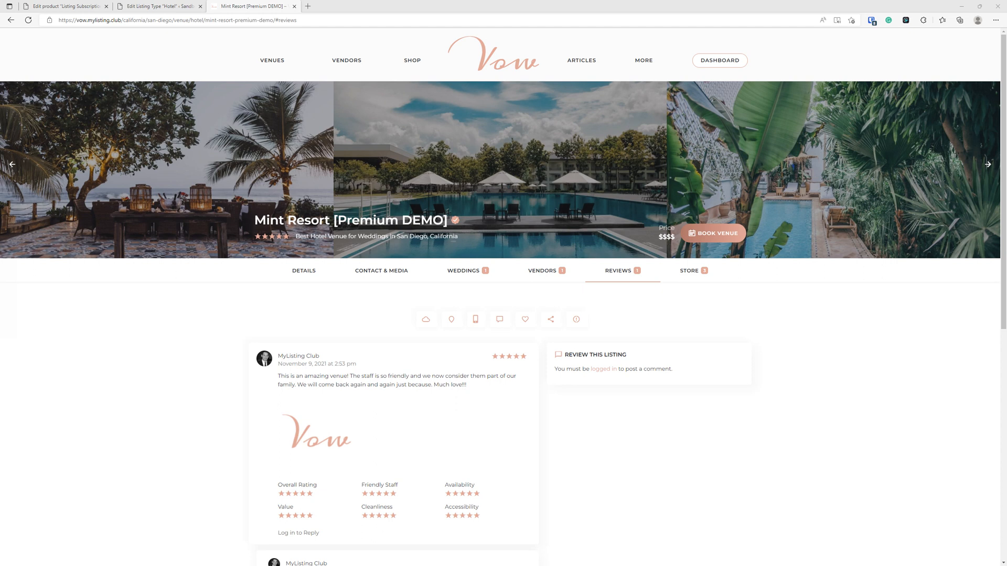
key("ctrl+shift+Tab")
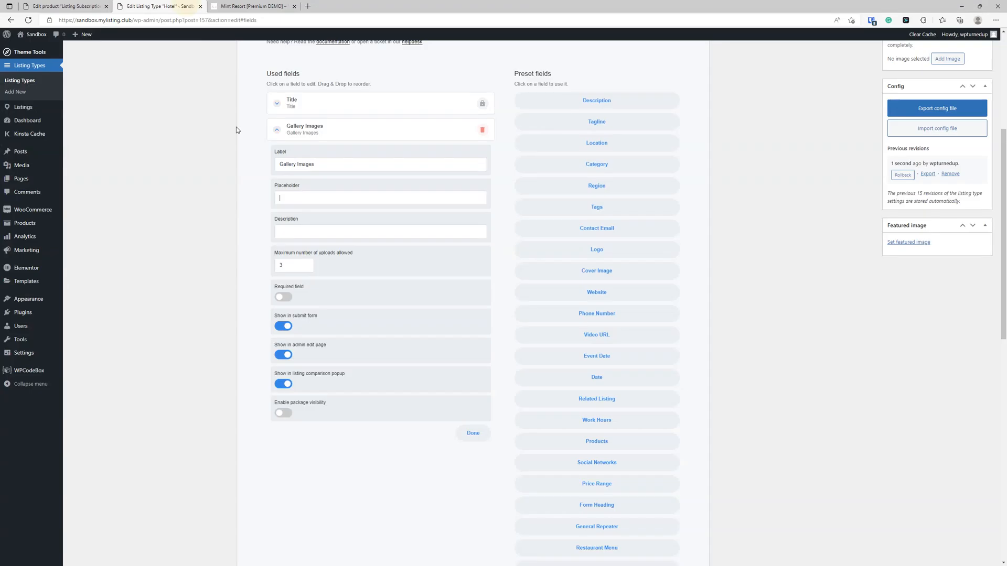
left_click(288, 262)
scroll(288, 263, "up", 1)
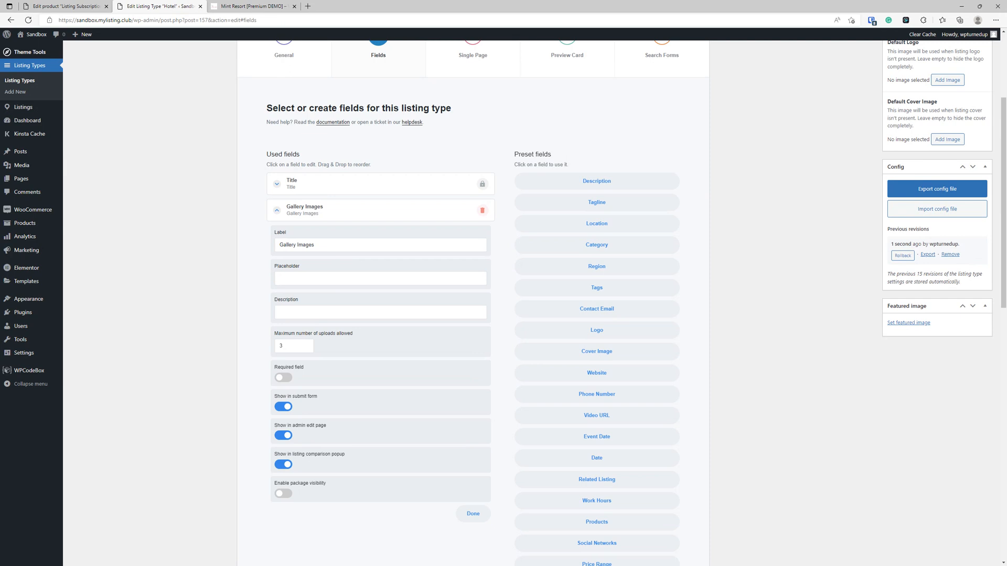
left_click(344, 216)
- Add the preset Form Heading field to the Hotel listing type's used fields
scroll(499, 252, "down", 2)
scroll(499, 252, "down", 3)
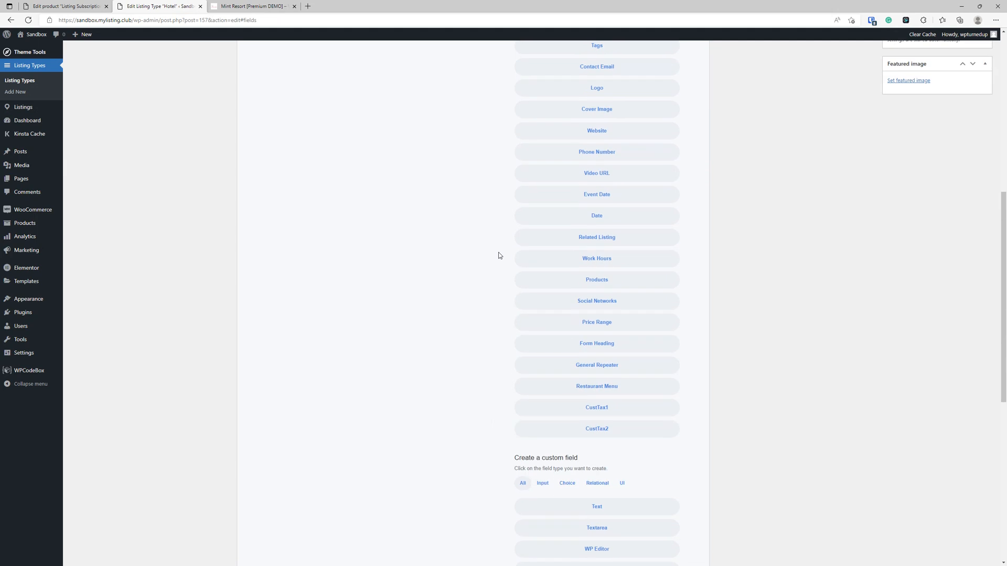
left_click(606, 345)
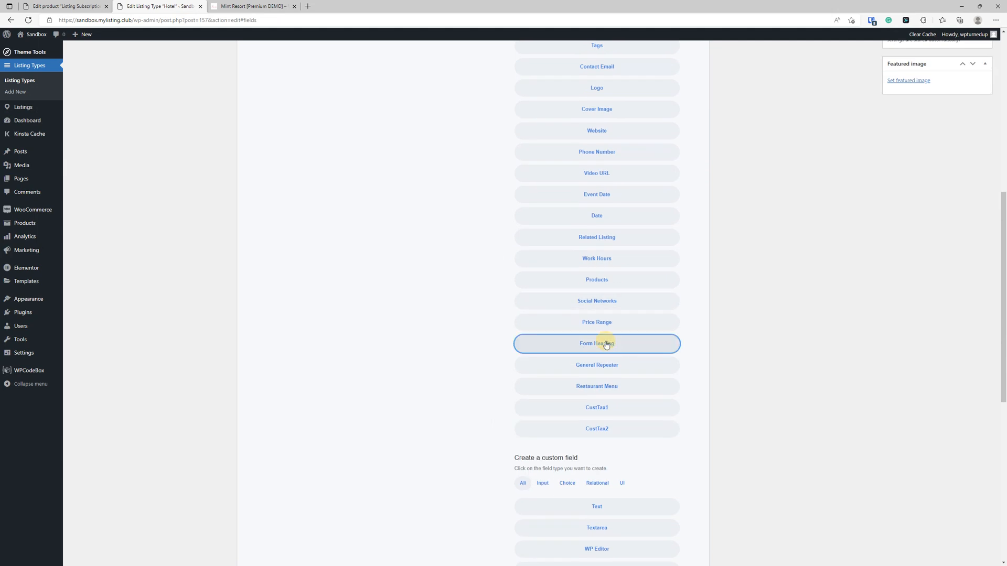
scroll(325, 279, "down", 3)
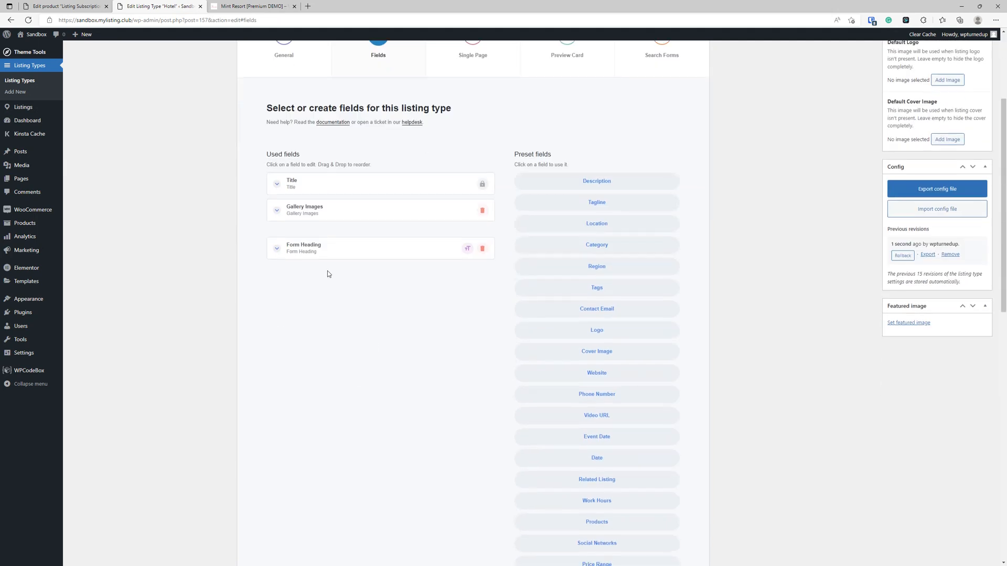
- Label the form heading Media and choose an icon for it found with "cam"
left_click(326, 250)
triple_click(327, 282)
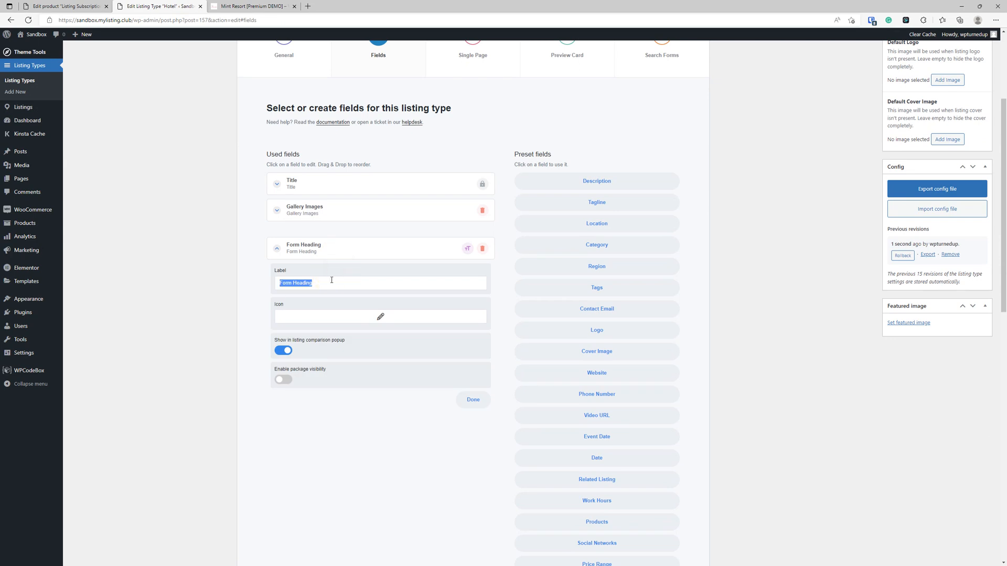
type("Media")
left_click(343, 317)
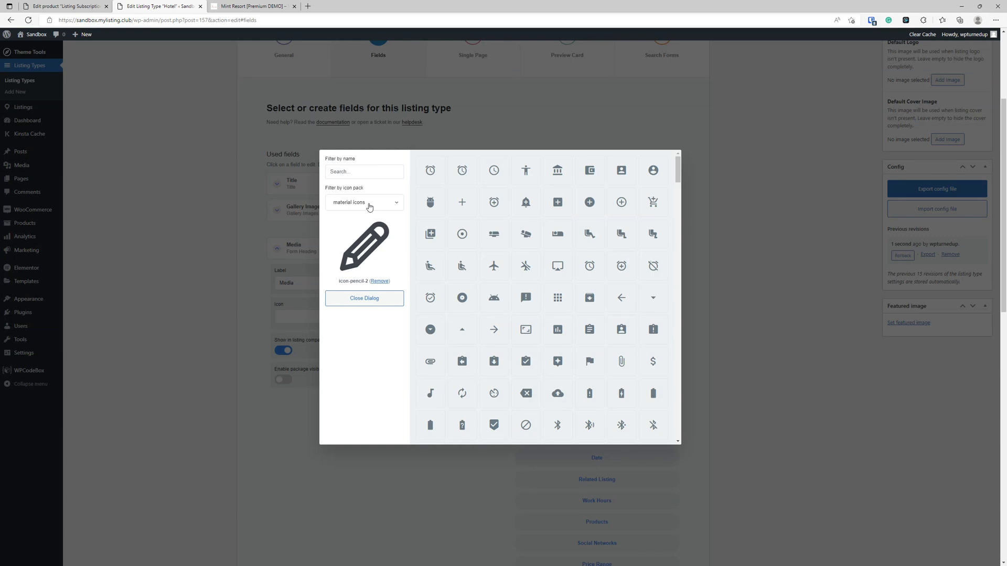
left_click(374, 174)
type("cam")
left_click(460, 168)
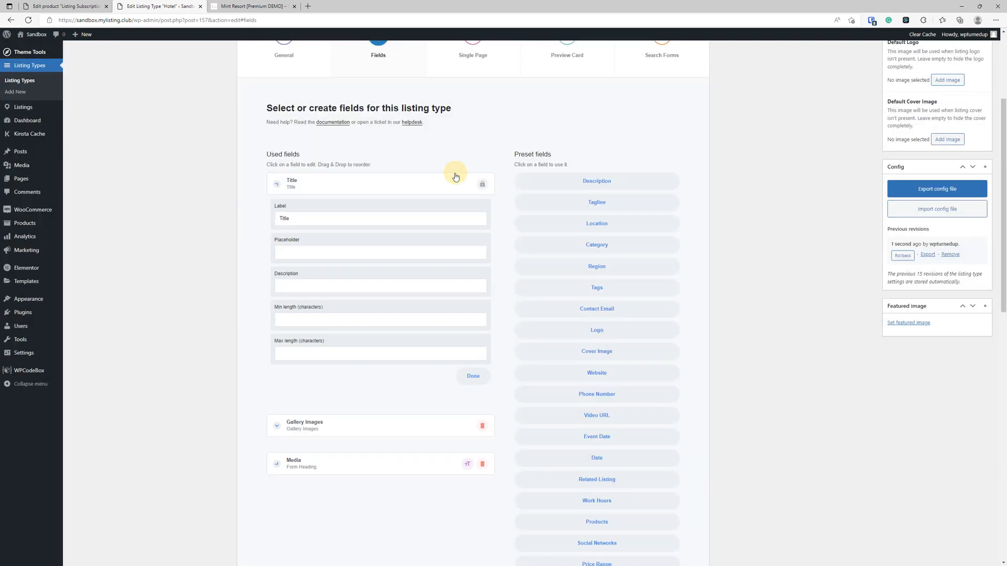
- Move the Gallery Images field below the Media heading and open its settings
left_click(420, 179)
left_click_drag(334, 207, 339, 257)
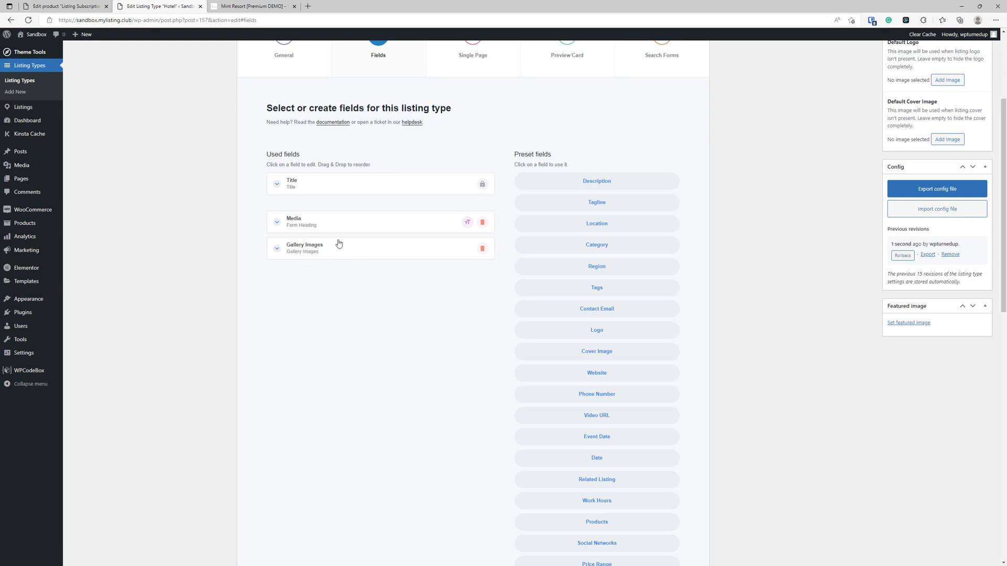
left_click(348, 247)
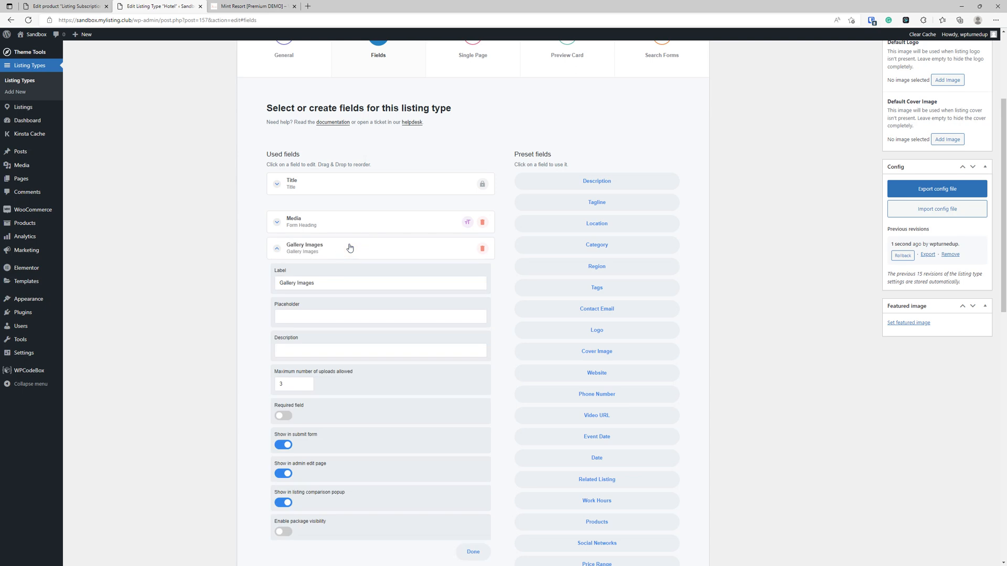
scroll(350, 248, "down", 2)
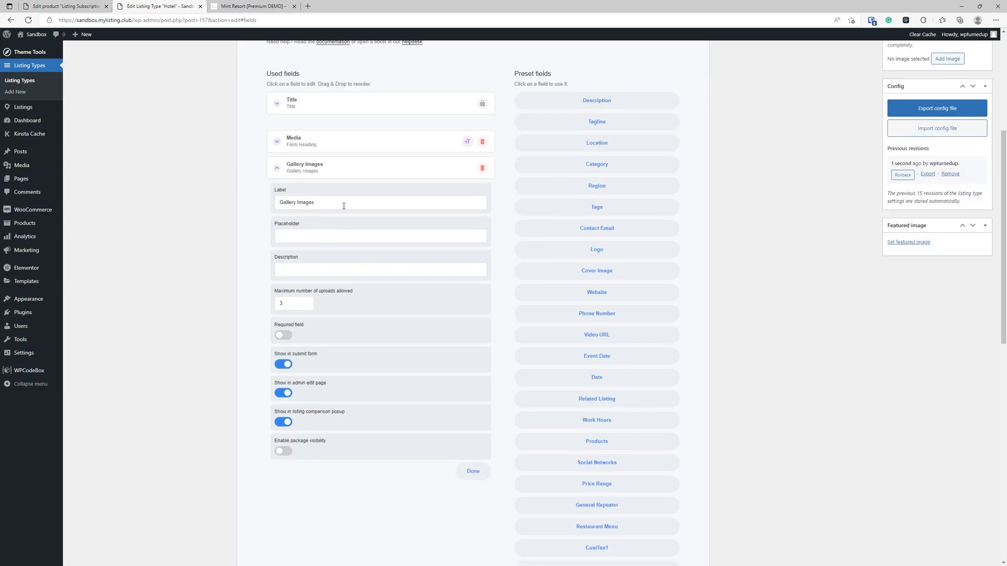
- Paste the prepared guidance, starting "Your image gallery also serves as your Listing cover image", into the Gallery Images field's placeholder
double_click(279, 302)
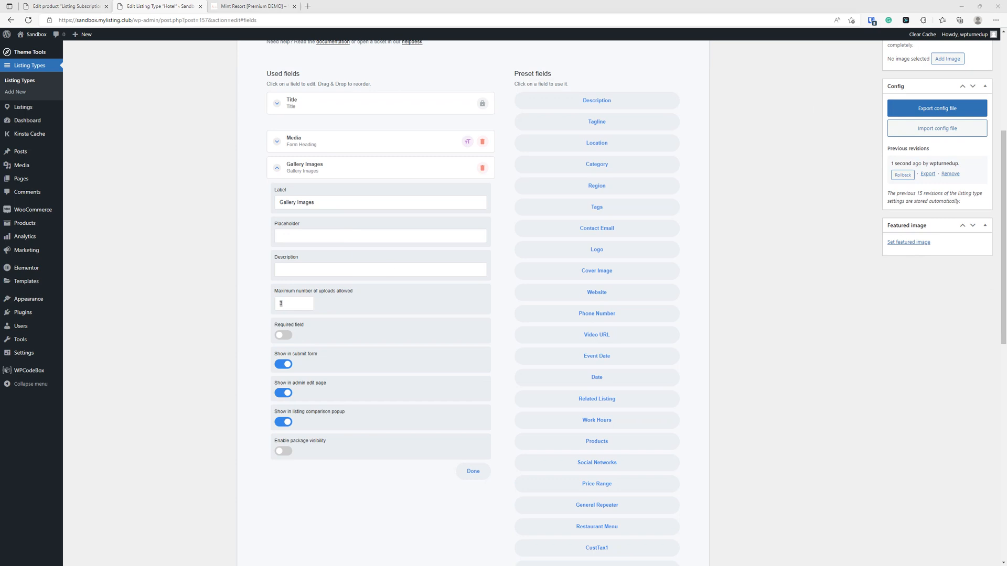
left_click(281, 235)
key("ctrl+v")
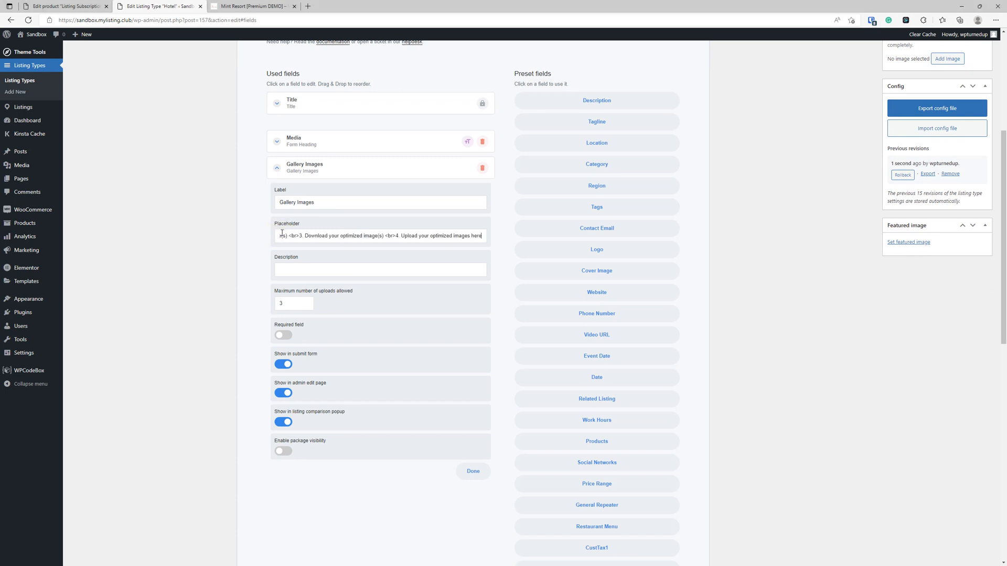
- Read the gallery placeholder text from its start to the upload guidelines, and check the listing type's Default Cover Image option it relates to
left_click_drag(282, 235, 229, 240)
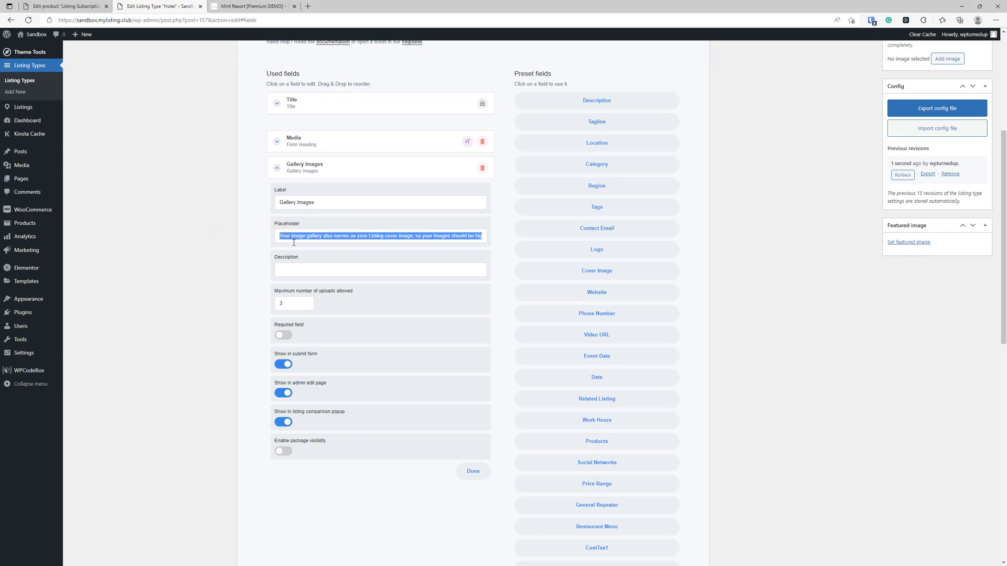
left_click(322, 237)
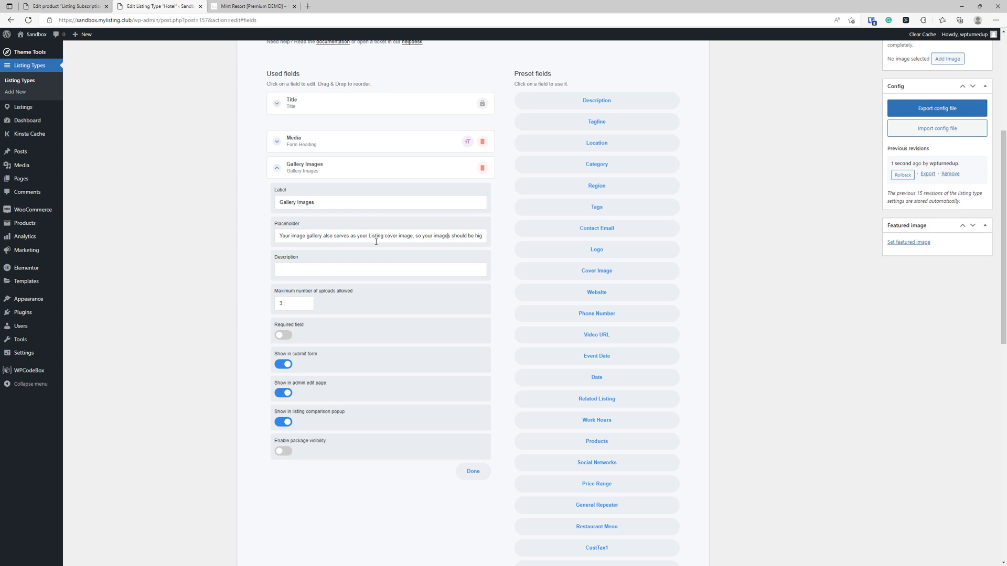
key("ctrl+Right")
key("ctrl+Right")
key("ctrl+Right")
key("ctrl+Right")
key("ctrl+Right")
key("ctrl+Right")
key("ctrl+Right")
key("ctrl+Right")
key("ctrl+Right")
key("ctrl+Right")
key("ctrl+Right")
key("ctrl+Right")
key("ctrl+Right")
key("ctrl+Right")
key("ctrl+Right")
key("ctrl+Right")
key("ctrl+Right")
key("ctrl+Right")
key("ctrl+Right")
type("a default cover image with our br")
scroll(707, 278, "up", 5)
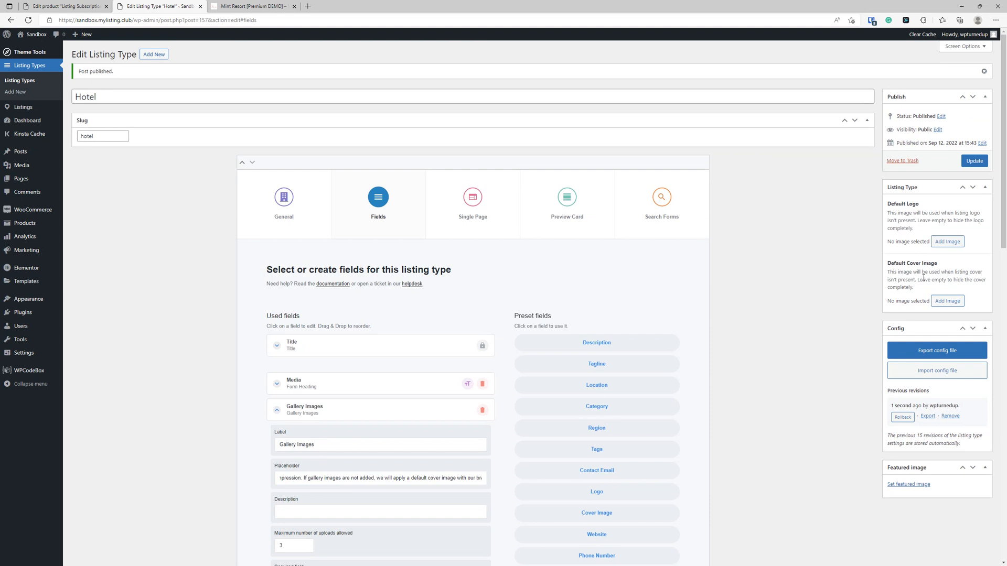
scroll(818, 344, "down", 6)
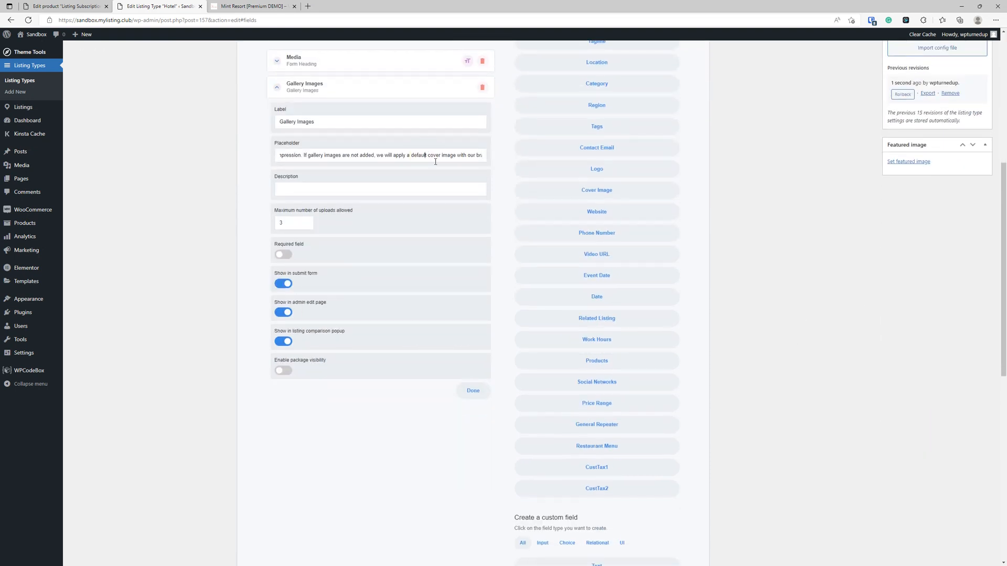
key("Right")
key("Right")
key("Right")
key("Right")
key("Right")
key("Right")
key("Right")
key("Right")
key("Right")
key("Right")
key("Right")
key("Right")
key("Right")
key("Right")
key("Right")
key("Right")
key("Right")
key("Right")
key("Right")
key("Right")
type("<br>")
type("  Upload up t")
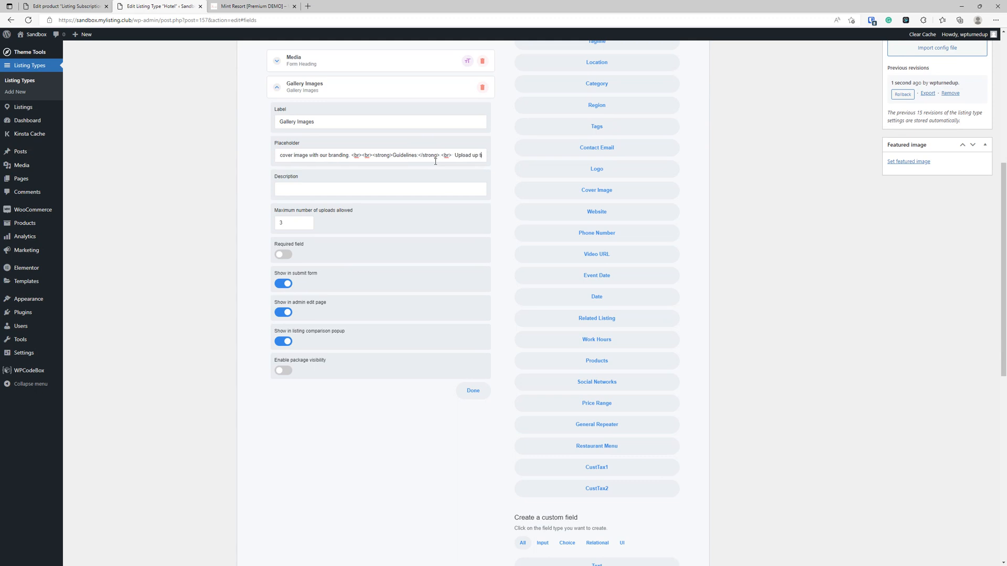
type("o 6 images <br>  Each image can have ma")
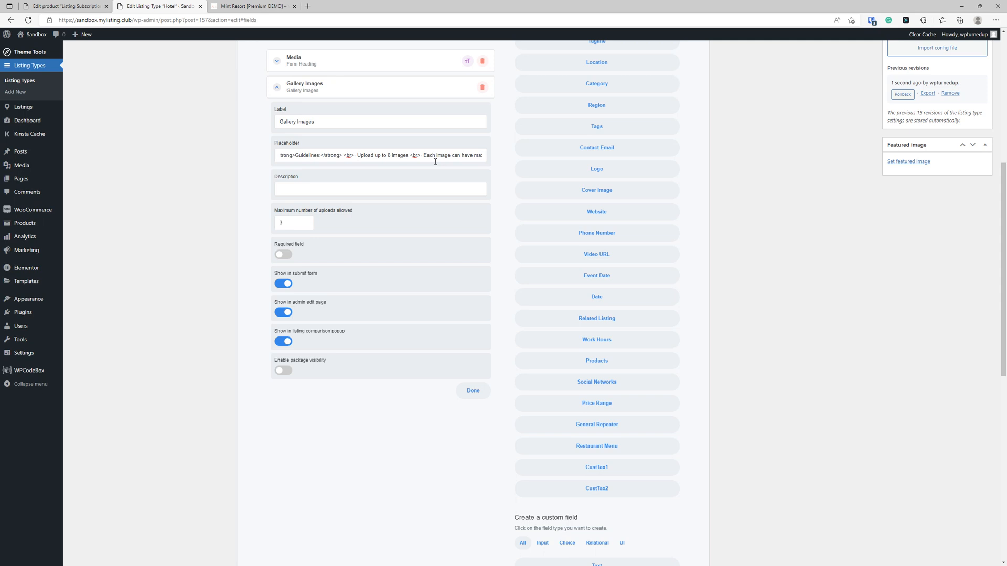
- Set the Gallery Images field's maximum number of uploads allowed to 6
key("Tab")
key("Tab")
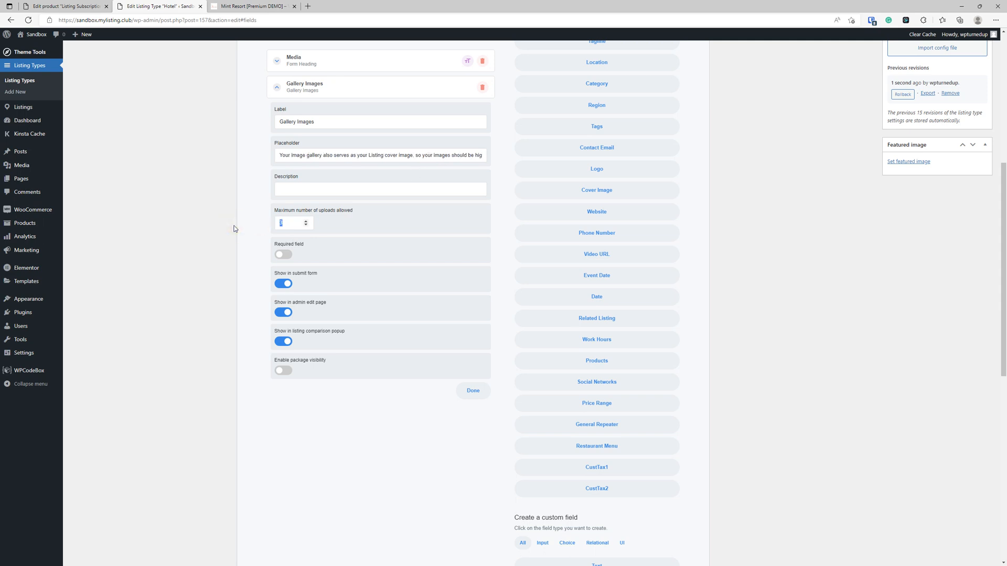
type("6")
- Read the Gallery Images placeholder text through the cover image advice and upload guidelines to the final image optimization instruction
key("Right")
key("Right")
key("Right")
key("Right")
key("Right")
key("Right")
key("Right")
key("Right")
key("Right")
key("Right")
key("Right")
key("Right")
key("Right")
key("Right")
key("Right")
key("Right")
key("Right")
key("Right")
key("Right")
key("Right")
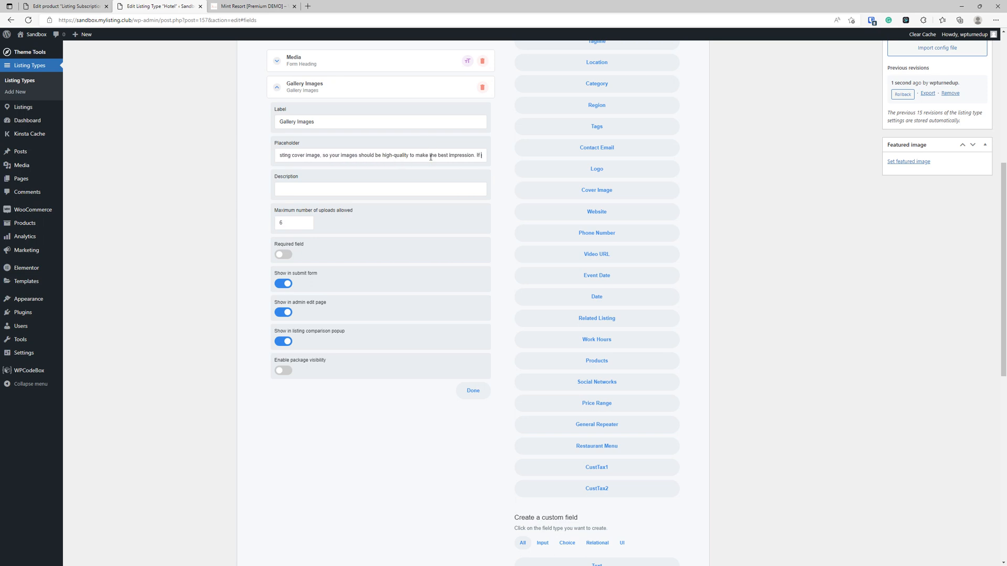
key("Right")
key("Right")
key("Right")
key("Right")
key("Right")
key("Right")
key("Right")
key("Right")
key("Right")
key("Right")
key("Right")
key("Right")
key("Right")
key("Right")
key("Right")
key("Right")
key("Right")
key("Right")
key("Right")
key("Right")
key("Right")
key("Right")
key("Right")
key("Right")
key("Right")
key("Right")
key("Right")
key("Right")
key("Right")
key("Right")
key("Right")
key("Right")
key("Right")
key("Right")
key("Right")
key("Right")
key("Right")
key("Right")
key("Right")
key("Right")
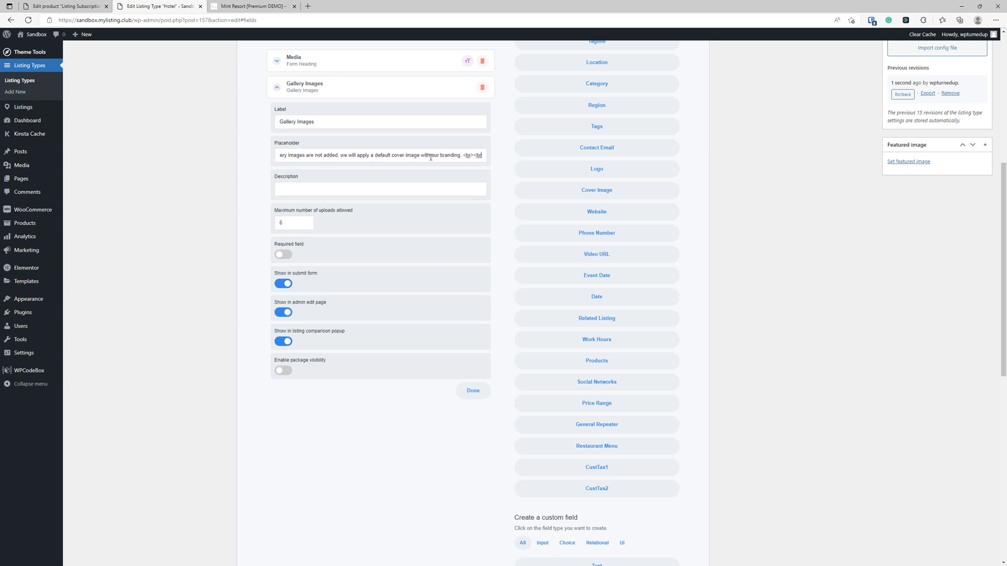
key("Right")
key("Right")
key("Right")
key("Right")
key("Right")
key("Right")
key("Right")
key("Right")
key("Right")
key("Right")
key("Right")
key("Right")
key("Right")
key("Right")
key("Right")
key("Right")
key("Right")
key("Right")
key("Right")
key("Right")
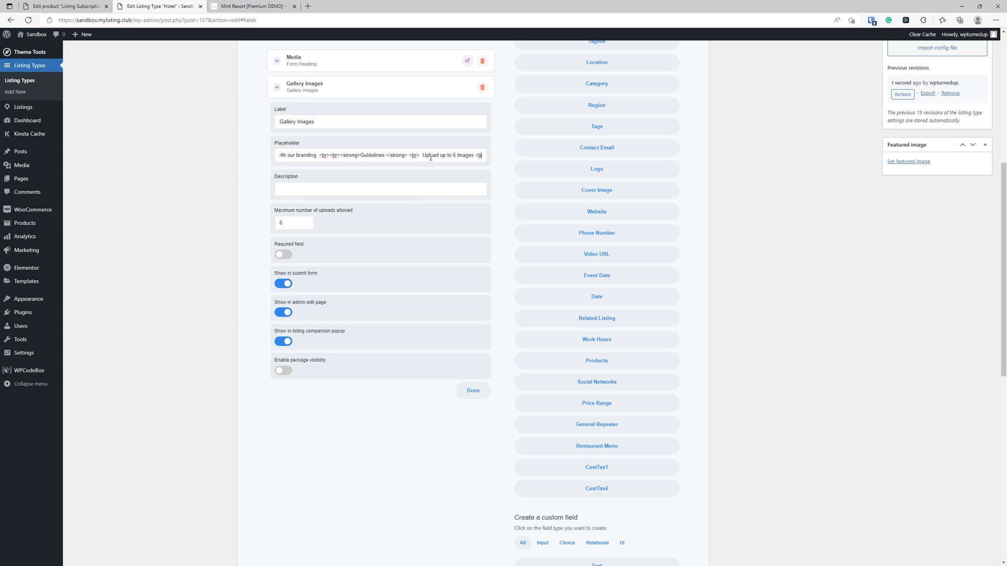
key("Right")
key("Right")
key("Right")
key("Right")
key("Right")
key("Right")
key("Right")
key("Right")
key("Right")
key("Right")
key("Right")
key("Right")
key("Right")
key("Right")
key("Right")
key("Right")
key("Right")
key("Right")
key("Right")
key("Right")
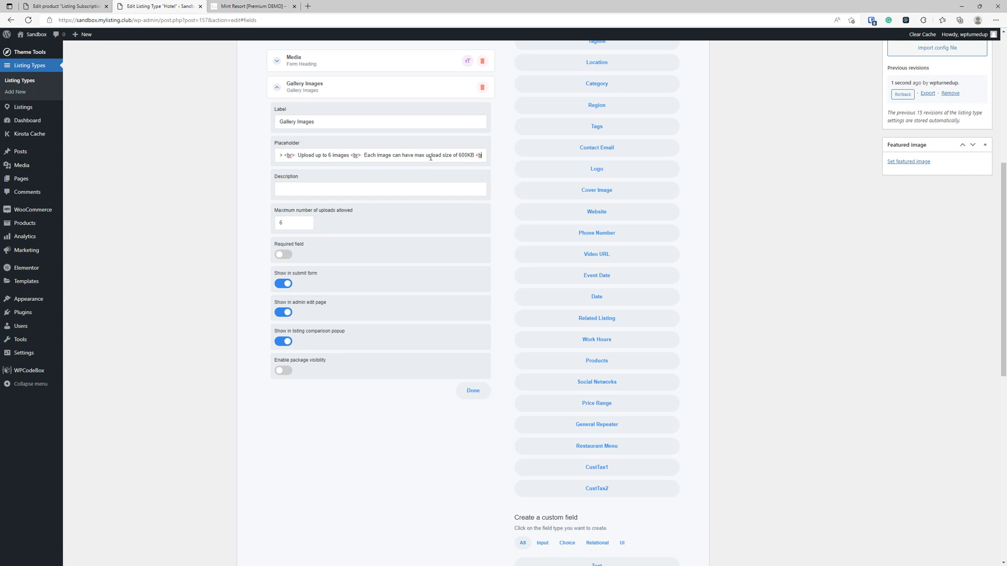
key("Right")
key("Right")
key("Right")
key("Right")
key("Right")
key("Right")
key("Right")
key("Right")
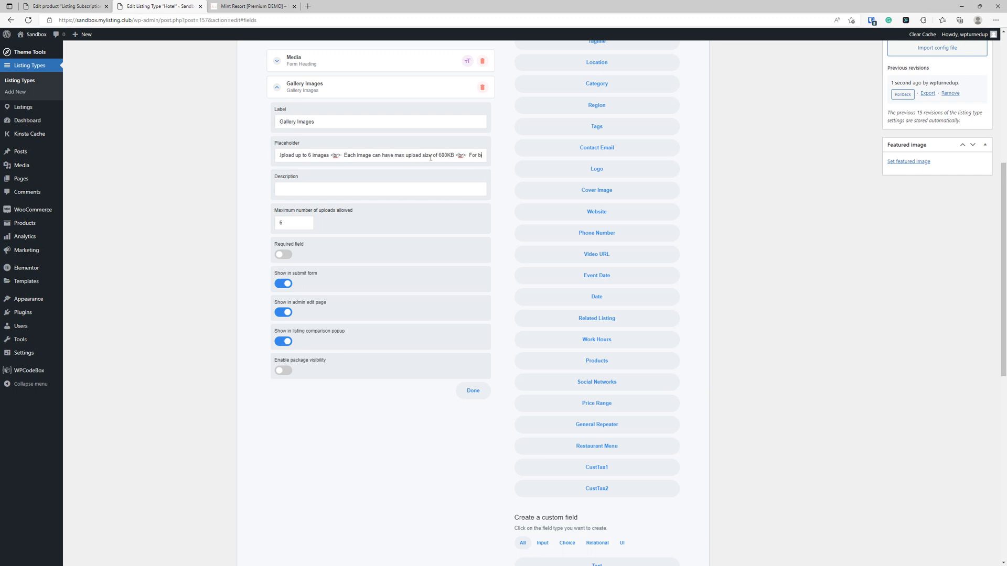
key("Right")
key("Right")
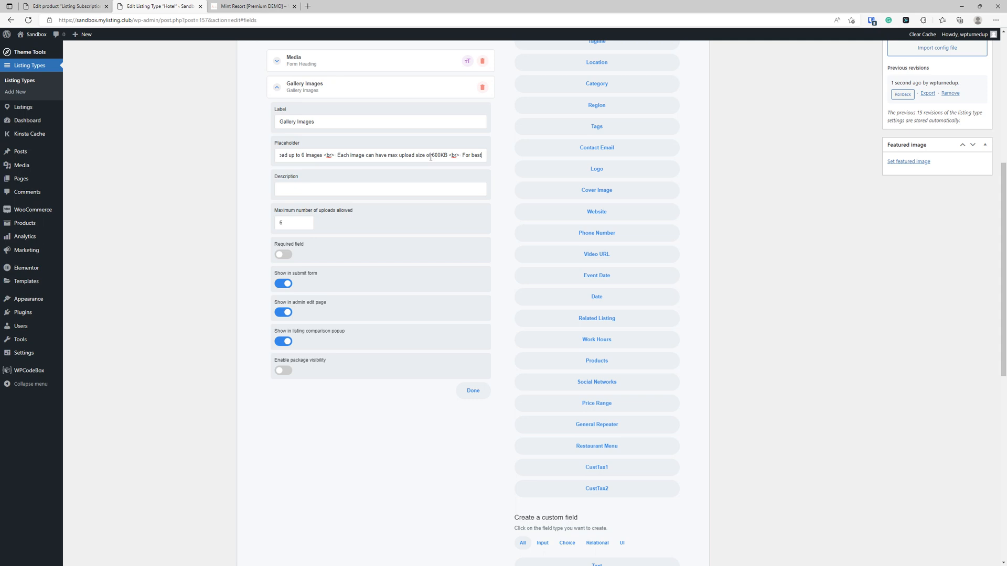
type("resu")
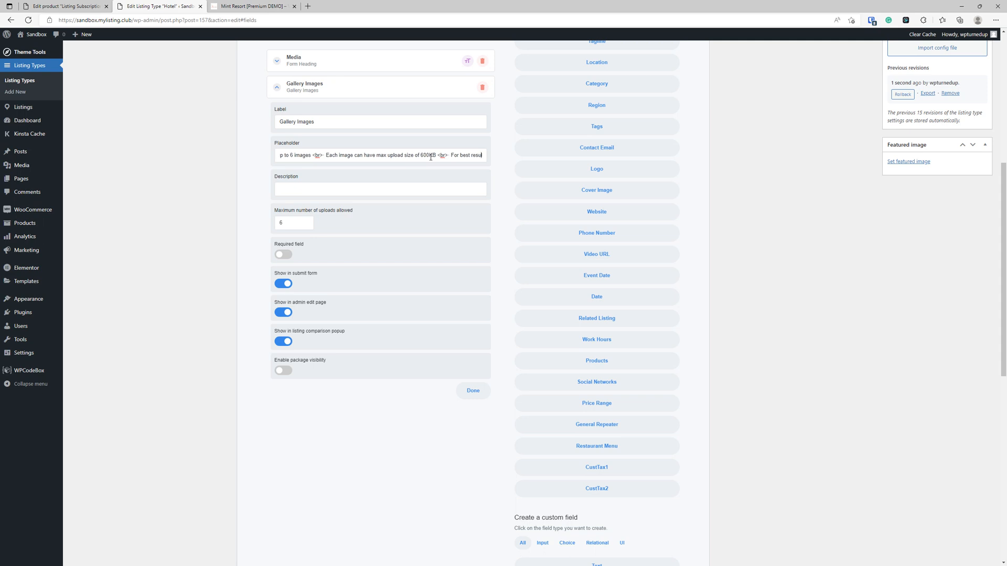
type("lts. gallery images s")
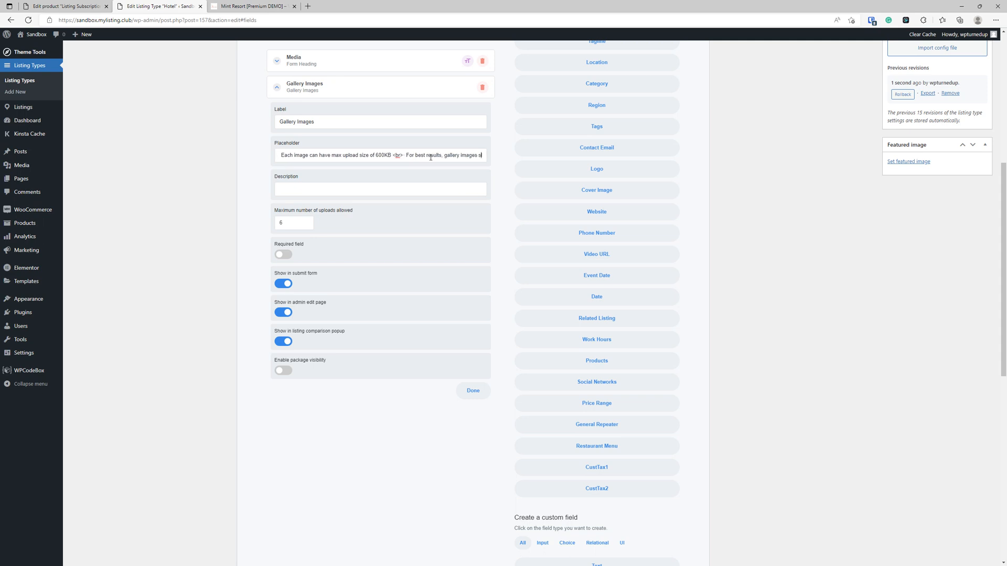
type("hould be at least 1920 x 1080 pixels <br><br><strong>Nee")
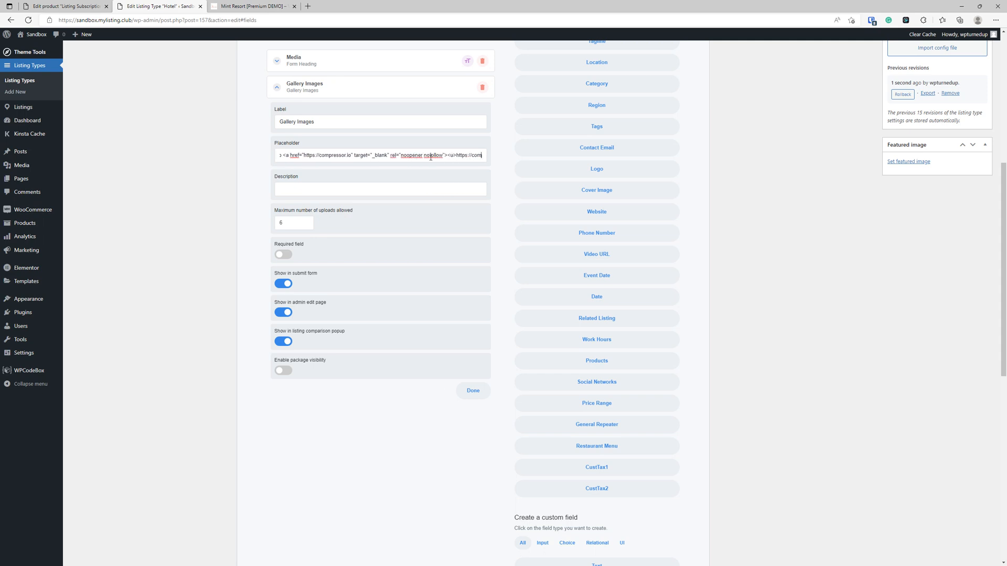
type("/a> <br>2. Upload your image(s) <br>3. Downloa")
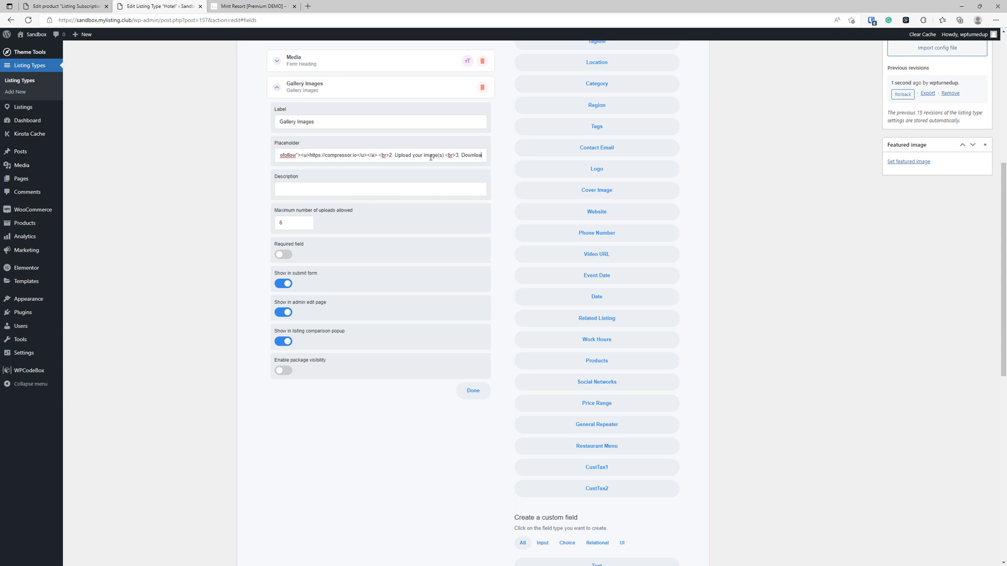
type("d your optimized image(s) <br>4. Upload your optimized images here")
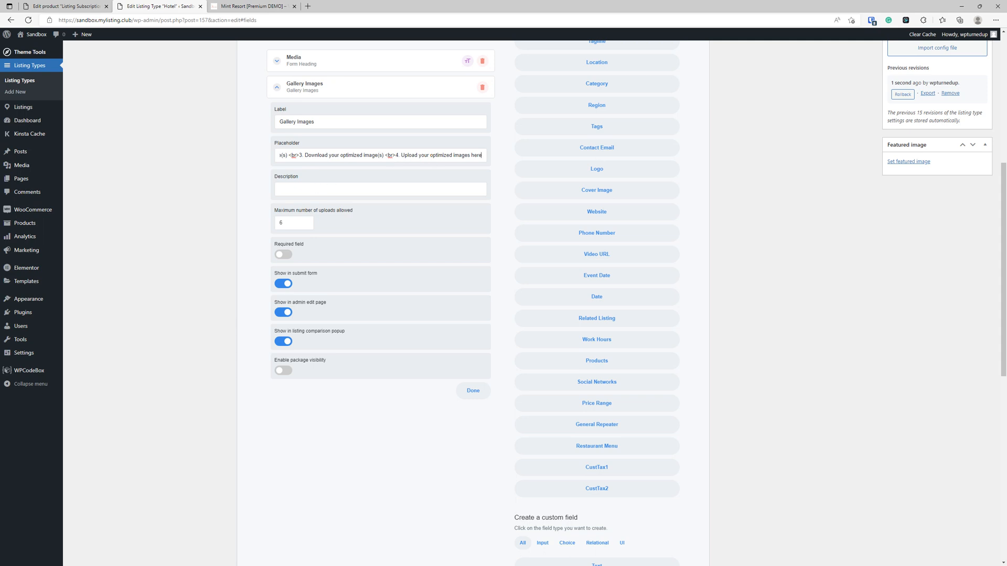
- Move the full guidance text of the Gallery Images field from its placeholder to its description
triple_click(301, 155)
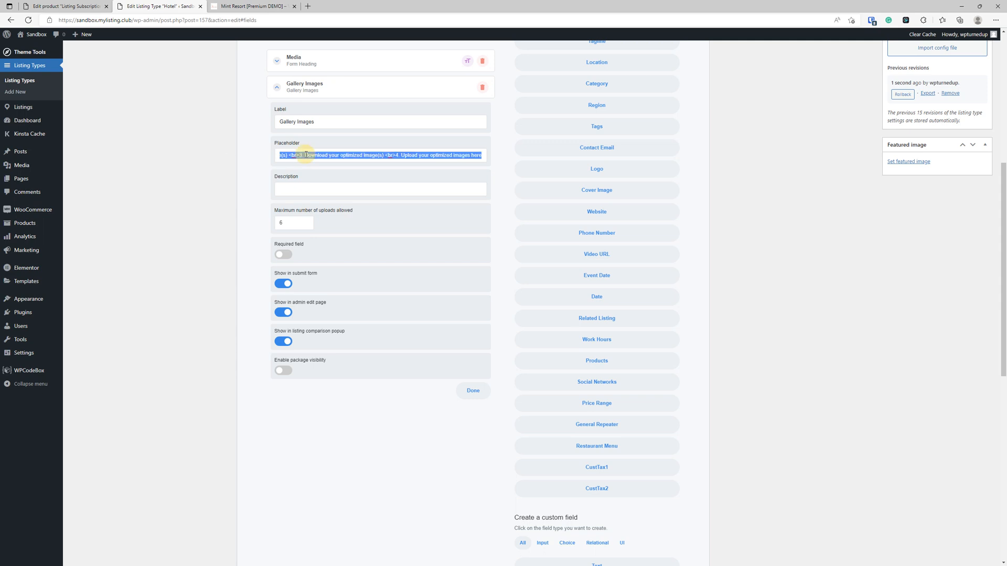
right_click(302, 156)
mouse_move(301, 161)
right_click(410, 153)
mouse_move(411, 161)
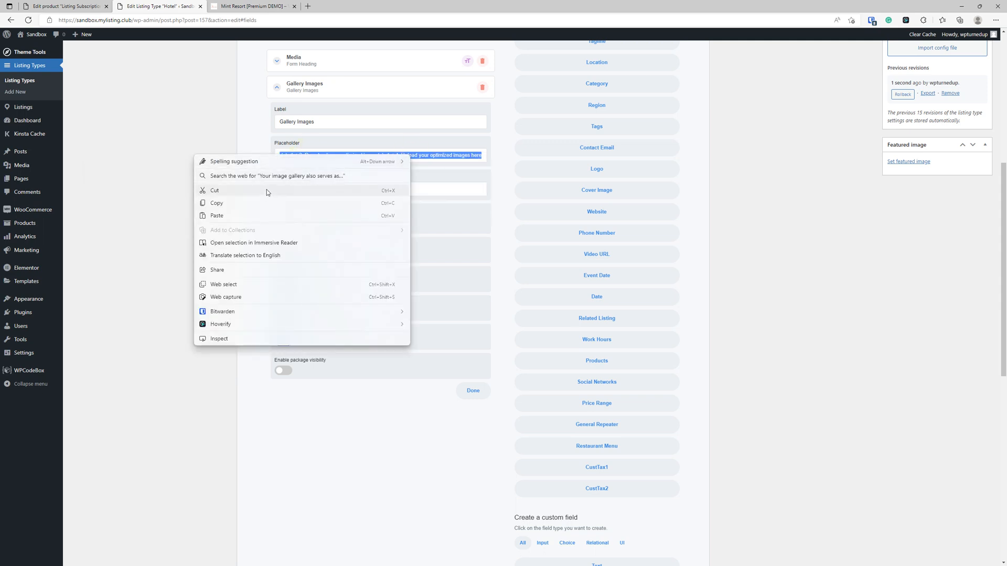
left_click(266, 190)
left_click(354, 188)
key("ctrl+v")
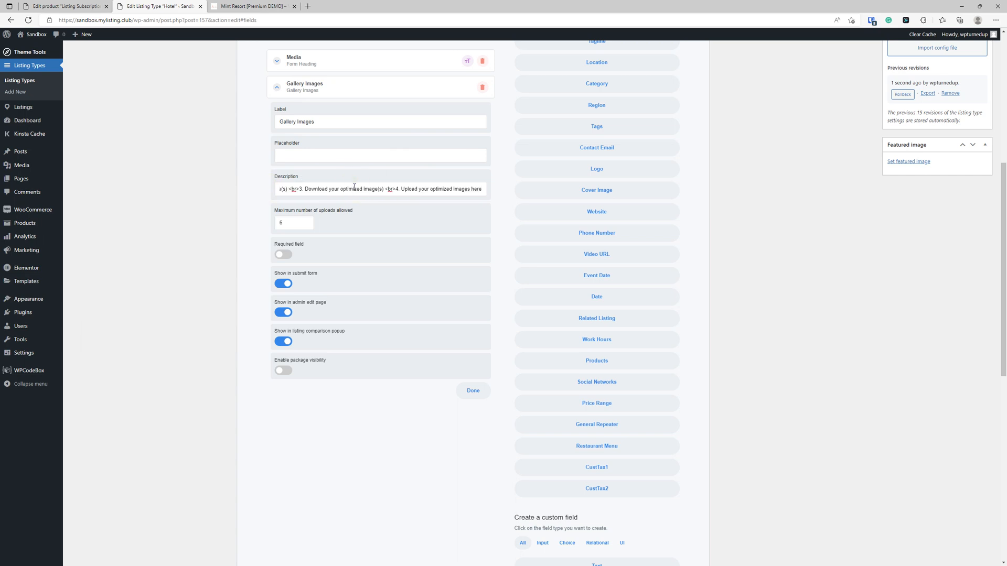
scroll(322, 231, "down", 2)
scroll(325, 217, "up", 2)
left_click(284, 255)
left_click(283, 255)
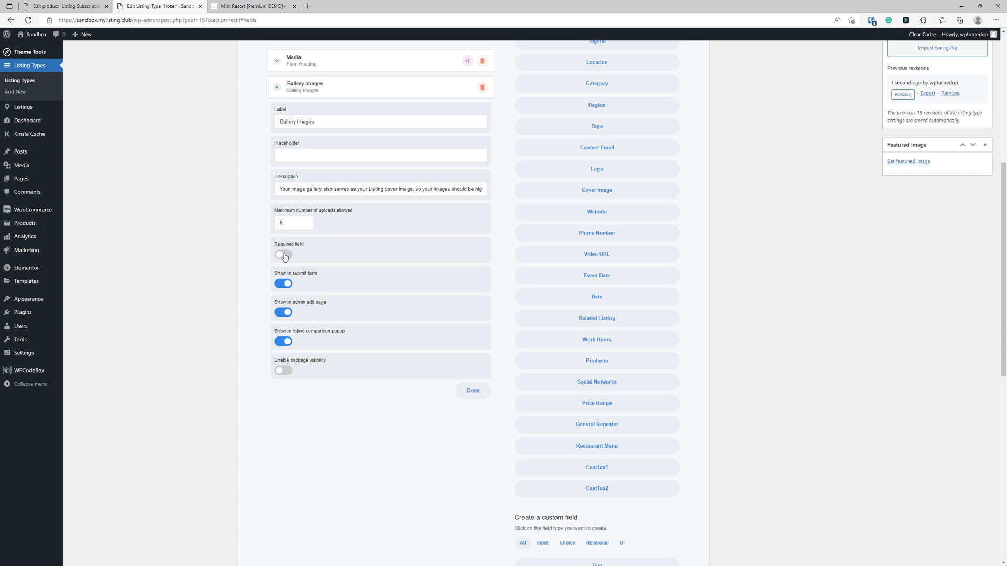
- Turn off showing the Gallery Images field in the listing comparison popup
scroll(314, 231, "down", 2)
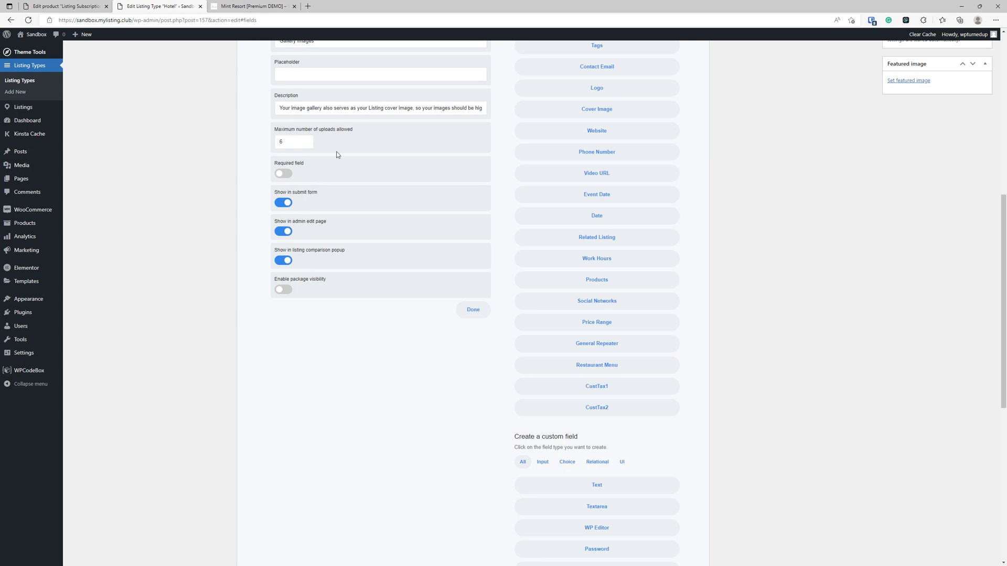
scroll(362, 194, "down", 2)
scroll(358, 202, "up", 2)
scroll(366, 231, "down", 1)
scroll(366, 231, "up", 1)
left_click(280, 263)
- Enable package visibility for Gallery Images, showing it if the listing package is equal to No Package or Listing Subscription Basic
scroll(306, 255, "up", 3)
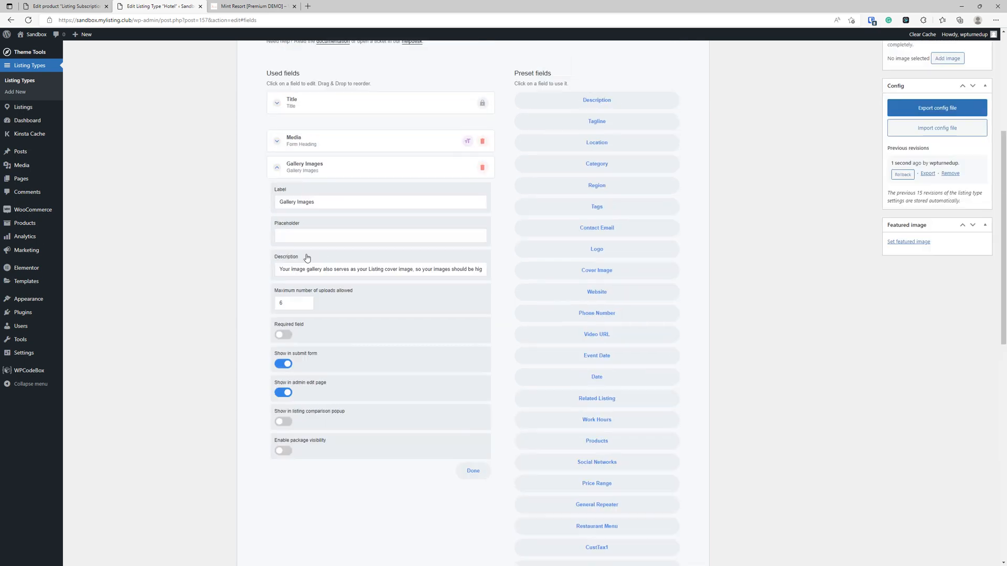
scroll(307, 257, "down", 3)
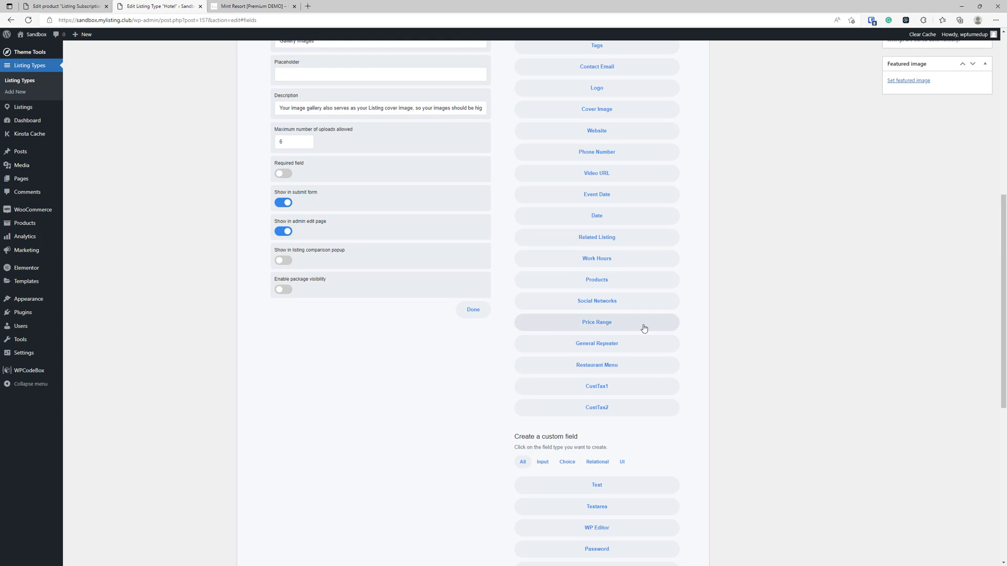
scroll(410, 361, "up", 3)
scroll(410, 361, "down", 3)
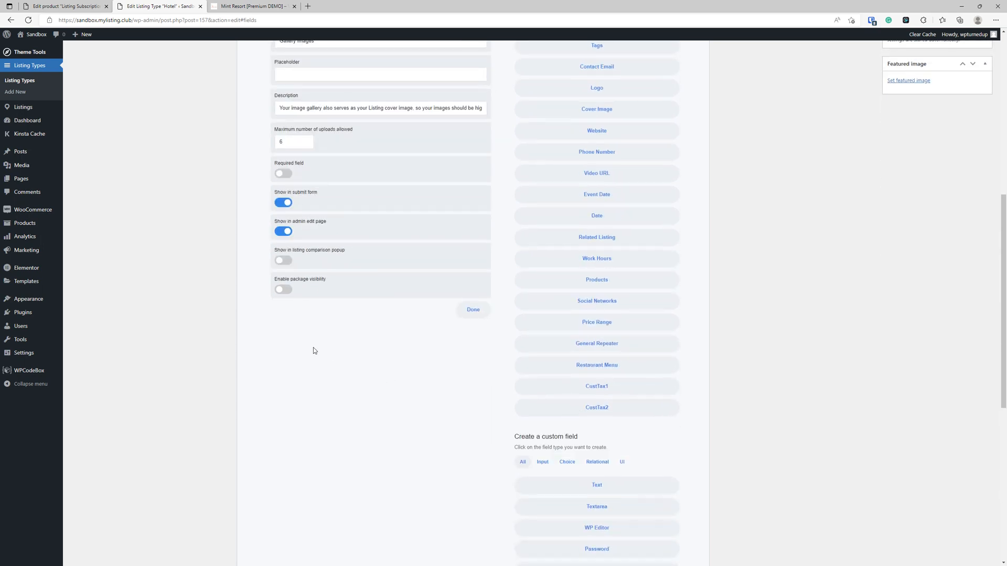
scroll(328, 349, "up", 3)
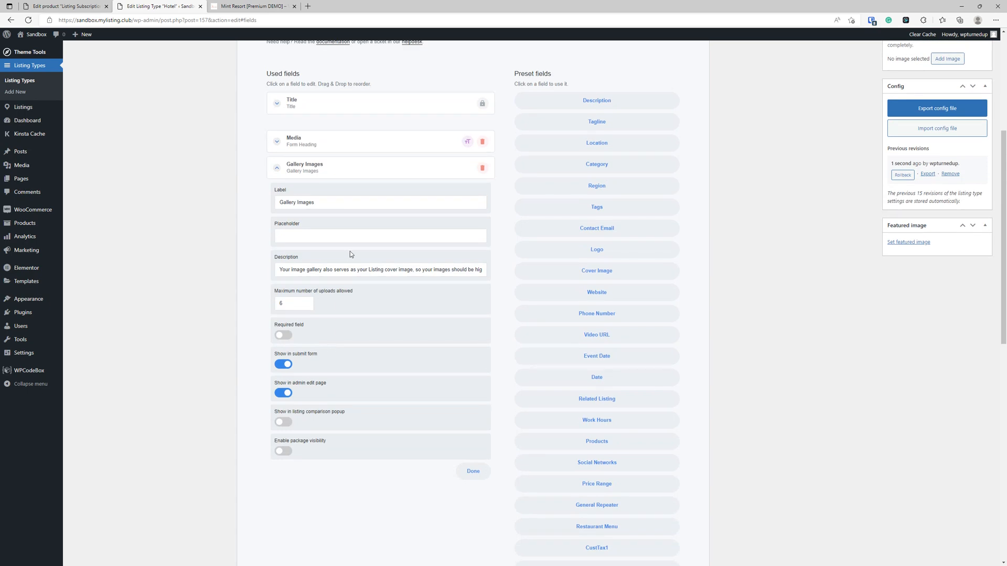
scroll(376, 251, "down", 3)
left_click(288, 291)
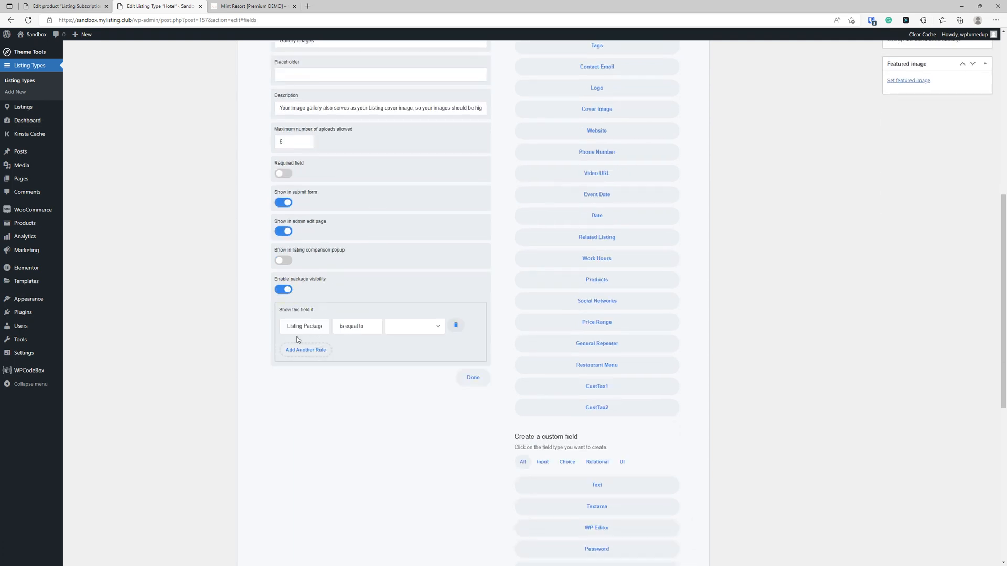
left_click(420, 329)
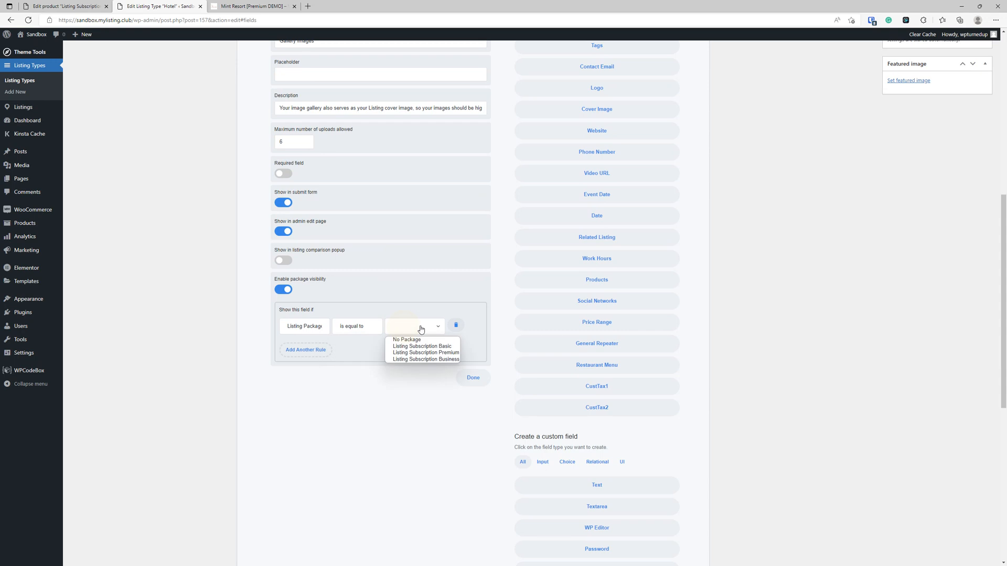
left_click(407, 339)
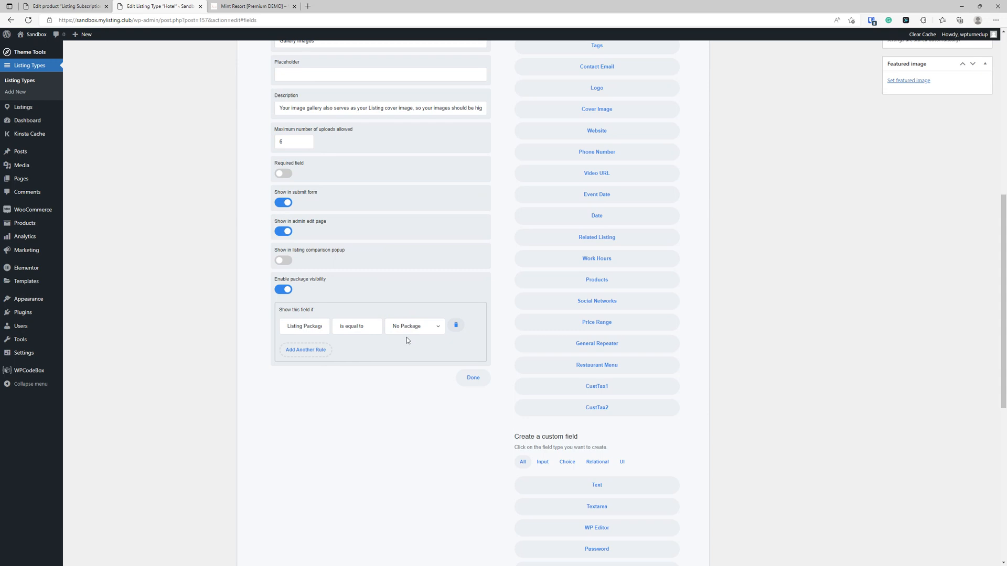
left_click(315, 354)
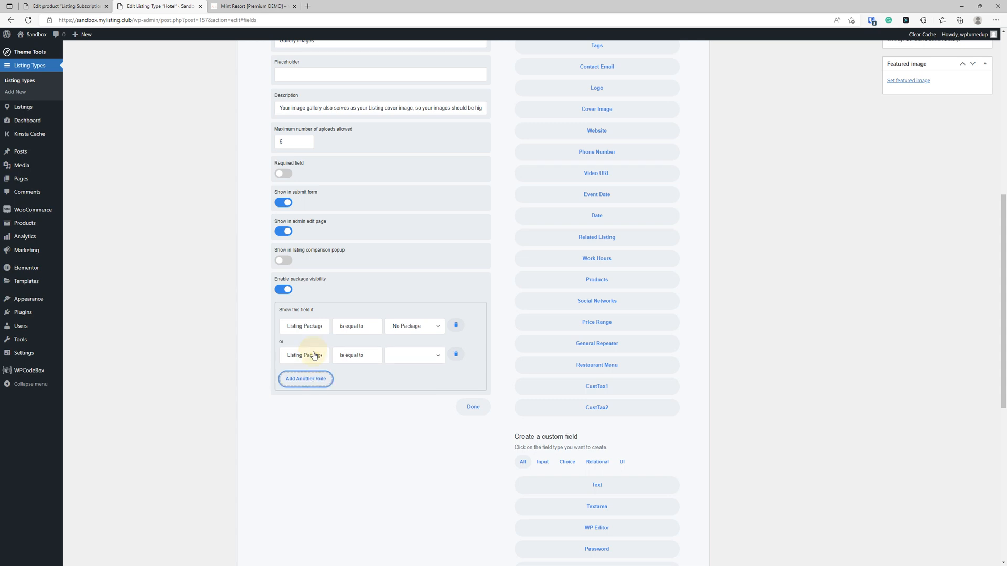
left_click(400, 361)
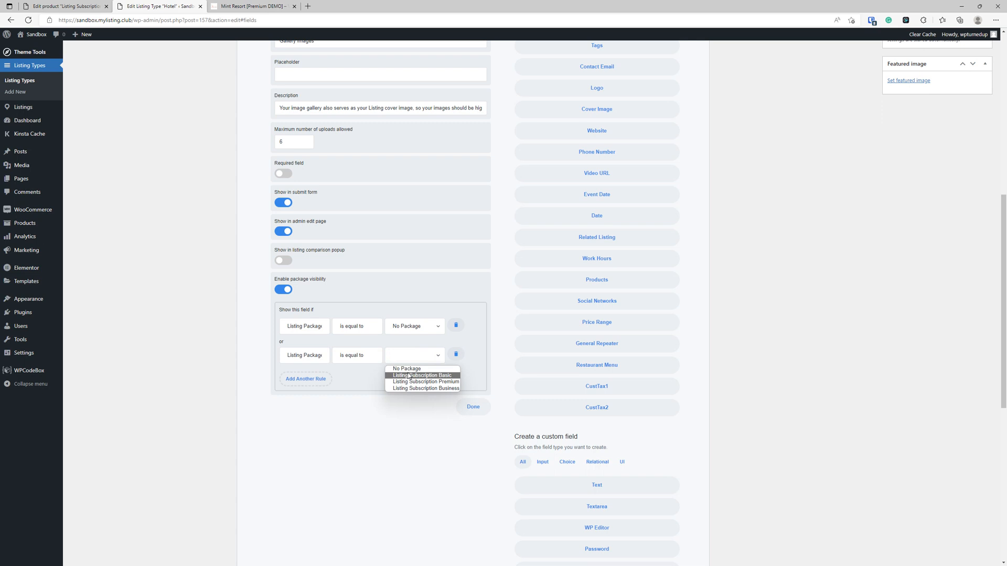
left_click(408, 375)
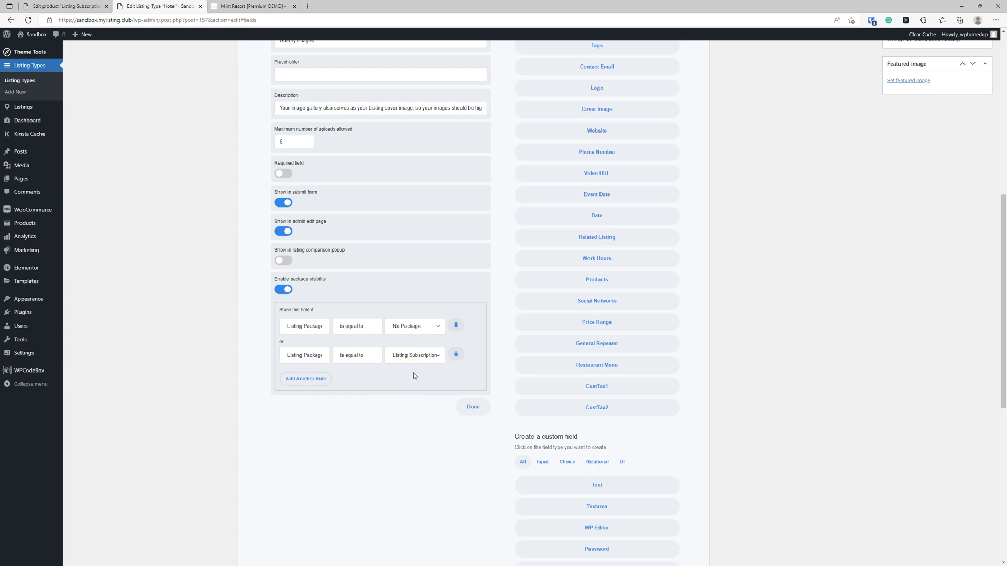
scroll(411, 375, "up", 3)
scroll(410, 385, "down", 2)
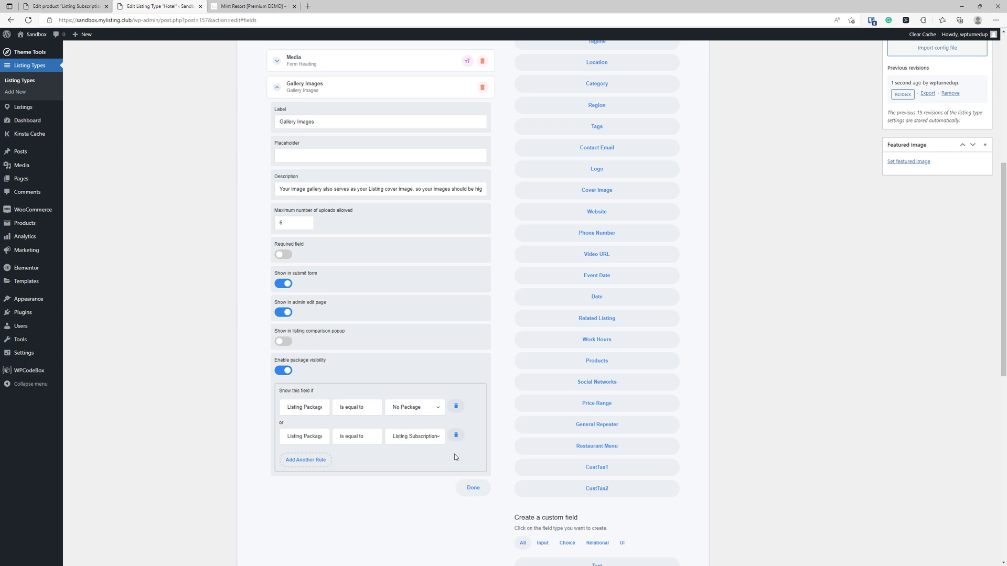
double_click(295, 219)
type("3")
double_click(281, 222)
type("6")
- Reselect Listing Subscription Basic in the second package visibility rule and collapse the Gallery Images field settings
triple_click(392, 190)
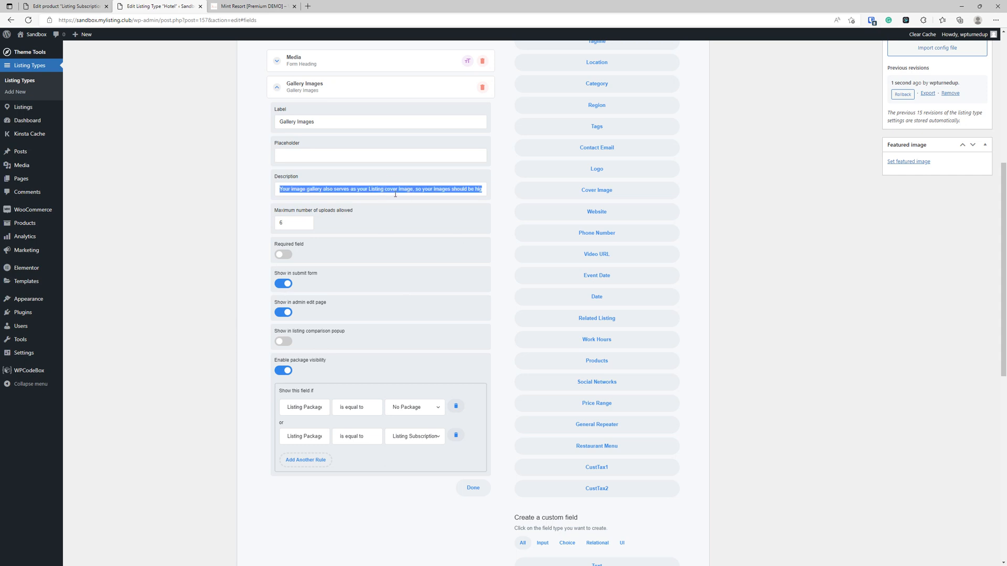
scroll(294, 315, "down", 2)
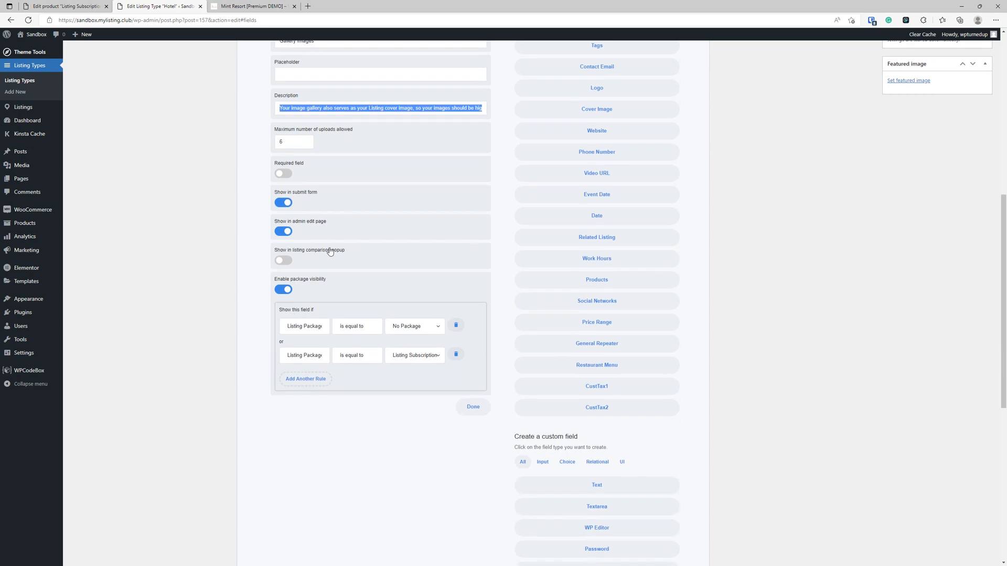
scroll(348, 259, "down", 2)
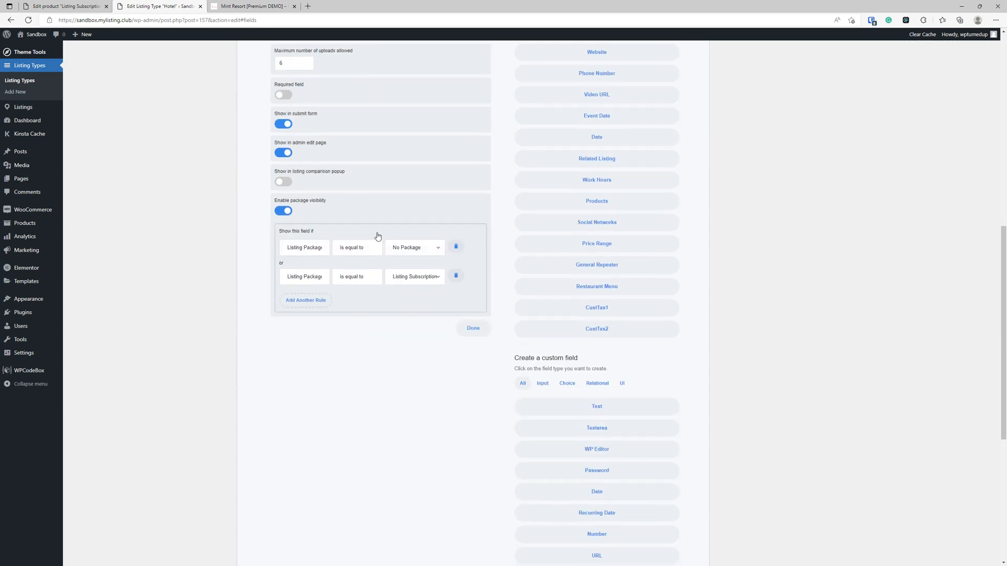
left_click(397, 280)
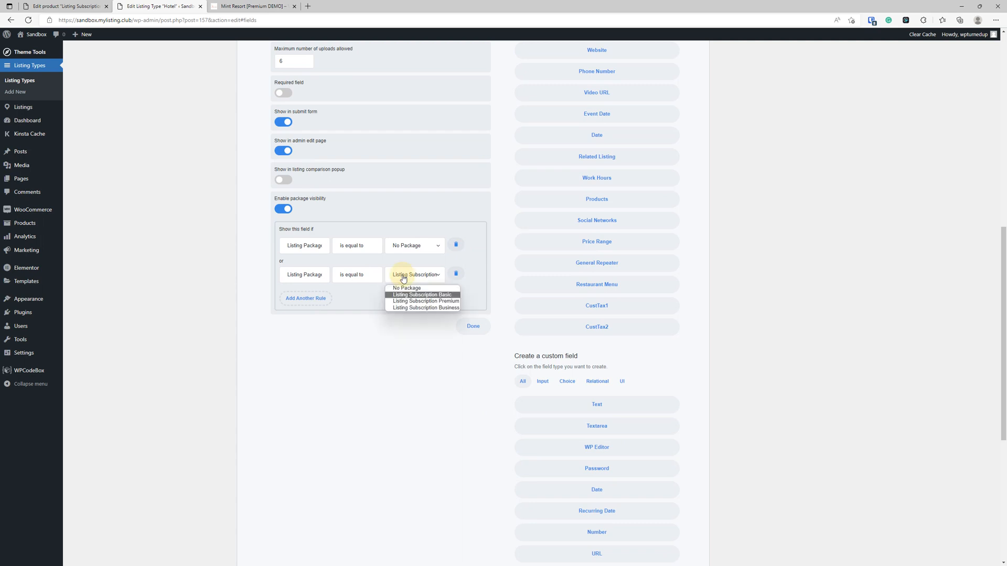
left_click(433, 295)
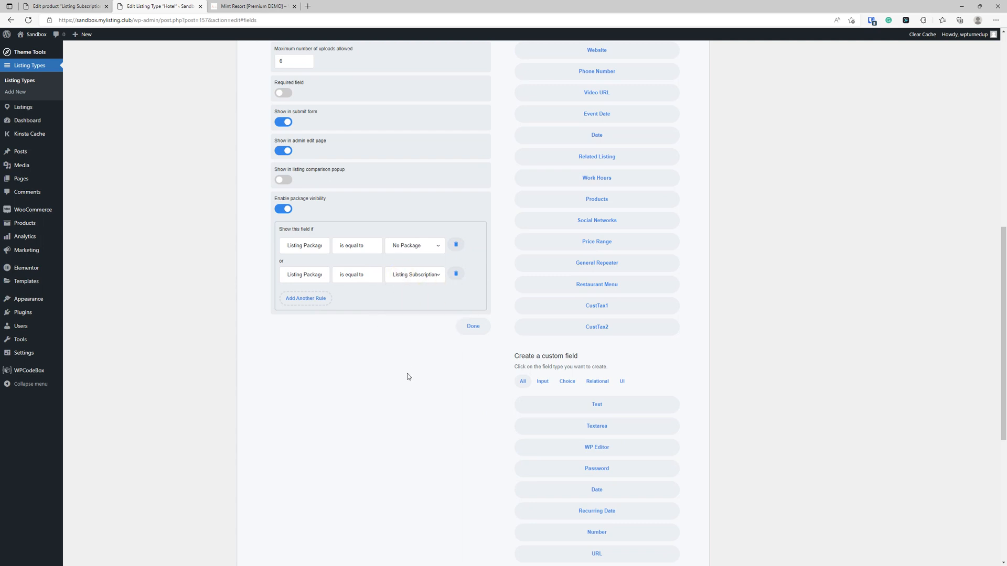
scroll(388, 377, "up", 8)
left_click(352, 259)
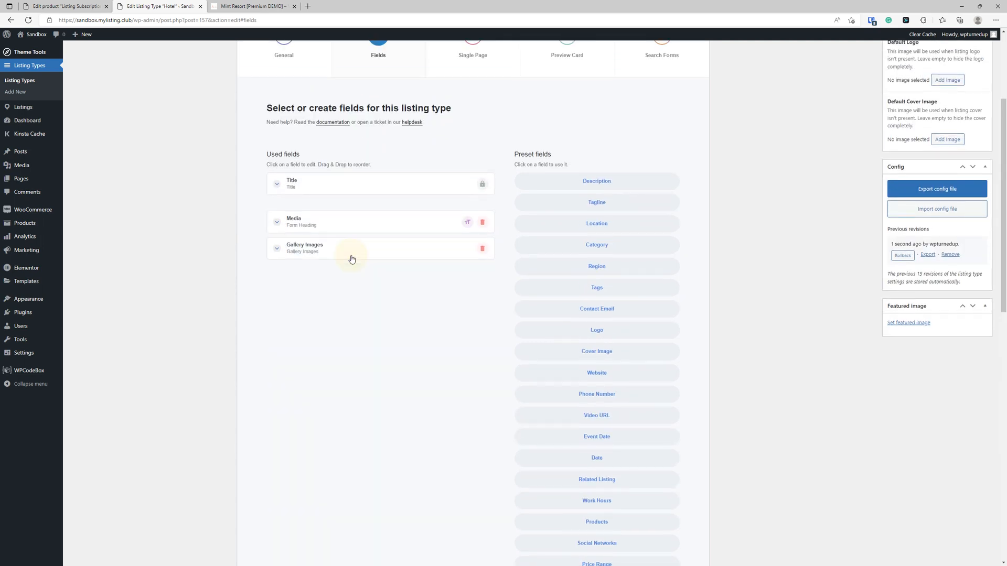
- Add a custom File Upload field to the Hotel listing type's used fields
scroll(681, 265, "down", 10)
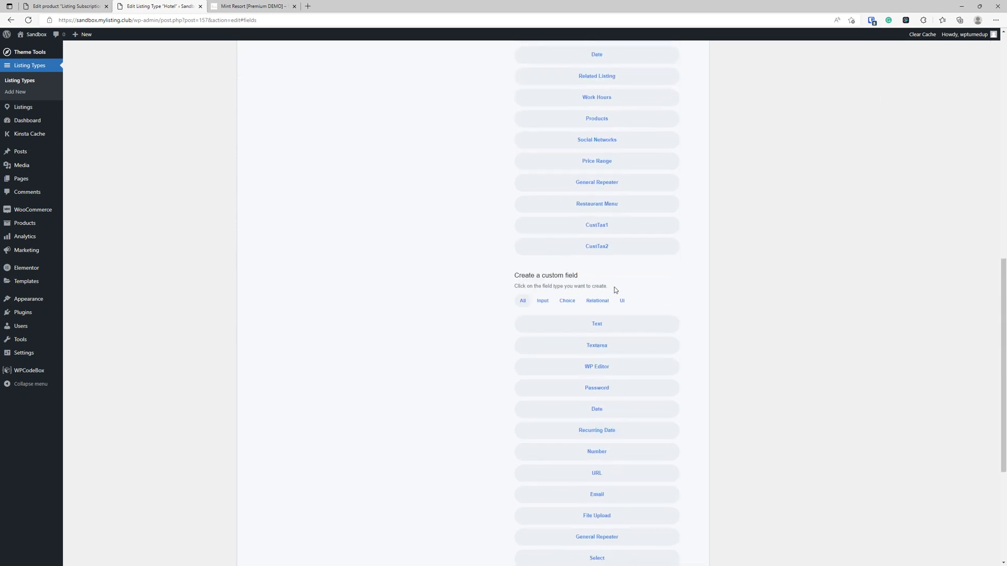
scroll(614, 287, "up", 8)
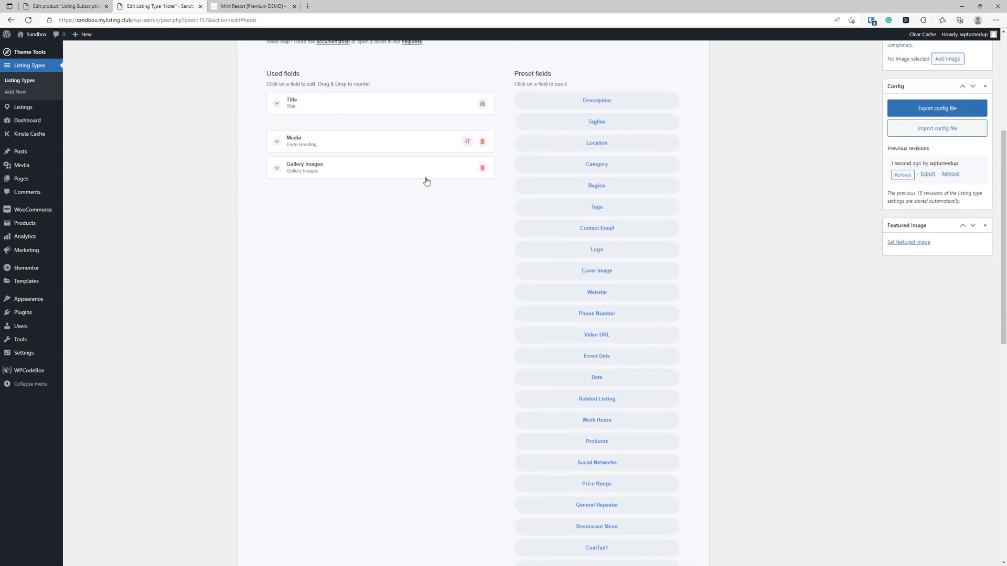
scroll(524, 252, "down", 12)
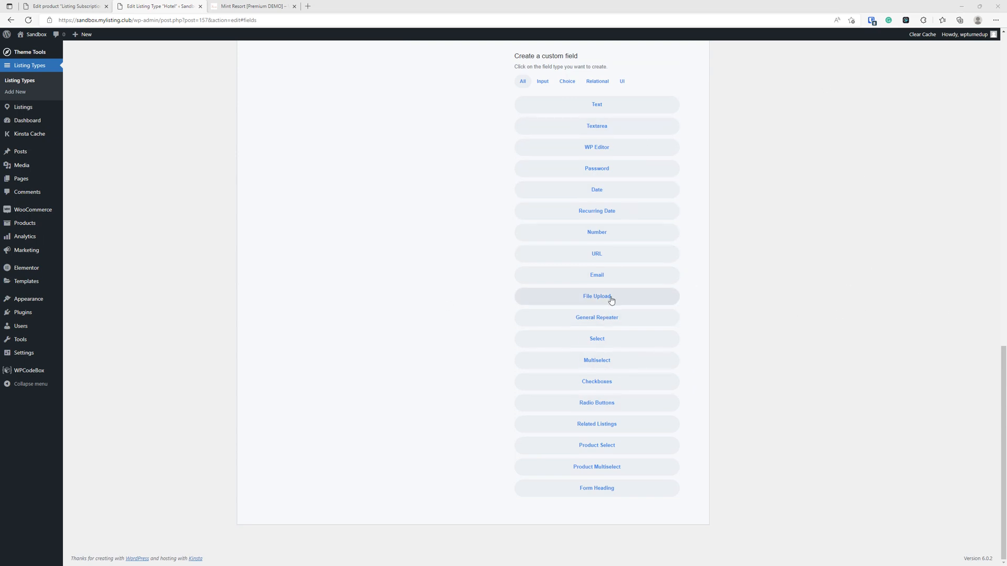
scroll(602, 262, "up", 3)
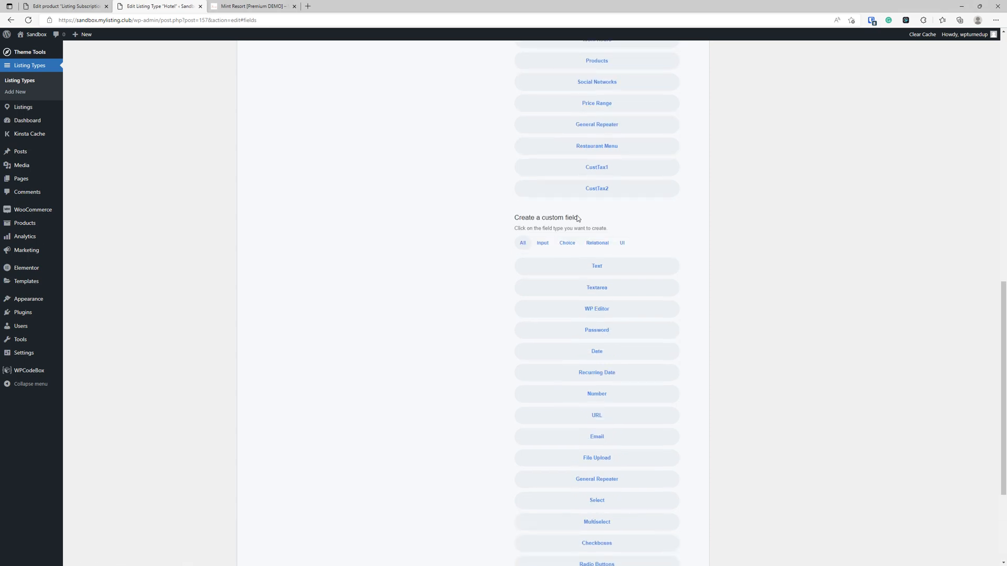
scroll(492, 233, "up", 8)
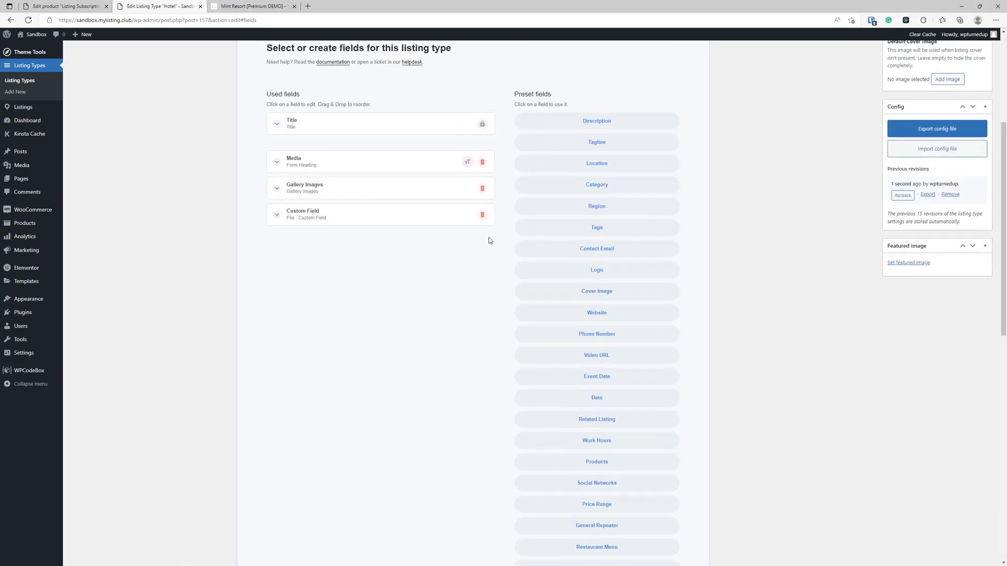
- Label the new file upload field Bonus Gallery and select image/jpeg and image/png as its allowed file types
left_click(333, 221)
triple_click(326, 249)
type("Bo")
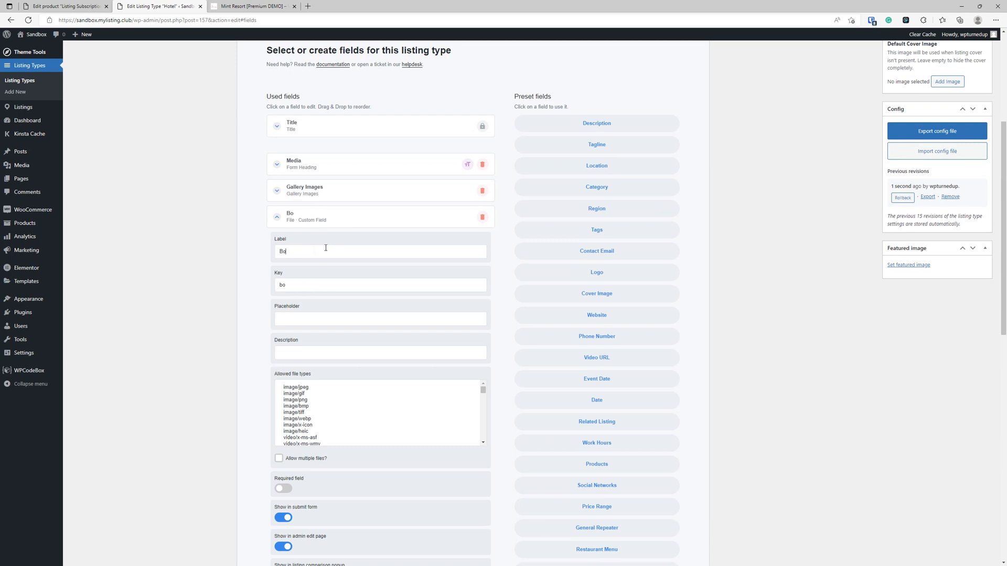
type("nus Gallery")
left_click(308, 389)
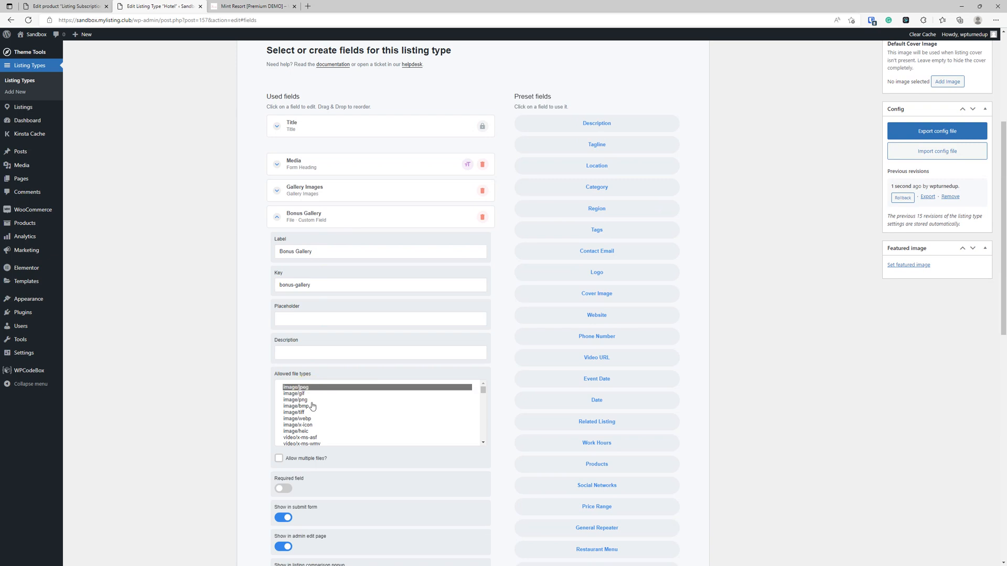
left_click(311, 400, "ctrl")
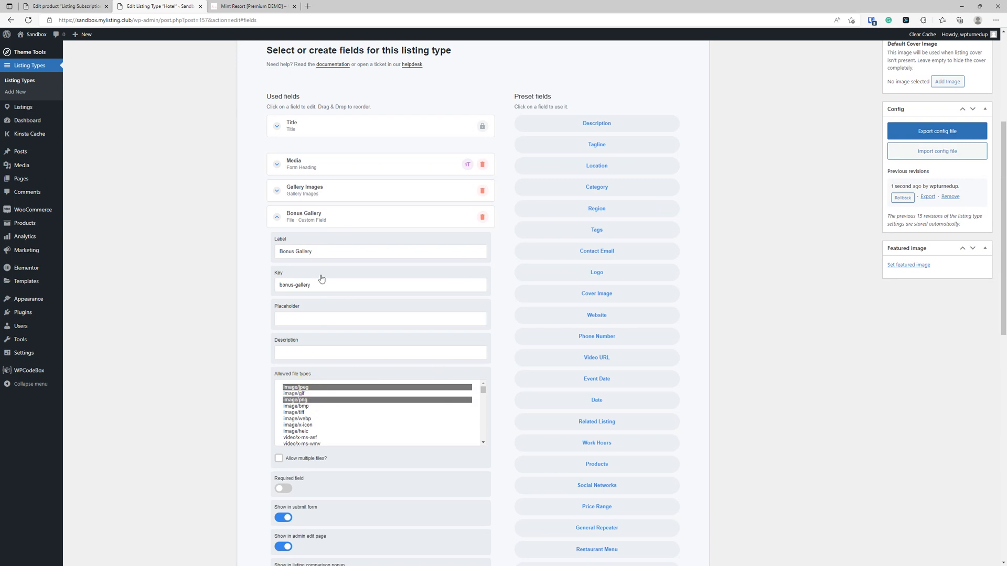
- Copy the full Gallery Images description into the description of the Bonus Gallery field
left_click(319, 194)
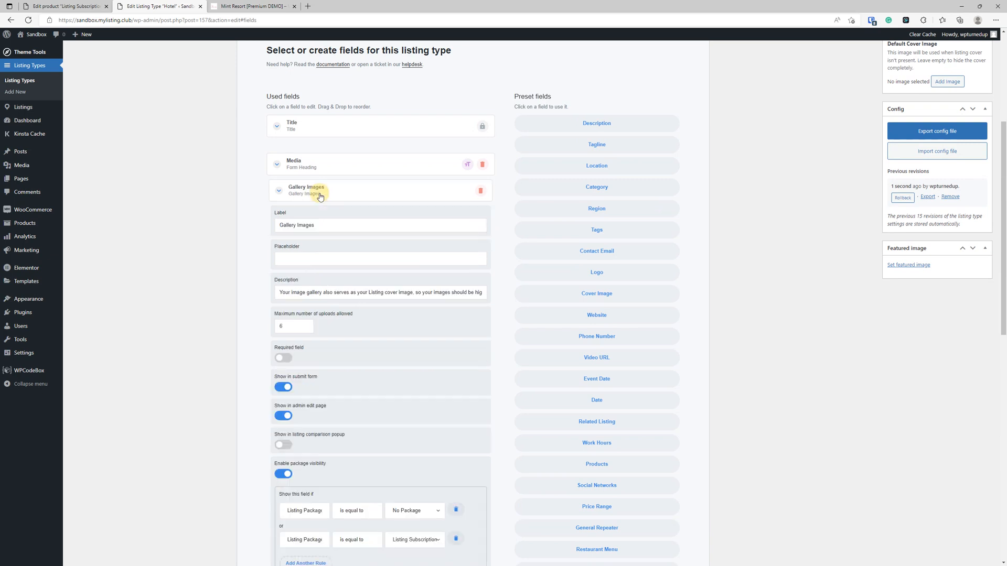
triple_click(323, 292)
right_click(335, 296)
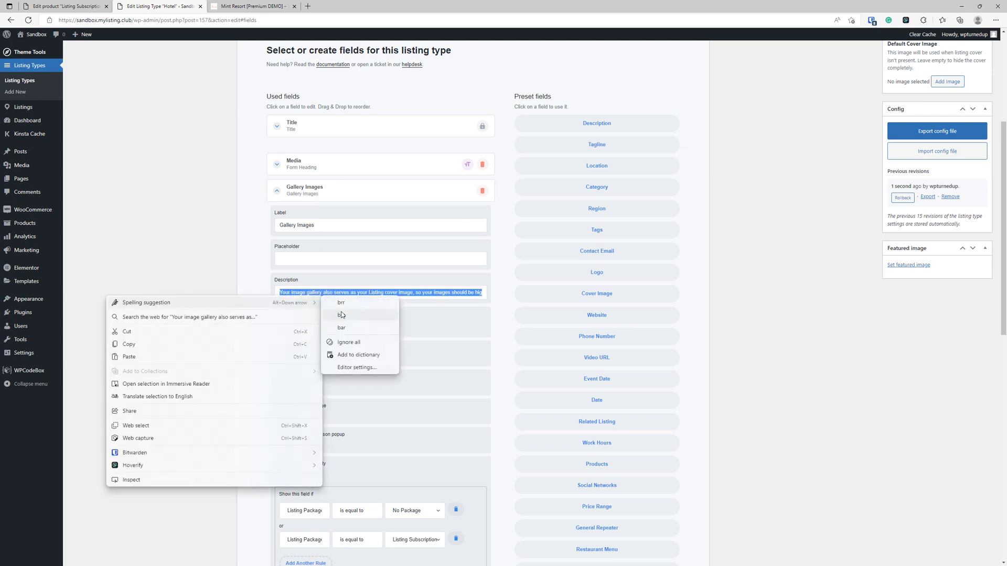
left_click(408, 294)
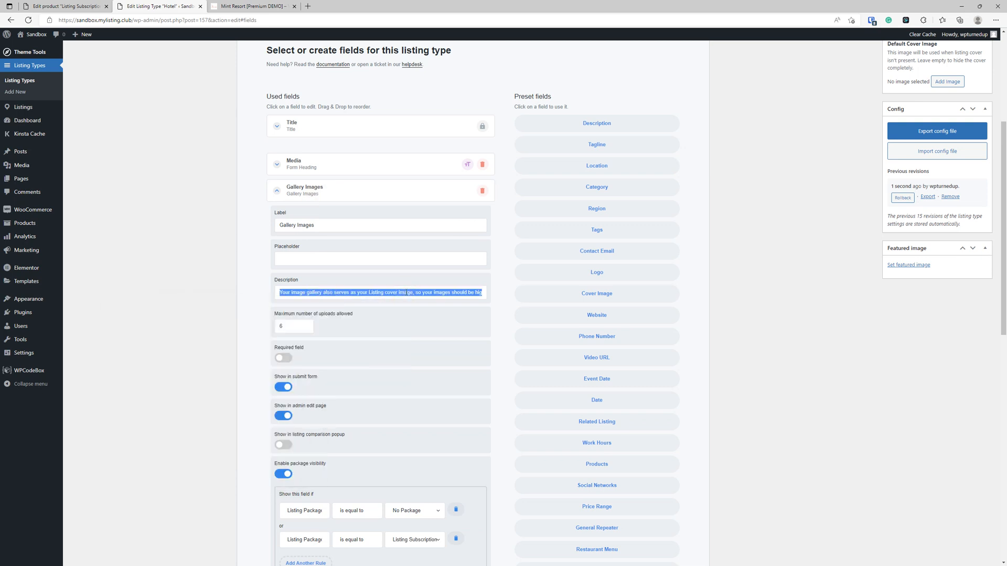
right_click(408, 292)
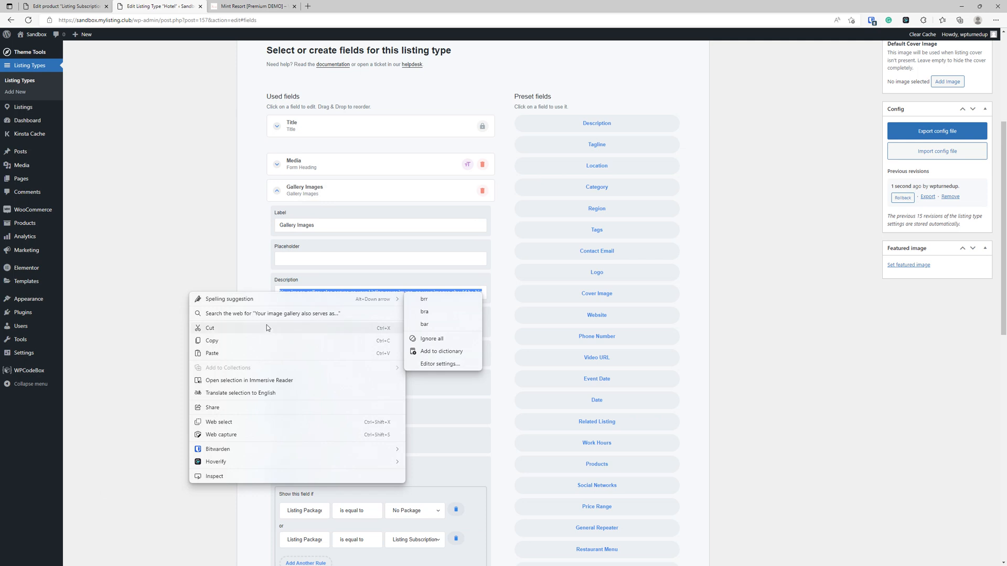
left_click(267, 341)
left_click(307, 188)
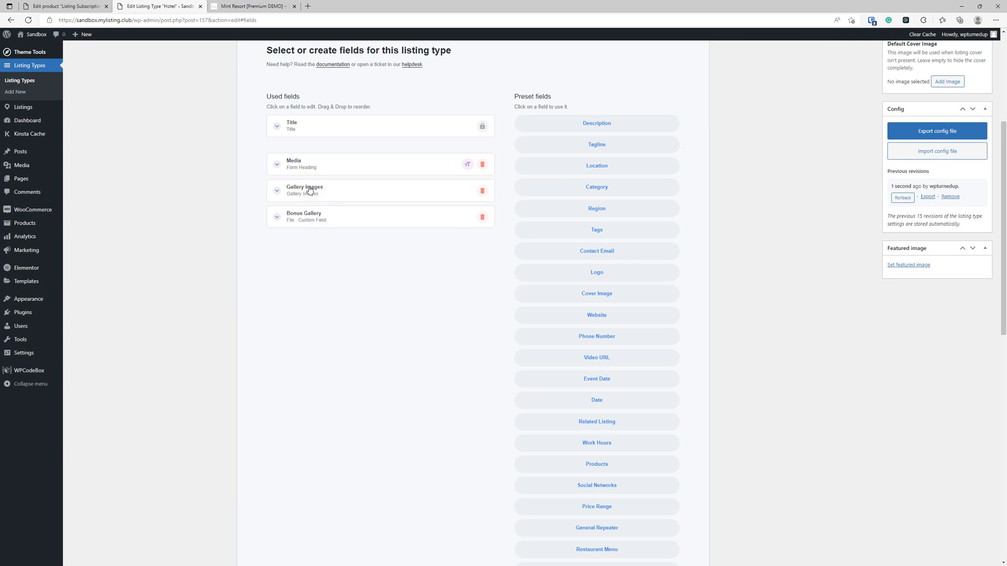
left_click(335, 224)
left_click(314, 349)
key("ctrl+v")
- Remove the cover image wording from the Bonus Gallery description so it begins "Your images should be high-quality to make the best impression"
left_click_drag(377, 352, 436, 352)
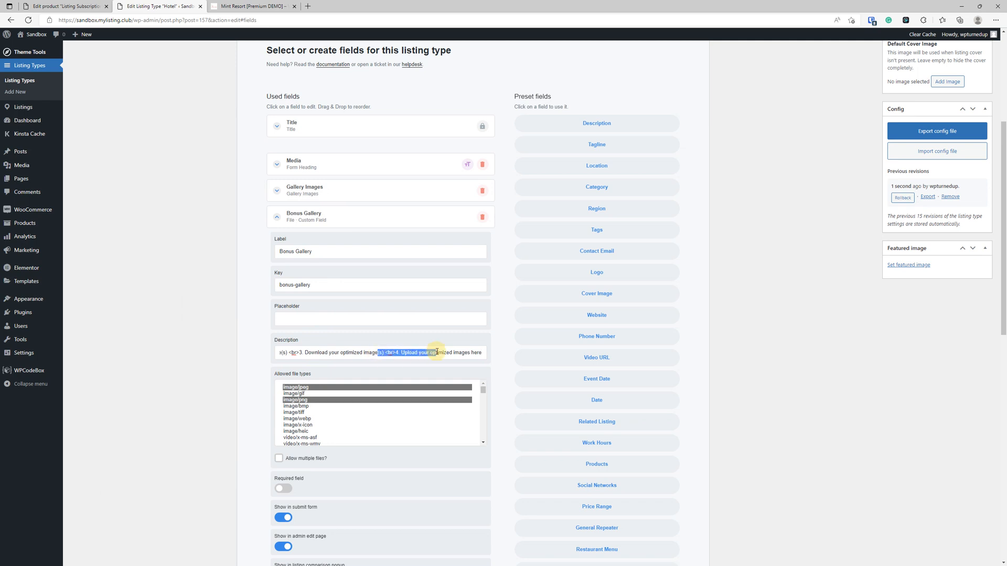
left_click(381, 353)
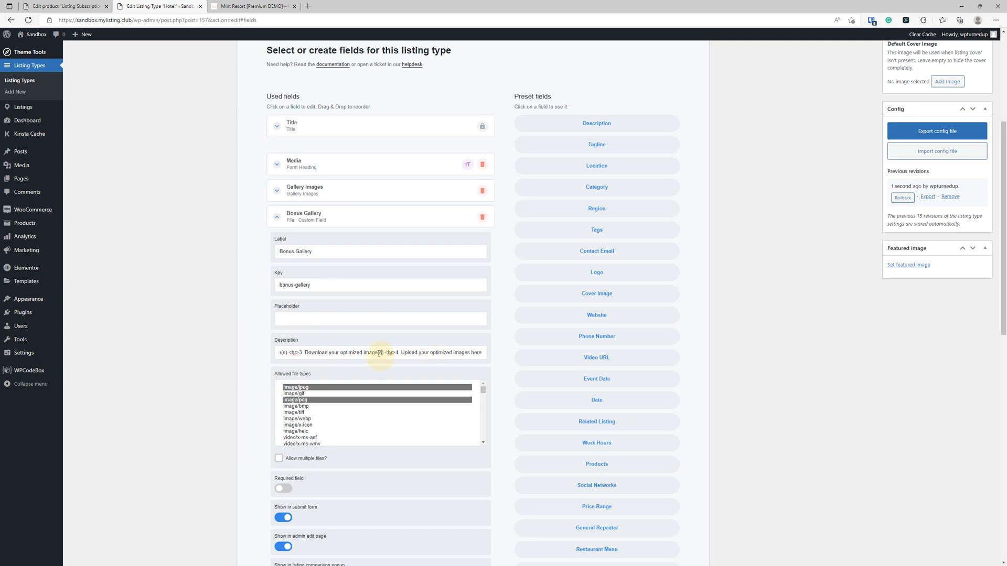
left_click(340, 352)
left_click_drag(352, 351, 277, 352)
left_click(365, 353)
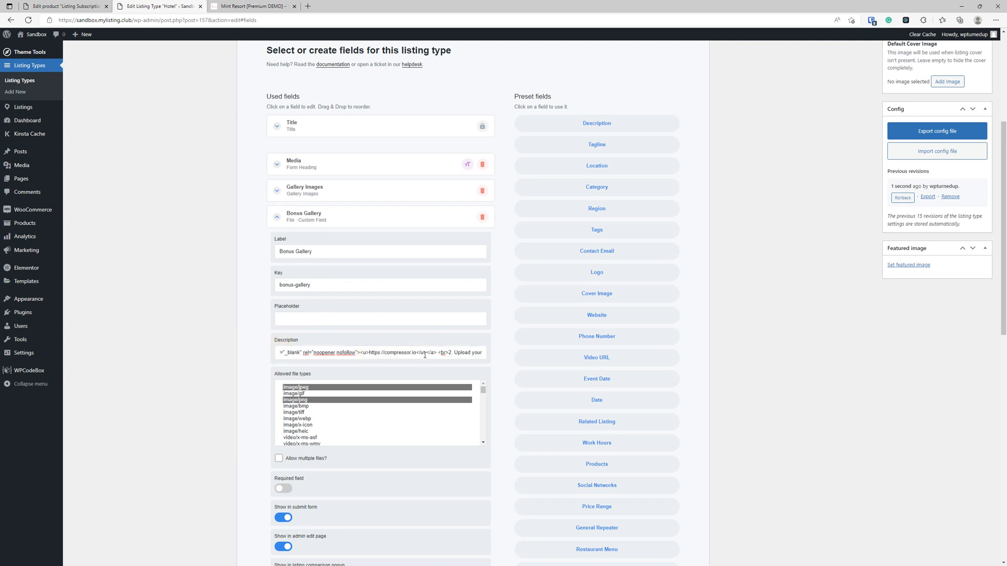
left_click_drag(434, 355, 265, 351)
left_click(366, 353)
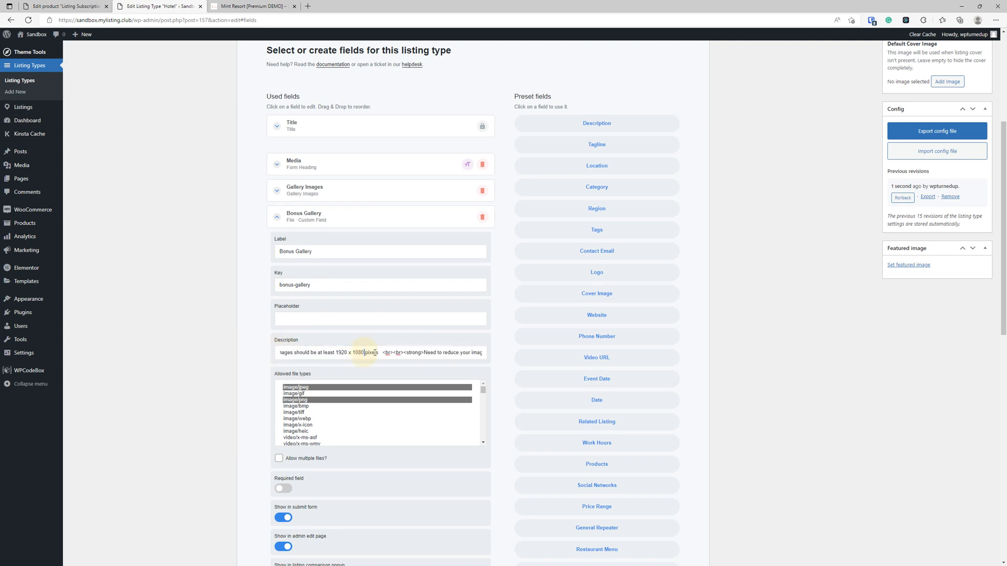
left_click_drag(373, 353, 257, 351)
left_click(364, 352)
left_click_drag(365, 356, 253, 354)
left_click(343, 353)
left_click_drag(346, 353, 224, 348)
left_click(417, 353)
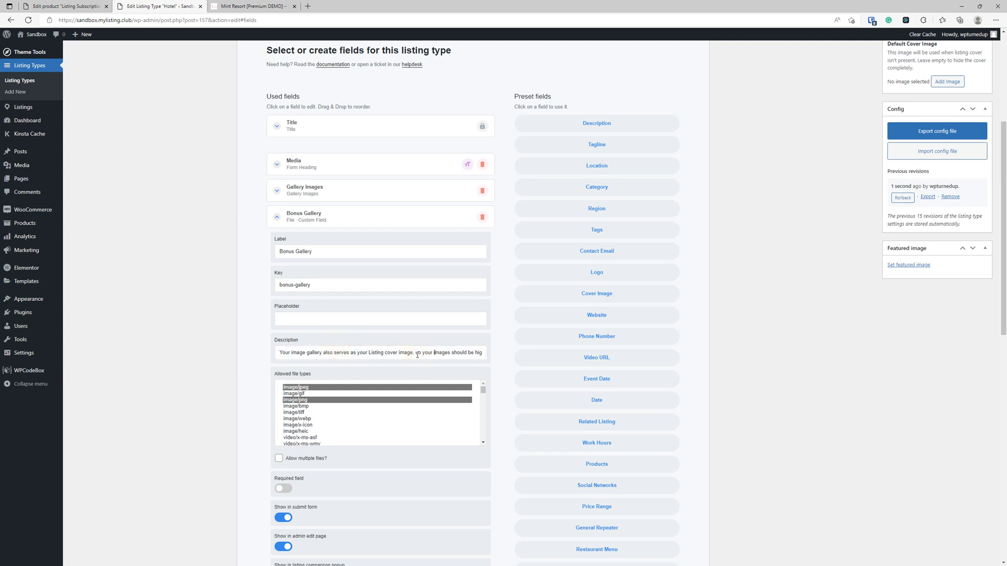
left_click(454, 353)
key("Right")
key("Right")
key("Right")
key("Right")
key("Right")
key("Right")
key("Right")
key("Right")
key("Right")
key("Right")
key("Right")
key("Right")
key("Right")
key("Right")
key("Right")
key("Right")
key("Right")
key("Right")
key("Right")
key("Right")
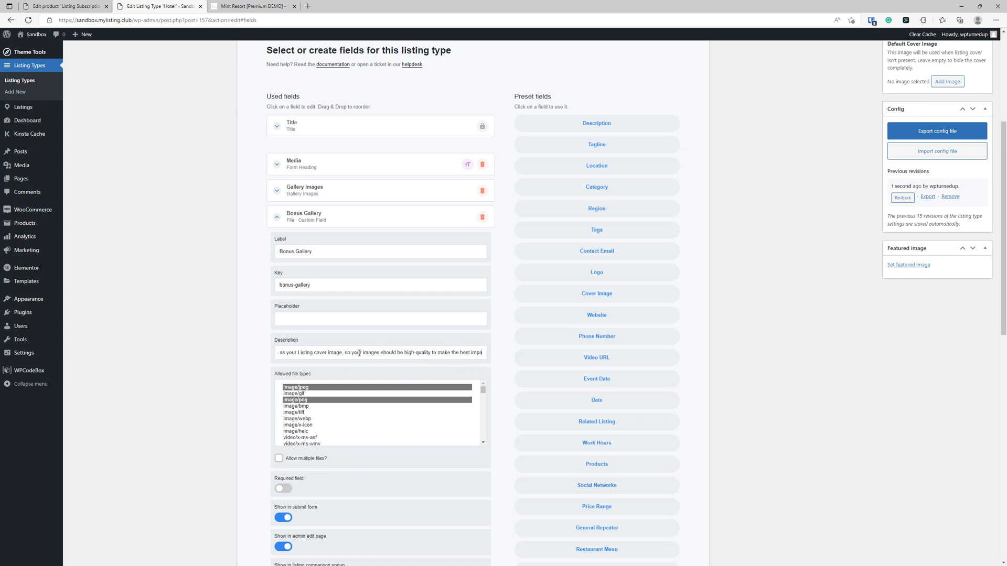
left_click_drag(362, 355, 234, 365)
type("You")
type("ry images are not")
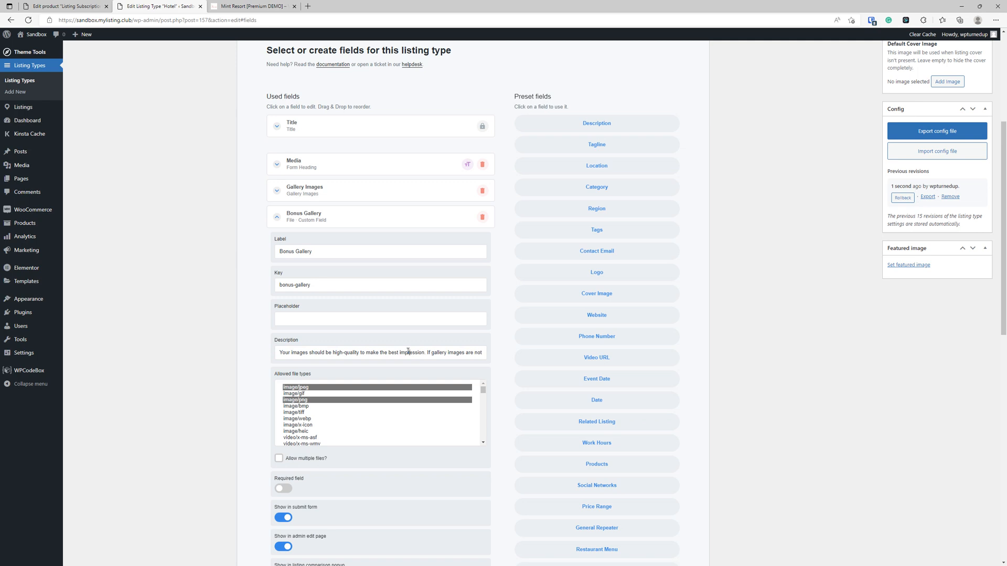
- Delete the sentence beginning "If gallery images are not" from the Bonus Gallery description and set the guideline to upload up to 12 images
mouse_move(428, 353)
left_mouse_down()
mouse_move(476, 352)
mouse_move(413, 354)
left_mouse_up()
key("BackSpace")
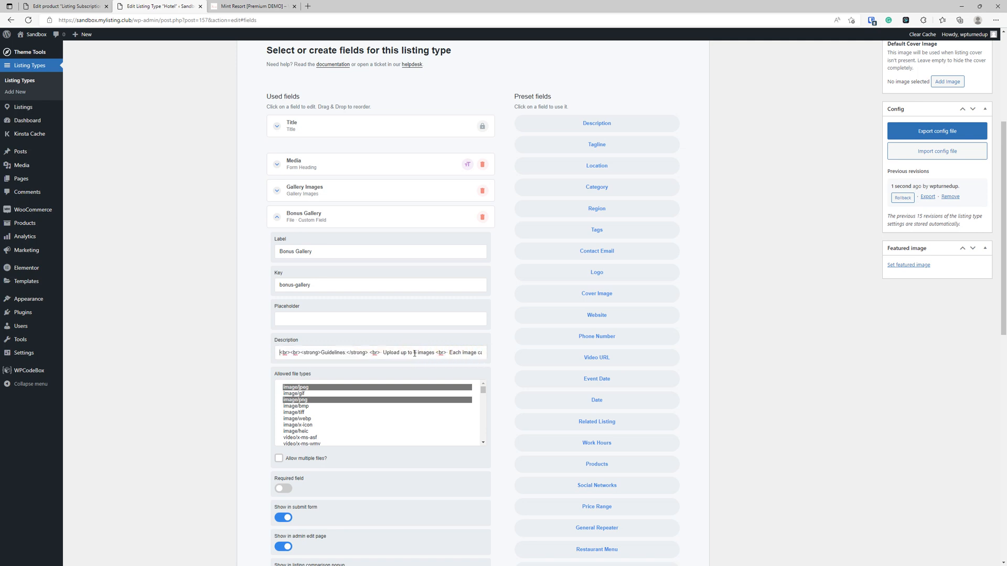
left_click(415, 352)
type("12")
- Review the rest of the Bonus Gallery description, from the image size guidelines through the optimized image upload instructions
scroll(377, 354, "down", 2)
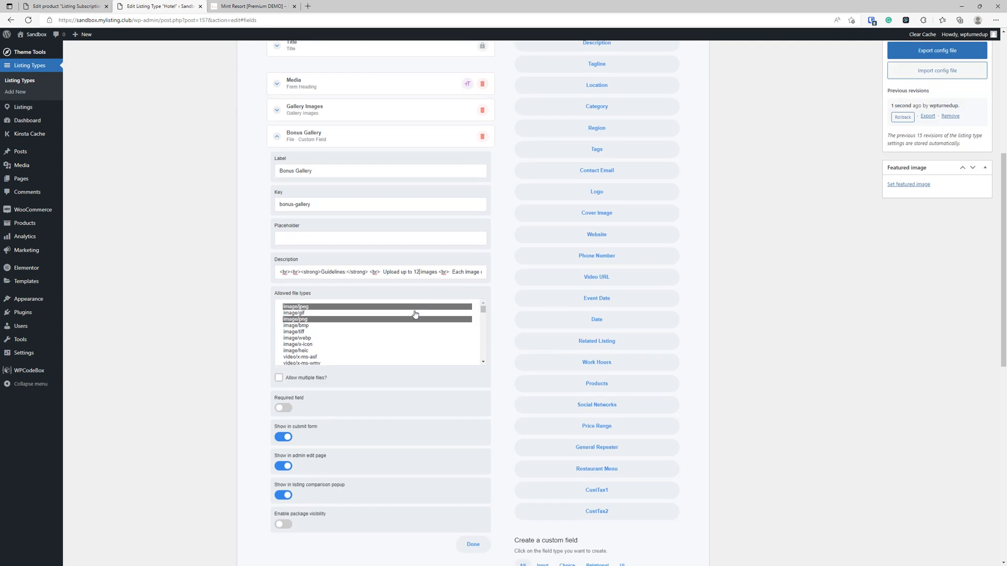
left_click(423, 273)
key("Right")
key("Right")
key("Right")
key("Right")
key("Right")
key("Right")
key("Right")
key("Right")
key("Right")
key("Right")
key("Right")
key("Right")
key("Right")
key("Right")
key("Right")
key("Right")
key("Right")
key("Right")
key("Right")
key("Right")
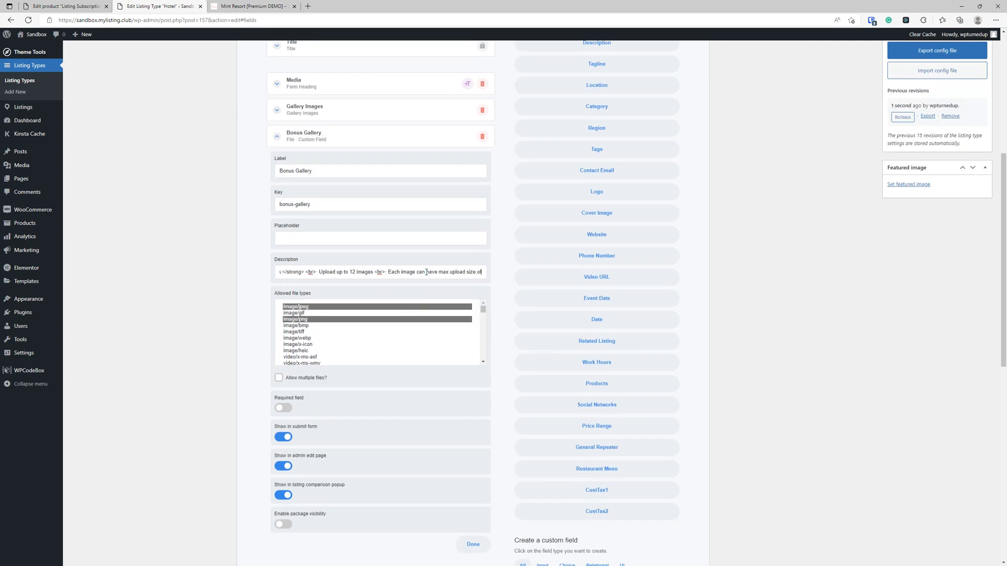
key("Right")
key("Right")
key("Right")
key("Right")
key("Right")
key("Right")
key("Right")
key("Right")
key("Right")
key("Right")
key("Right")
key("Right")
key("Right")
key("Right")
key("Right")
key("Right")
key("Right")
key("Right")
key("Right")
key("Right")
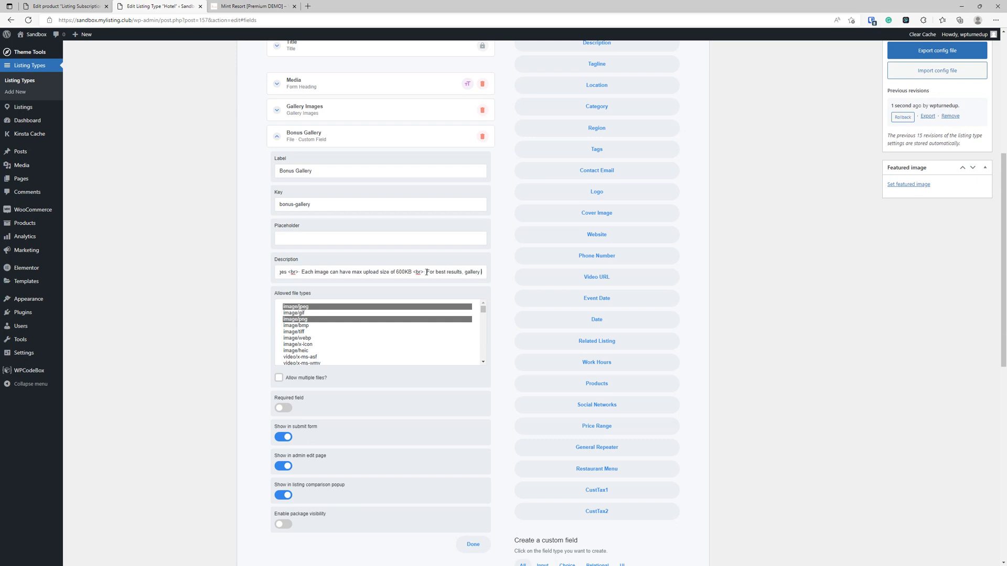
key("Right")
key("Right")
key("Right")
key("Right")
key("Right")
key("Right")
key("Right")
key("Right")
key("Right")
key("Right")
key("Right")
key("Right")
key("Right")
key("Right")
key("Right")
key("Right")
key("Right")
key("Right")
key("Right")
key("Right")
left_click_drag(425, 272, 485, 274)
left_click(455, 272)
left_click(461, 273)
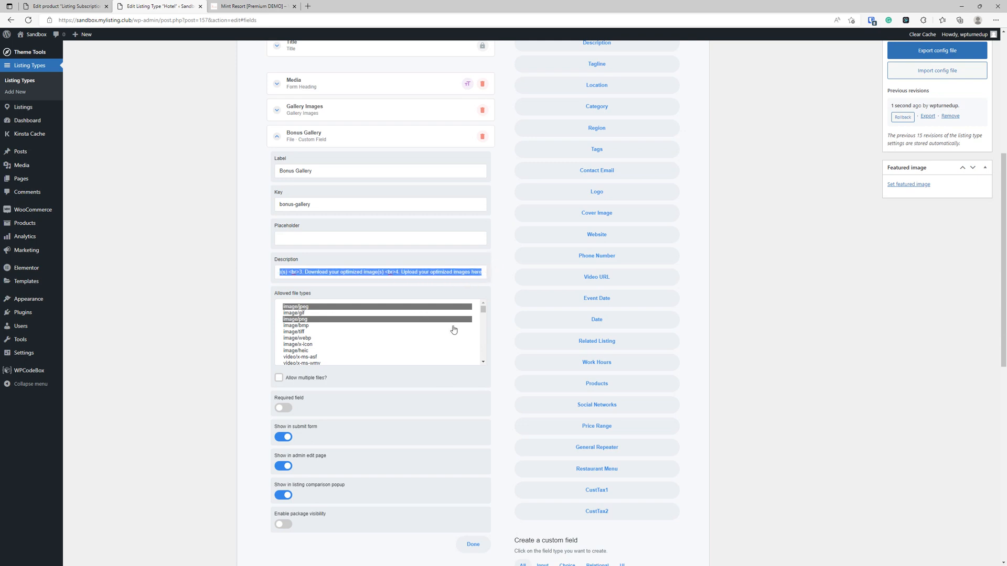
scroll(343, 381, "down", 2)
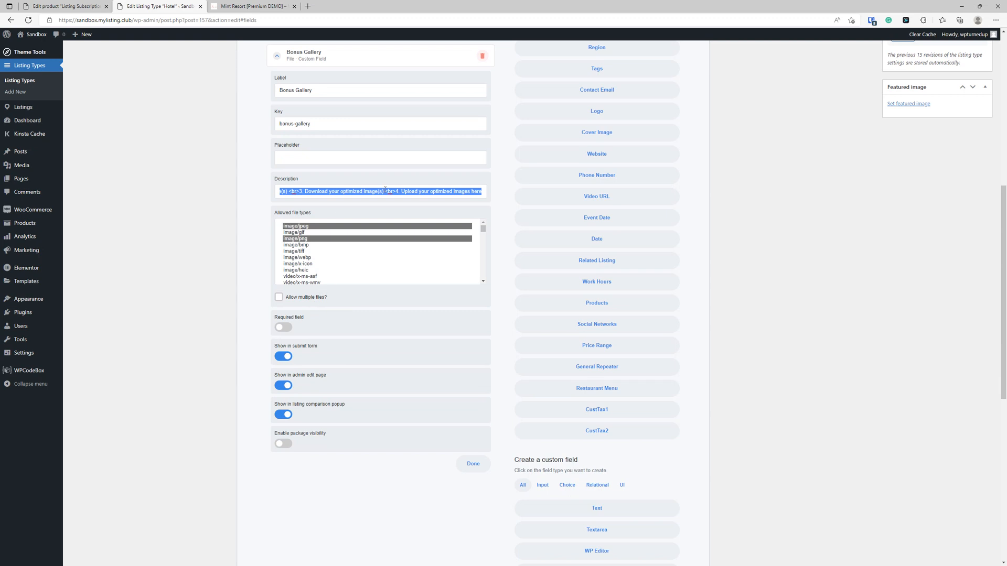
- Allow multiple files in Bonus Gallery with a maximum of 12 uploads, and turn off showing it in the listing comparison popup
left_click(279, 297)
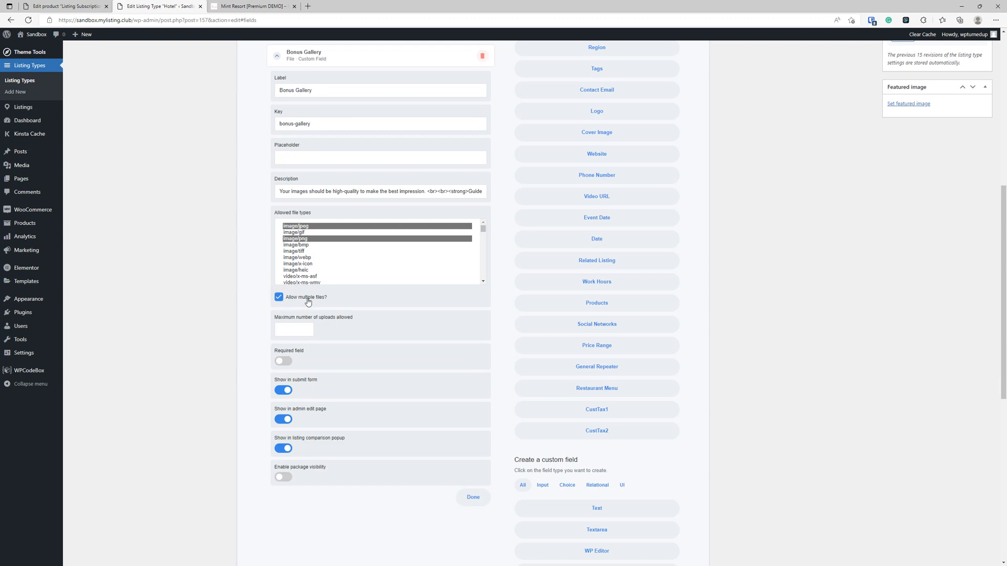
left_click(291, 331)
type("12")
scroll(299, 335, "down", 3)
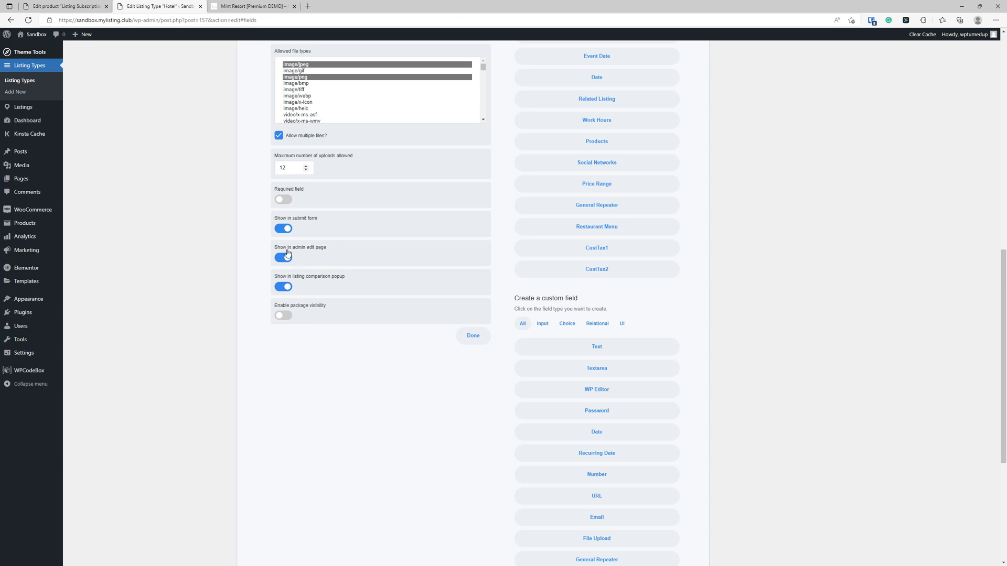
left_click(281, 289)
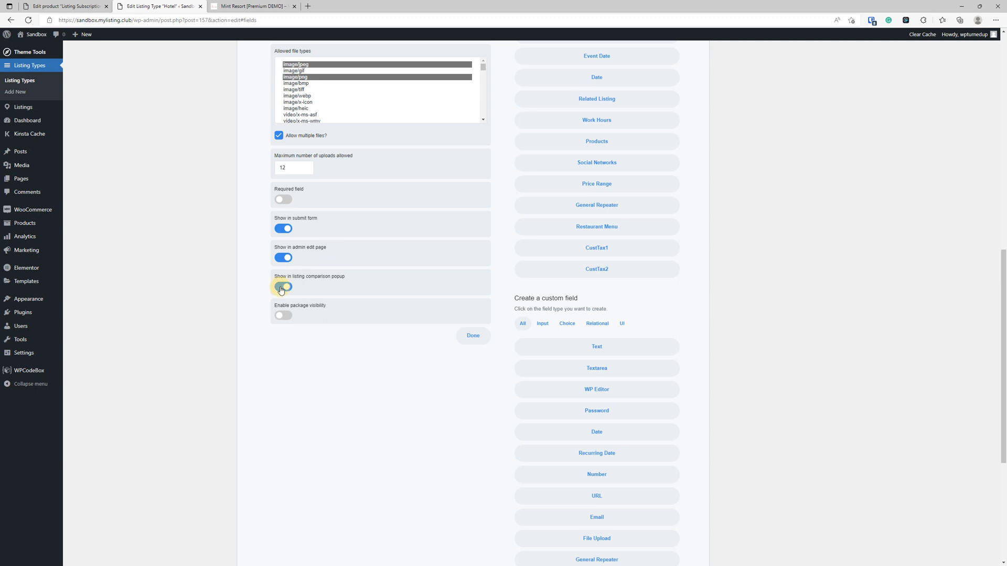
- Enable package visibility for Bonus Gallery if the listing package equals No Package or Listing Subscription Business, and collapse the field settings
left_click(283, 316)
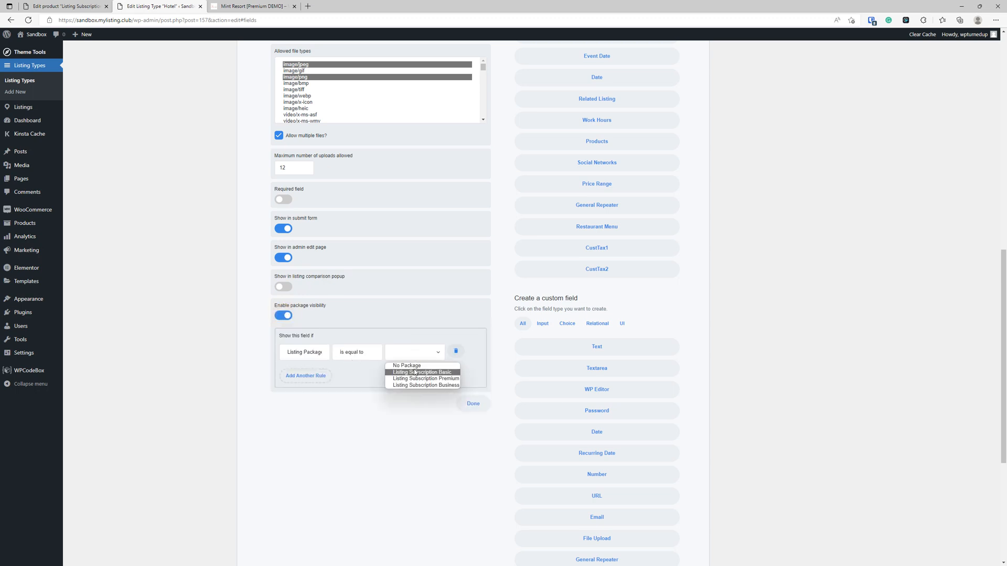
left_click(415, 365)
left_click(319, 377)
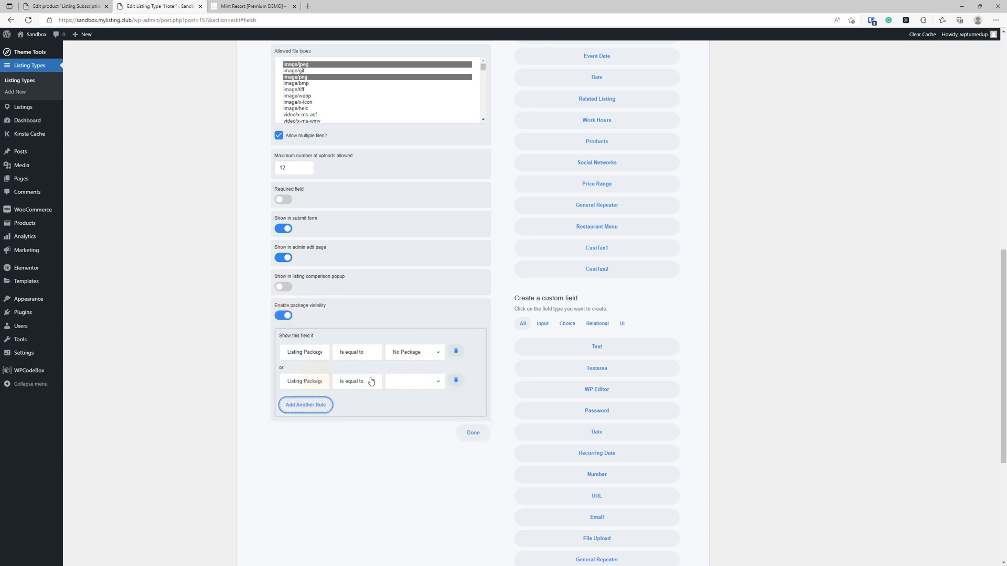
left_click(411, 381)
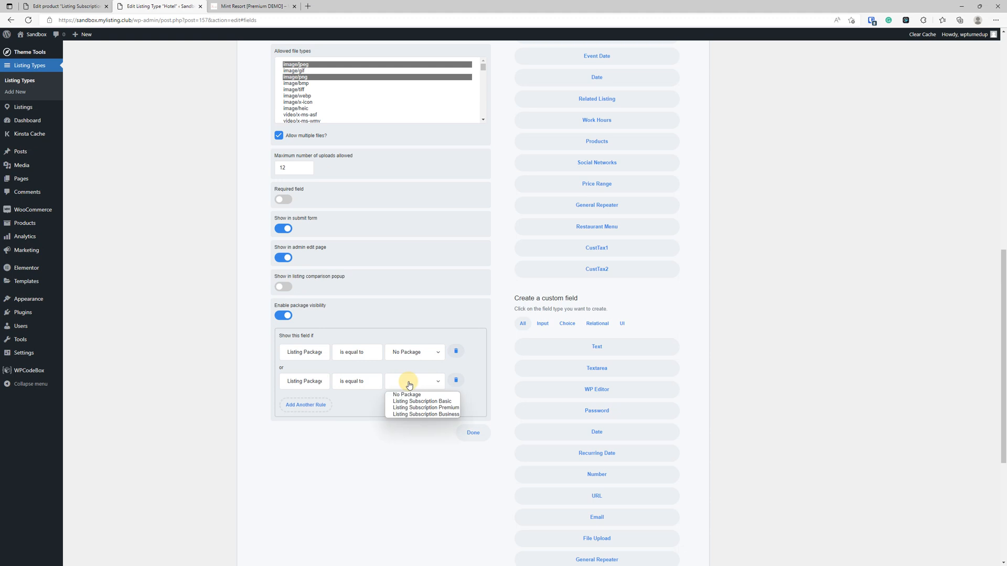
left_click(417, 414)
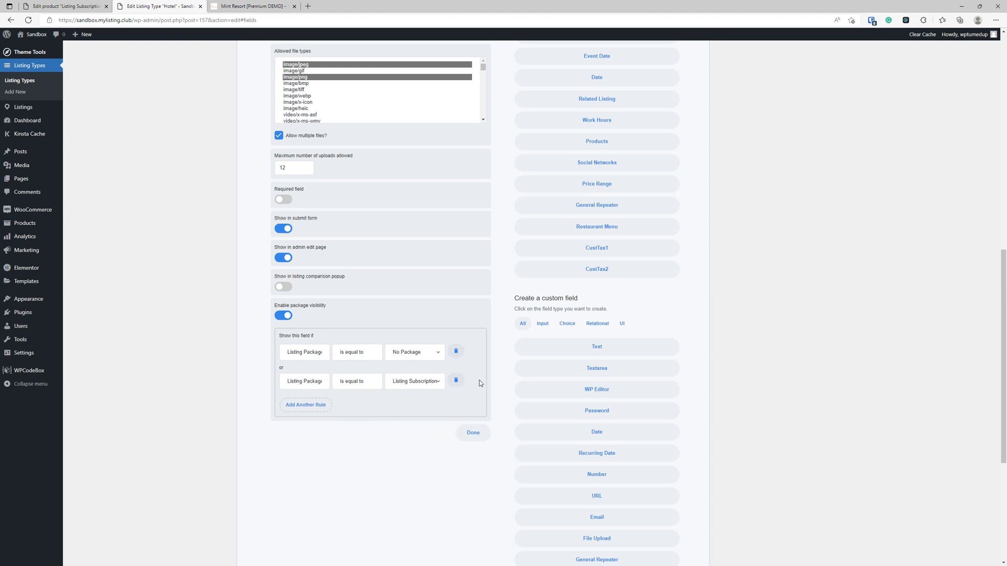
scroll(479, 380, "up", 8)
left_click(400, 308)
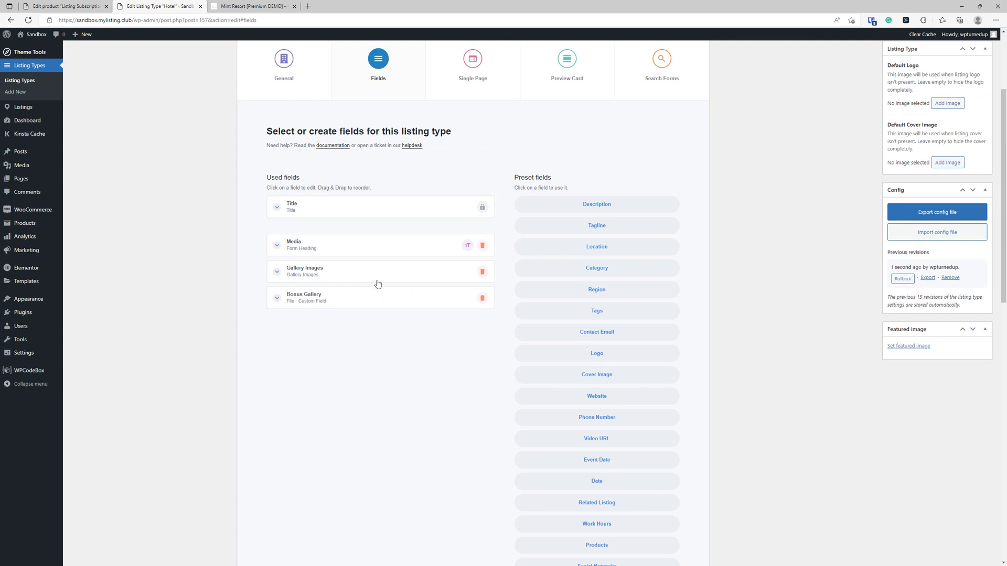
- Turn off package visibility for the Gallery Images field
left_click(377, 273)
scroll(357, 304, "down", 5)
left_click(283, 314)
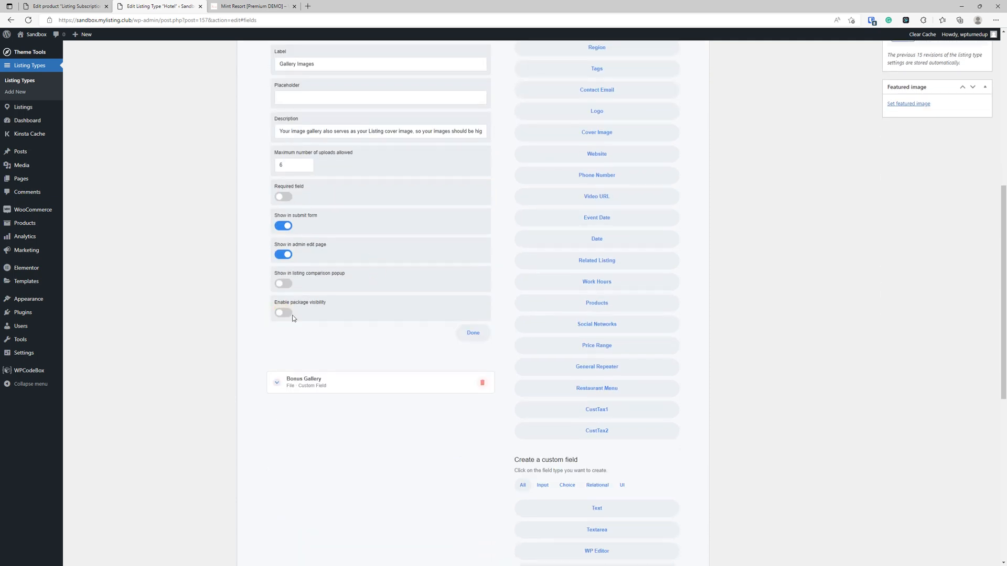
- Collapse the Gallery Images settings, update the Hotel listing type and return to its fields
scroll(442, 289, "up", 3)
left_click(368, 205)
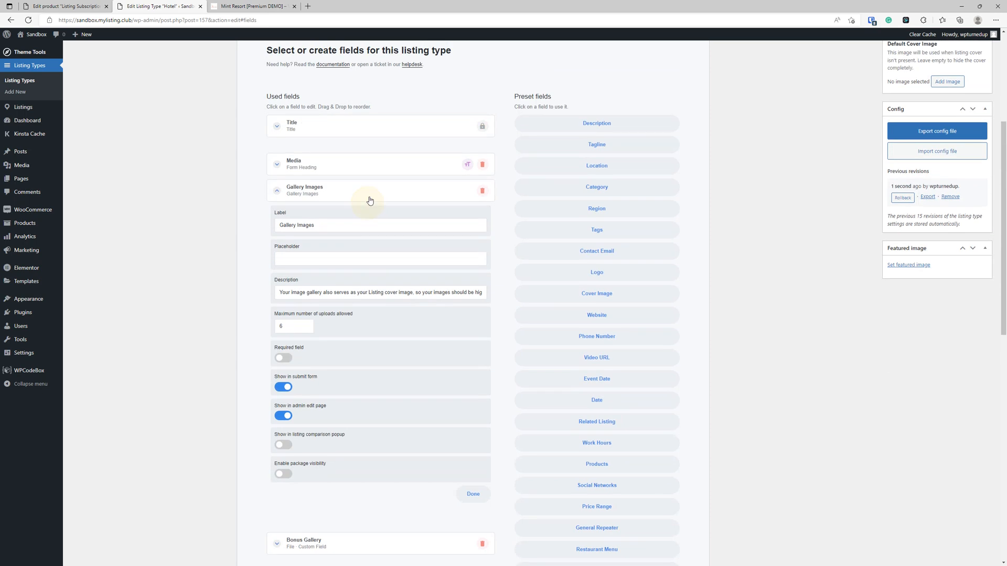
scroll(798, 138, "up", 4)
left_click(964, 163)
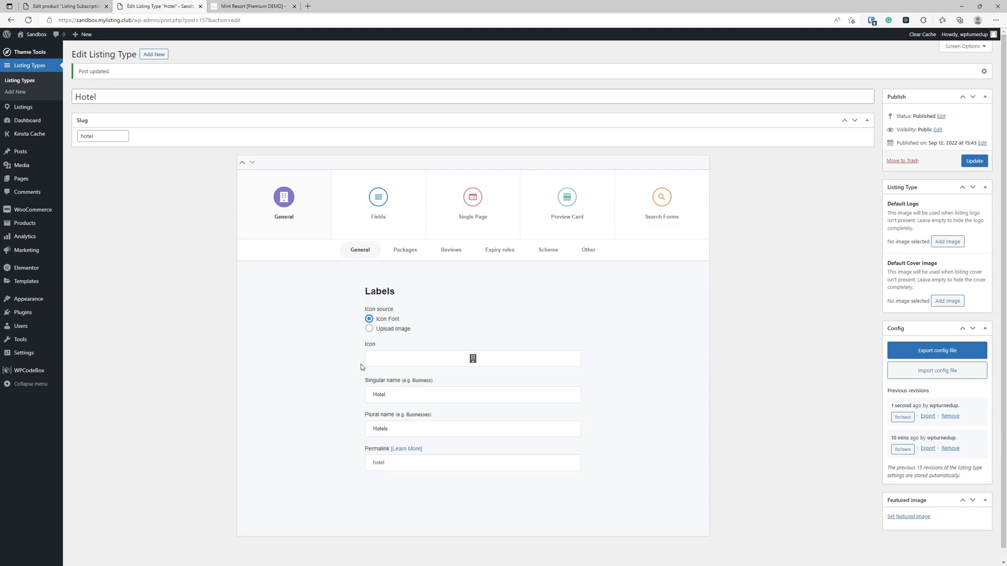
left_click(380, 207)
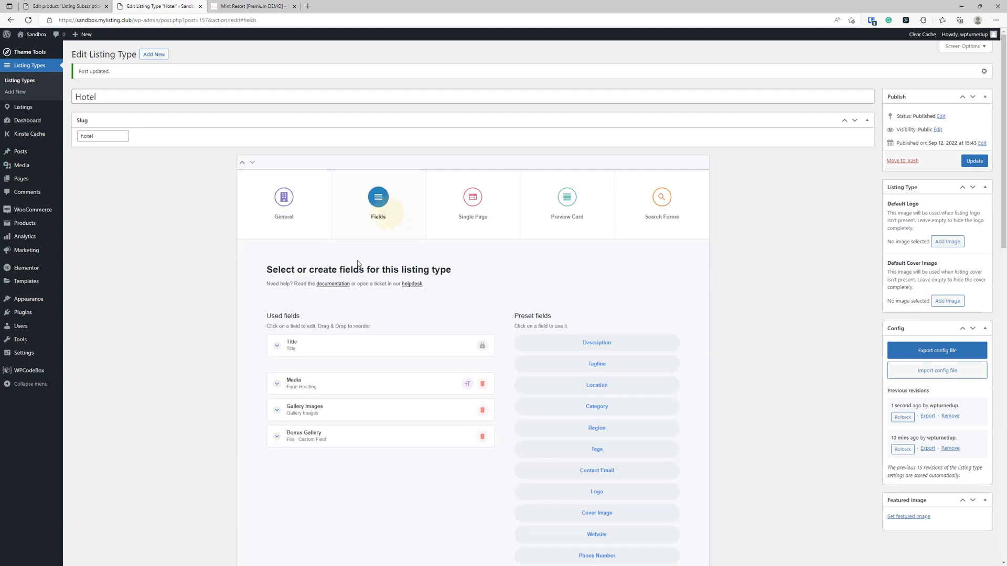
scroll(316, 283, "down", 3)
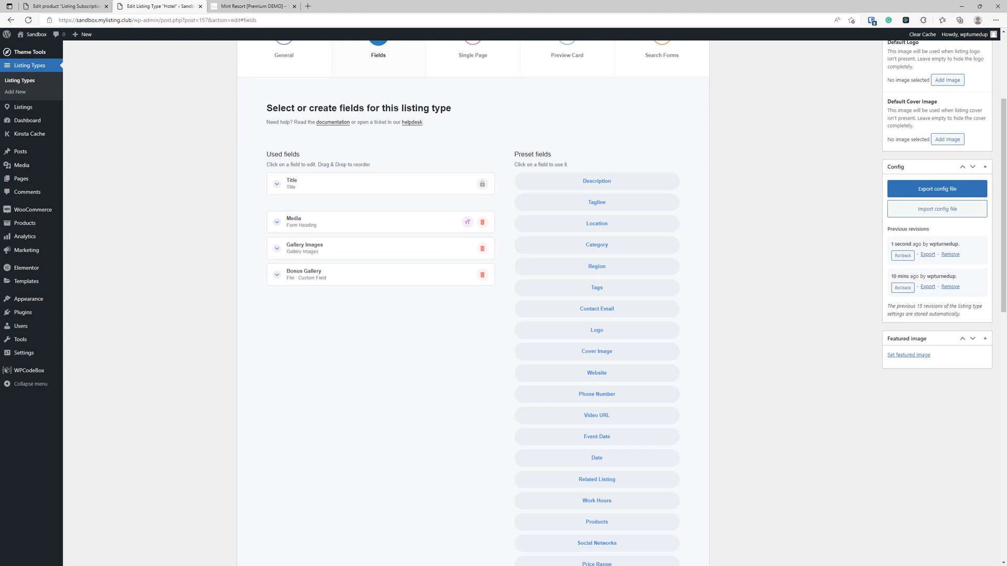
scroll(638, 240, "up", 3)
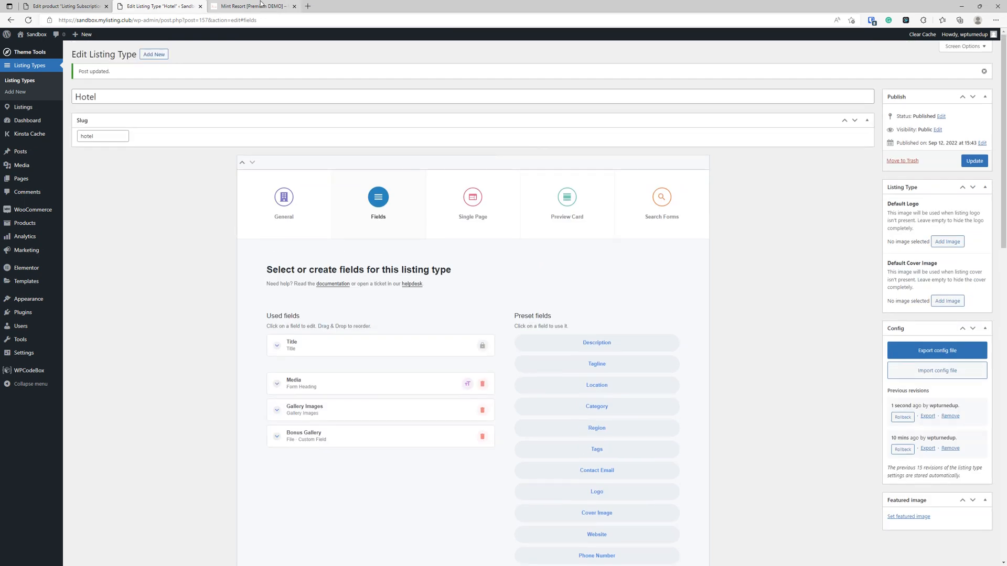
- Examine the verified badge, star rating and tagline in the header of the Mint Resort reference listing
left_click(251, 5)
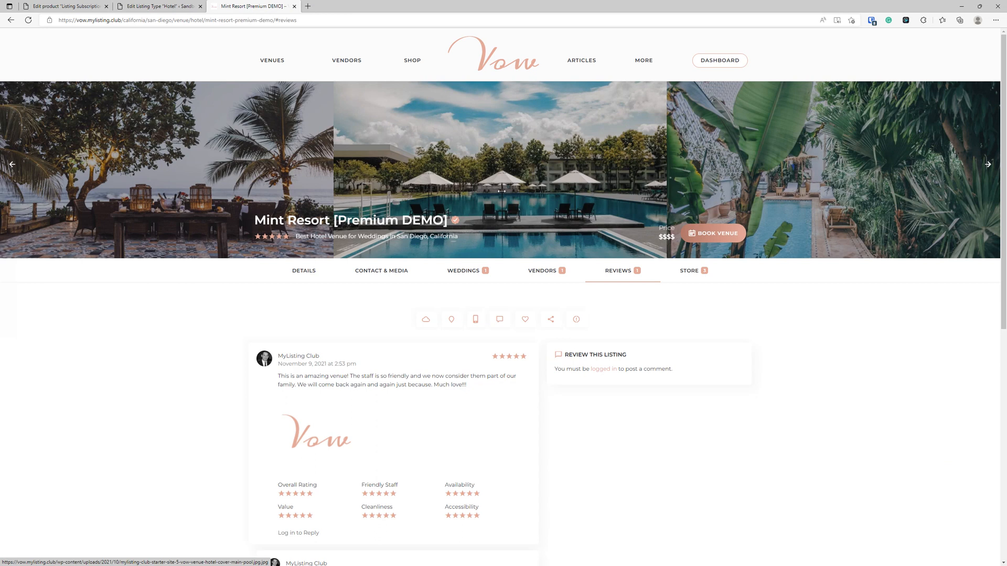
left_click_drag(459, 220, 194, 327)
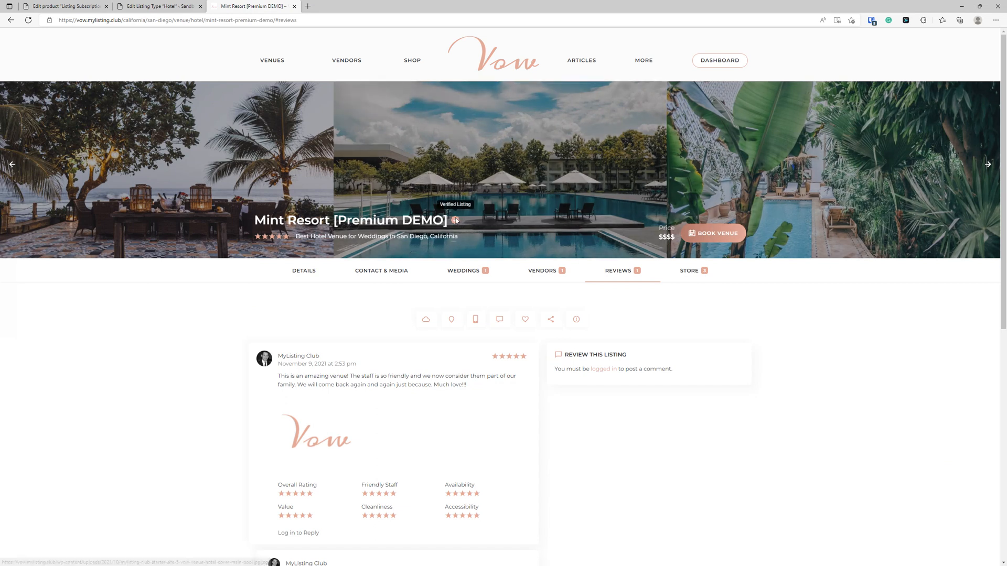
mouse_move(455, 222)
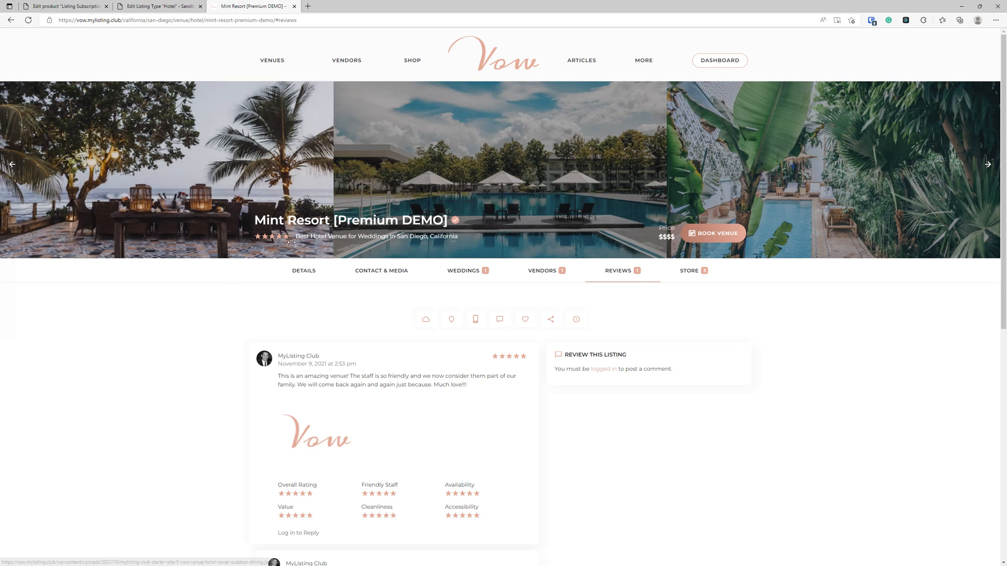
left_click_drag(250, 235, 200, 314)
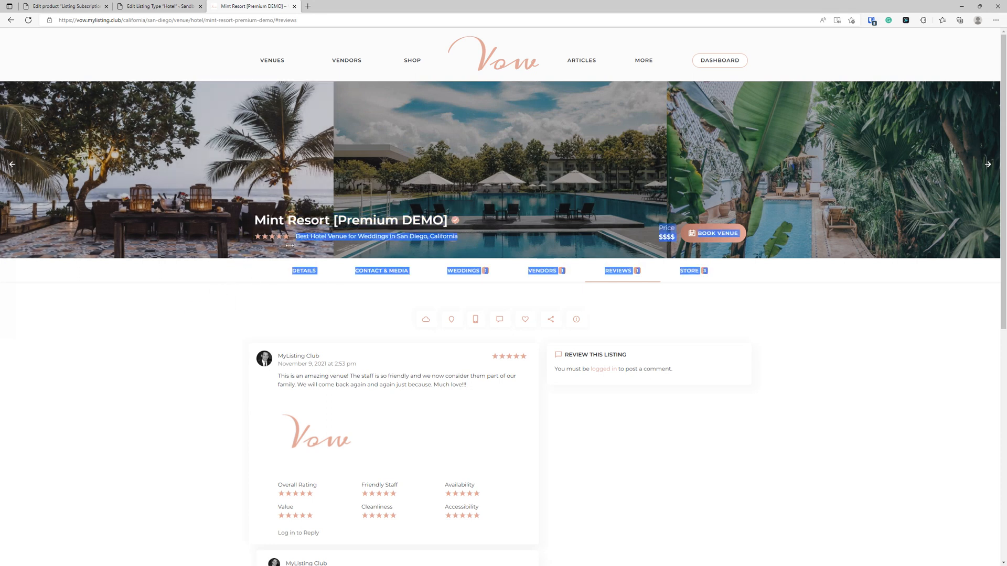
left_click(234, 305)
left_click_drag(293, 237, 197, 321)
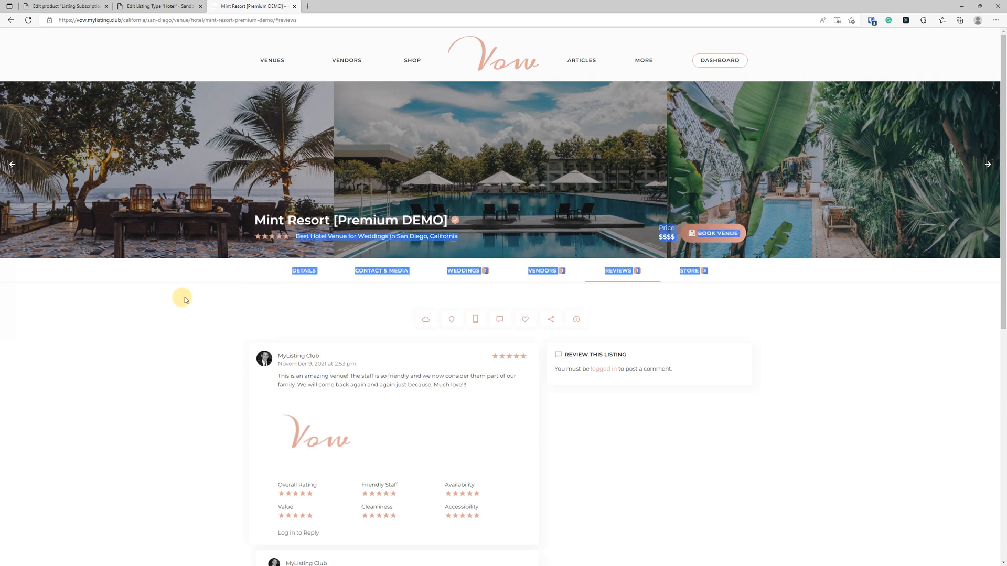
left_click(168, 316)
left_click_drag(461, 222, 335, 240)
- Back in the Hotel listing type, add the preset Tagline field and place it directly below Title
left_click(160, 6)
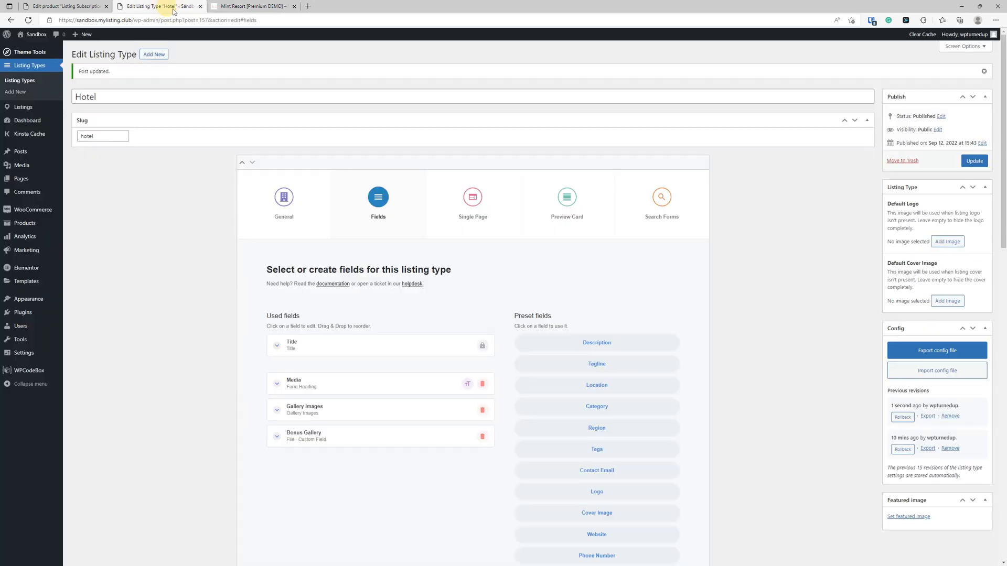
scroll(370, 174, "down", 3)
left_click(597, 203)
left_click_drag(391, 300, 377, 212)
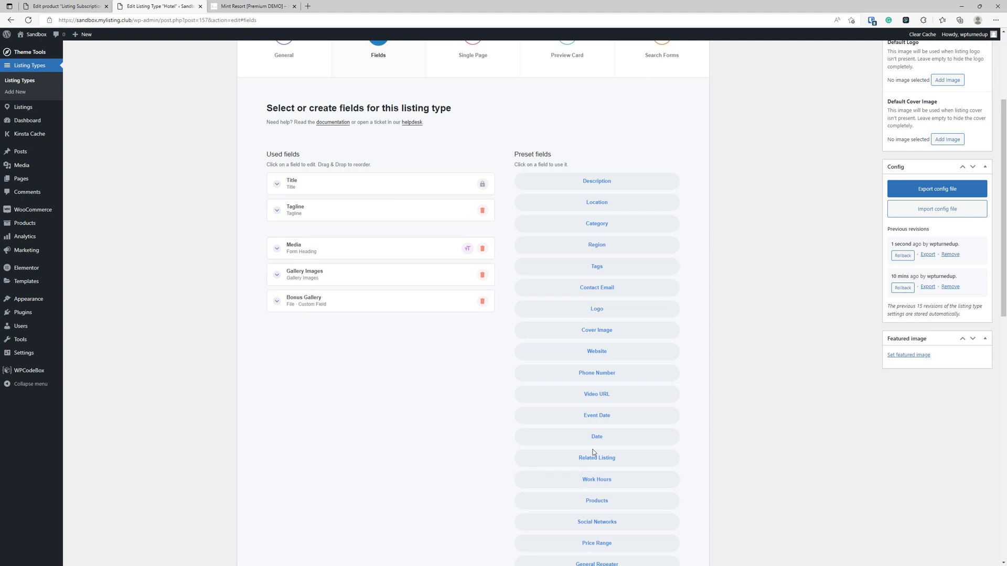
- Create a custom form heading labelled Details above the Title field, and collapse its settings
scroll(604, 422, "down", 5)
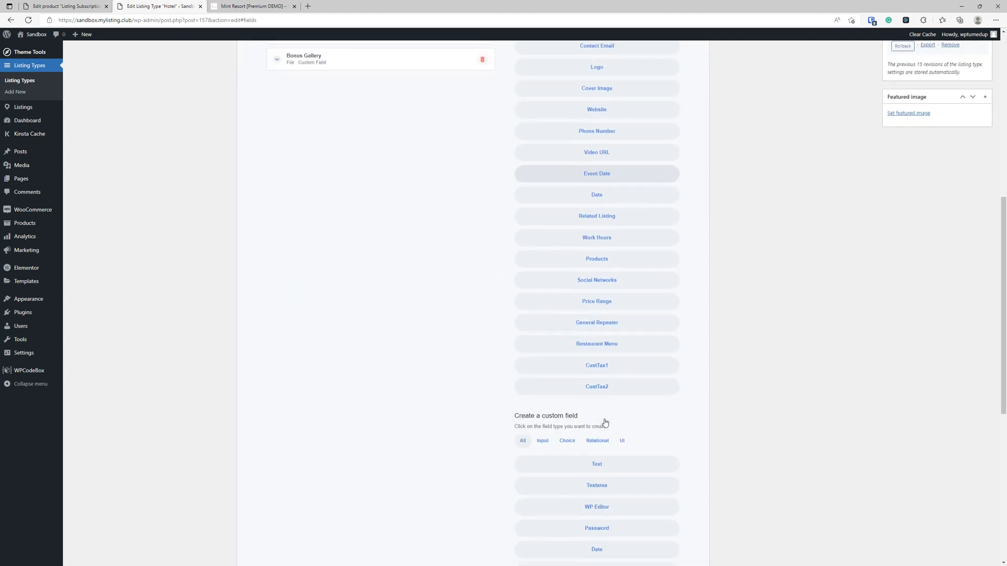
scroll(625, 363, "down", 7)
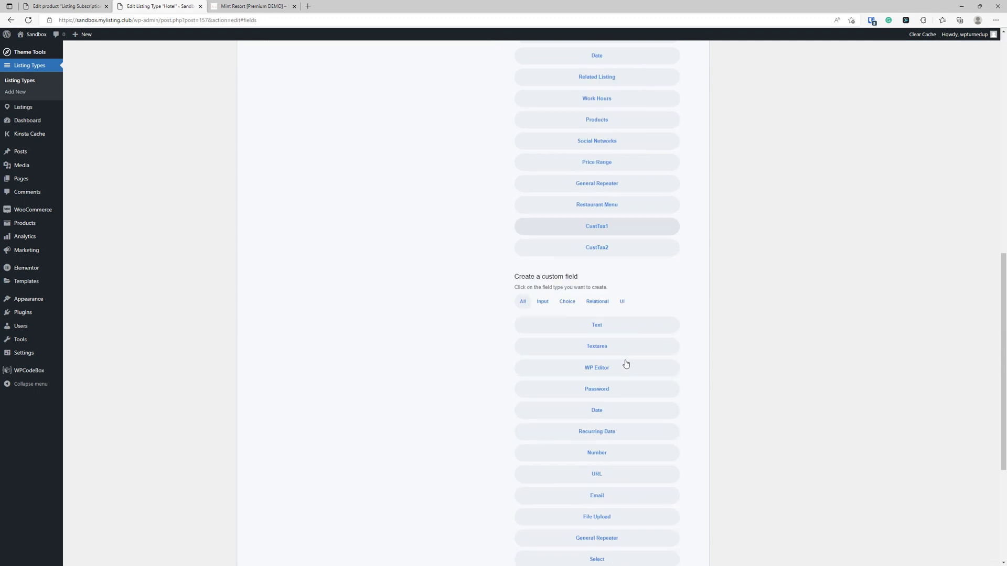
left_click(602, 487)
left_click_drag(352, 309, 333, 151)
left_click(333, 158)
double_click(334, 192)
type("Details")
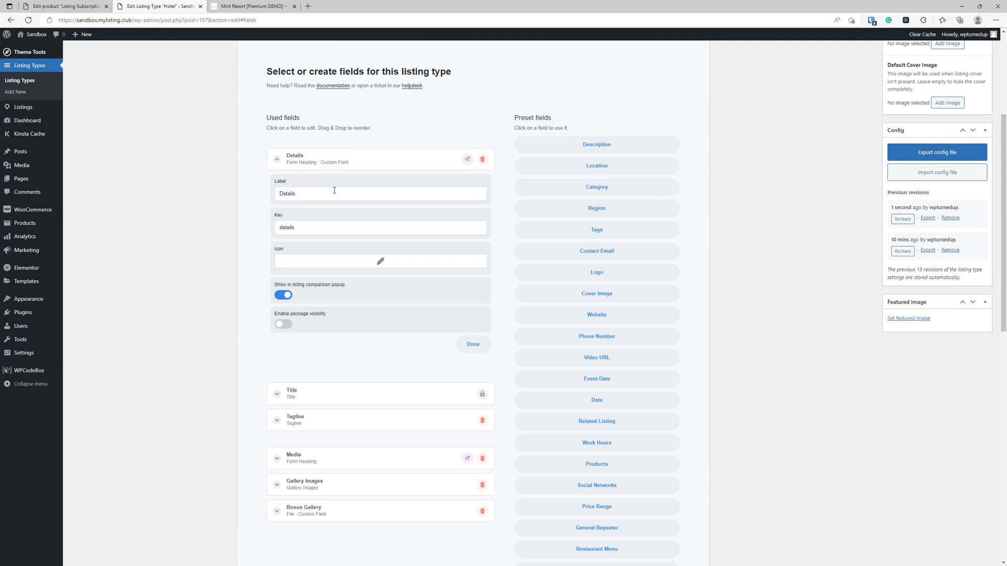
left_click(330, 163)
left_click(331, 164)
left_click_drag(332, 193, 253, 193)
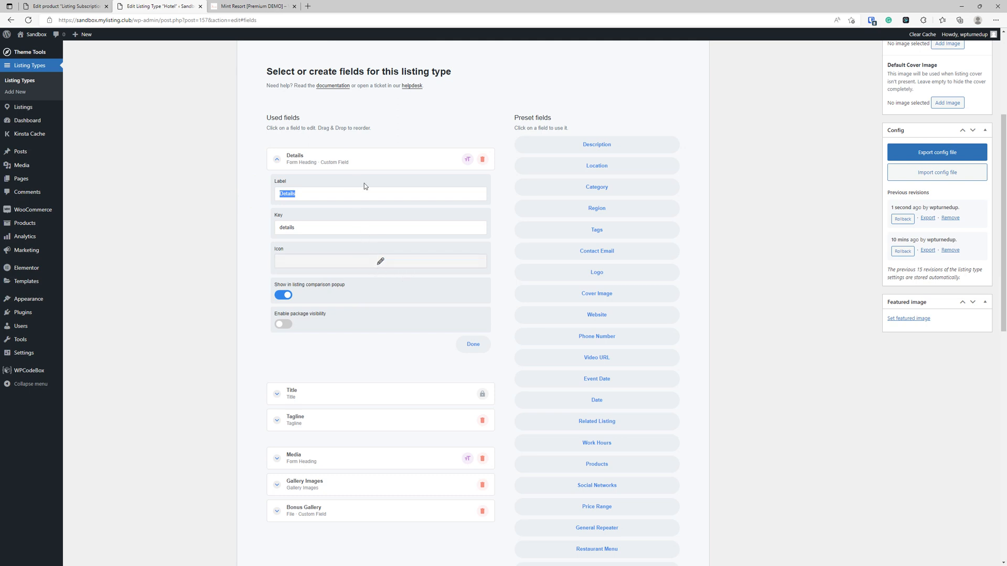
left_click(356, 164)
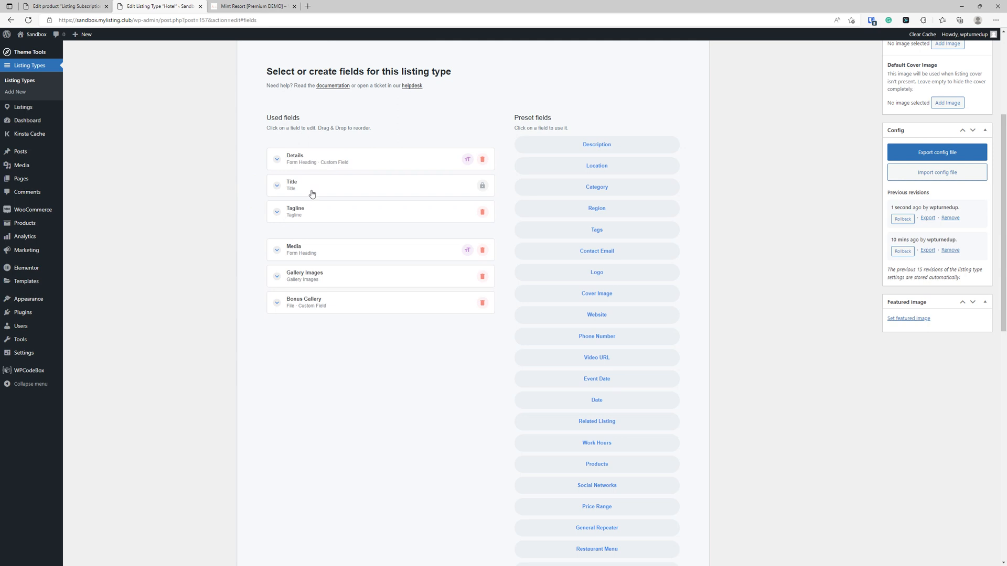
- Set the Tagline field's placeholder to "e.g. Top Hotel for Wedding Receptions in Charlotte, NC"
left_click(313, 209)
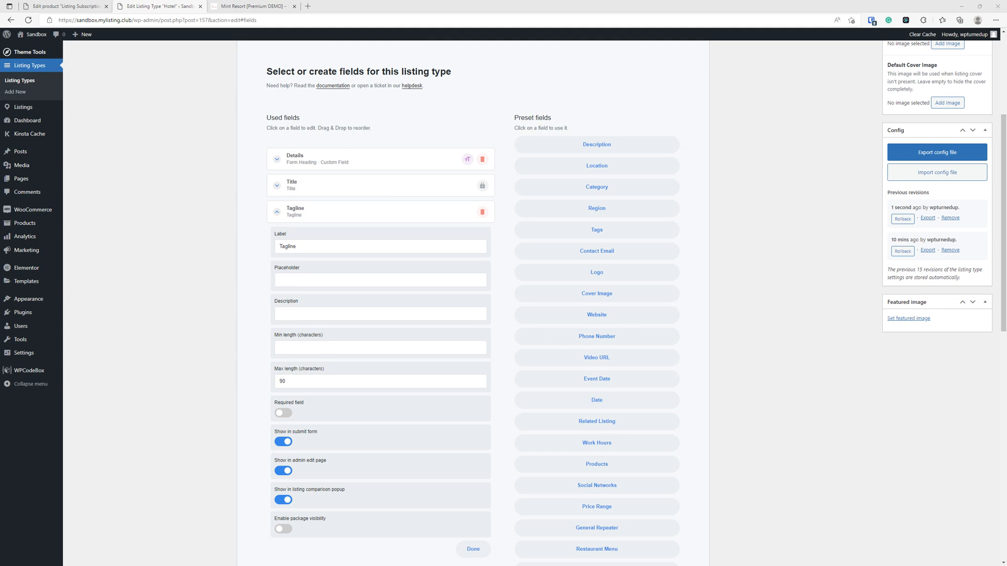
left_click(340, 279)
type("e.g. Top Hotel for Wedding Receptions in Charlotte, NC")
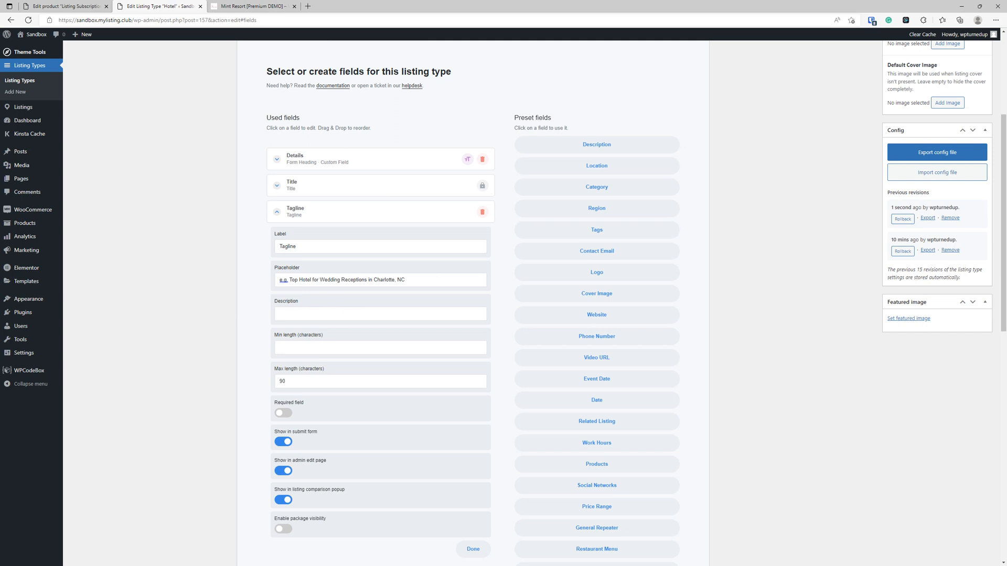
left_click(412, 281)
left_click(340, 280)
left_click_drag(412, 279, 256, 277)
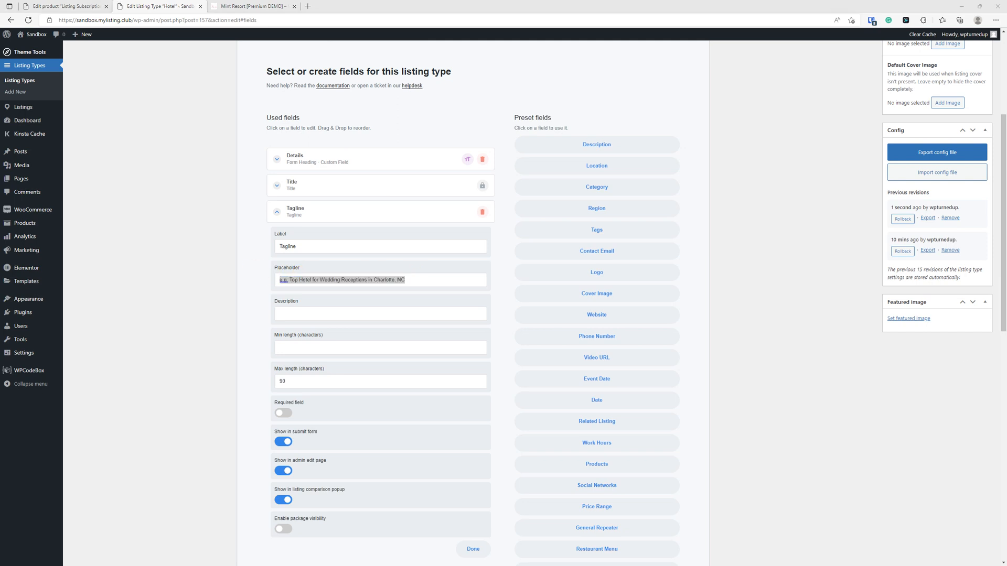
- Paste the Tagline description beginning "In 68 characters or less, add a Tagline to help draw attention to your Listing", and set the max length to 68
left_click(339, 313)
key("ctrl+v")
left_click_drag(340, 313, 196, 322)
left_click(352, 314)
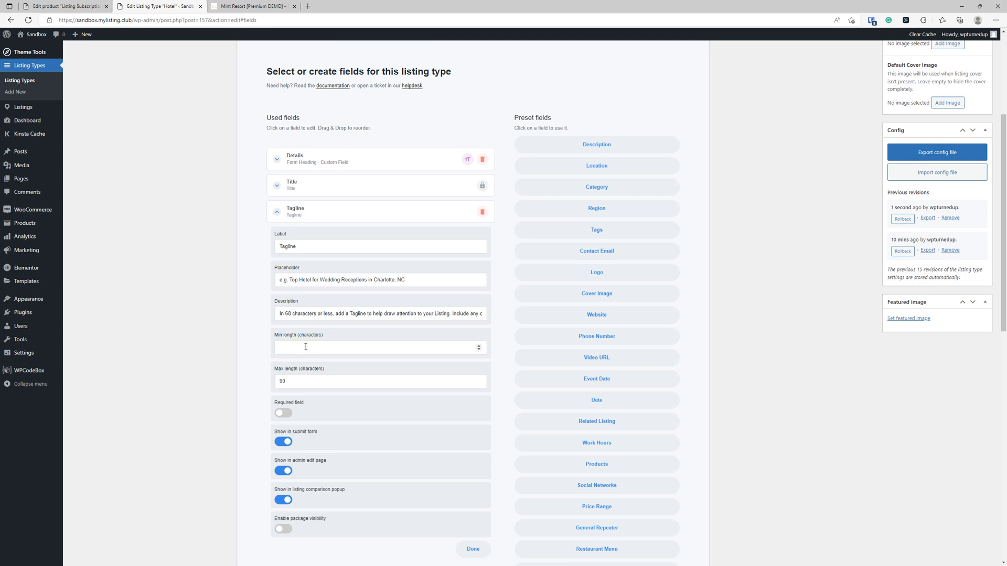
key("Tab")
type("68")
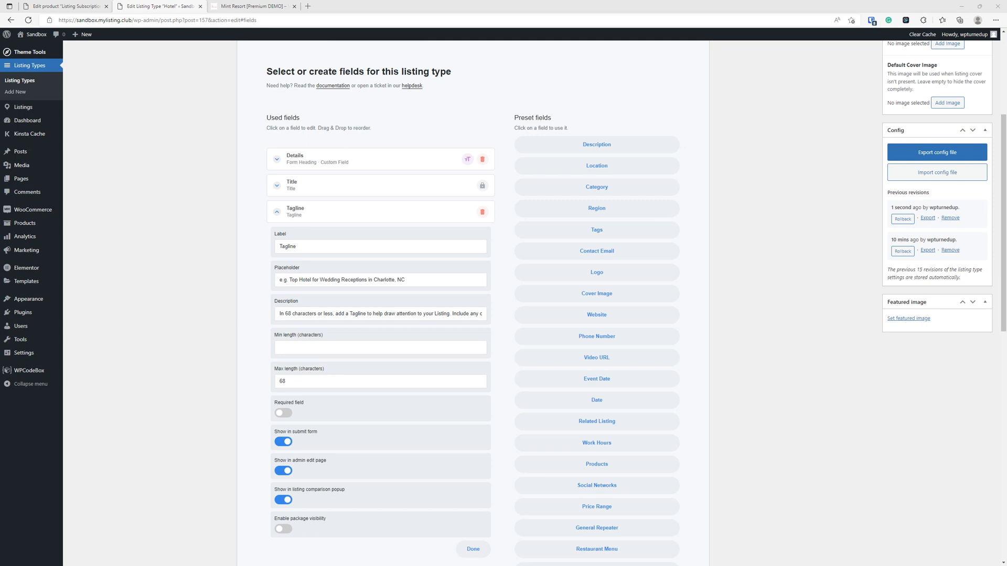
- Examine the Single Listing Character Counter add-on page on MyListing Club in a second browser window
left_click_drag(1006, 262, 334, 120)
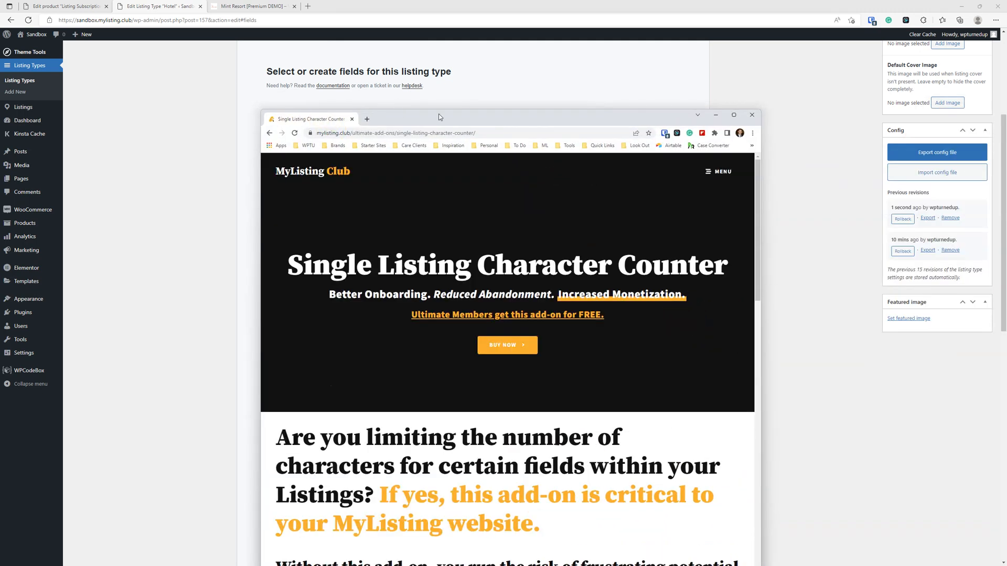
double_click(439, 113)
scroll(387, 263, "down", 2)
scroll(387, 264, "up", 1)
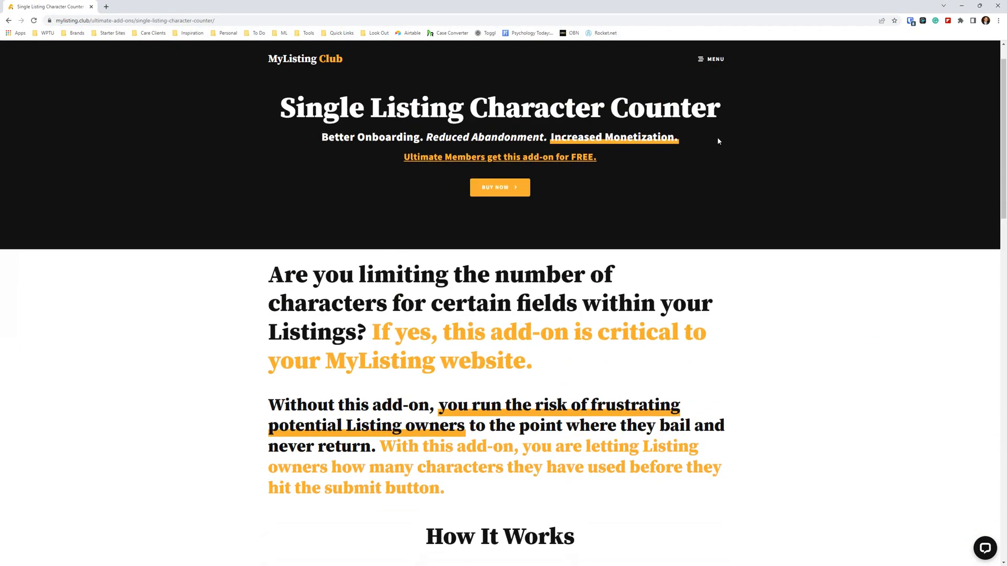
scroll(407, 360, "down", 4)
scroll(407, 360, "up", 4)
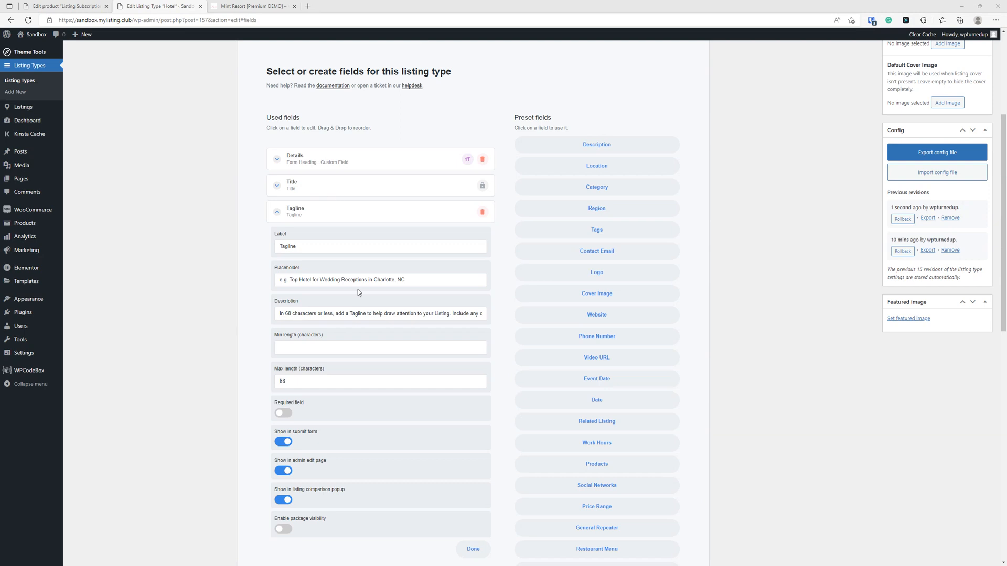
- Turn off showing Tagline in the listing comparison popup, and collapse the field's settings
scroll(325, 225, "down", 3)
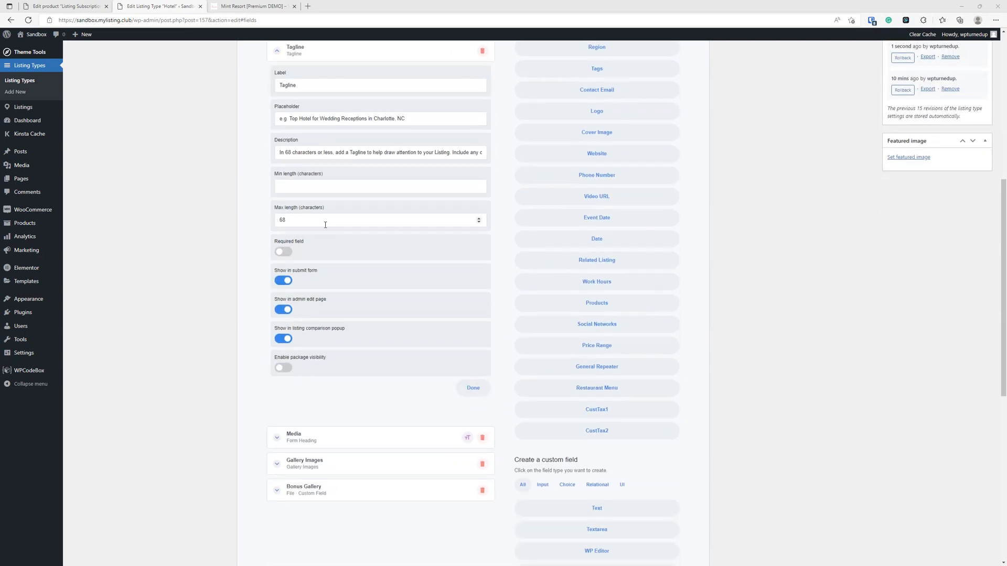
scroll(325, 225, "up", 2)
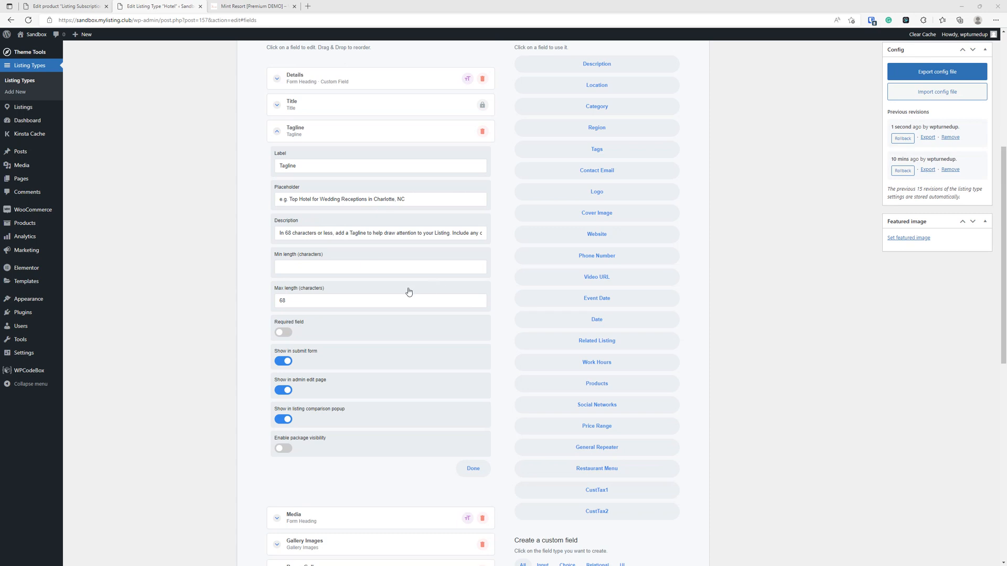
left_click(331, 301)
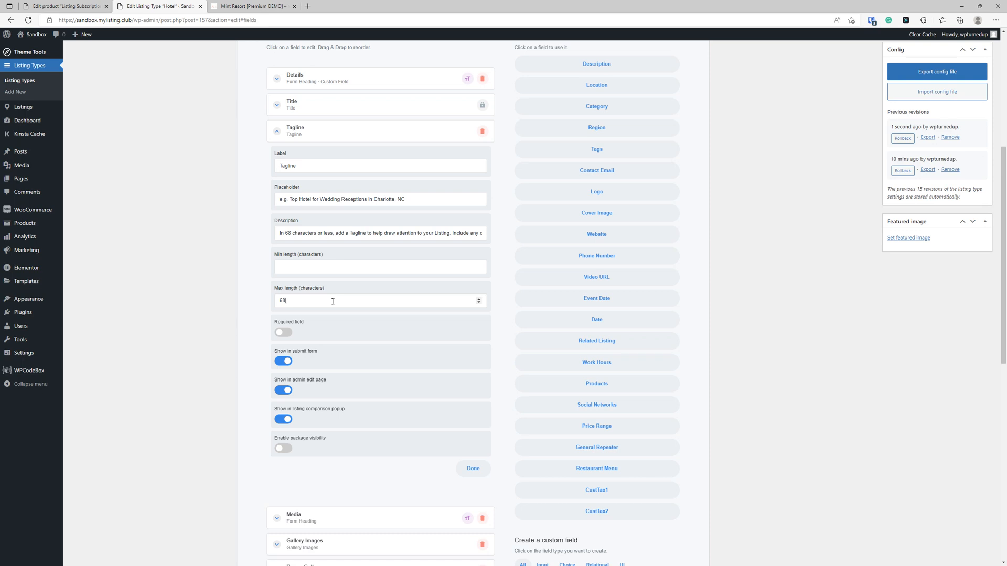
left_click(332, 301)
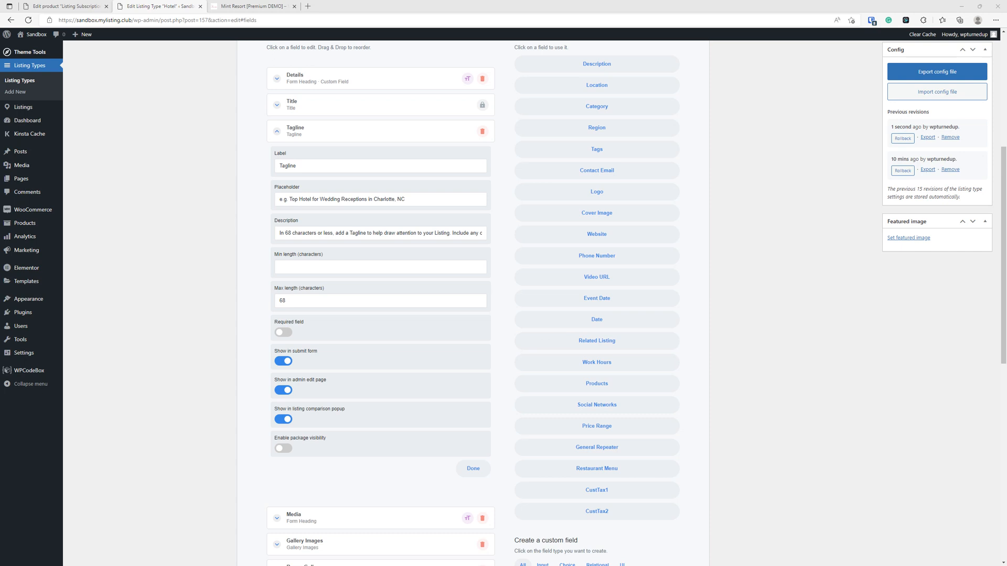
scroll(367, 267, "down", 2)
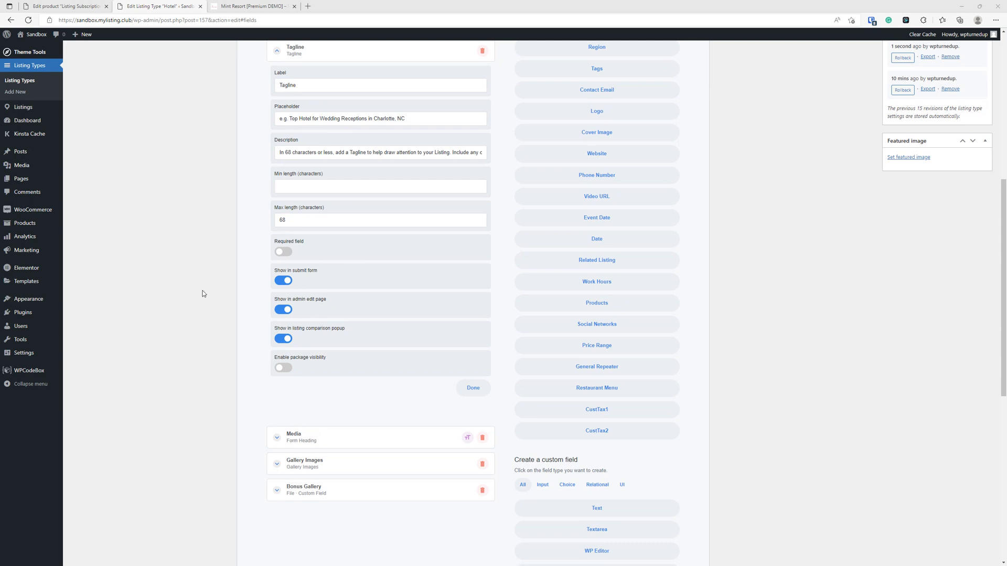
left_click(282, 340)
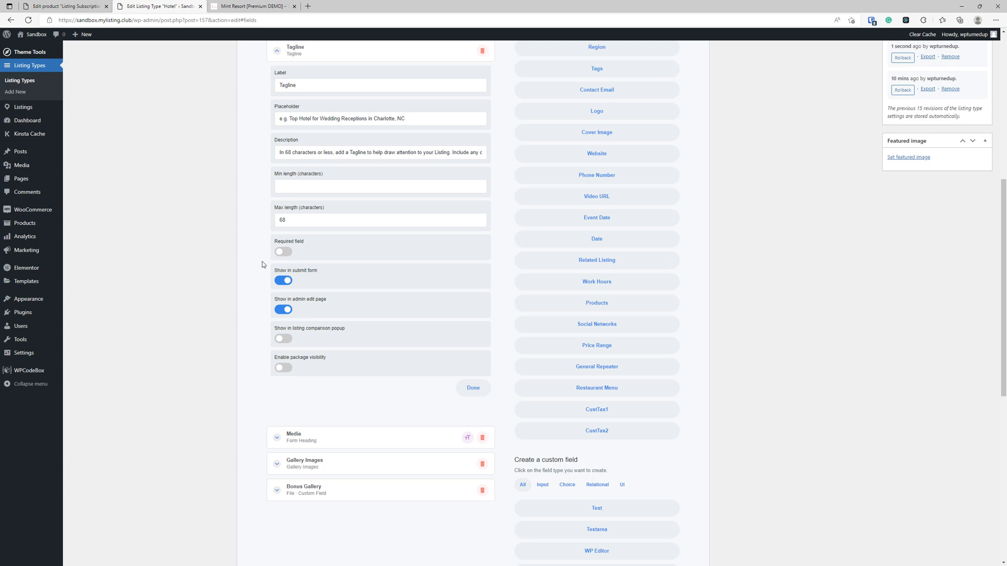
scroll(275, 271, "up", 3)
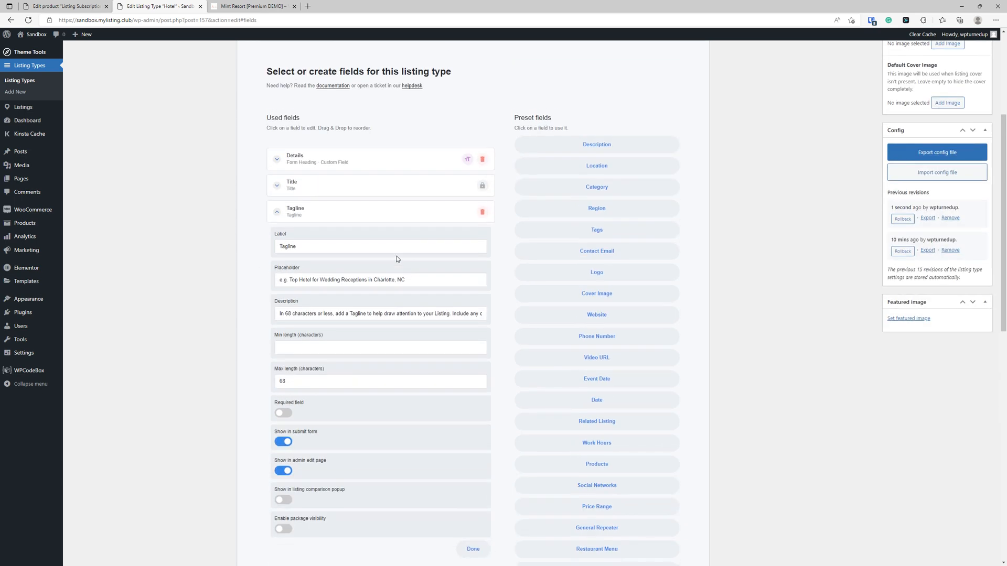
left_click(361, 217)
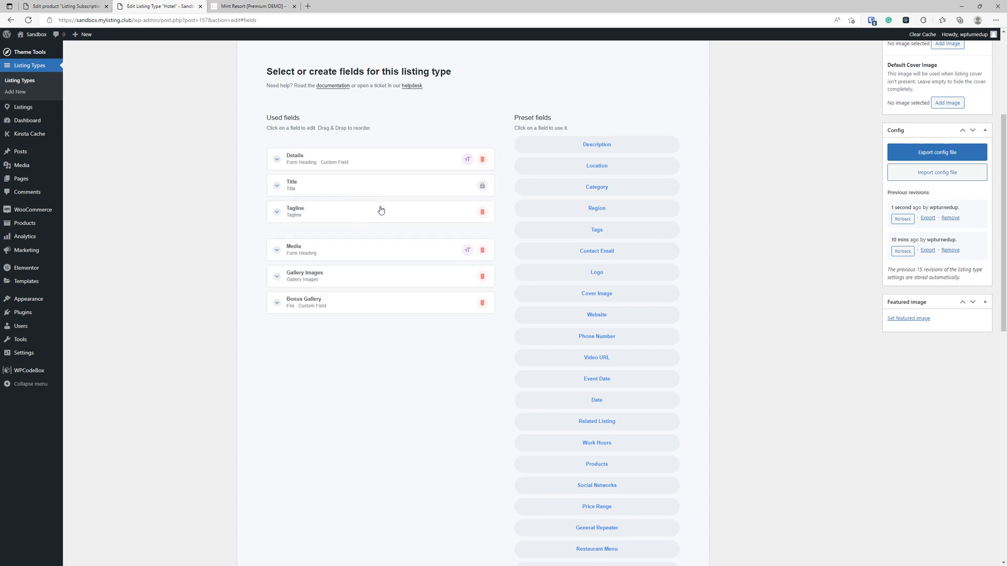
- Check how the price range is presented in the Mint Resort reference listing's header
key("ctrl+Tab")
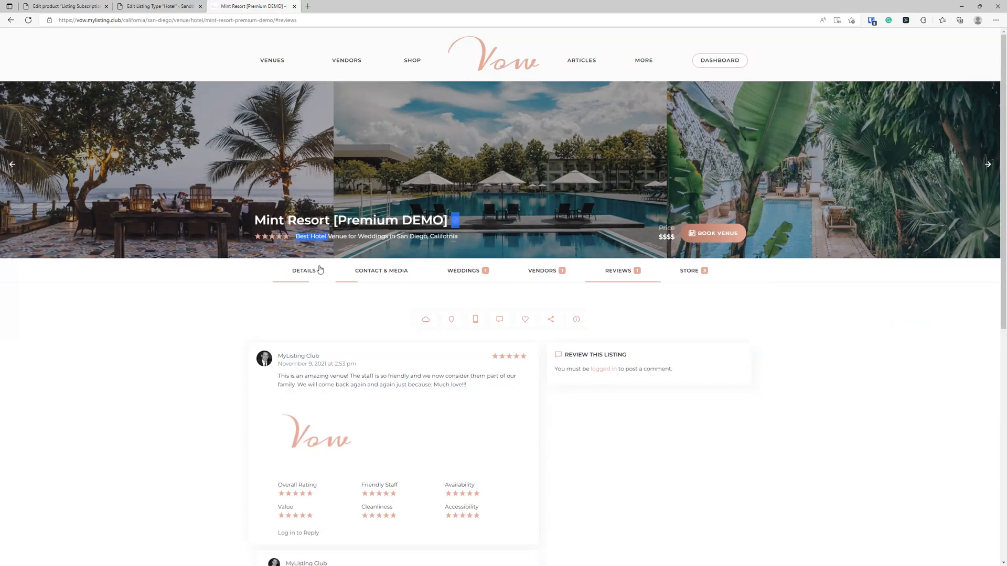
left_click_drag(676, 239, 658, 231)
left_click(776, 277)
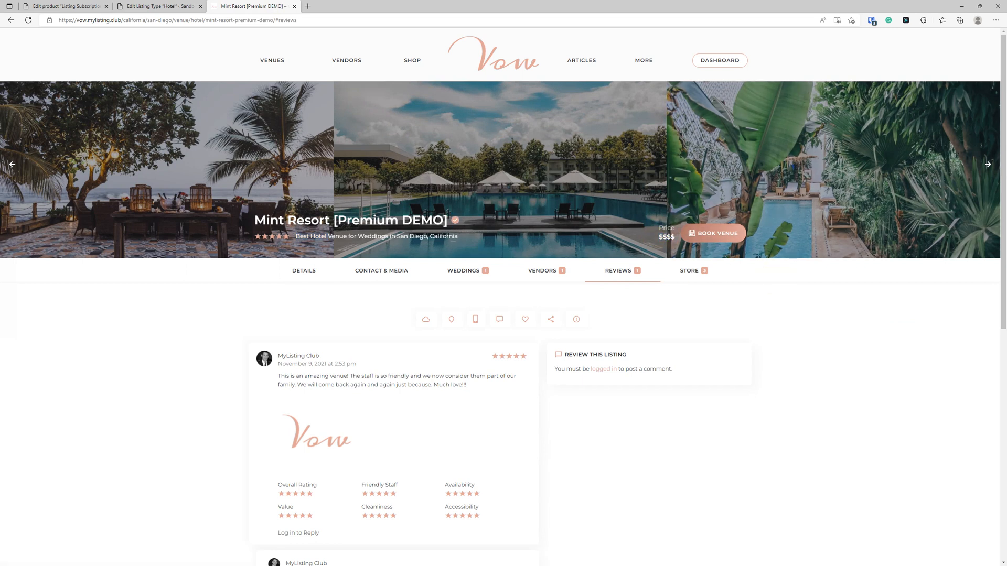
- Return to the Hotel listing type in the sandbox site and save its updated fields
left_click(198, 4)
scroll(355, 299, "up", 4)
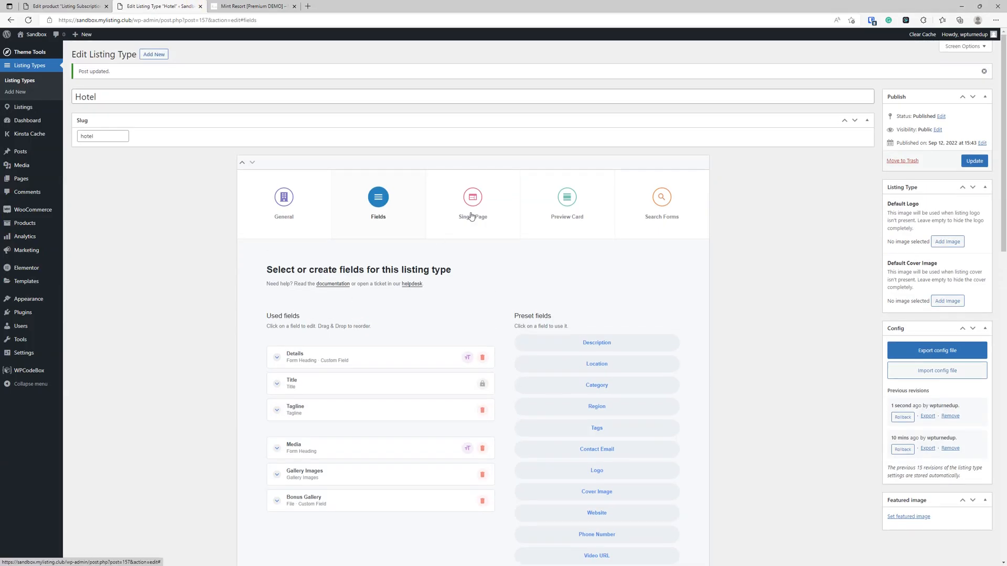
left_click(973, 161)
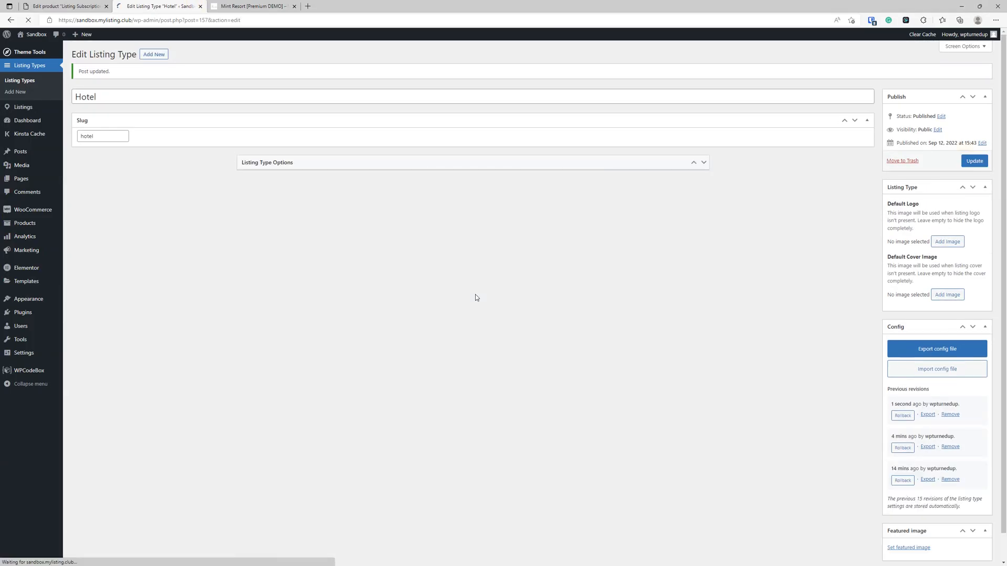
- Add the preset Price detail to the cover details of the Hotel single page
left_click(474, 213)
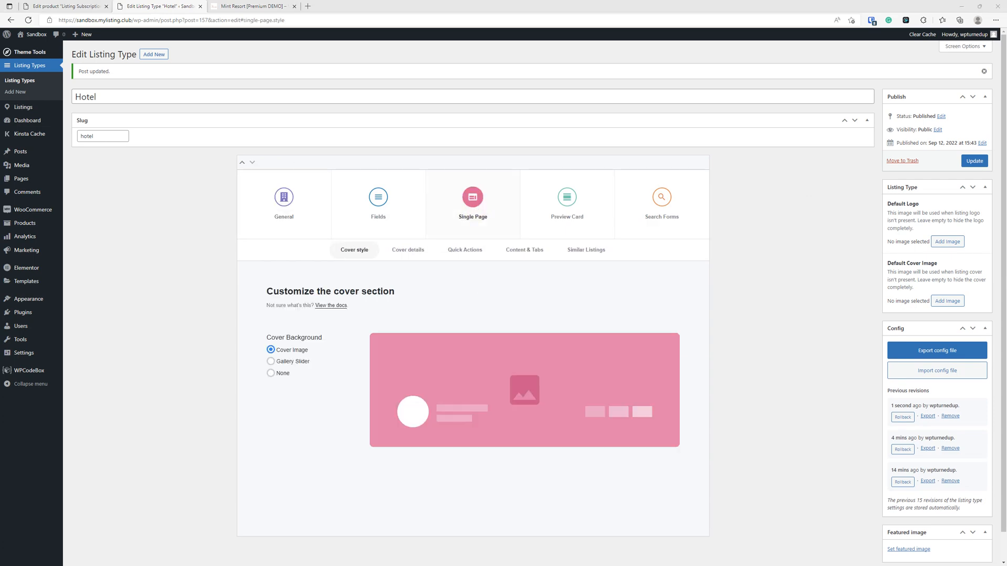
left_click(413, 252)
scroll(427, 263, "down", 2)
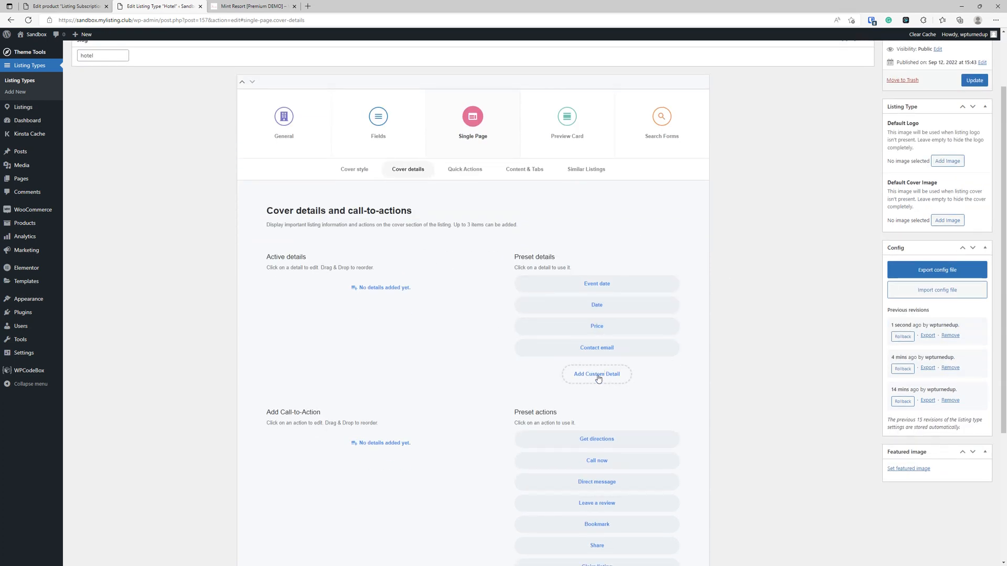
left_click(602, 327)
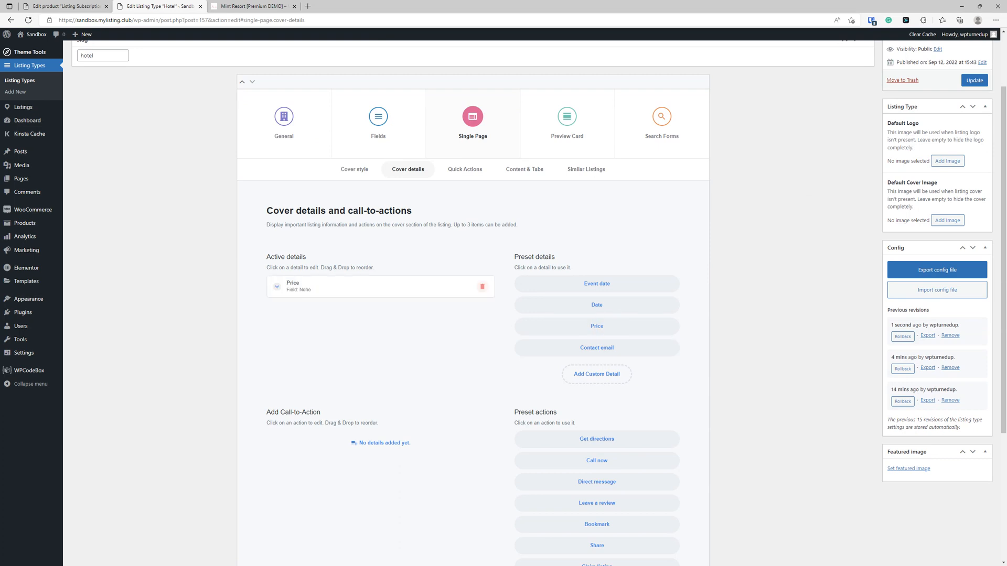
left_click(326, 290)
left_click(335, 291)
left_click(362, 292)
left_click(362, 292)
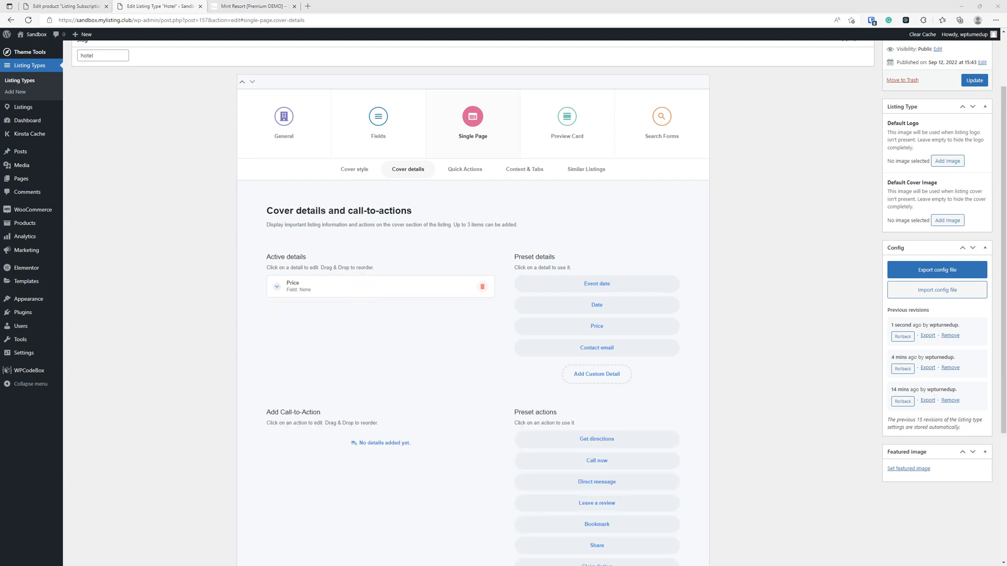
- Add a custom call-to-action to the cover section of the Hotel single page
scroll(481, 254, "down", 3)
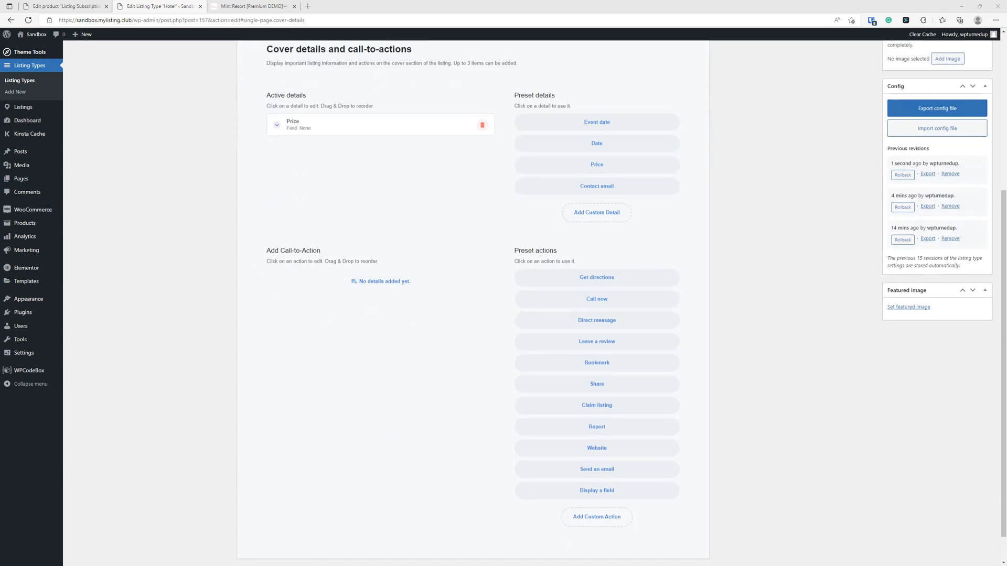
left_click(598, 518)
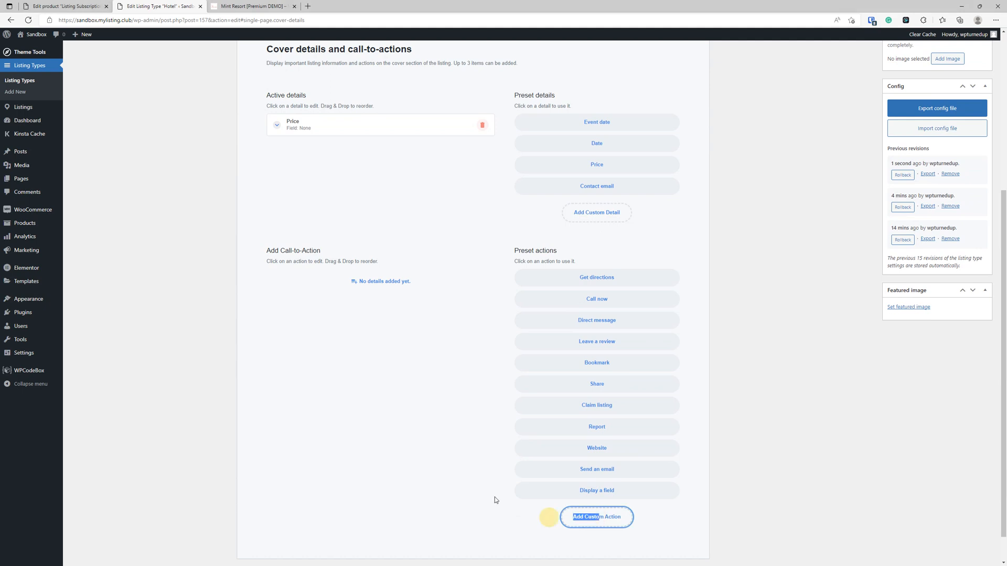
left_click_drag(573, 523, 488, 483)
scroll(488, 481, "down", 1)
left_click(656, 487)
left_click(612, 485)
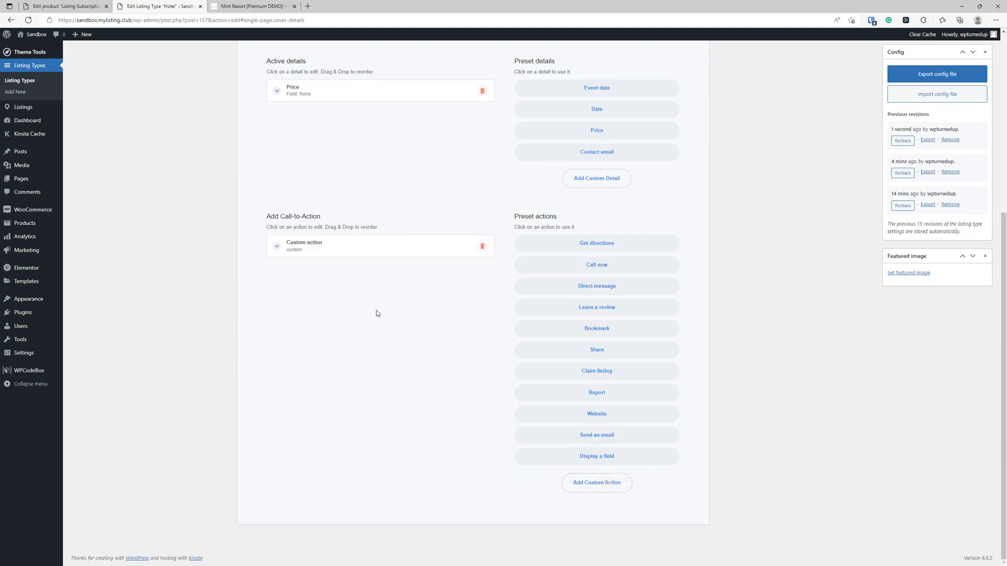
- Label the custom call-to-action "Book Hotel" and collapse its settings
left_click(349, 258)
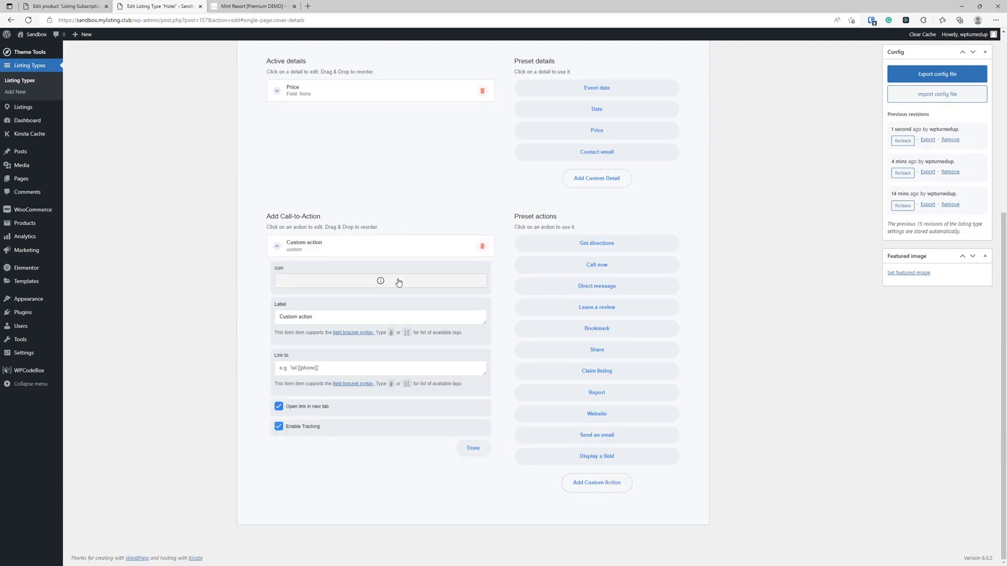
left_click_drag(366, 315, 270, 317)
type("Book")
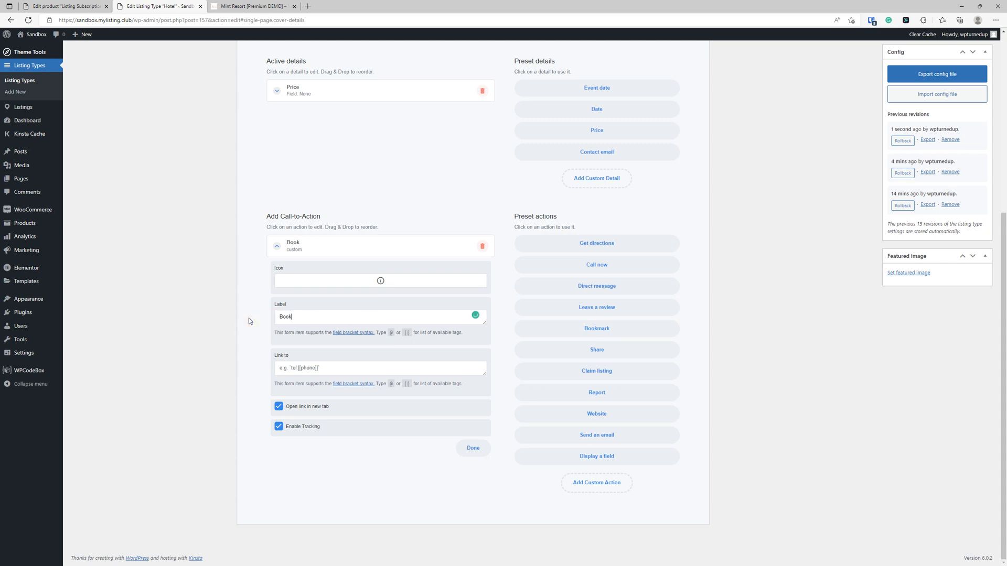
scroll(274, 330, "up", 6)
scroll(272, 332, "down", 6)
type("k Hot")
left_click(291, 245)
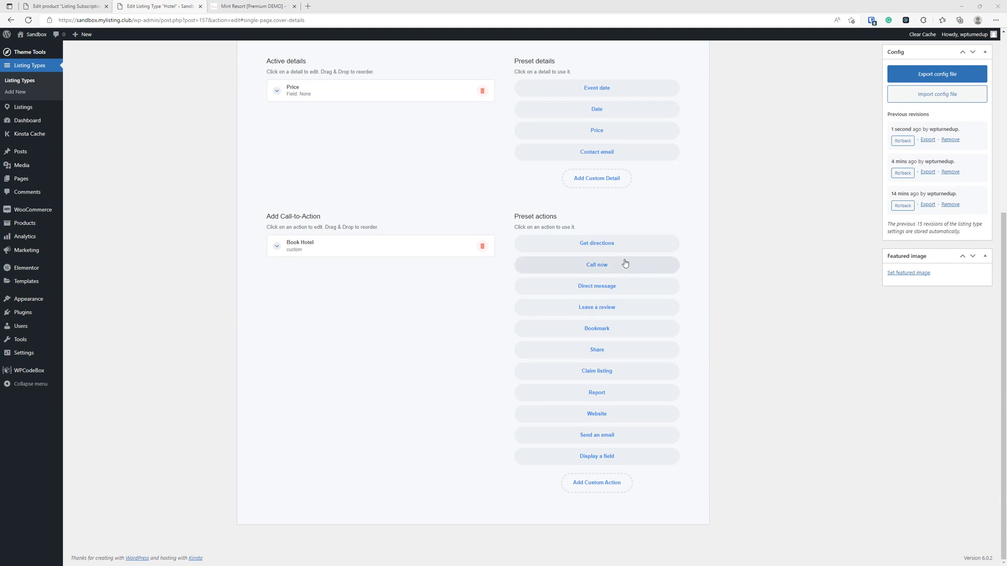
- Add the preset claim action to the cover, capitalize its label as "Claim Listing", and save the listing type
left_click(638, 375)
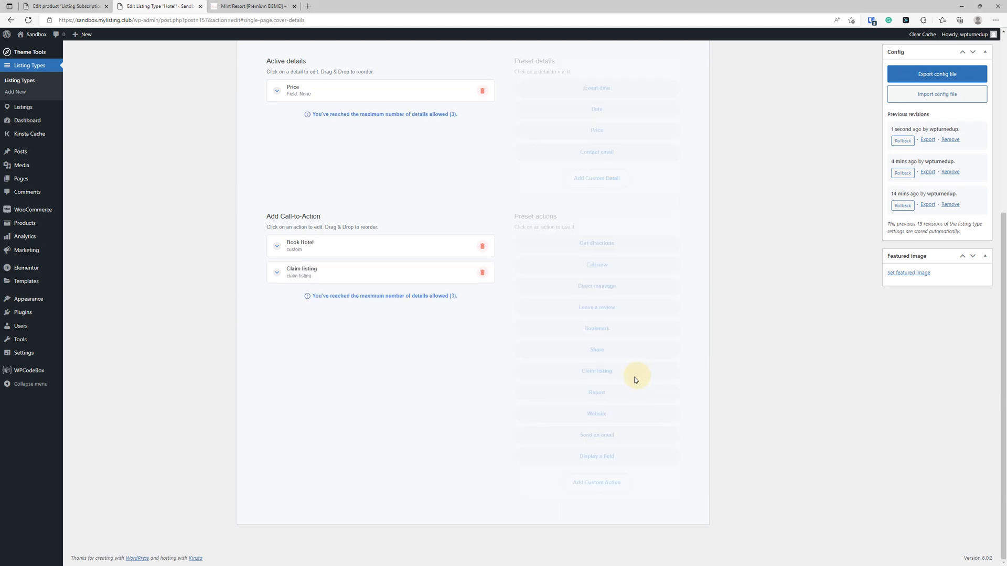
left_click(361, 274)
double_click(296, 343)
type("Listing")
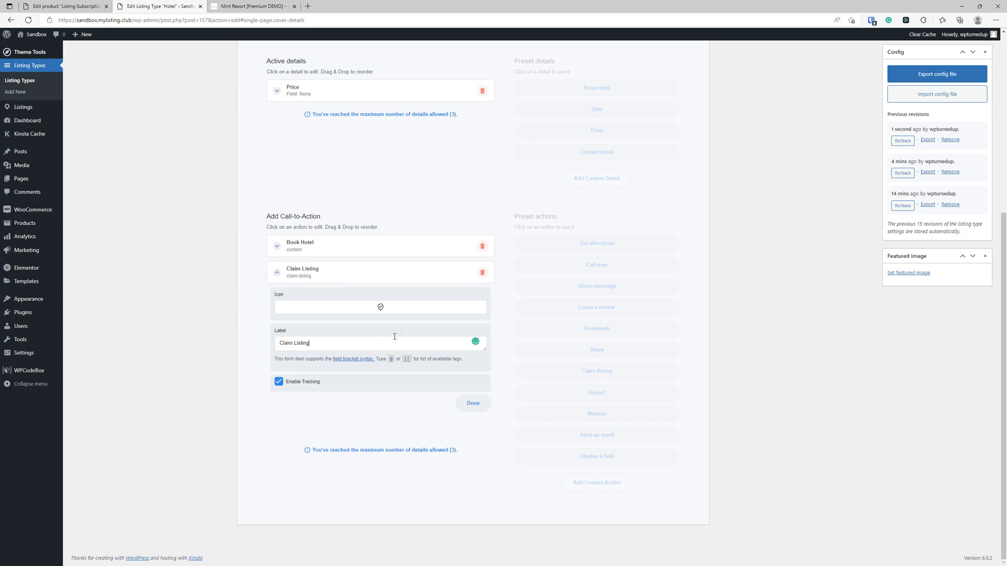
left_click(318, 273)
scroll(322, 272, "up", 5)
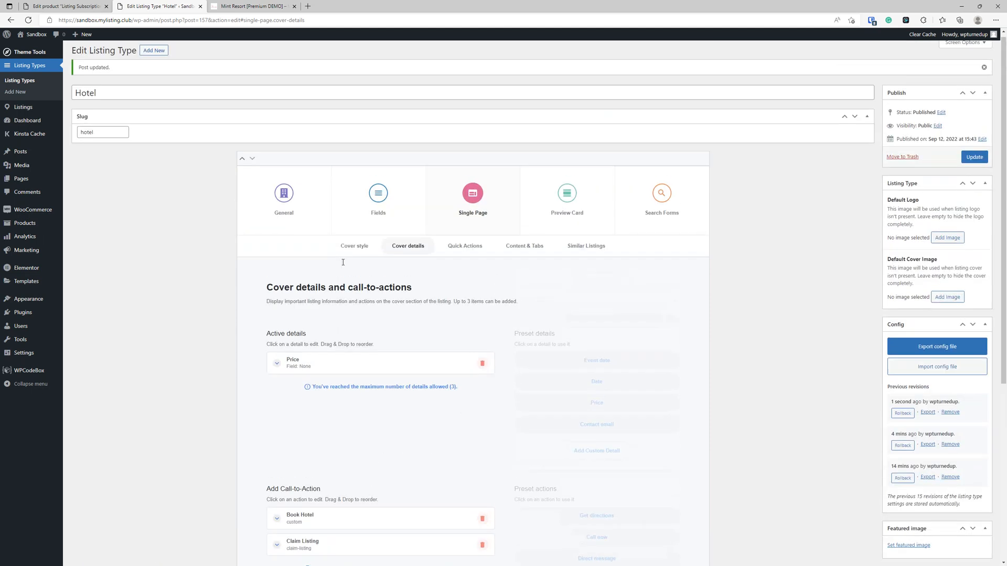
left_click(969, 161)
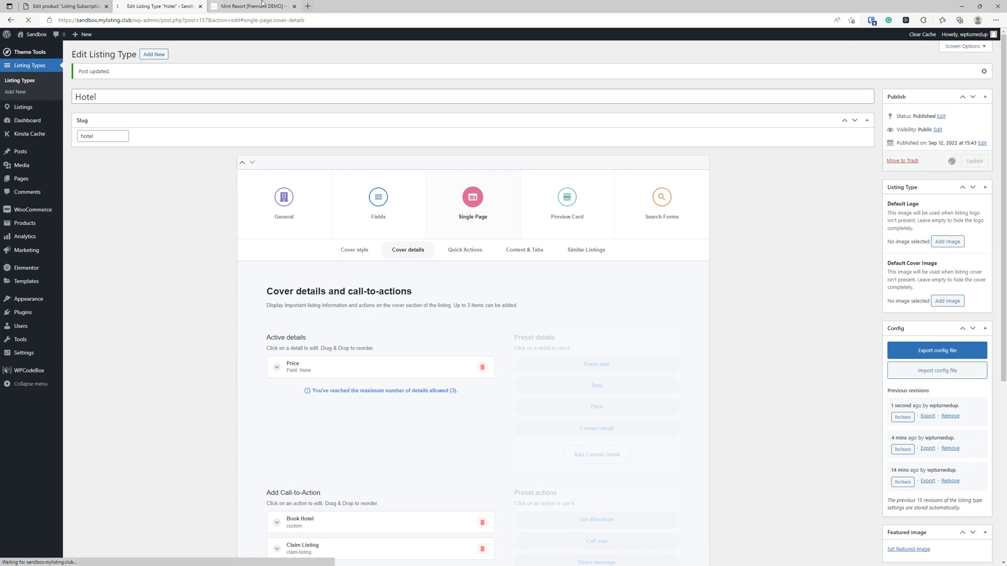
- Open the single page's Content & Tabs settings and check them against the Mint Resort reference listing's tabs
key("ctrl+Tab")
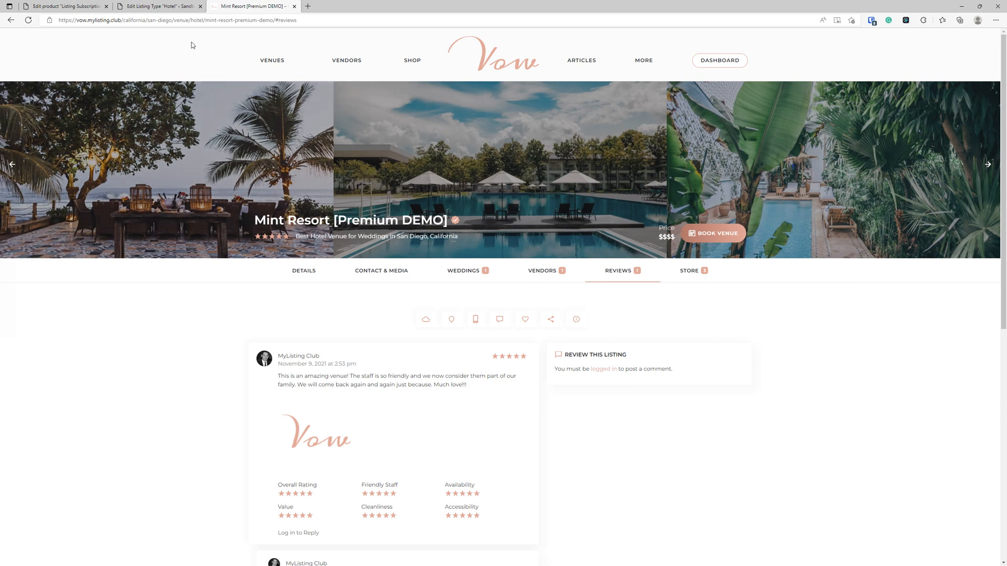
left_click(161, 6)
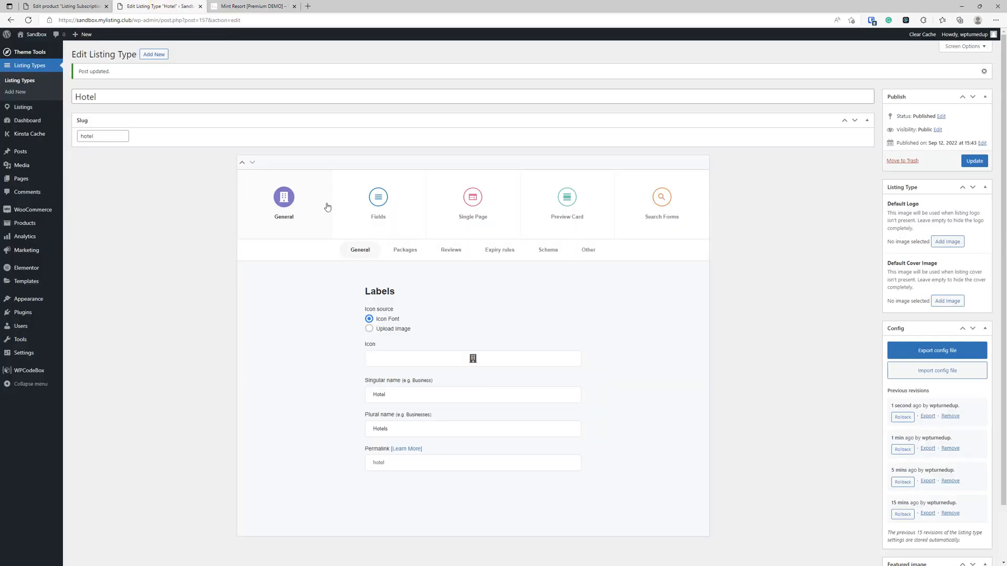
left_click(472, 210)
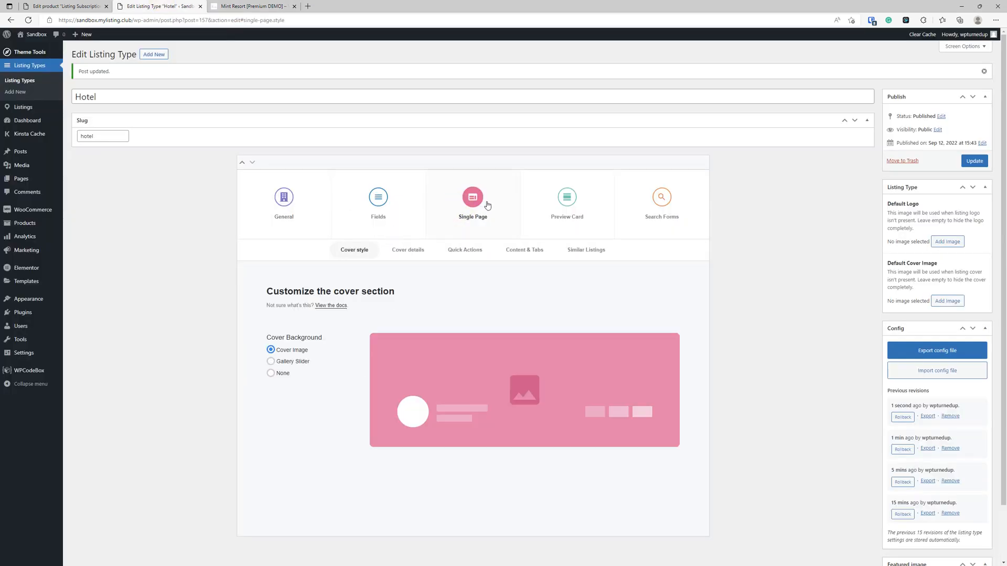
left_click(526, 254)
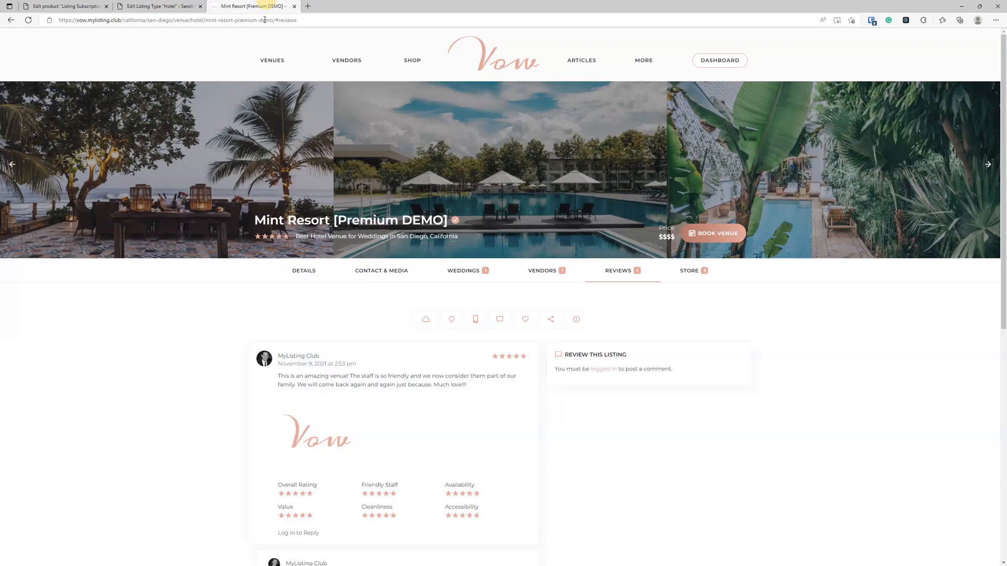
left_click(285, 5)
left_click(160, 5)
scroll(418, 226, "down", 1)
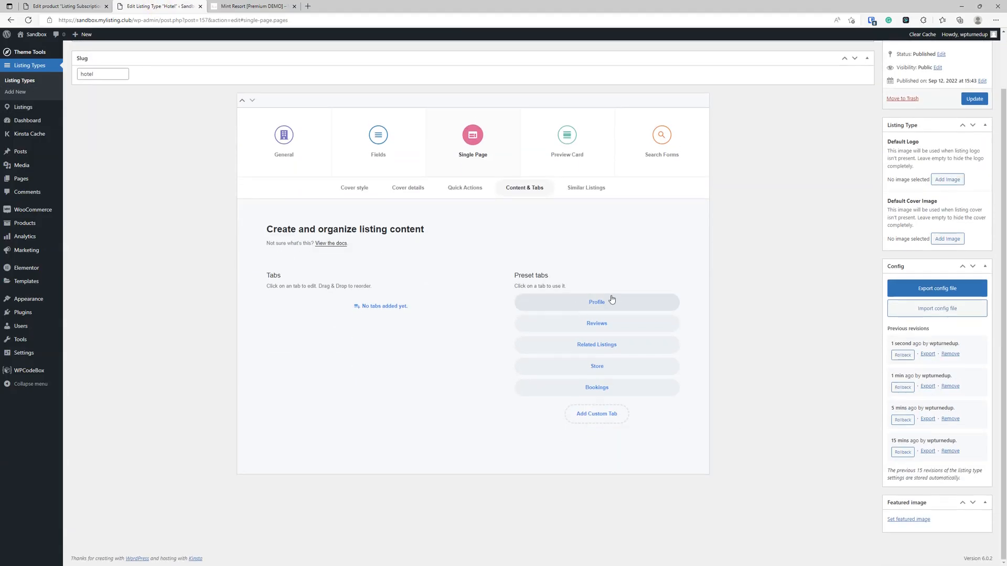
- Add a Profile tab labelled "Details" with the Two Columns layout, and return to the overview of all tabs
left_click(600, 309)
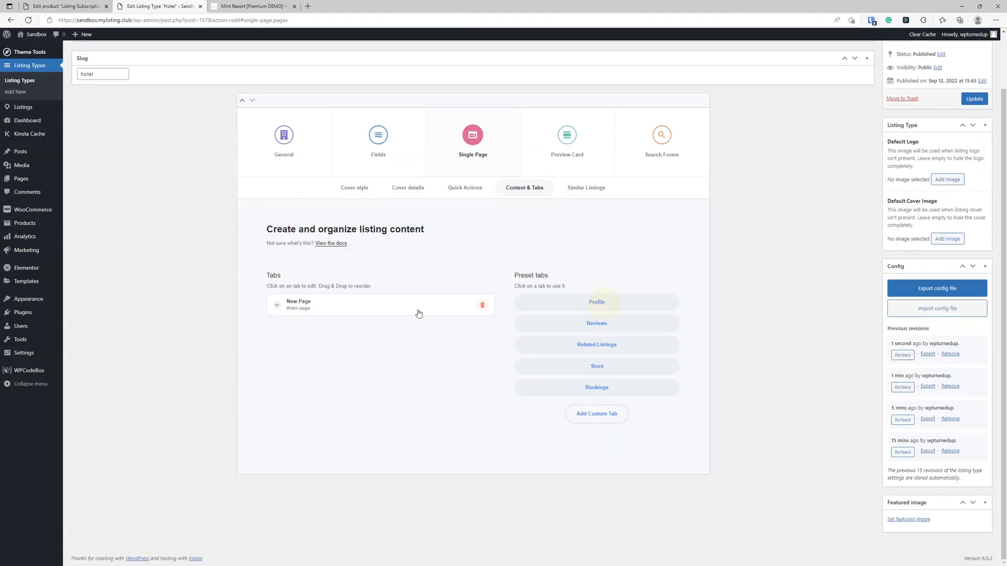
left_click(419, 313)
left_click(578, 299)
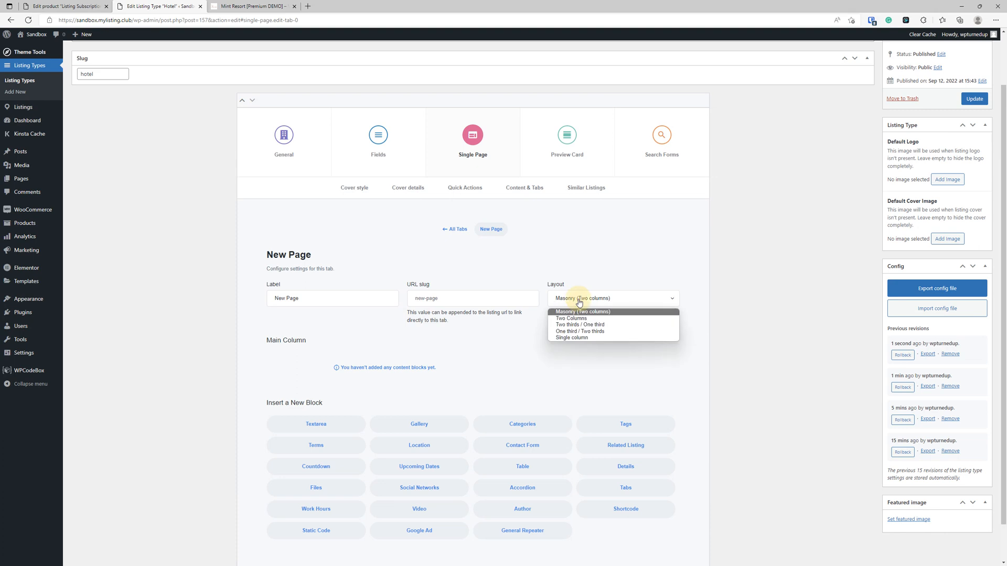
left_click(580, 320)
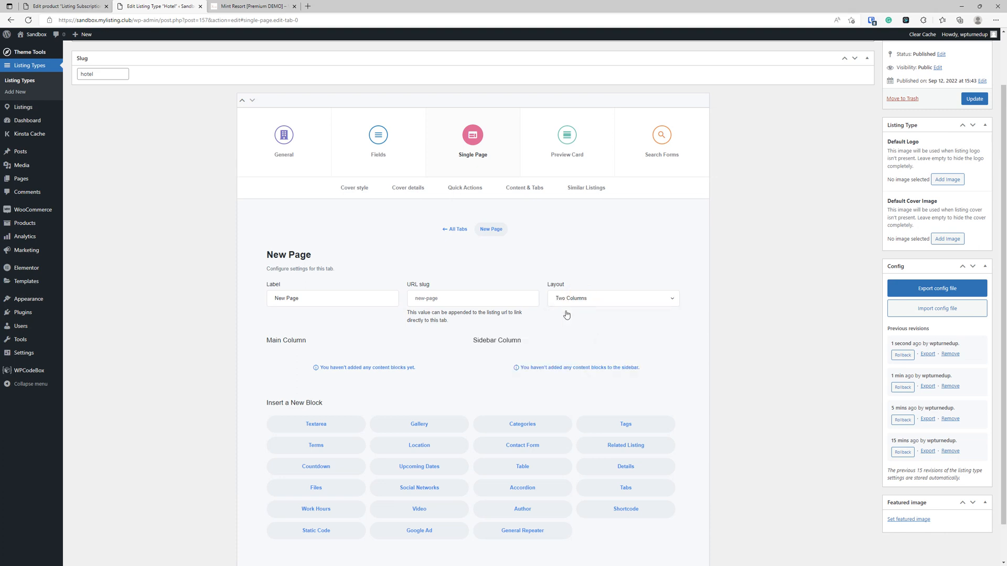
left_click(617, 303)
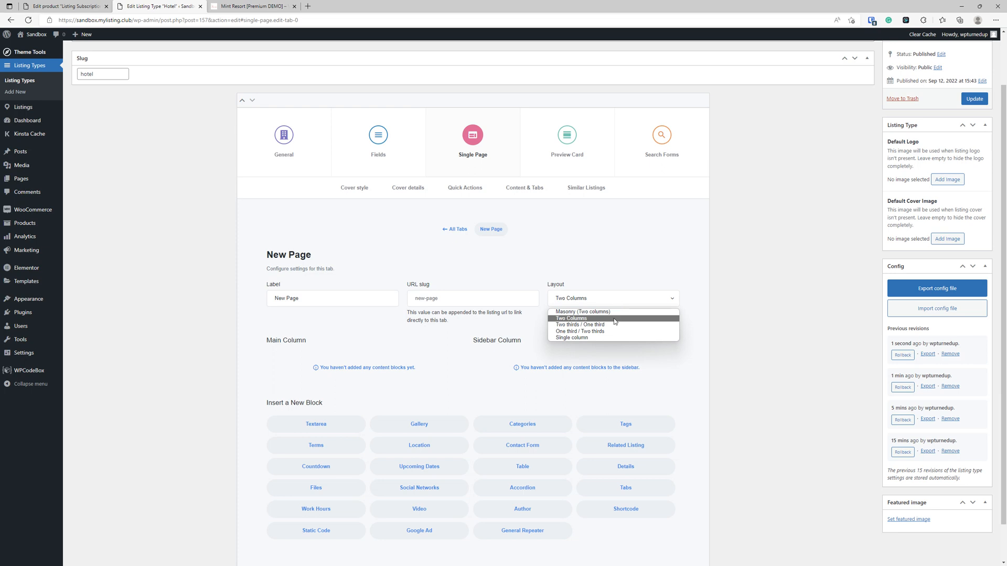
left_click(614, 319)
left_click_drag(326, 301, 258, 301)
type("Details")
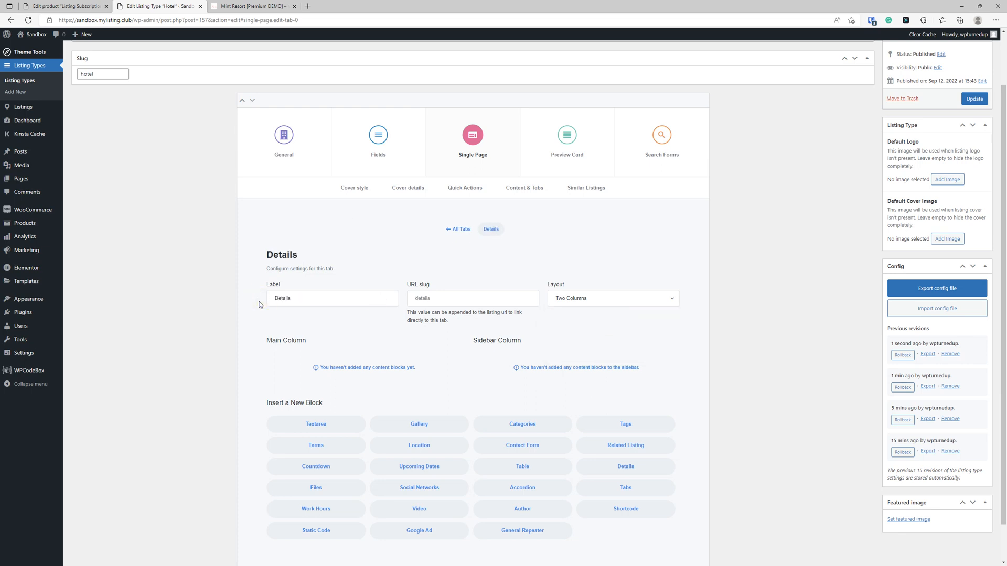
scroll(441, 327, "down", 1)
scroll(420, 333, "up", 2)
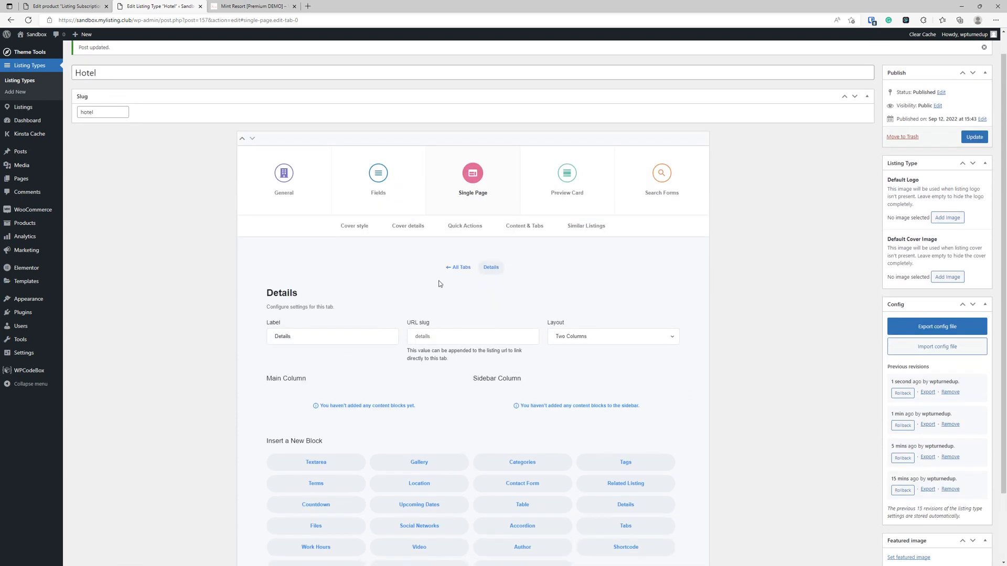
left_click(459, 268)
- Following the Mint Resort reference, add a custom tab labelled "Contact & Media" with the Two Columns layout, and return to all tabs
left_click(251, 6)
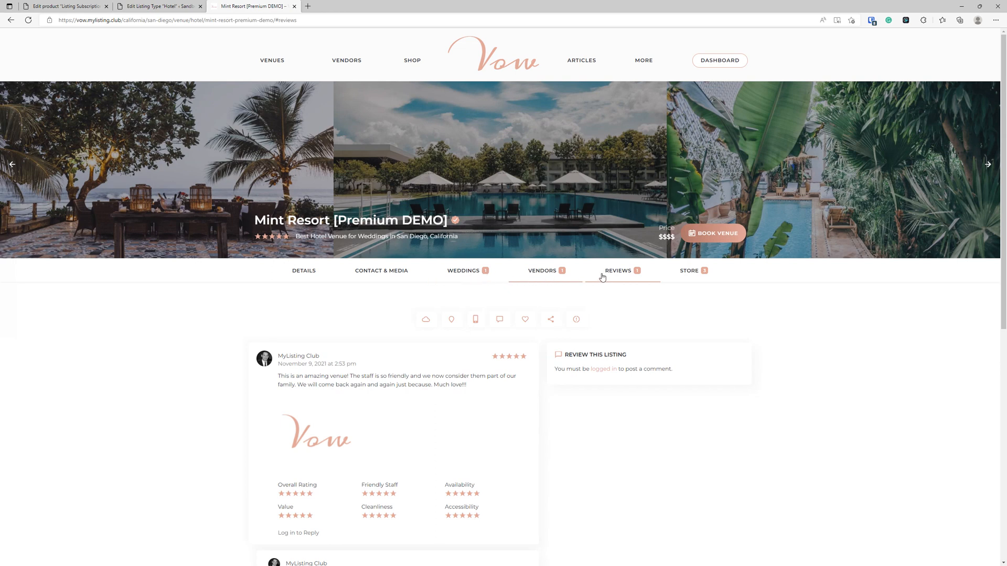
left_click(182, 6)
left_click(588, 449)
left_click(419, 380)
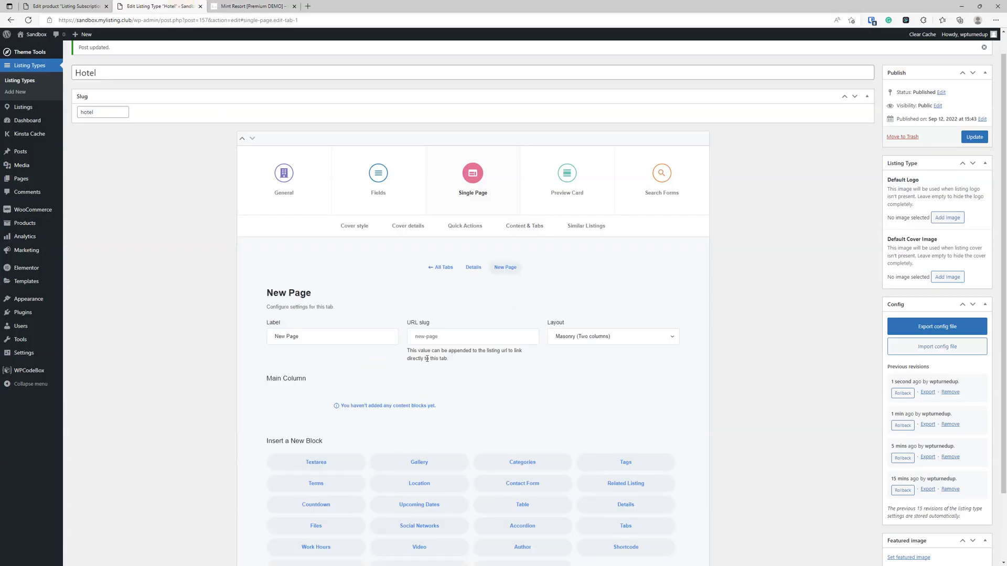
triple_click(336, 334)
type("Contact")
type("Media")
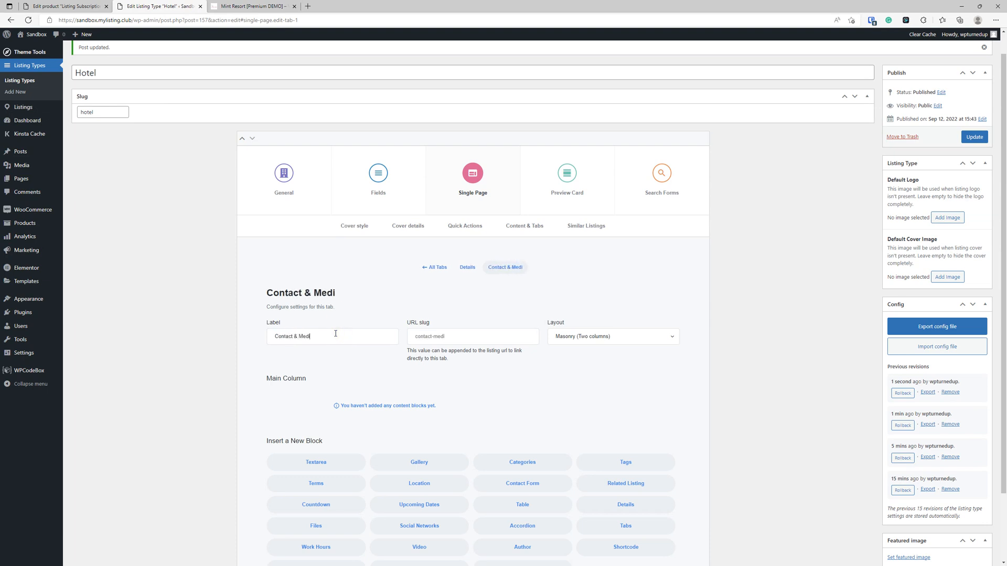
left_click(641, 338)
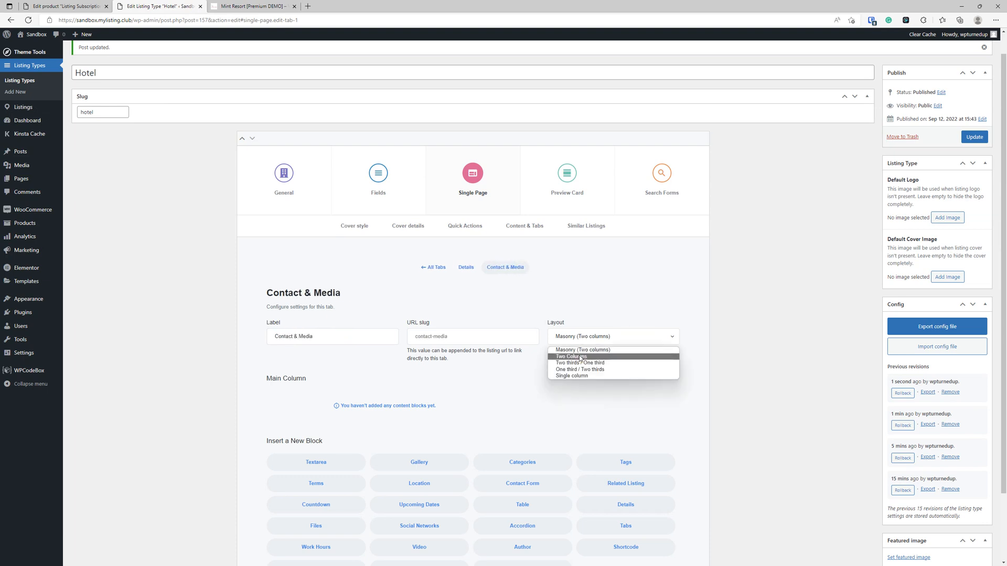
left_click(576, 360)
left_click(439, 269)
- Add a Related Listings tab and label it "Weddings", matching the Mint Resort reference listing
scroll(461, 328, "down", 1)
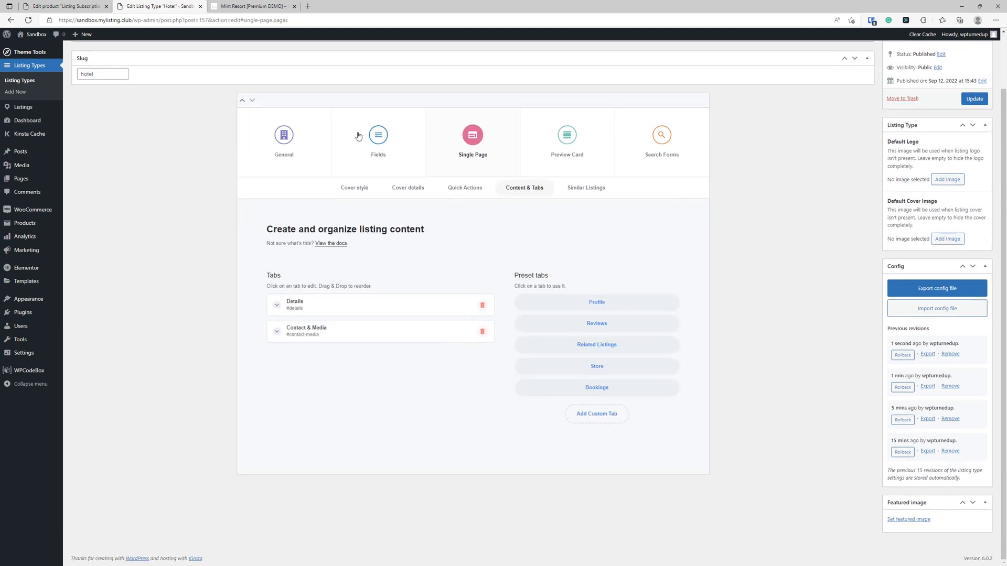
left_click(577, 346)
left_click(246, 5)
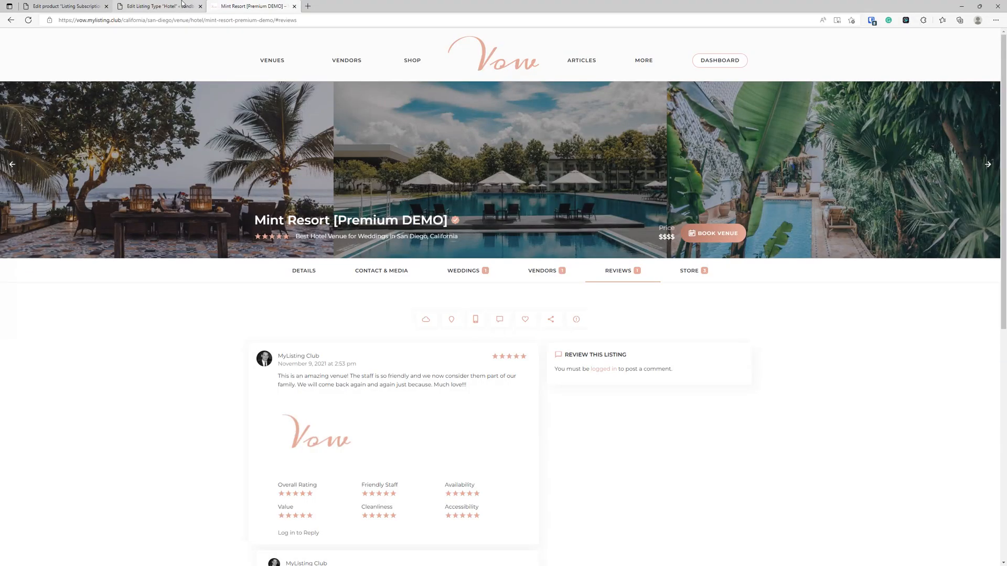
left_click(180, 6)
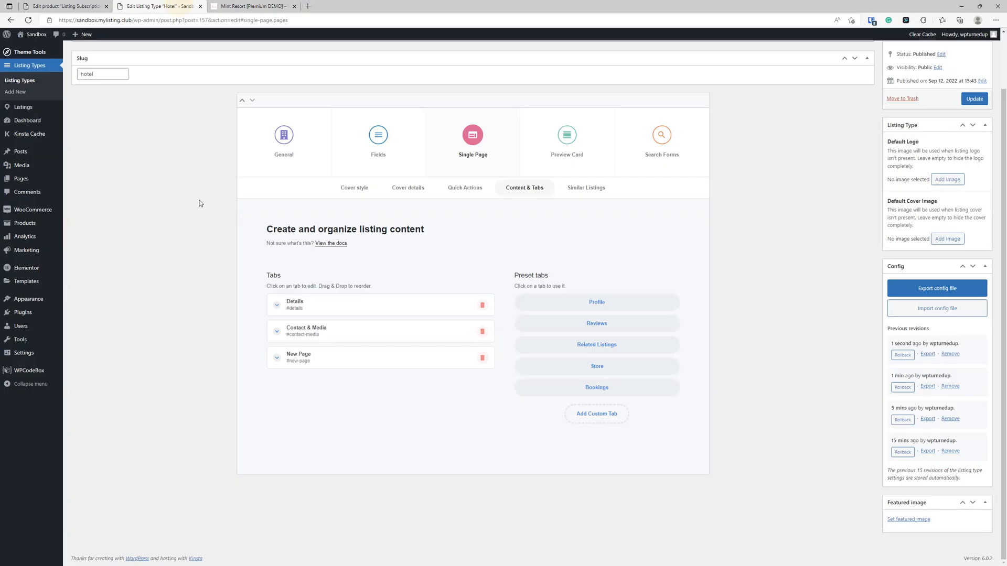
left_click(314, 356)
triple_click(318, 303)
type("Weddings")
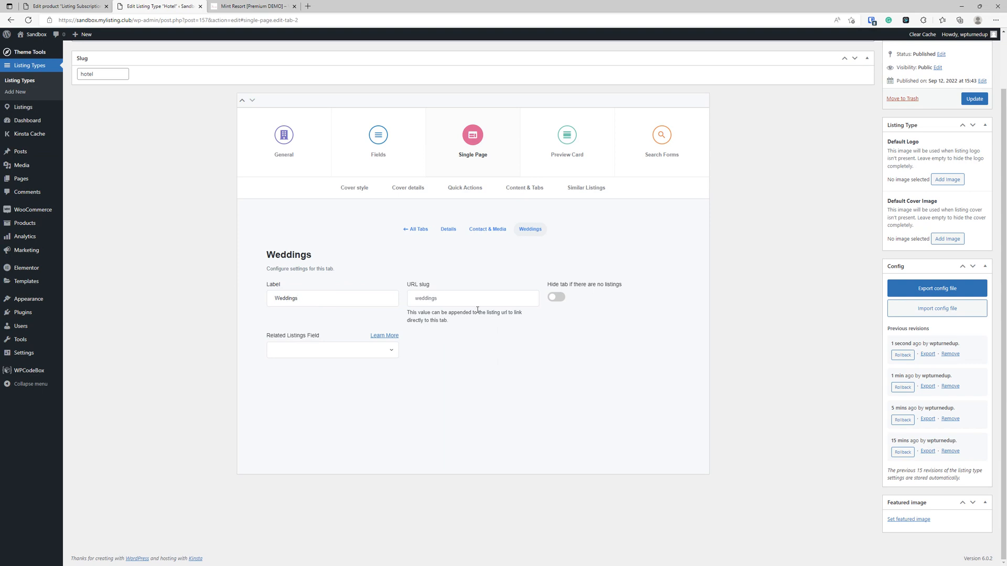
- Set the Weddings tab to hide when there are no listings, check its related listings field options, and return to all tabs
left_click(558, 297)
left_click(322, 352)
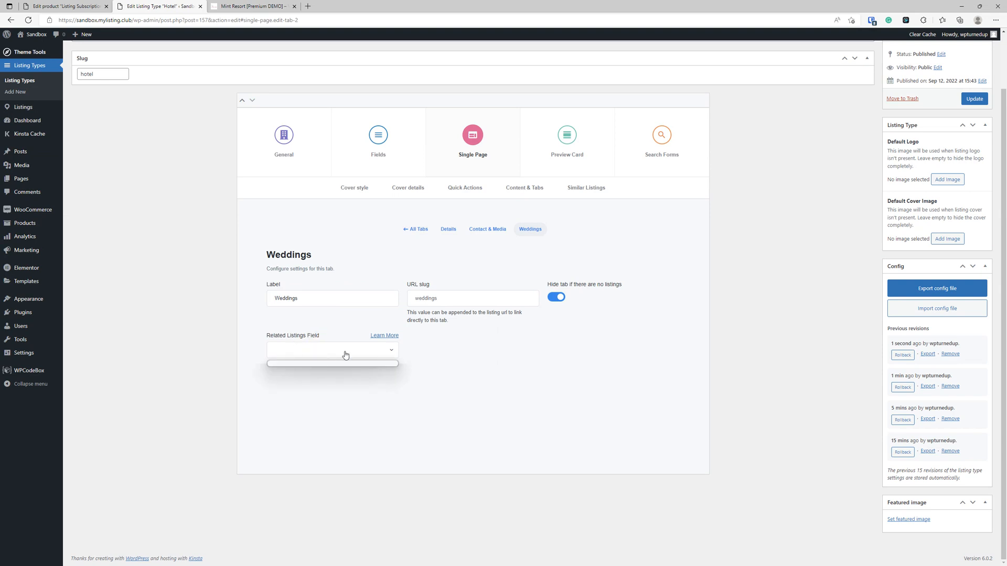
left_click(361, 352)
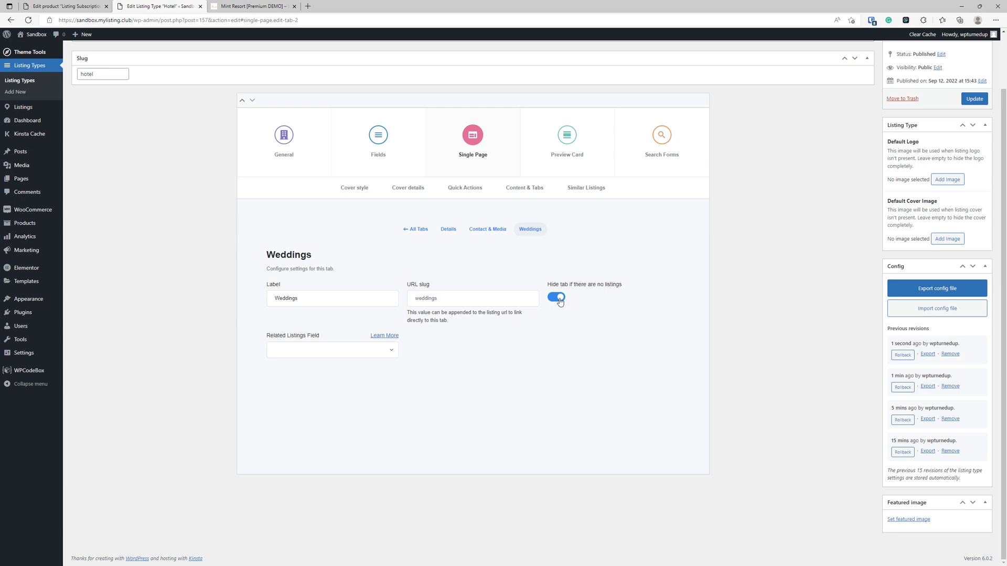
left_click(417, 230)
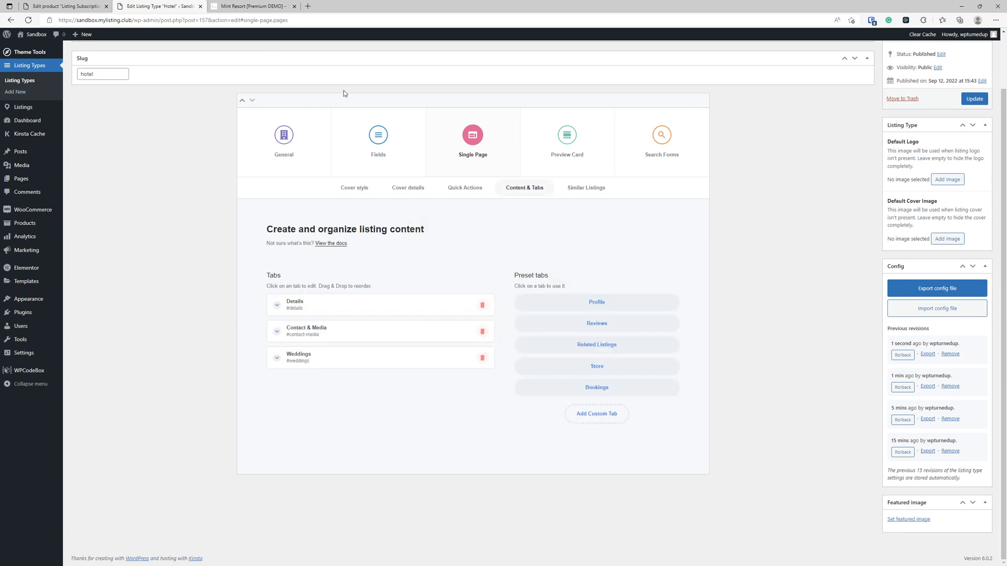
- Following the Mint Resort reference, add another Related Listings tab and label it "Vendors"
left_click(253, 4)
left_click(184, 6)
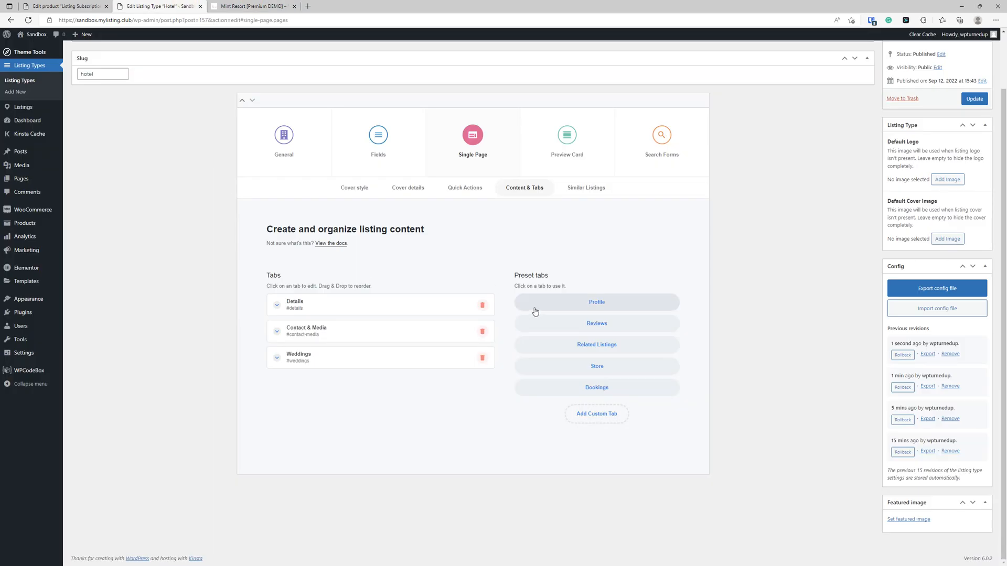
left_click(598, 344)
left_click(404, 383)
left_click(322, 300)
key("BackSpace")
key("BackSpace")
key("BackSpace")
key("BackSpace")
key("BackSpace")
key("BackSpace")
key("BackSpace")
key("BackSpace")
type("Vendors")
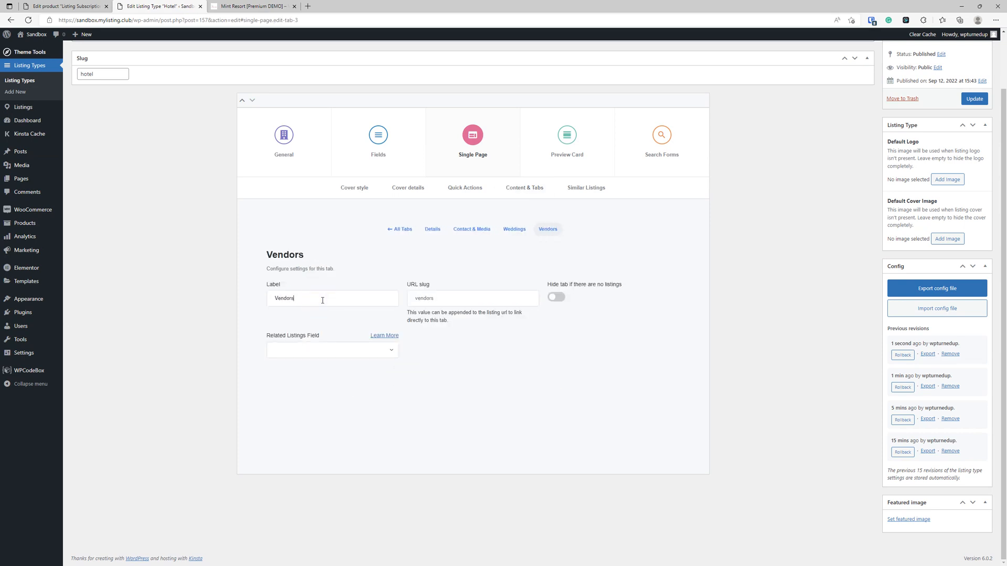
- Set the Vendors tab to hide when there are no listings, check its related listings field options, and return to all tabs
left_click(554, 296)
left_click(355, 350)
left_click(355, 350)
left_click(398, 229)
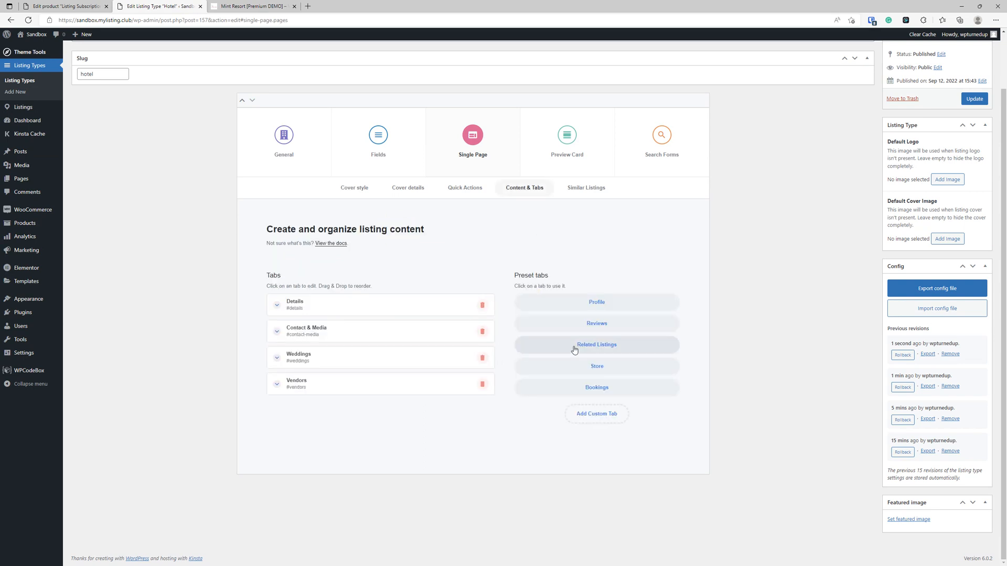
- Add a Reviews tab labelled "Review", check it against the Mint Resort reference listing, and return to all tabs
left_click(595, 324)
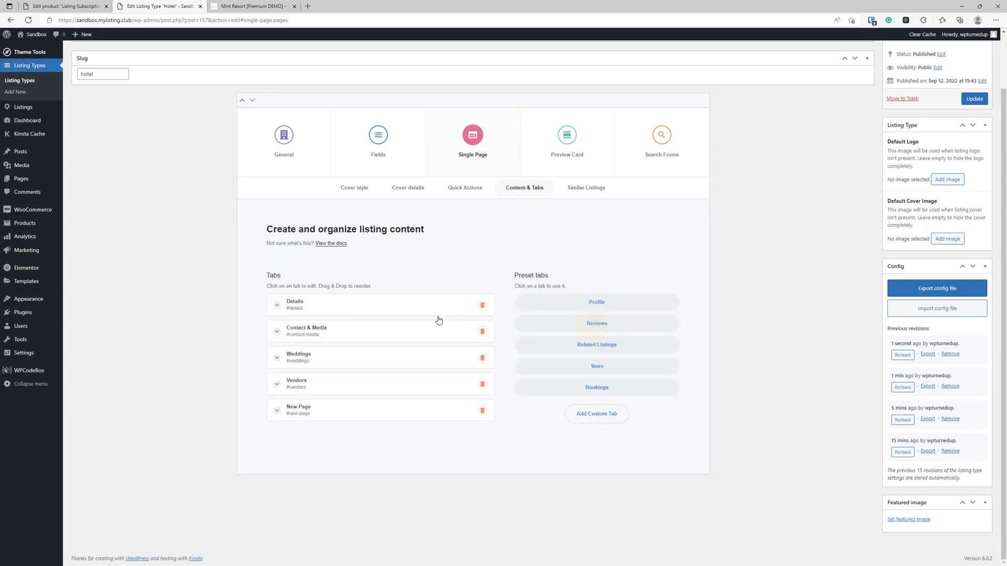
left_click(326, 409)
triple_click(322, 302)
type("Review")
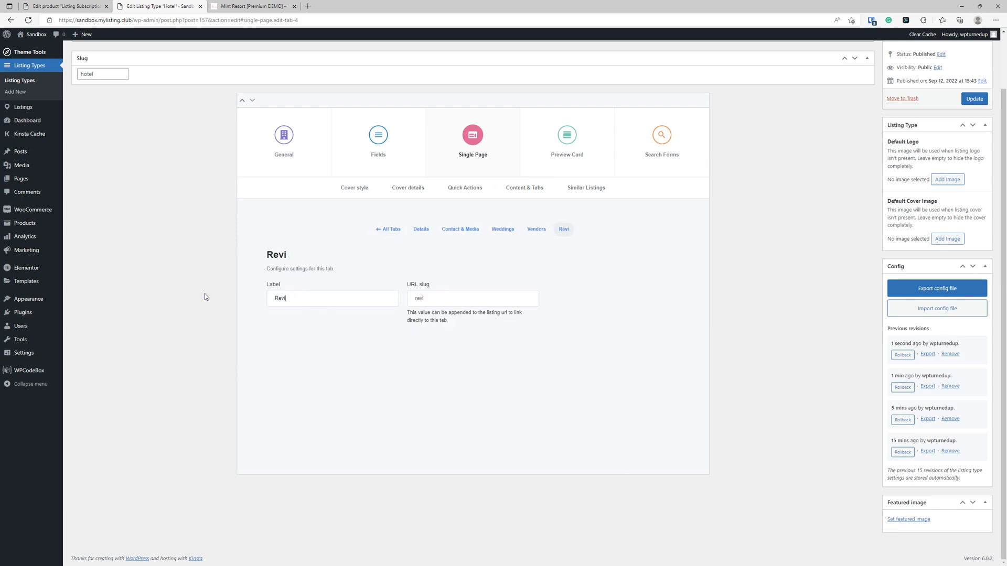
left_click(227, 4)
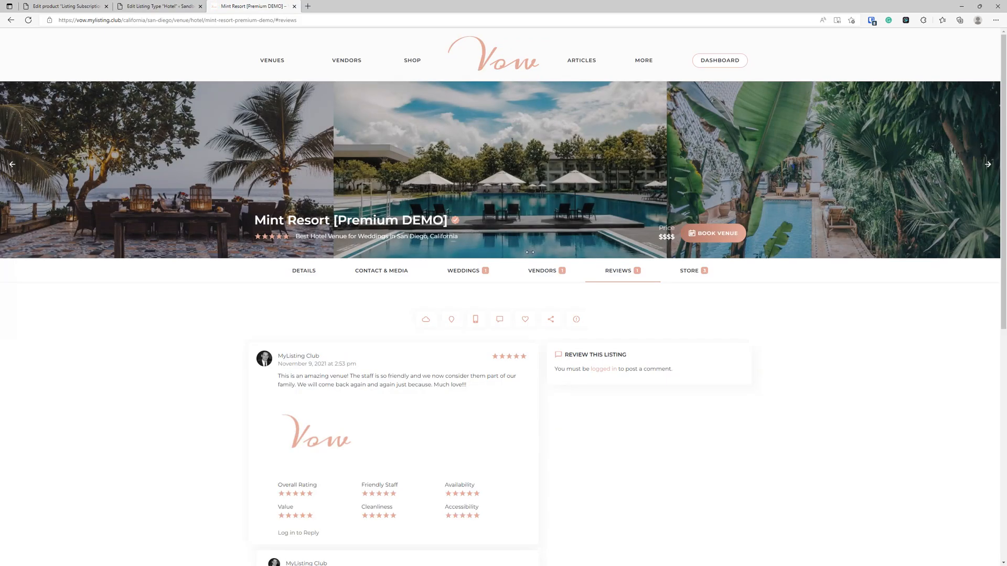
left_click(150, 5)
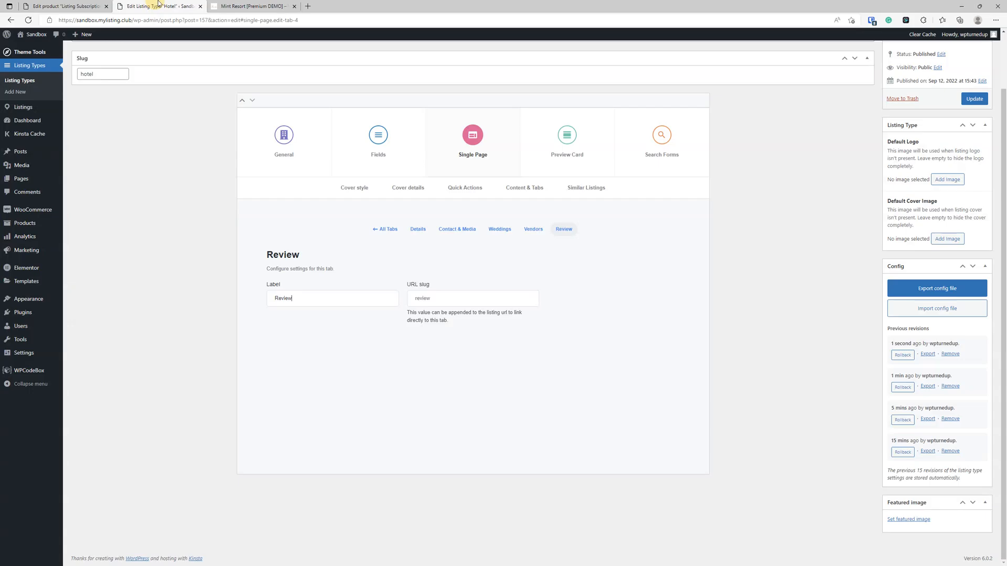
left_click(386, 227)
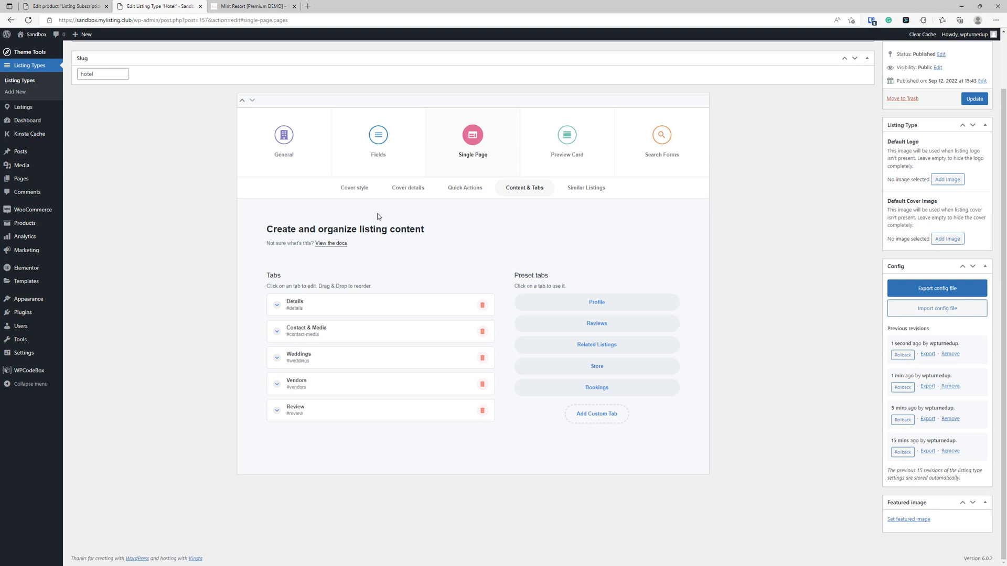
- Following the Mint Resort reference, add a Store tab labelled "Store" and set it to hide when there are no products
left_click(627, 417)
left_click(247, 6)
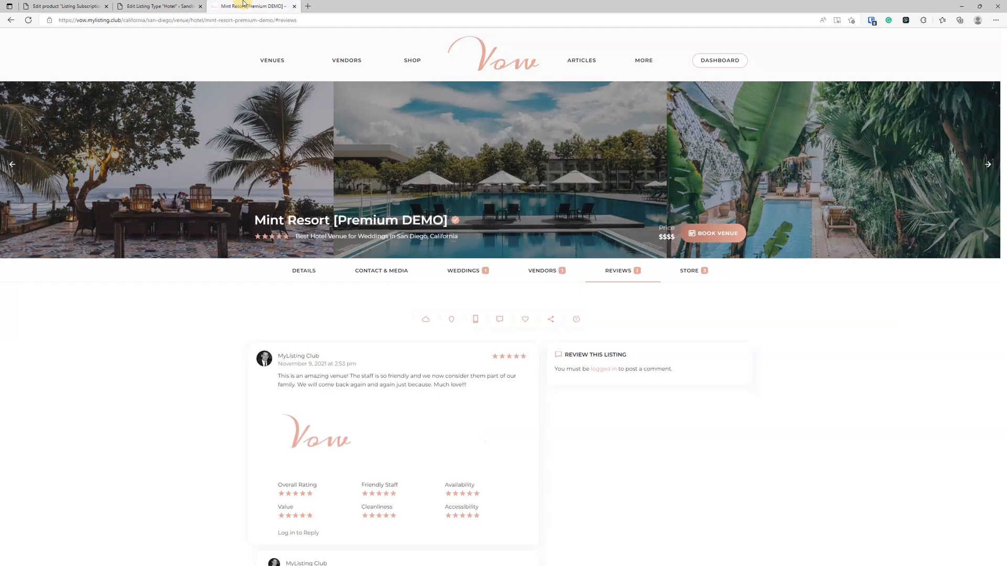
left_click(175, 3)
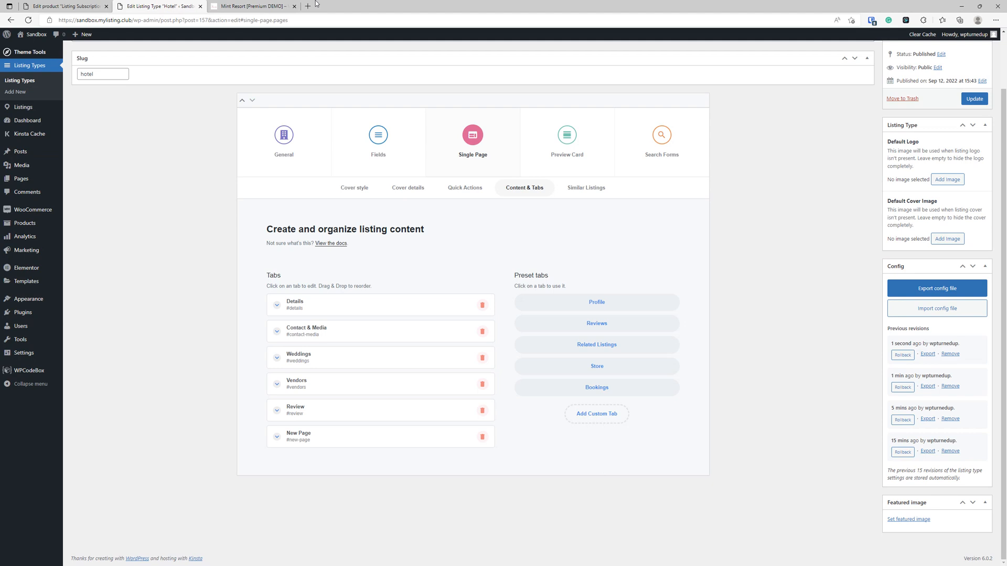
left_click(366, 441)
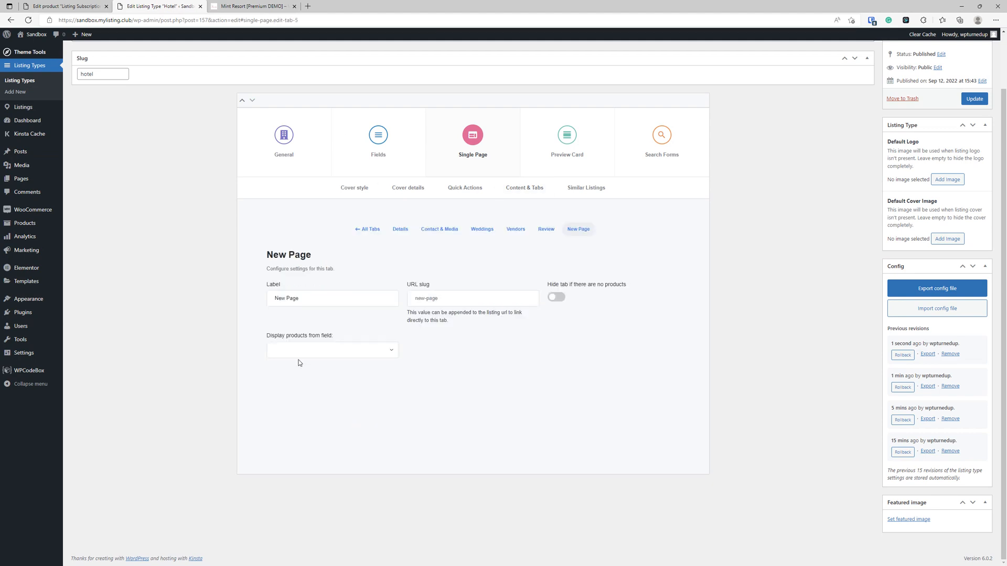
left_click(558, 298)
triple_click(316, 304)
type("Store")
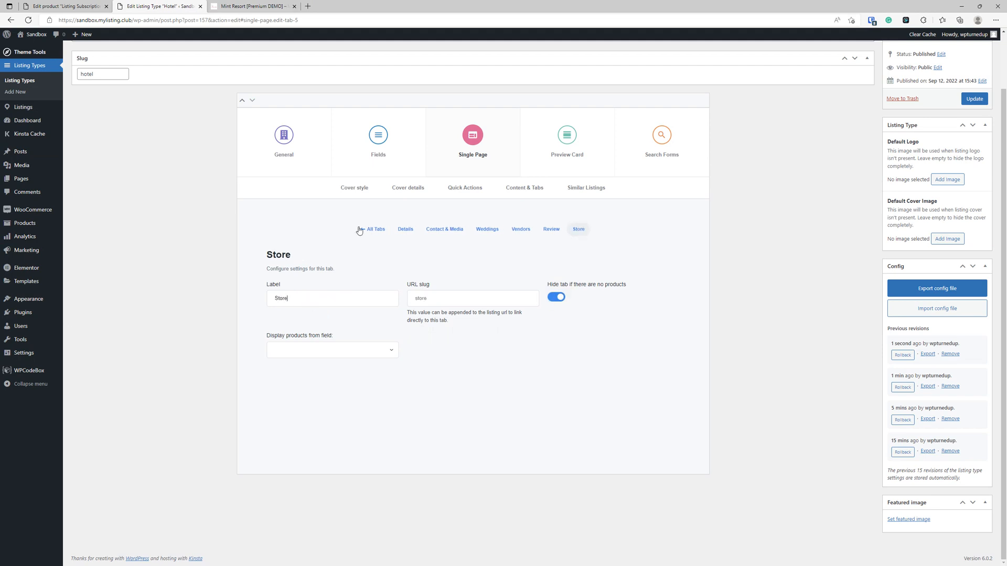
- Check which fields the Store tab can display products from, and update the Hotel listing type
left_click(267, 4)
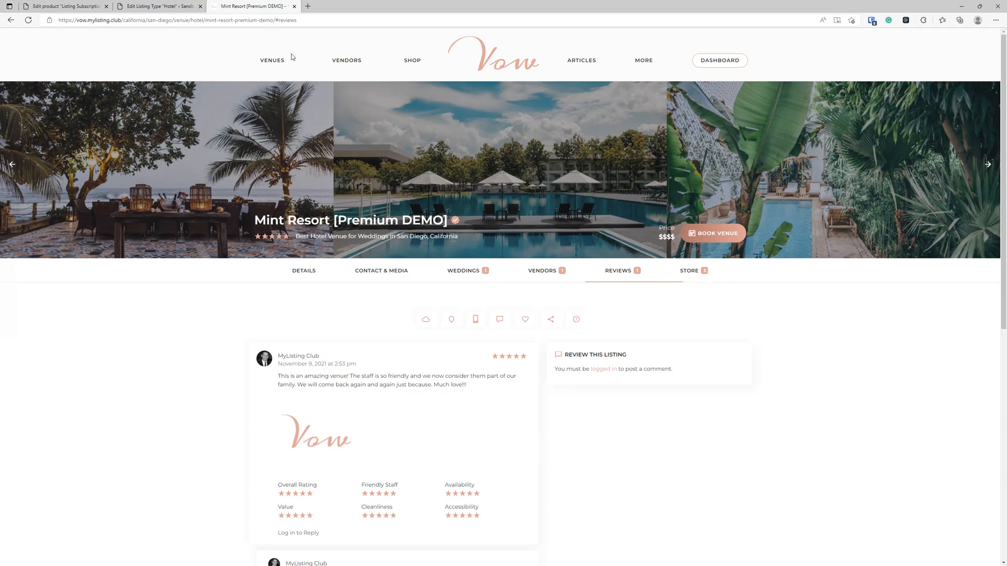
left_click(185, 4)
left_click(360, 349)
left_click(361, 349)
scroll(463, 386, "up", 2)
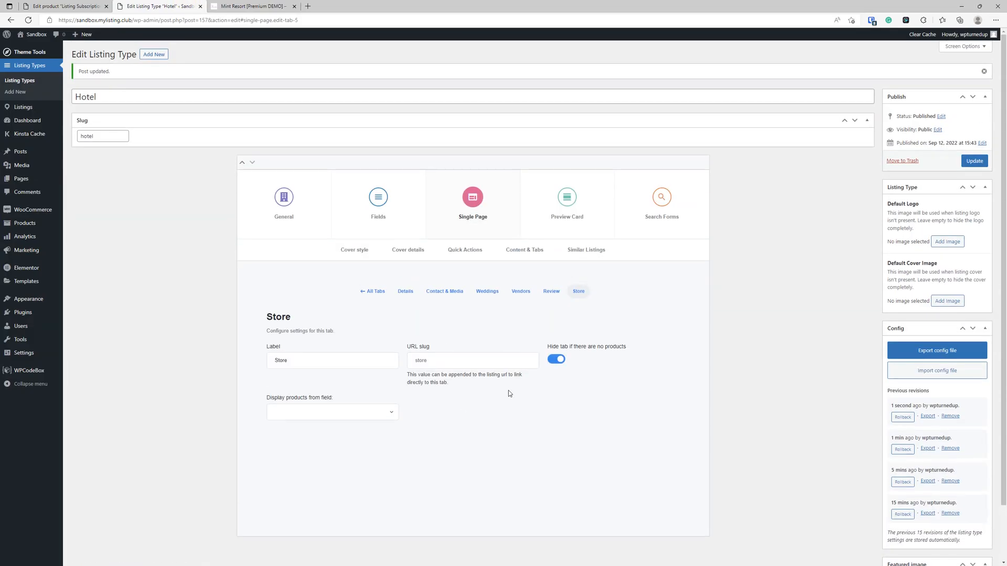
left_click(971, 163)
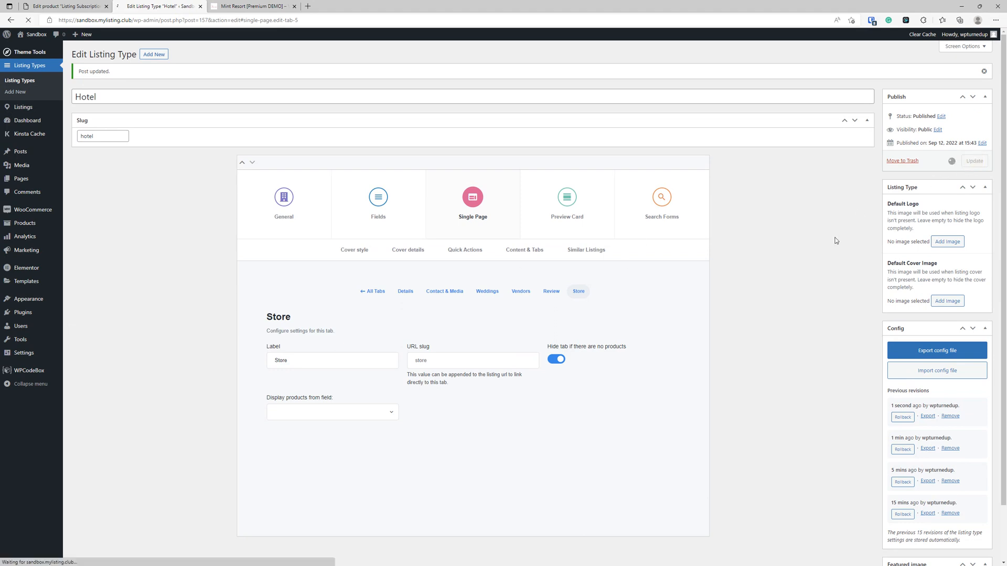
- Look over the Mint Resort reference listing's quick actions and open the Hotel single page's Quick Actions settings
left_click(254, 5)
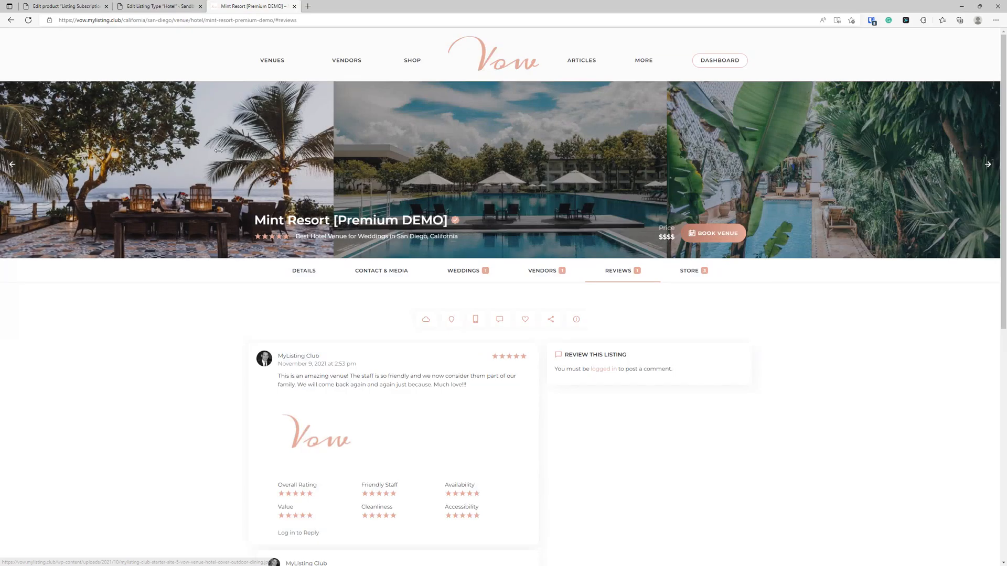
scroll(650, 325, "down", 3)
scroll(570, 255, "up", 2)
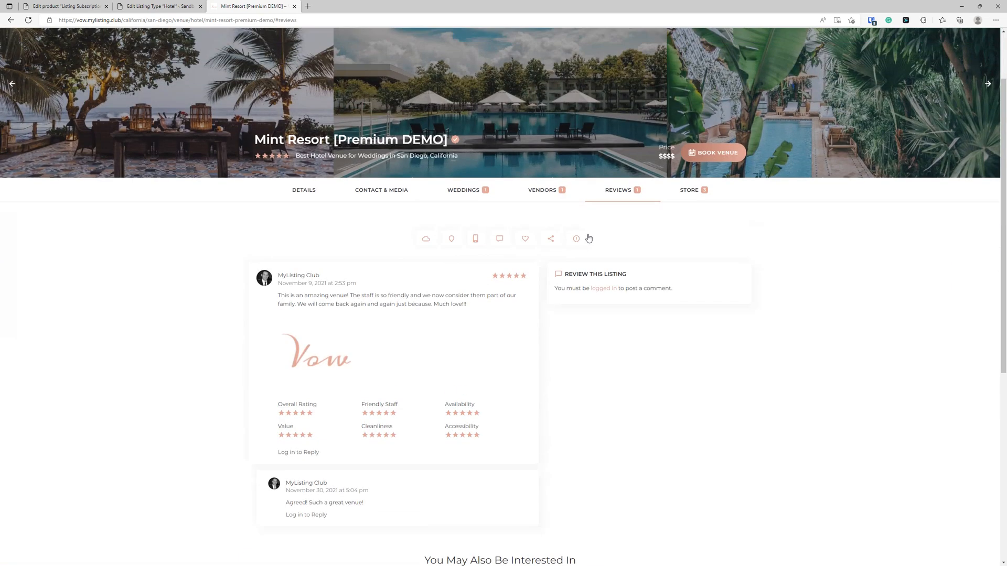
left_click(156, 5)
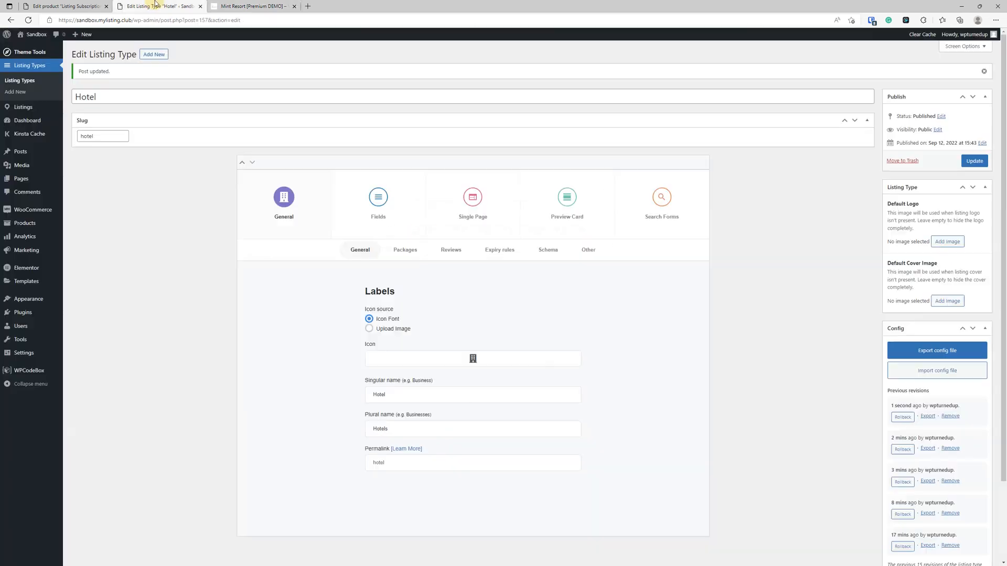
left_click(378, 199)
left_click(452, 206)
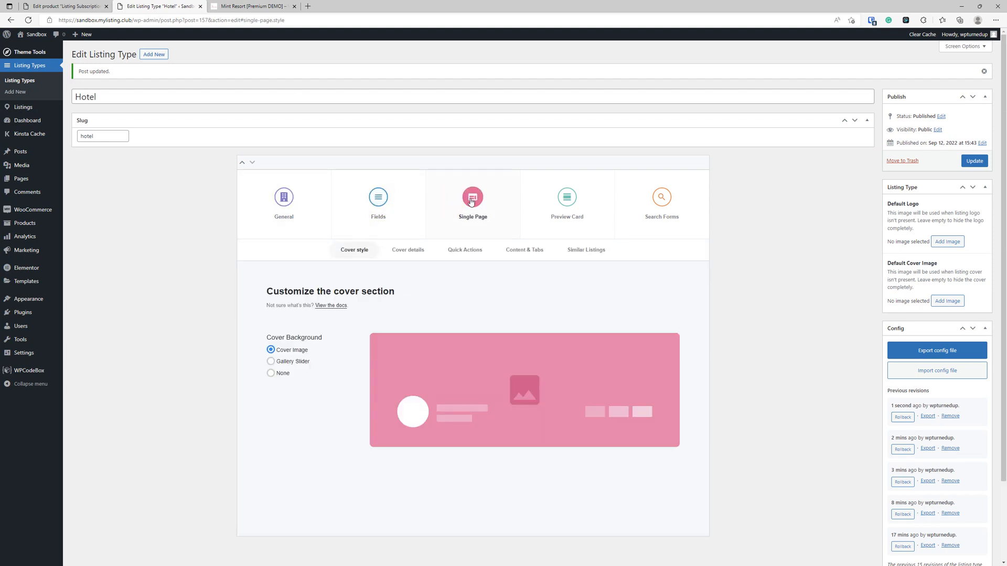
left_click(468, 252)
scroll(357, 303, "down", 2)
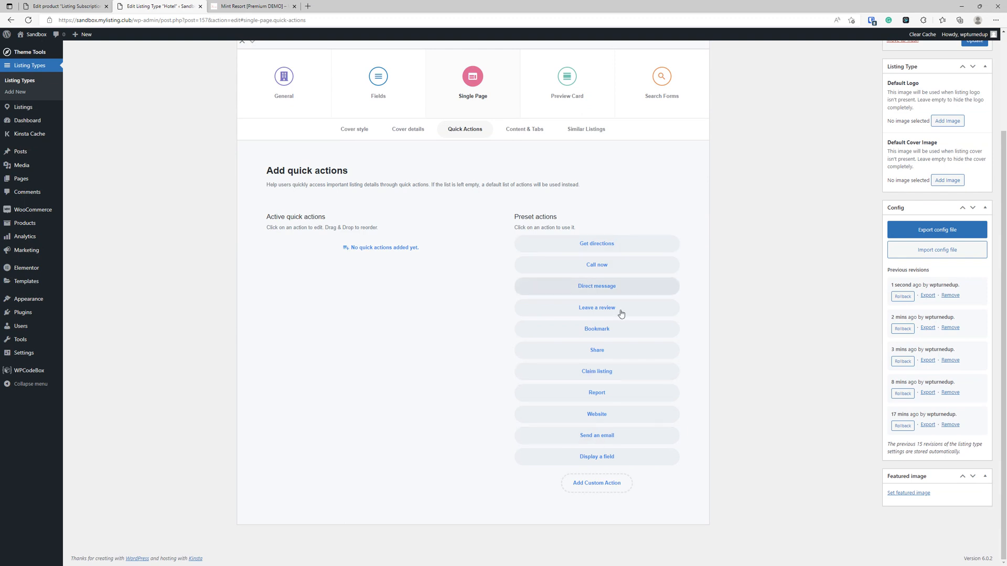
- Add a Get directions quick action, remove it, and compare the preset actions with those on the Mint Resort reference listing
left_click(596, 246)
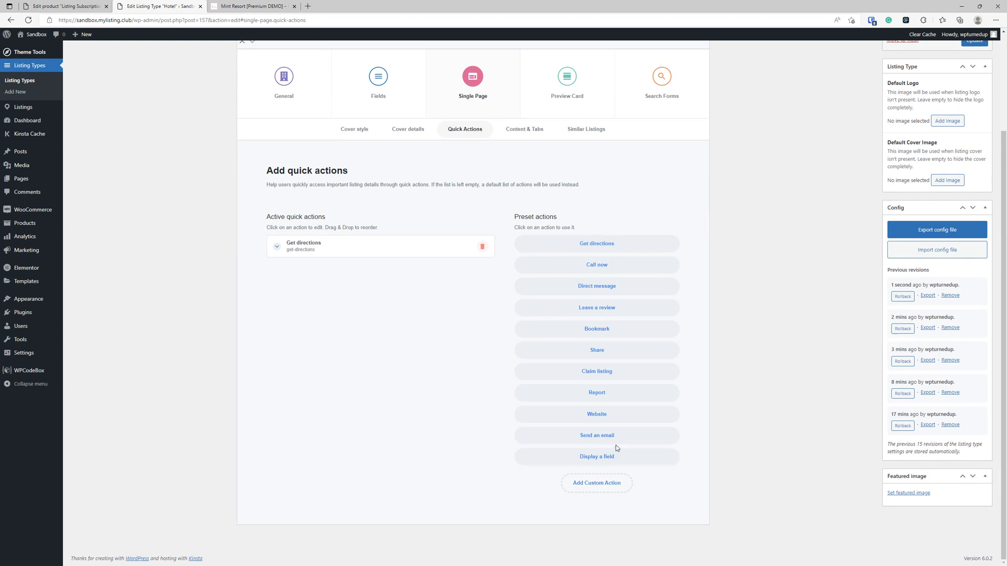
left_click(481, 247)
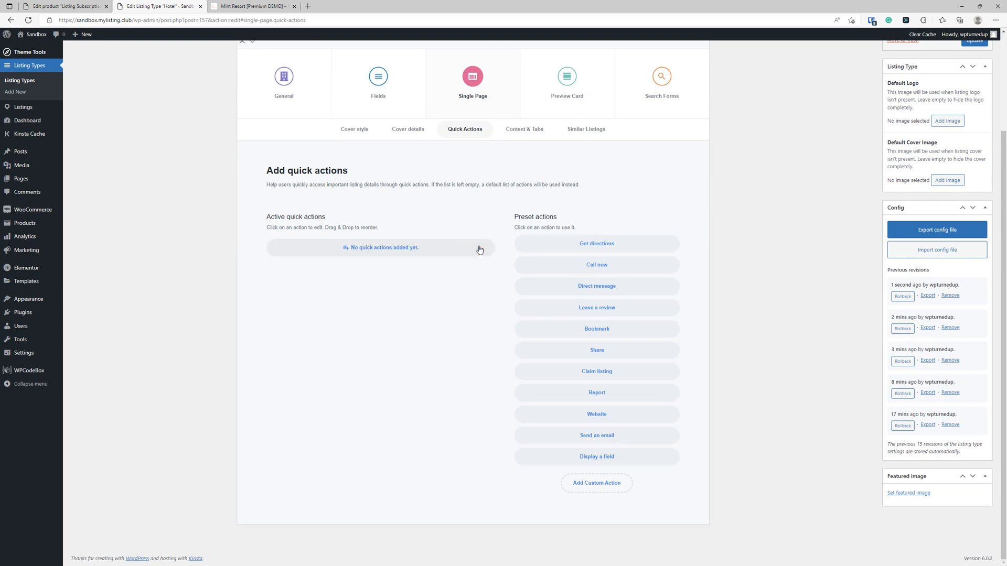
left_click(282, 6)
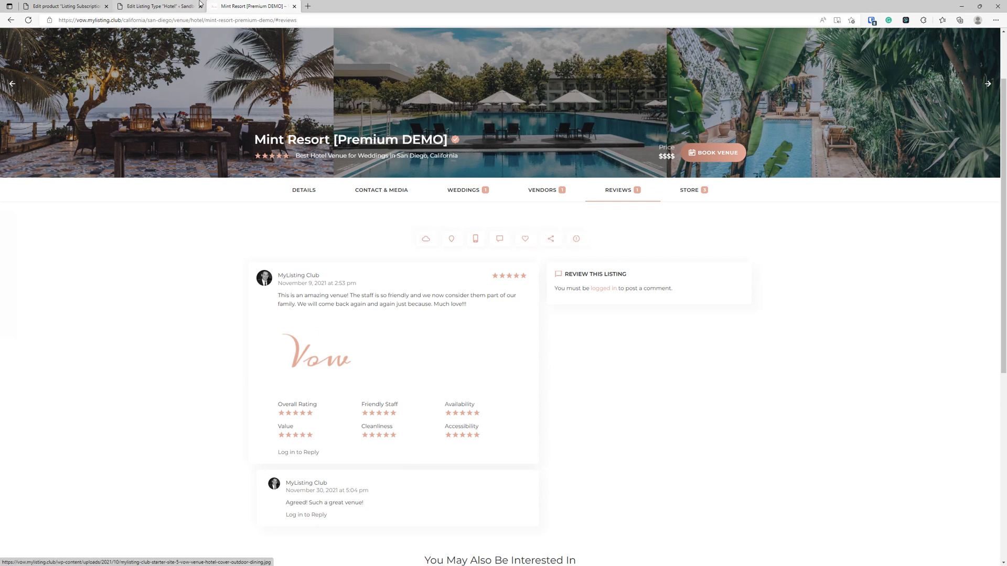
left_click(157, 7)
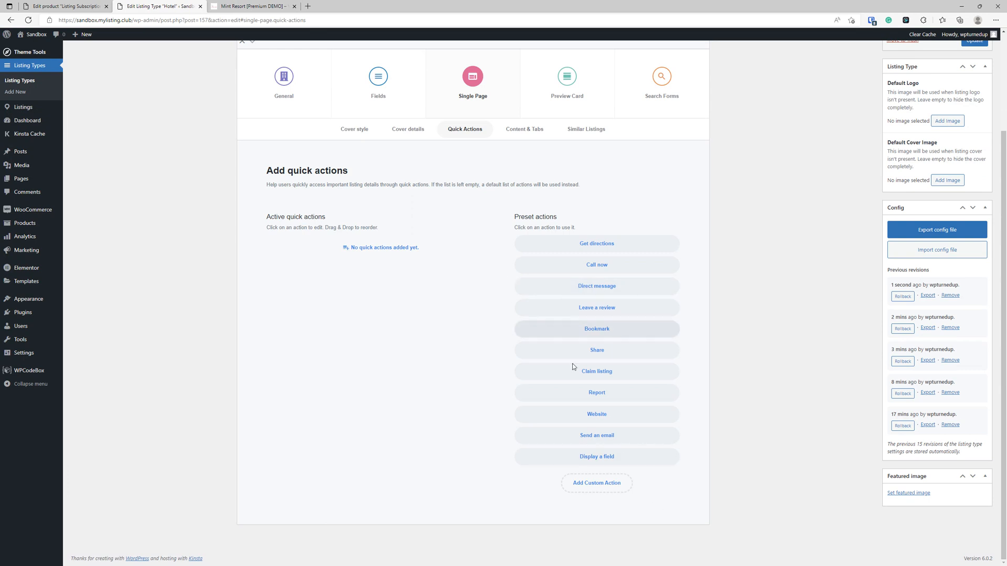
left_click(260, 6)
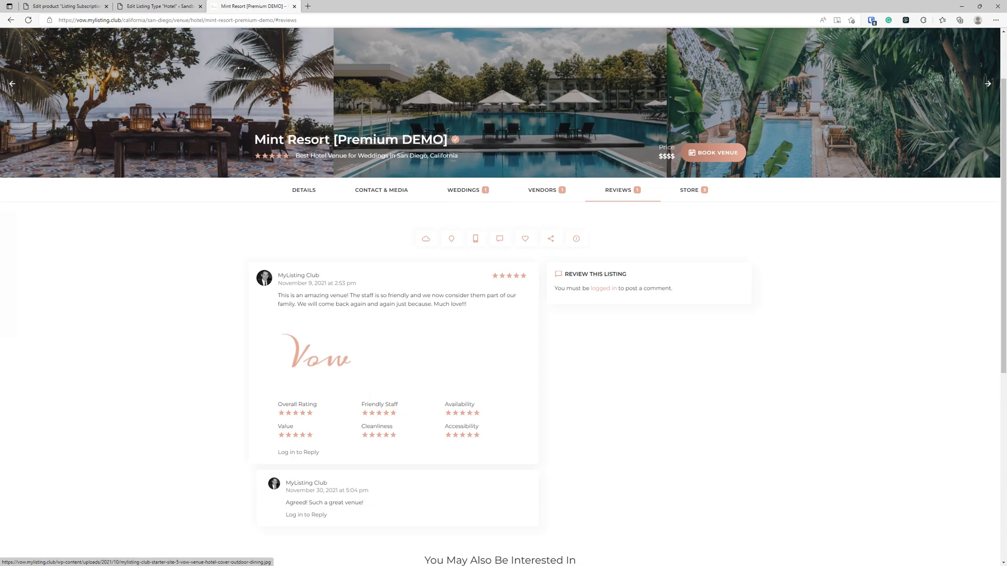
left_click(153, 5)
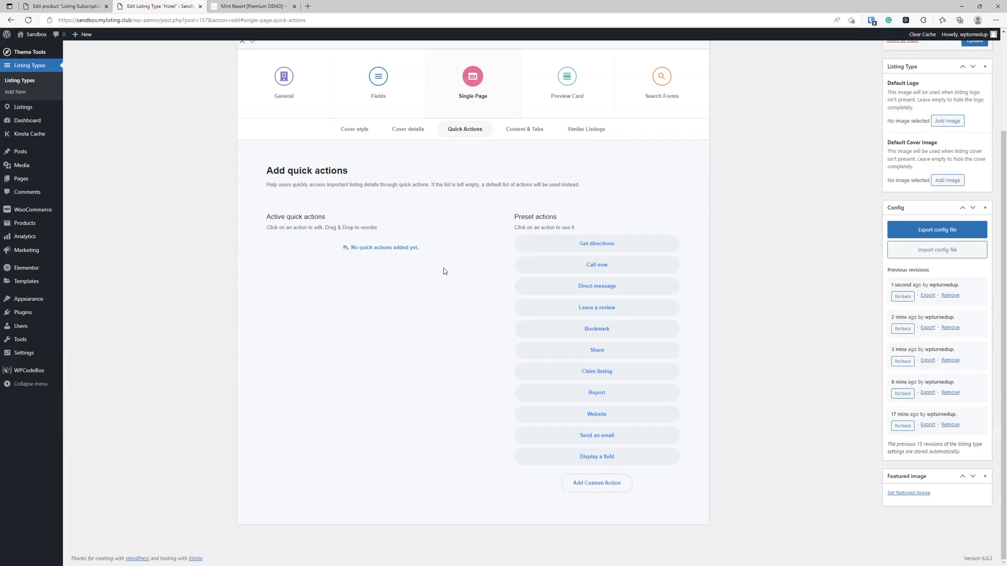
scroll(444, 271, "up", 2)
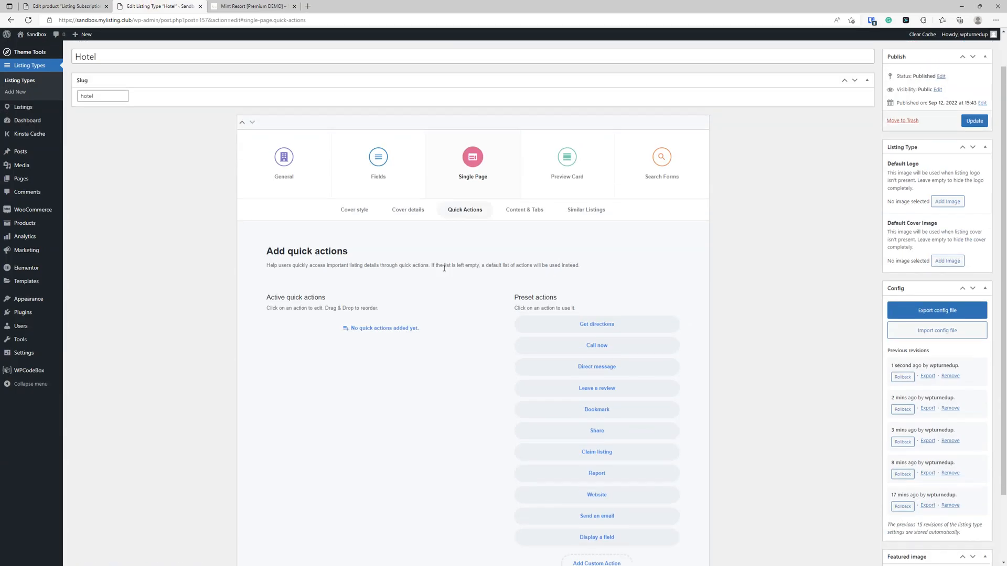
scroll(402, 368, "down", 2)
scroll(409, 367, "up", 3)
scroll(412, 366, "down", 3)
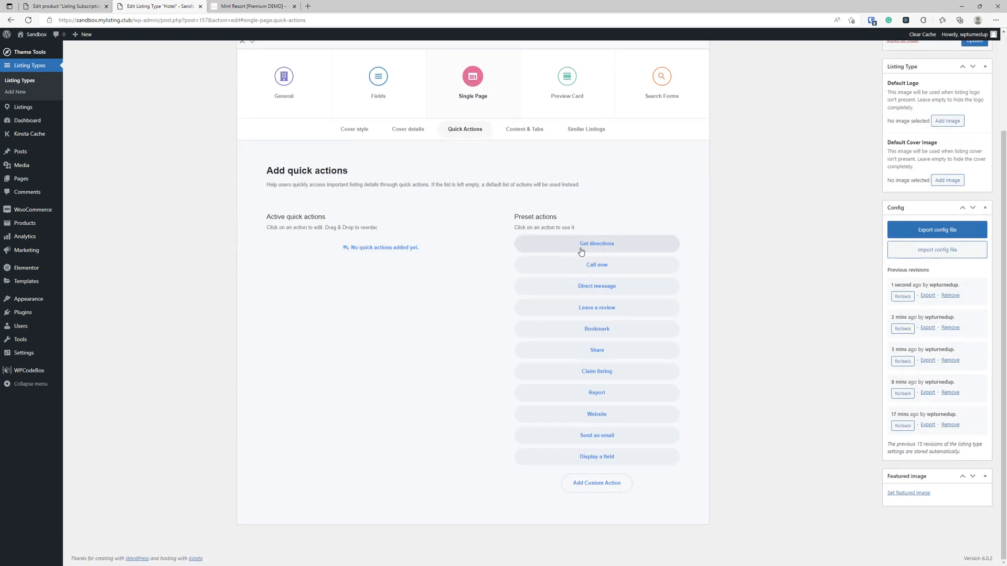
- Add the Get directions quick action again to inspect its icon, label and tracking options, and remove it from the active actions
left_click(624, 247)
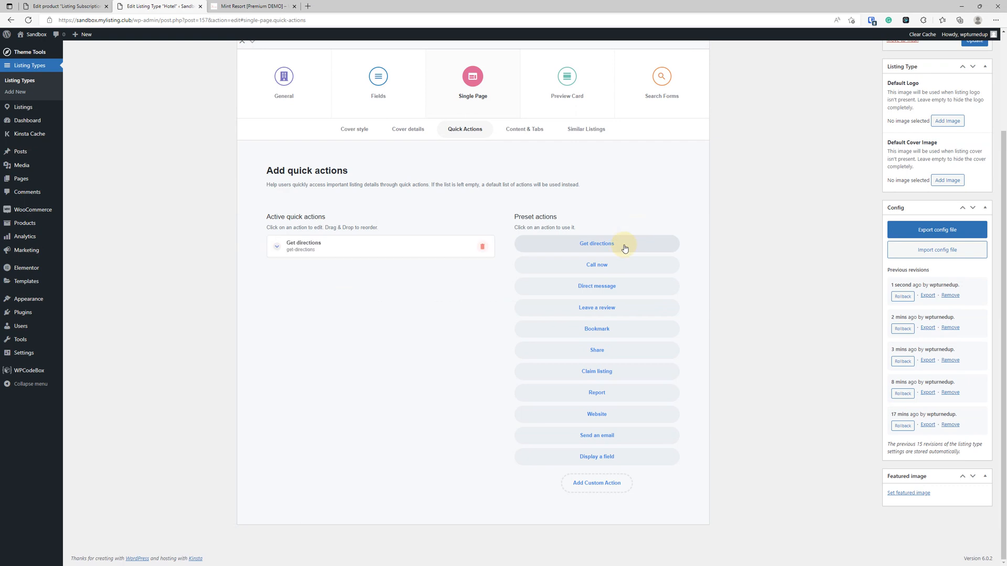
left_click(322, 252)
left_click_drag(344, 316, 225, 309)
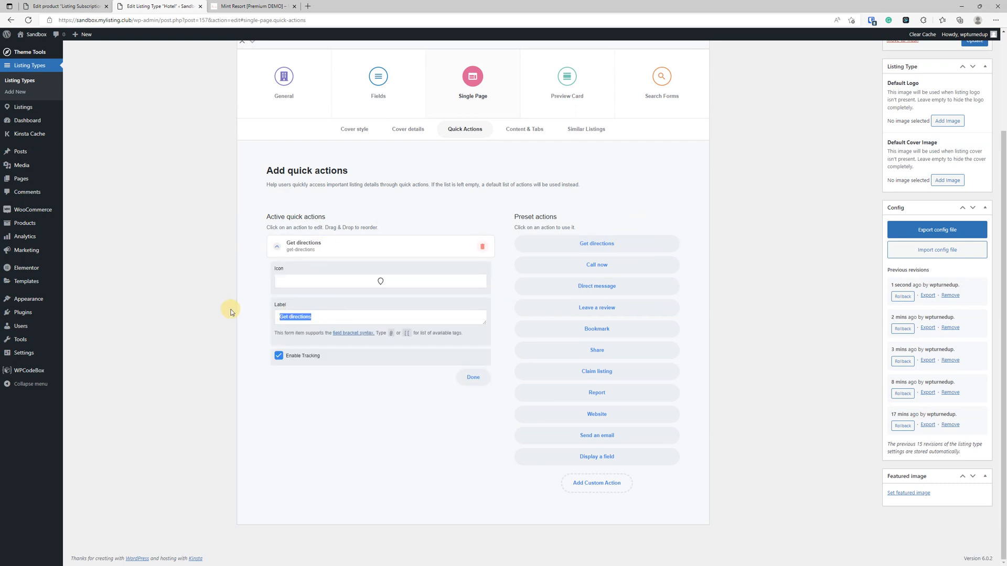
left_click_drag(368, 320, 245, 321)
left_click(286, 253)
left_click(277, 246)
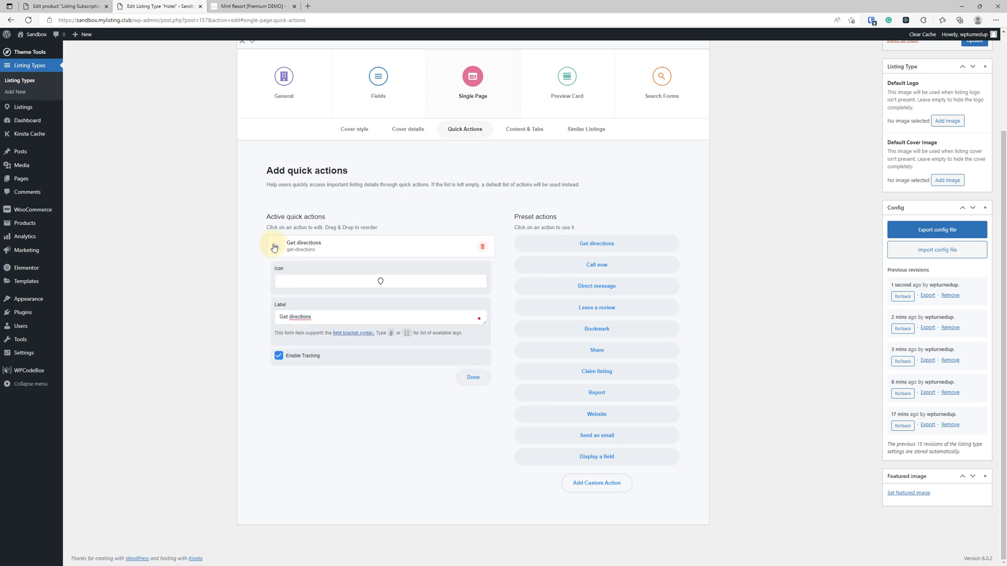
left_click(482, 248)
scroll(443, 348, "up", 3)
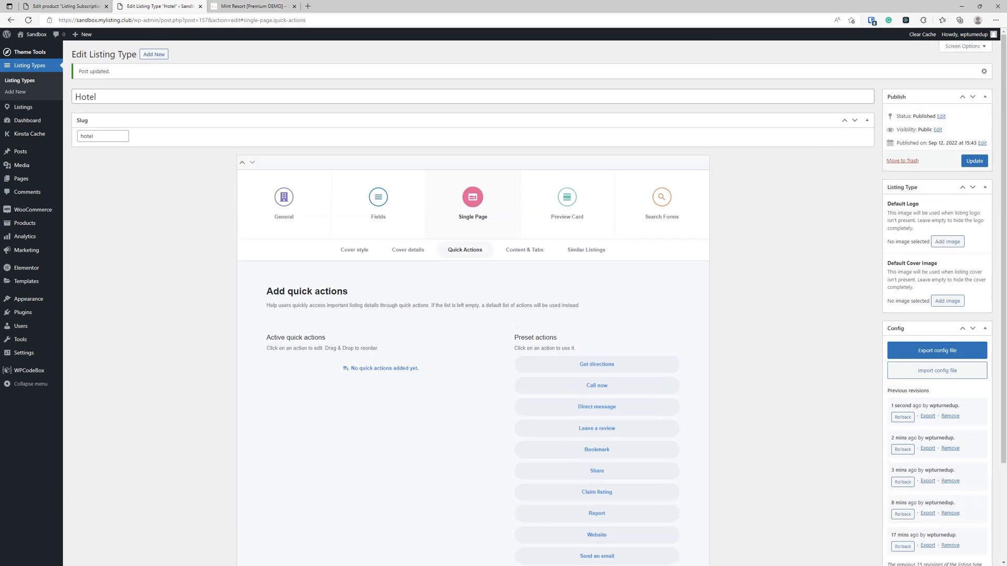
- Switch to the Mint Resort reference listing and examine the About text in its Details tab
left_click(260, 6)
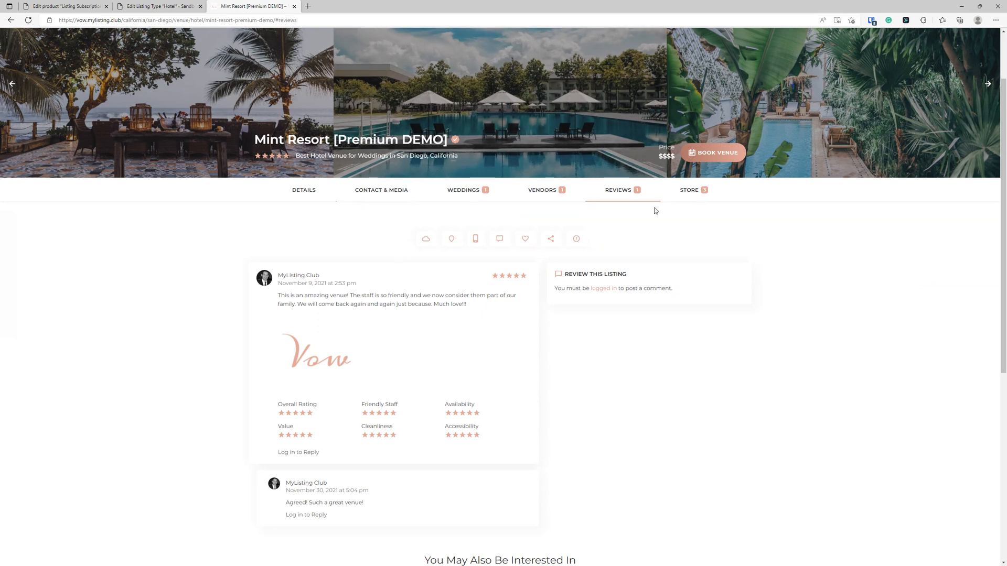
left_click(313, 190)
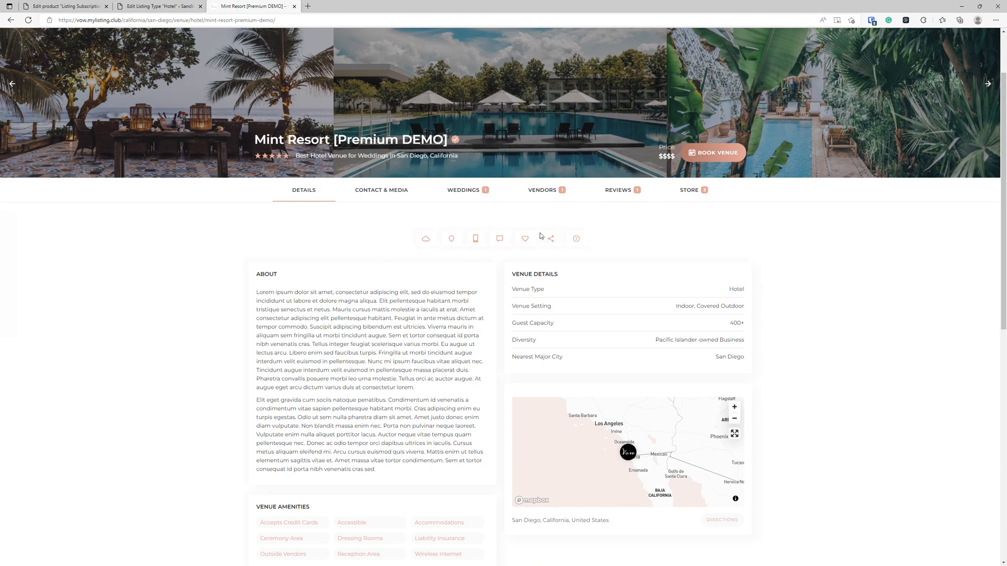
scroll(190, 253, "down", 1)
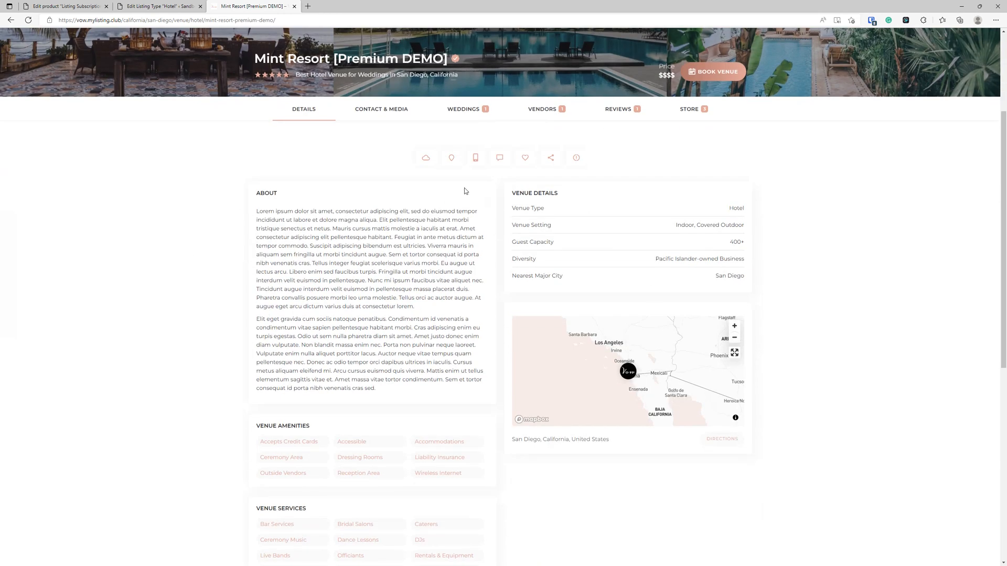
left_click_drag(411, 382, 227, 213)
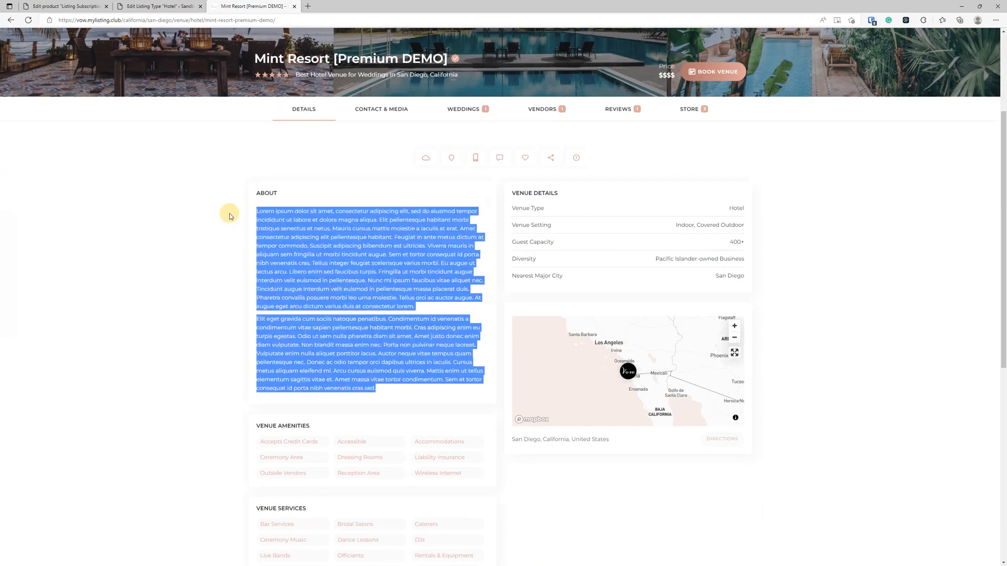
- Return to the Hotel listing type's fields, add the preset Description field and place it directly below Tagline
left_click(58, 6)
left_click(168, 6)
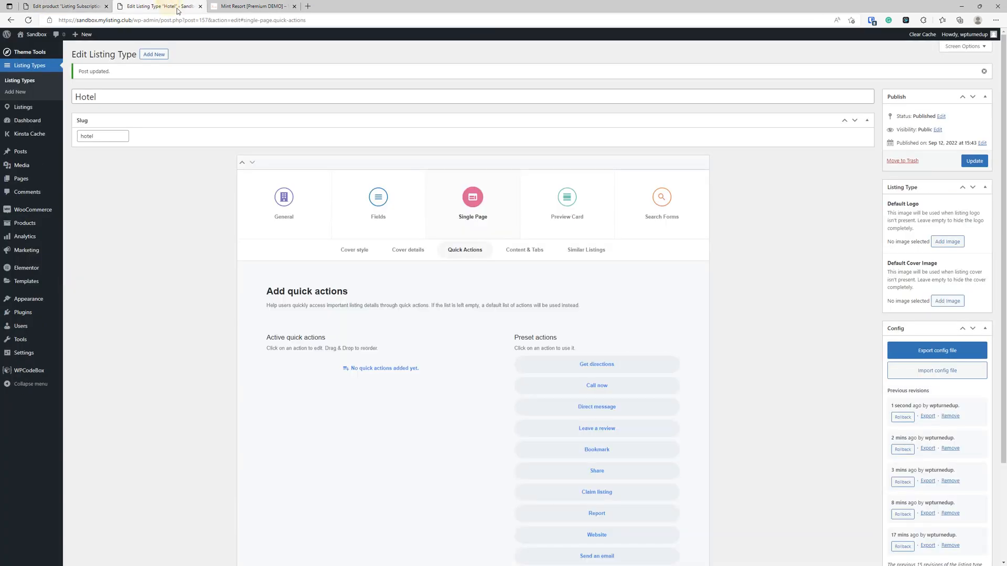
left_click(383, 224)
scroll(376, 247, "down", 2)
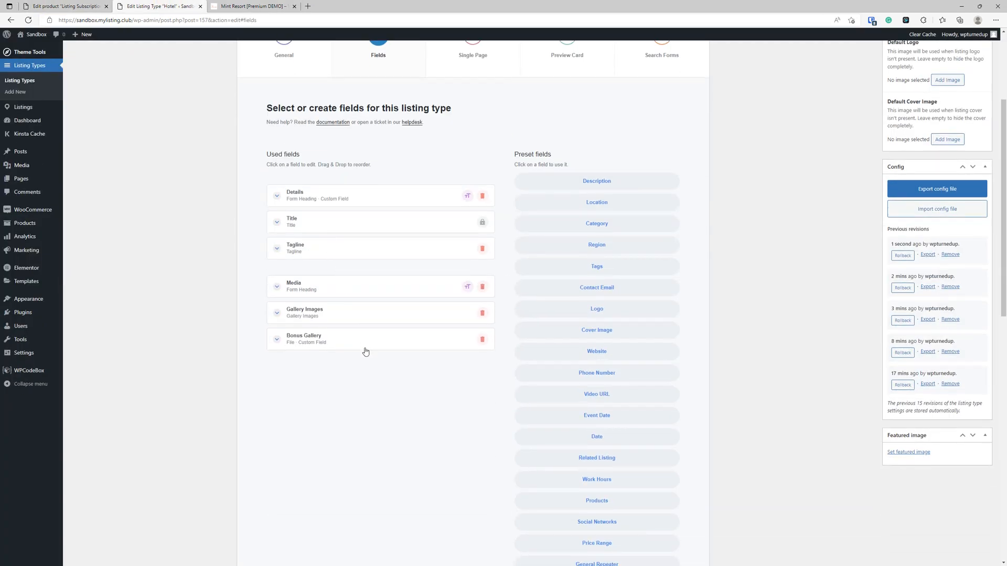
left_click_drag(367, 364, 353, 267)
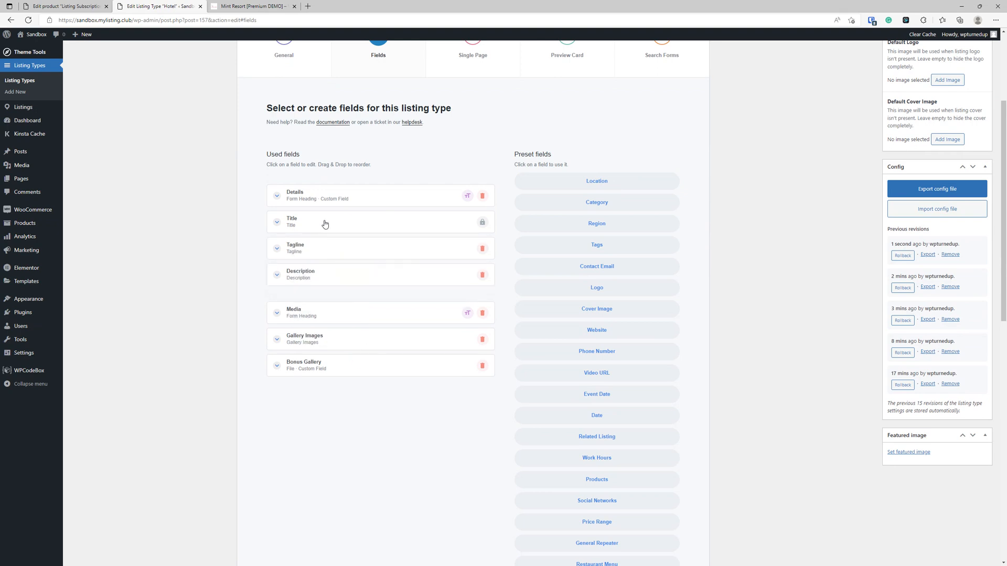
- Give the Description field help text beginning "Using a minimum of 120 characters, tell people about your Listing" and set its minimum length to 120 characters
left_click(327, 281)
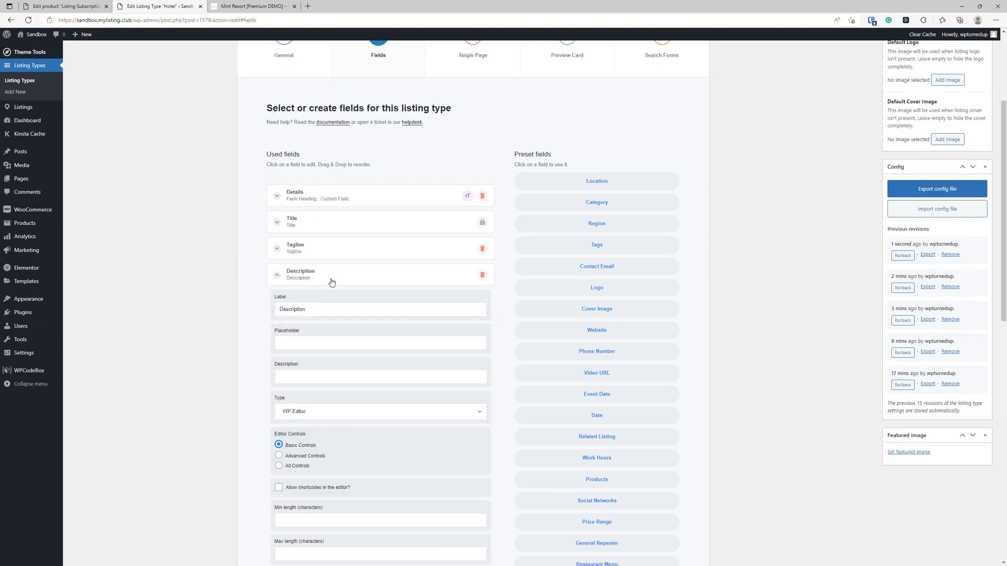
scroll(341, 283, "down", 3)
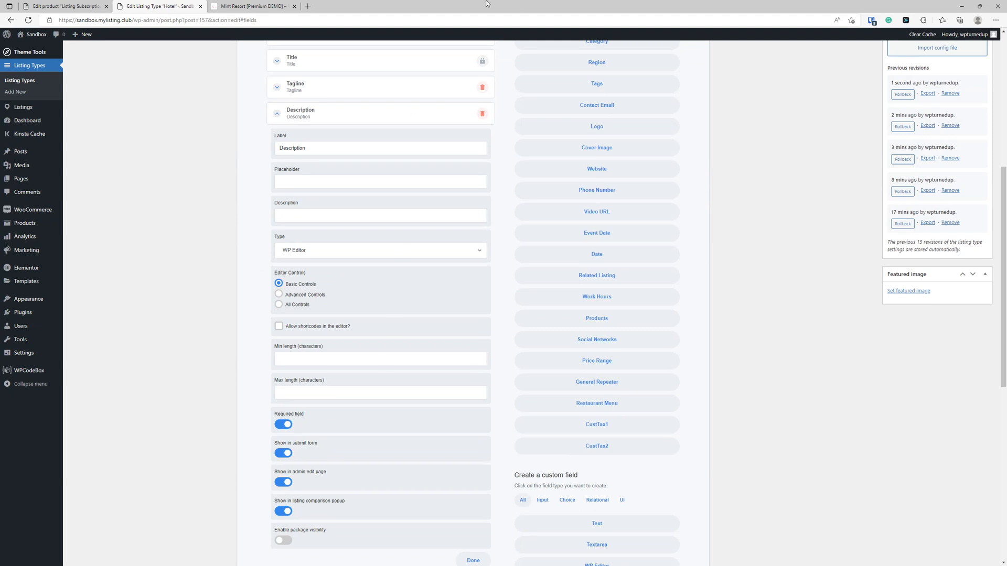
left_click(353, 183)
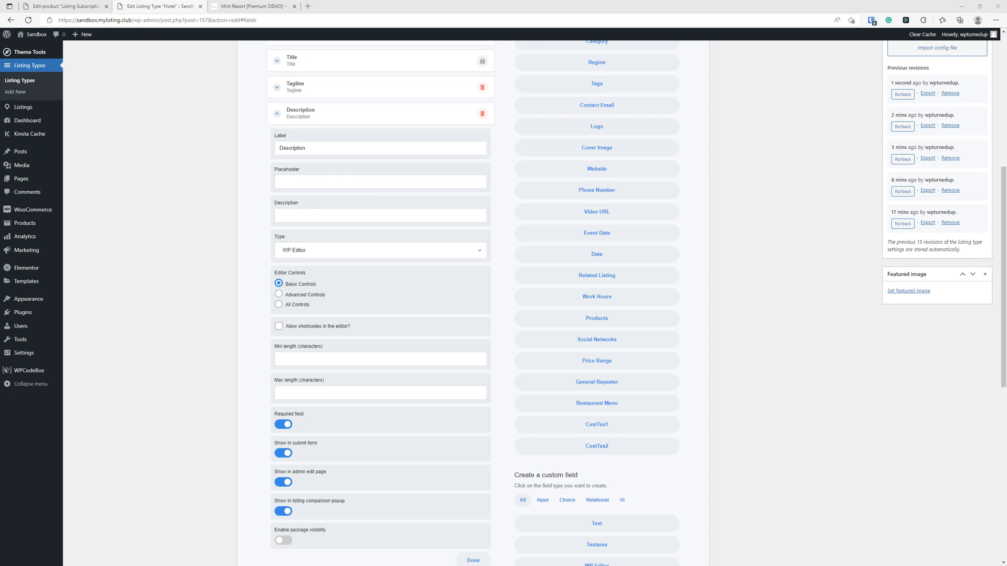
left_click(308, 215)
key("ctrl+v")
left_click_drag(322, 215, 164, 197)
left_click(332, 215)
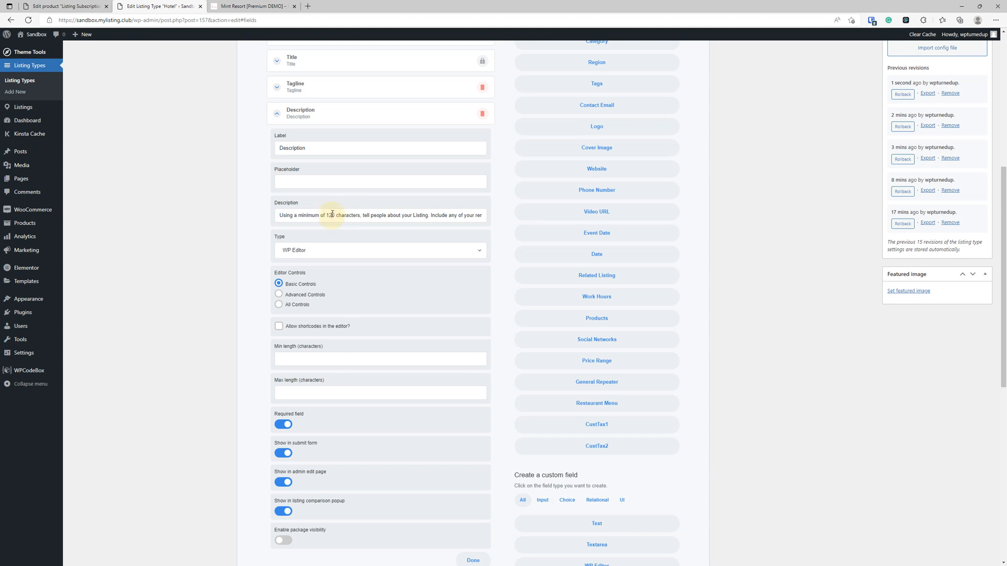
left_click(323, 355)
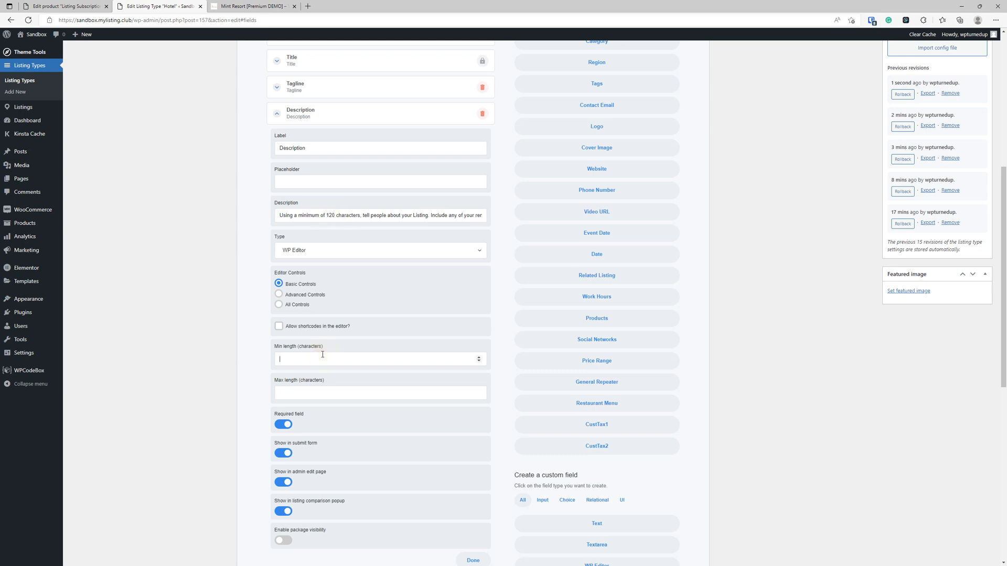
type("120")
- Compare the Description field's editor types and set its type to Textarea
left_click(305, 256)
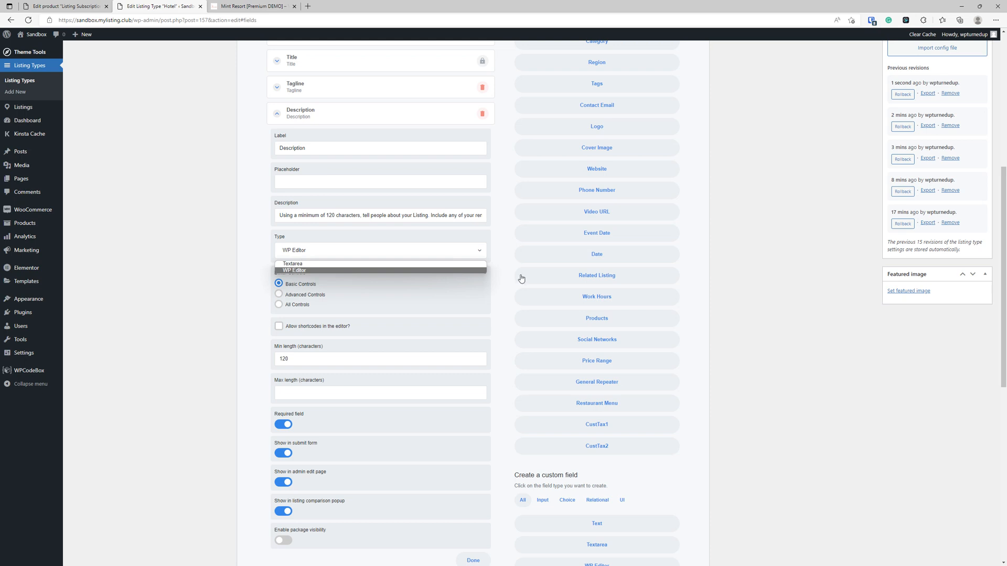
left_click(187, 260)
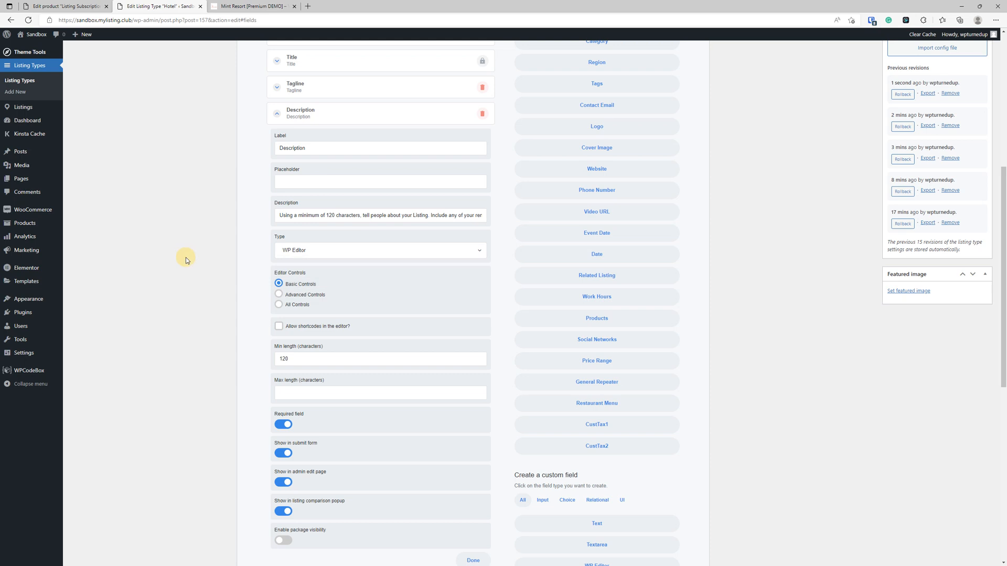
left_click(318, 252)
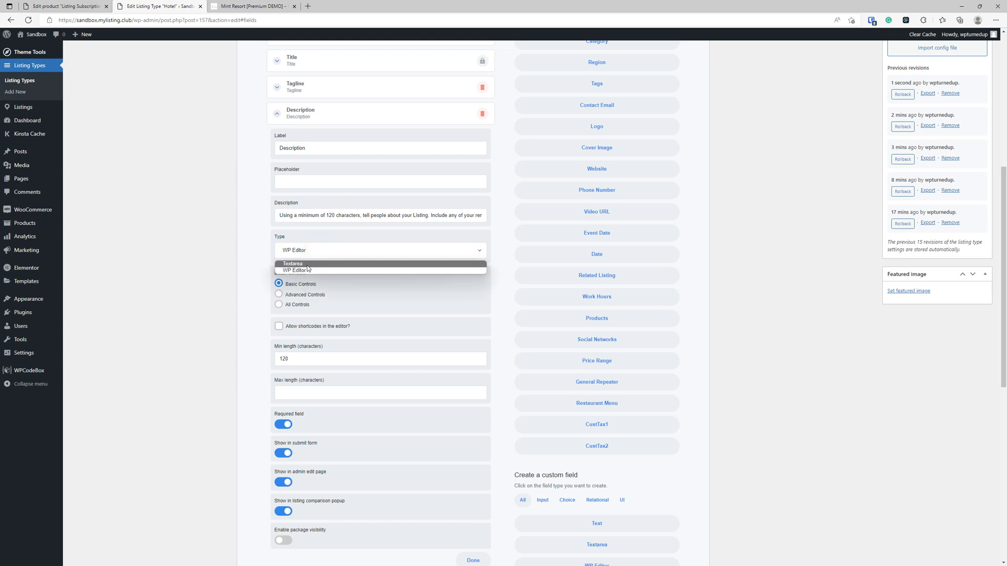
left_click(300, 265)
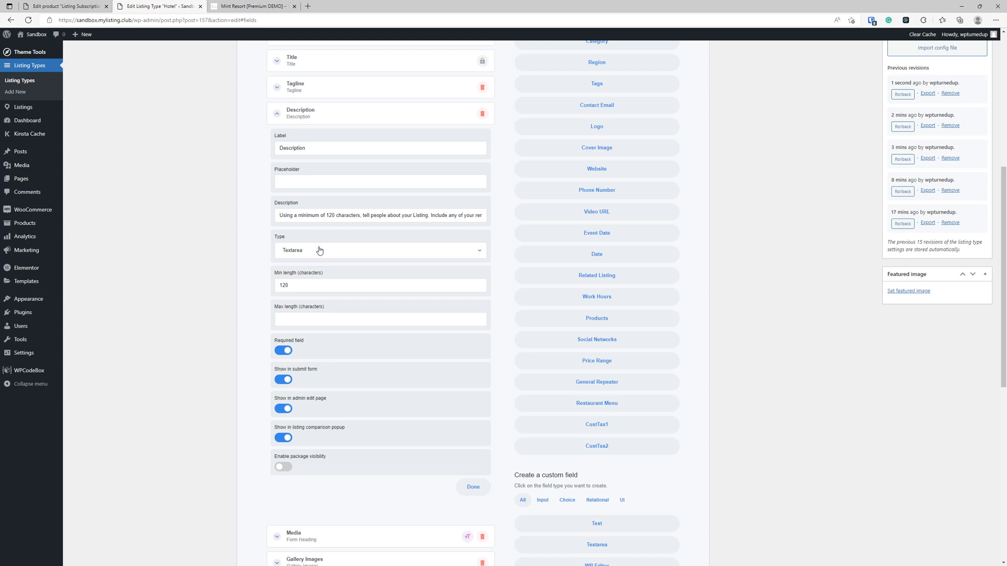
left_click(312, 251)
left_click(311, 251)
left_click(305, 251)
left_click(305, 251)
left_click(304, 253)
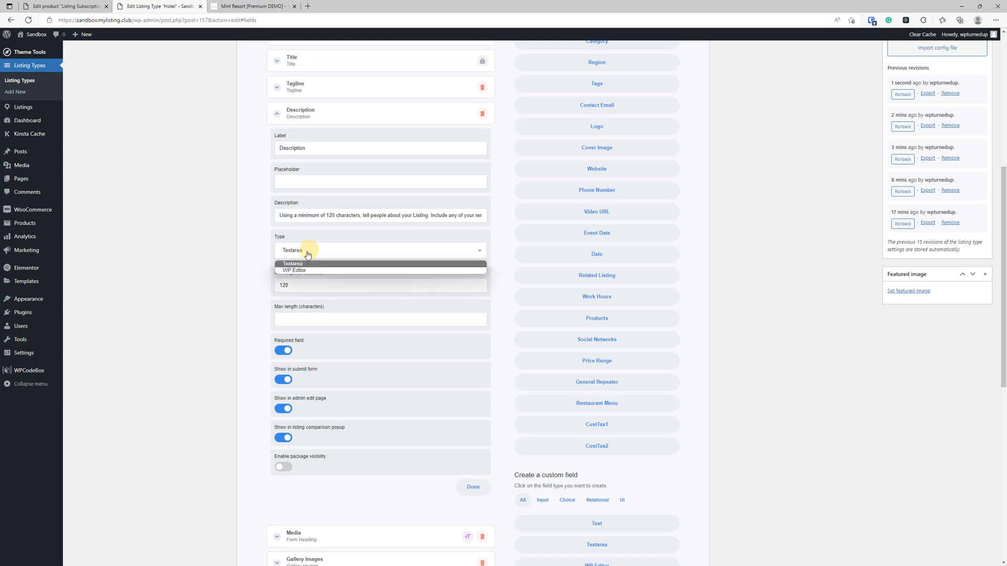
left_click(297, 264)
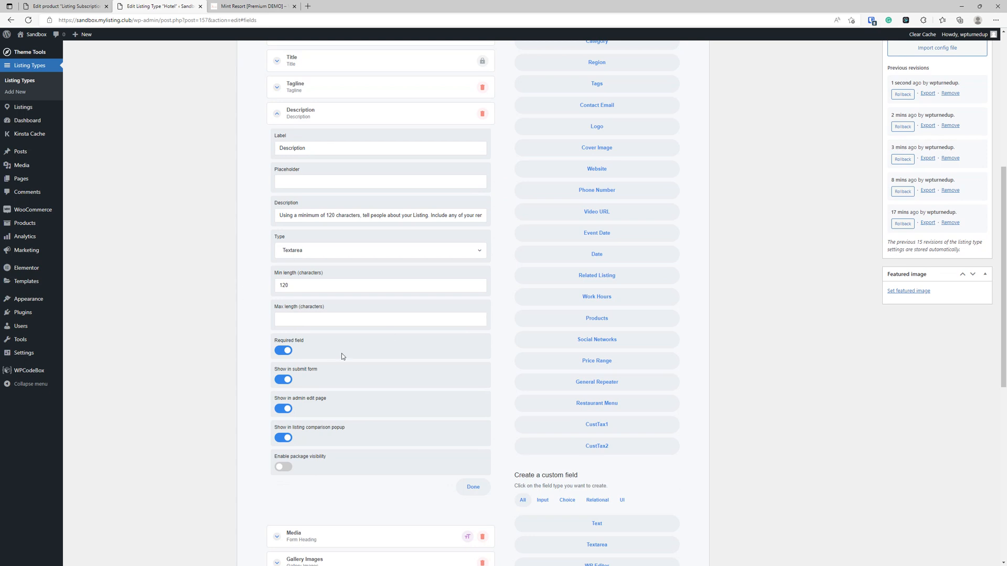
- Turn off showing the Description field in the listing comparison popup and collapse its settings
scroll(378, 322, "down", 2)
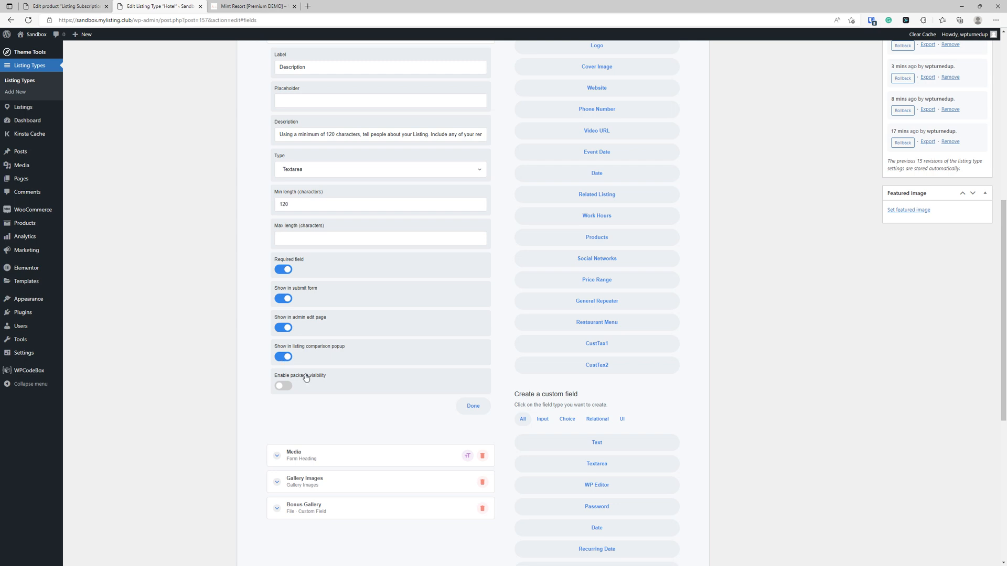
left_click(281, 358)
scroll(310, 362, "up", 3)
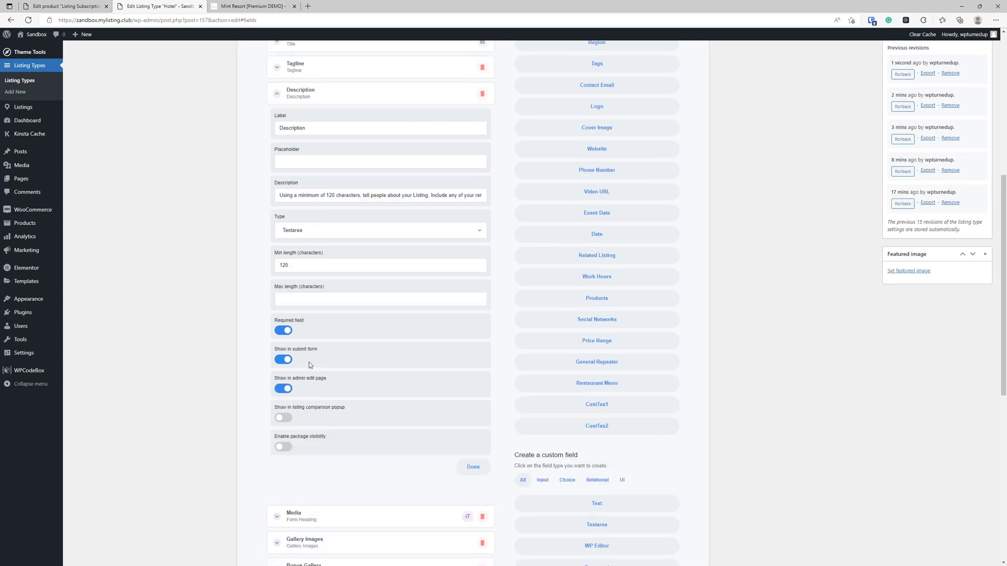
left_click(292, 195)
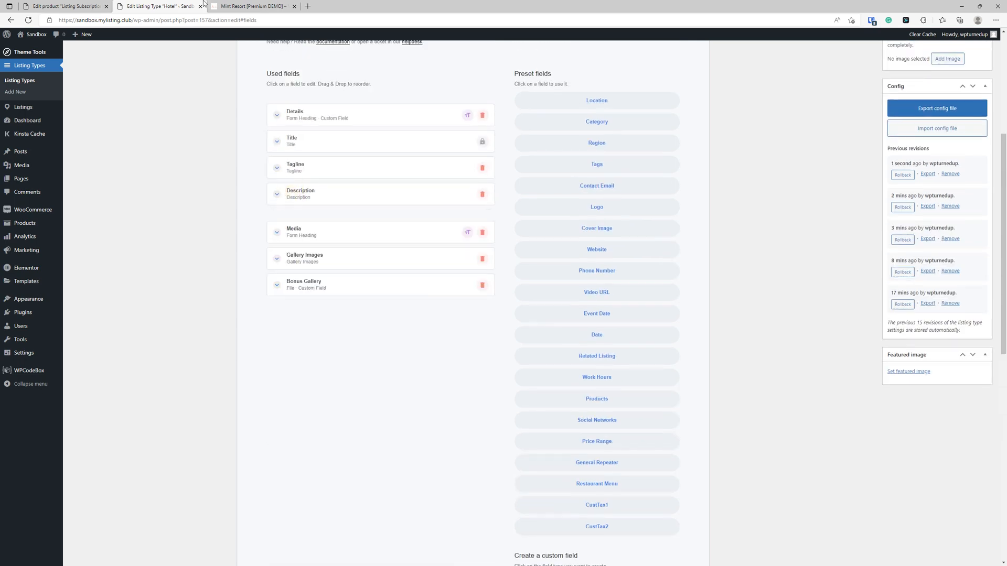
- Check how the Mint Resort reference listing presents its venue amenities and venue services
left_click(251, 6)
left_click(198, 267)
scroll(198, 267, "down", 3)
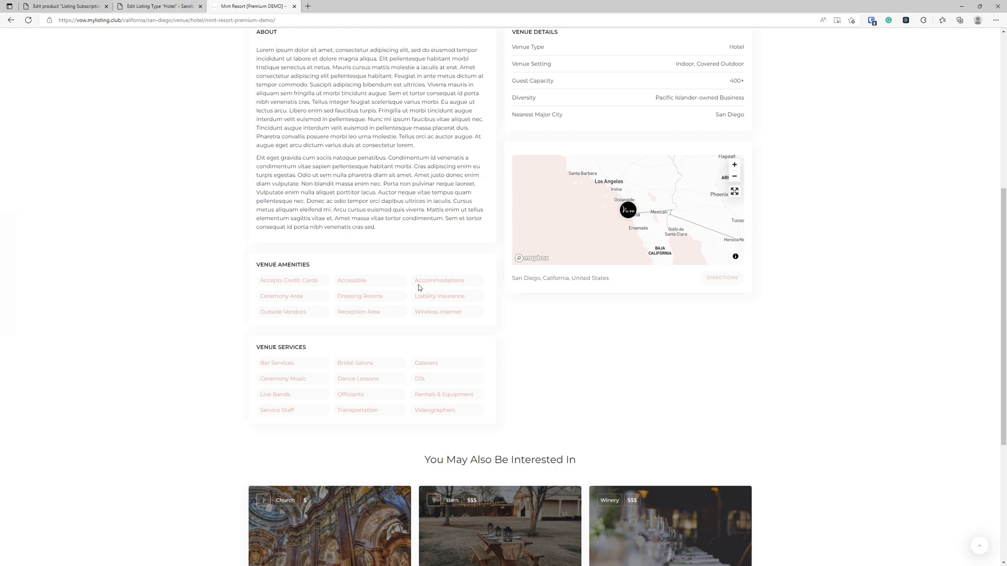
- Add the preset Tags field to the Hotel listing type, place it below Description and label it Amenities
left_click(157, 6)
scroll(256, 277, "up", 5)
scroll(382, 256, "down", 4)
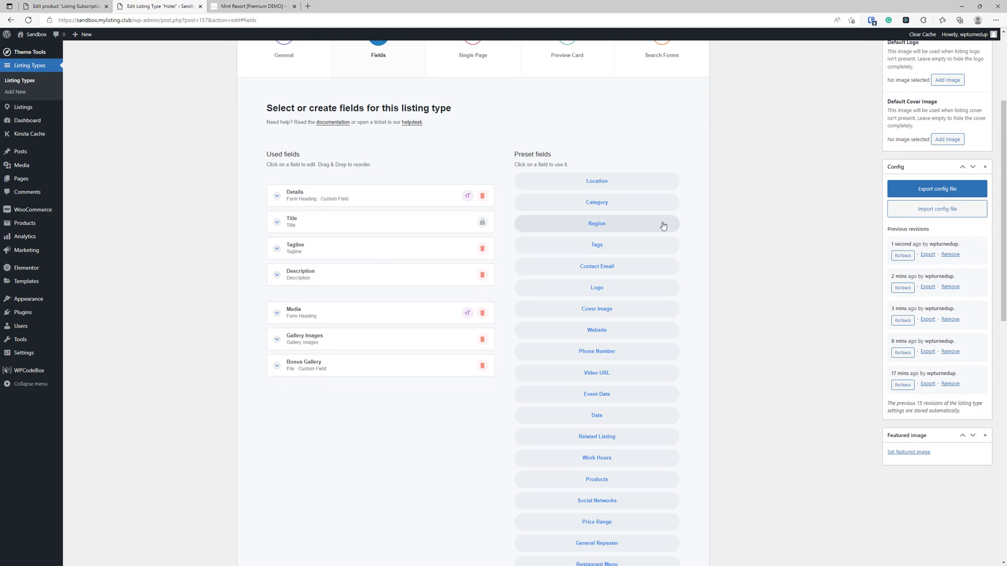
left_click(631, 255)
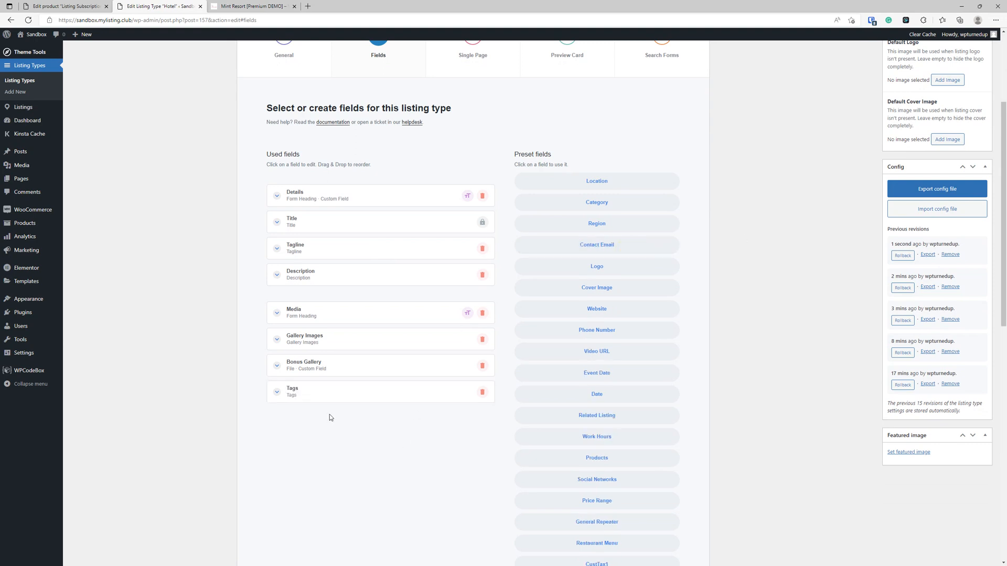
left_click_drag(331, 404, 331, 318)
double_click(337, 334)
type("Amenities")
- Review the template choices available for the Amenities field without changing the selection
scroll(343, 294, "down", 2)
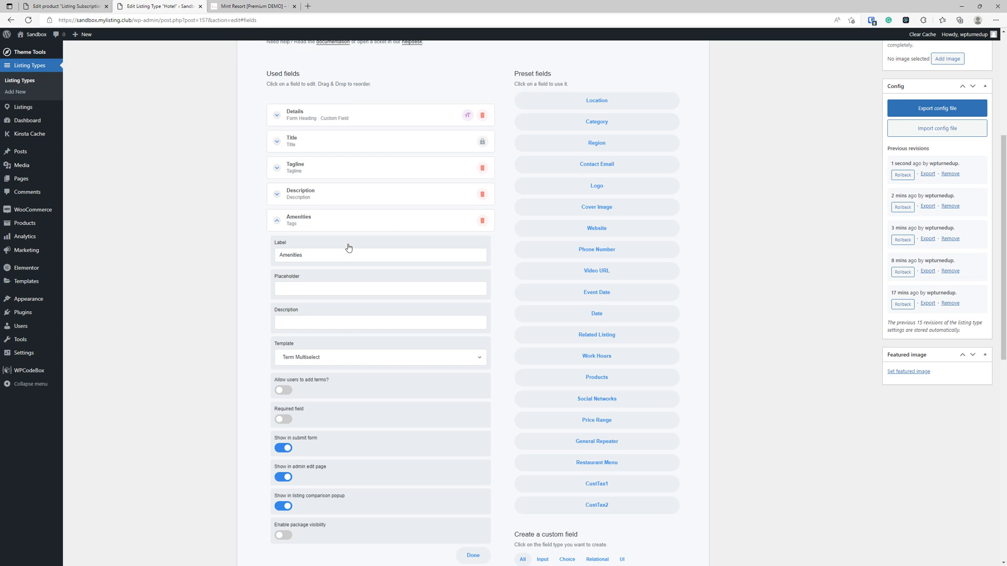
left_click(339, 358)
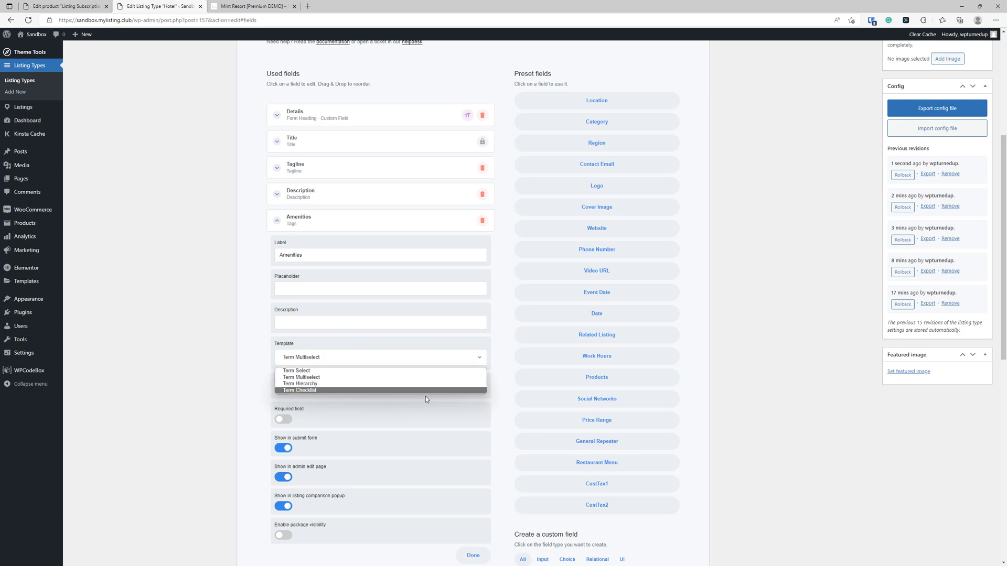
left_click(235, 399)
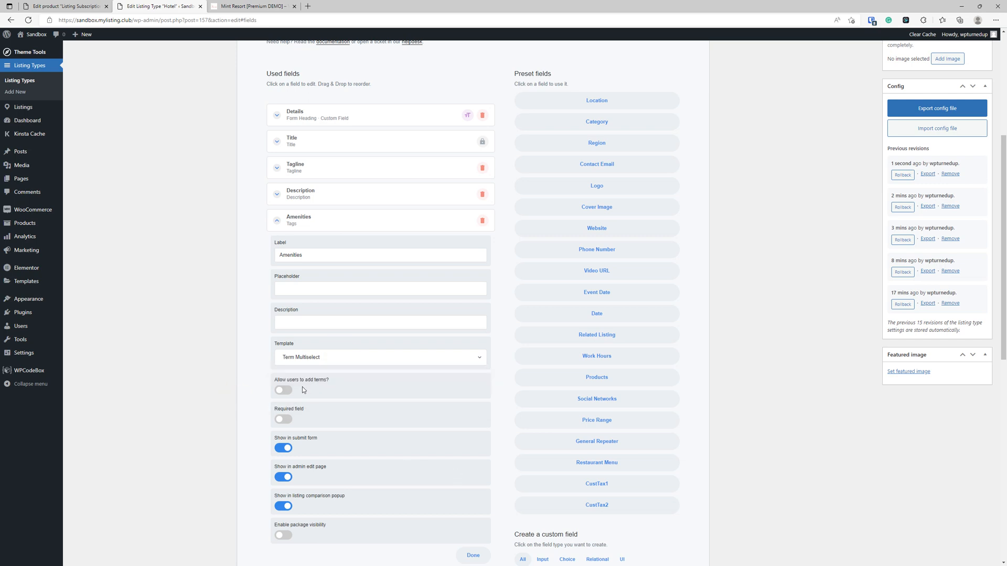
left_click(338, 358)
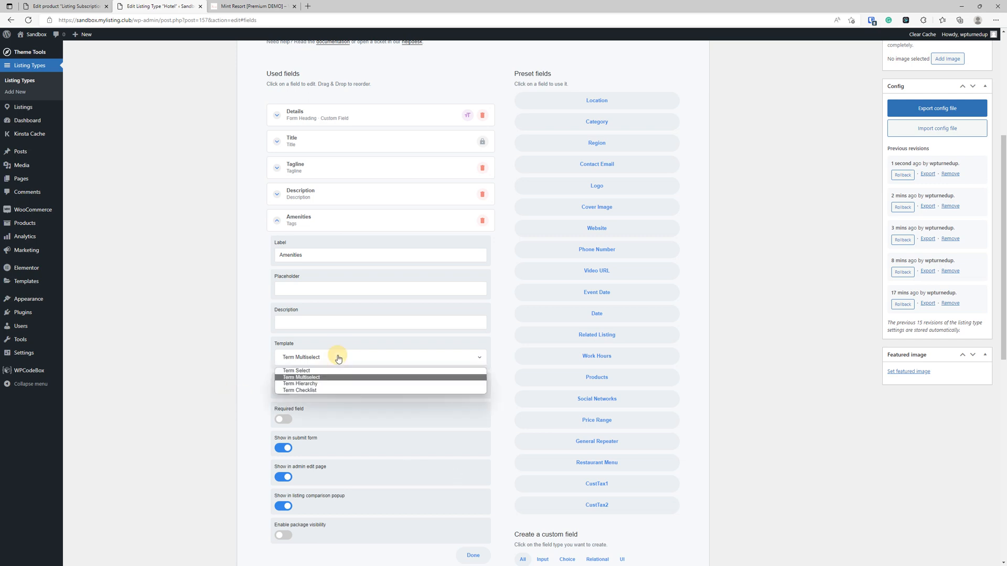
left_click(249, 398)
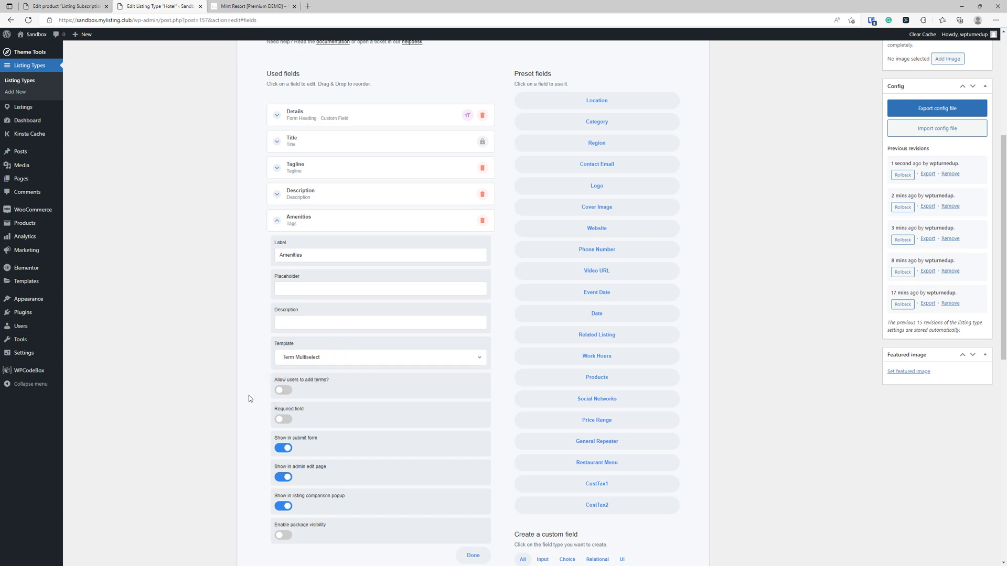
- Look over the Amenities field's user-added terms, required and visibility options, and return to the Mint Resort reference listing's amenities
scroll(248, 395, "down", 3)
scroll(252, 394, "up", 1)
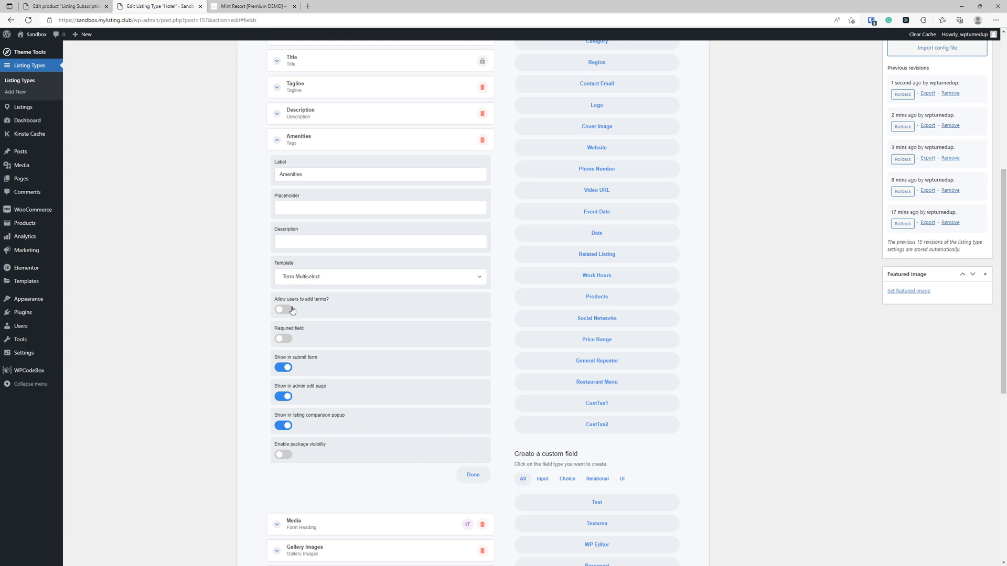
scroll(284, 317, "down", 2)
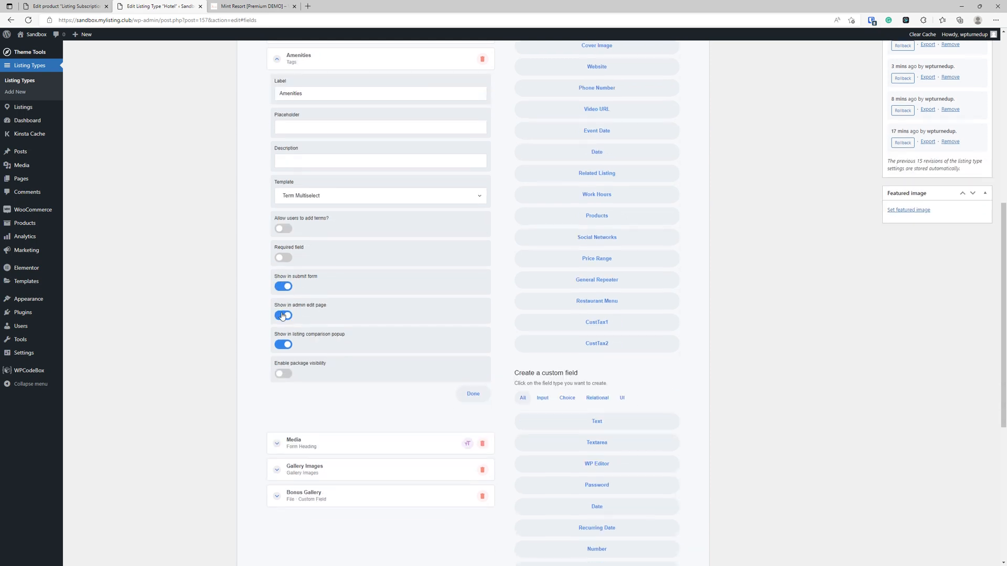
scroll(282, 316, "down", 2)
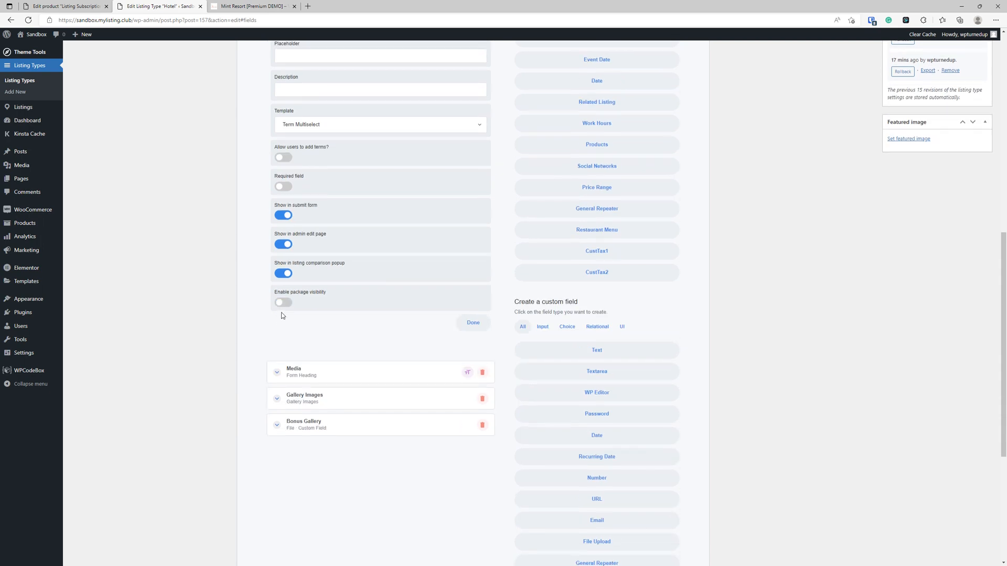
scroll(282, 316, "up", 2)
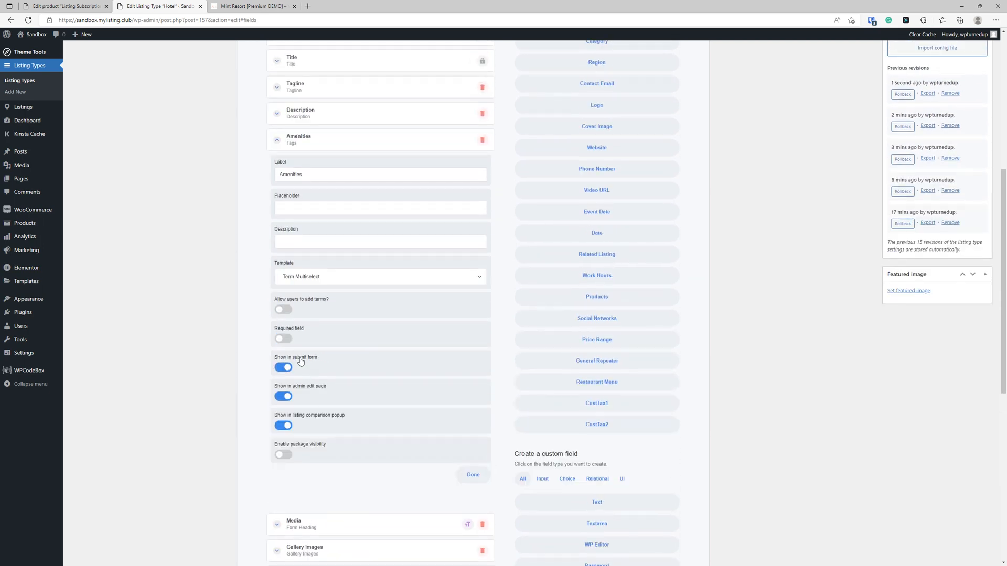
scroll(304, 372, "down", 1)
scroll(306, 372, "up", 2)
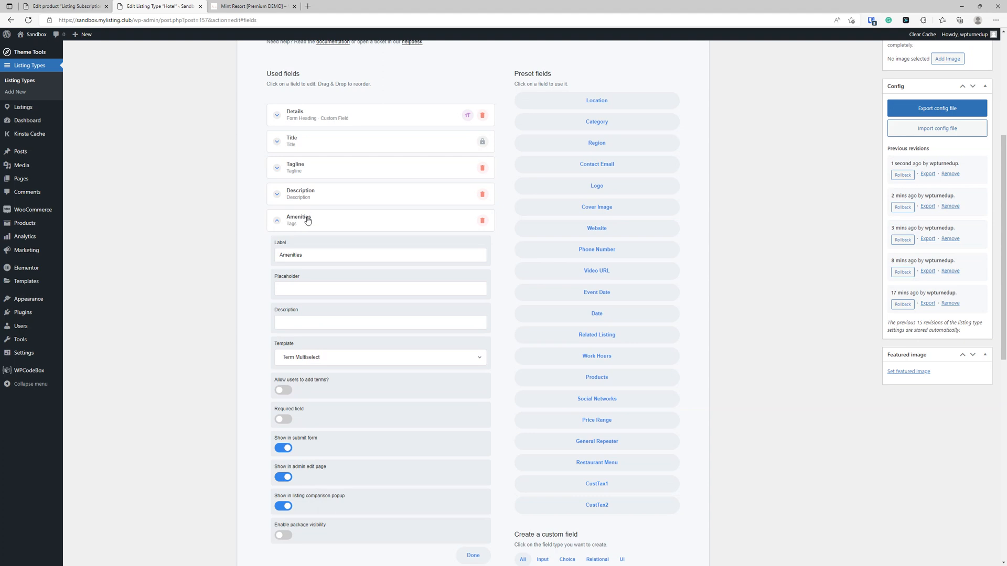
key("ctrl+Tab")
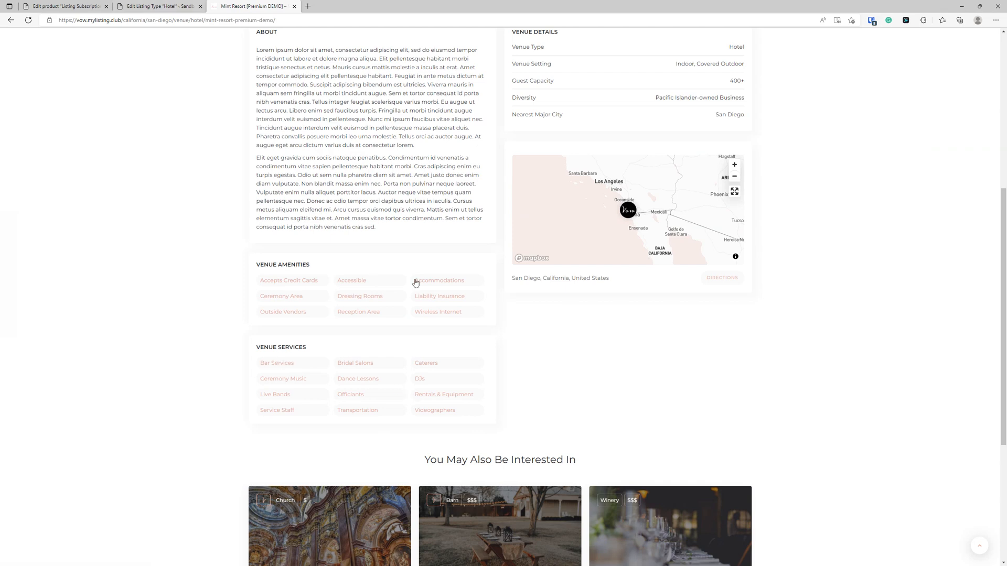
- Examine the venue details rows and the location map on the Mint Resort reference listing, from venue type through nearest major city
scroll(417, 303, "up", 3)
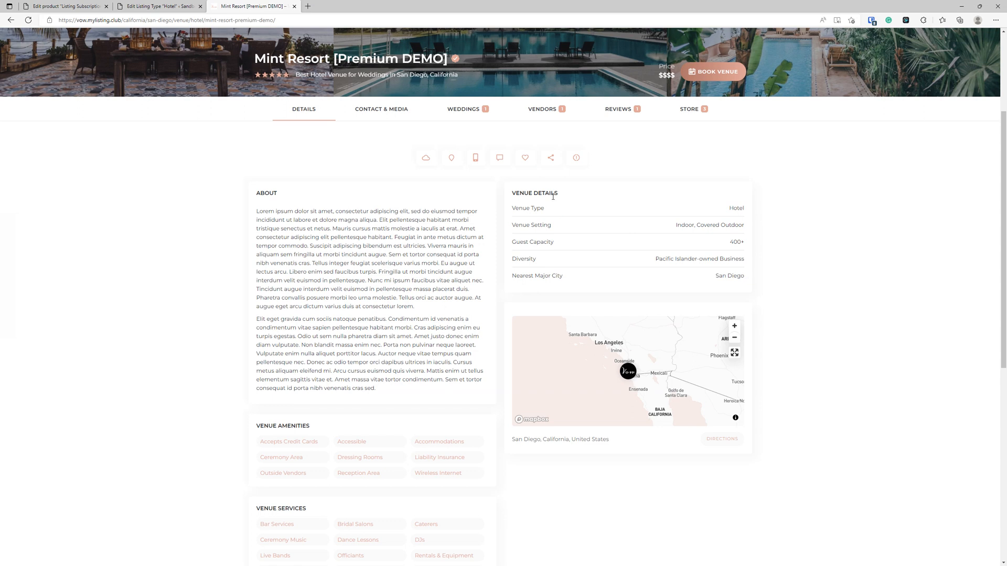
left_click(124, 4)
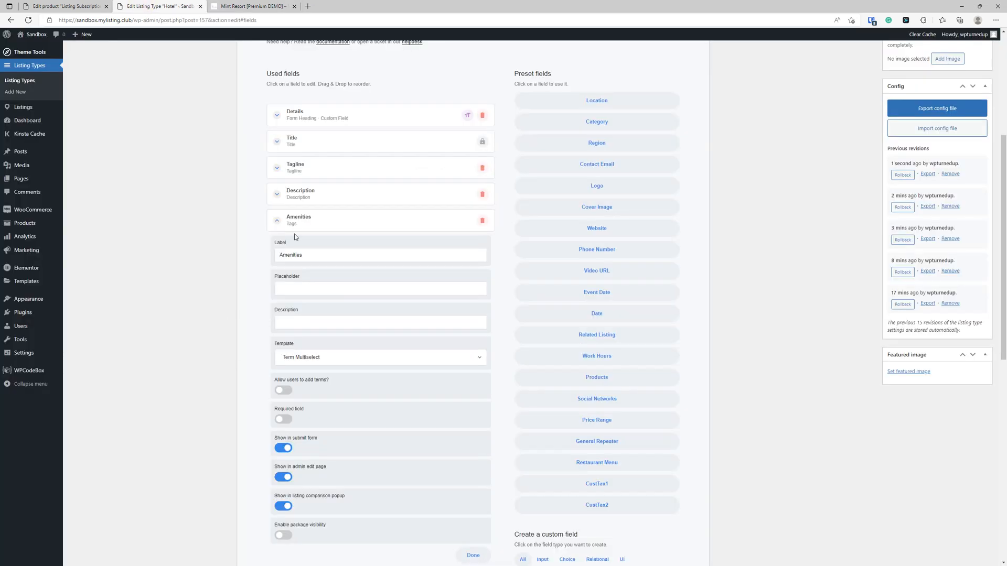
left_click(257, 6)
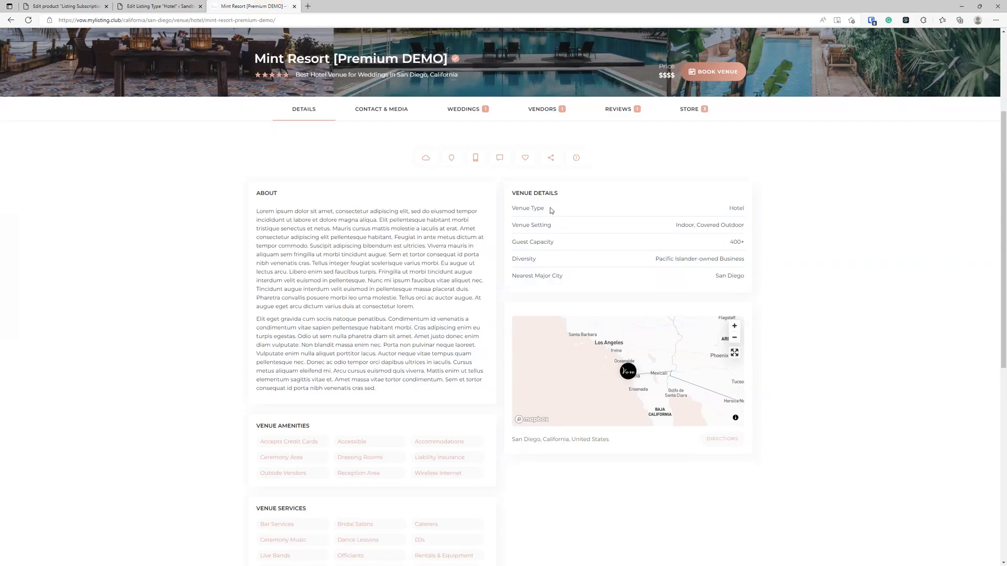
left_click_drag(562, 208, 492, 204)
left_click(779, 217)
left_click_drag(591, 223, 506, 226)
left_click(773, 248)
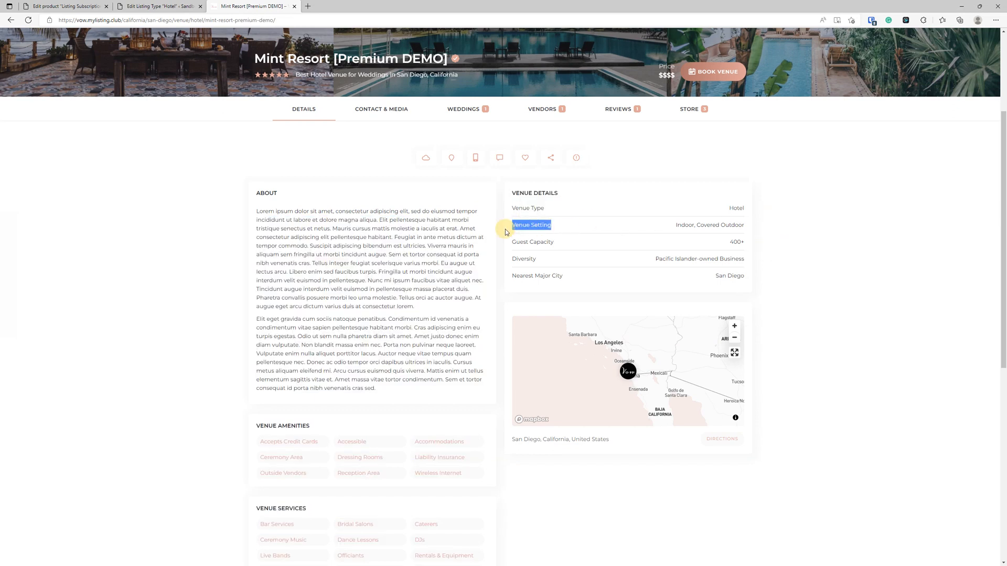
left_click(786, 249)
left_click_drag(576, 242, 506, 242)
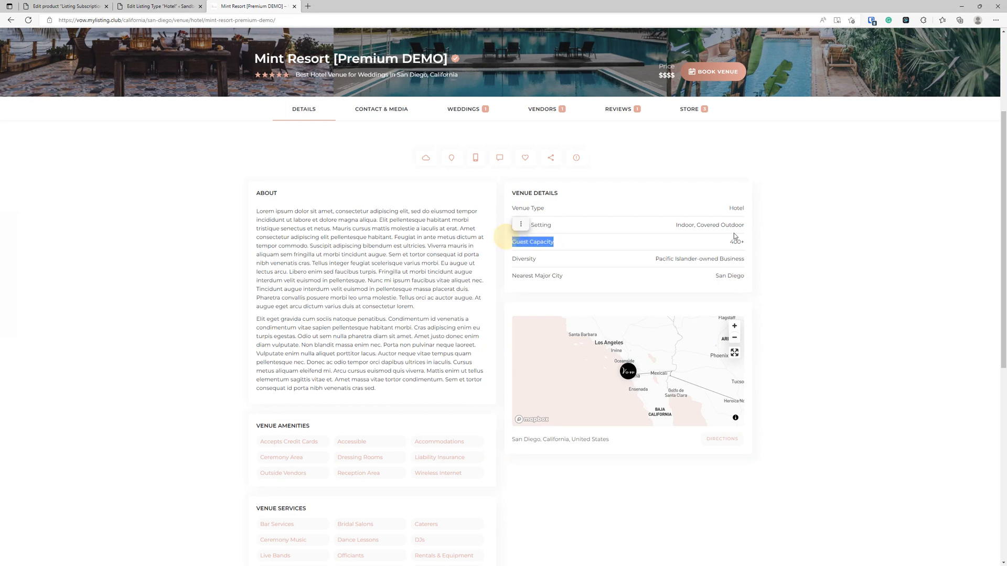
left_click_drag(583, 258, 503, 259)
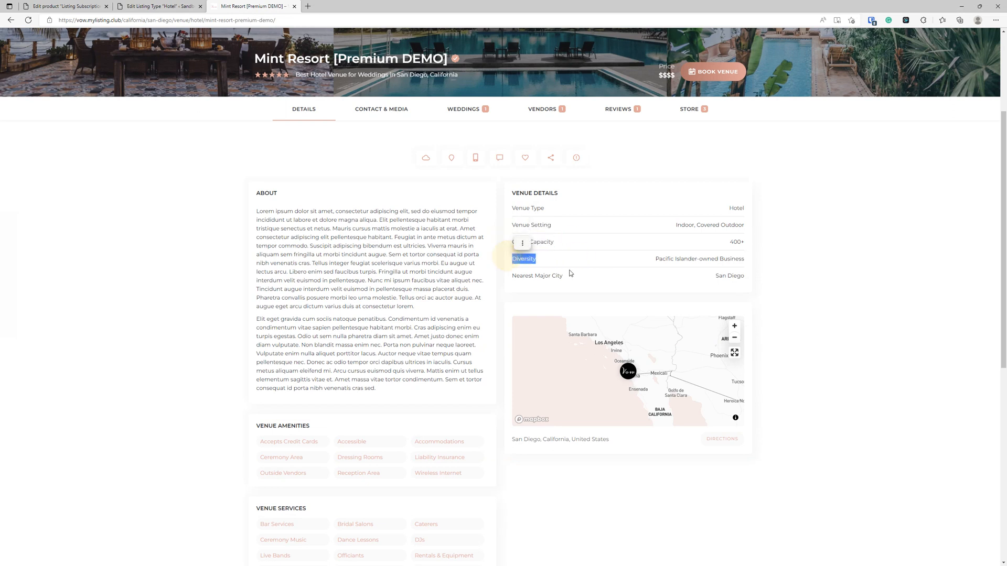
left_click_drag(588, 281, 515, 274)
left_click(789, 259)
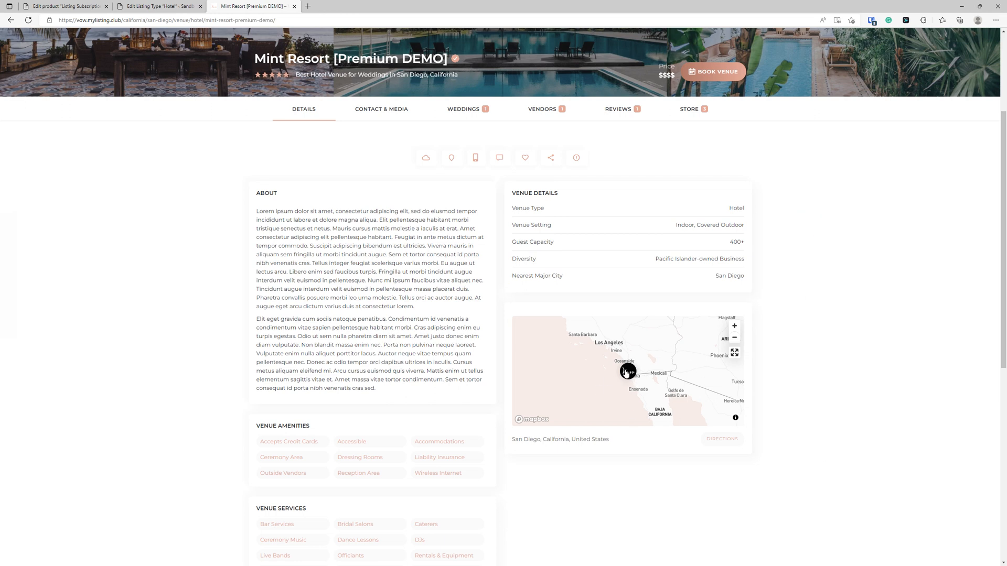
scroll(710, 475, "down", 3)
scroll(710, 475, "up", 3)
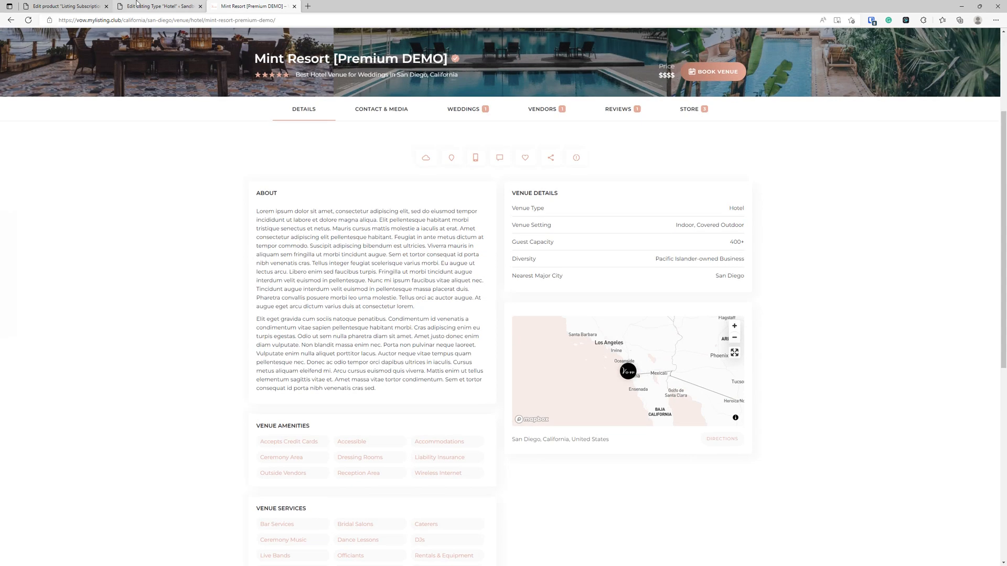
- Add the preset Location field to the Hotel listing type and place it directly below Amenities
left_click(158, 6)
left_click(608, 100)
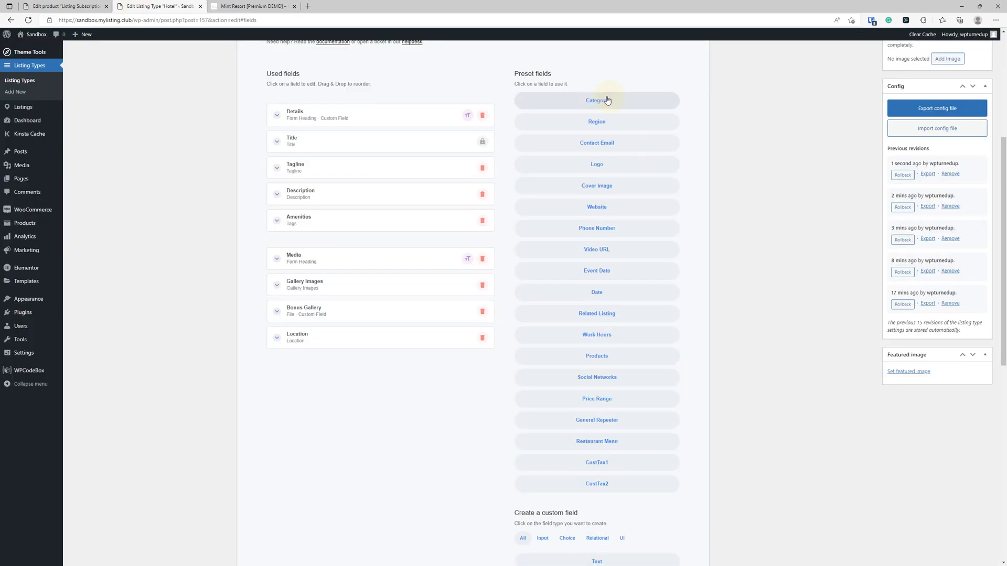
left_click_drag(351, 343, 351, 251)
left_click(253, 6)
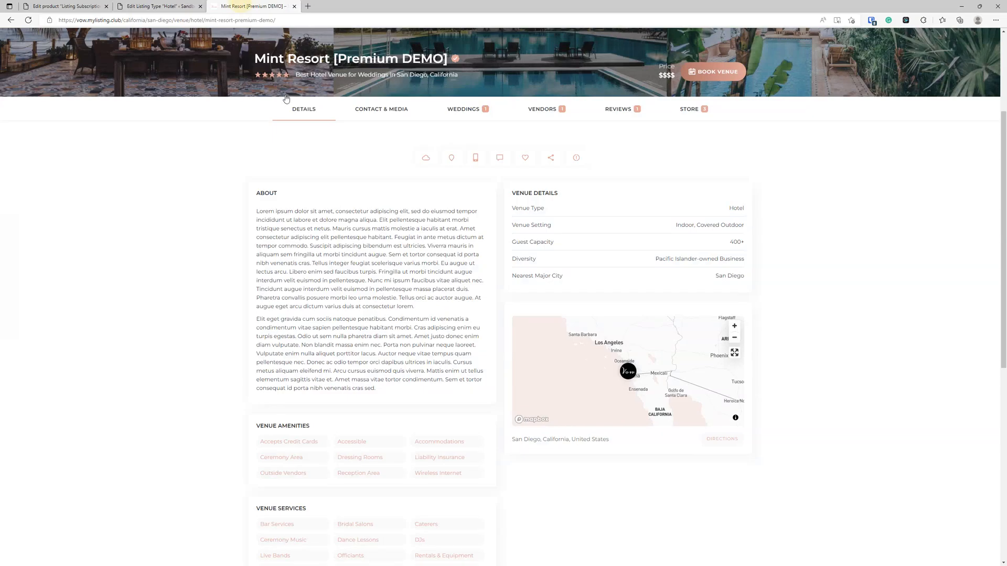
left_click(167, 6)
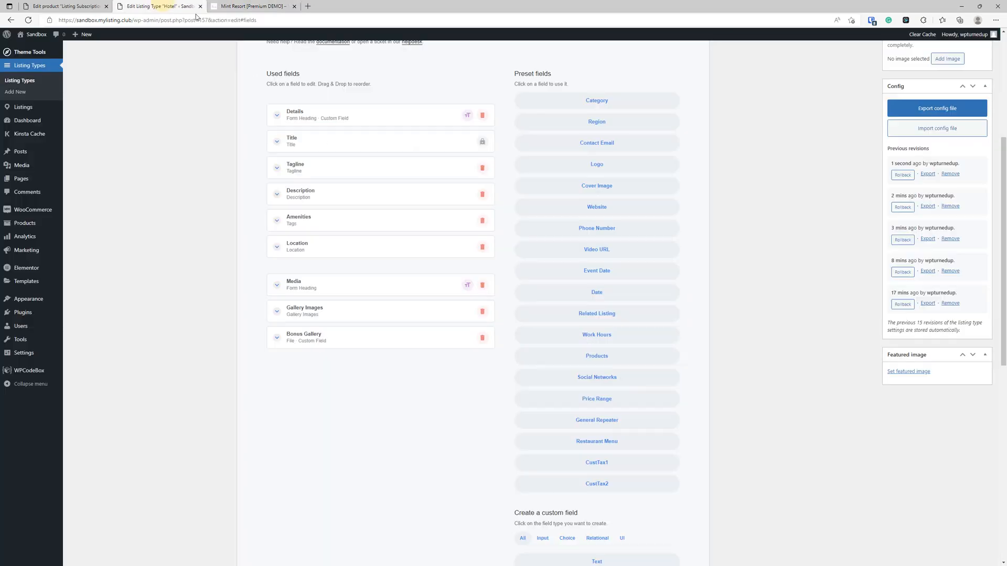
- Give the Location field the placeholder "Start typing address..." and the description "Will be displayed on a map and provide driving directions."
left_click(314, 253)
scroll(336, 157, "down", 3)
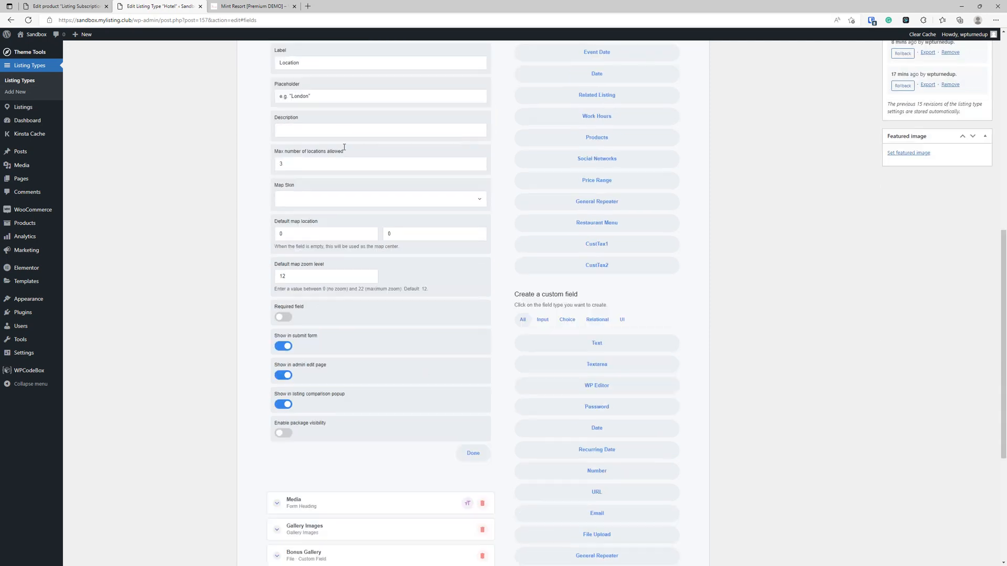
scroll(329, 233, "up", 2)
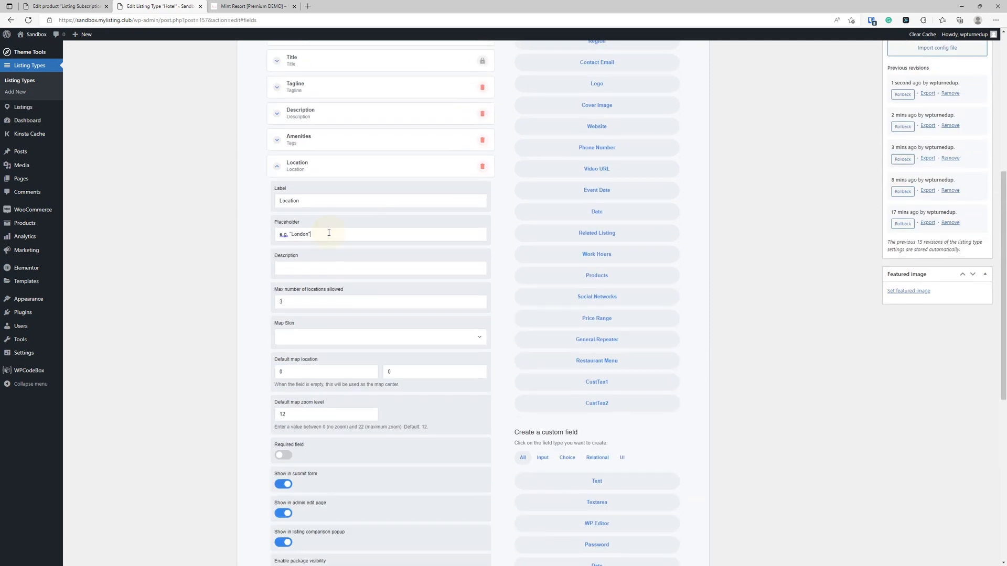
left_click_drag(339, 232, 251, 242)
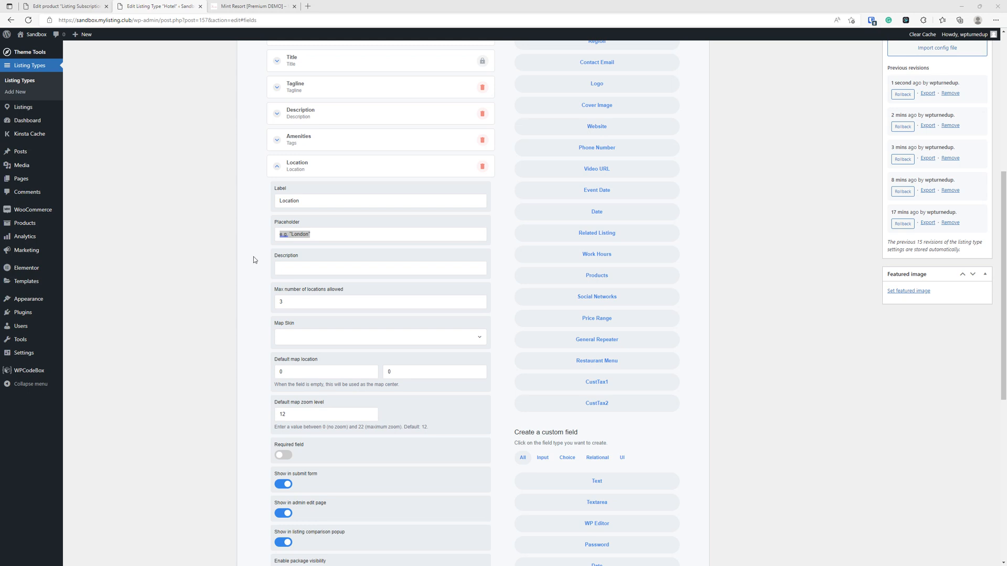
left_click(340, 234)
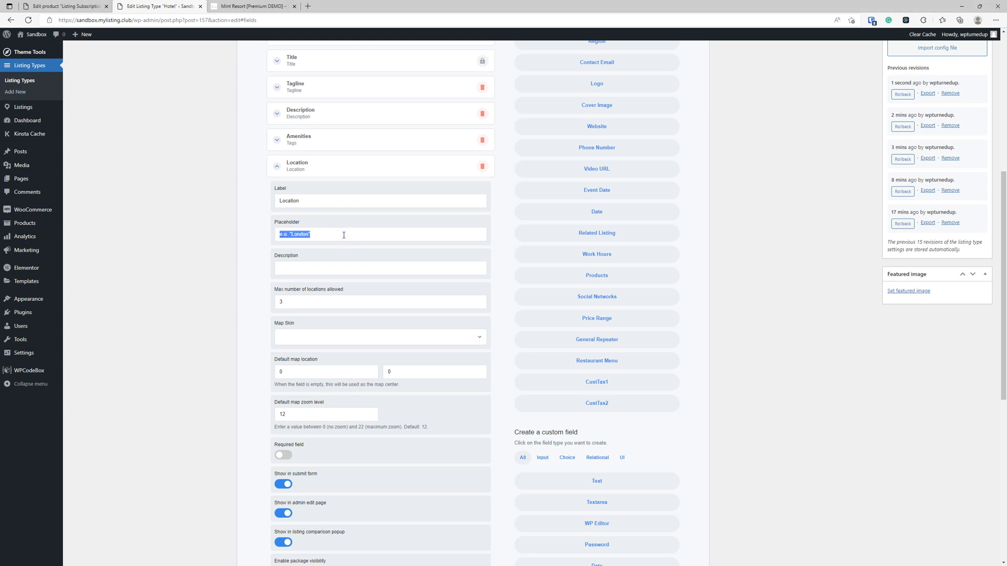
type("Start typing address...")
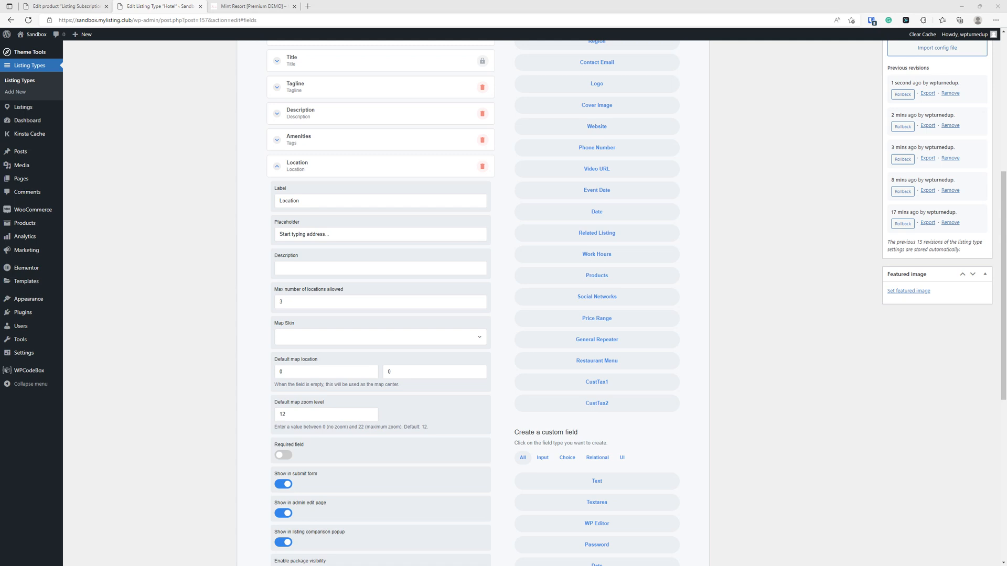
left_click(304, 269)
type("Will be displayed on a map and provide driving directions.")
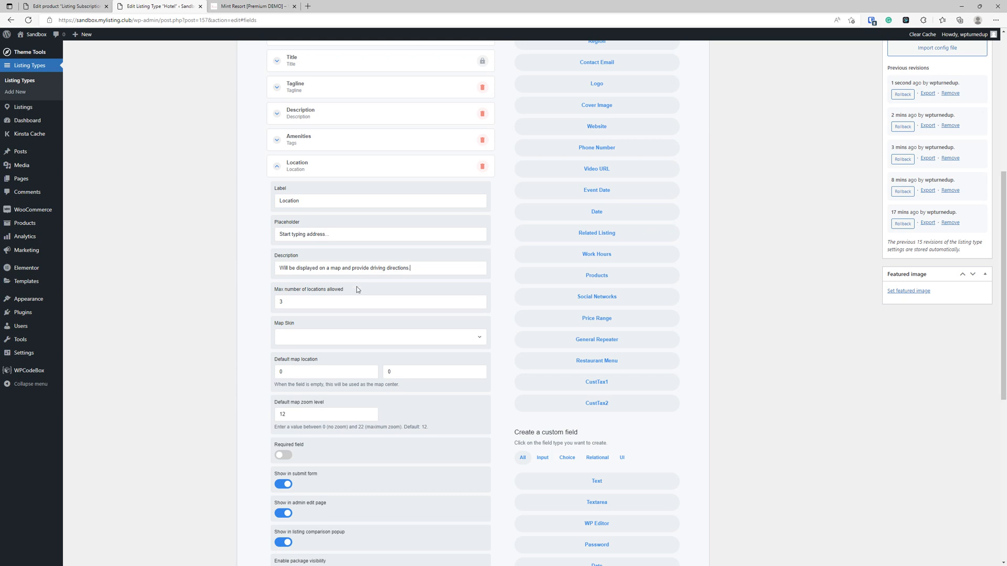
- Review the Location field's maximum number of locations and open its map skin choices
scroll(313, 313, "down", 2)
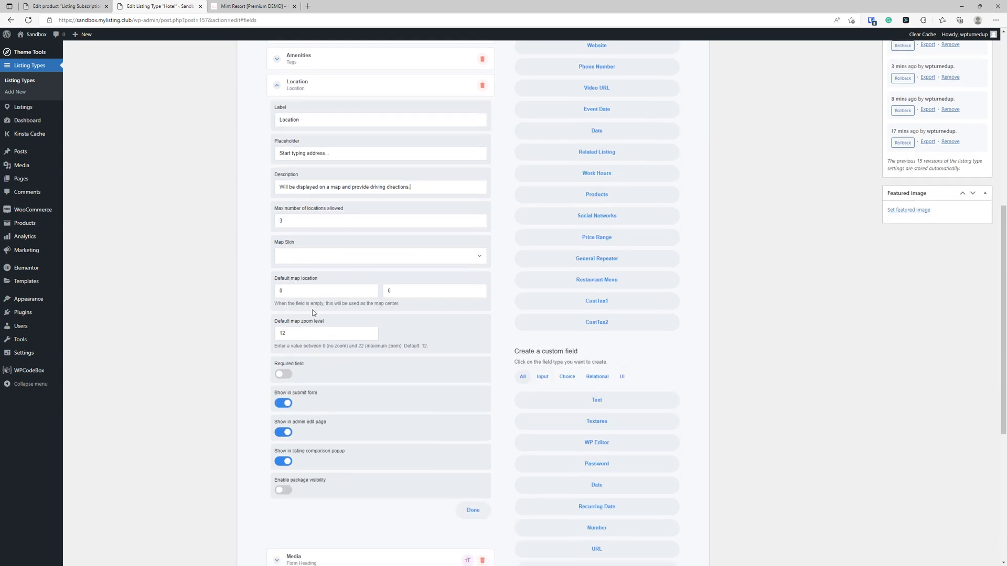
double_click(288, 221)
left_click(244, 240)
double_click(360, 219)
left_click(317, 258)
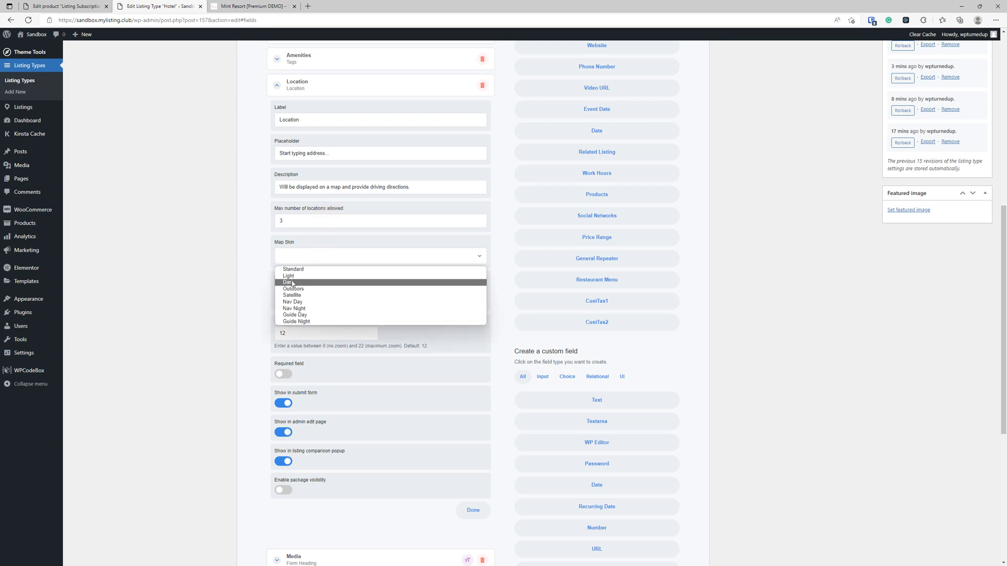
- Set the map skin of the Hotel listing type's Location field to Light
left_click(299, 276)
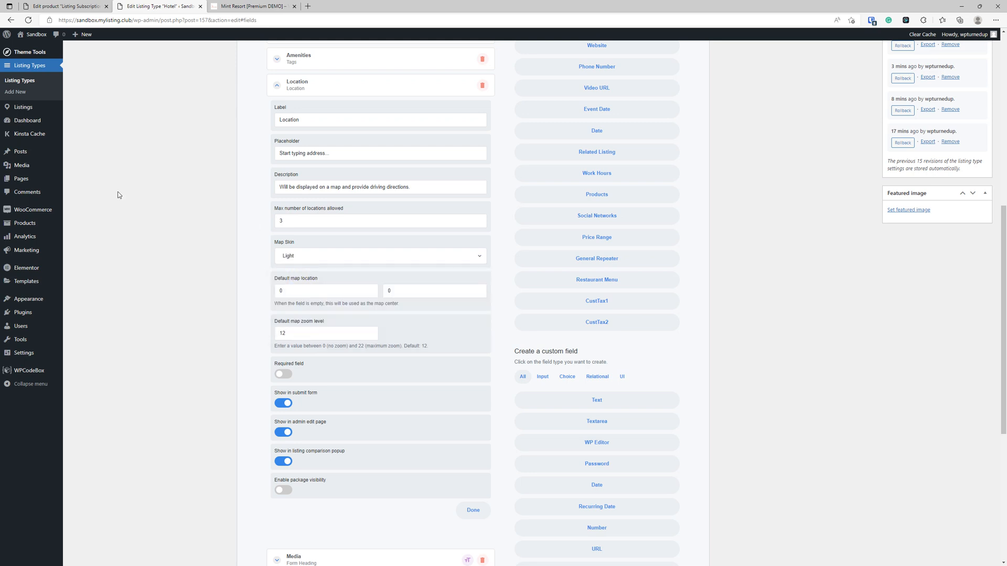
- Open the Map Services settings in a new tab, examine the Custom Map Styles section, and view the map on the Mint Resort demo listing
mouse_move(34, 58)
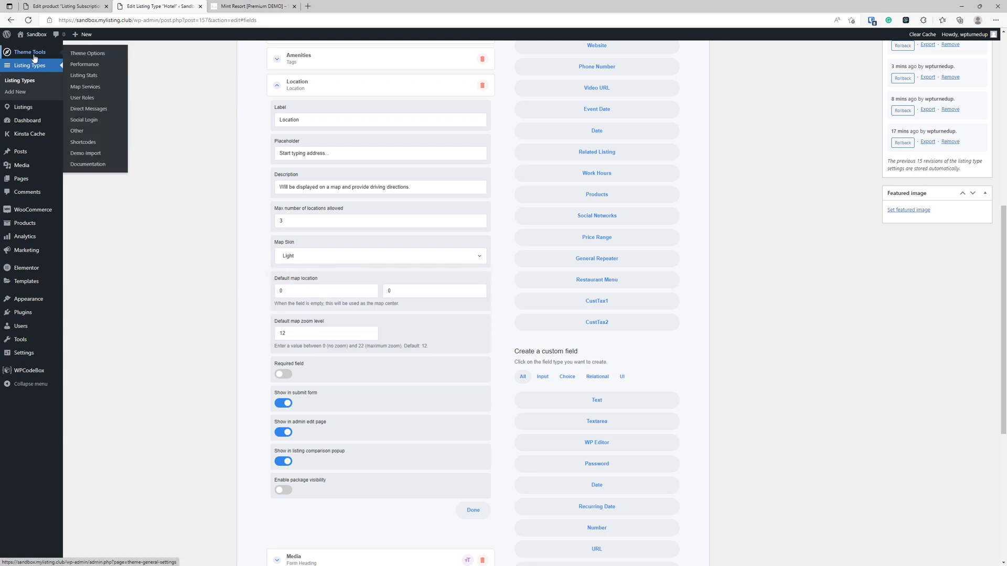
right_click(90, 89)
left_click(126, 94)
left_click(249, 6)
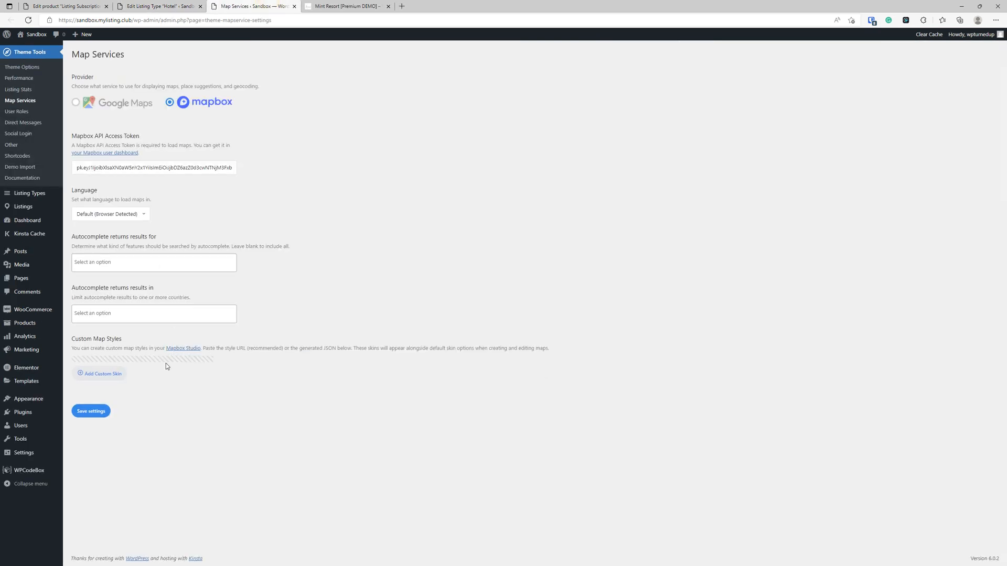
left_click_drag(135, 338, 72, 341)
left_click(177, 385)
left_click(338, 4)
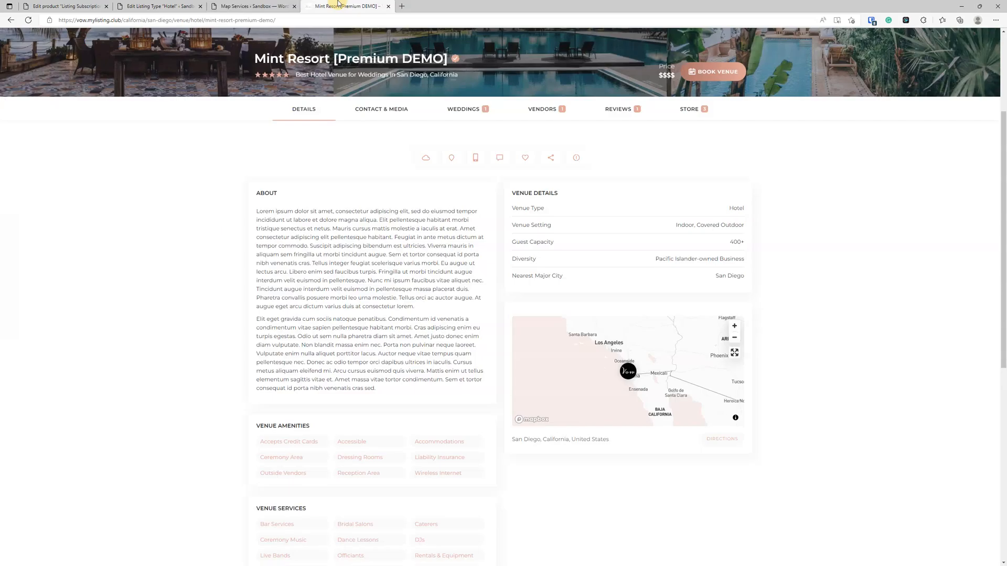
- Return to the Hotel listing type and review the Location field's map skin options, keeping Light selected
left_click(157, 6)
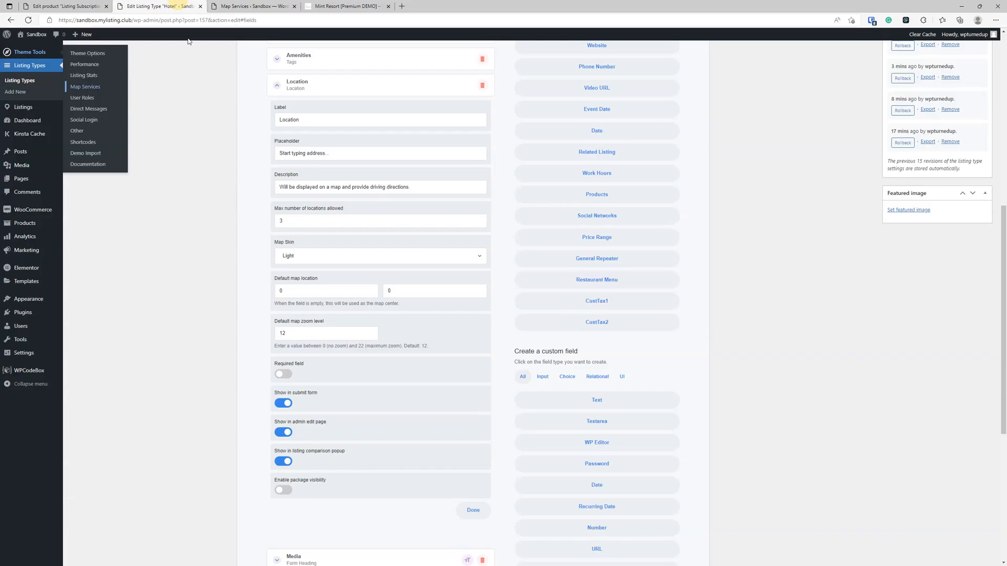
left_click(312, 255)
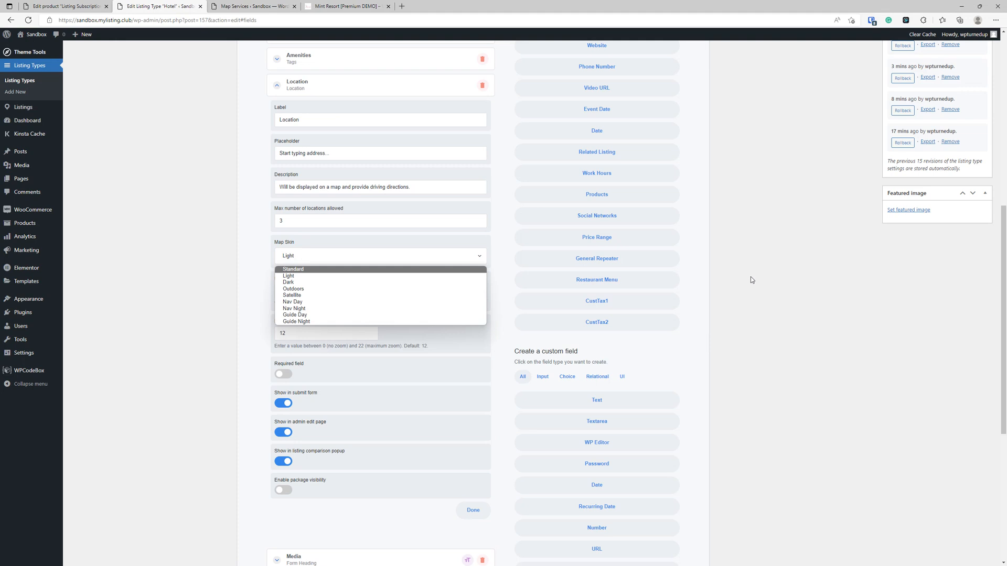
left_click(864, 354)
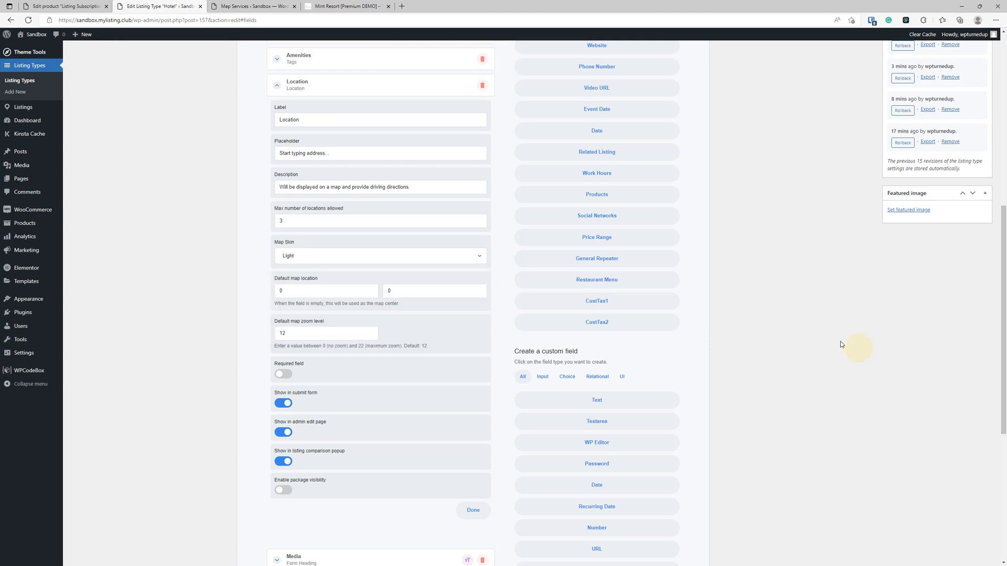
left_click(330, 261)
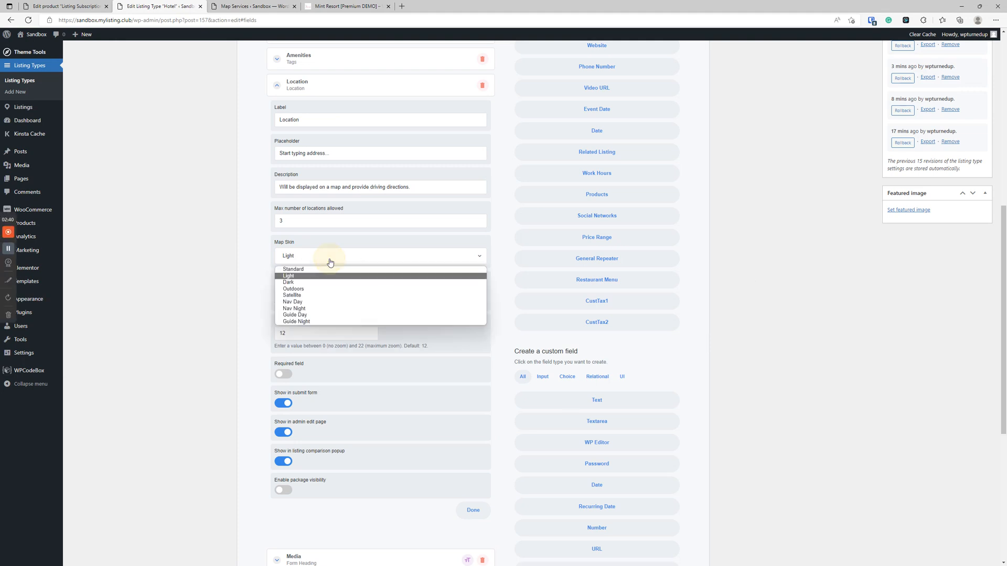
left_click(307, 278)
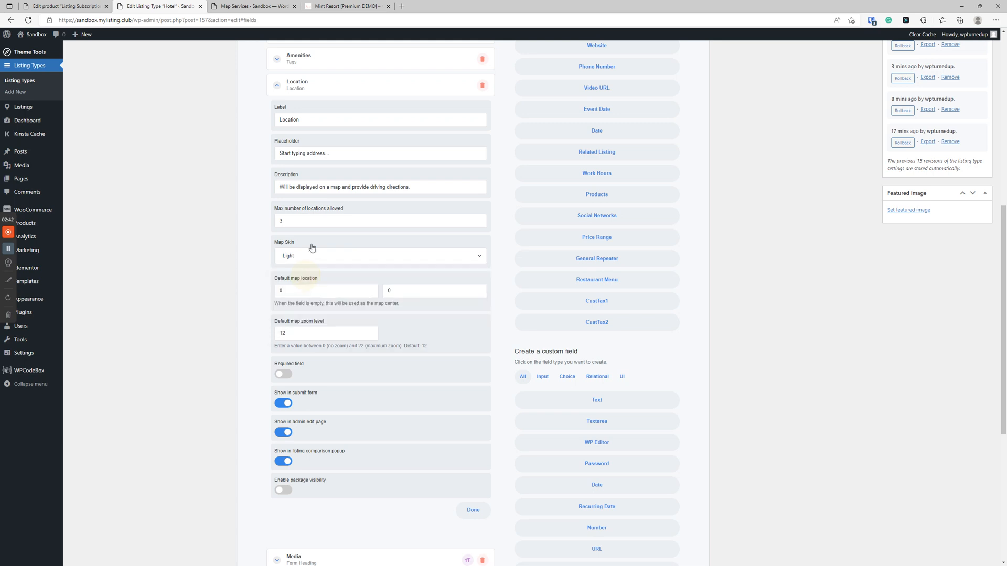
- Examine the default map location and default map zoom level settings of the Location field
scroll(275, 220, "down", 4)
scroll(269, 253, "up", 3)
left_click_drag(299, 211, 228, 206)
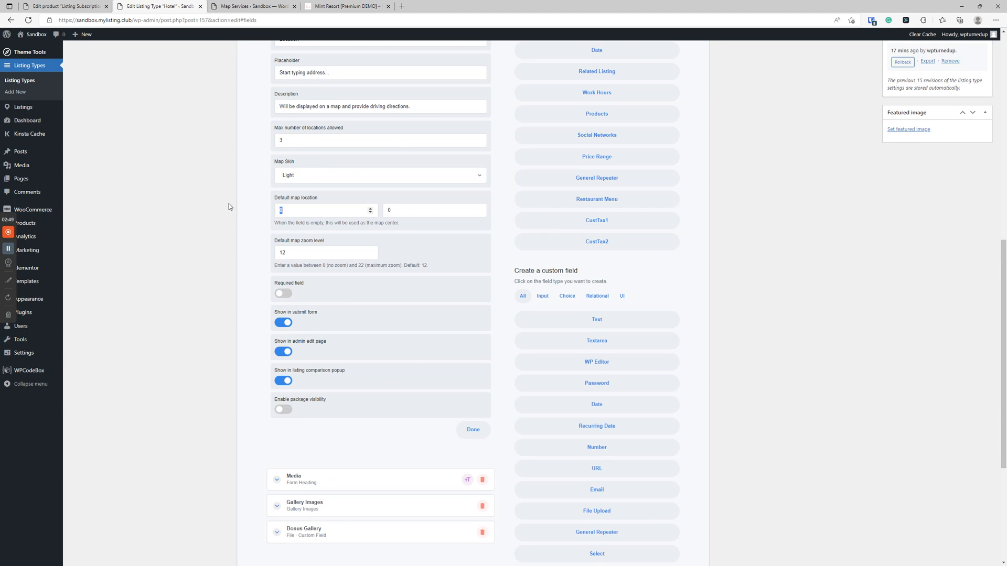
left_click(299, 211)
left_click_drag(313, 211, 263, 216)
left_click_drag(306, 252, 264, 253)
left_click(295, 251)
- Make the Location field required
scroll(313, 246, "up", 1)
scroll(317, 245, "down", 3)
scroll(360, 224, "up", 3)
scroll(360, 224, "down", 2)
left_click(283, 293)
scroll(400, 322, "down", 2)
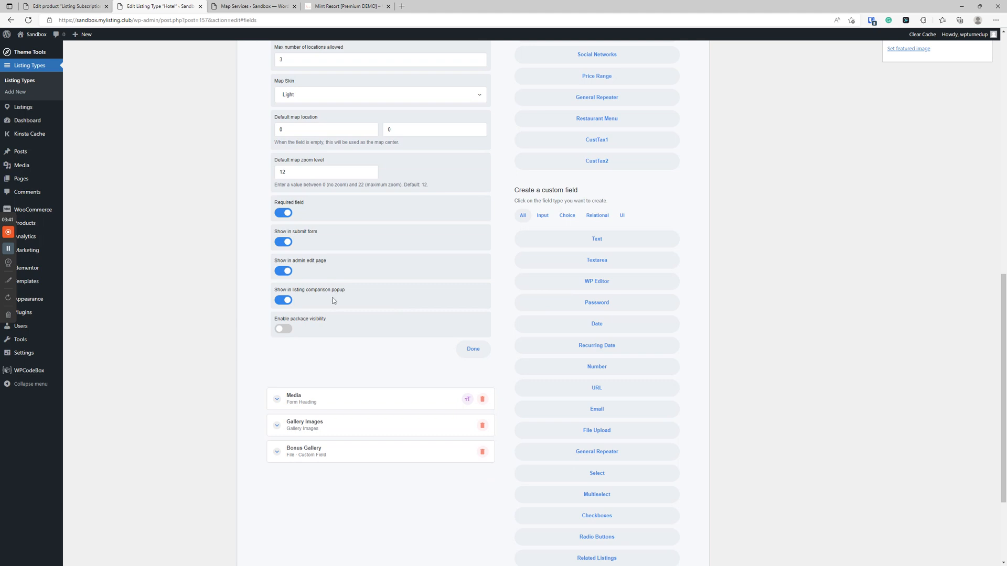
- Turn off showing the Location field in the listing comparison popup and collapse the field's settings
scroll(408, 297, "up", 2)
scroll(408, 301, "down", 4)
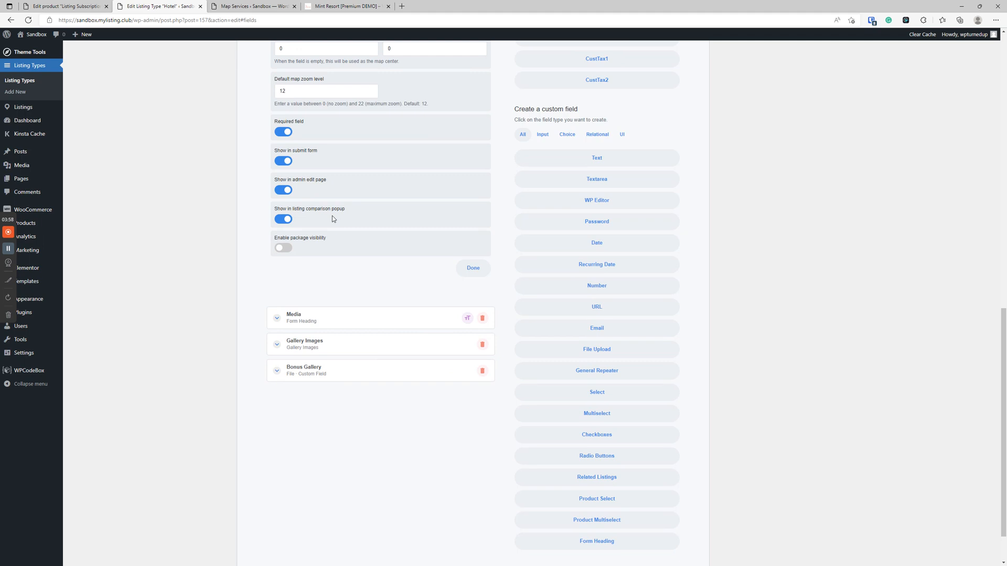
left_click(282, 220)
left_click(281, 221)
left_click(281, 220)
scroll(293, 219, "up", 3)
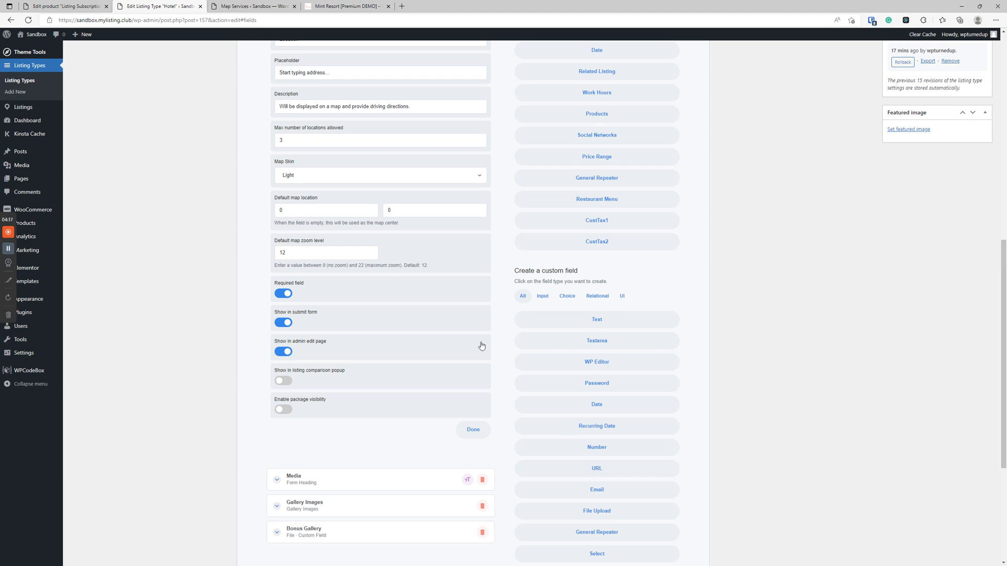
scroll(310, 380, "up", 3)
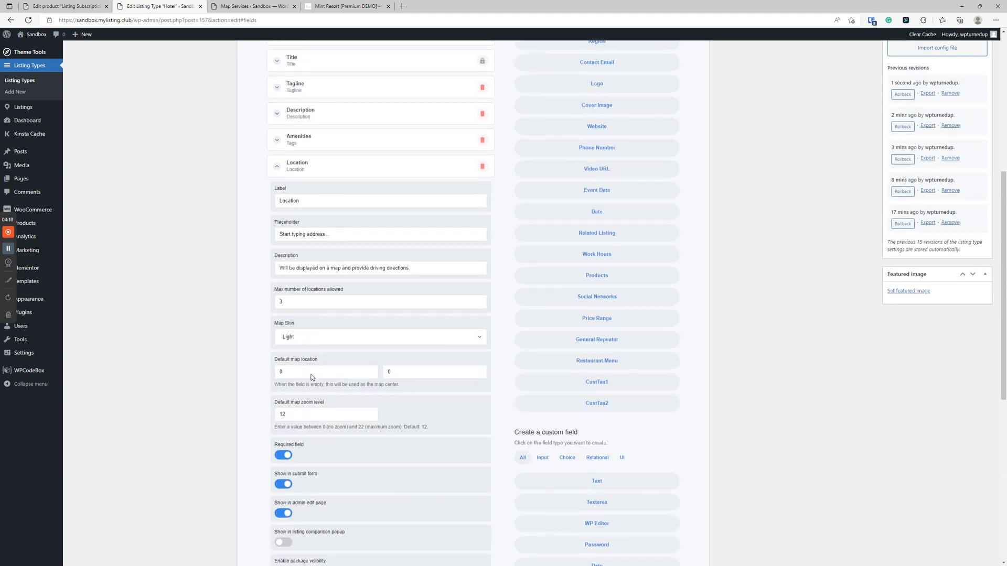
left_click(319, 165)
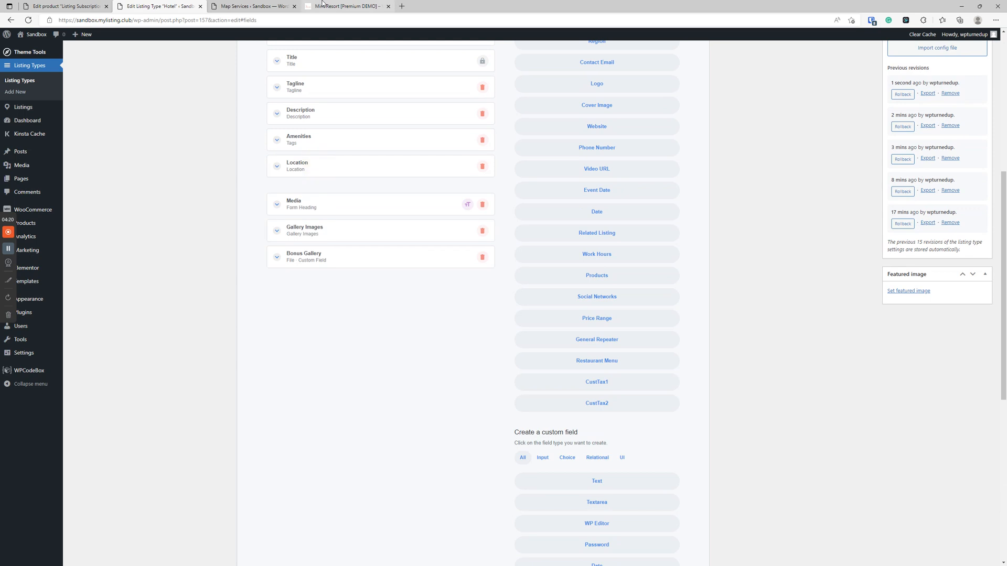
- Examine the "You May Also Be Interested In" section on the Mint Resort demo listing
left_click(346, 6)
scroll(428, 218, "down", 2)
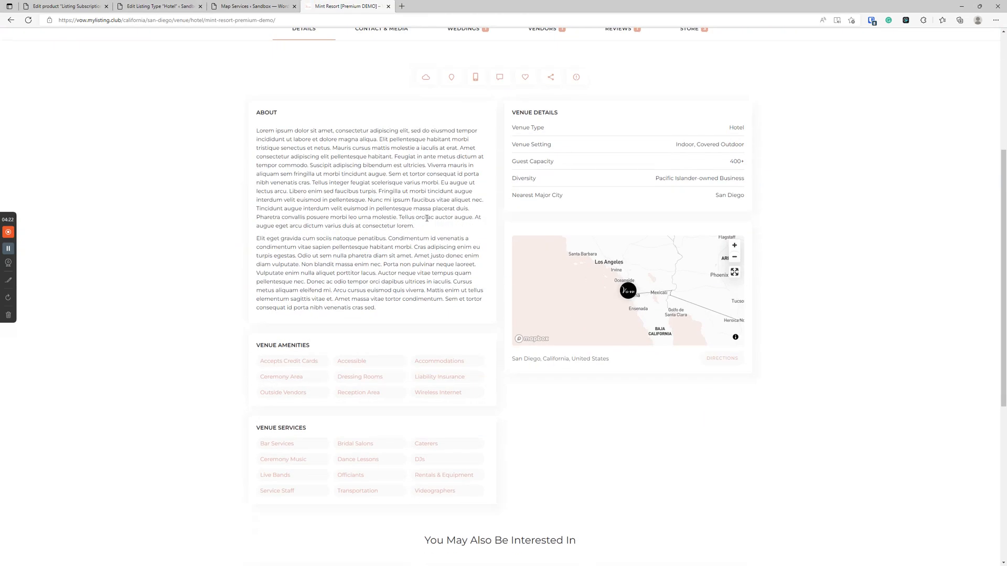
scroll(505, 291, "down", 3)
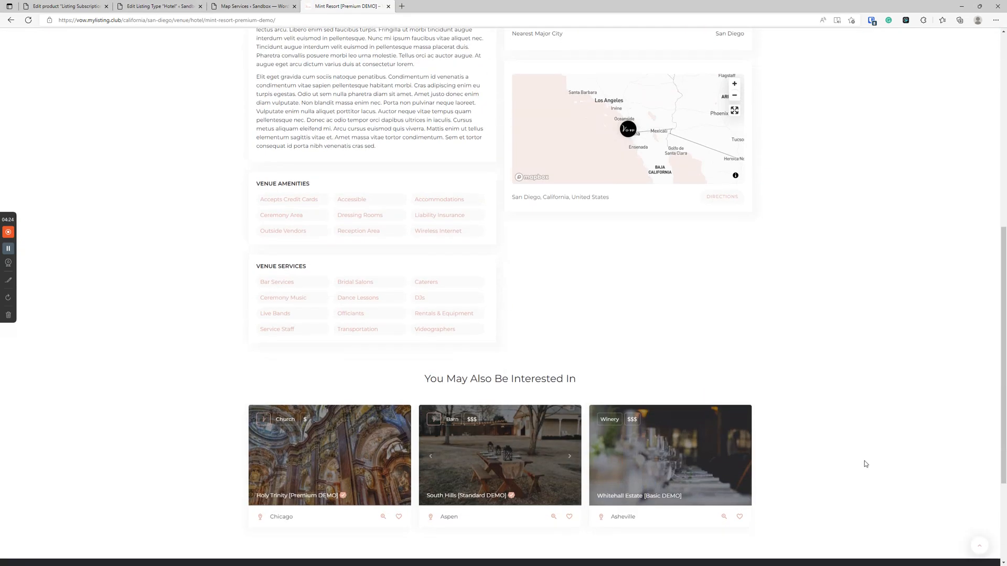
scroll(866, 464, "down", 3)
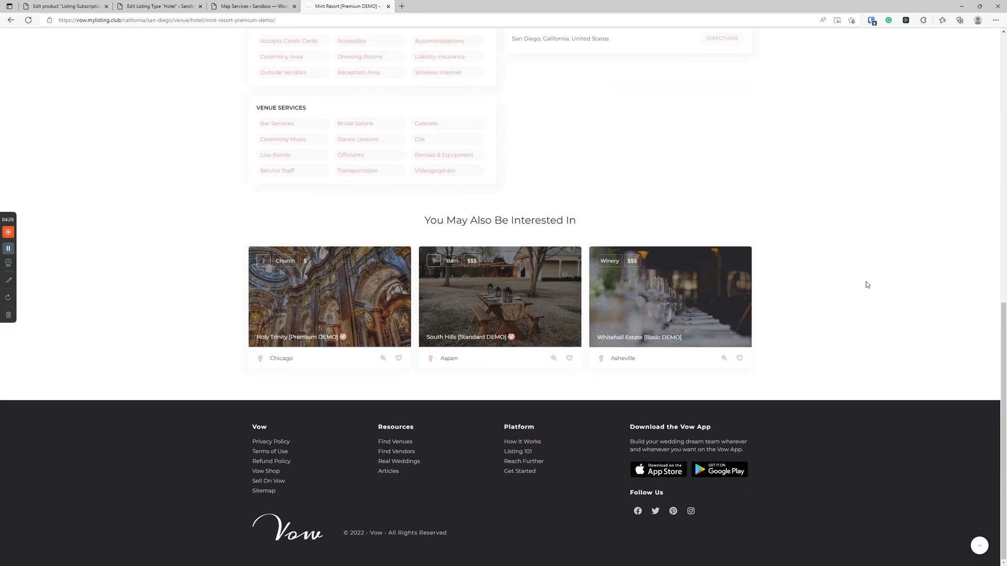
scroll(539, 315, "up", 3)
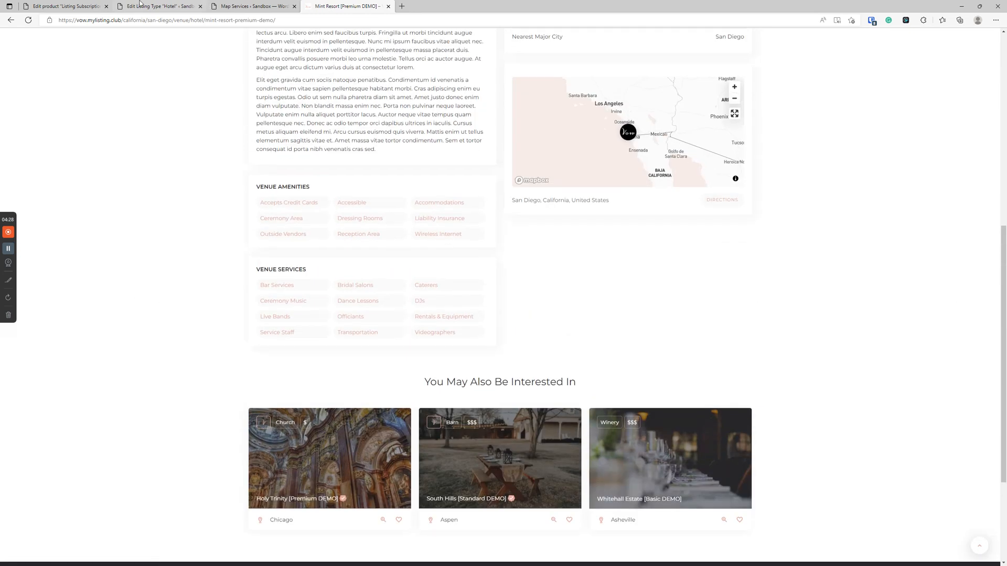
- Return to the Hotel listing type and open the Similar Listings settings of its single page
left_click(157, 6)
scroll(211, 175, "up", 6)
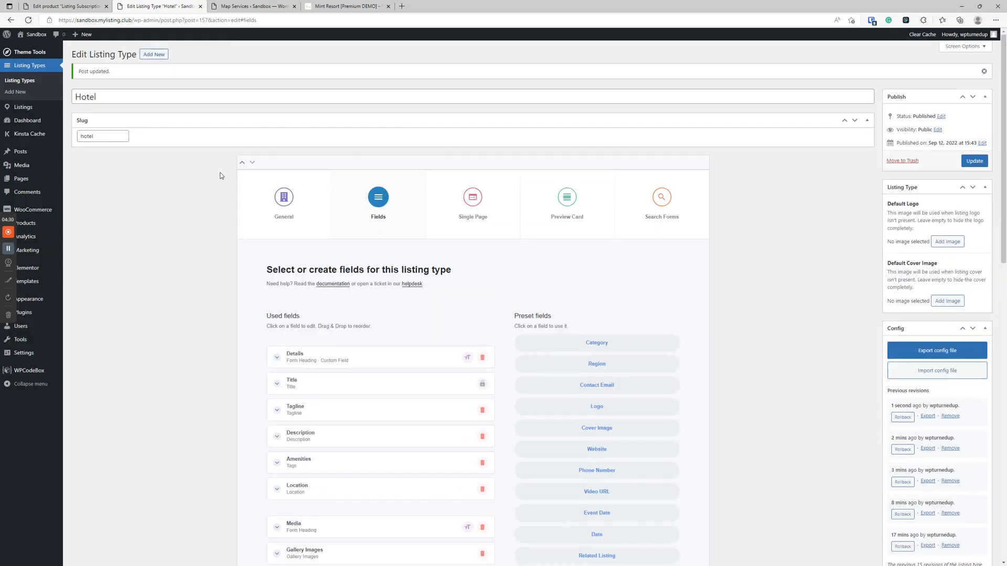
left_click(456, 206)
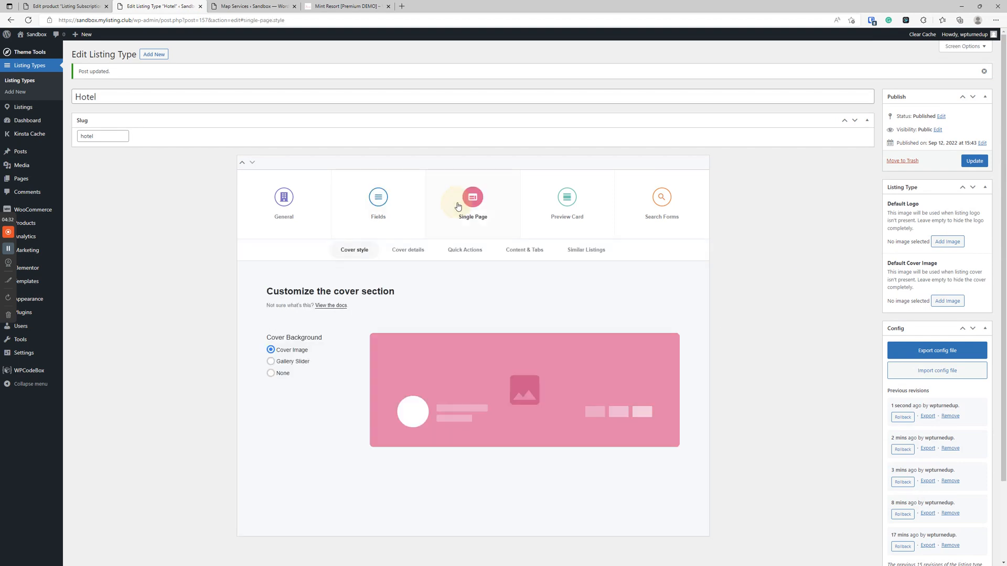
left_click(593, 251)
scroll(593, 253, "down", 2)
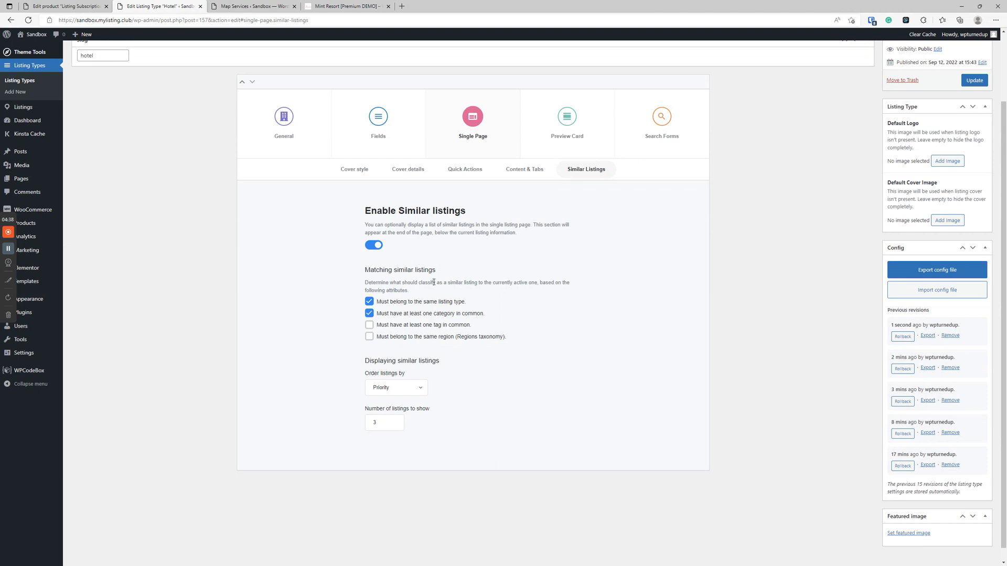
- Check the similar listings switch and ordering options, leaving the feature enabled, and update the Hotel listing type
left_click(380, 246)
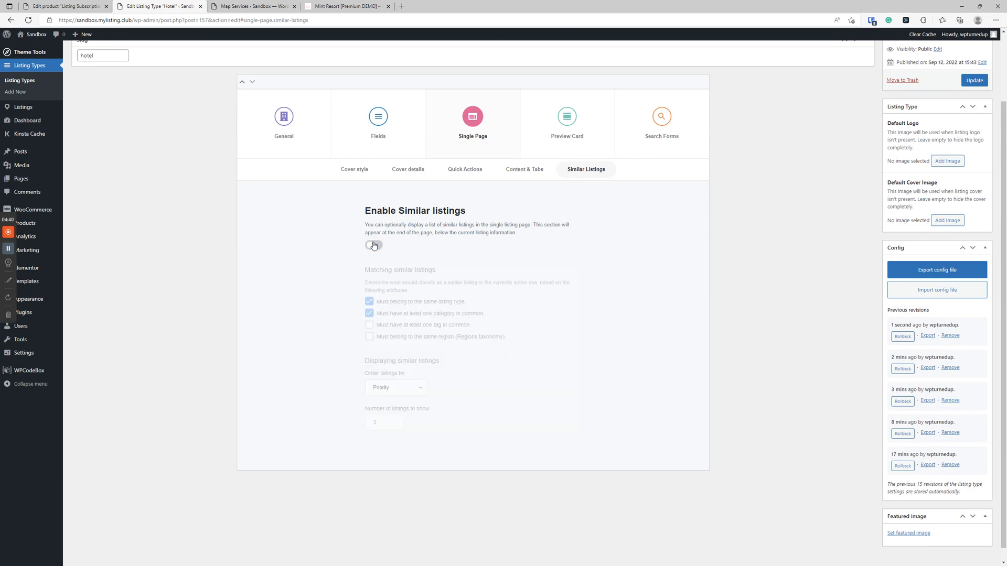
left_click(374, 246)
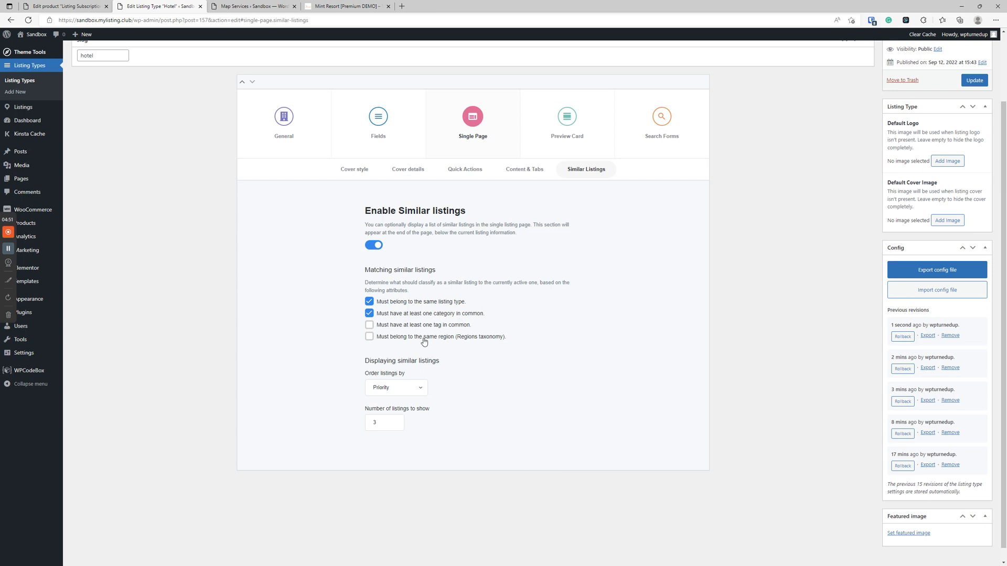
left_click(400, 388)
left_click(400, 389)
left_click(973, 81)
- Examine the Contact Information block in the Contact & Media section of the Mint Resort demo listing
left_click(332, 6)
scroll(326, 332, "up", 15)
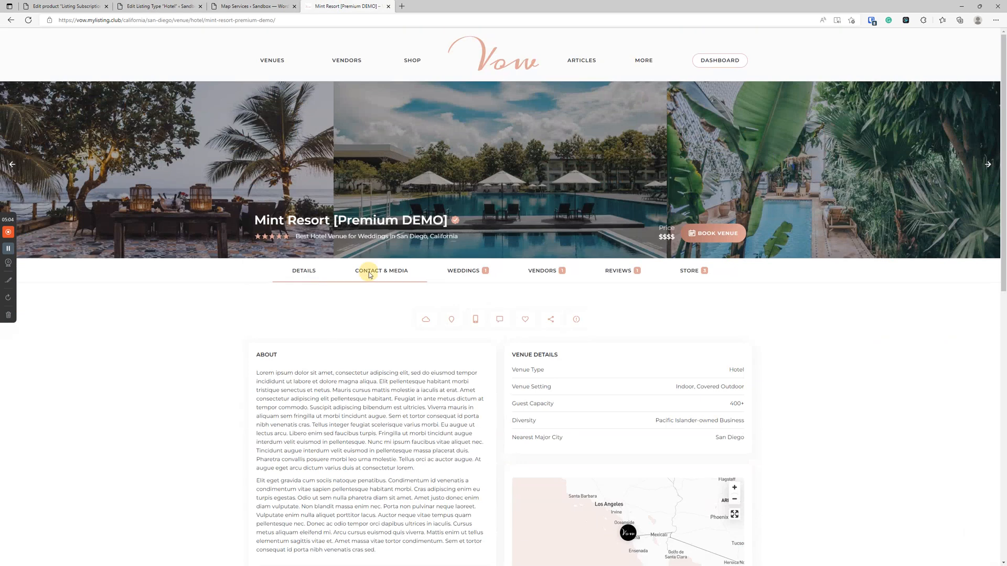
left_click(369, 275)
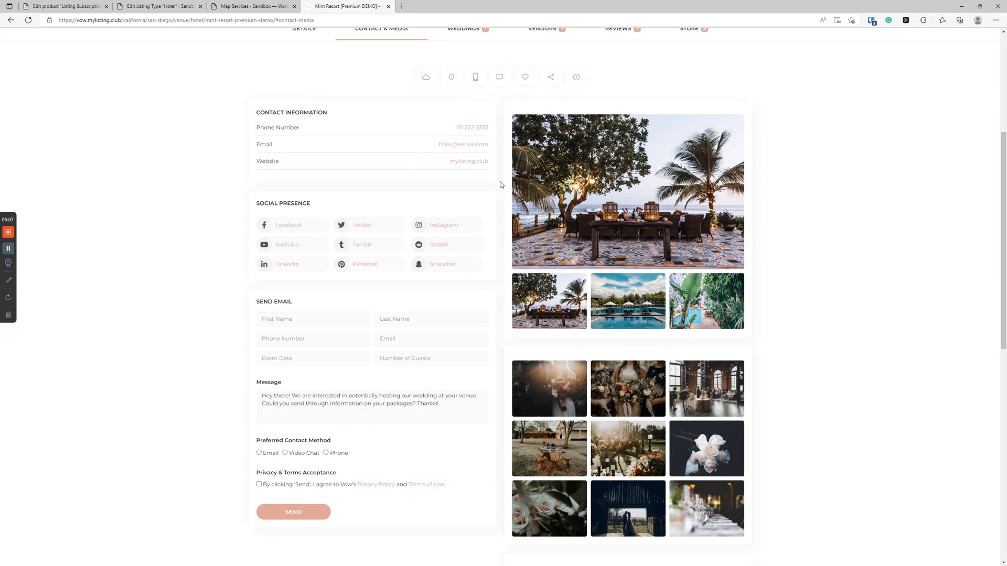
left_click_drag(299, 164, 231, 110)
left_click(157, 179)
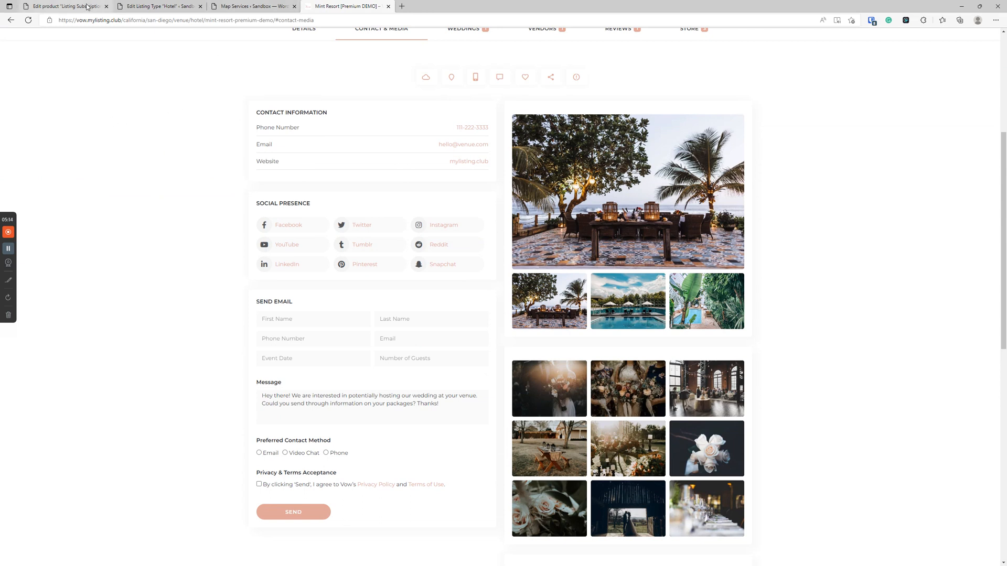
- Open the Contact & Media tab for editing in the Content & Tabs settings of the Hotel single page
left_click(157, 5)
left_click(468, 204)
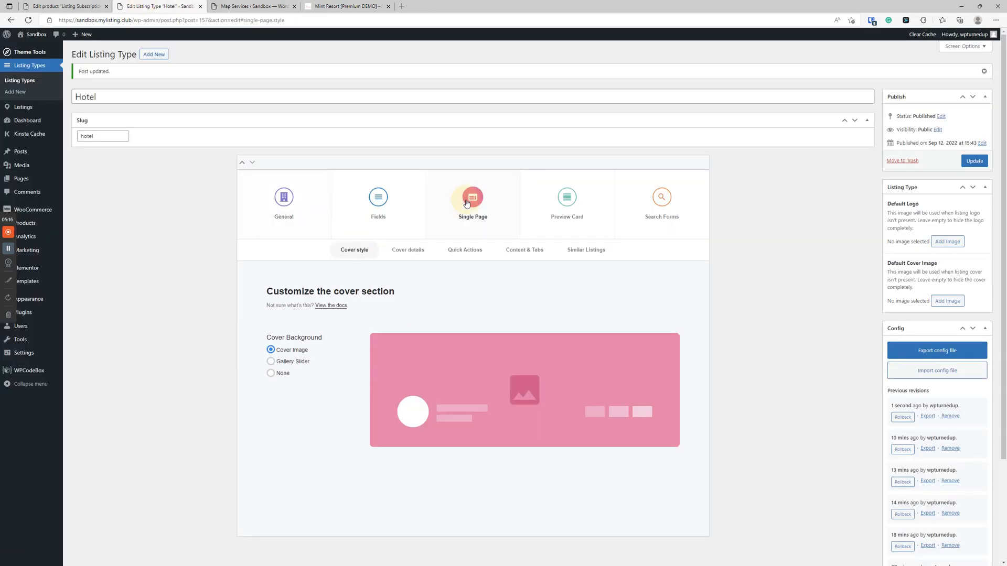
left_click(522, 250)
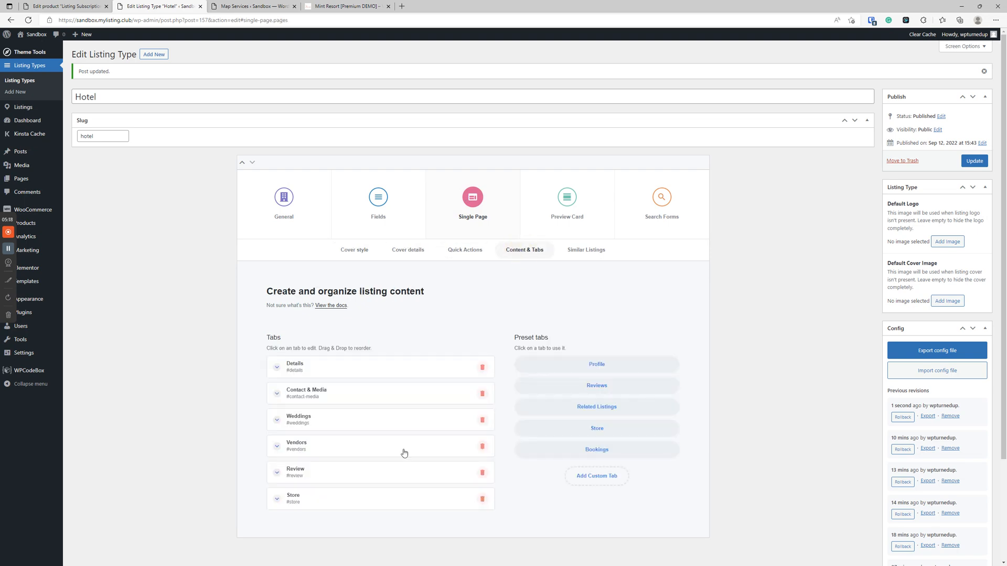
left_click(323, 398)
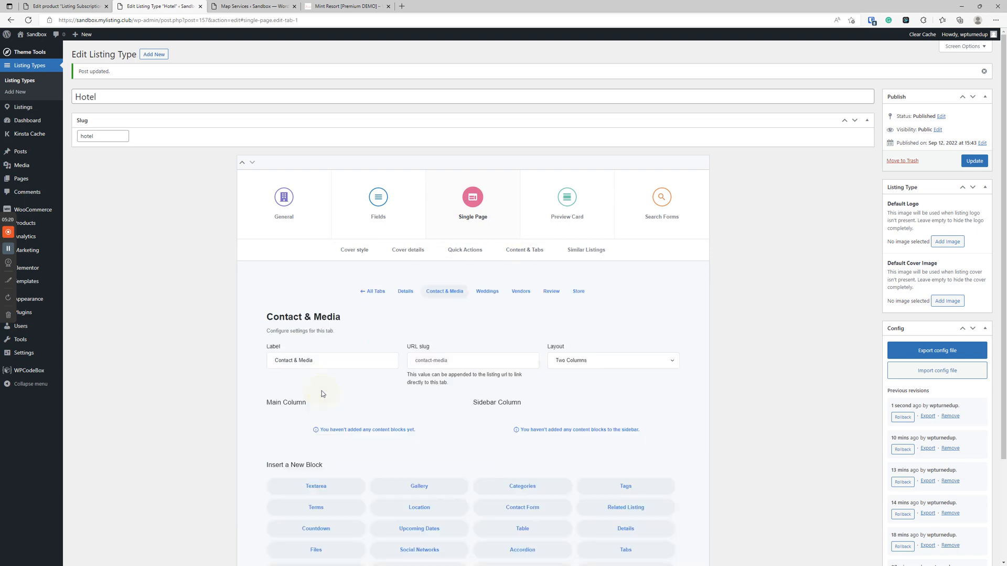
- Add a Table block to the main column of the Contact & Media tab and label it "Contact Information"
scroll(322, 392, "down", 3)
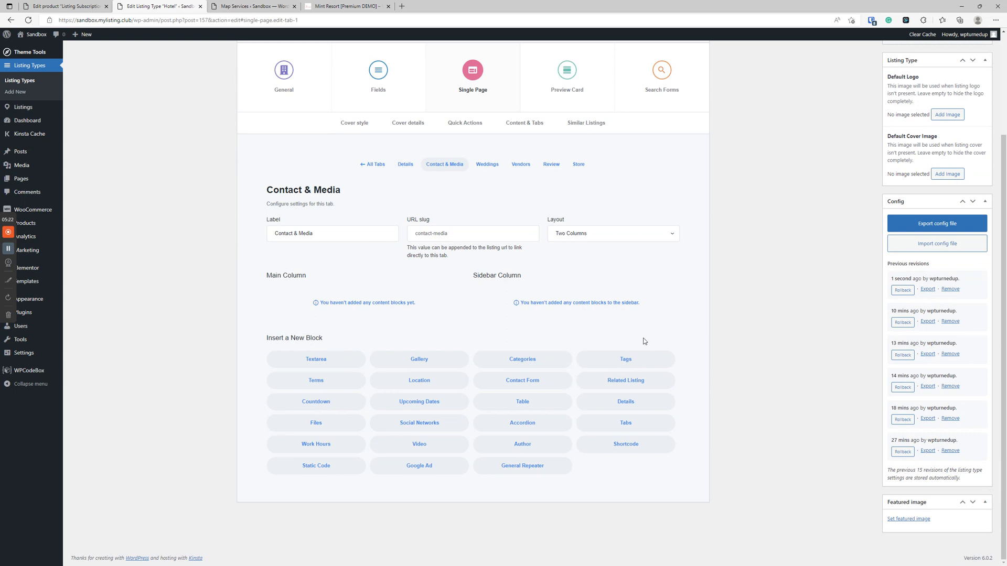
left_click(544, 406)
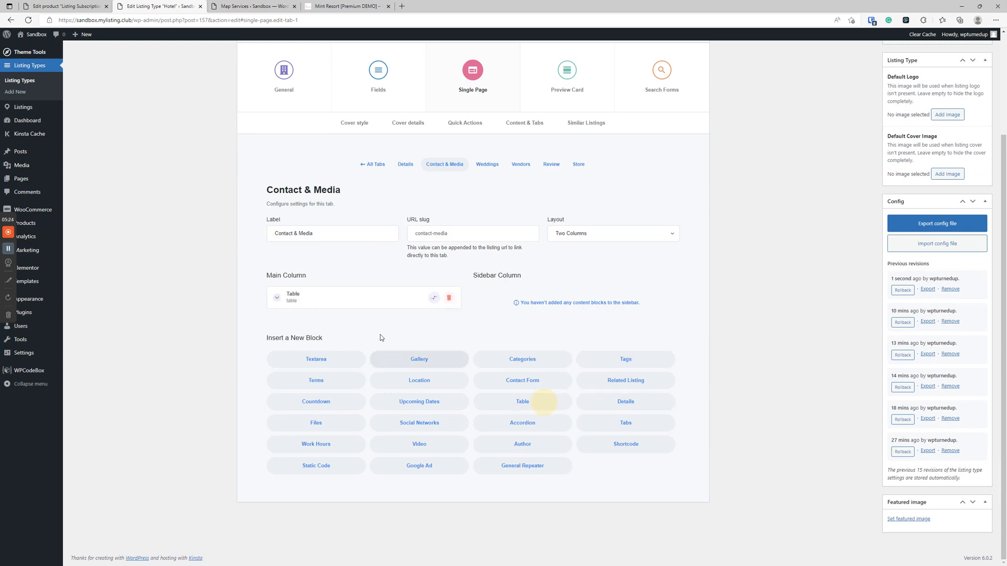
left_click(353, 297)
left_click_drag(336, 329, 165, 333)
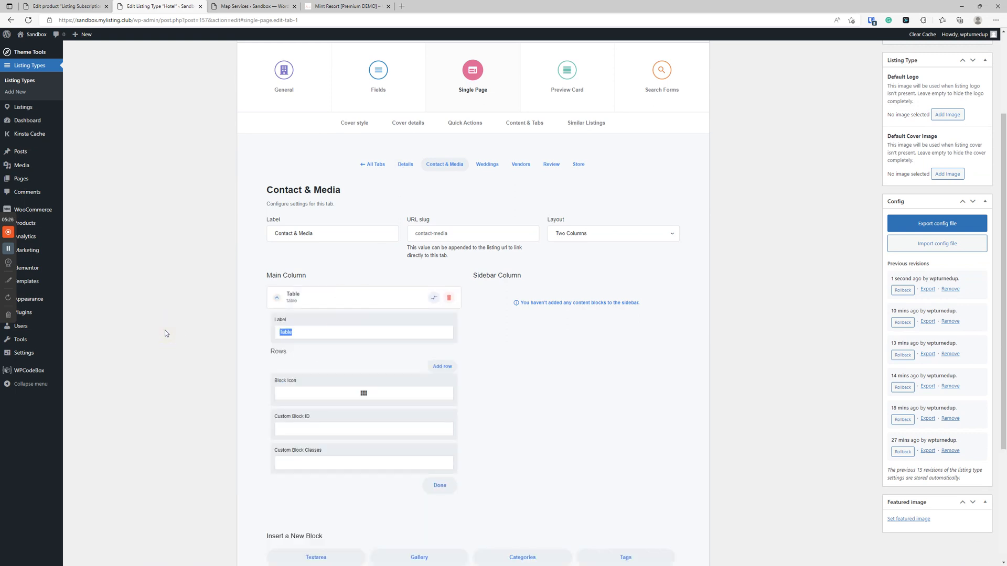
type("Contact Information")
- Add a row to the Contact Information table and label it "Phone Number"
left_click(443, 366)
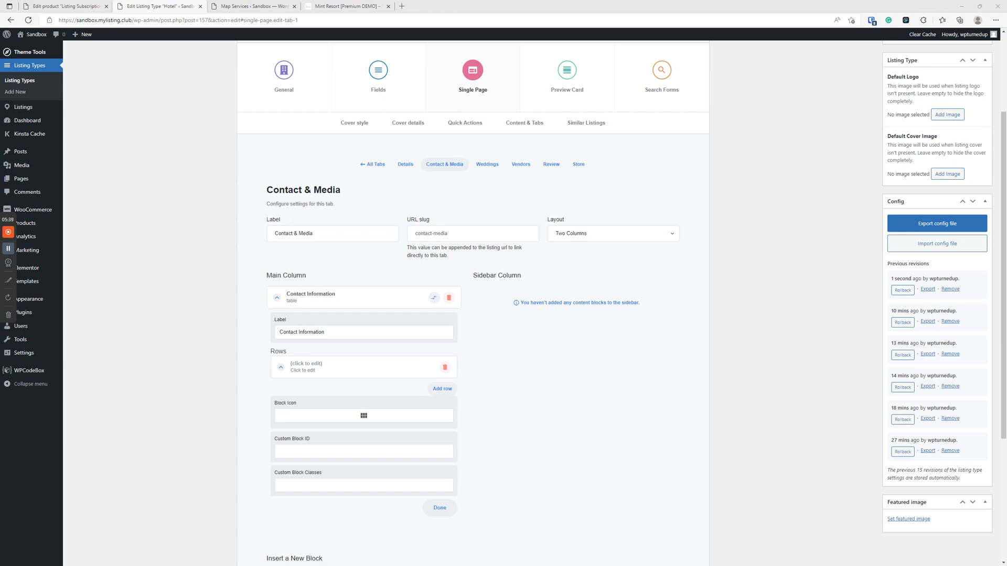
left_click(342, 374)
left_click(343, 403)
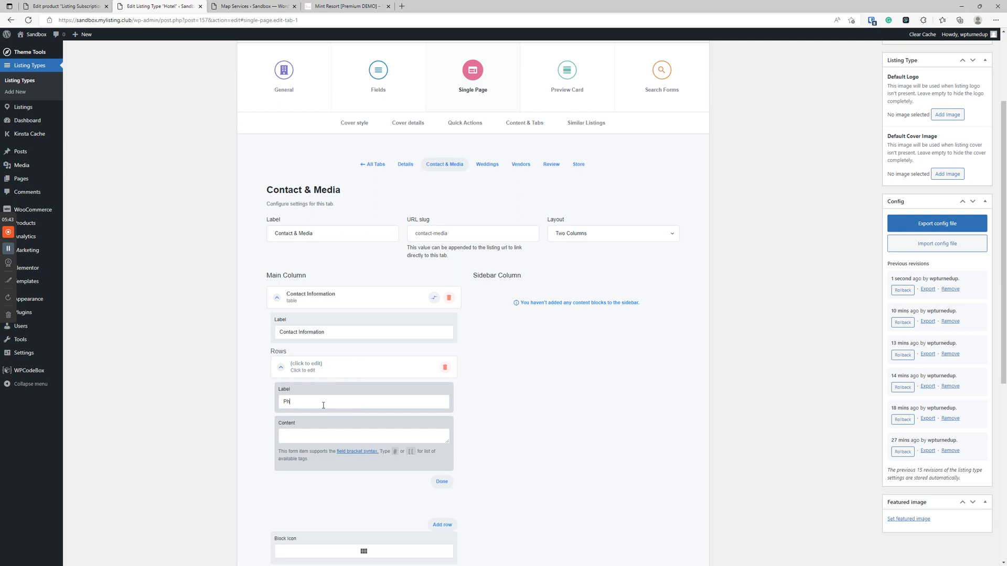
type("Phone numb")
key("BackSpace")
key("BackSpace")
key("BackSpace")
key("BackSpace")
type("Number")
- Create a custom Form Heading field in the listing type's fields and place it between Location and Media
scroll(433, 403, "up", 3)
scroll(426, 407, "down", 5)
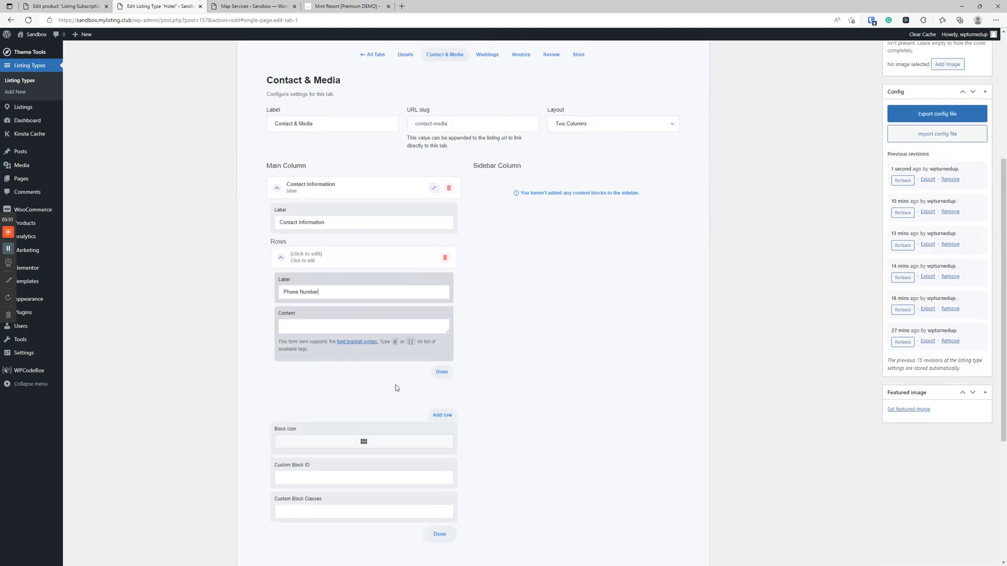
scroll(379, 265, "up", 5)
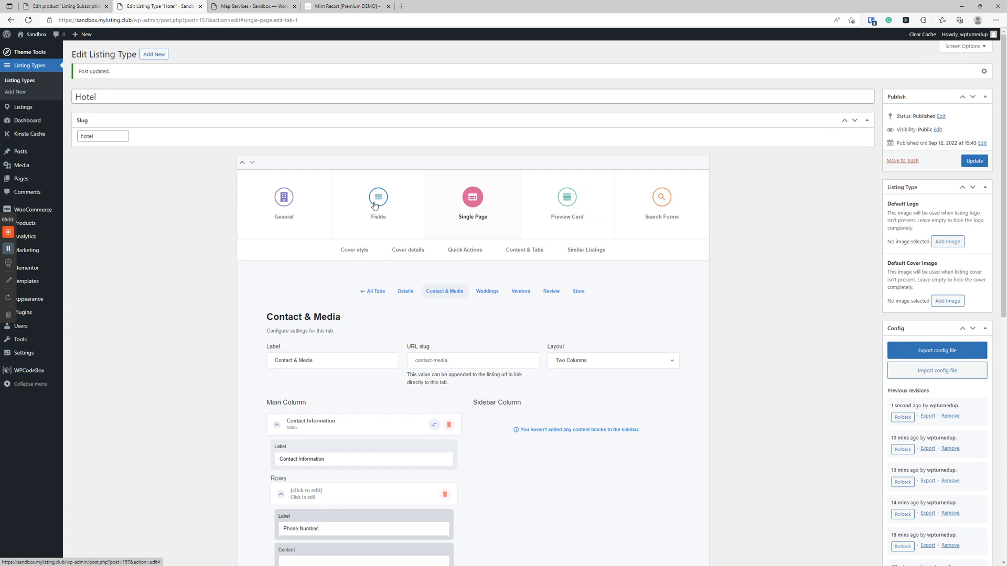
left_click(377, 205)
scroll(380, 226, "down", 2)
scroll(375, 262, "down", 5)
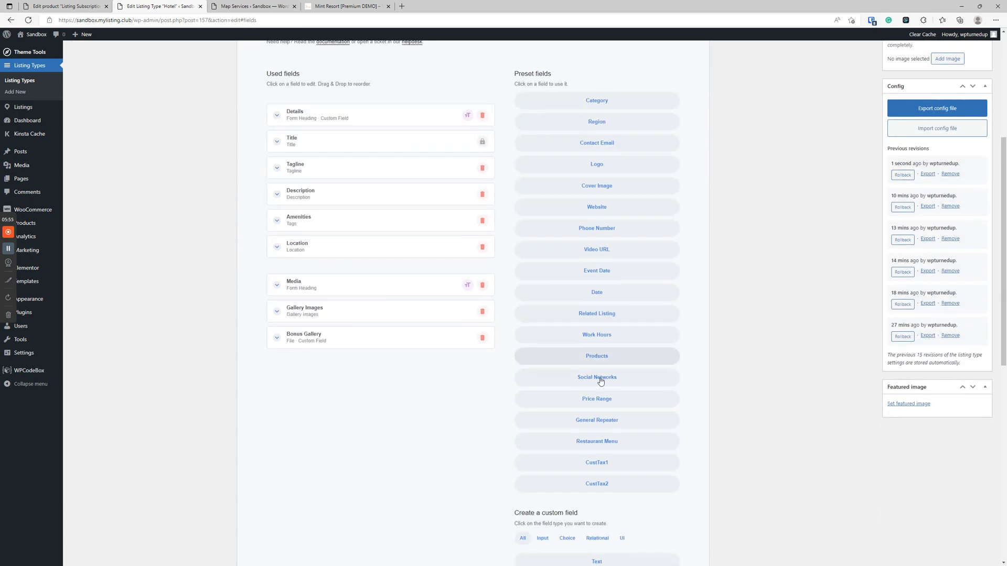
scroll(603, 398, "down", 4)
scroll(611, 422, "down", 5)
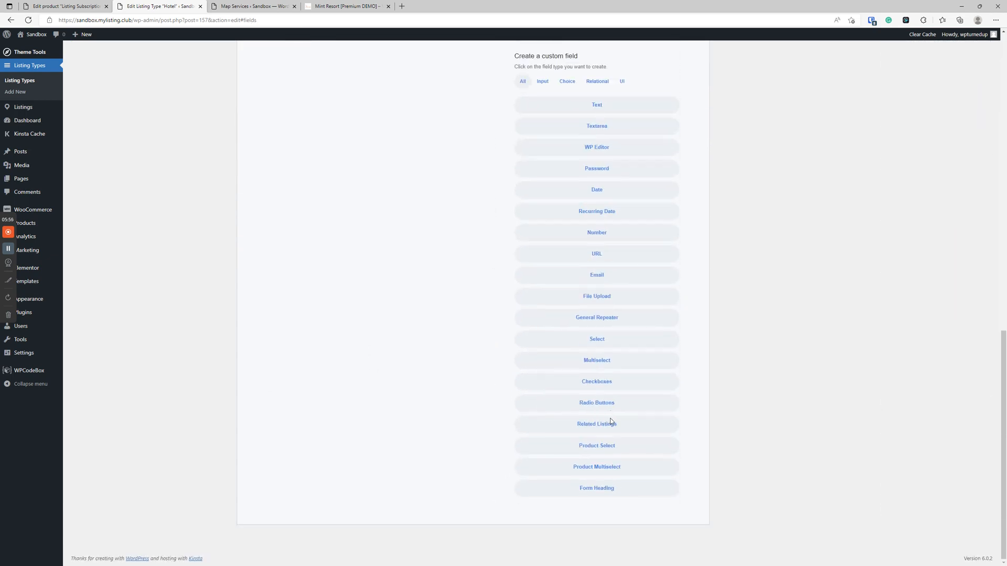
left_click(603, 493)
scroll(371, 284, "up", 11)
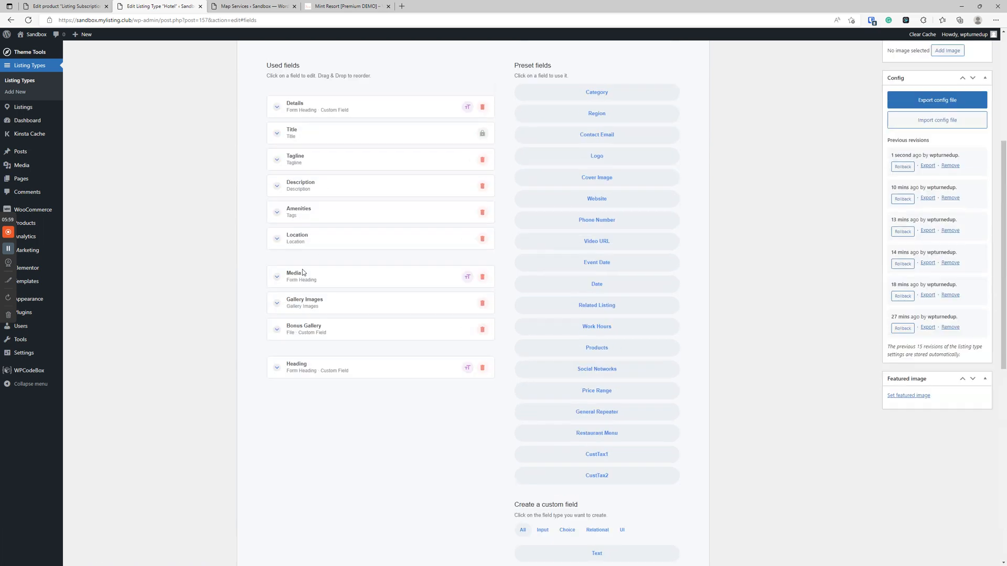
left_click_drag(322, 409, 322, 312)
- Label the new form heading "Contact Information"
left_click(323, 312)
double_click(337, 349)
type("Contact")
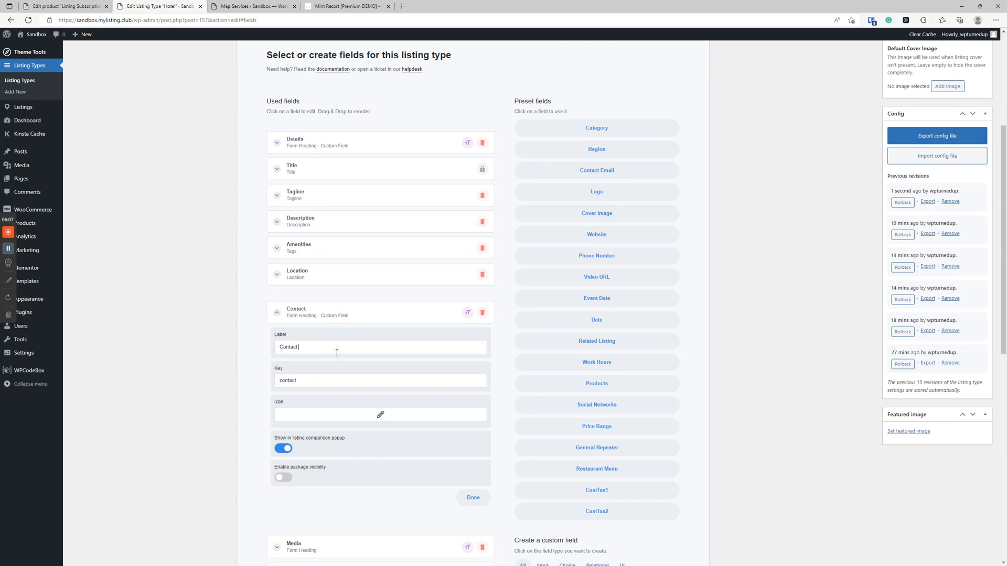
type(" Information")
- Give the Contact Information heading a mobile phone icon from the material icons, found by searching "phon", and collapse the field
left_click(379, 414)
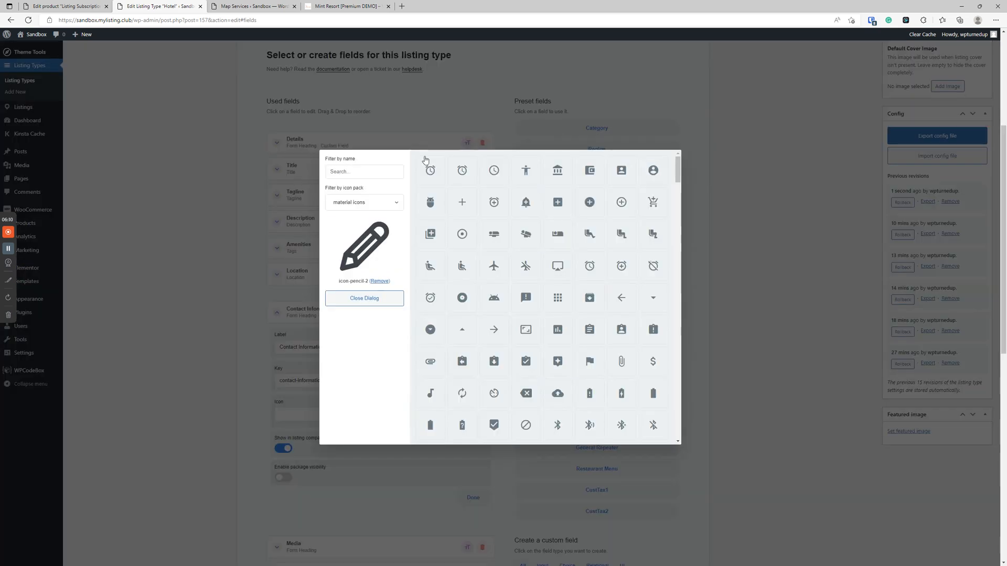
left_click(380, 169)
type("phon")
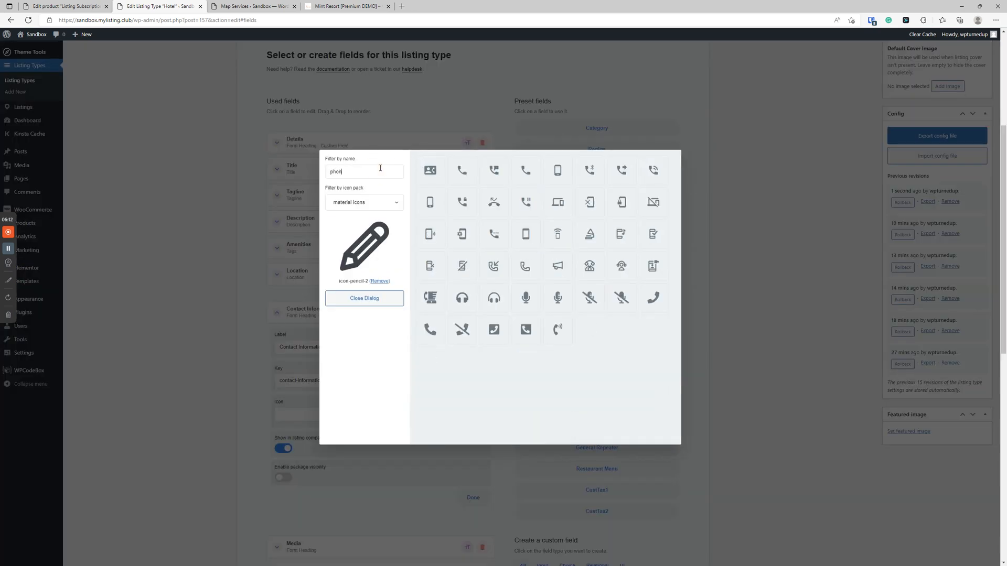
left_click(430, 202)
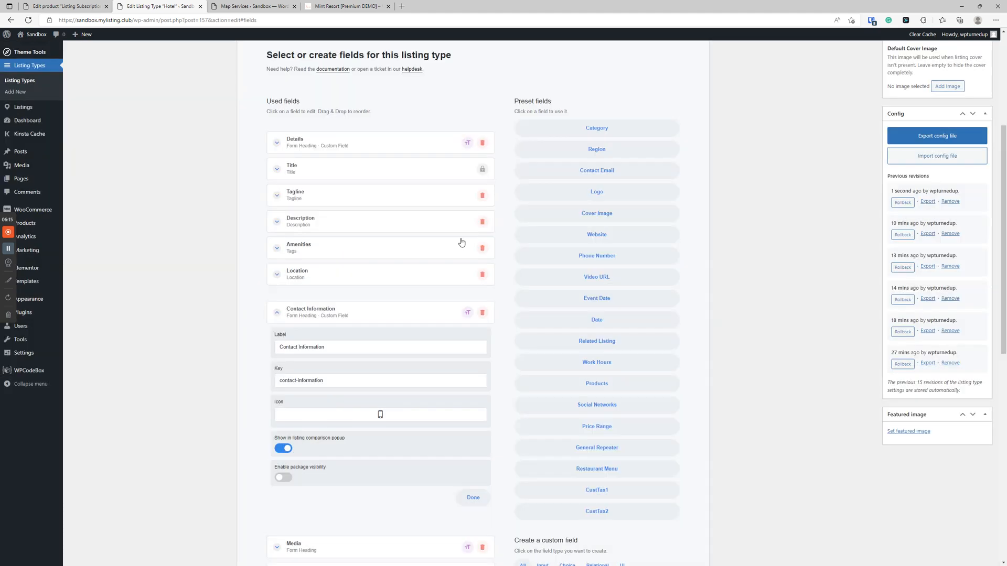
left_click(344, 317)
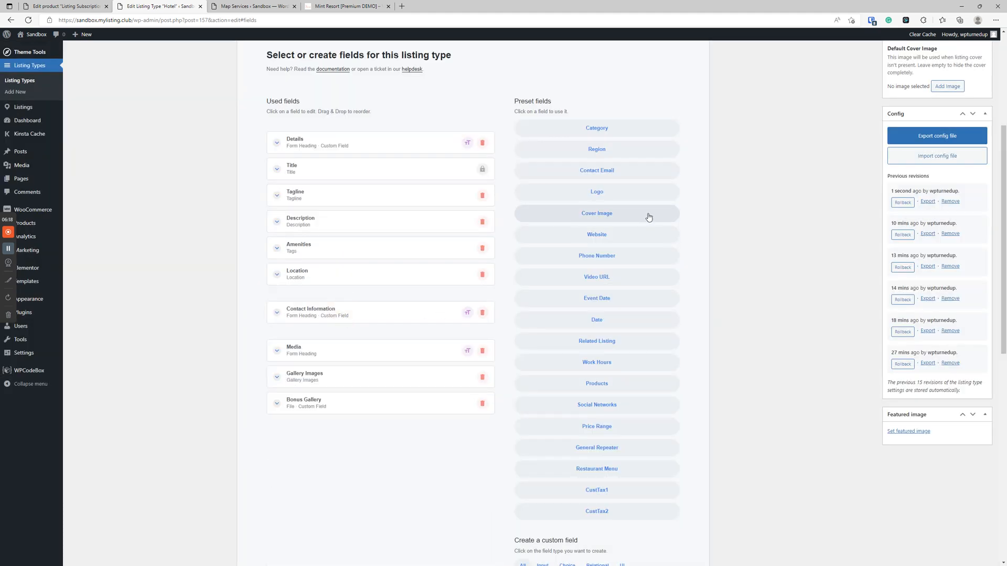
- Add the preset Phone Number and Website fields beneath the Contact Information heading, with Phone Number first
left_click(635, 255)
left_click_drag(322, 430, 324, 339)
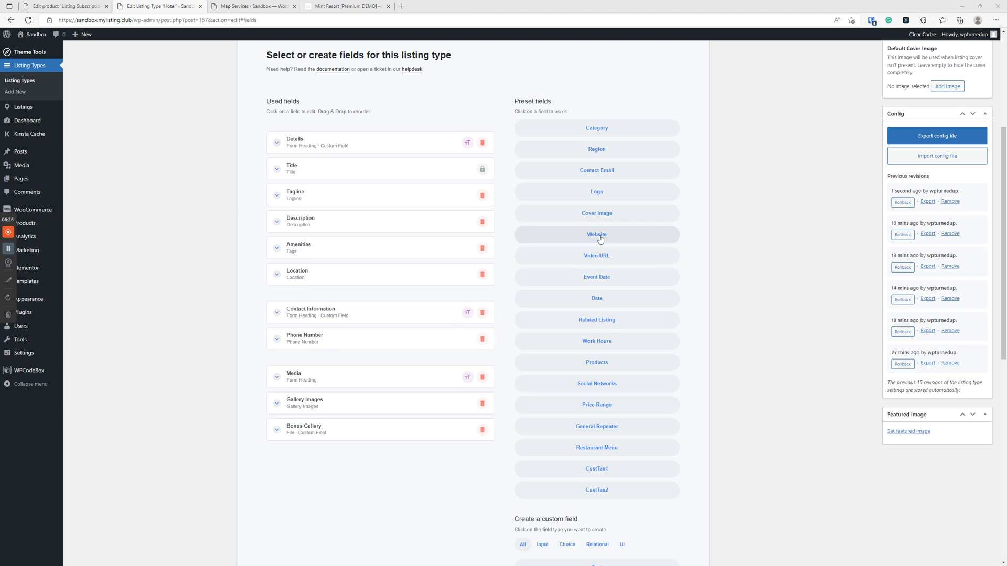
left_click_drag(600, 239, 325, 369)
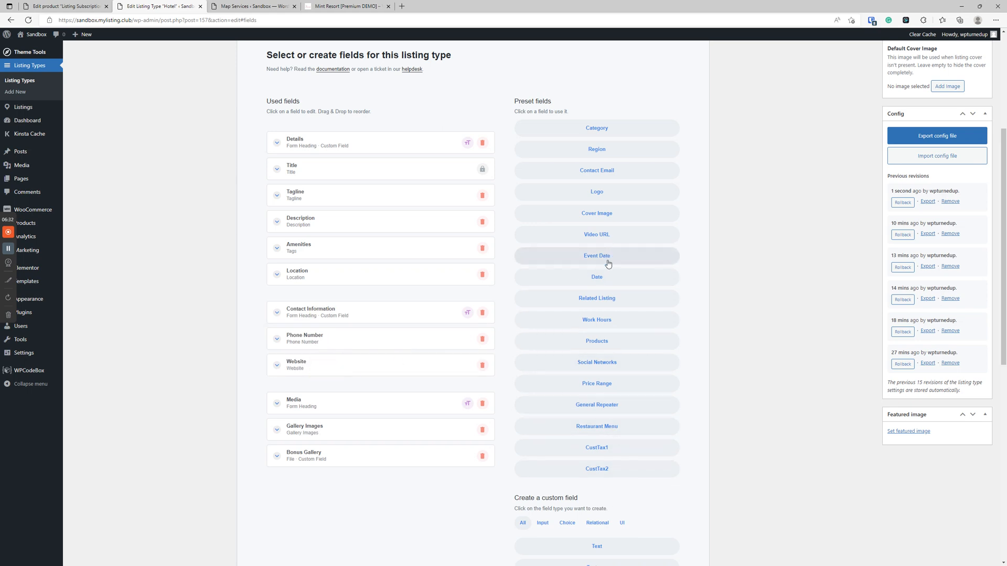
- Add the preset Contact Email field and place it between Phone Number and Website
left_click_drag(604, 171, 525, 214)
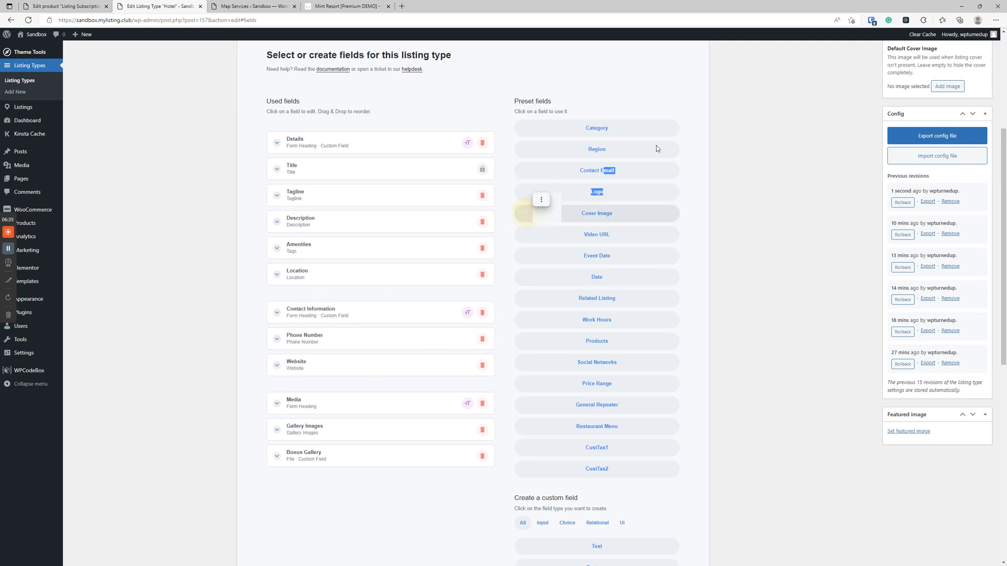
left_click(618, 172)
left_click_drag(363, 481, 352, 366)
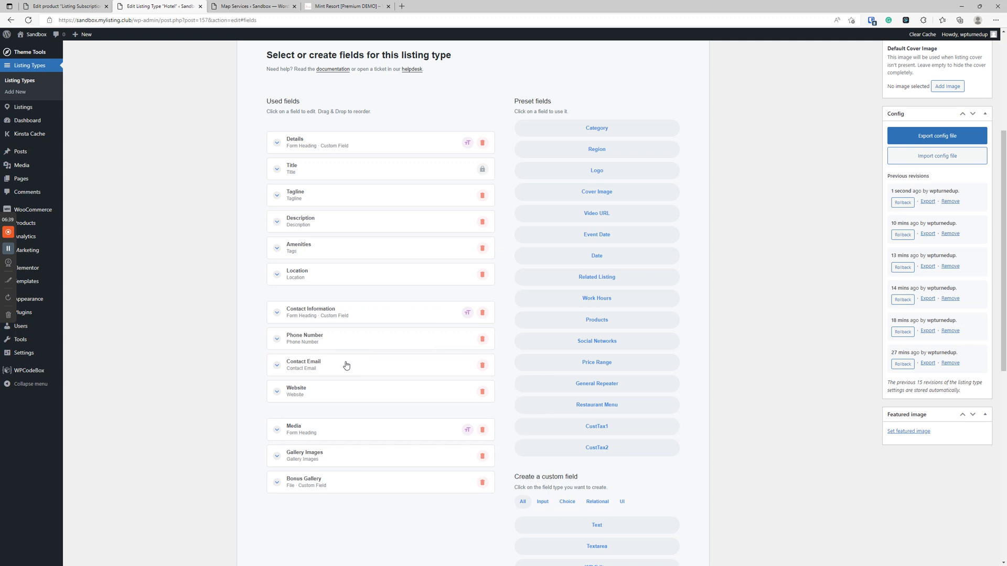
- Give the Phone Number field a sample phone number as placeholder and a description about click-to-call functionality and SEO consistency
scroll(335, 240, "up", 5)
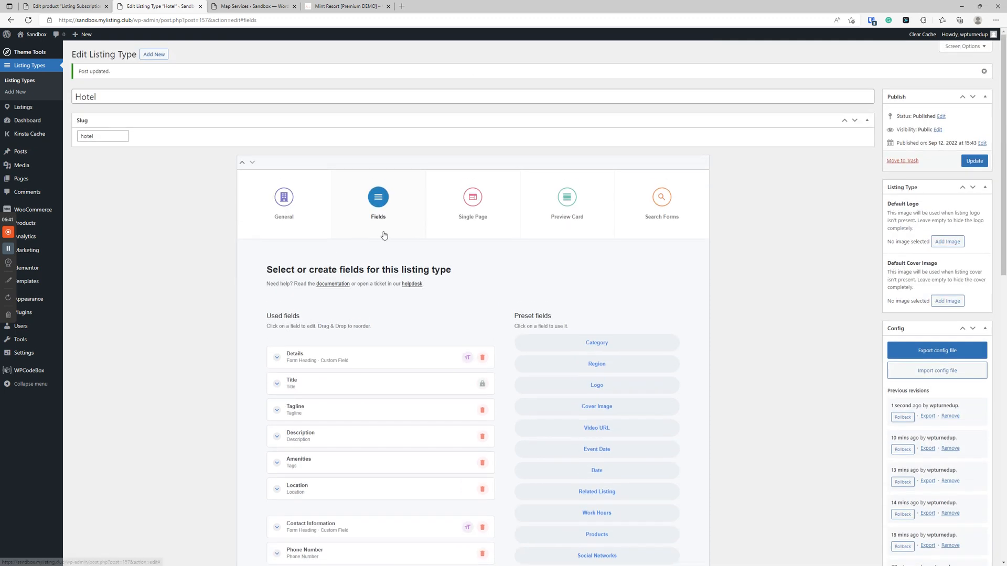
scroll(383, 235, "down", 6)
scroll(384, 237, "up", 1)
scroll(337, 366, "up", 5)
scroll(508, 365, "down", 6)
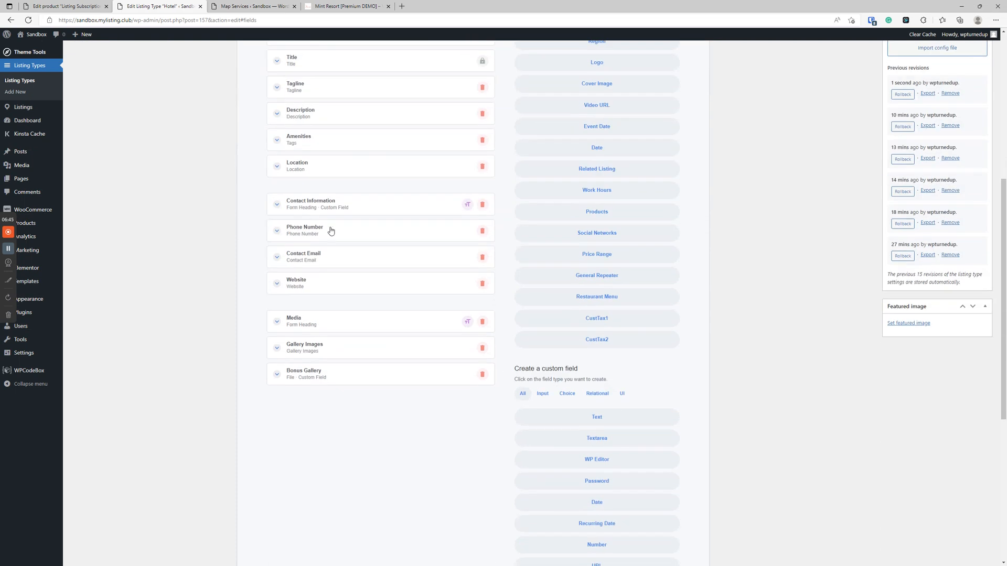
left_click(331, 231)
scroll(331, 231, "down", 2)
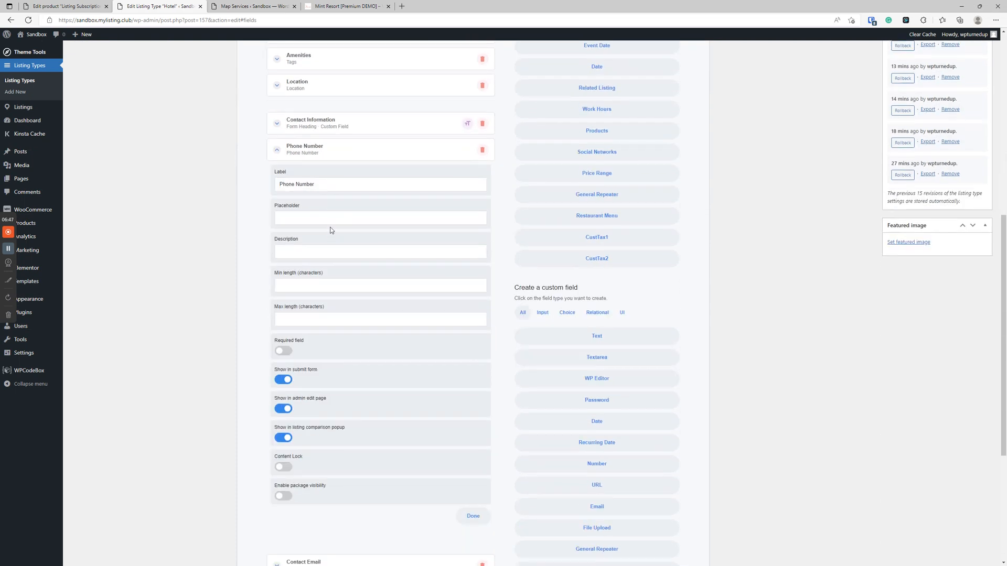
scroll(330, 230, "down", 2)
scroll(330, 230, "up", 2)
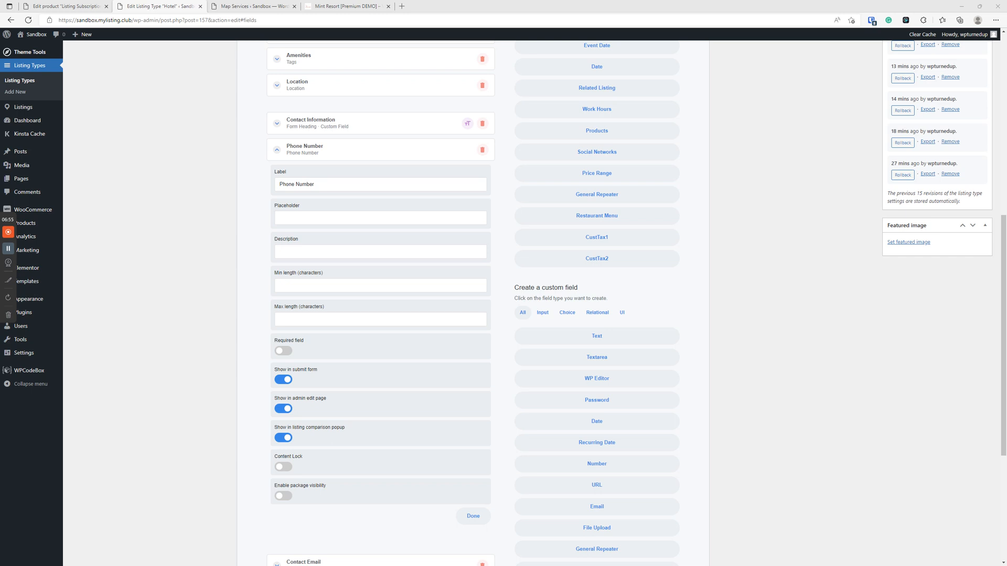
left_click(279, 217)
key("ctrl+v")
left_click(294, 252)
key("ctrl+v")
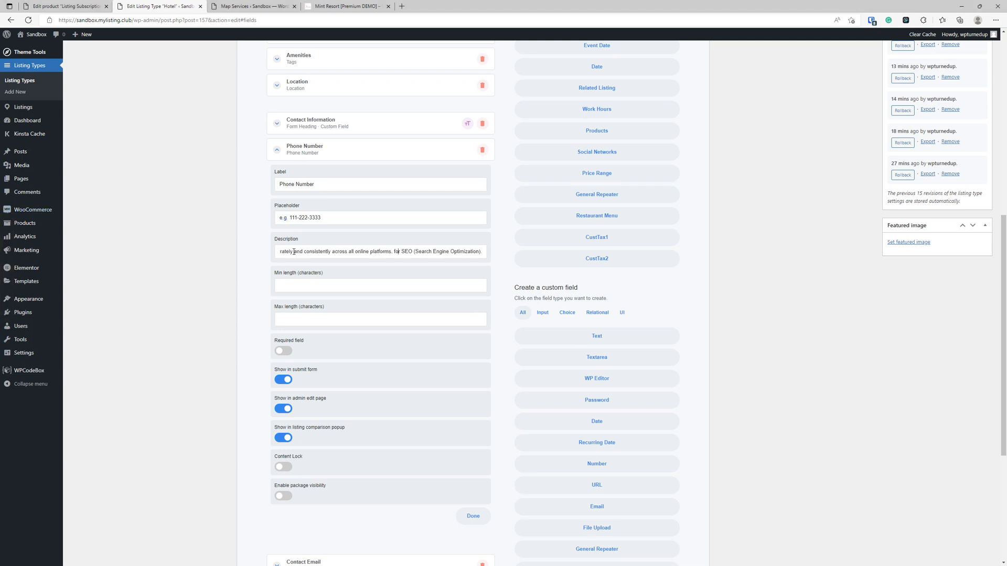
- Review the description text of the Phone Number field from its end back to its beginning
key("Left")
key("Left")
key("Left")
key("Left")
key("Left")
key("Left")
key("Left")
key("Left")
key("Left")
key("Left")
key("Left")
key("Left")
key("Left")
key("Left")
key("Left")
key("Left")
key("Left")
key("Left")
key("Left")
key("Left")
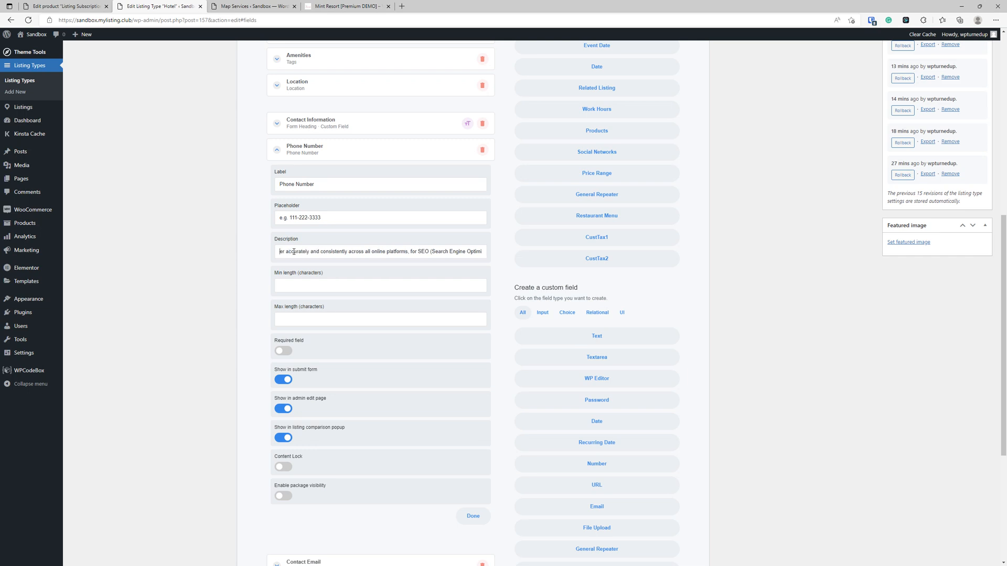
left_click_drag(292, 252, 254, 251)
left_click(362, 251)
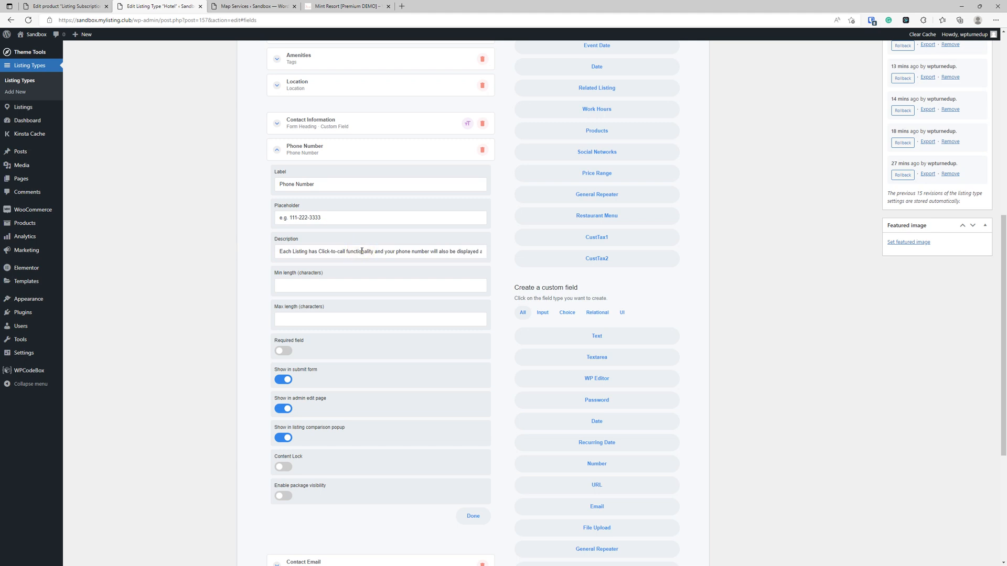
left_click(362, 251)
left_click(327, 253)
- Turn off "Show in listing comparison popup" for the Phone Number field
scroll(274, 278, "down", 3)
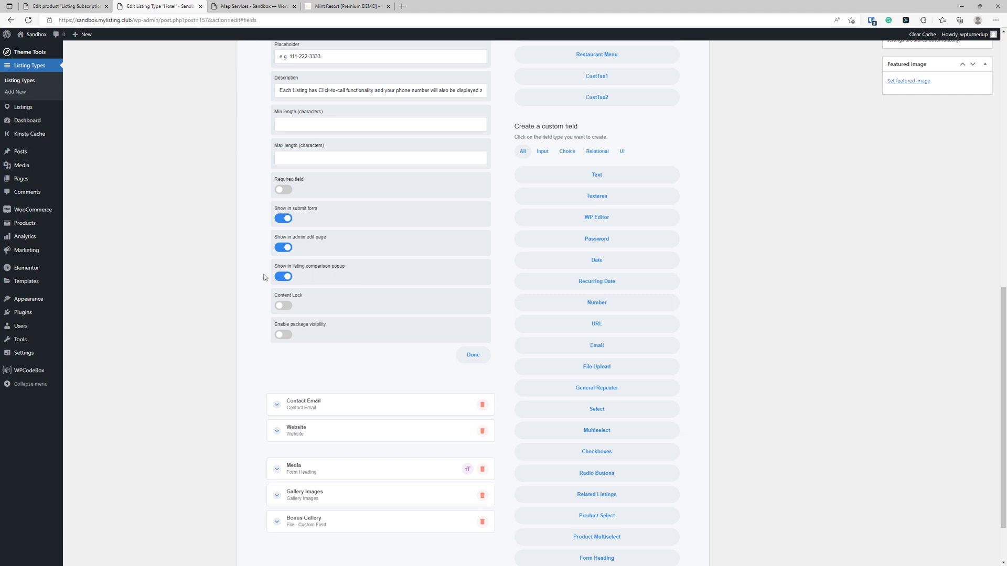
left_click(284, 278)
scroll(293, 279, "up", 4)
scroll(315, 278, "down", 4)
scroll(337, 277, "down", 2)
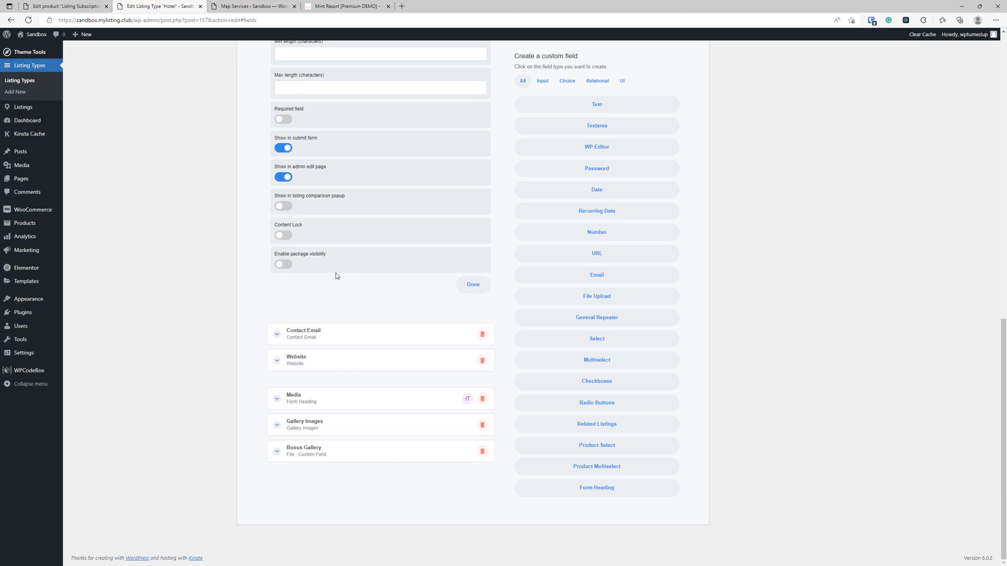
- Try the Content Lock and package visibility switches of the Phone Number field, leaving both off
scroll(341, 279, "up", 2)
scroll(344, 281, "up", 2)
scroll(344, 279, "down", 2)
left_click(283, 316)
left_click(284, 316)
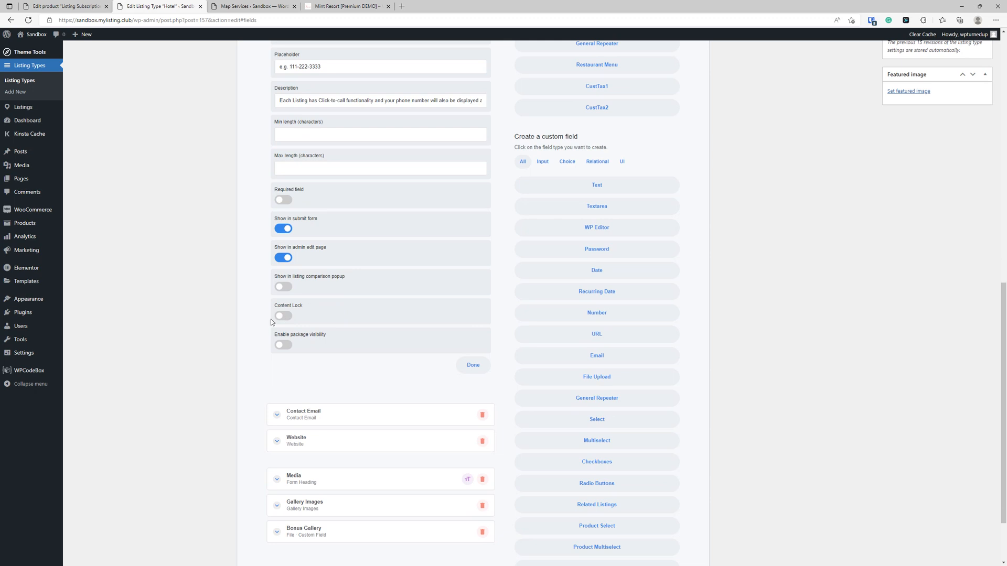
left_click(283, 345)
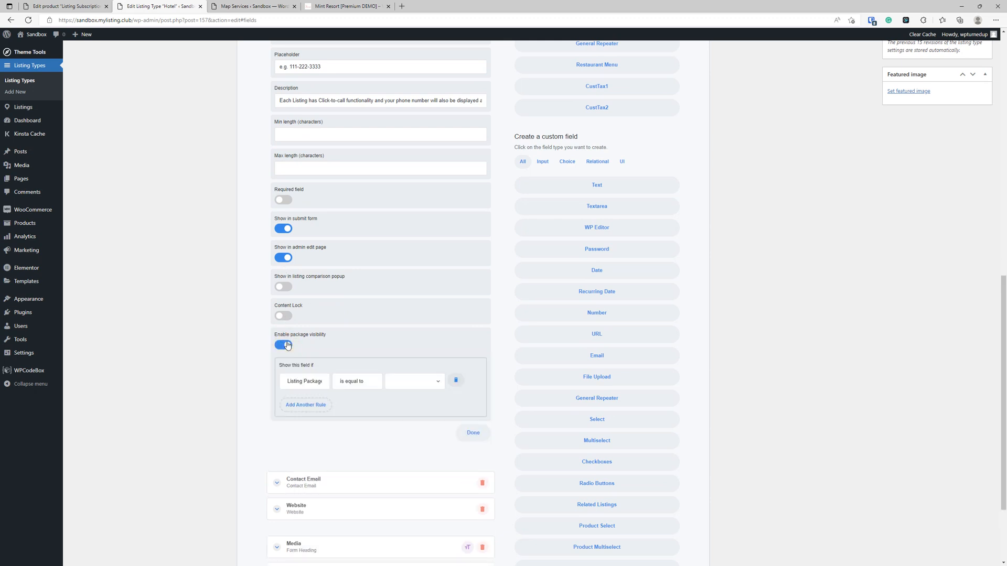
left_click(284, 345)
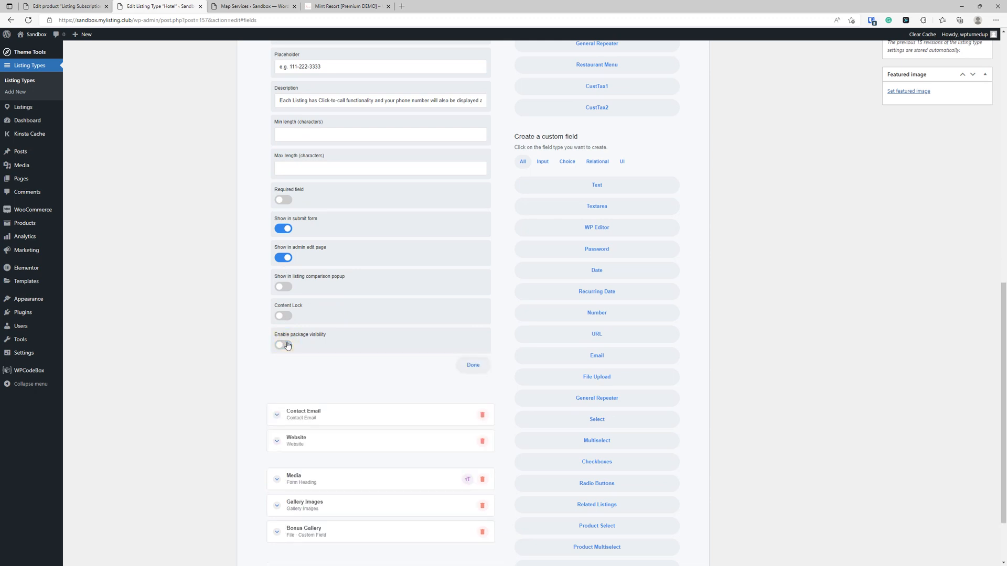
- Give the Contact Email field a sample e-mail address as placeholder and a description saying when a different address is required
scroll(360, 310, "up", 2)
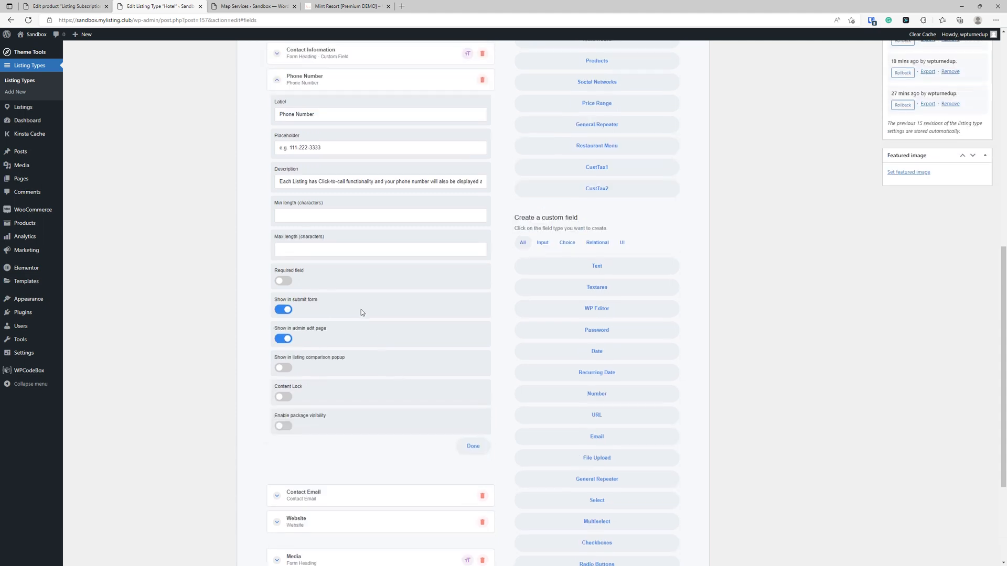
left_click(359, 73)
left_click(359, 108)
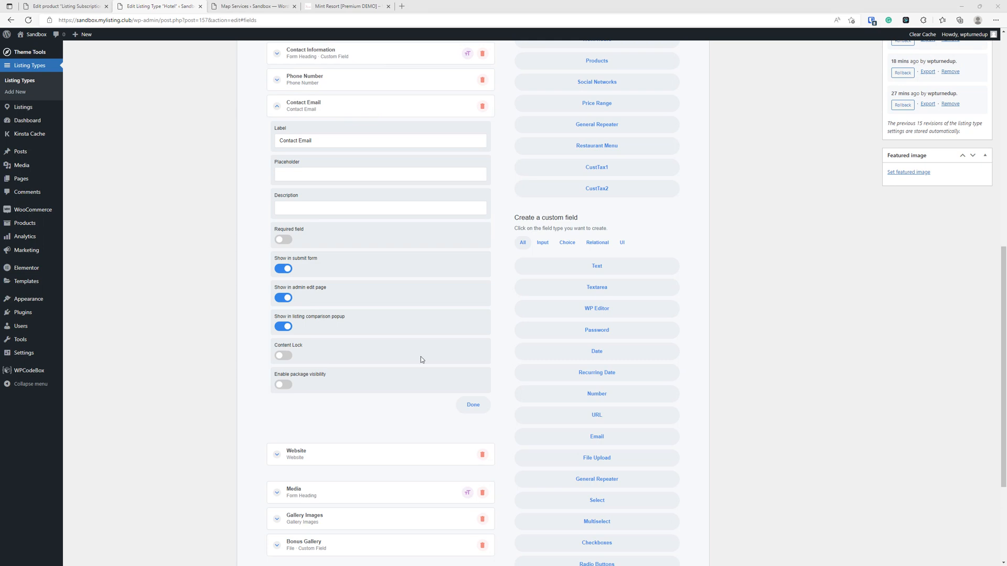
left_click(366, 173)
key("ctrl+v")
left_click(332, 209)
key("ctrl+v")
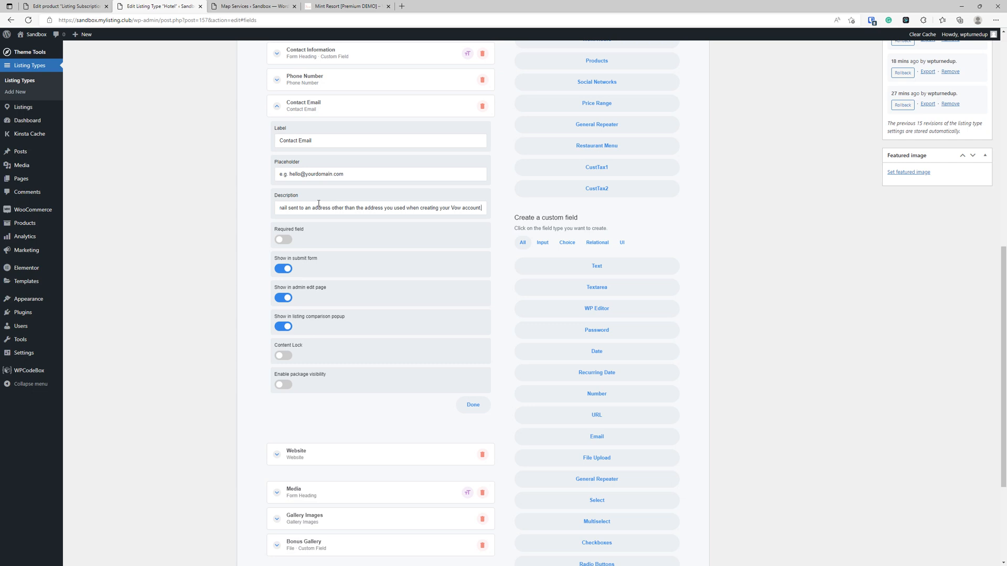
- Turn off "Show in listing comparison popup" for the Contact Email field, leaving Required field and Content Lock off
left_click(385, 175)
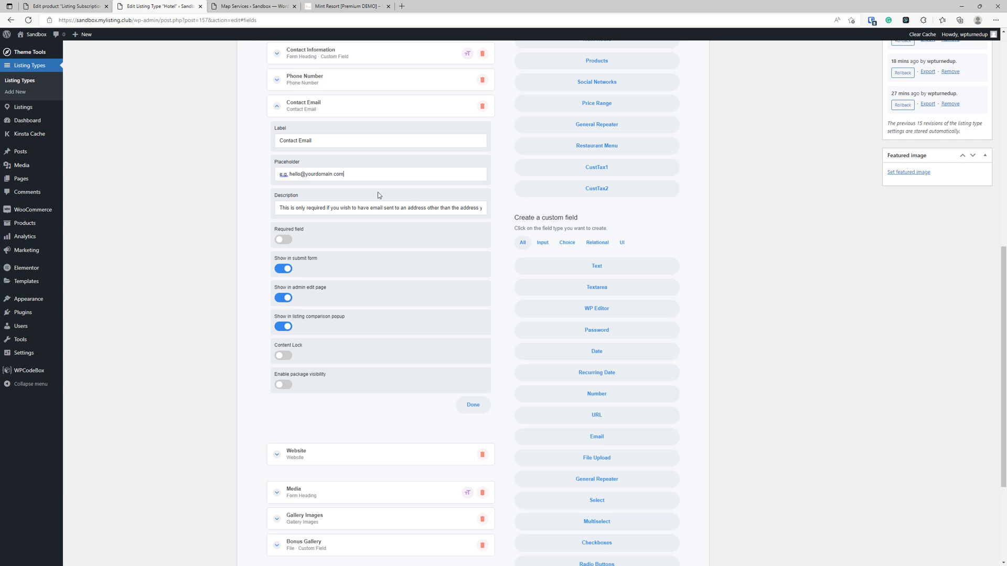
left_click(288, 244)
left_click(281, 329)
left_click(286, 357)
left_click(287, 358)
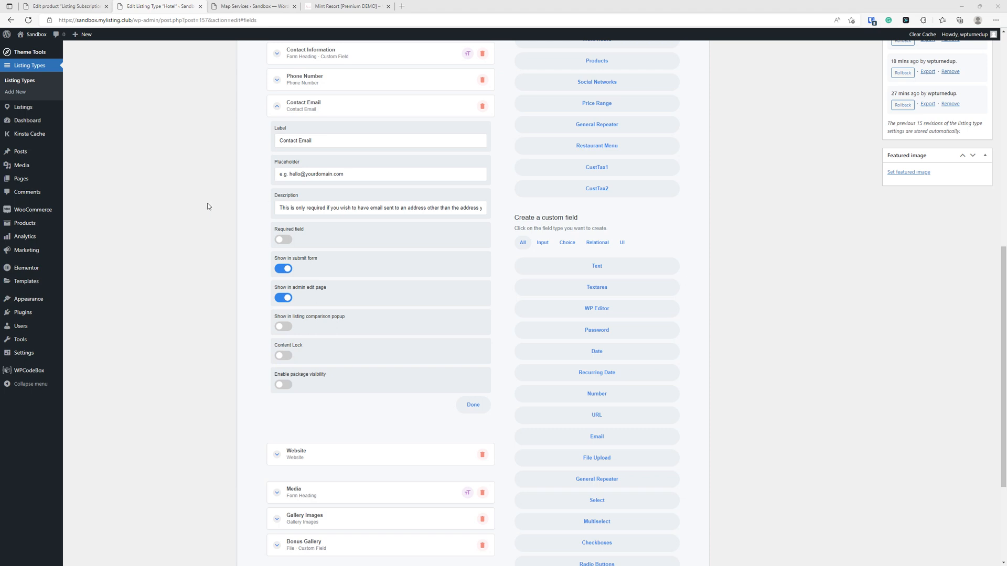
- Remove the preset Website field from the Hotel listing type's fields and confirm the deletion
left_click(329, 105)
left_click(334, 128)
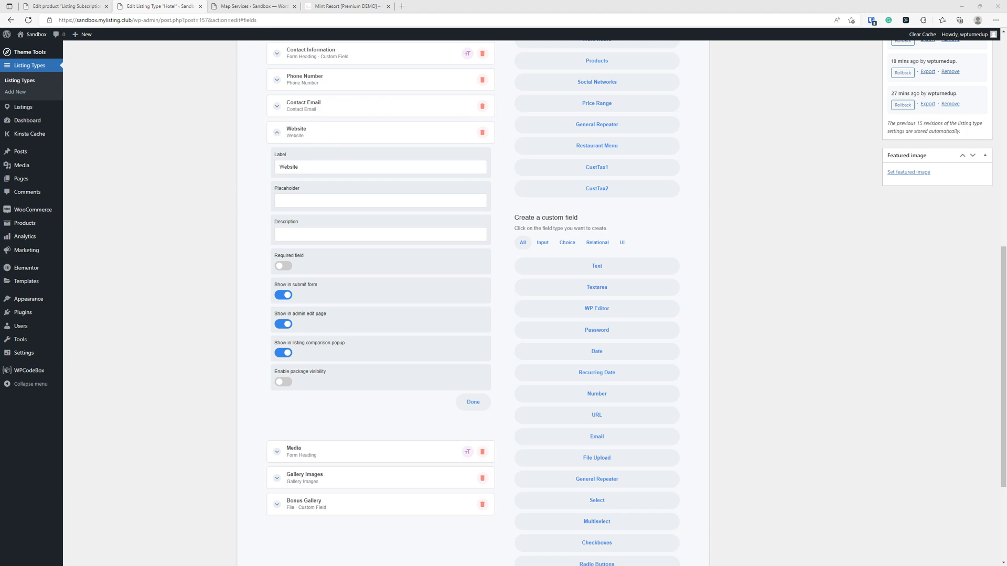
left_click(327, 201)
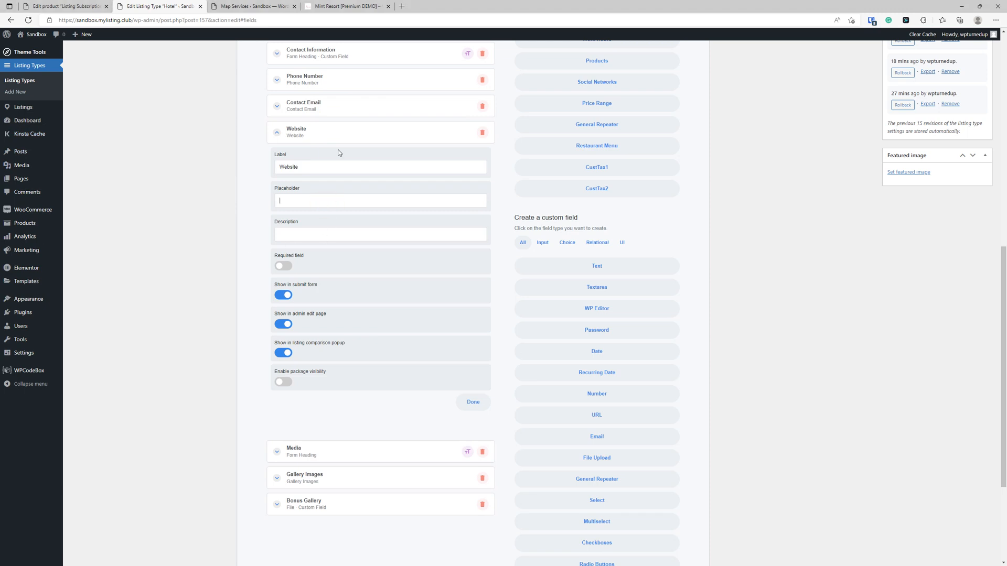
left_click(337, 133)
left_click(483, 135)
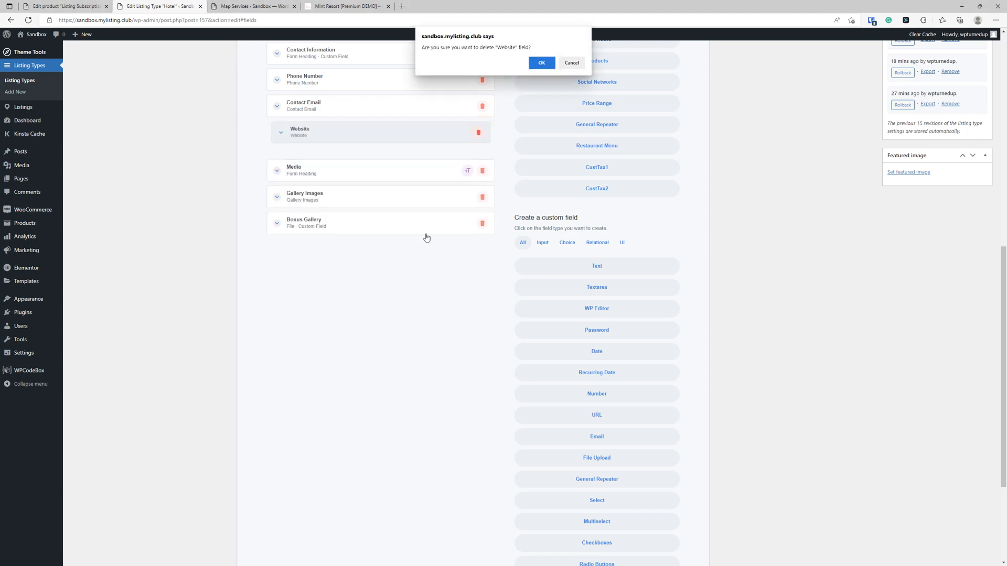
left_click(547, 62)
- Create a custom Text field, place it directly below Contact Email and label it "Website"
scroll(384, 336, "down", 3)
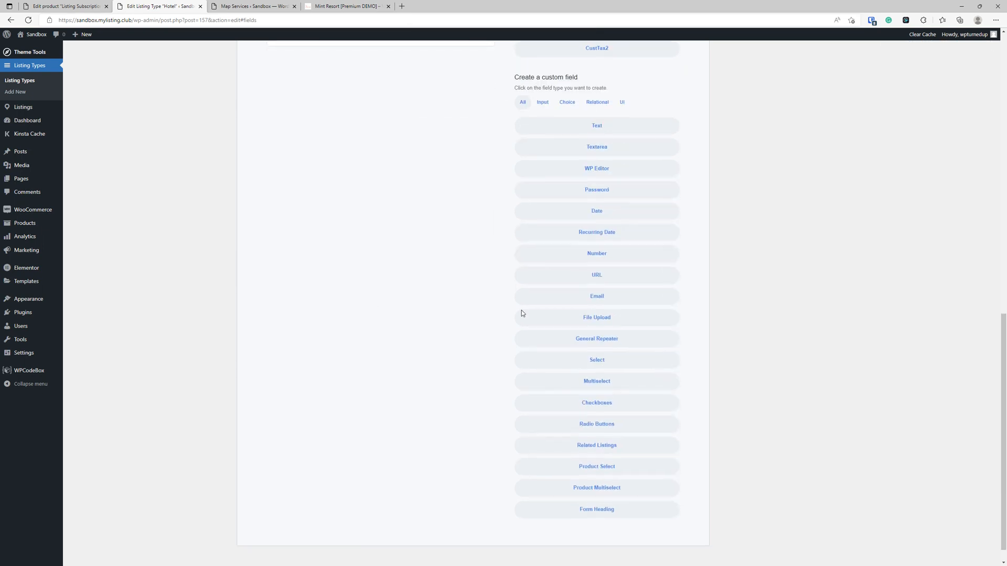
left_click(619, 128)
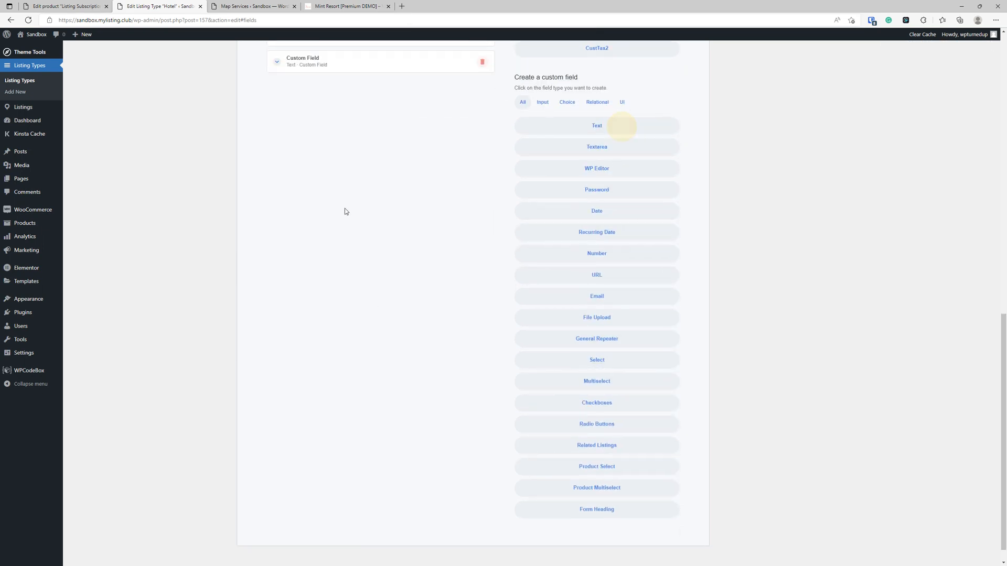
scroll(389, 175, "up", 6)
left_click_drag(363, 389, 337, 294)
left_click(337, 292)
left_click(327, 327)
triple_click(326, 327)
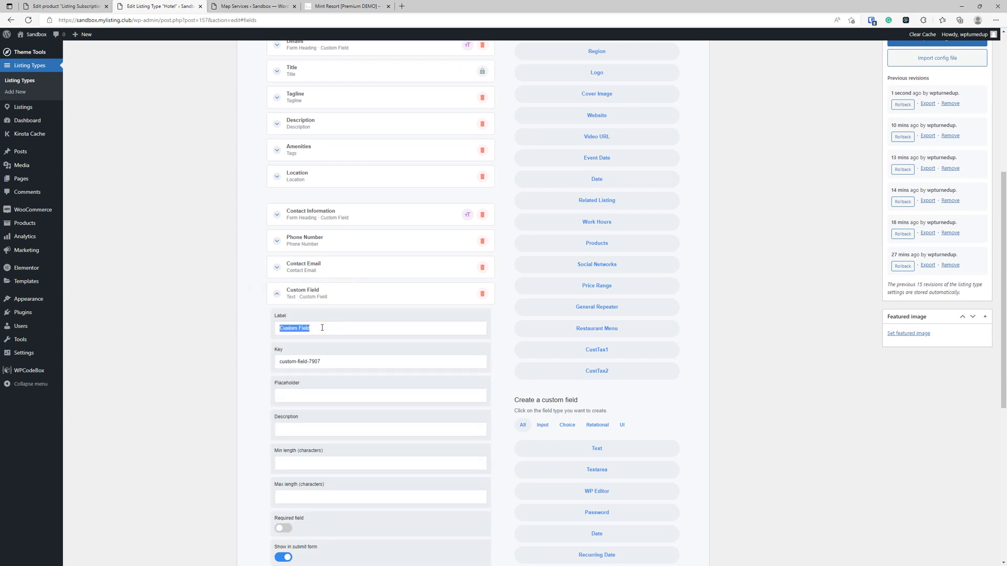
type("Website")
- Set the custom Website field's key to "website-custom"
scroll(322, 327, "down", 2)
left_click_drag(313, 281, 220, 270)
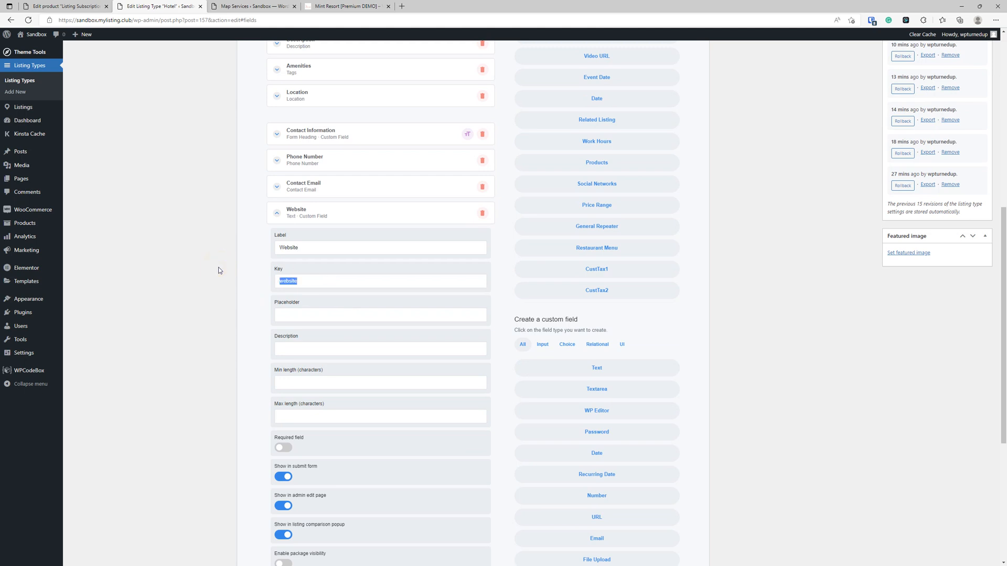
type("venue-website-custom")
left_click_drag(295, 281, 265, 283)
key("BackSpace")
type("lt")
type("-")
key("BackSpace")
key("BackSpace")
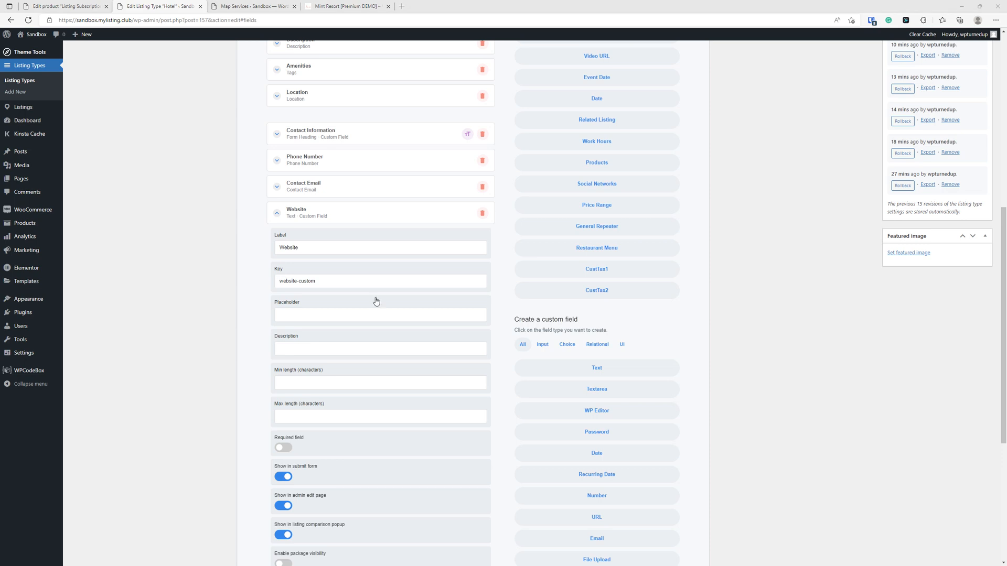
left_click(318, 315)
type("e.g. charlotteweddings.com")
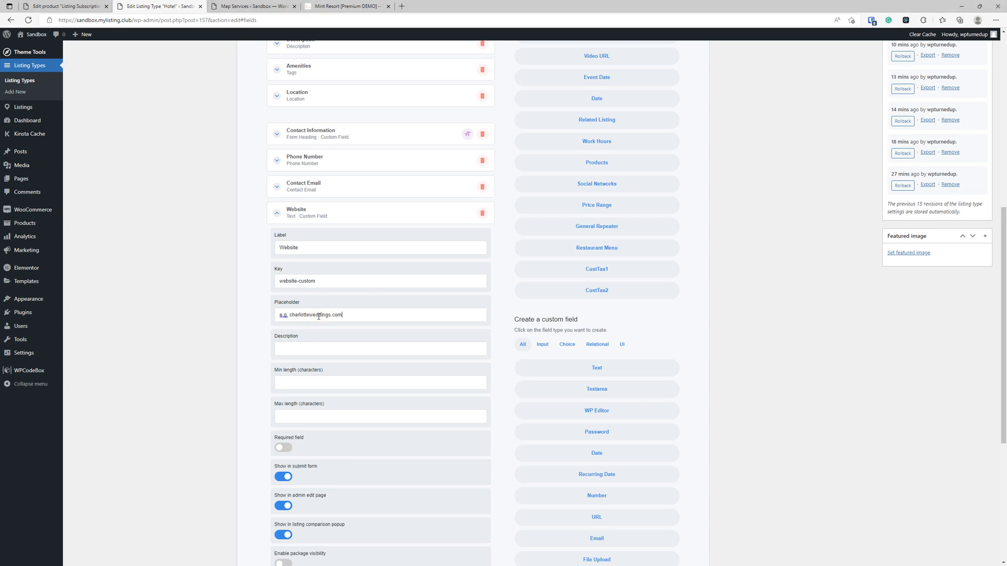
left_click(352, 349)
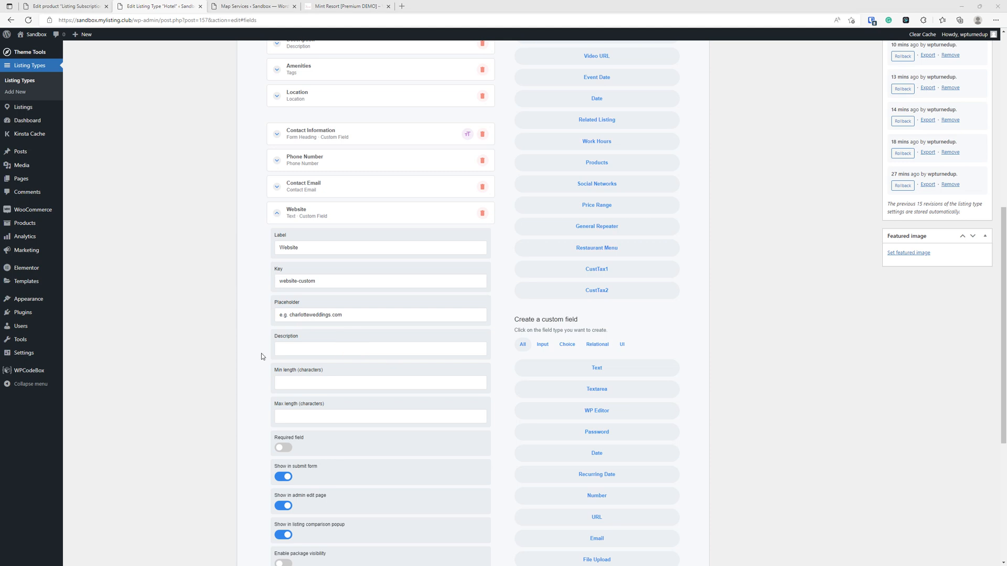
left_click(322, 353)
key("ctrl+v")
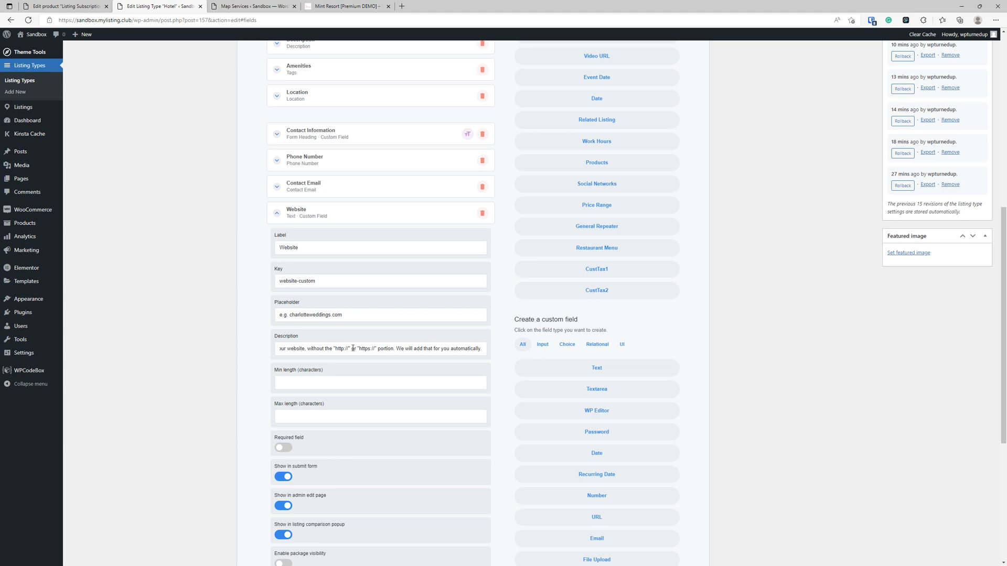
left_click_drag(350, 318, 292, 310)
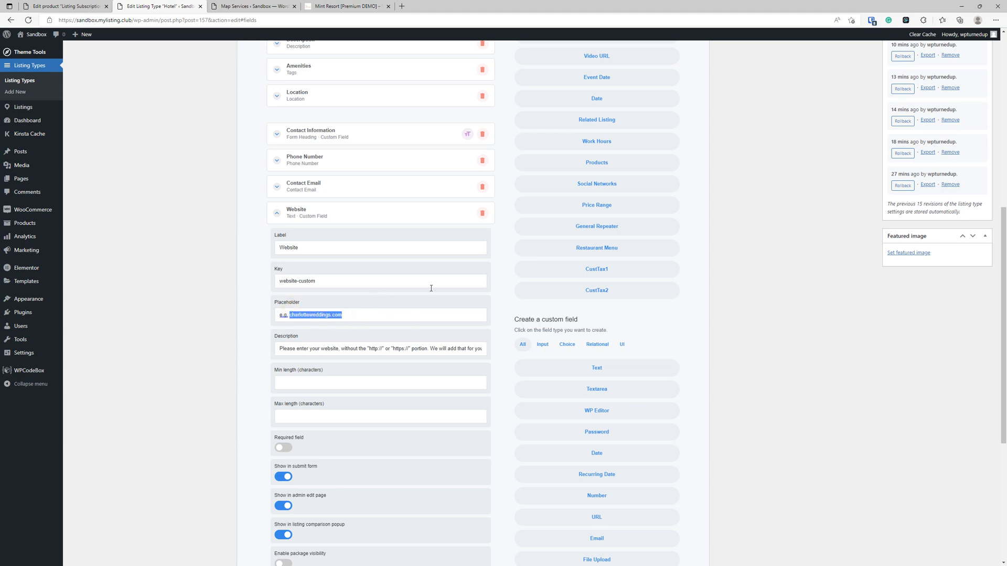
- Turn off "Show in listing comparison popup" for the Website field and save the listing type
scroll(431, 296, "down", 2)
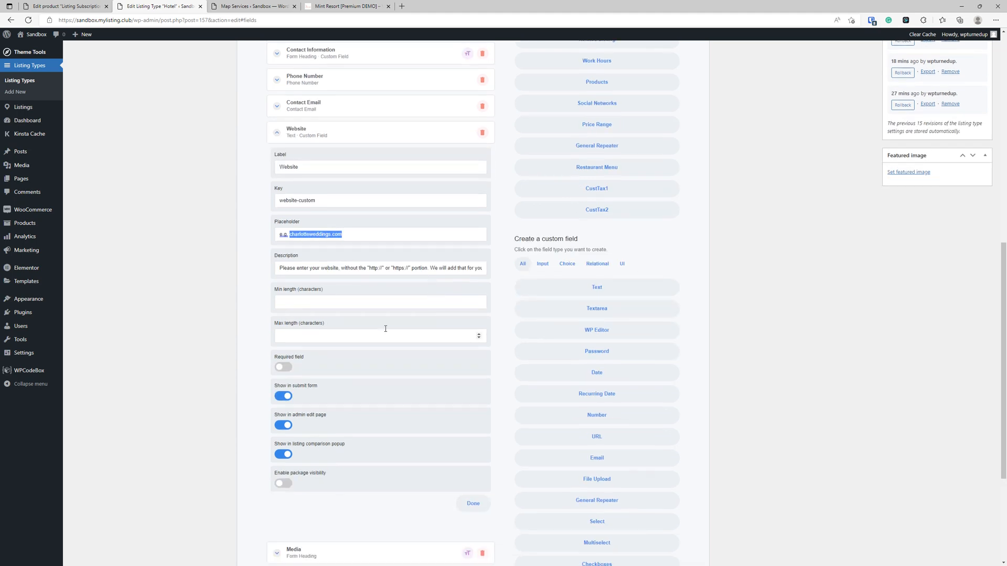
scroll(335, 361, "down", 3)
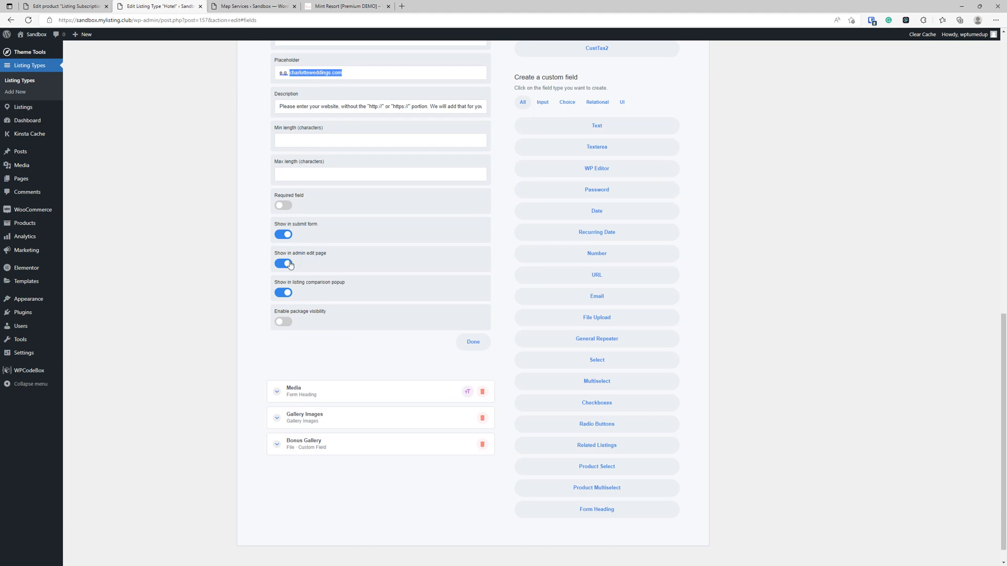
left_click(282, 298)
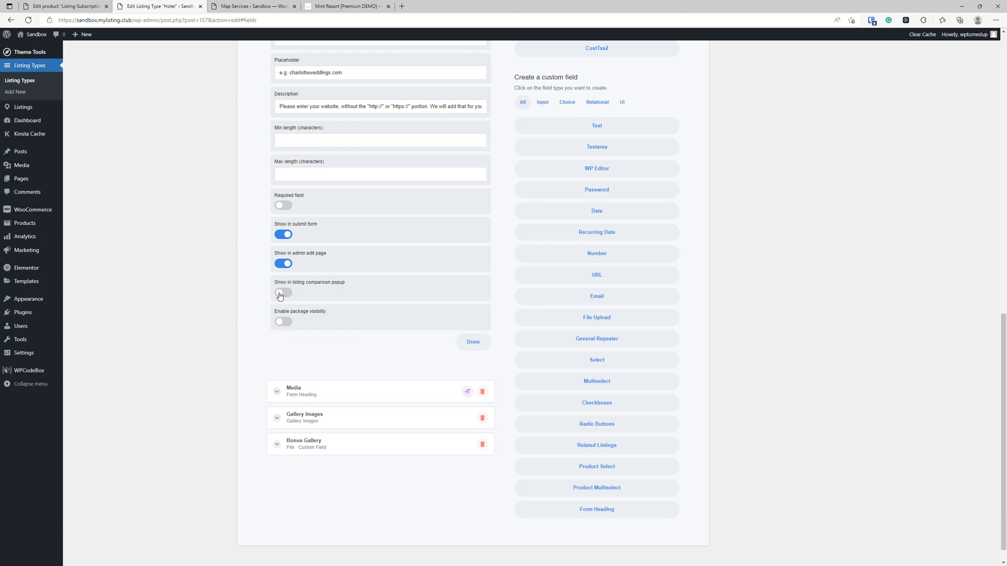
scroll(315, 322, "up", 3)
scroll(371, 418, "down", 1)
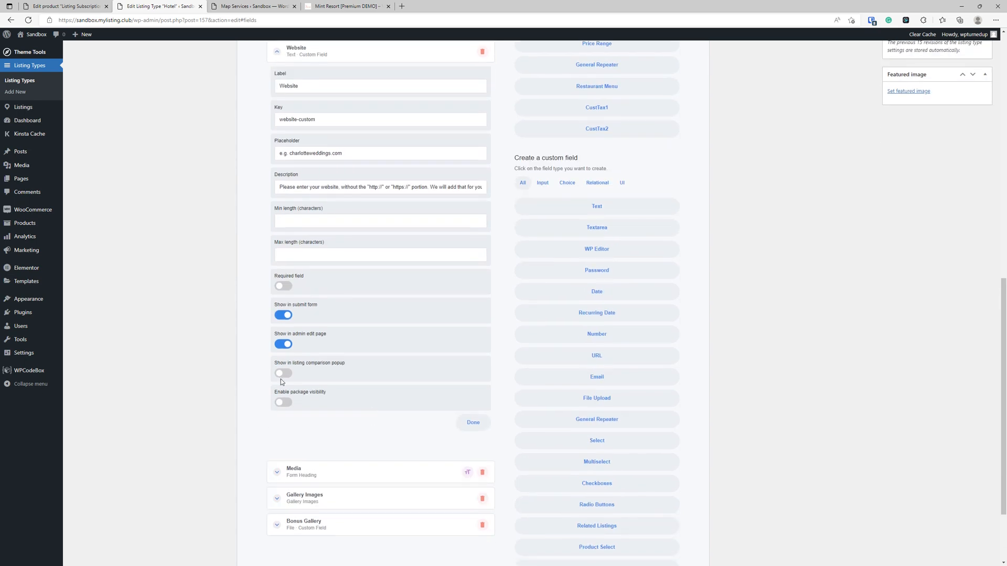
scroll(265, 384, "up", 2)
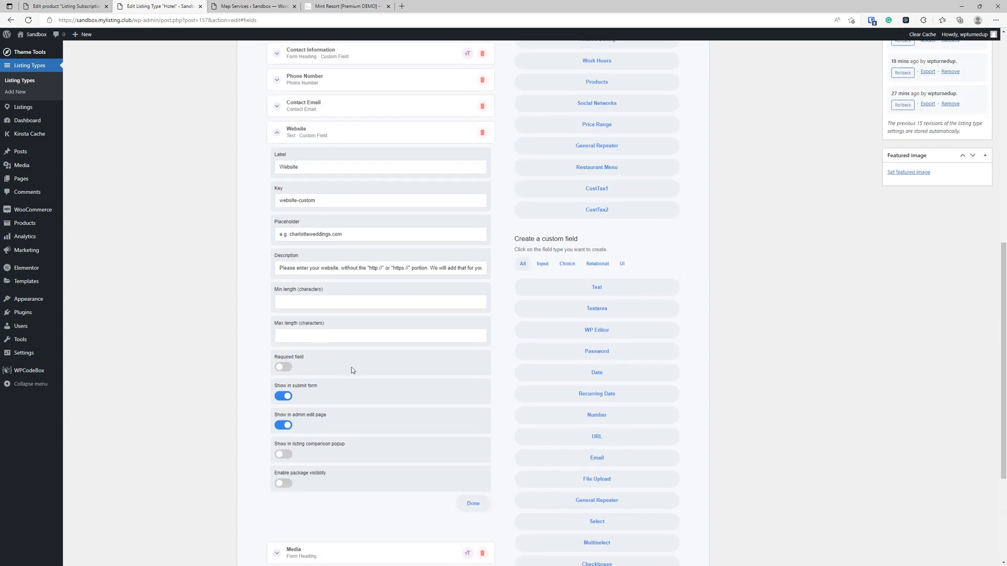
left_click(341, 137)
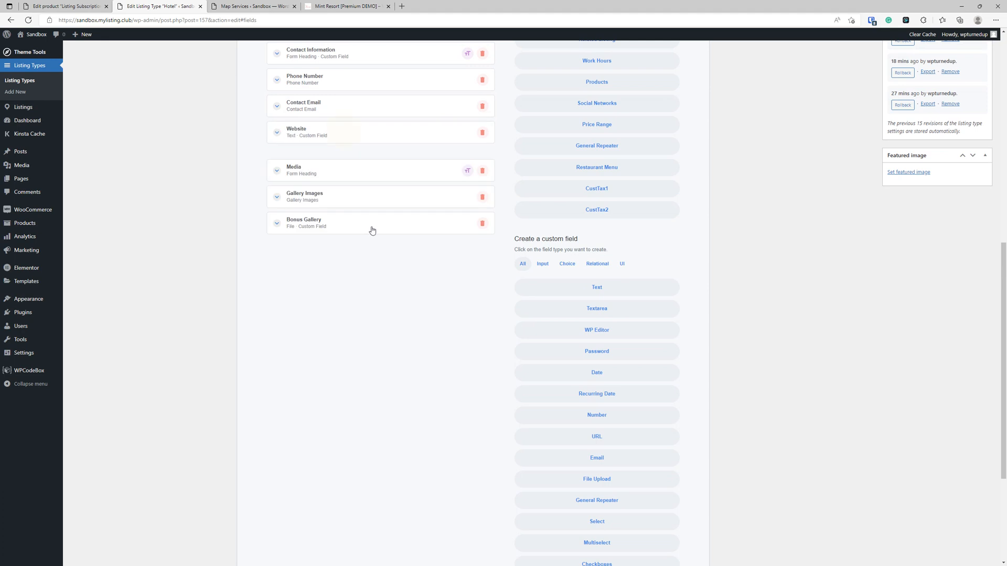
scroll(577, 203, "up", 8)
left_click(979, 95)
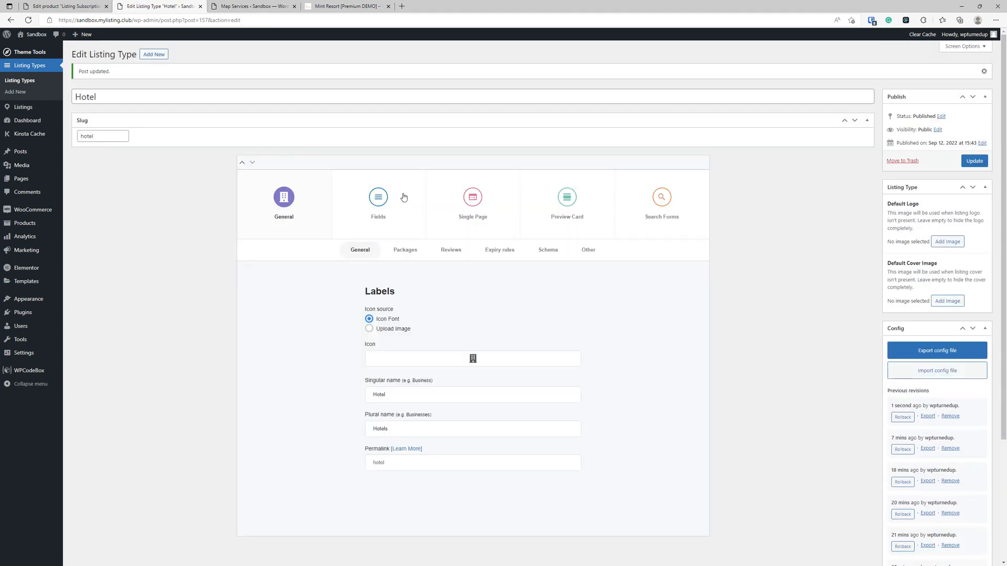
- Fill the first row of the Contact & Media tab's Contact Information table with label "Phone Number" and content <a href="tel:[[phone]]">[[phone]]</a>
left_click(461, 207)
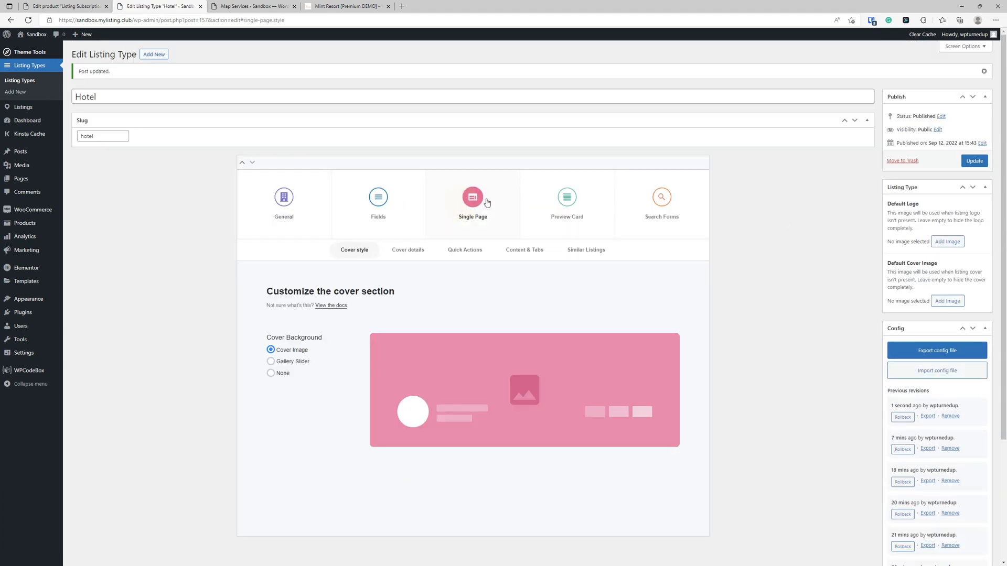
left_click(524, 249)
scroll(355, 242, "down", 3)
left_click(336, 242)
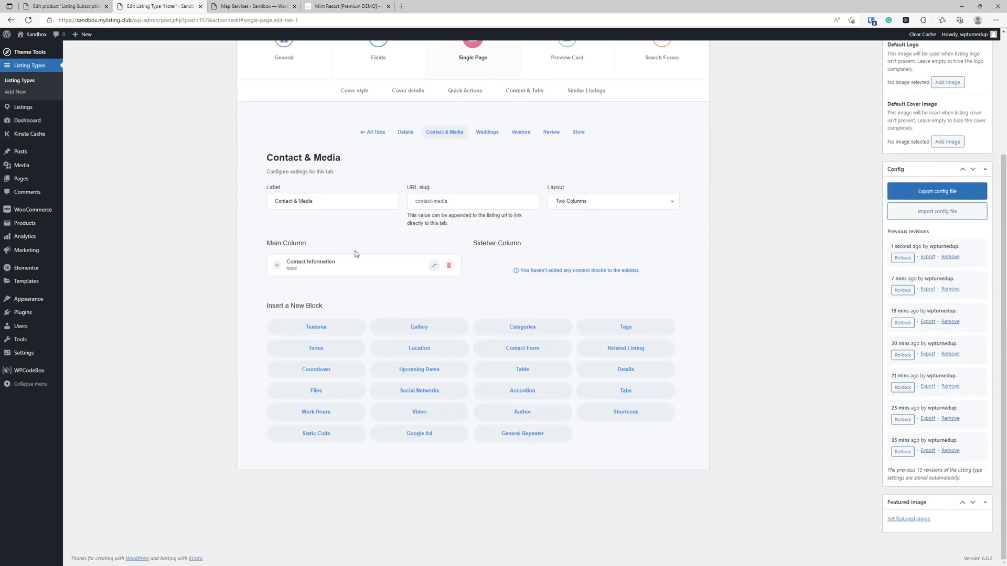
left_click(356, 264)
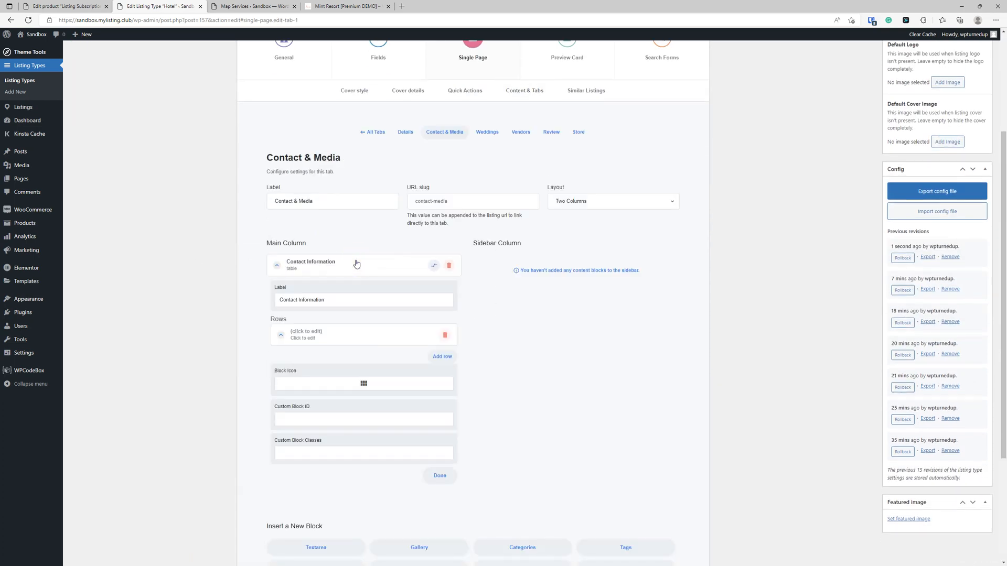
scroll(355, 263, "down", 2)
left_click(360, 254)
left_click(348, 323)
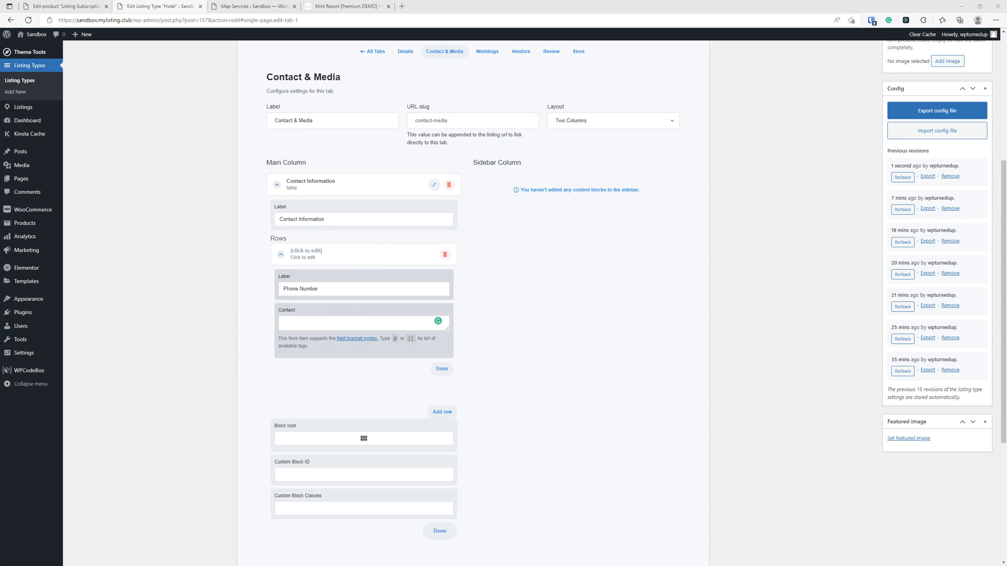
left_click(306, 325)
type("<a href=\"tel:[[phone]]\">[[phone]]</a>")
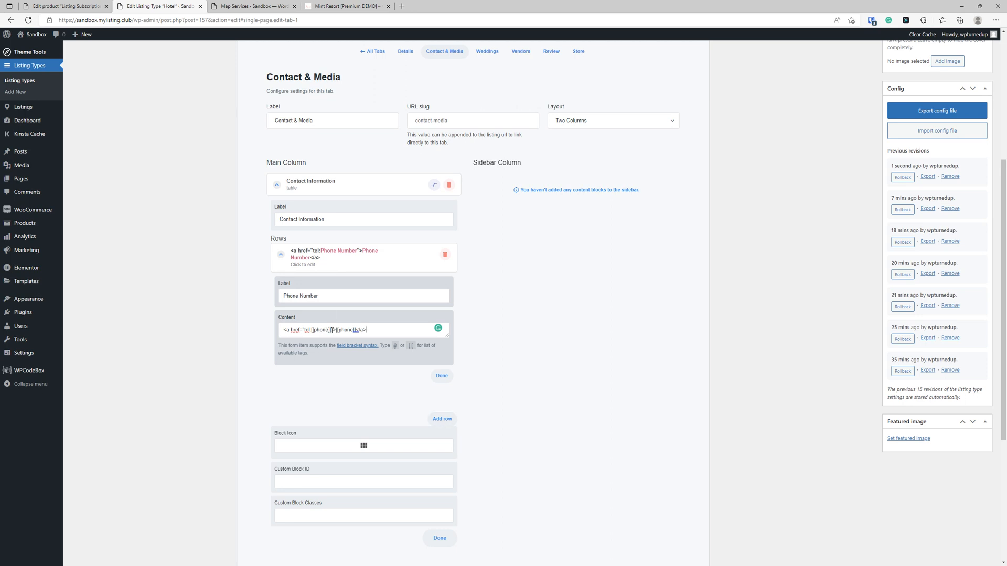
- Check the Phone Number field's label in the field settings and return to the phone row of the Contact Information table
scroll(331, 330, "up", 2)
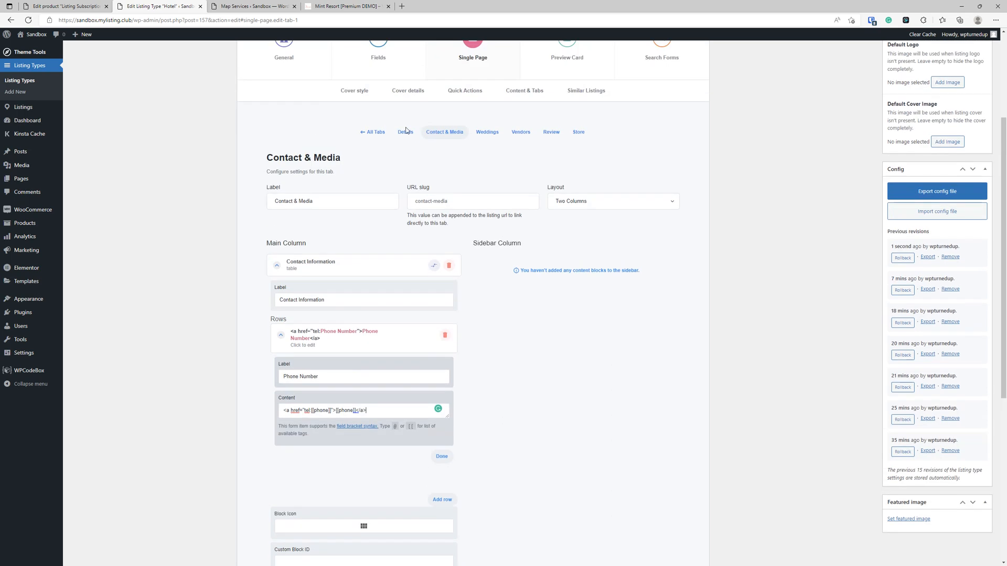
left_click(386, 45)
scroll(382, 218, "down", 5)
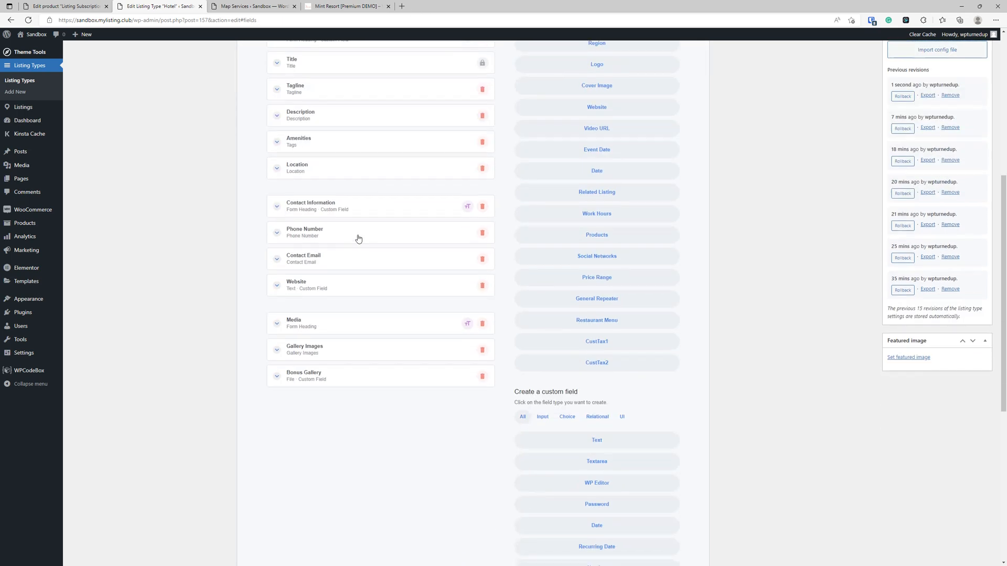
left_click(355, 235)
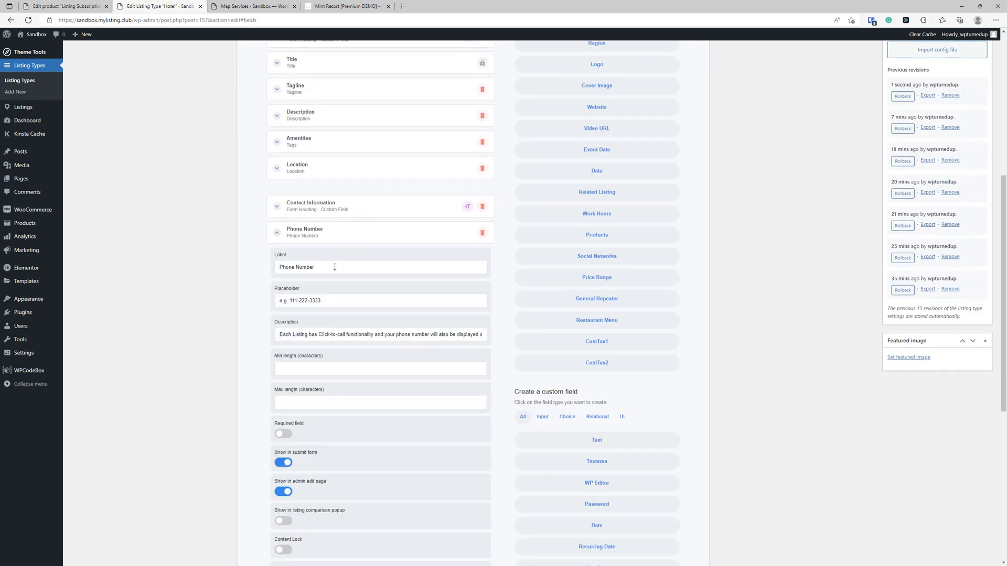
left_click_drag(335, 266, 160, 267)
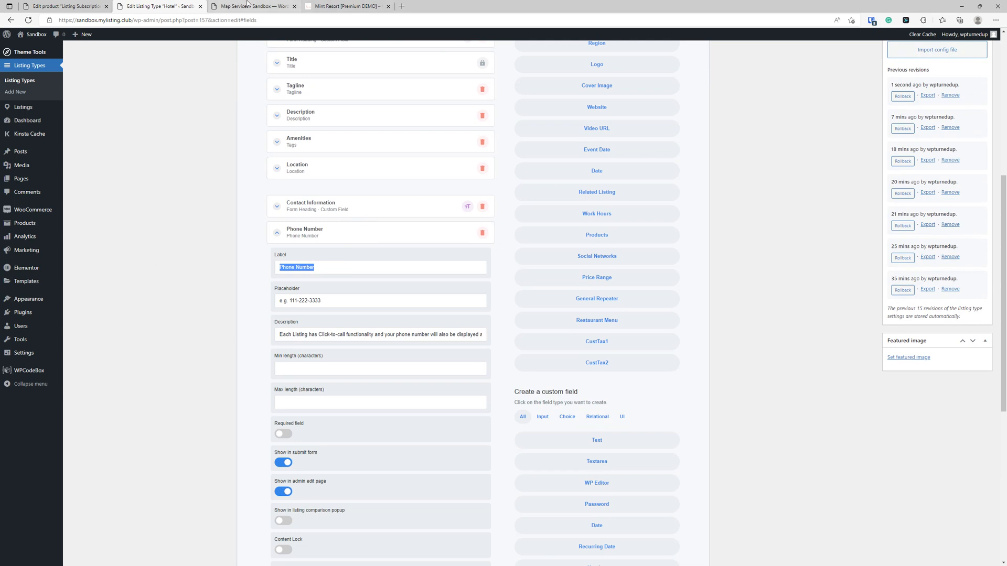
scroll(489, 201, "up", 6)
left_click(489, 201)
left_click(525, 250)
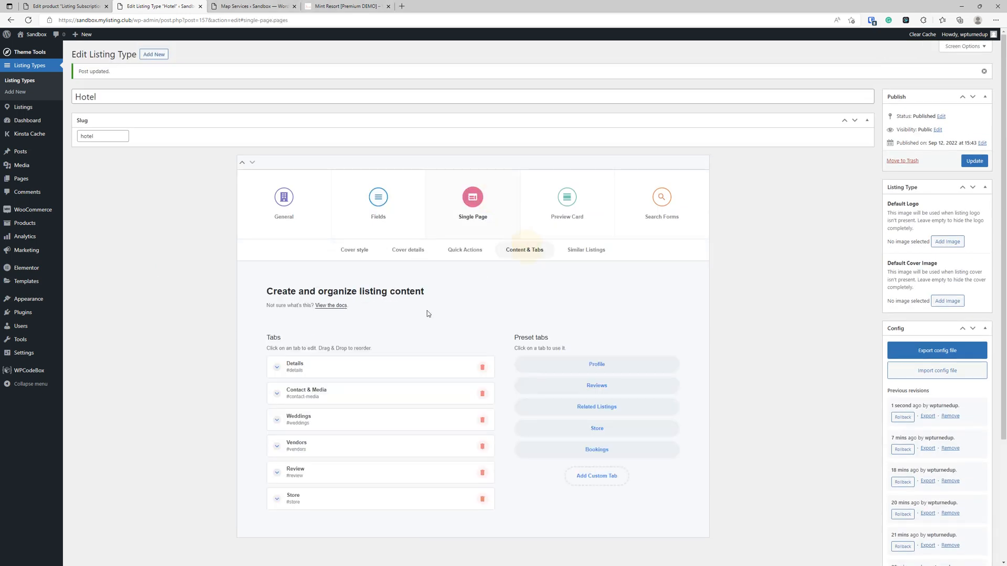
left_click(324, 397)
scroll(326, 399, "down", 1)
left_click(341, 413)
scroll(341, 413, "down", 2)
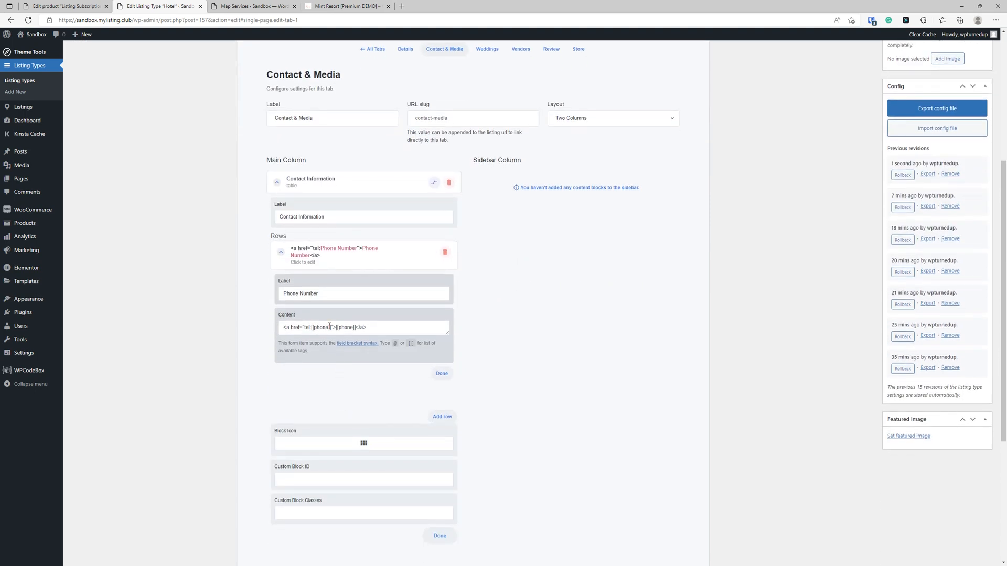
- Replace the tag inside the phone row's tel: link by choosing Phone Number from the tag suggestions, keeping a single pair of closing brackets
left_click(330, 327)
key("BackSpace")
key("BackSpace")
key("BackSpace")
key("BackSpace")
key("BackSpace")
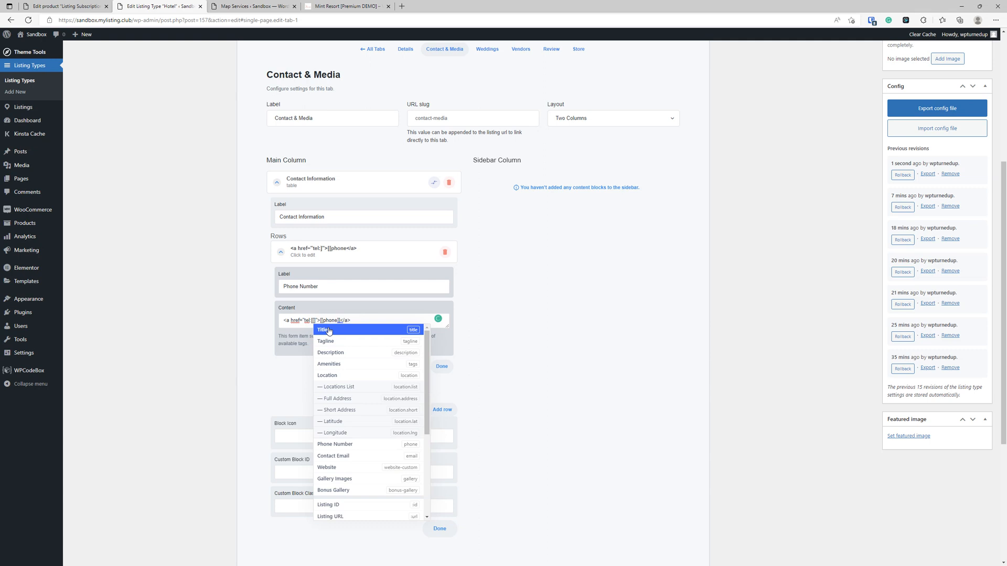
type("p")
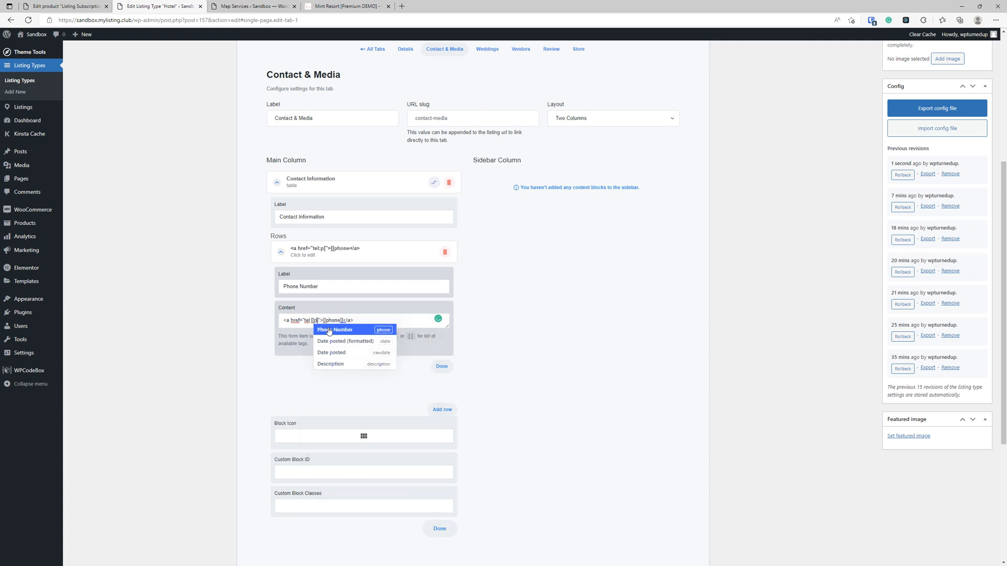
left_click(357, 329)
key("BackSpace")
key("BackSpace")
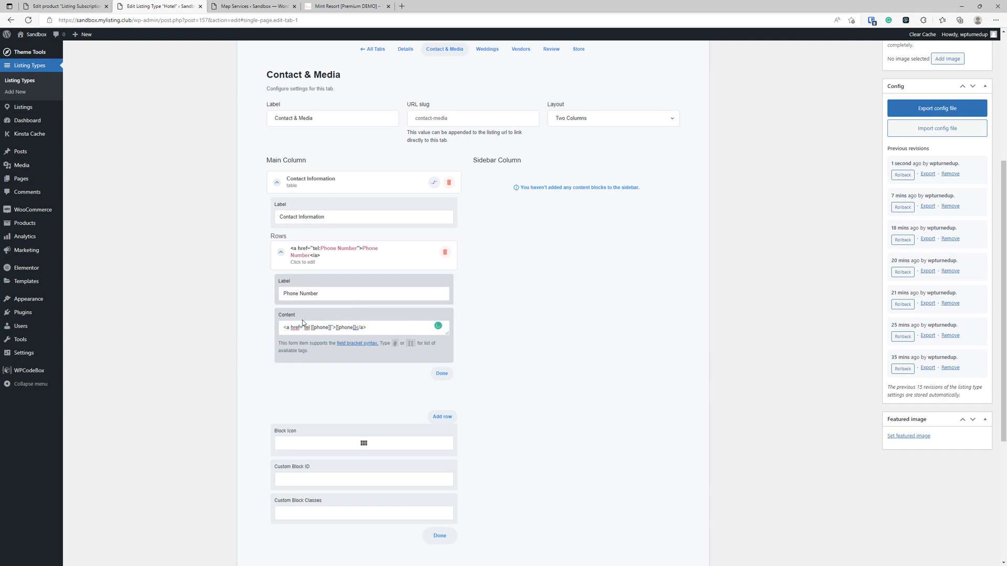
left_click(377, 327)
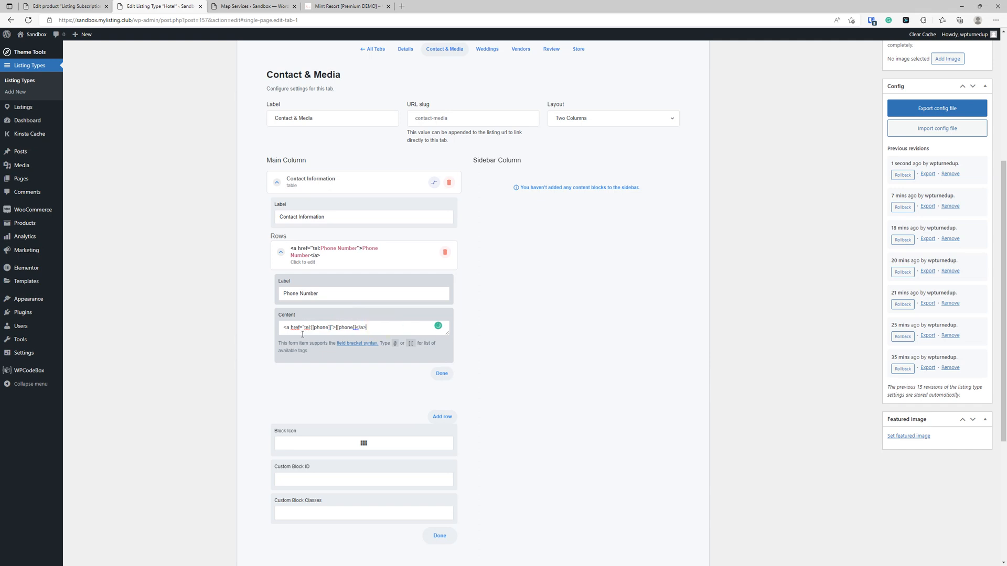
left_click(328, 328)
left_click(330, 337)
key("BackSpace")
key("BackSpace")
type("\\")
key("BackSpace")
key("BackSpace")
left_click(364, 338)
left_click(409, 327)
- Delete the tag in the phone row's tel: link and reinsert it by picking Phone Number from the tag suggestions, without a trailing space
left_click(347, 325)
key("BackSpace")
key("BackSpace")
key("BackSpace")
key("BackSpace")
key("BackSpace")
key("BackSpace")
key("BackSpace")
key("BackSpace")
key("BackSpace")
key("BackSpace")
key("BackSpace")
key("BackSpace")
key("BackSpace")
key("BackSpace")
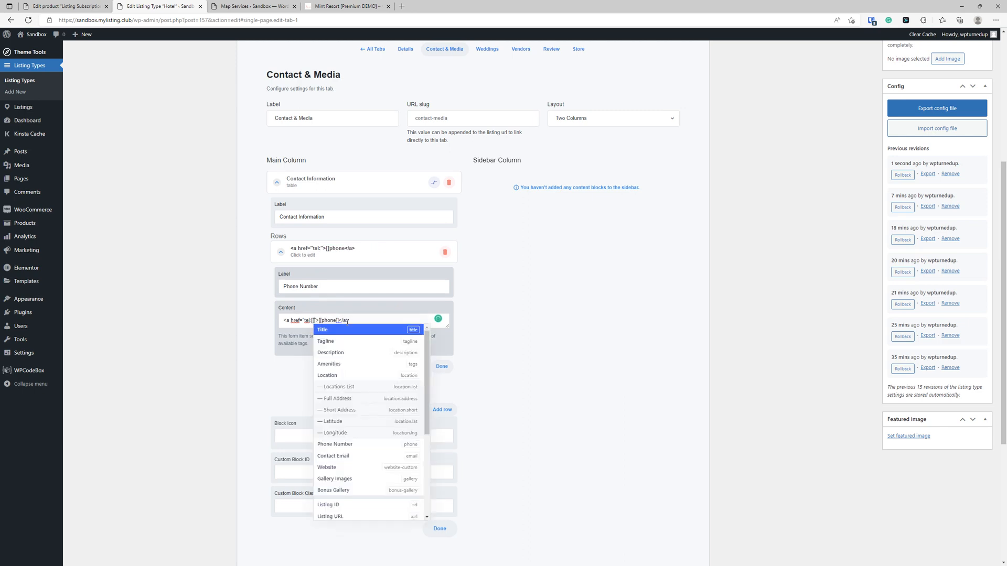
key("BackSpace")
type("[[")
key("Down")
key("Down")
key("Down")
key("Down")
key("Down")
key("Down")
key("Down")
key("Down")
key("Down")
key("Down")
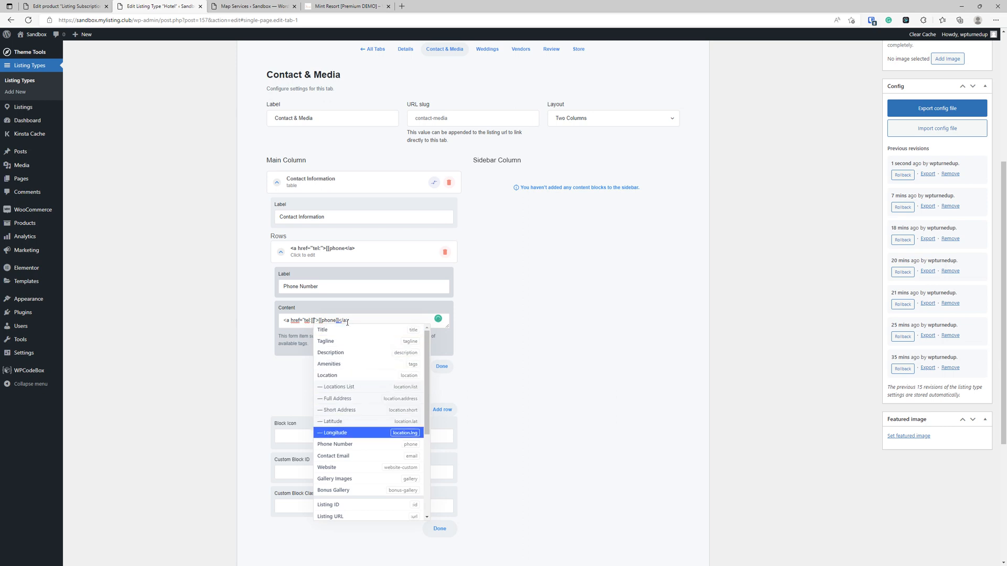
key("Return")
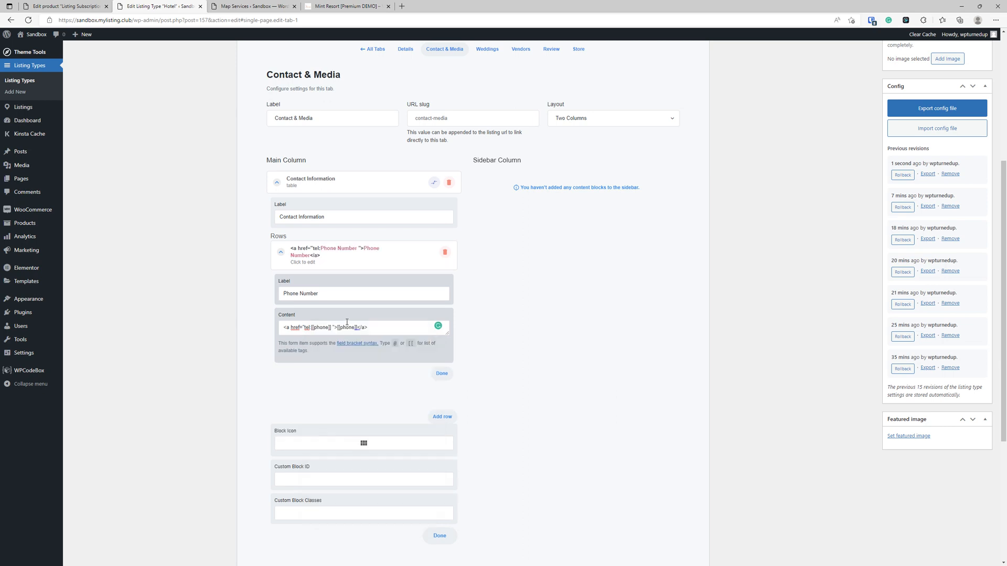
key("BackSpace")
- Add a second row to the Contact Information table with label "Email" and content <a href="mailto:[[email]]">[[email]]</a>
left_click(397, 252)
left_click(397, 252)
left_click(412, 257)
left_click(412, 256)
left_click(412, 254)
left_click(441, 280)
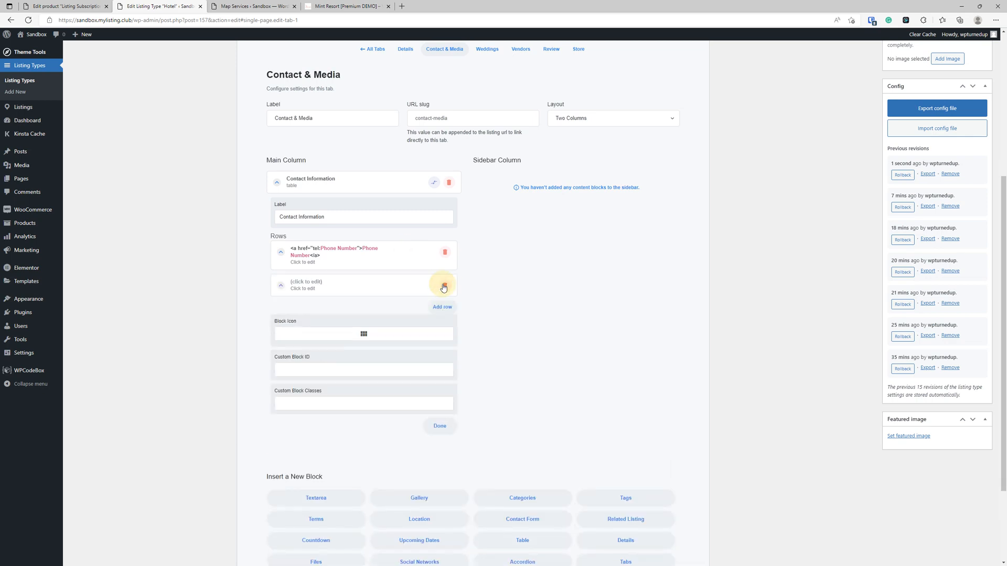
left_click(358, 291)
left_click(354, 319)
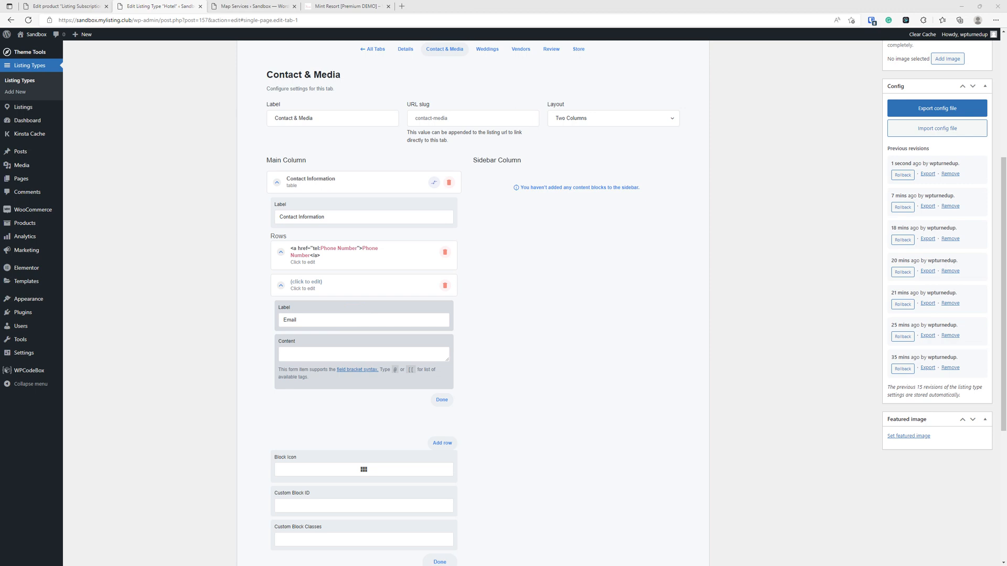
left_click(326, 351)
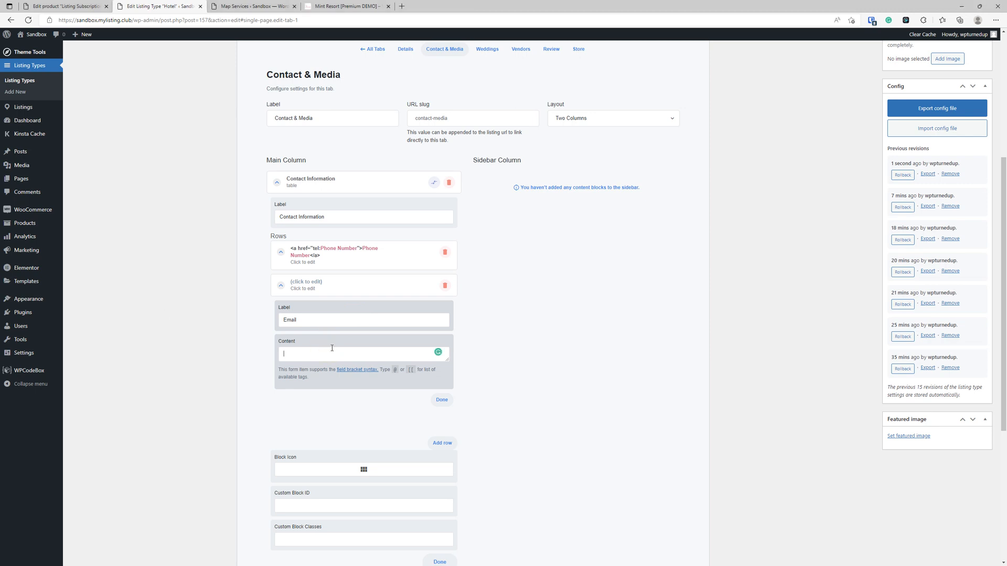
type("<a href=\"mailto:[[email]]\">[[email]]</a>")
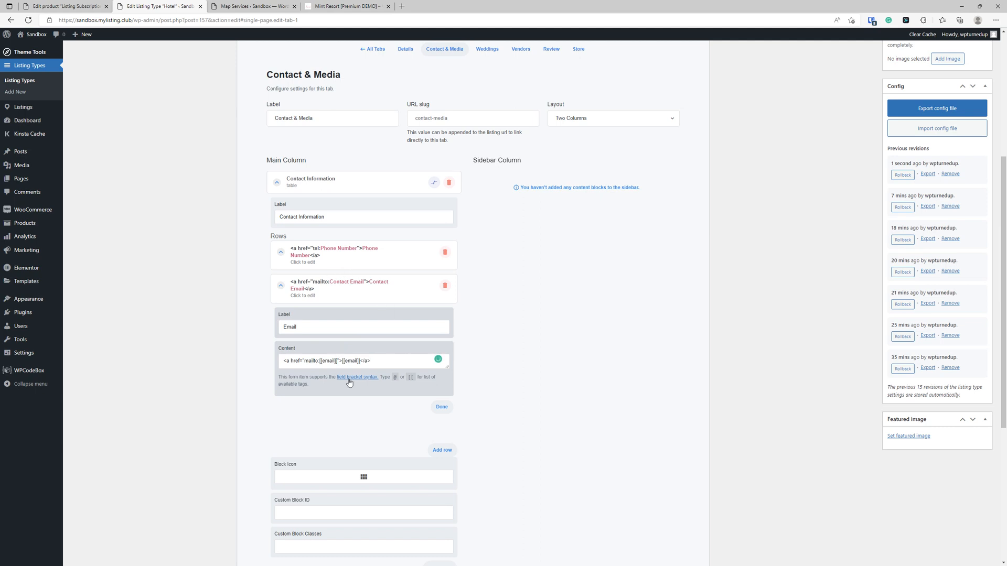
left_click(360, 361)
left_click(377, 289)
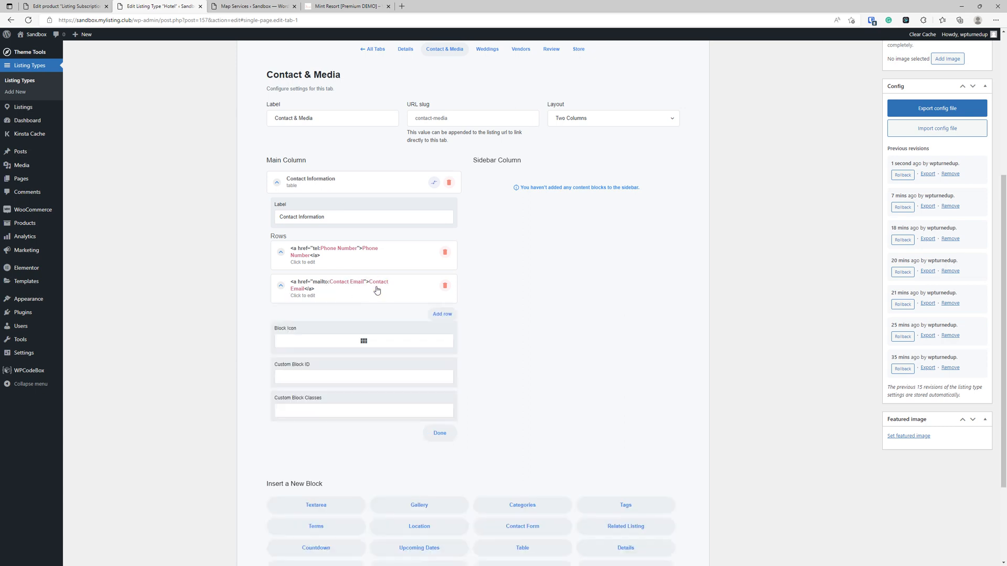
left_click(442, 313)
left_click(301, 327)
left_click(341, 354)
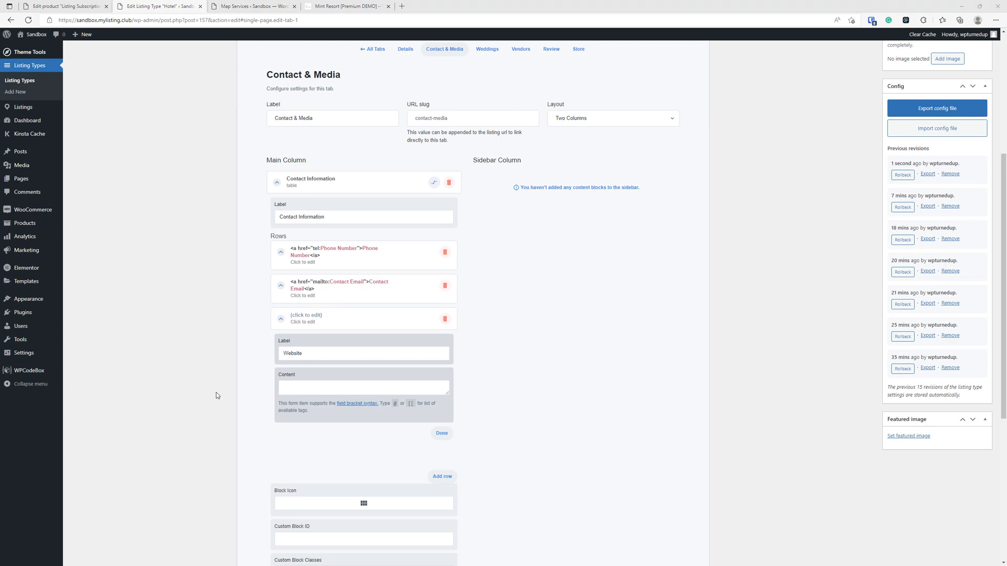
left_click(319, 387)
type("<a href=\"https://[[venue-website-custom]]\" target=\"_blank\">[[venue-website-custom]]")
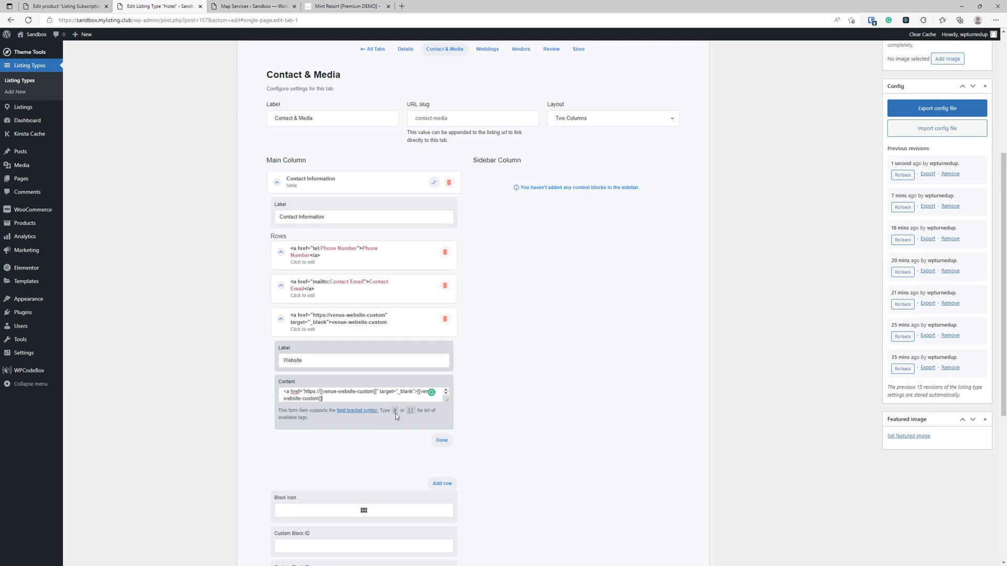
left_click_drag(448, 401, 448, 443)
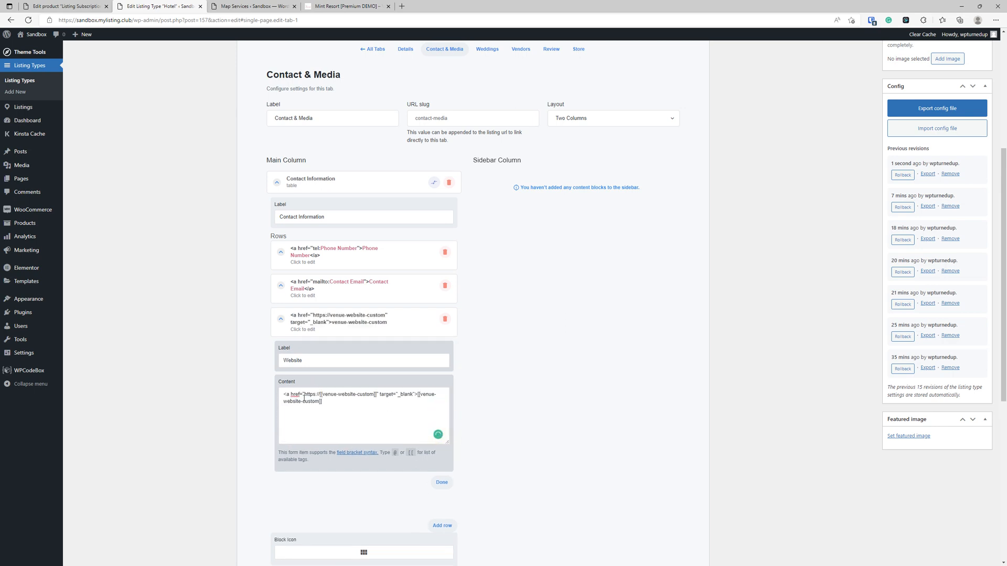
left_click_drag(304, 395, 321, 394)
left_click(365, 358)
left_click(397, 333)
left_click(397, 330)
left_click(397, 331)
left_click(368, 320)
left_click(340, 393)
key("BackSpace")
key("BackSpace")
key("BackSpace")
key("BackSpace")
key("BackSpace")
key("BackSpace")
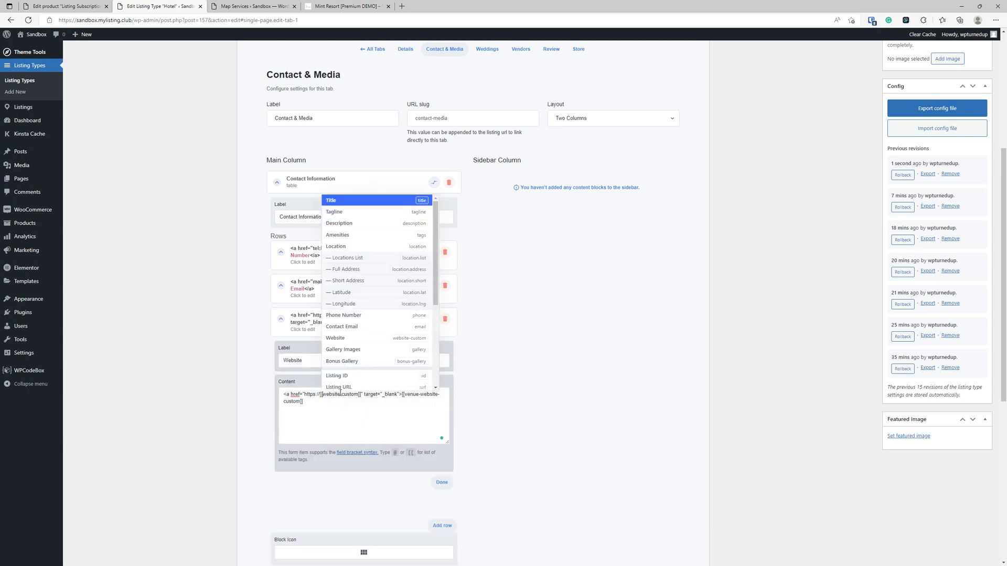
left_click(336, 431)
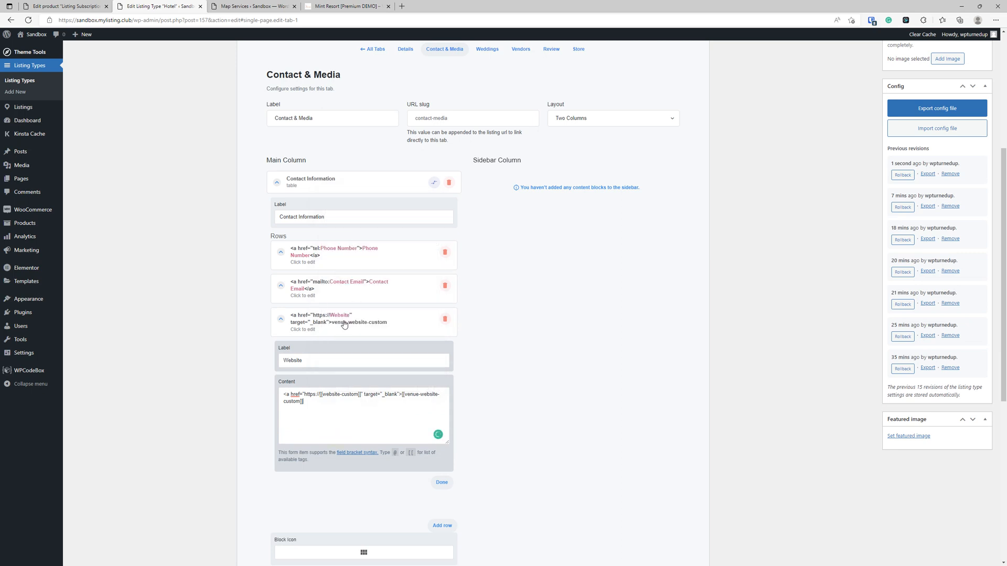
- Change the tag in the Website row's link text to [[website-custom]] and save the listing type
left_click(422, 398)
key("BackSpace")
key("BackSpace")
key("BackSpace")
key("BackSpace")
key("BackSpace")
key("BackSpace")
left_click(351, 414)
left_click(319, 316)
scroll(454, 368, "up", 5)
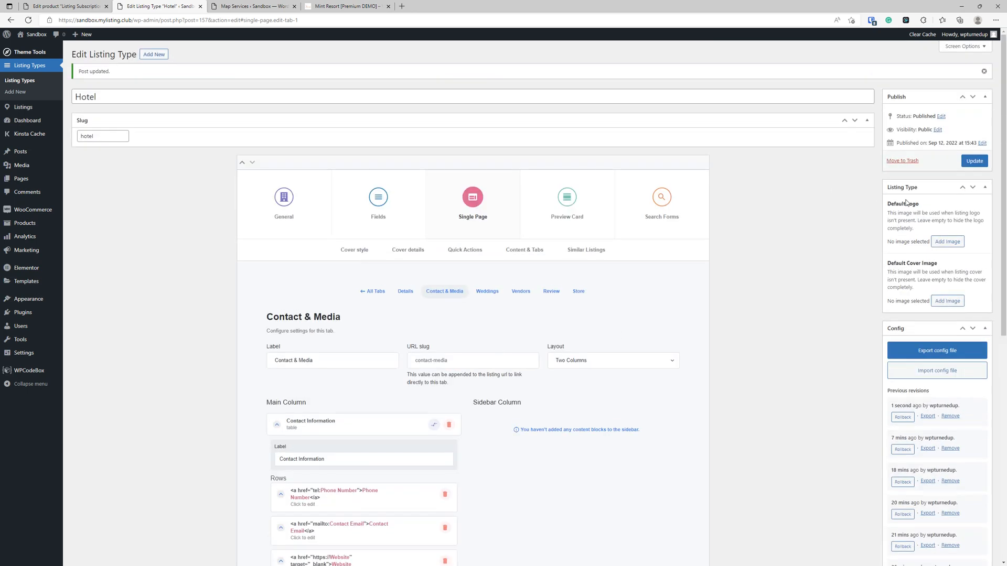
left_click(973, 161)
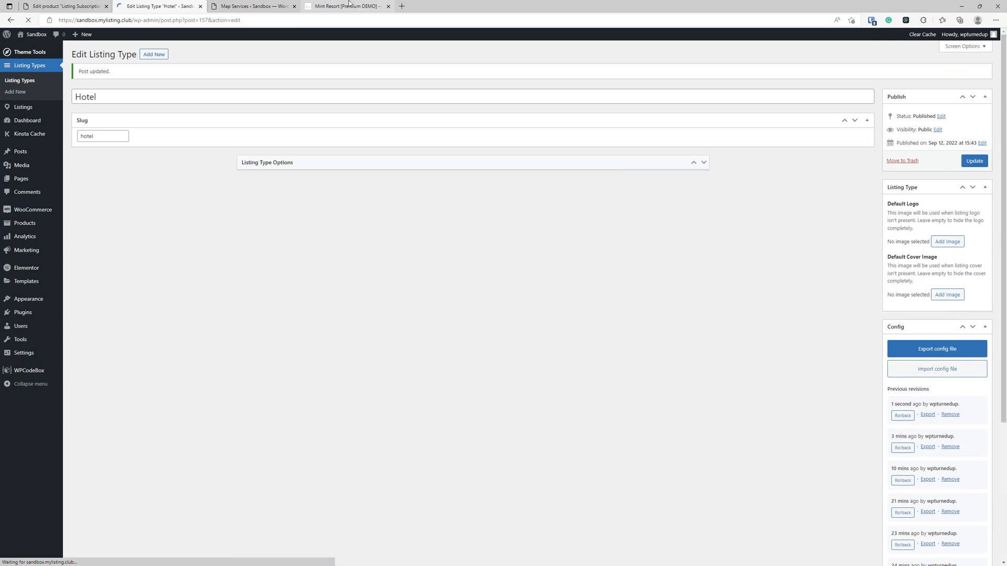
- Check the Mint Resort demo's Contact & Media sections below the contact table and close the Map Services browser tab
left_click(351, 4)
scroll(304, 213, "up", 4)
scroll(304, 213, "down", 4)
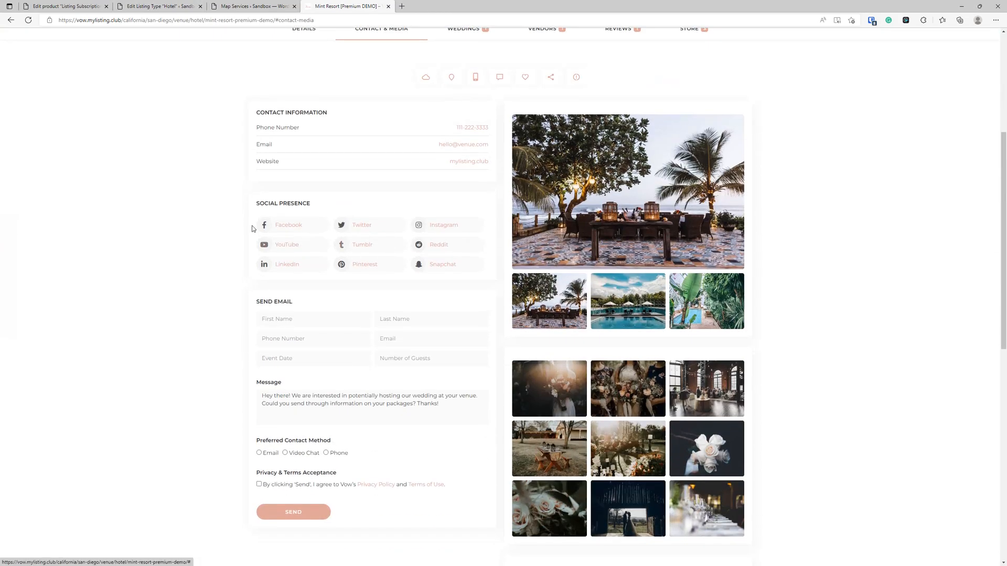
left_click(246, 6)
left_click(159, 6)
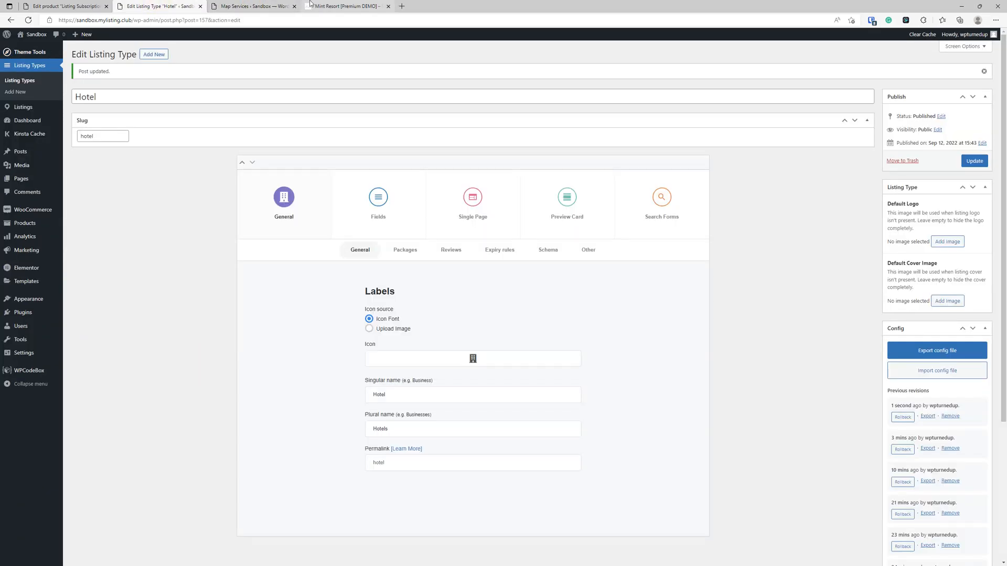
left_click(294, 5)
- Add a Social Networks block to the main column of the Hotel single page's Contact & Media tab
left_click(470, 195)
scroll(471, 195, "down", 3)
left_click(524, 88)
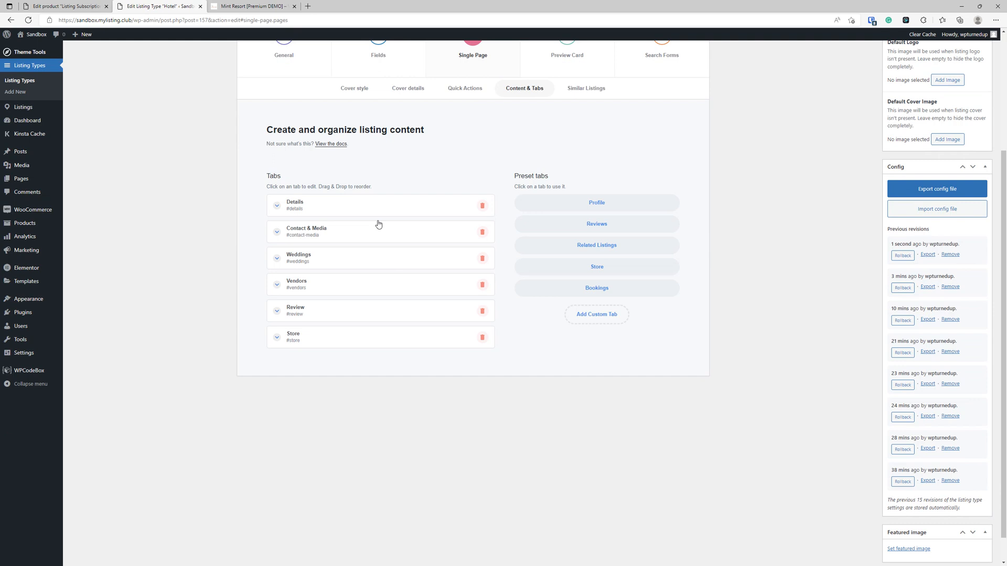
left_click(403, 236)
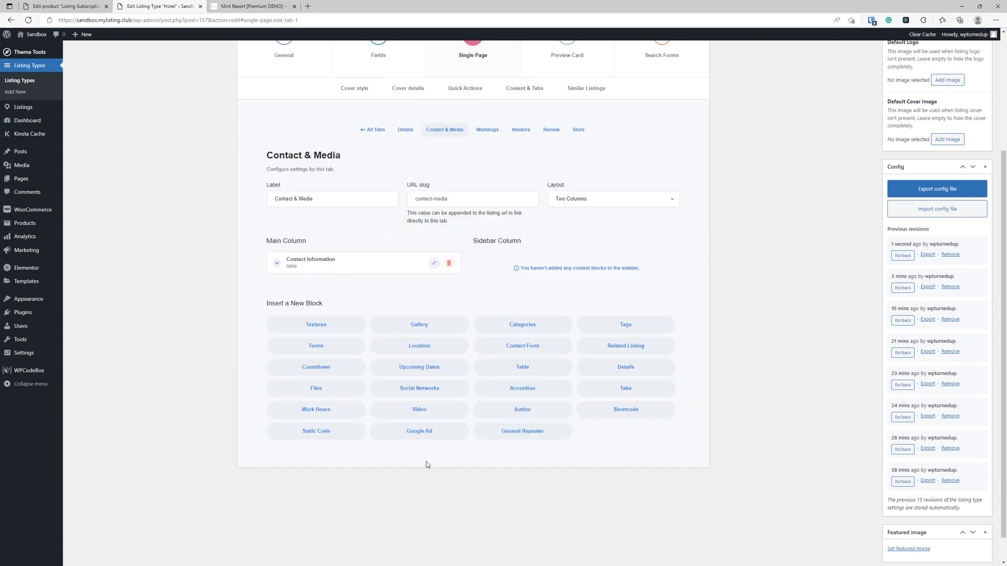
left_click(436, 388)
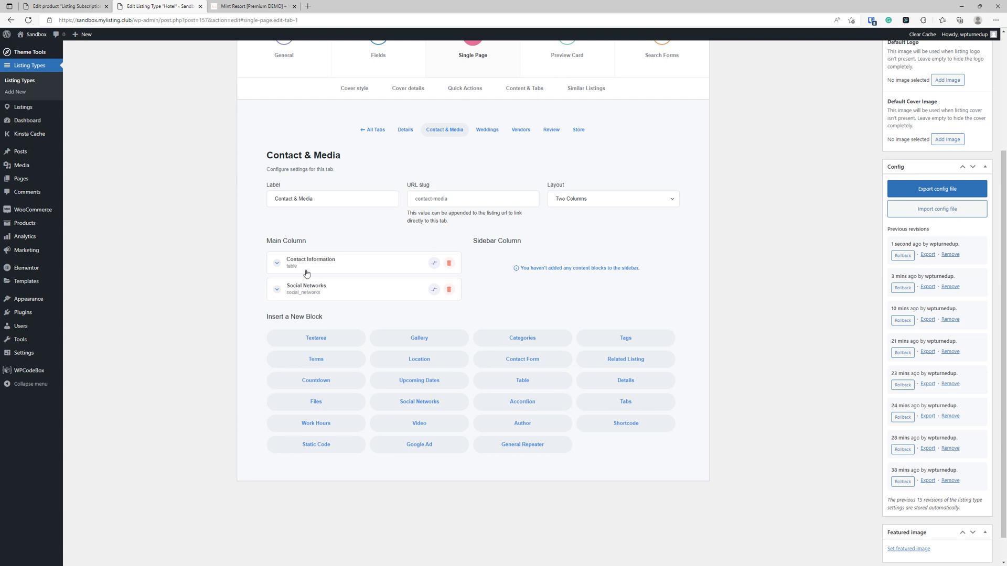
- Examine the Social Presence and Send Email sections of the Mint Resort demo and return to the Hotel listing type
left_click(251, 6)
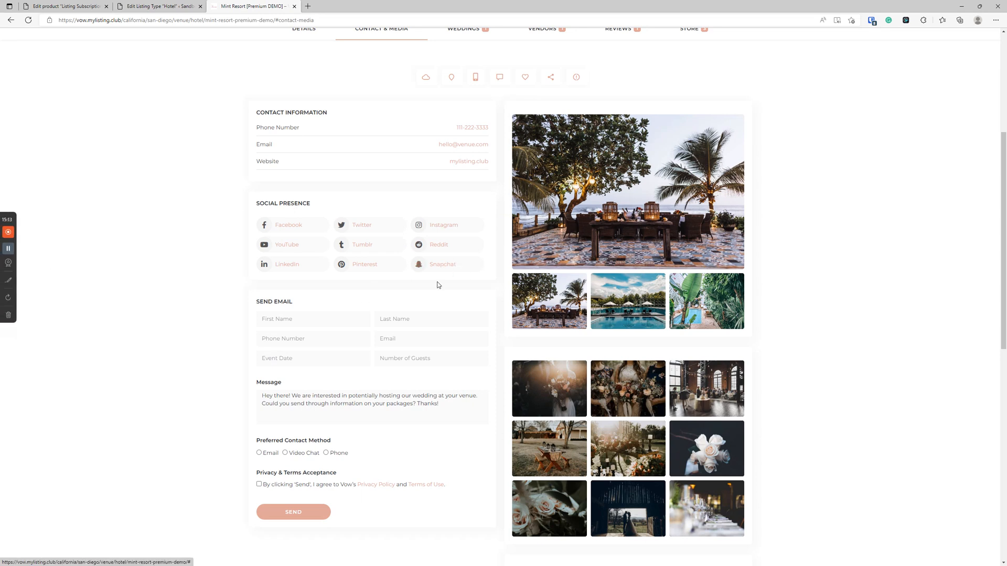
scroll(446, 281, "down", 2)
left_click(291, 238)
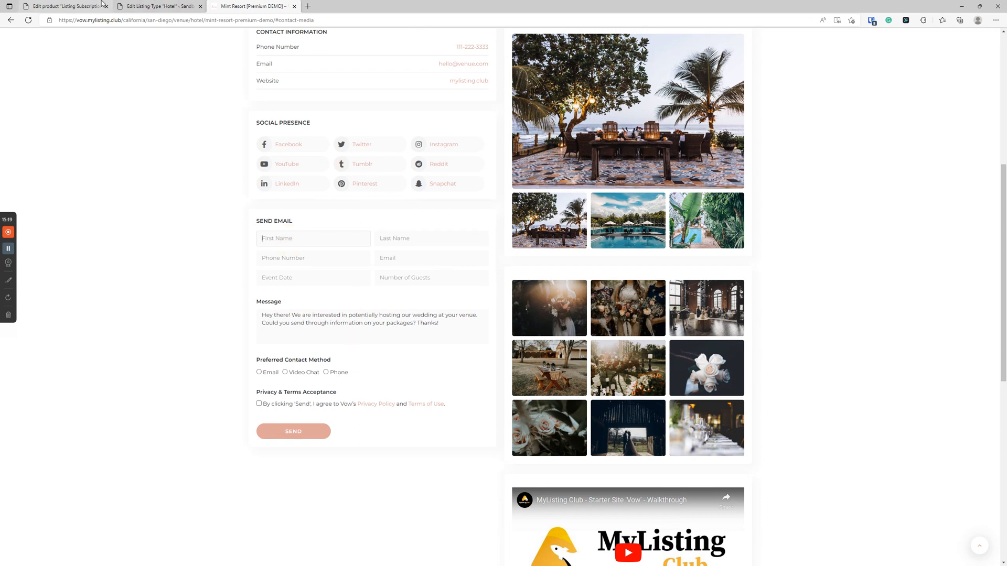
left_click(144, 5)
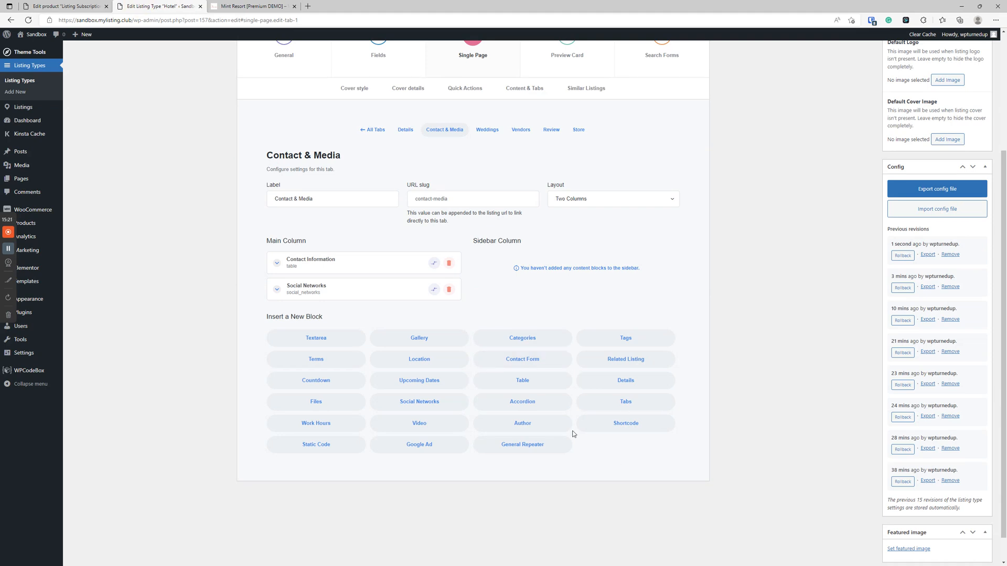
- Add a Contact Form block to the Contact & Media tab and inspect its settings, including "Send email to"
left_click(562, 361)
left_click(400, 317)
left_click(341, 435)
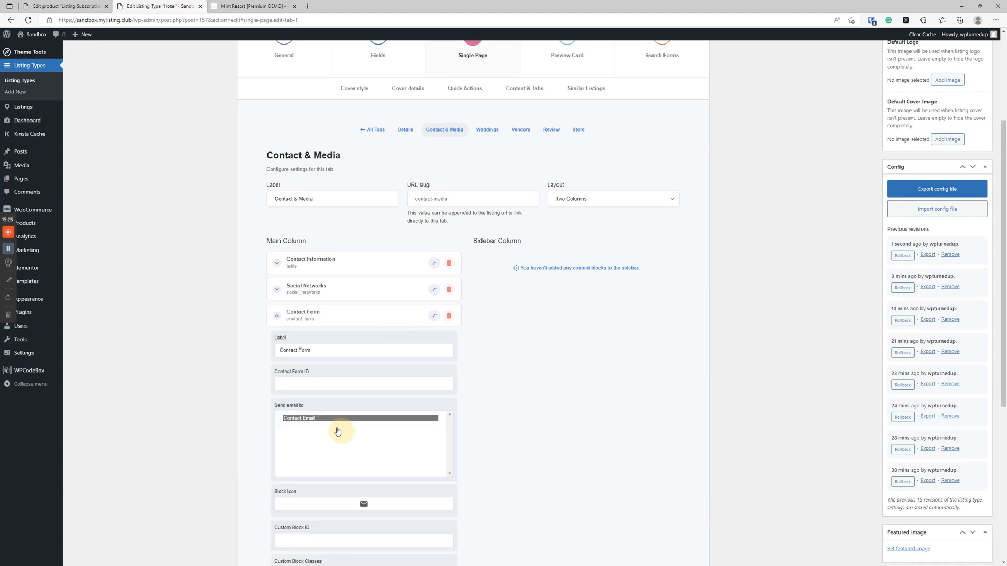
scroll(402, 382, "down", 3)
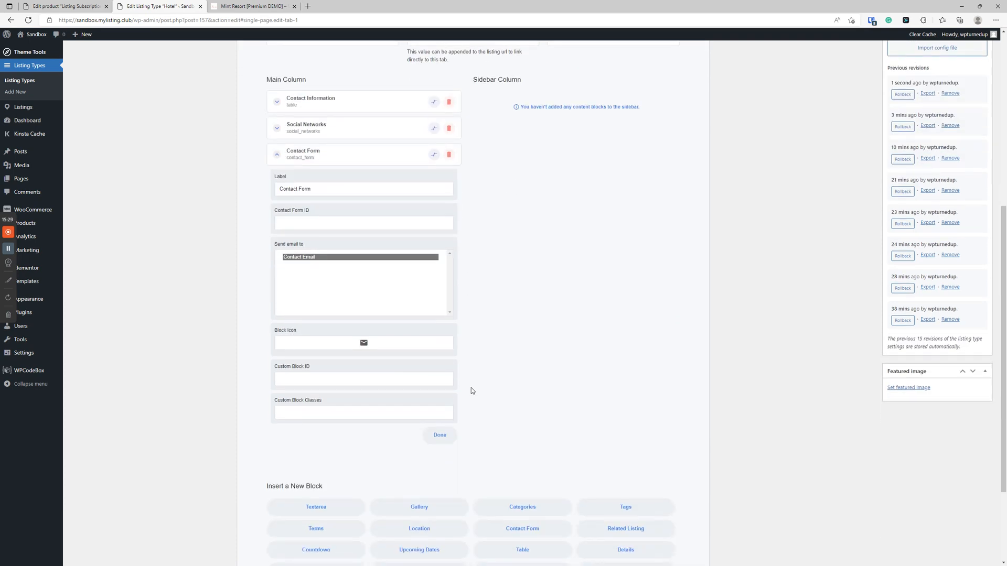
scroll(471, 392, "up", 3)
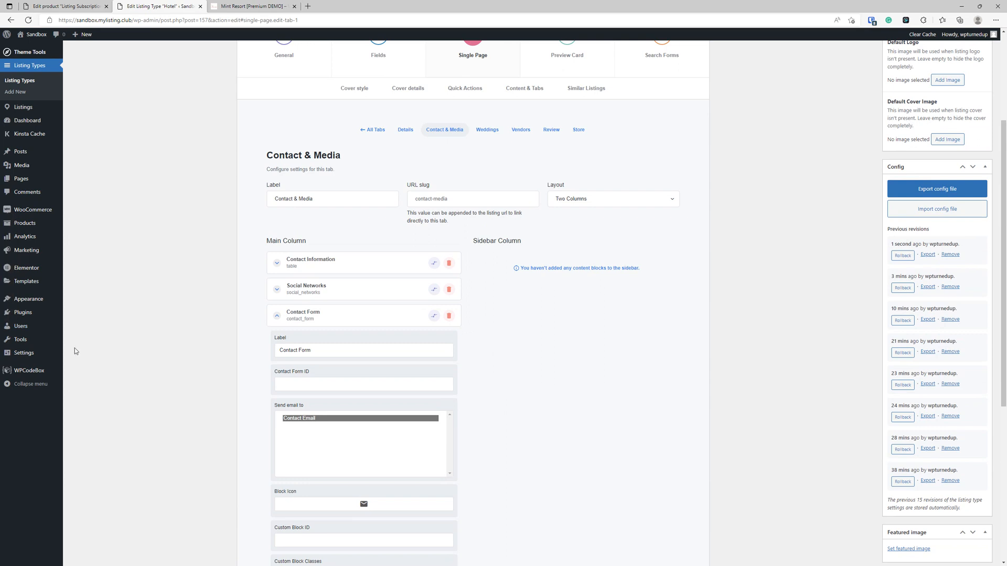
- Copy the Default Kit's shortcode from the full list of Elementor templates, opened in a new tab, and return to the Hotel listing type
mouse_move(38, 283)
right_click(73, 289)
left_click(86, 291)
left_click(253, 6)
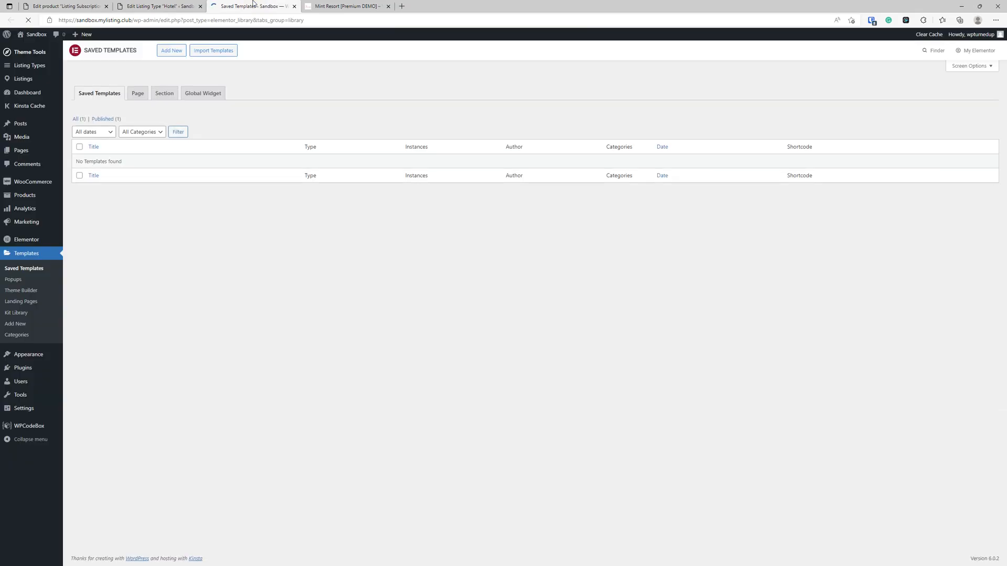
left_click(78, 119)
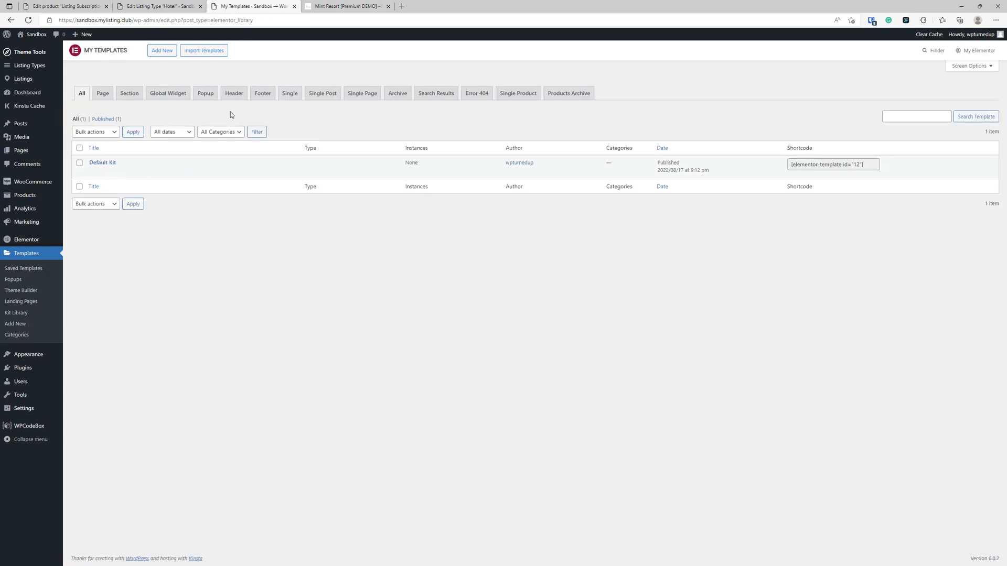
left_click(816, 166)
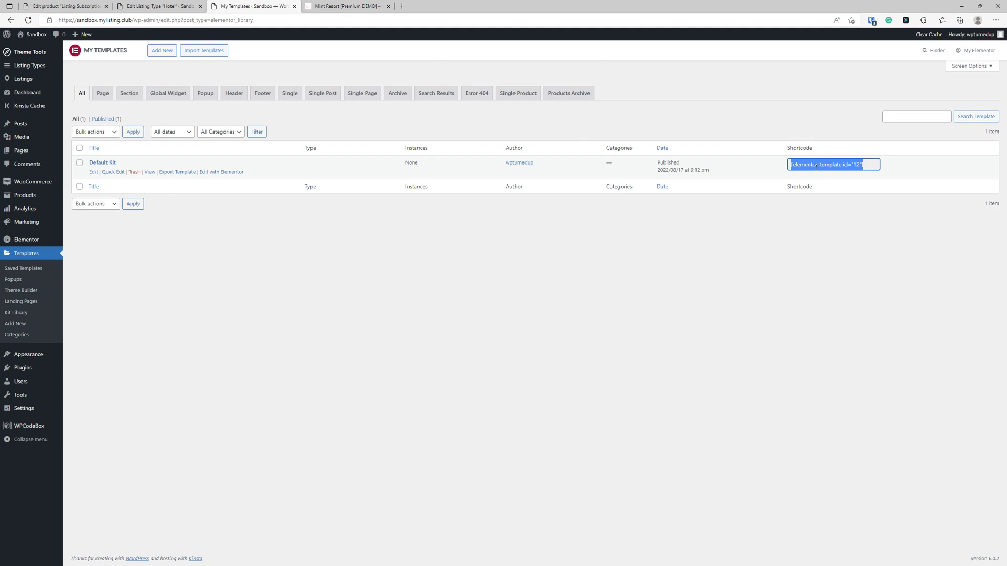
right_click(817, 164)
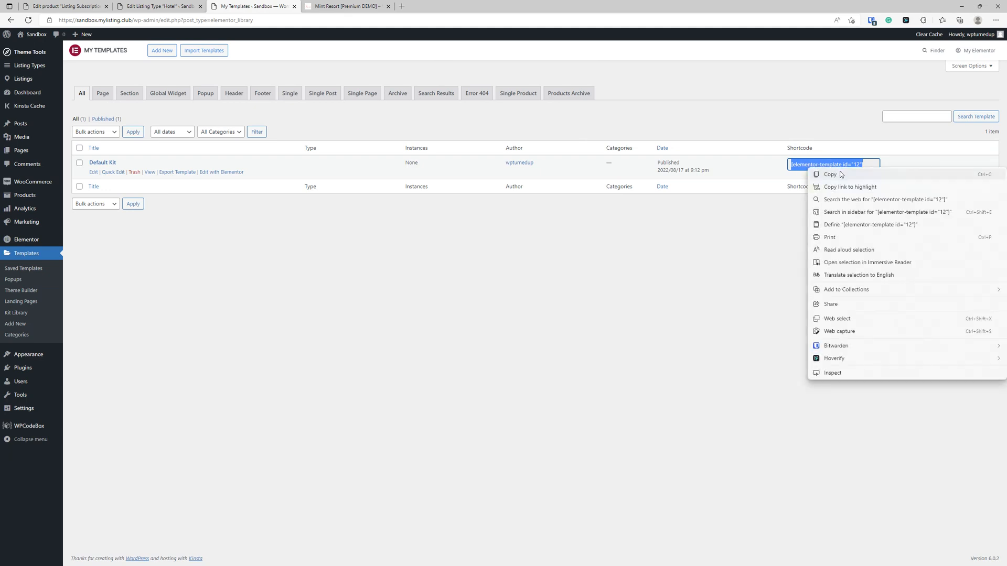
left_click(839, 174)
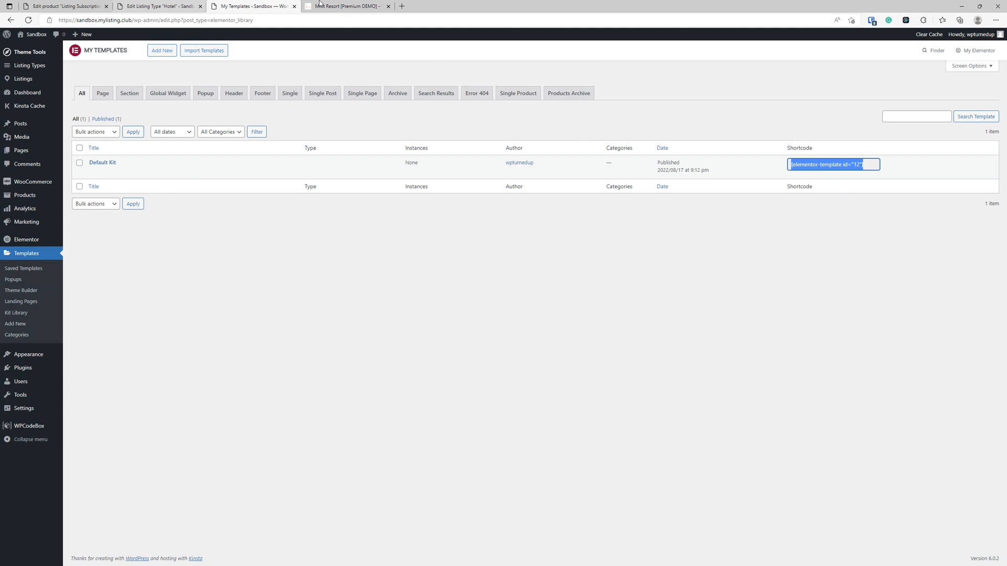
left_click(342, 6)
left_click(158, 5)
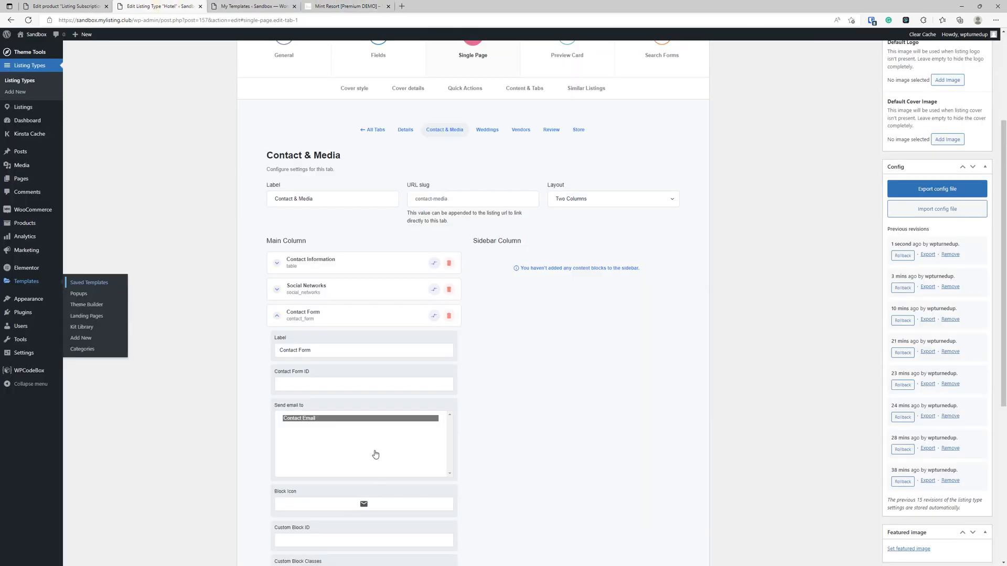
- Delete the Contact Form block from the Contact & Media tab's main column
scroll(377, 441, "down", 2)
left_click(444, 303)
left_click(449, 235)
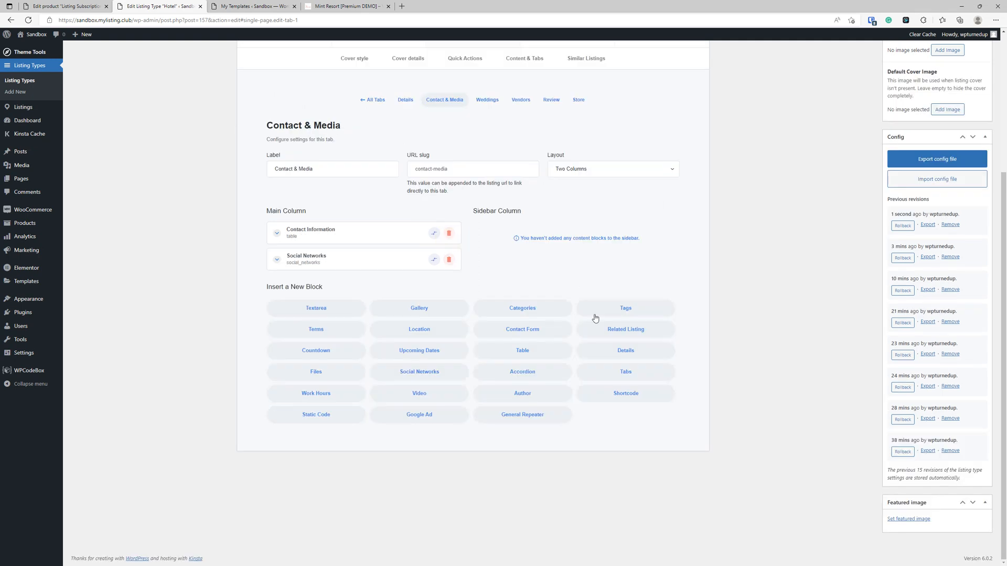
- Replace a newly added Contact Form block with a Shortcode block below Social Networks in the main column
left_click(543, 333)
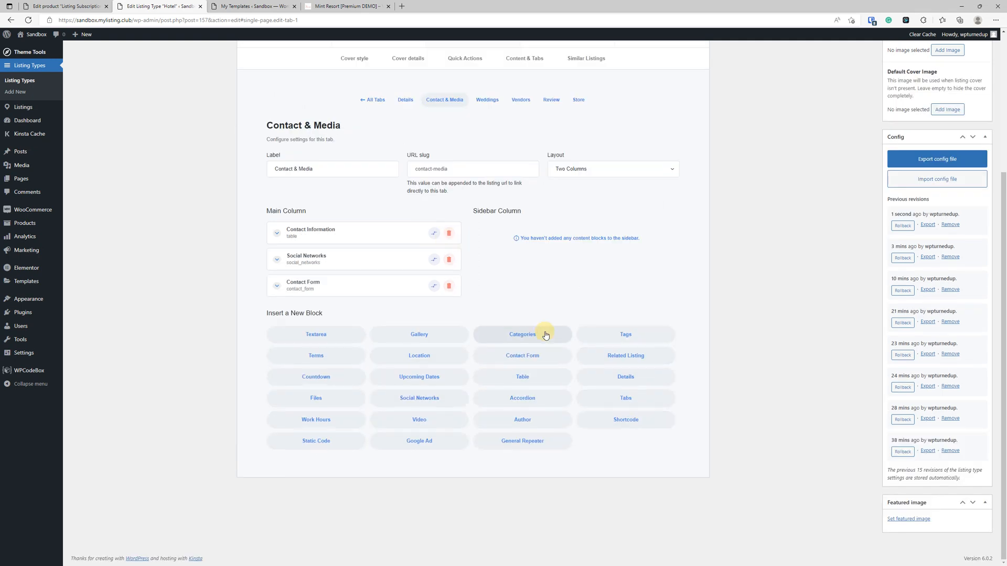
left_click(449, 286)
left_click(619, 397)
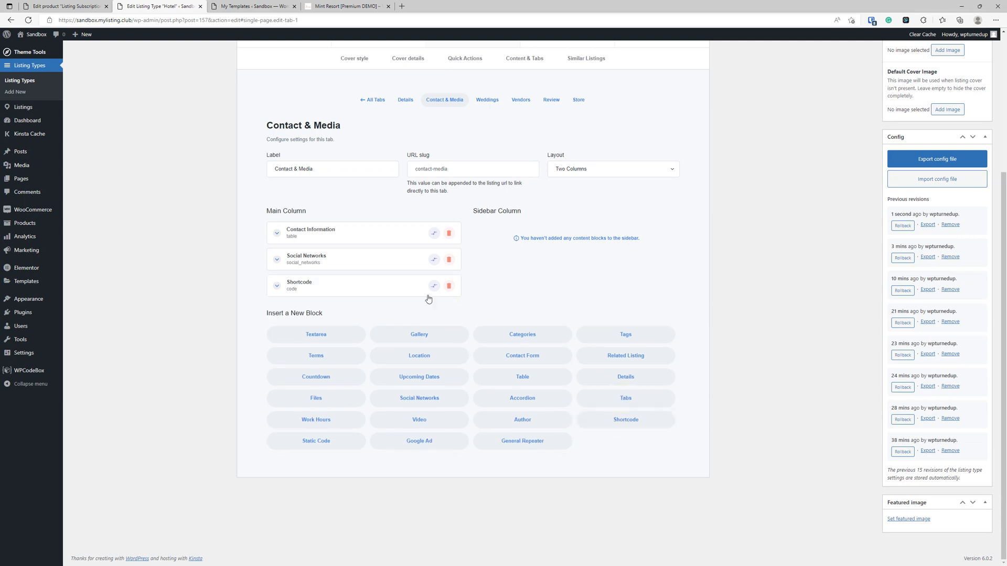
- Paste the copied Elementor template shortcode into the Shortcode block's content and set its label to "Contact Form"
left_click(404, 283)
left_click(327, 310)
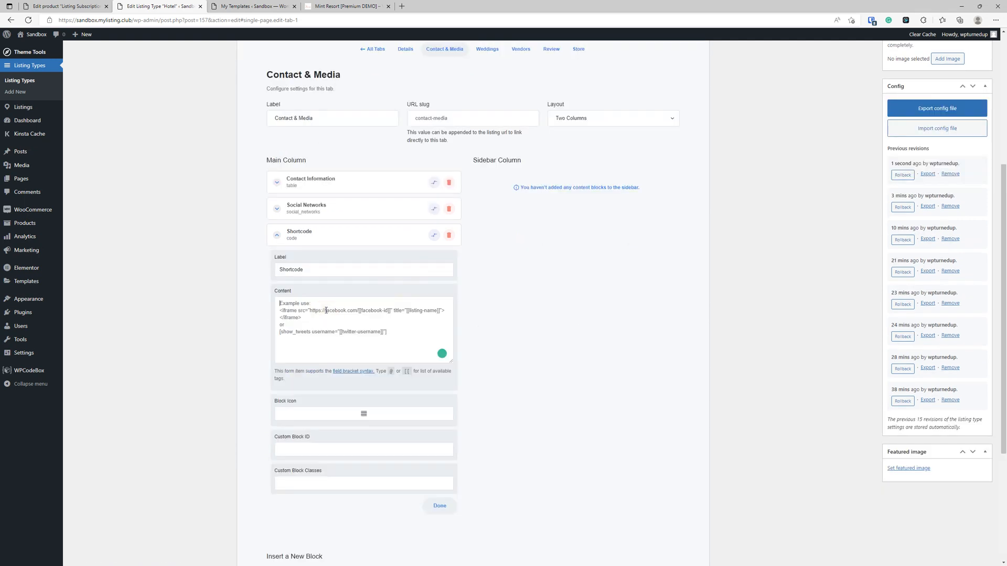
key("ctrl+v")
key("shift+Tab")
type("Contact Form")
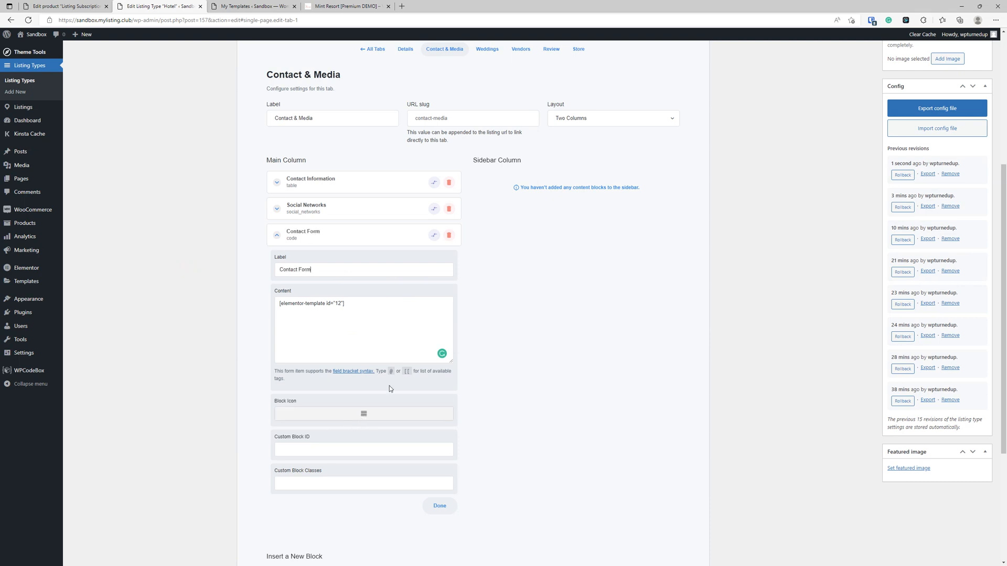
left_click(344, 239)
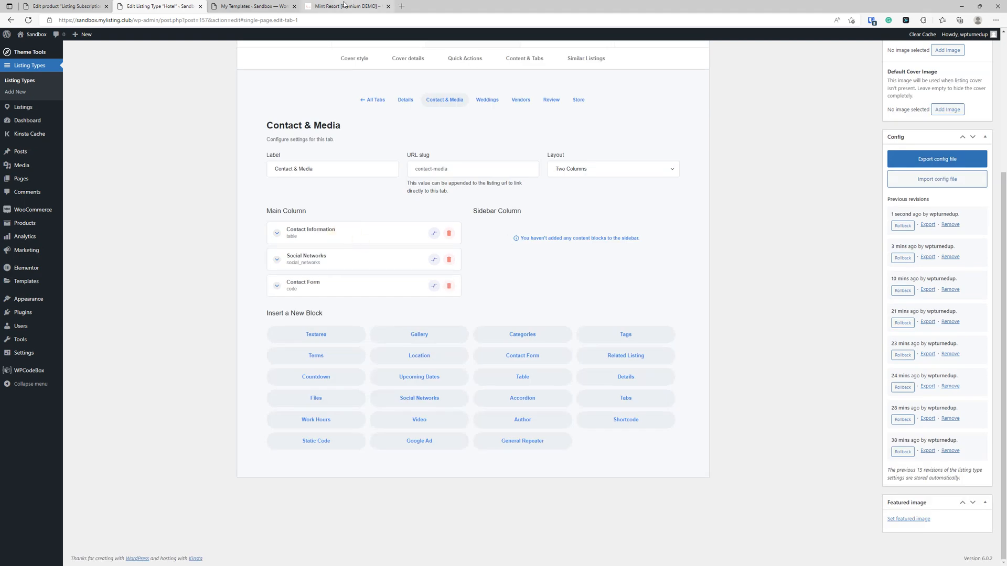
- Examine the galleries and video in the Mint Resort demo's Contact & Media tab, and return to the Hotel listing type
left_click(240, 6)
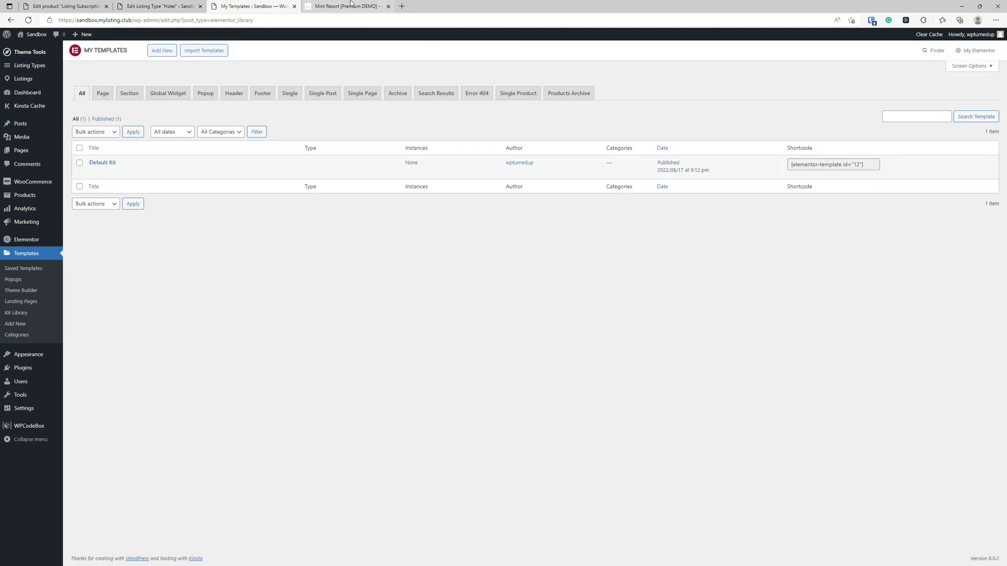
left_click(351, 6)
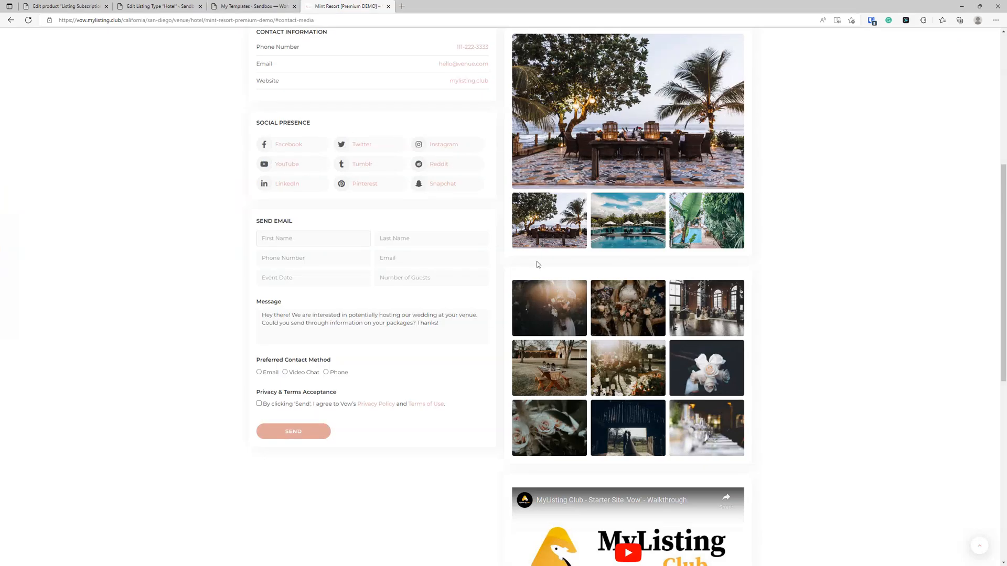
scroll(389, 232, "down", 3)
scroll(388, 263, "up", 2)
scroll(847, 343, "down", 3)
scroll(656, 233, "down", 2)
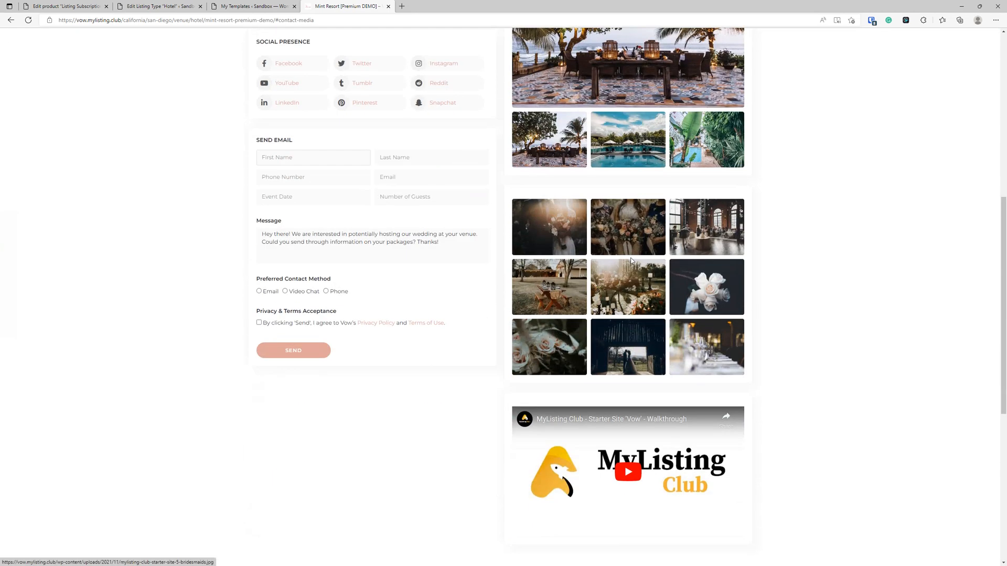
scroll(657, 232, "up", 3)
left_click(260, 4)
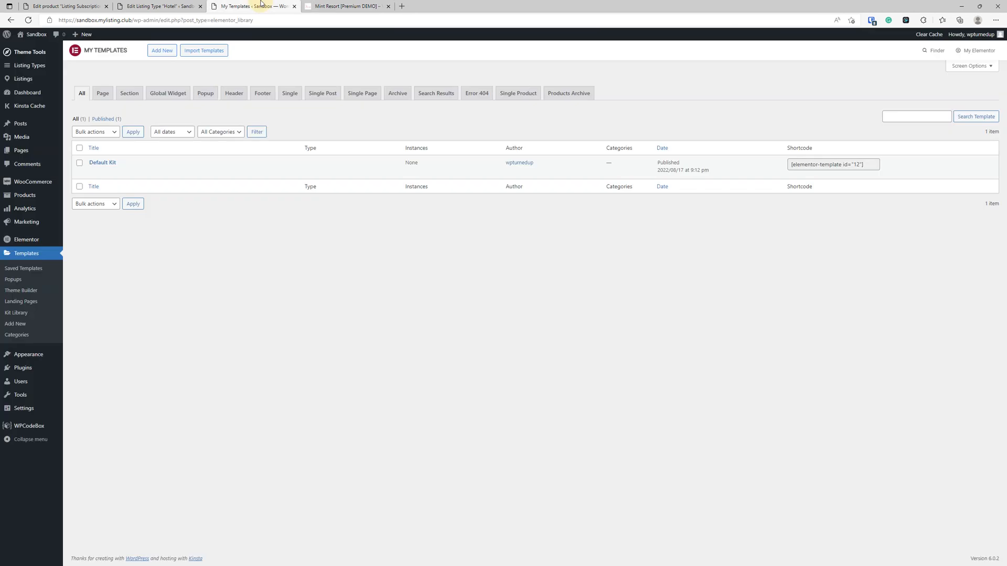
left_click(144, 5)
scroll(483, 249, "up", 1)
scroll(522, 293, "down", 2)
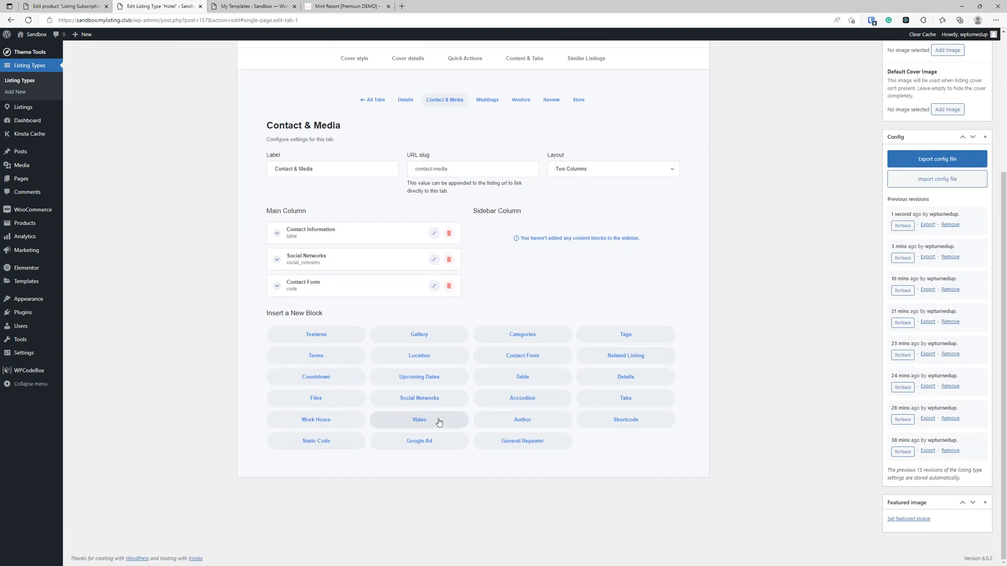
- Add two Gallery blocks to the Contact & Media tab and move both to the sidebar column
left_click(437, 335)
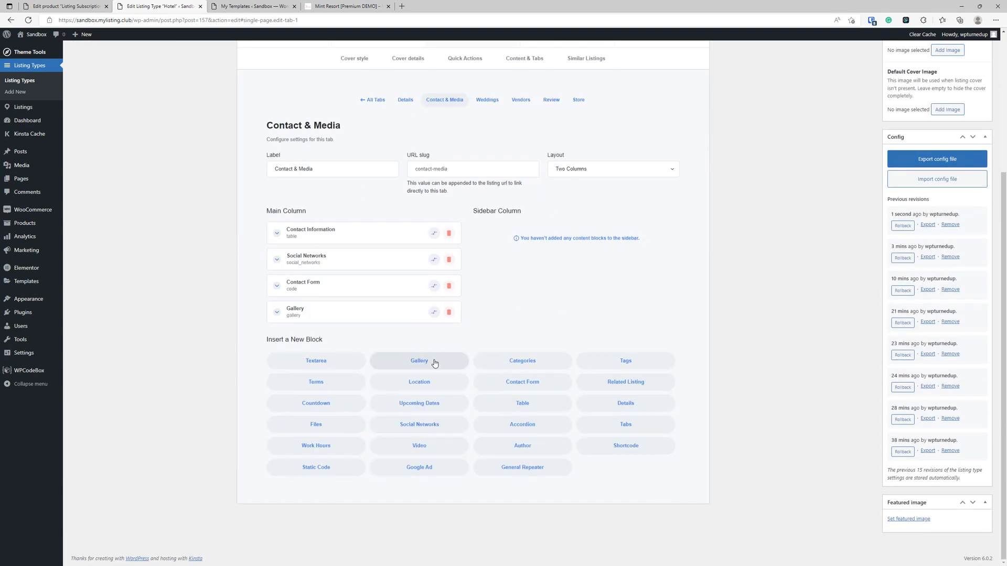
left_click(438, 362)
left_click(435, 313)
left_click(434, 313)
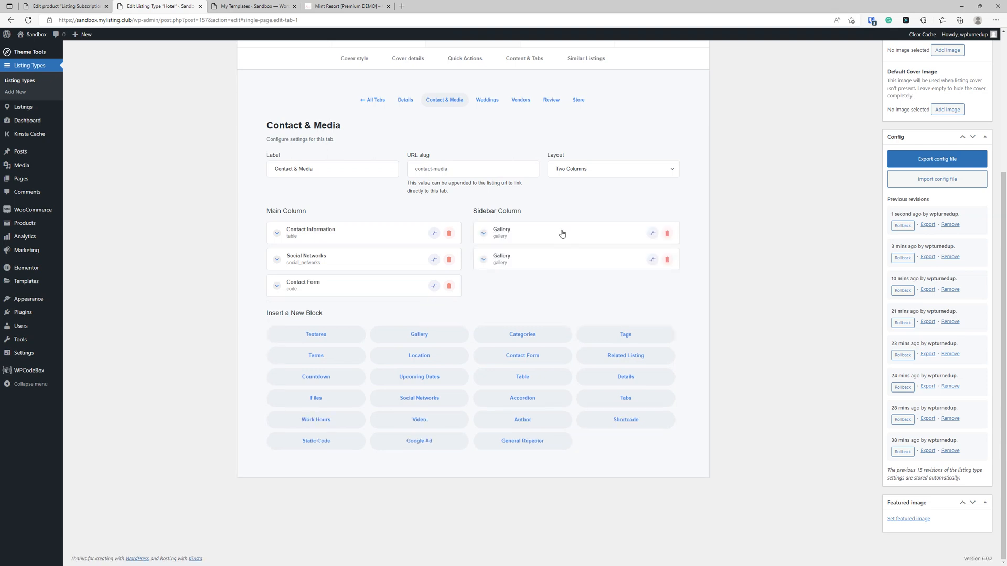
- Keep Gallery Images as the source field of the first sidebar Gallery block
left_click(562, 232)
left_click(537, 303)
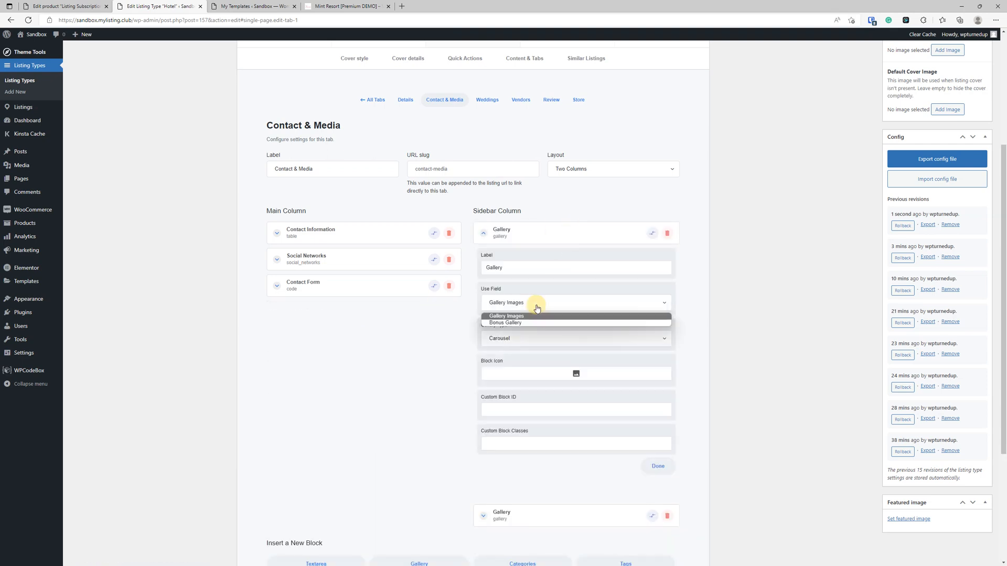
left_click(537, 307)
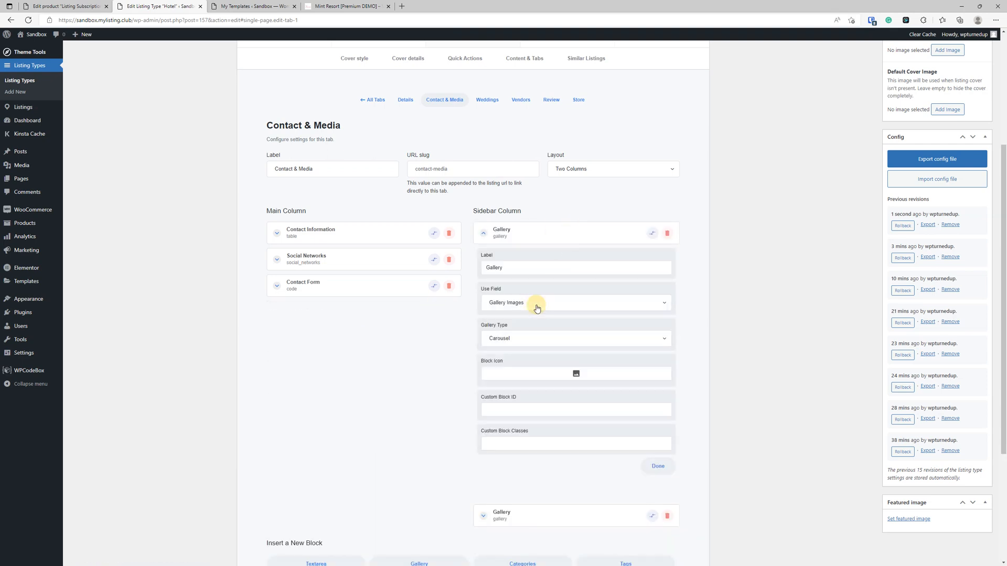
left_click(538, 233)
- Set the second sidebar Gallery block to use the Bonus Gallery field and label it "Bonus Galleries"
left_click(538, 261)
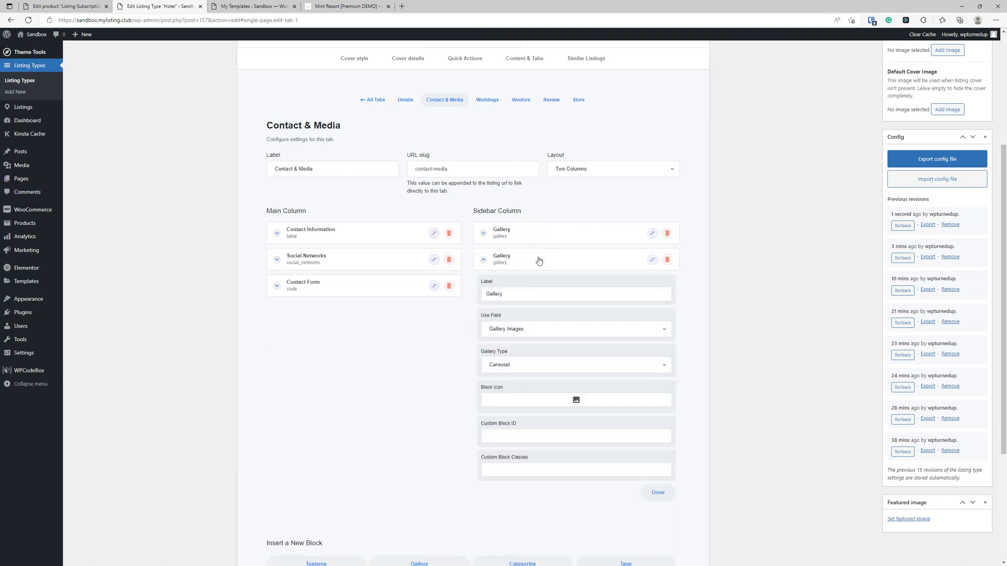
left_click(542, 329)
left_click(536, 347)
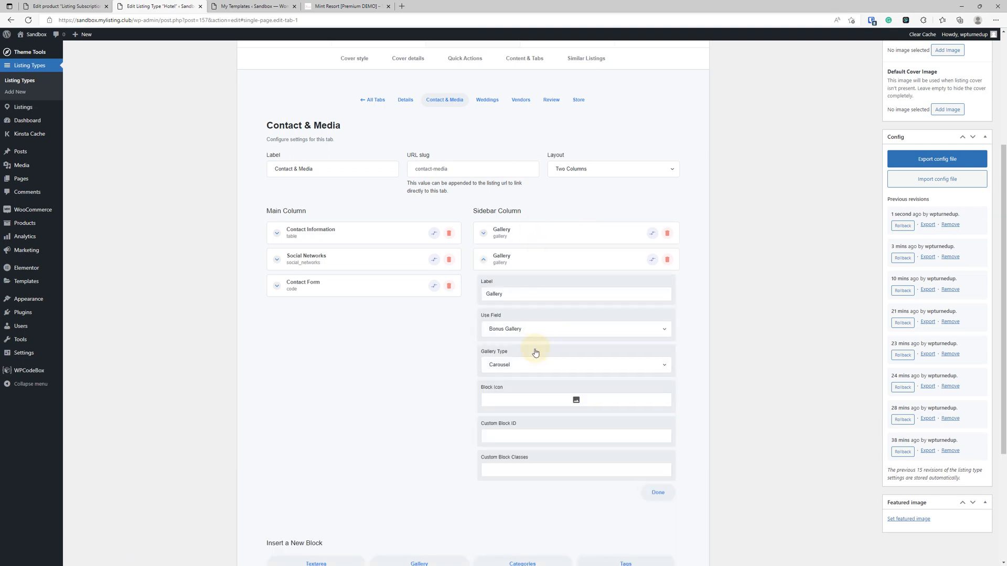
left_click(522, 262)
left_click(561, 263)
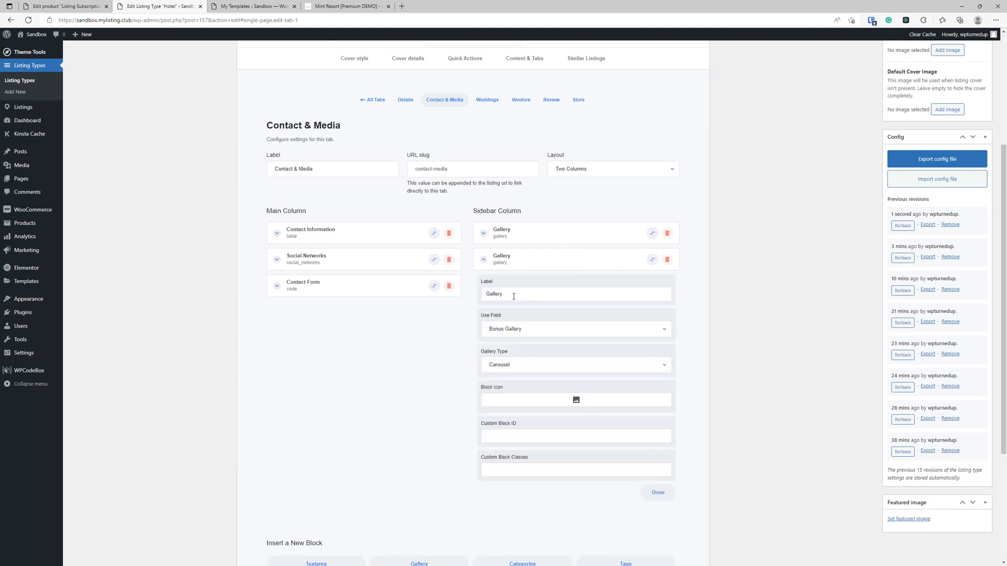
type("Bonus Galleries")
left_click(524, 264)
left_click(559, 261)
left_click(521, 362)
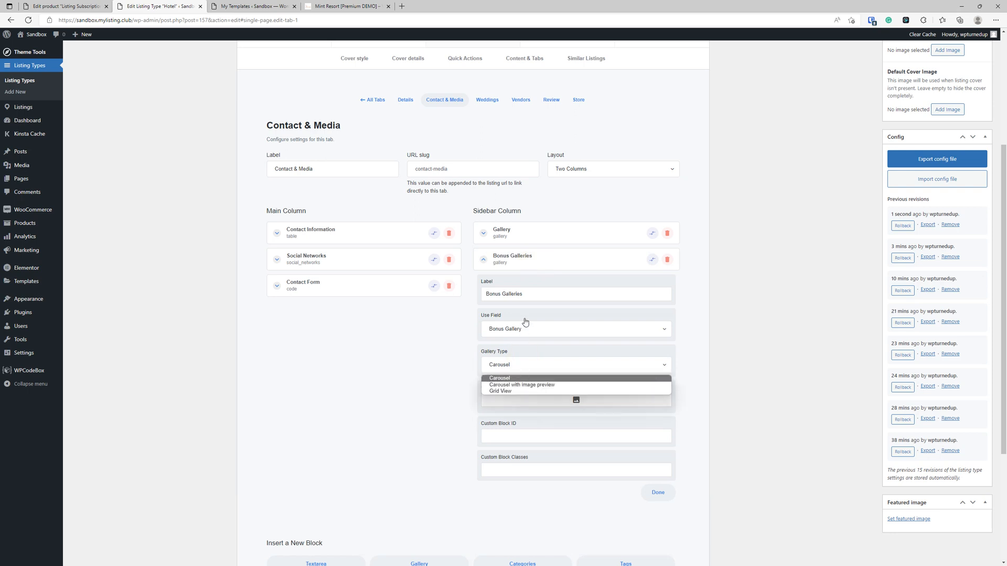
left_click(532, 260)
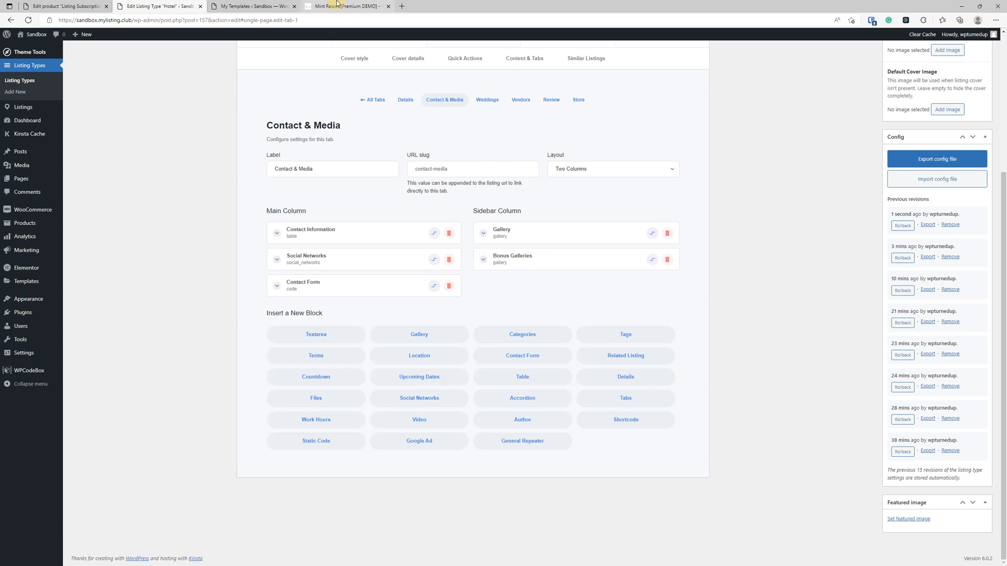
- Following the demo's video section, add a Video block below Bonus Galleries in the sidebar column and save the listing type
left_click(333, 5)
scroll(488, 354, "down", 5)
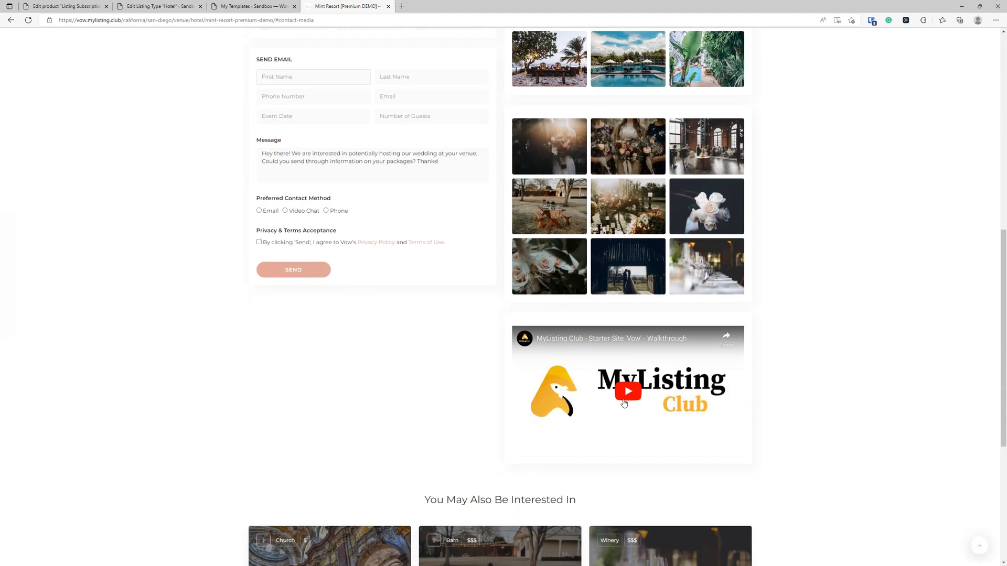
left_click(163, 6)
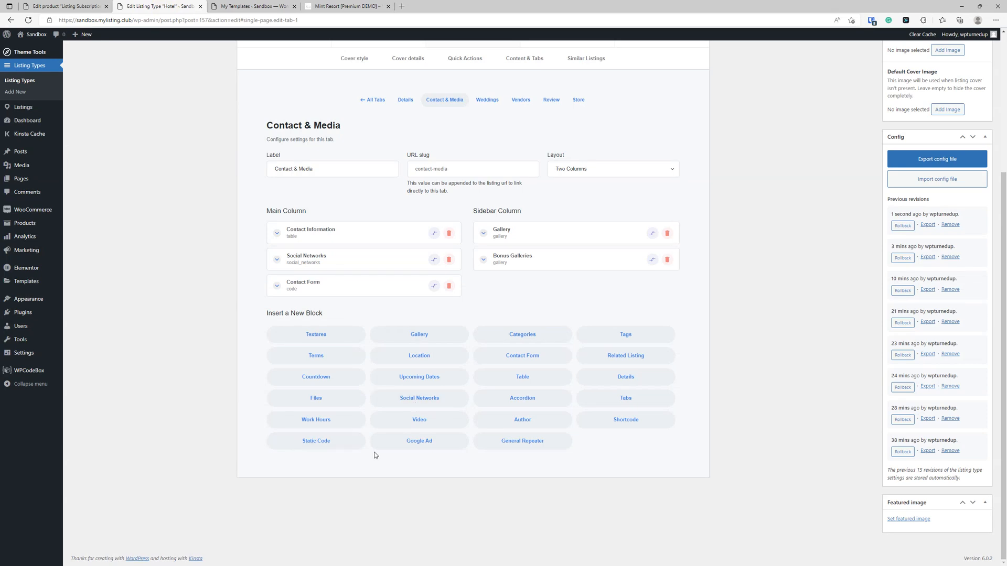
left_click(419, 420)
left_click_drag(423, 321, 571, 287)
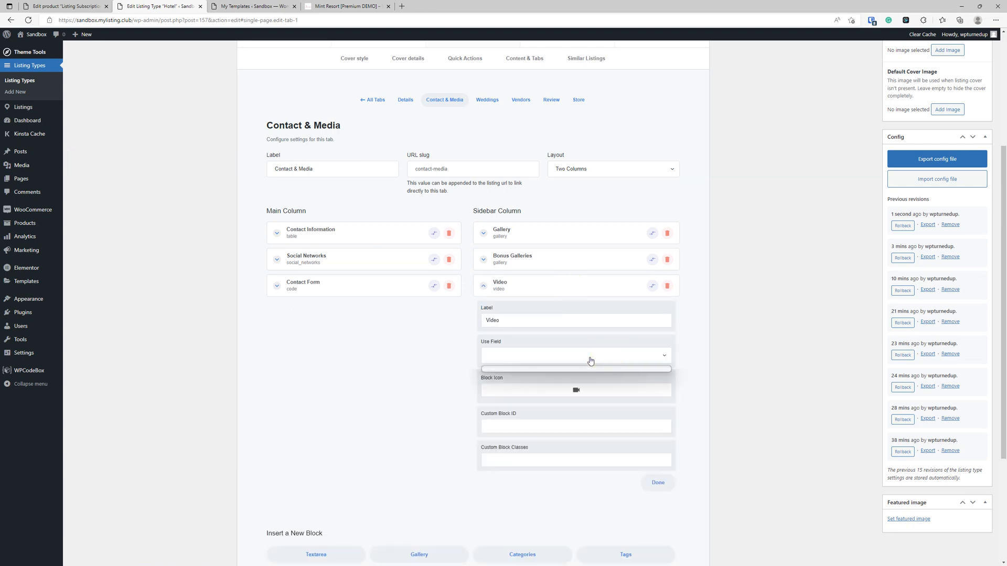
scroll(597, 360, "up", 4)
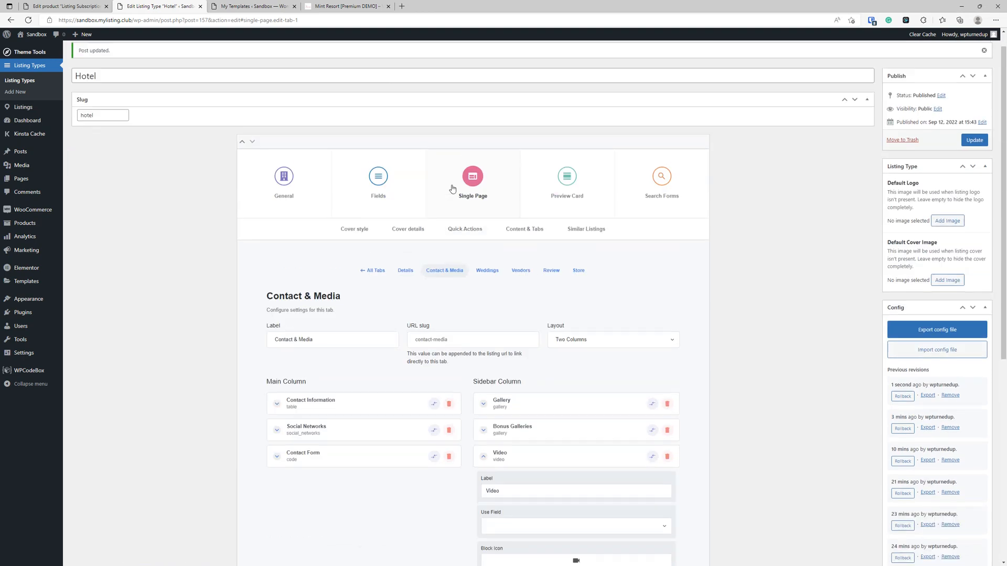
left_click(975, 162)
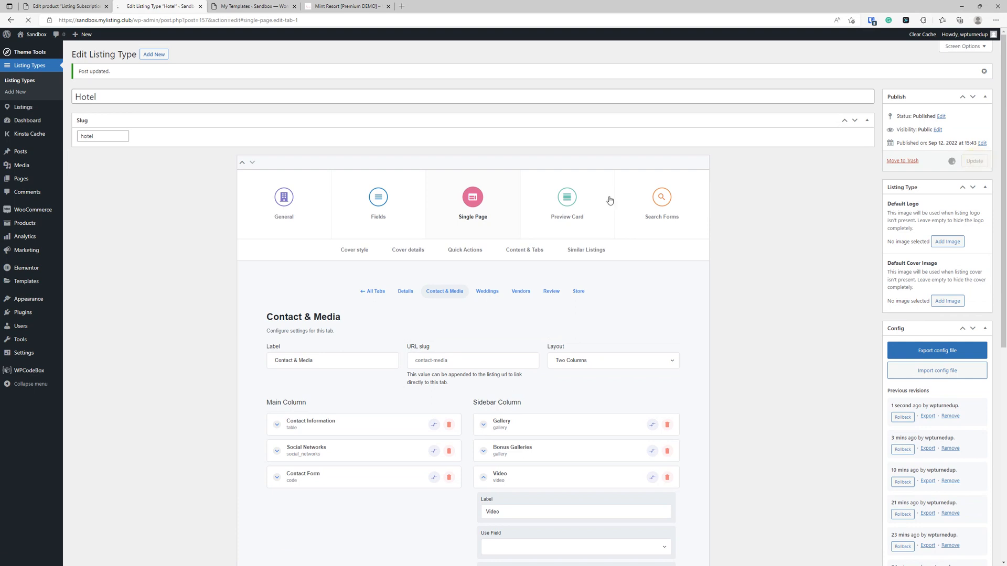
- Add the preset Video URL field to the Hotel listing type's fields and disable showing it in the listing comparison popup
left_click(388, 202)
scroll(303, 208, "down", 5)
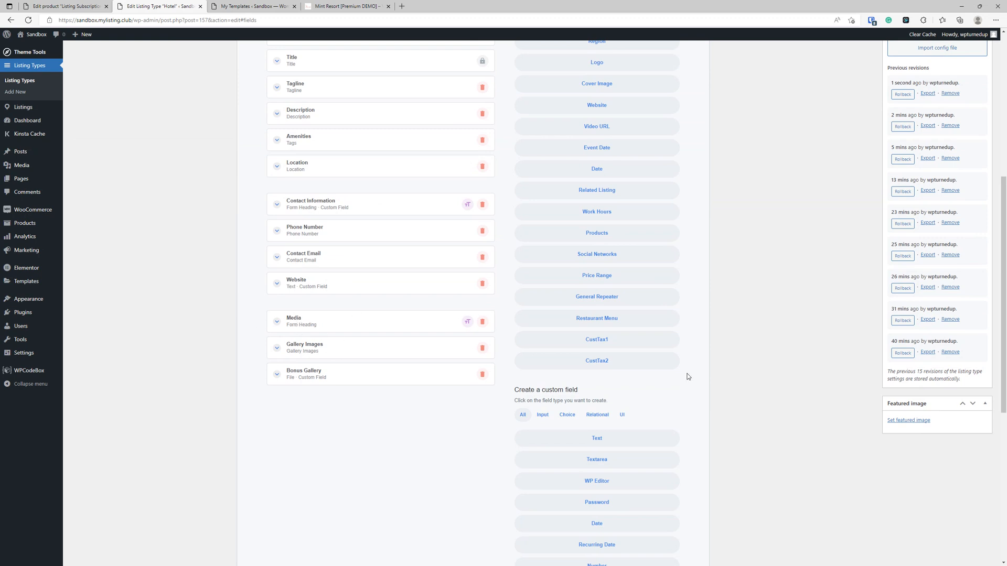
left_click(597, 126)
left_click(349, 398)
scroll(350, 398, "down", 6)
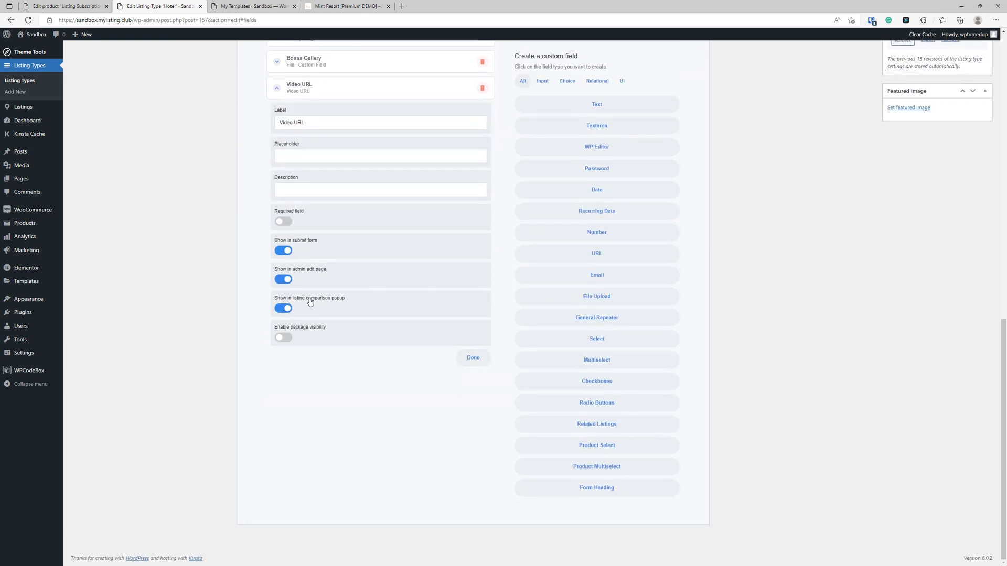
left_click(282, 309)
- Check which field the Video block in the Contact & Media tab's sidebar column uses
scroll(331, 291, "up", 10)
left_click(472, 129)
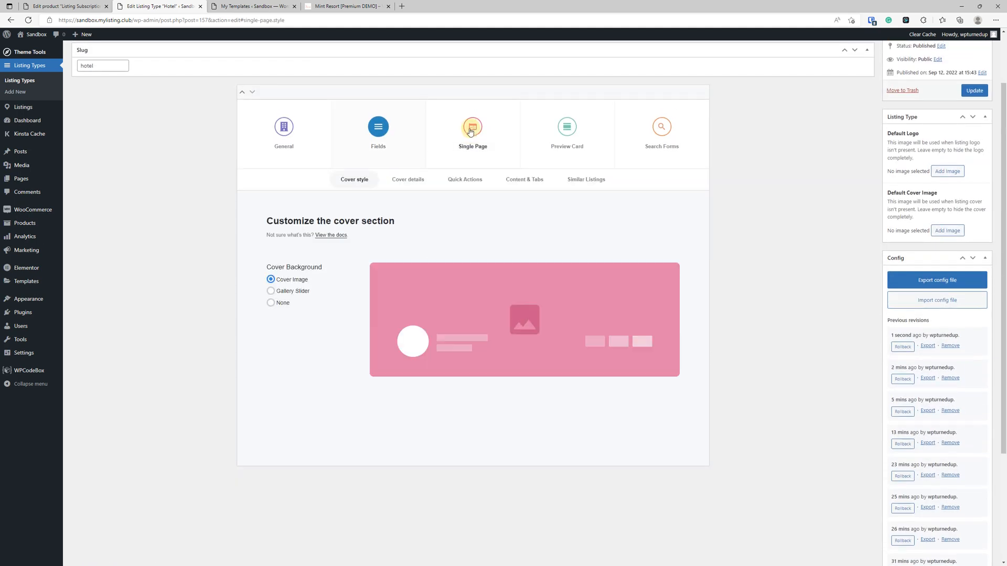
left_click(535, 178)
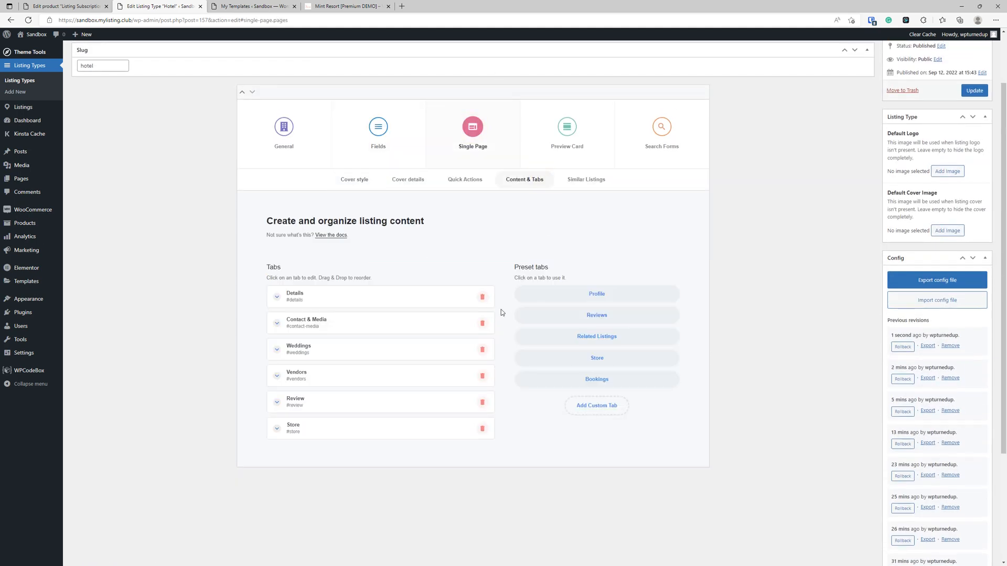
scroll(379, 306, "down", 2)
left_click(393, 243)
scroll(393, 252, "down", 2)
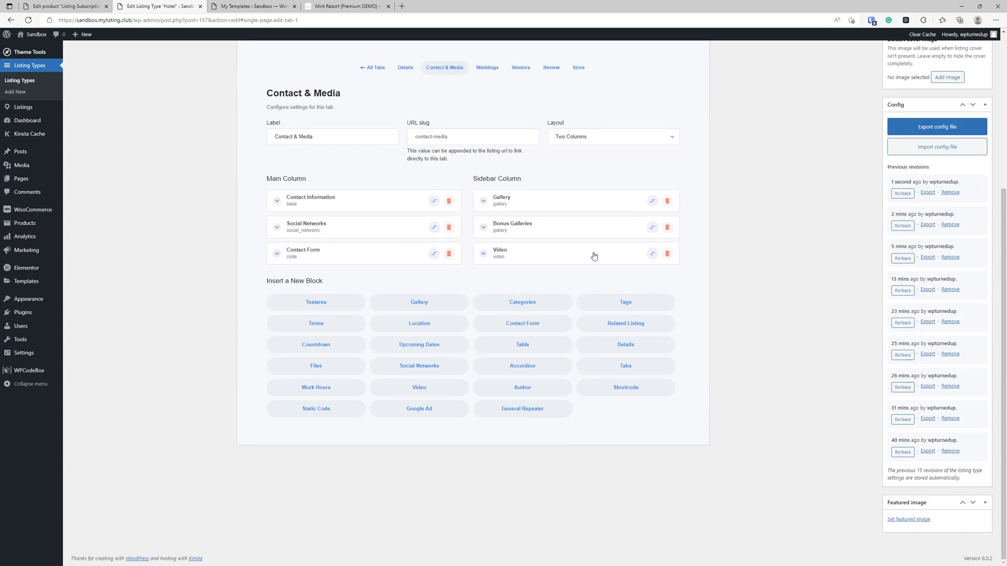
left_click(591, 250)
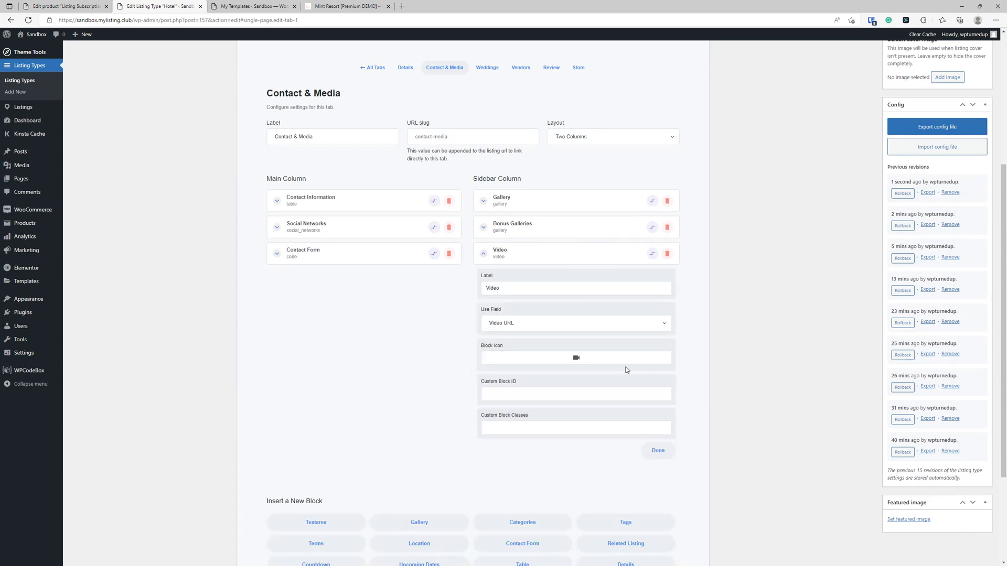
left_click(603, 261)
- Examine the Weddings tab of the Mint Resort demo and return to the Hotel listing type
scroll(603, 260, "up", 5)
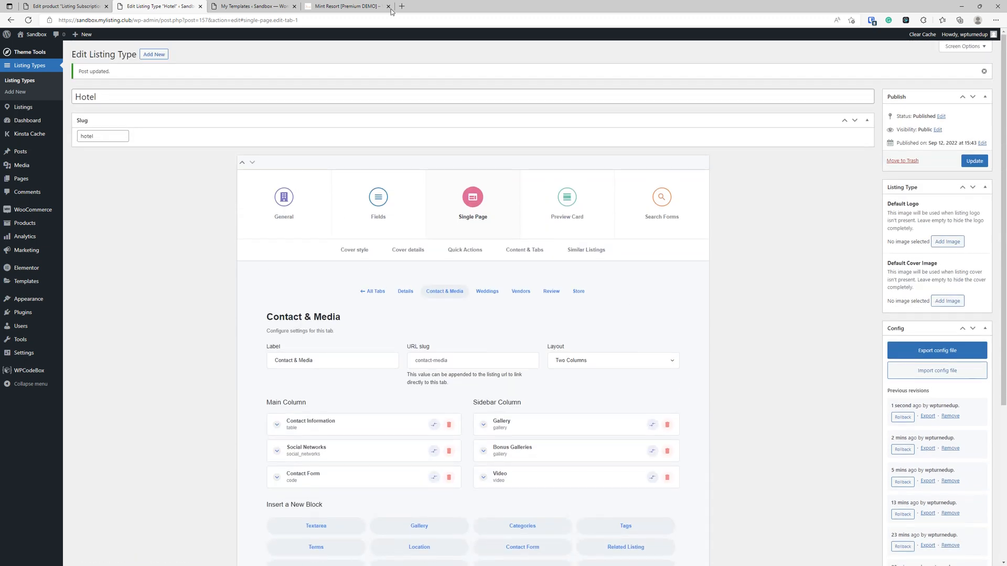
left_click(334, 6)
scroll(465, 278, "up", 10)
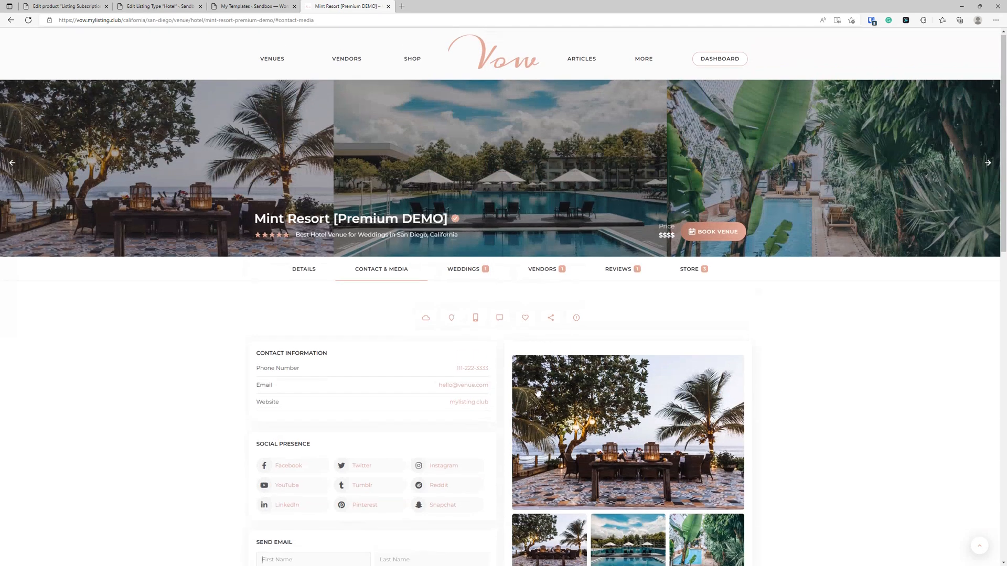
left_click(465, 278)
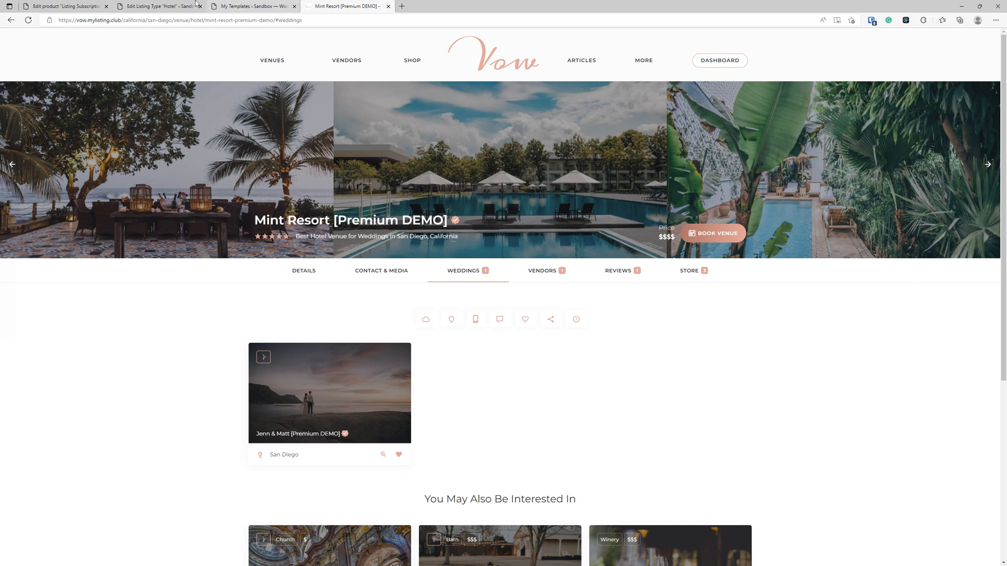
left_click(244, 4)
left_click(158, 6)
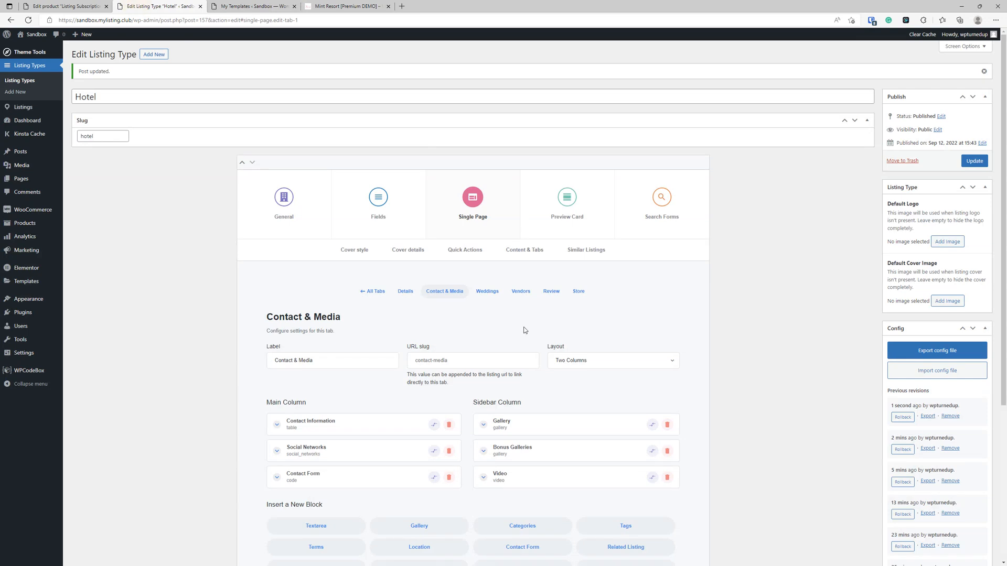
- Open the settings of the Weddings tab from the Hotel listing type's list of all content tabs
scroll(479, 171, "down", 3)
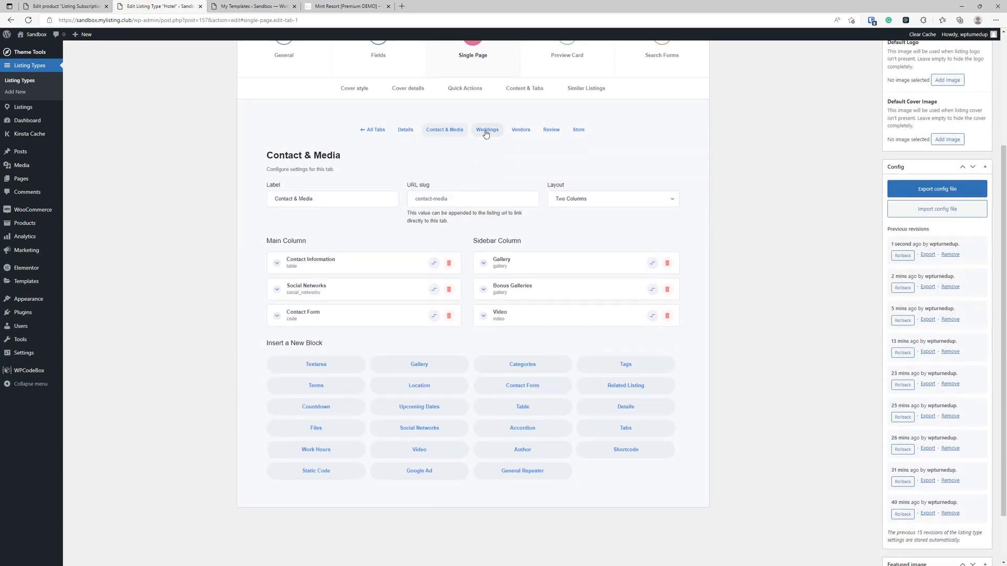
left_click(372, 129)
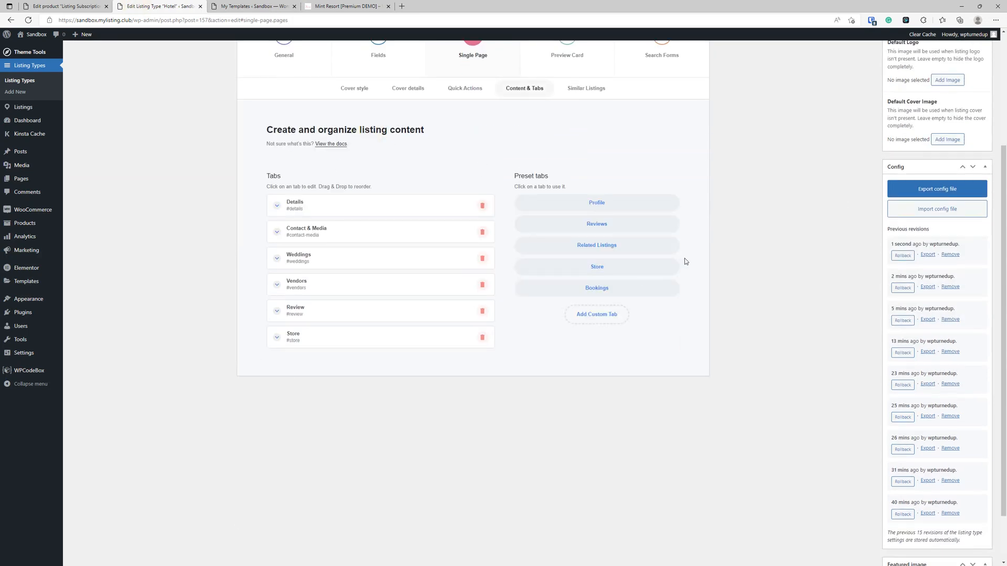
left_click(299, 262)
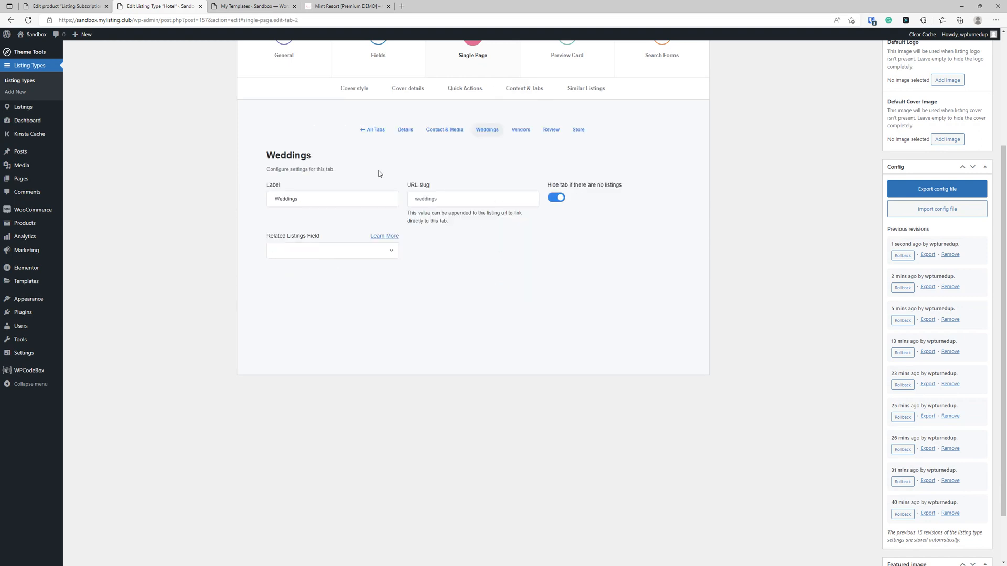
- Return to the Hotel listing type's fields and collapse the Video URL field's settings
scroll(617, 265, "up", 2)
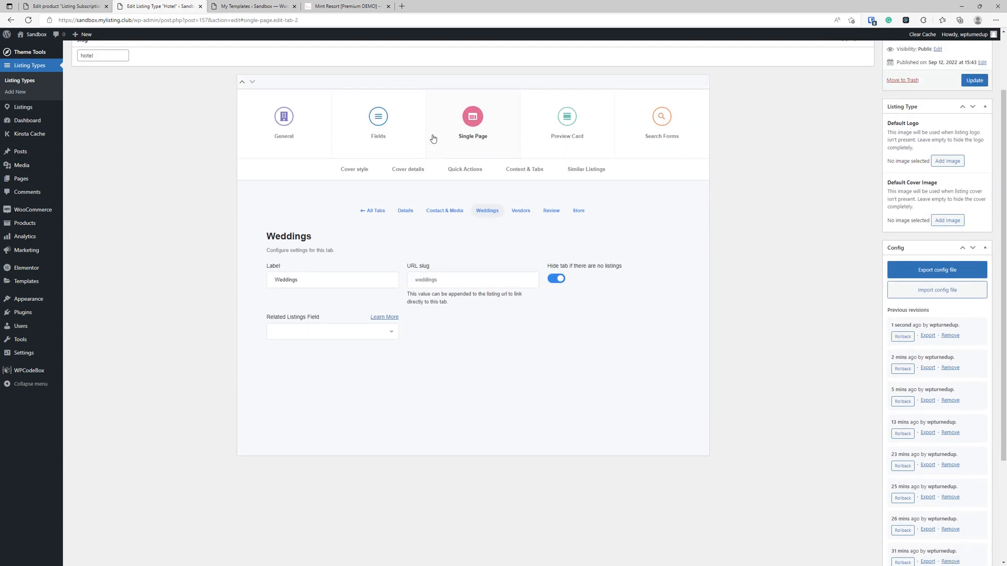
left_click(386, 126)
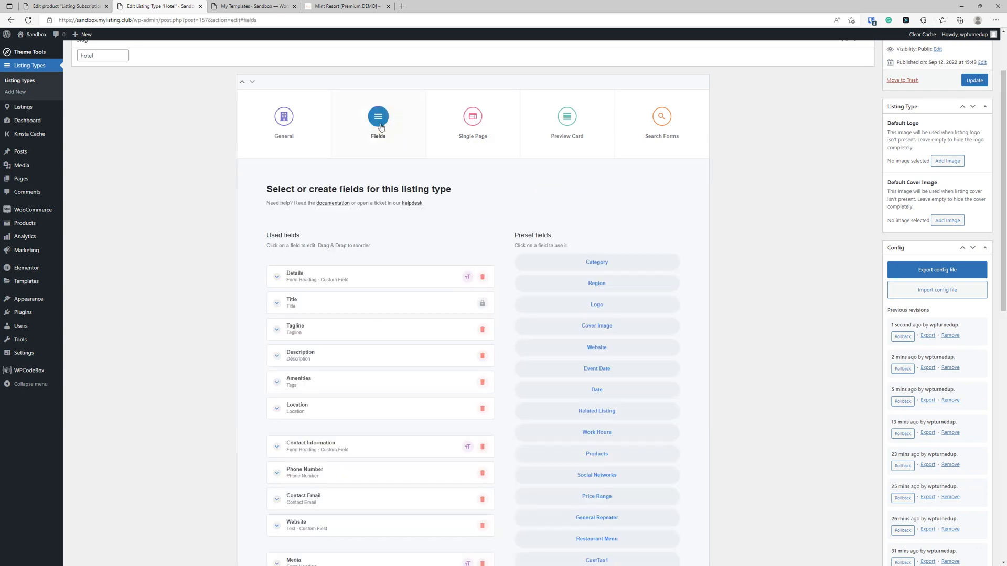
scroll(384, 145, "down", 8)
scroll(267, 289, "down", 2)
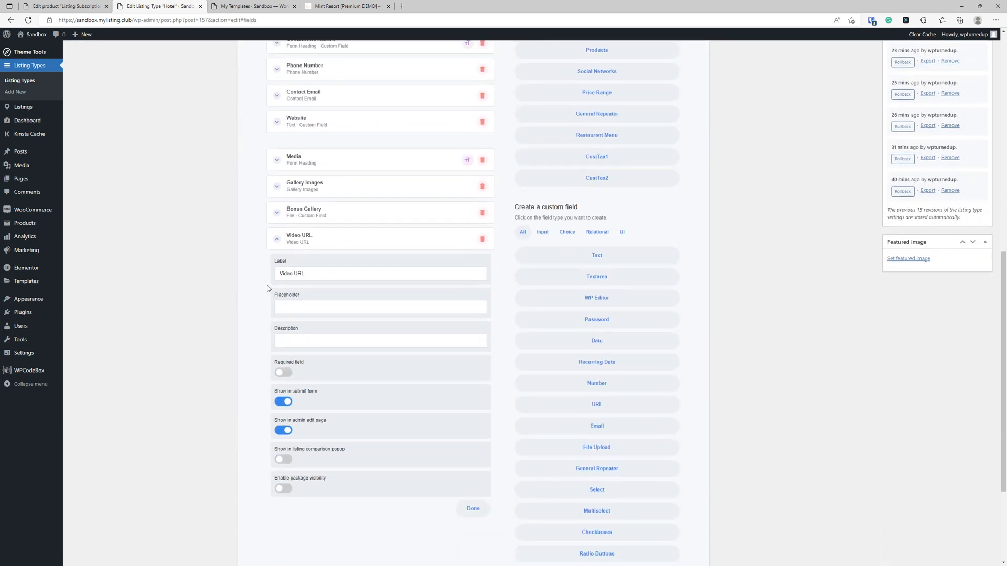
left_click(353, 241)
scroll(367, 251, "up", 10)
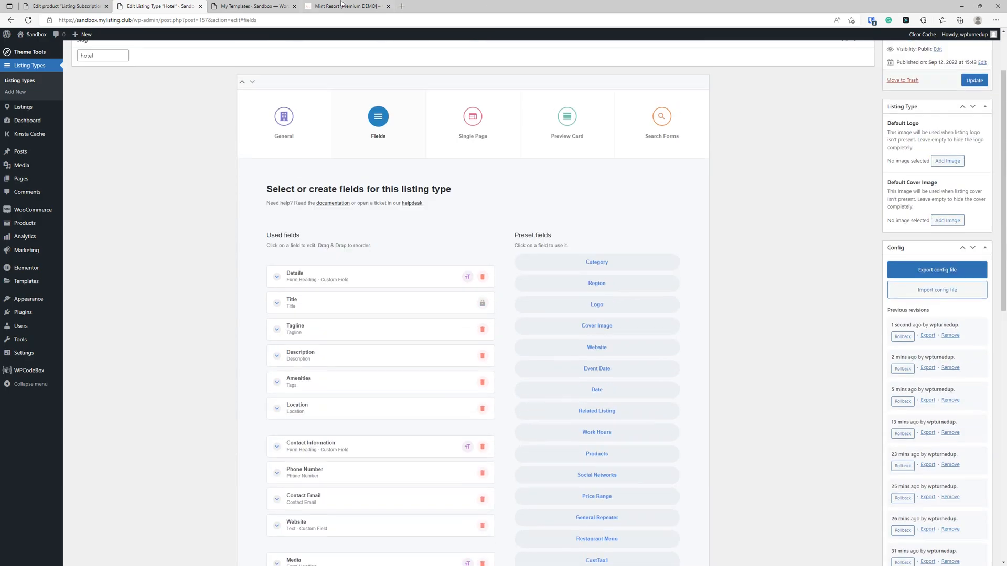
- Add the preset Related Listing field to the Hotel listing type and place it directly below Location
left_click(346, 6)
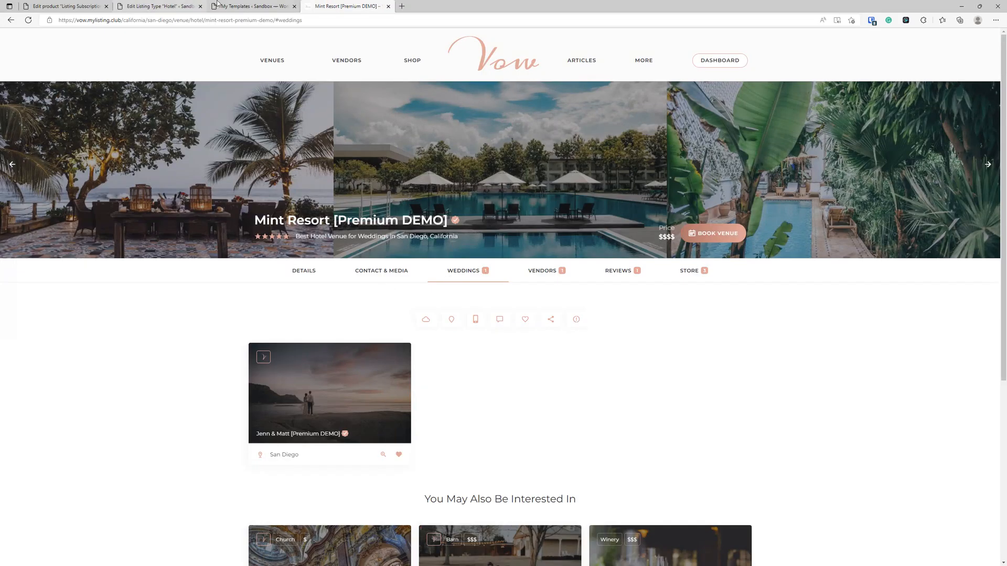
left_click(239, 6)
left_click(158, 6)
scroll(430, 306, "down", 6)
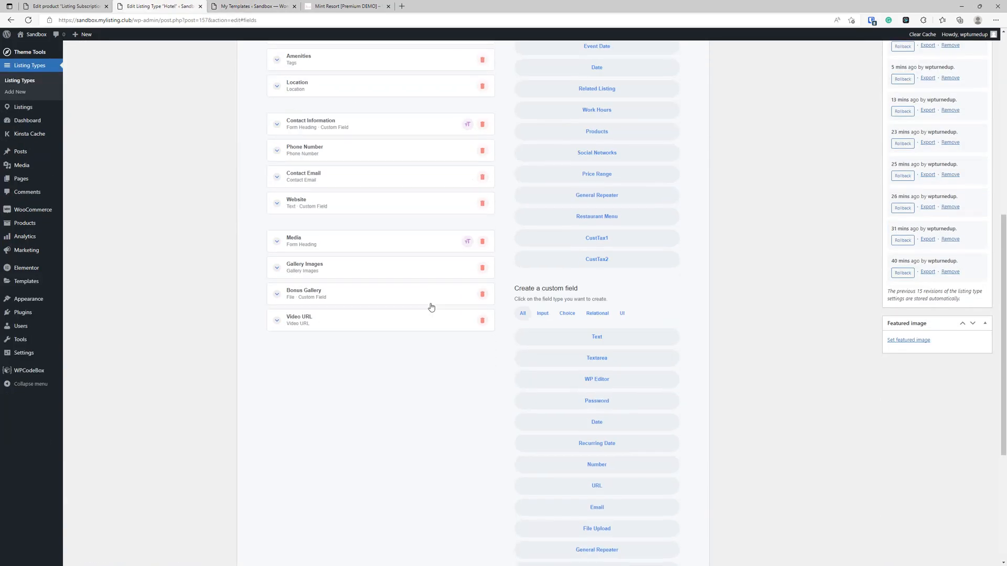
scroll(400, 283, "up", 3)
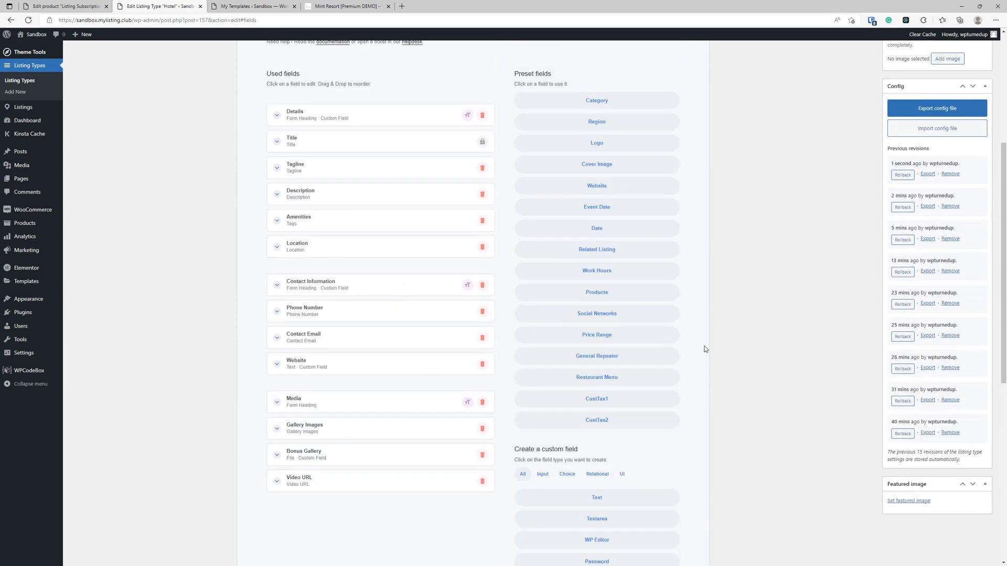
scroll(704, 349, "down", 2)
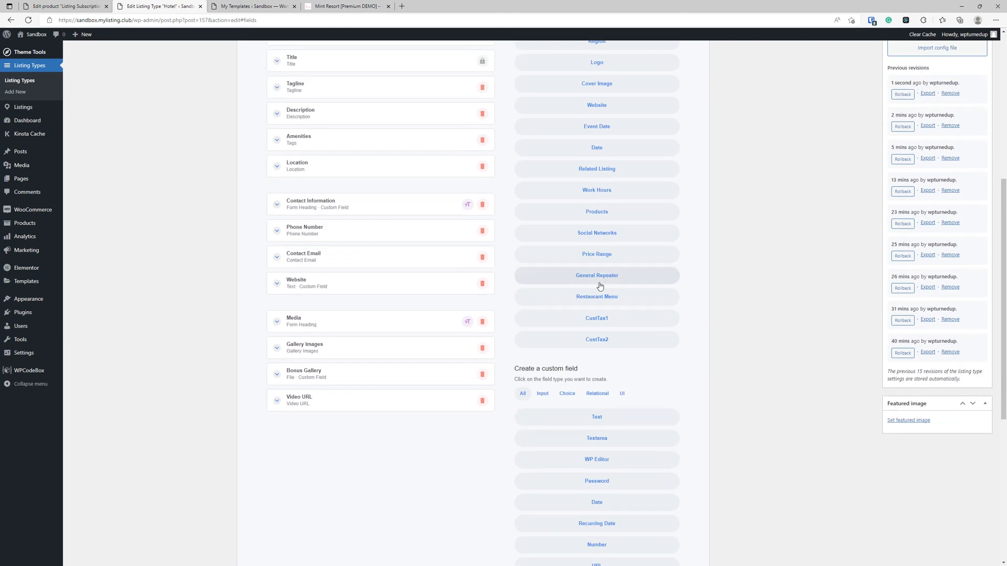
left_click(603, 169)
left_click_drag(353, 433, 326, 194)
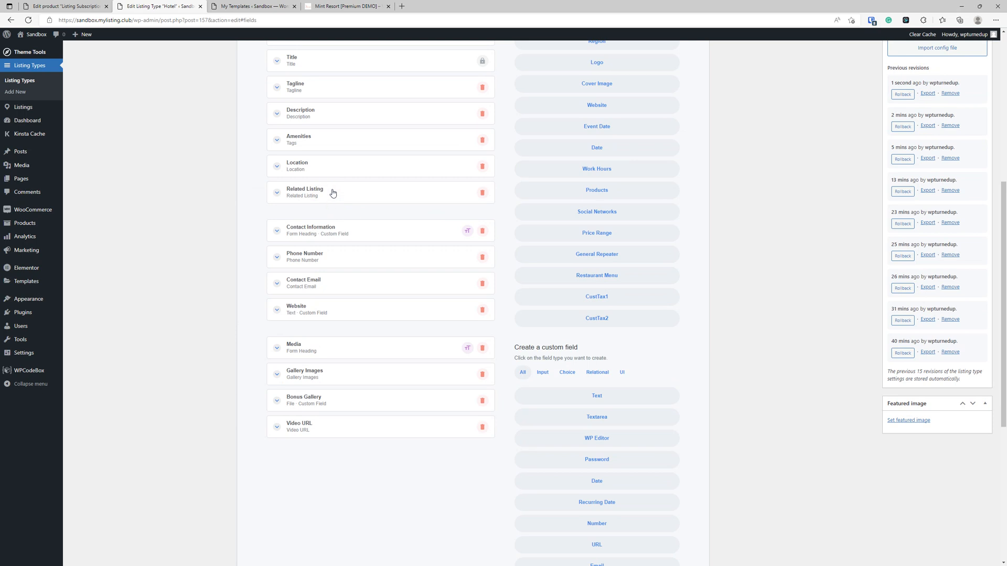
- Expand the Related Listing field and review its relation, author, status and visibility options
left_click(332, 193)
scroll(327, 363, "down", 2)
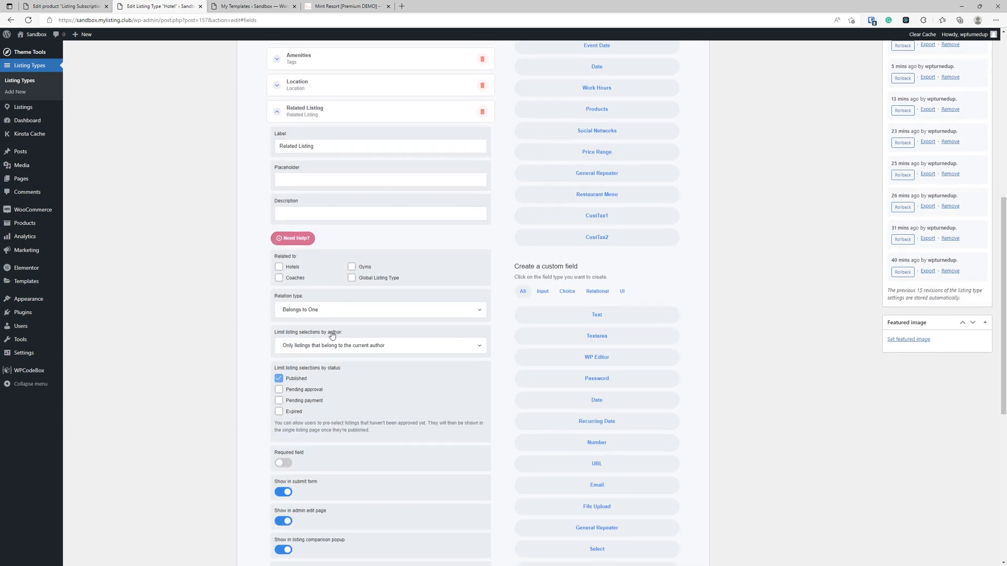
scroll(392, 367, "down", 3)
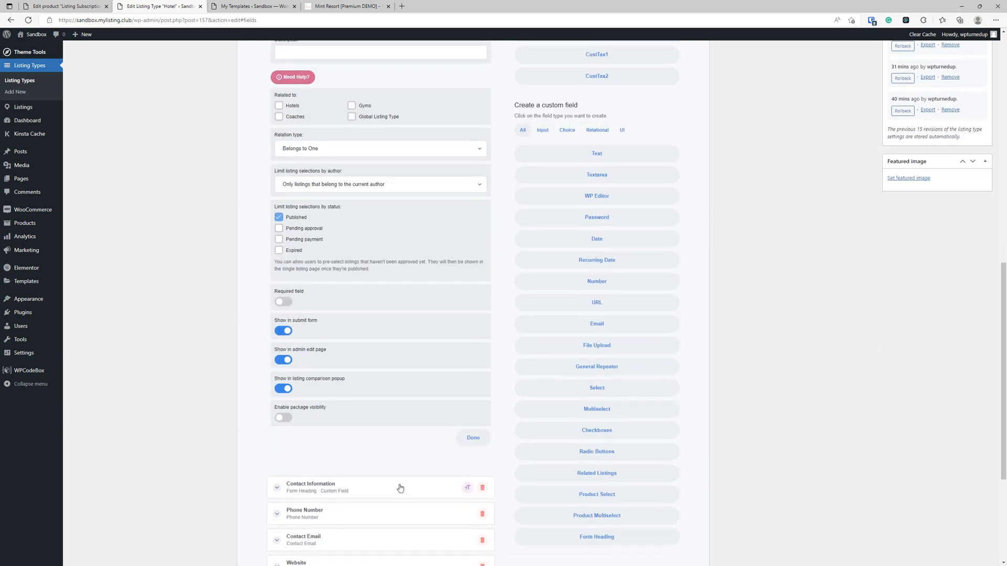
scroll(394, 378, "up", 1)
scroll(394, 379, "up", 3)
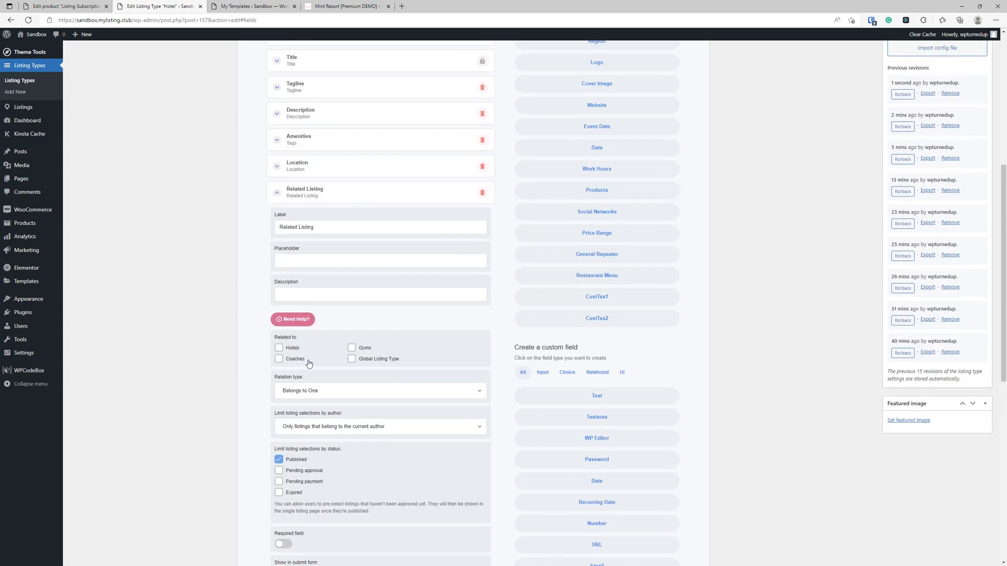
- Check the Weddings tab of the Mint Resort demo again and return to the Hotel listing type
left_click(242, 6)
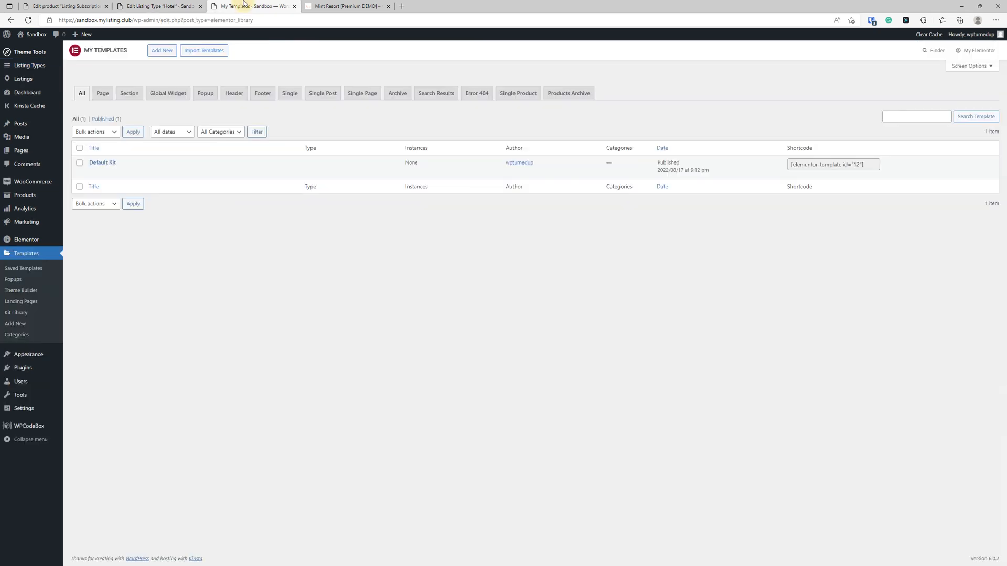
left_click(342, 6)
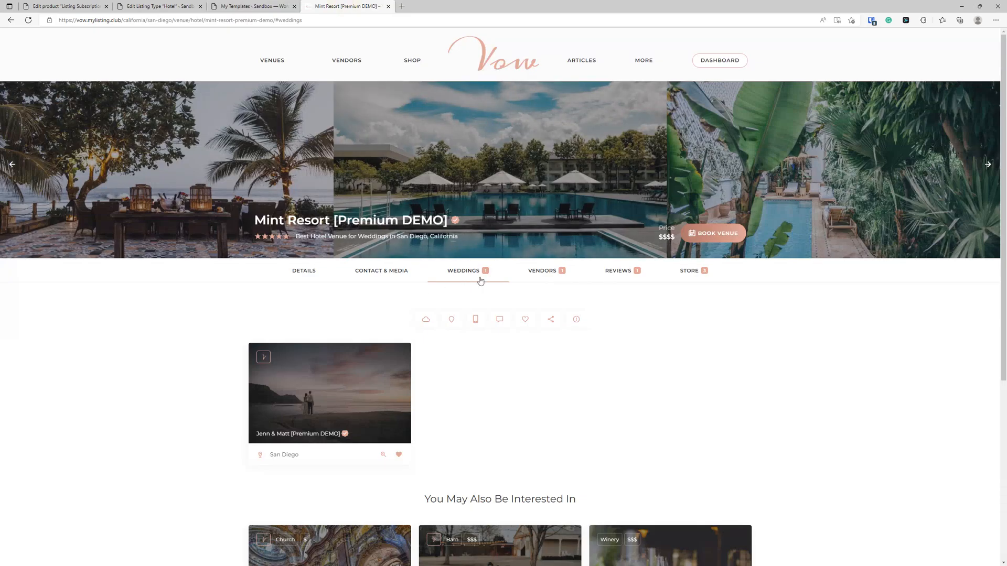
left_click(246, 6)
left_click(174, 6)
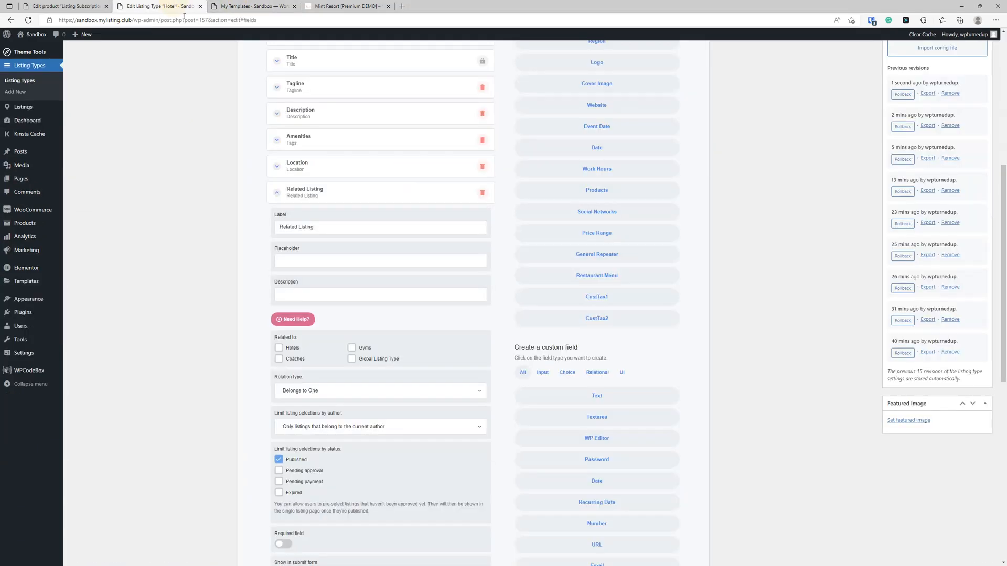
- View the list of all listing types in place of the product editor, and return to the Hotel listing type
scroll(222, 293, "up", 4)
left_click(100, 3)
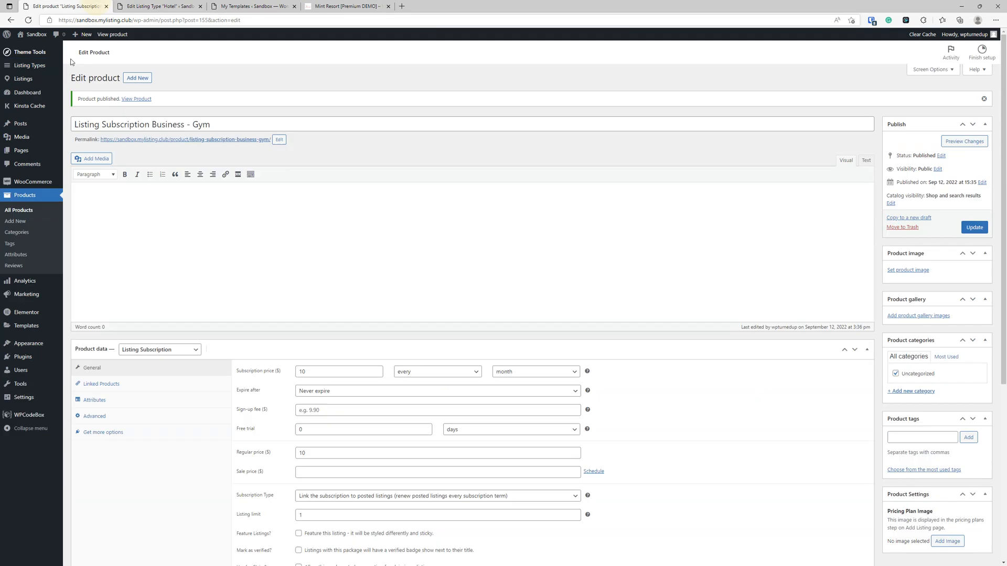
left_click(23, 78)
left_click(28, 65)
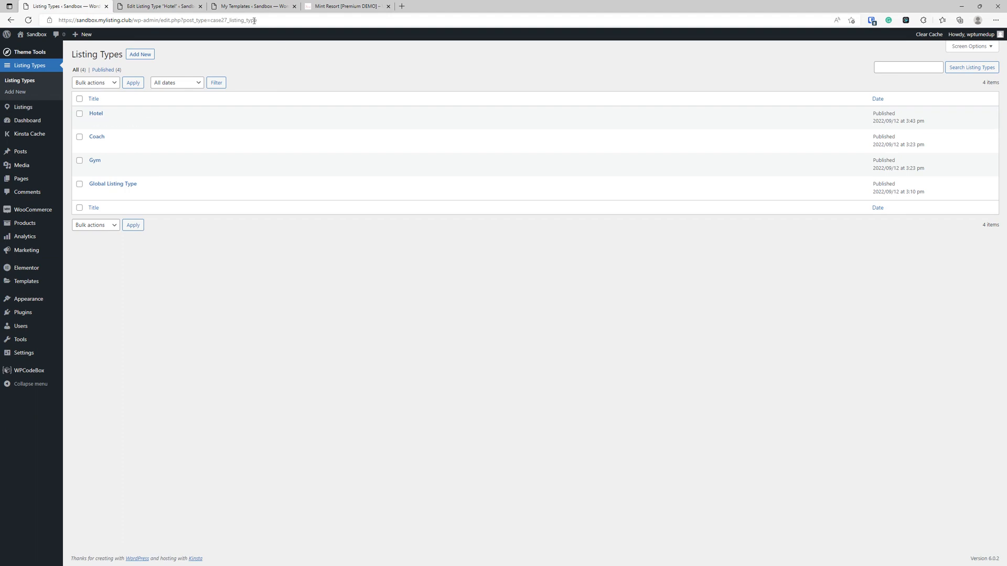
left_click(168, 7)
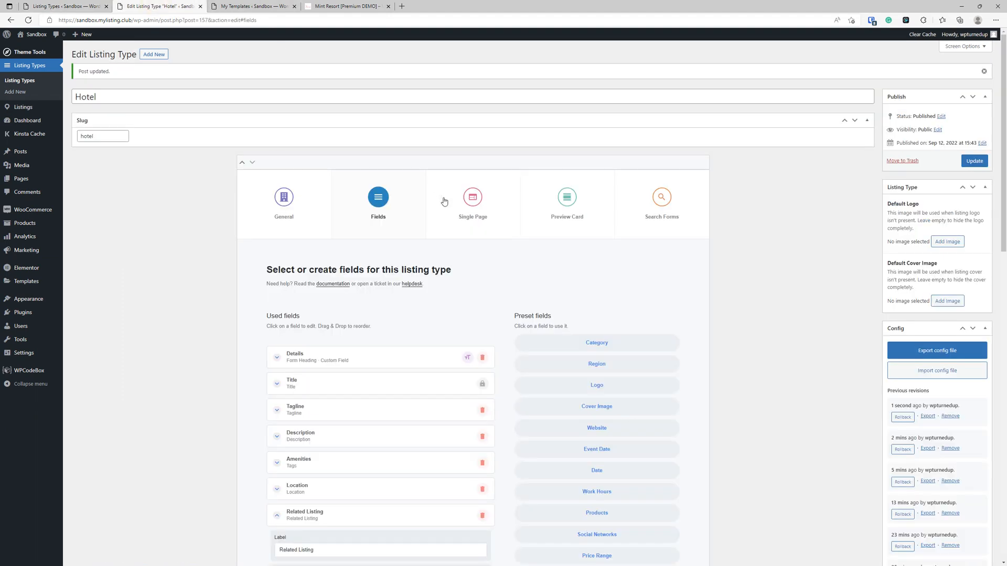
- Rename the Weddings tab in the Hotel single page content as Gym
left_click(443, 200)
left_click(529, 260)
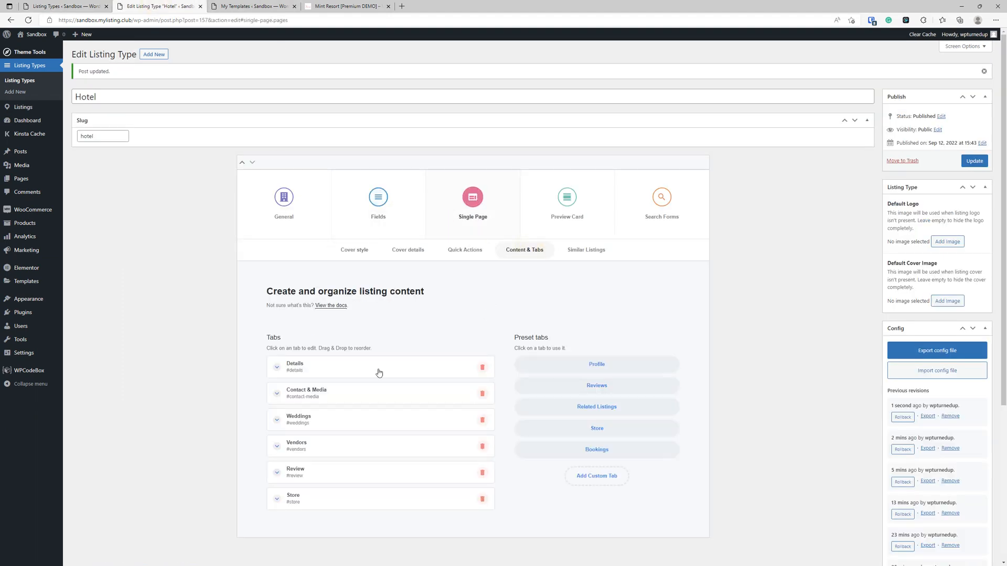
left_click(349, 420)
left_click_drag(327, 361, 210, 362)
type("Gum")
key("BackSpace")
key("BackSpace")
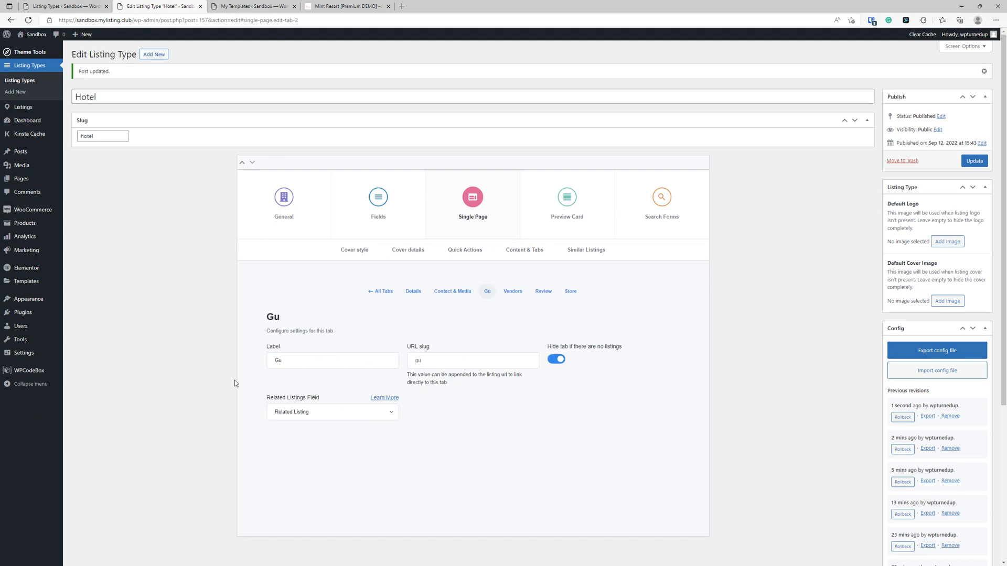
type("ym")
- Rename the Vendors tab as Coach and update the Hotel listing type
left_click(515, 292)
left_click_drag(311, 364, 218, 365)
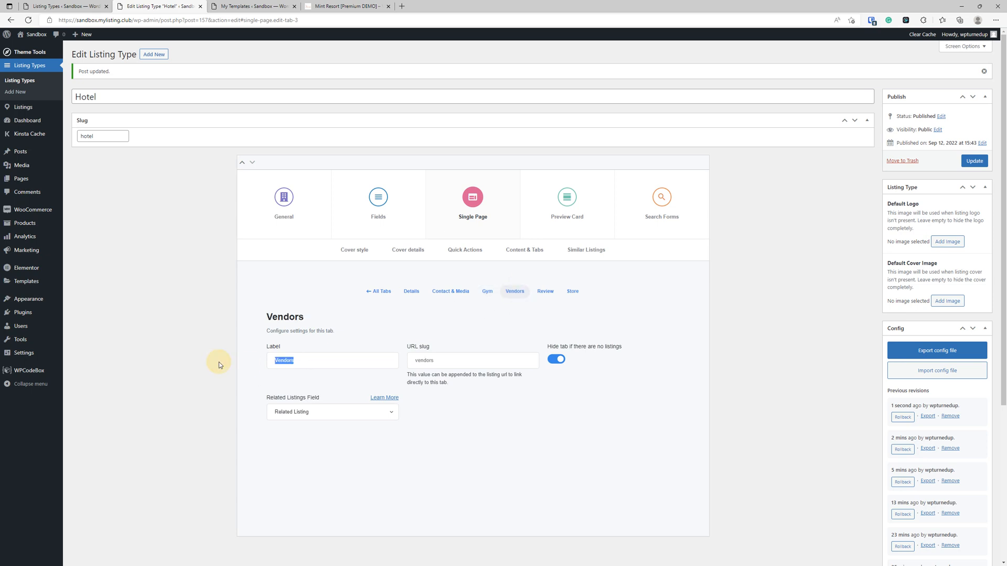
type("Coach")
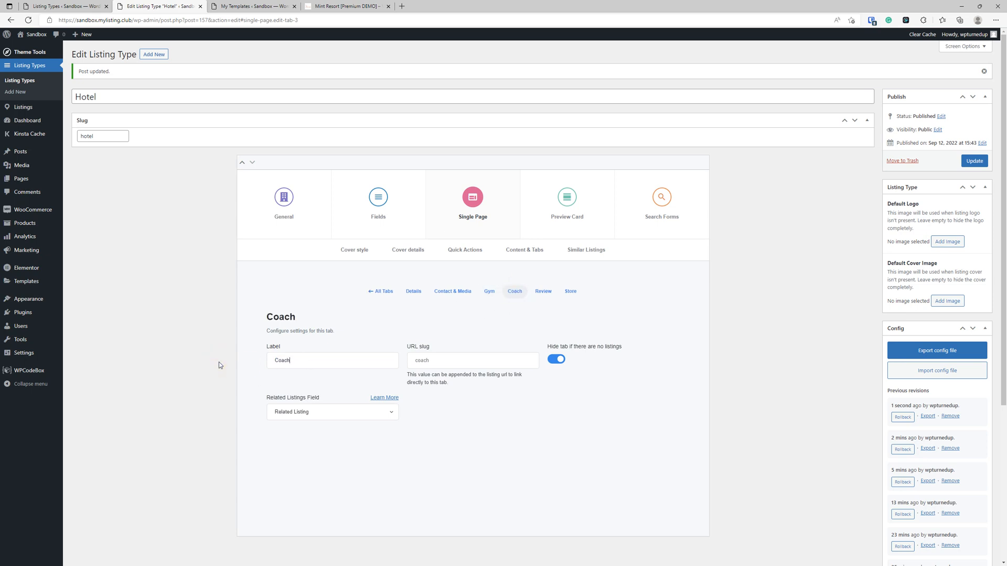
left_click(973, 161)
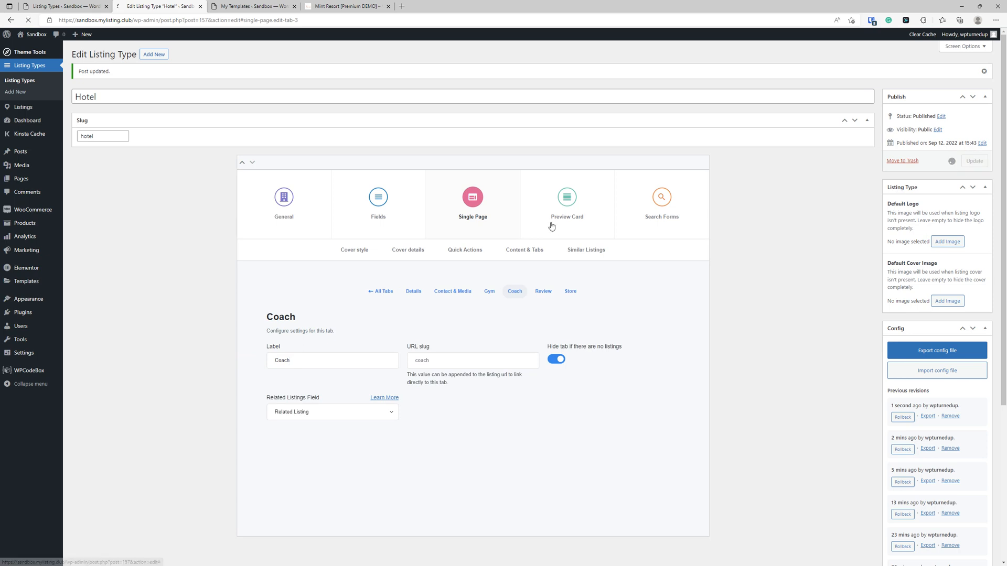
- Reopen the Gym tab's settings and check the choices for its Related Listings Field
left_click(480, 212)
left_click(515, 258)
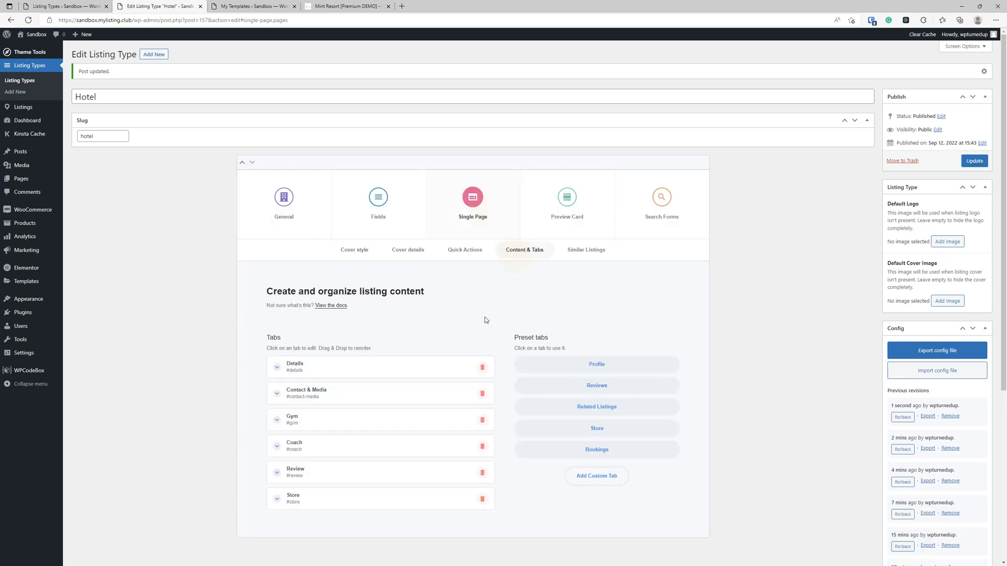
left_click(390, 421)
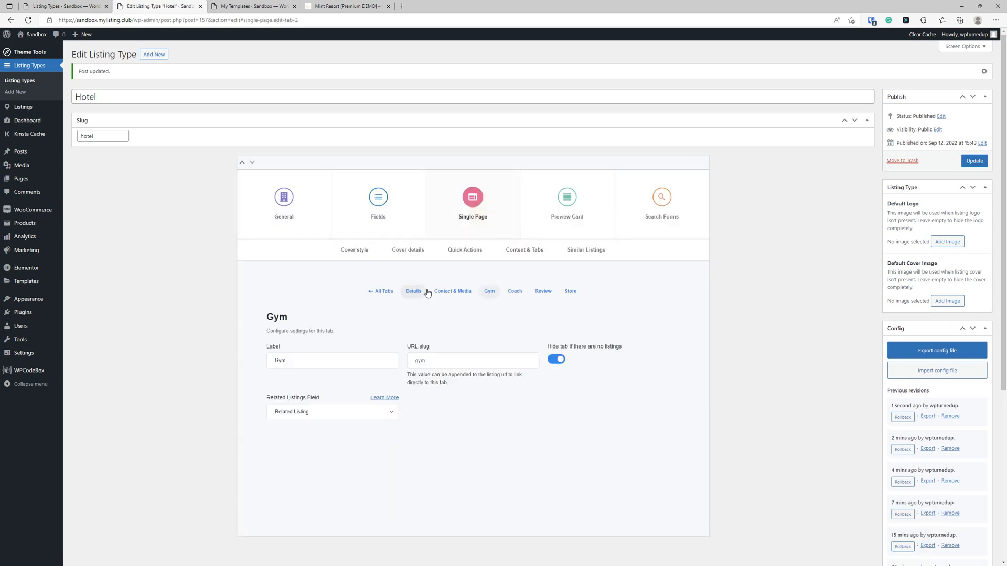
left_click(489, 293)
left_click(362, 413)
left_click(362, 423)
- Change the Related Listing field's label to Gym and relate it to the Gyms listing type
left_click(378, 212)
scroll(388, 213, "down", 8)
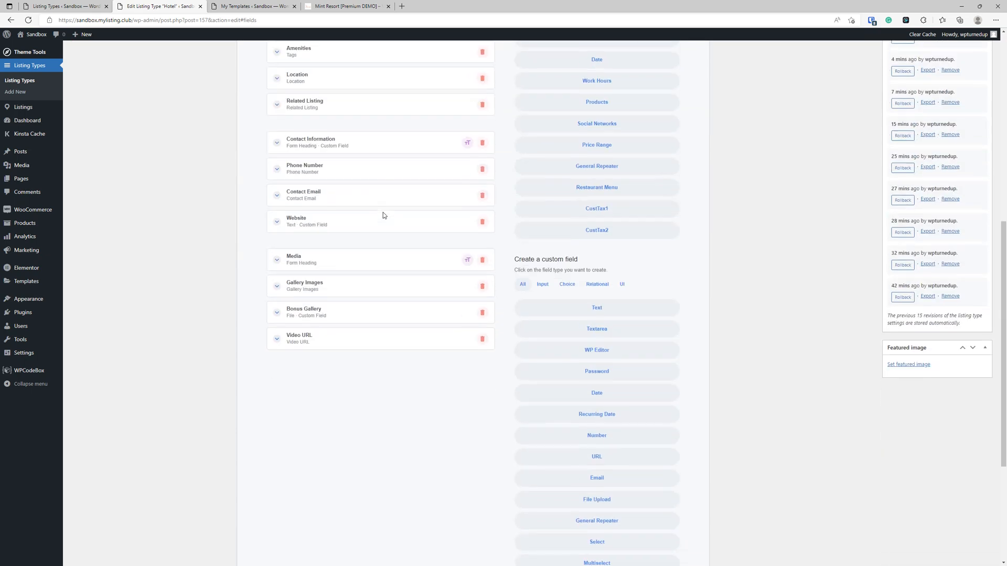
scroll(397, 221, "up", 5)
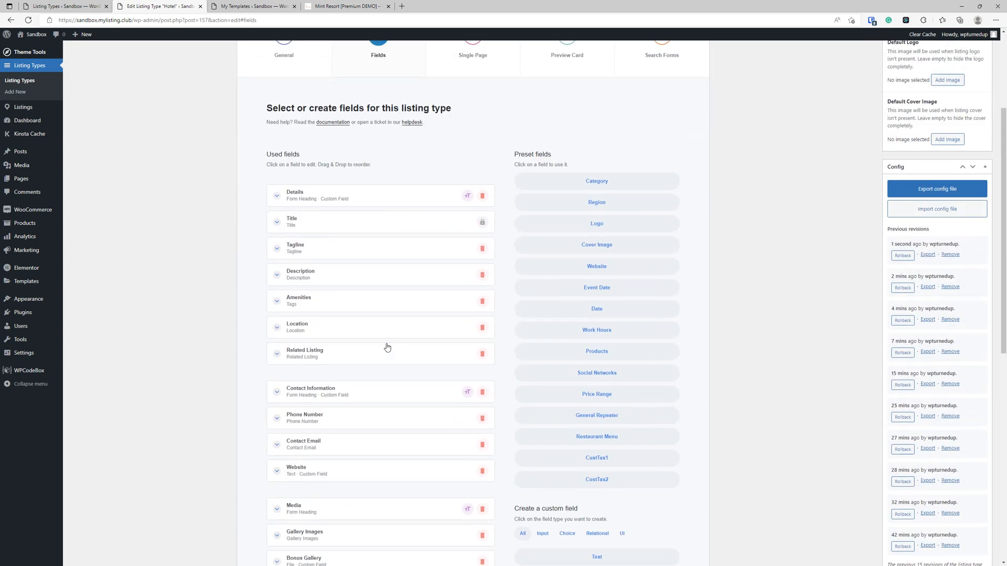
left_click(388, 347)
type("Gym")
scroll(212, 390, "down", 2)
scroll(224, 397, "down", 3)
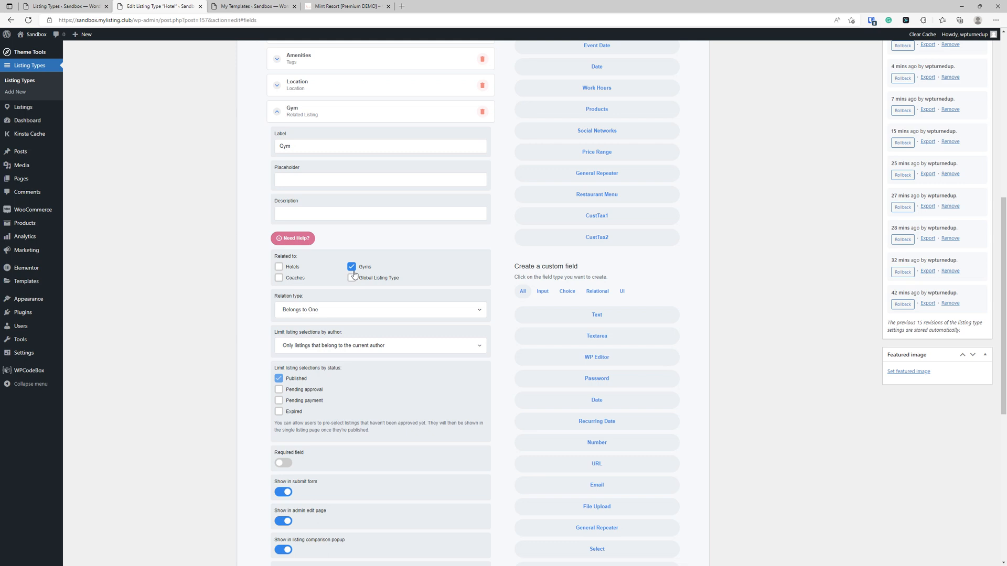
- Try Has Many as the Gym field's relation type and settle on Has One
left_click(330, 308)
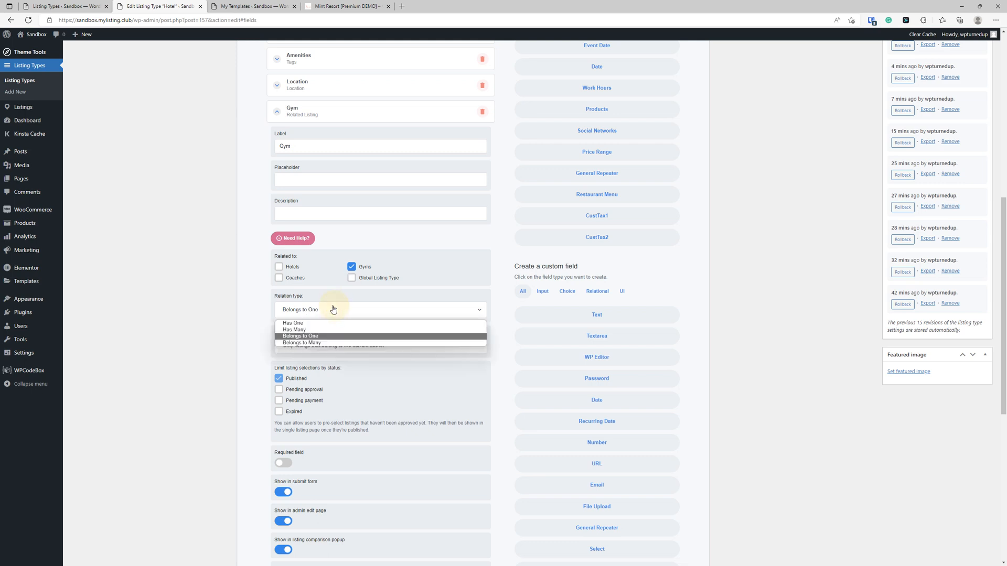
left_click(303, 322)
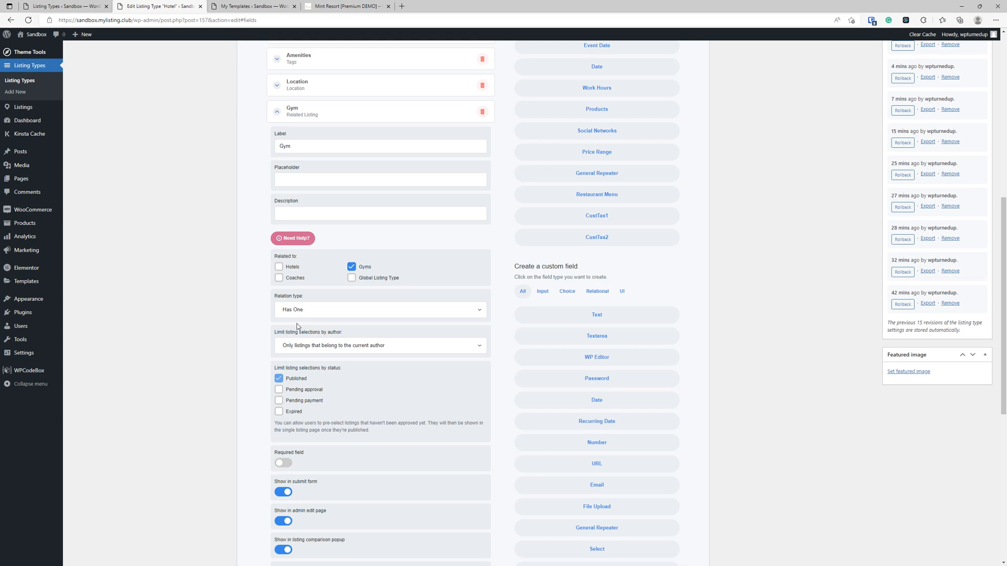
left_click(323, 309)
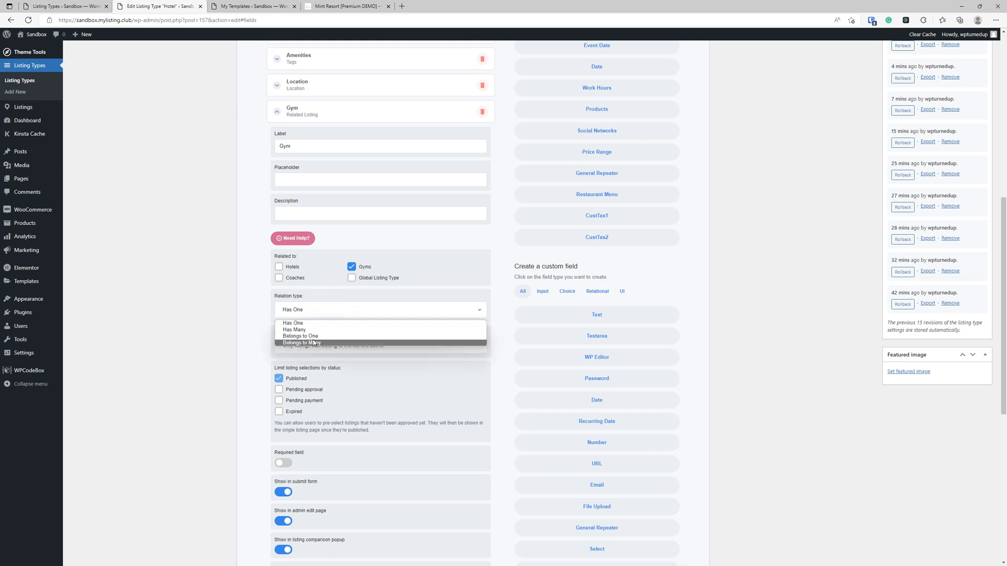
left_click(327, 330)
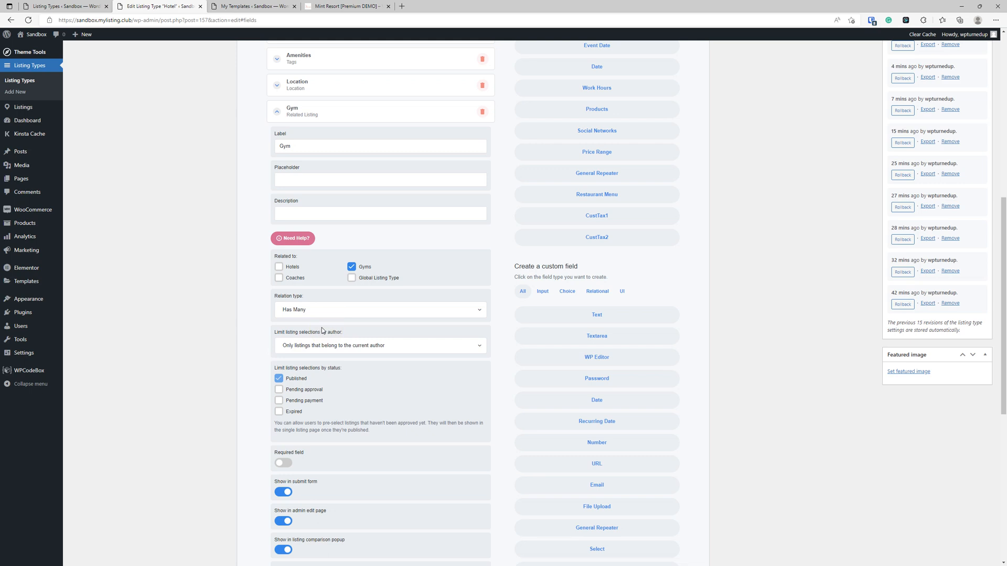
left_click(324, 307)
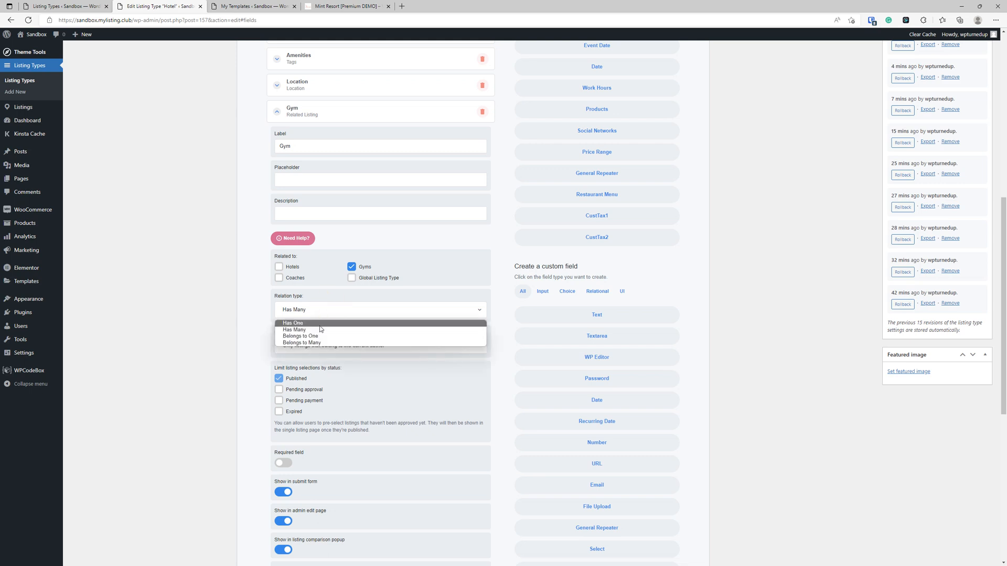
left_click(320, 326)
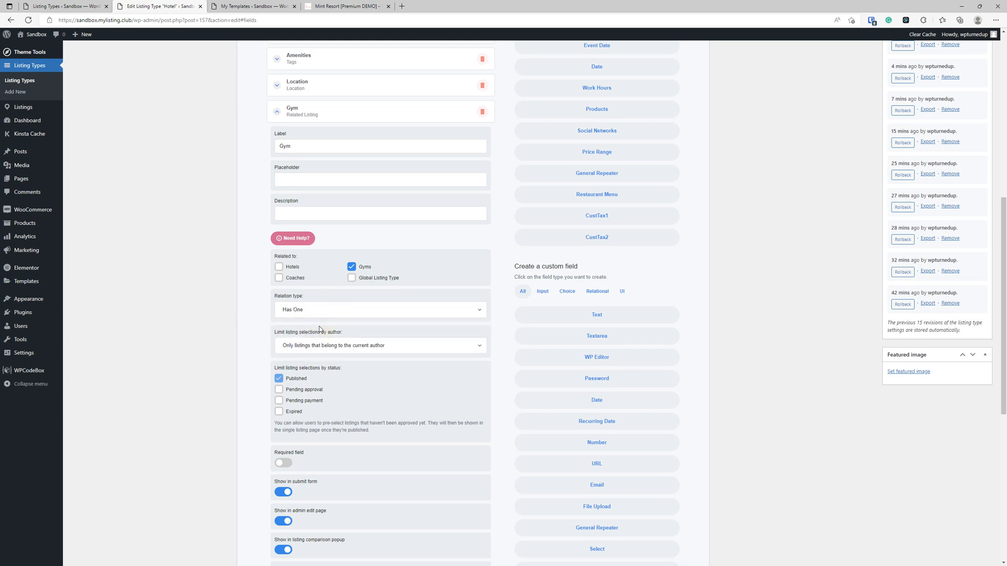
scroll(320, 329, "down", 2)
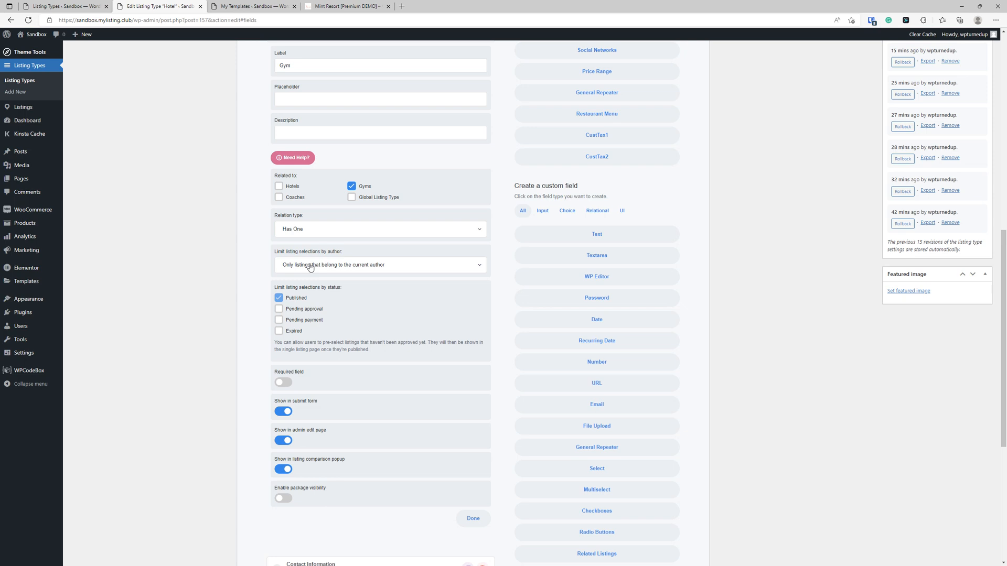
- Try limiting the Gym field's selections to listings of any author, returning to only those of the current author
left_click(332, 267)
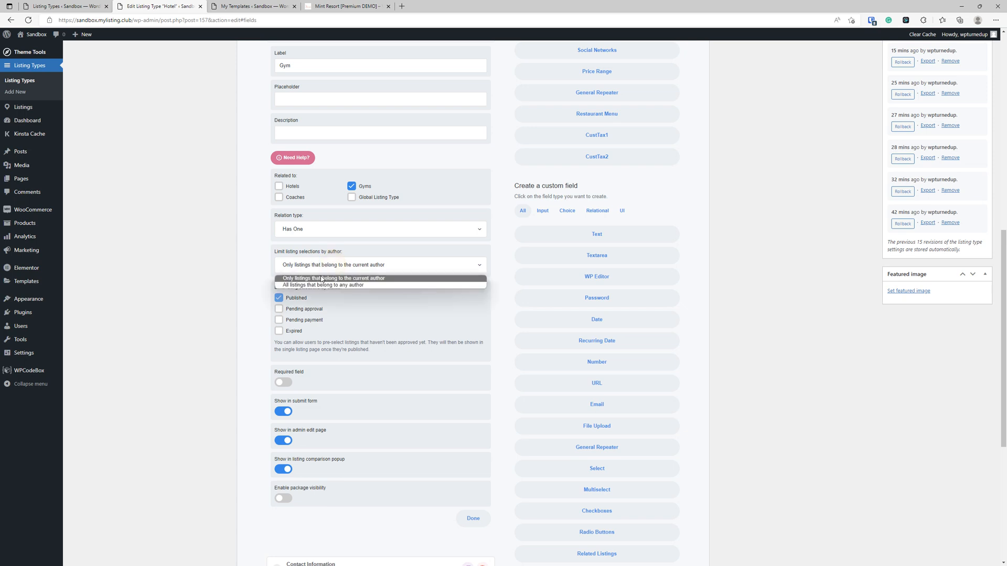
left_click(321, 286)
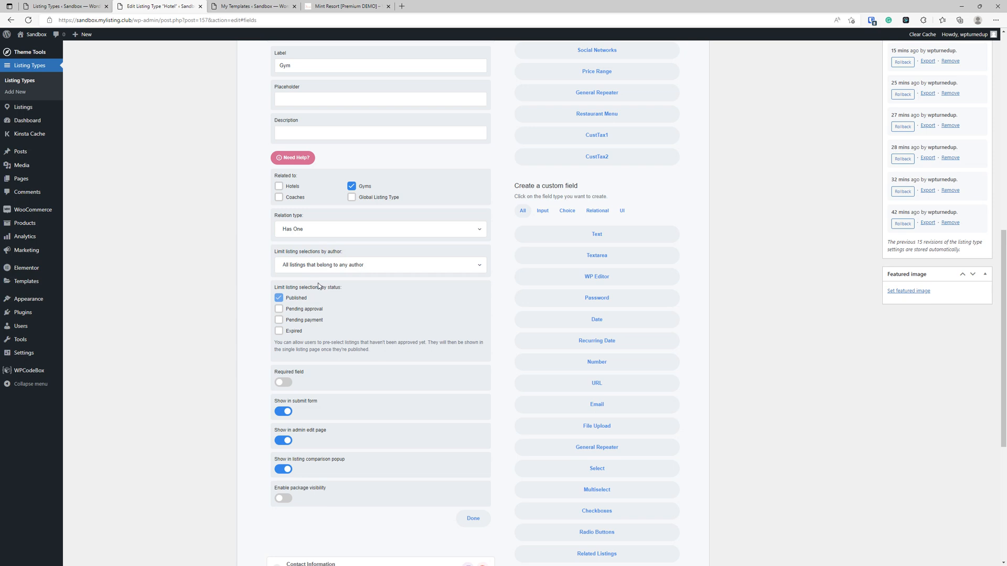
left_click(324, 269)
left_click(325, 283)
- Turn off showing the Gym field in the listing comparison popup and collapse the field's settings
scroll(362, 307, "down", 2)
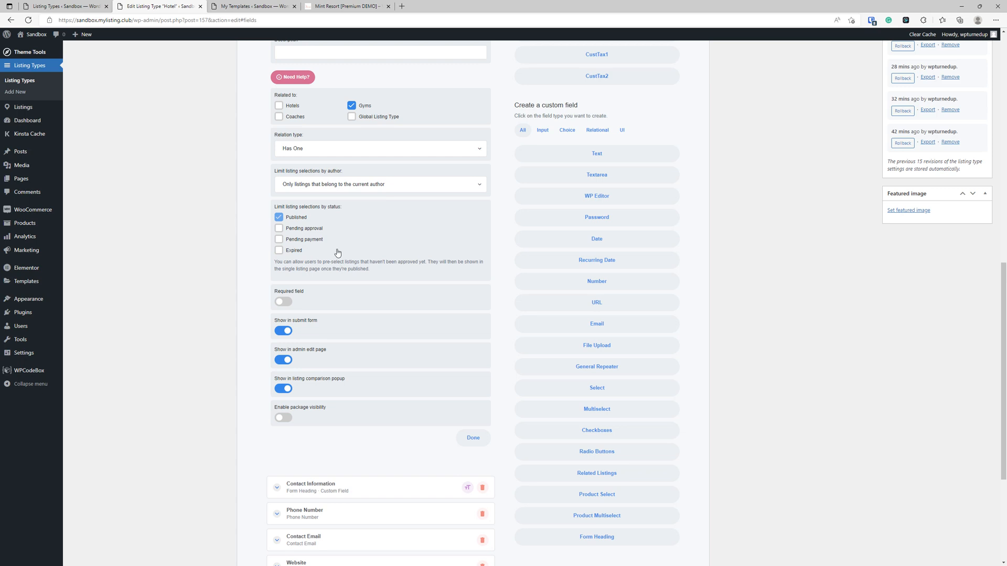
scroll(341, 246, "down", 2)
scroll(346, 251, "up", 2)
left_click(280, 391)
scroll(340, 425, "up", 5)
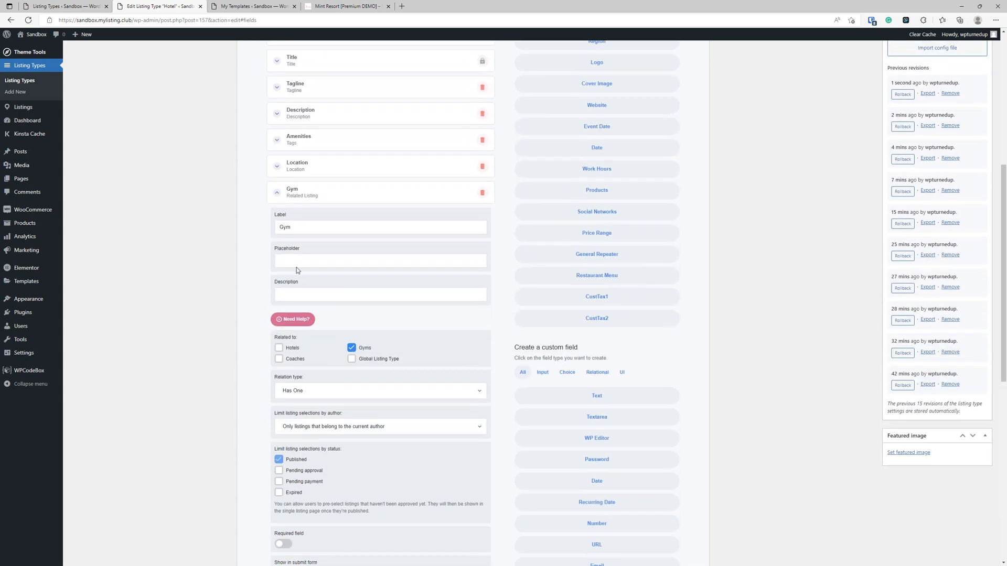
left_click(303, 193)
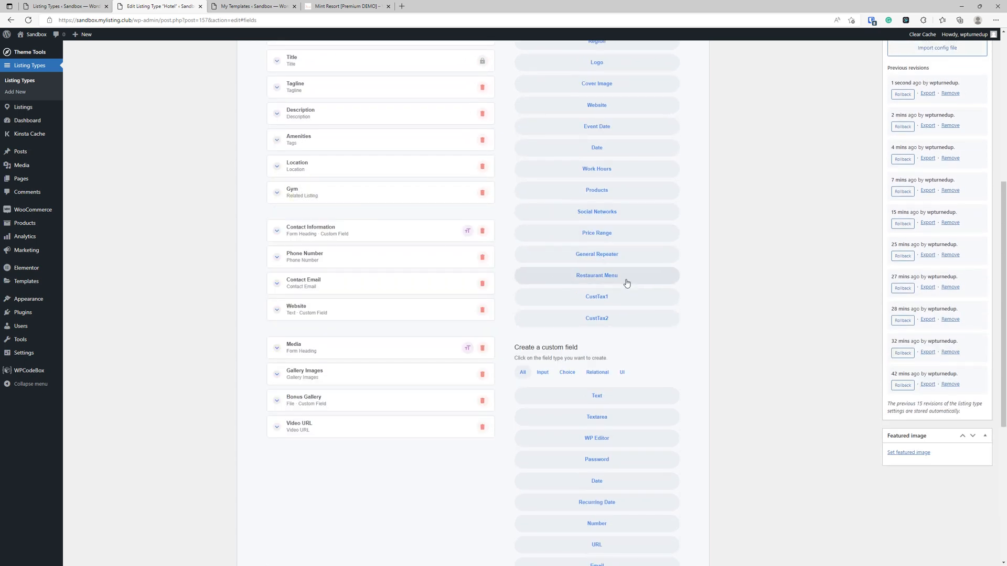
- Add a custom Related Listings field, place it directly below the Gym field and label it Coach
scroll(618, 231, "up", 1)
scroll(619, 228, "down", 6)
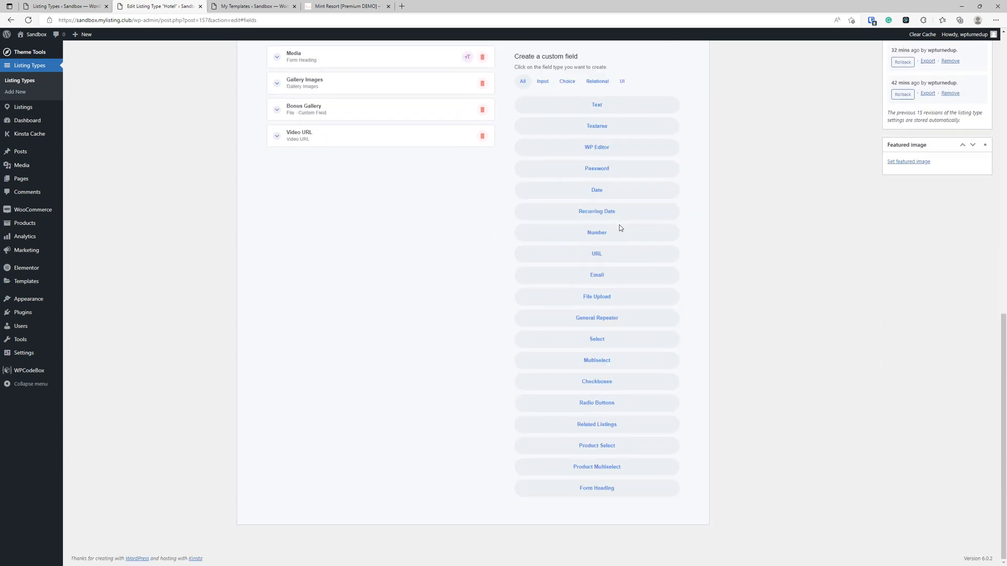
left_click(606, 428)
scroll(396, 343, "up", 5)
left_click_drag(321, 403, 311, 173)
left_click(311, 173)
left_click_drag(323, 208, 221, 219)
type("C")
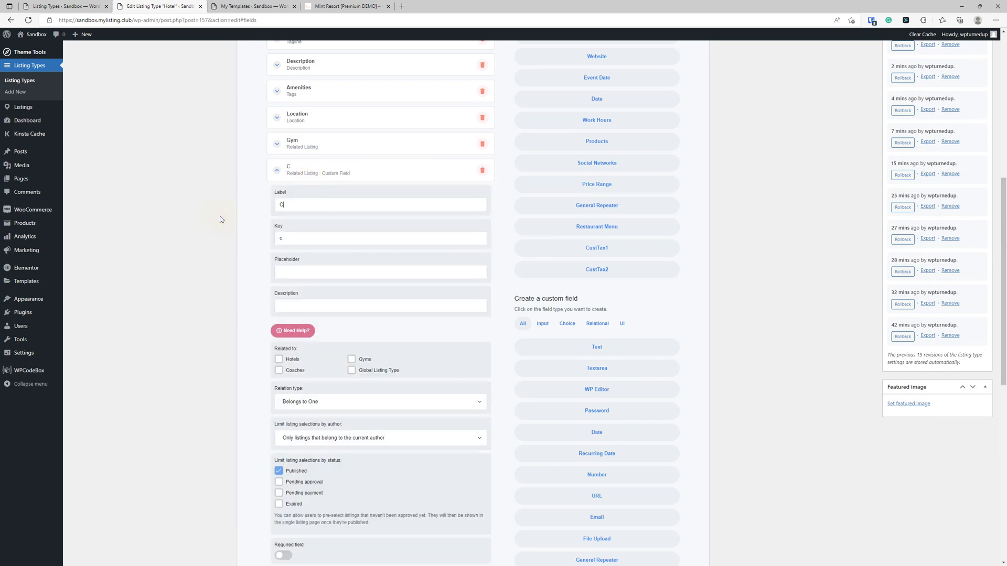
type("oache")
- Relate the Coach field to the Coaches listing type and set its relation type to Has One
scroll(372, 228, "down", 2)
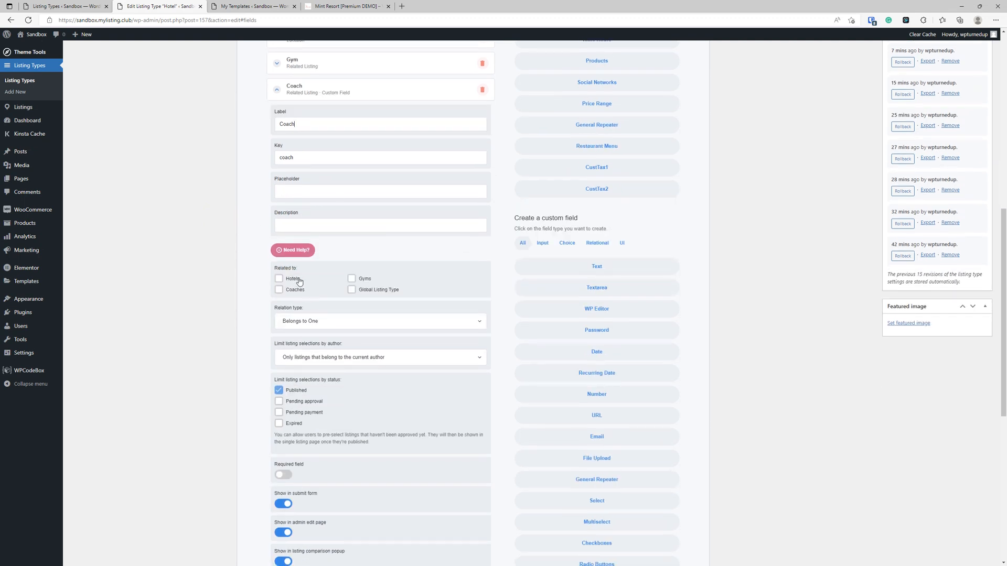
left_click(288, 291)
scroll(314, 314, "up", 2)
scroll(315, 312, "down", 2)
left_click(313, 321)
left_click(301, 341)
left_click(304, 329)
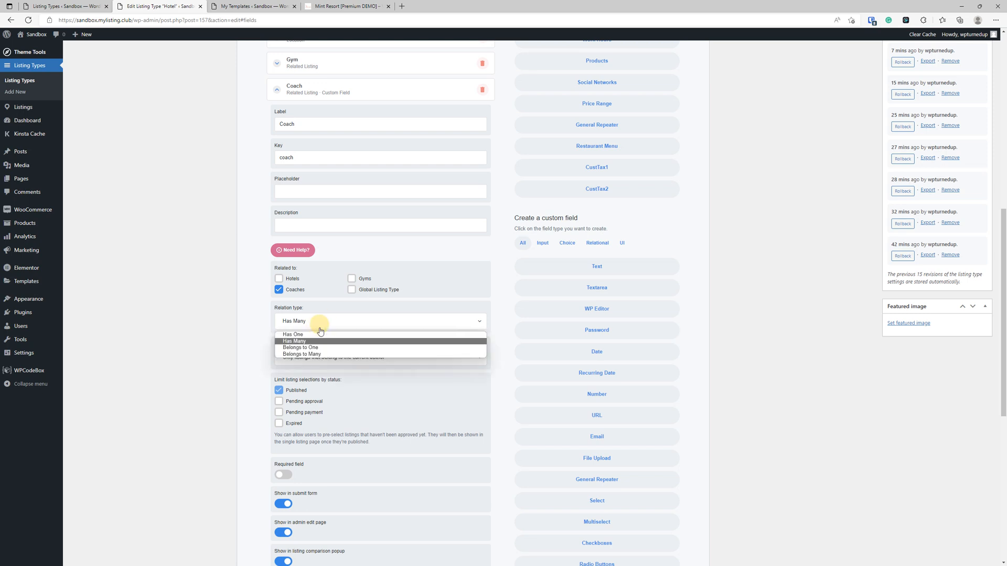
left_click(316, 331)
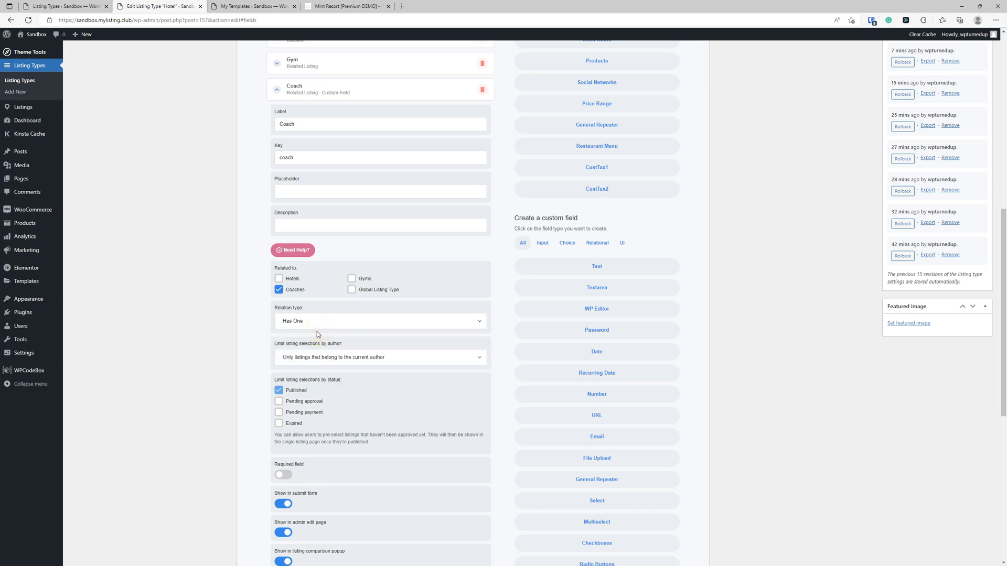
- Set the Related Listings Field of the single page's Coach tab to Coach
scroll(316, 332, "down", 2)
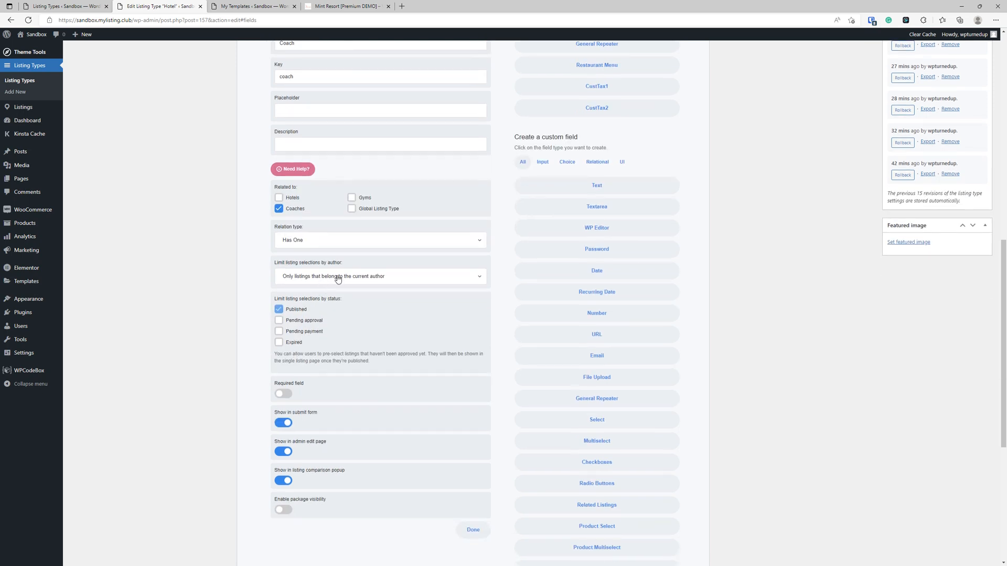
scroll(297, 302, "up", 10)
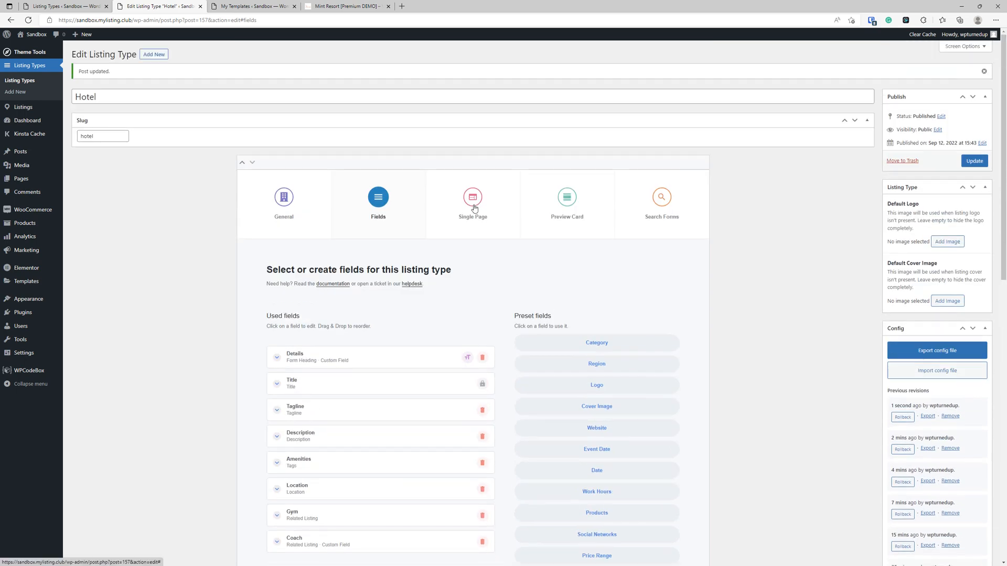
left_click(472, 202)
left_click(540, 254)
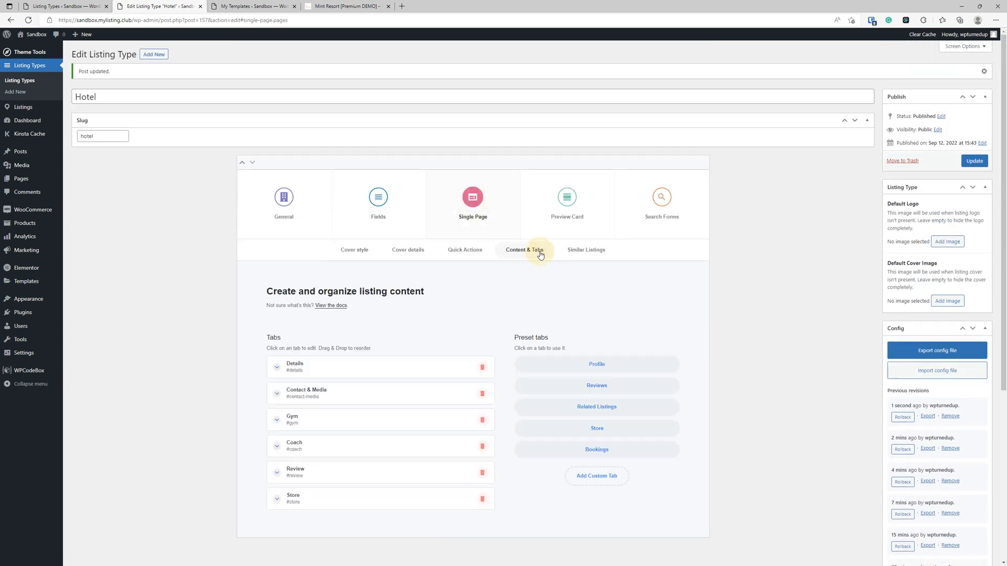
scroll(540, 254, "down", 3)
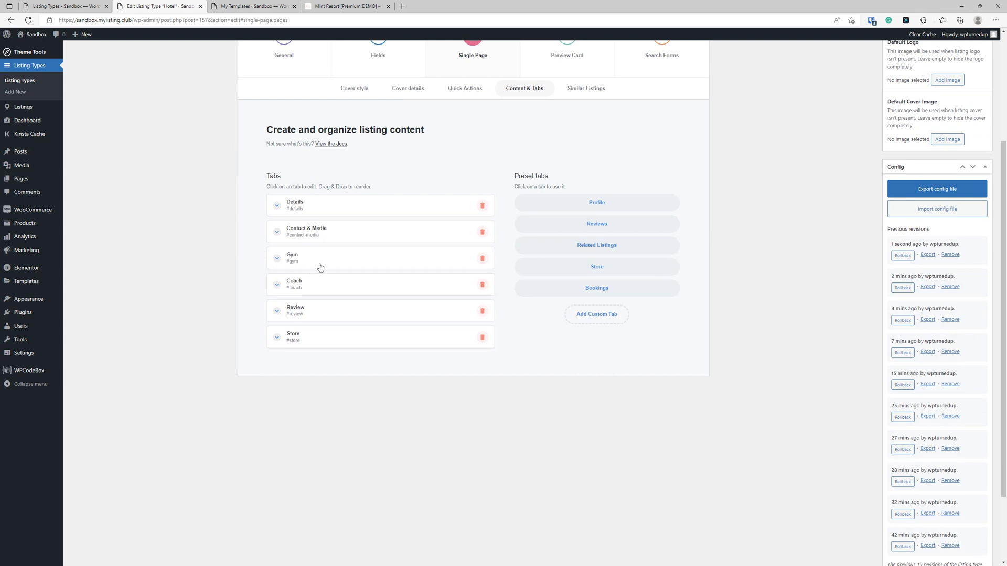
left_click(320, 265)
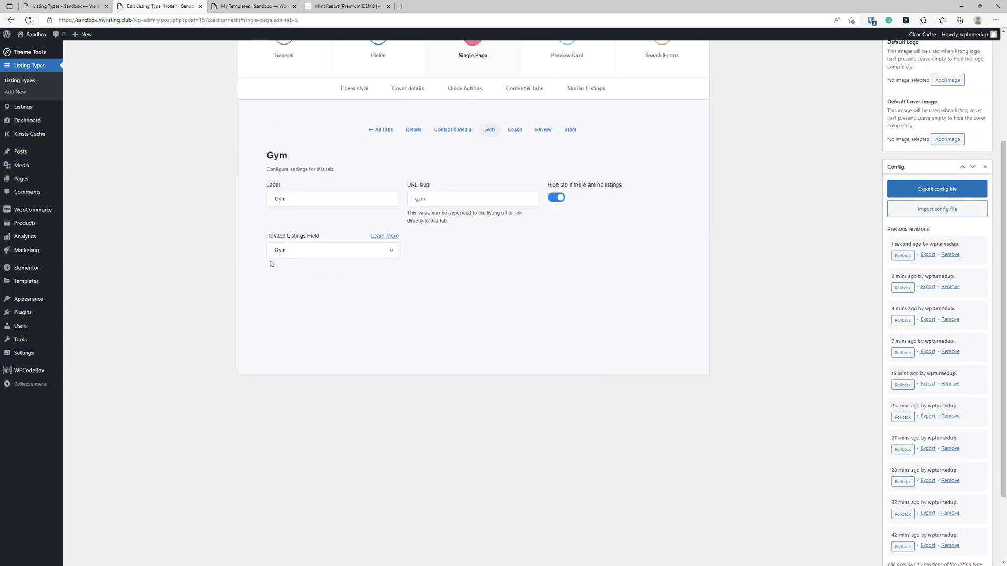
left_click(514, 130)
left_click(297, 251)
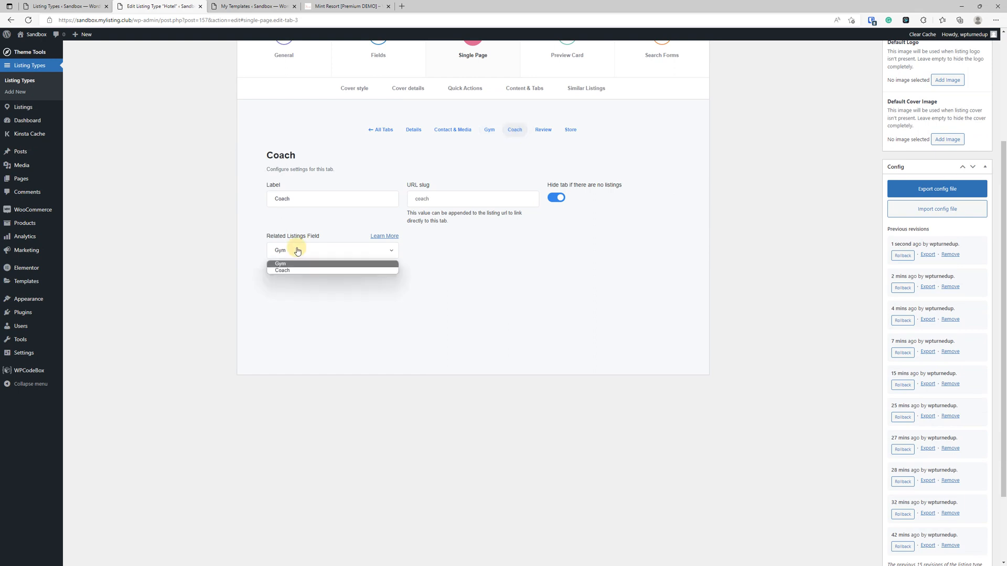
left_click(294, 270)
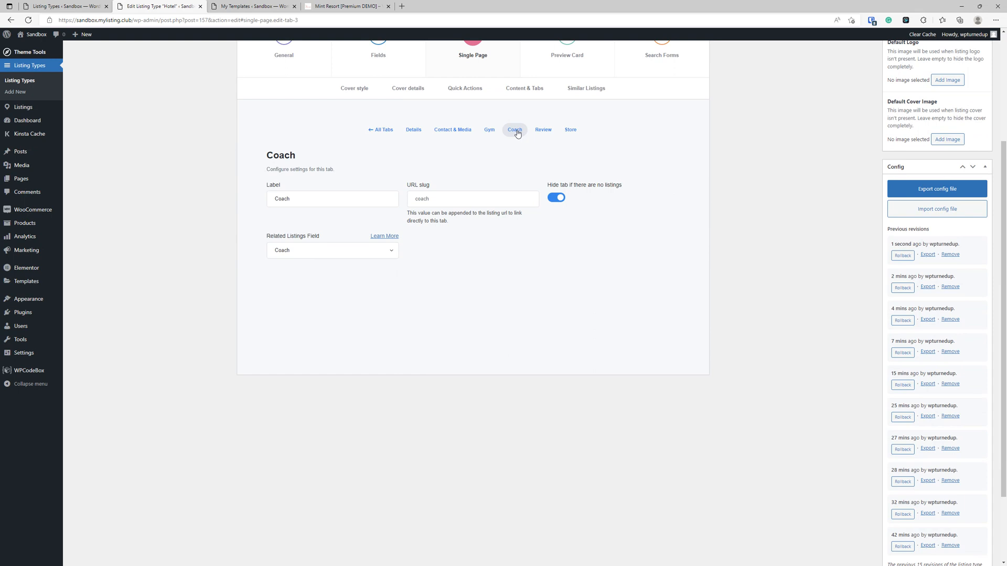
- Check the Gym tab's related field and update the Hotel listing type
left_click(489, 133)
scroll(753, 235, "up", 3)
left_click(974, 161)
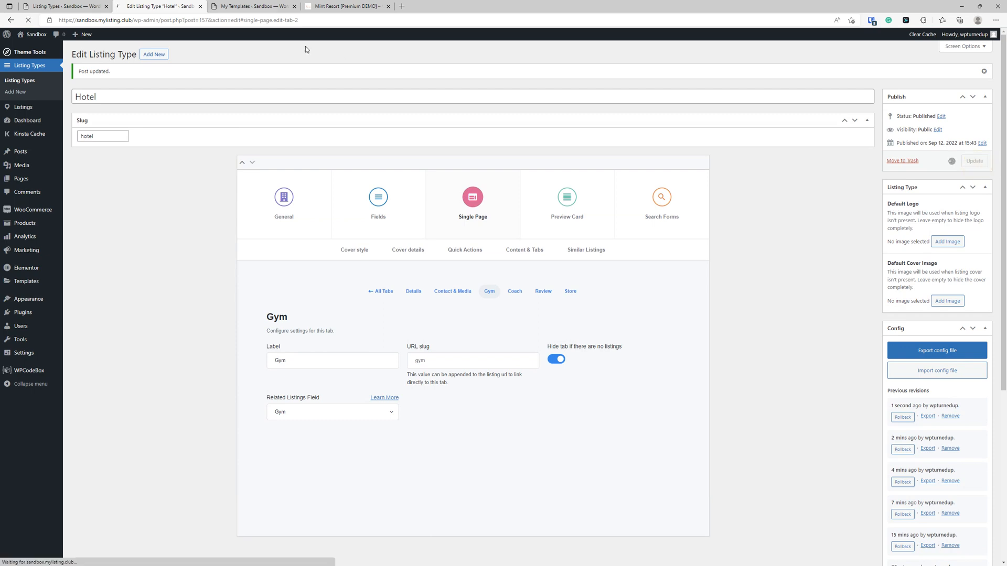
- Compare the Vendors and Reviews tabs of the Mint Resort demo with the Hotel single page's list of content tabs
left_click(322, 4)
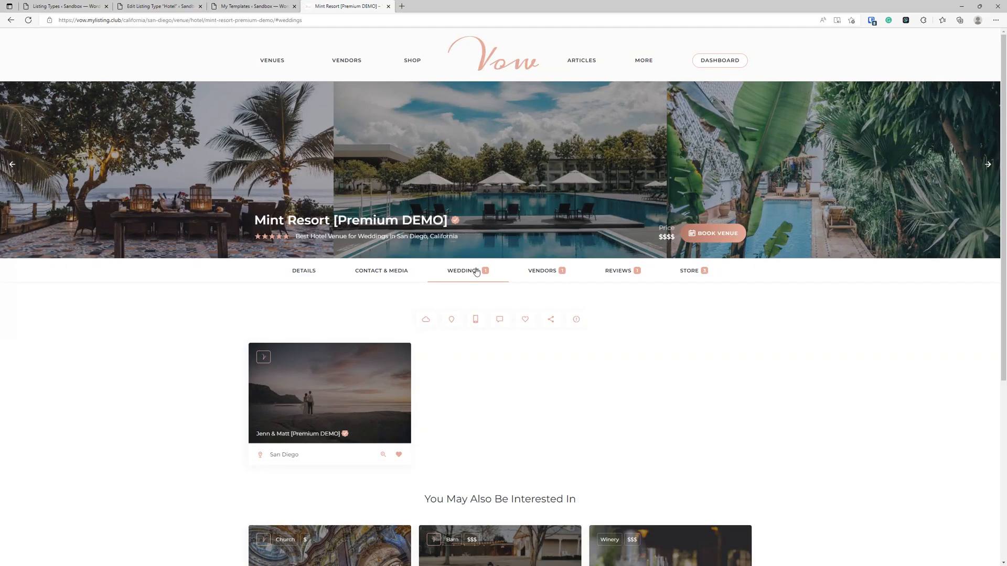
left_click(563, 272)
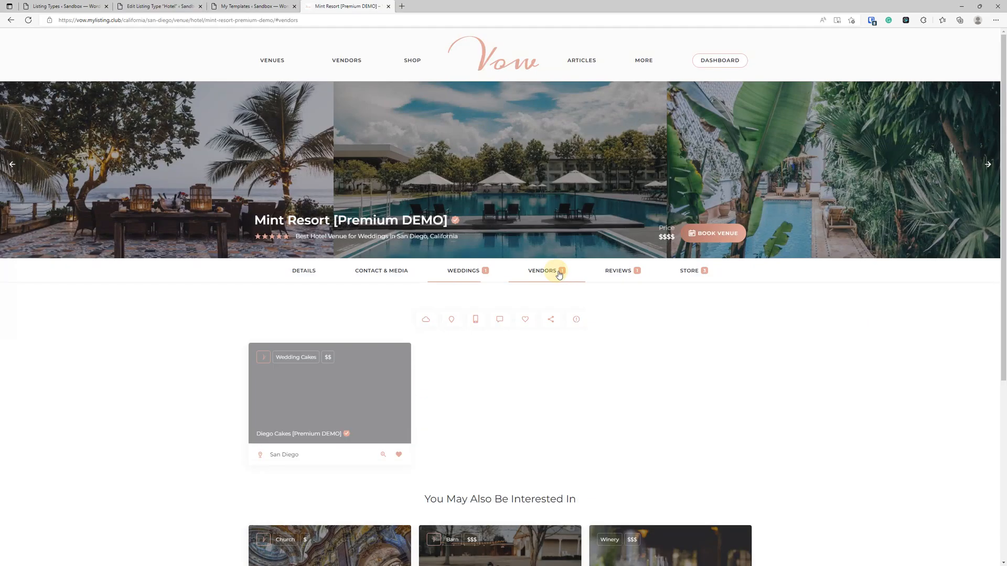
left_click(631, 274)
left_click(252, 6)
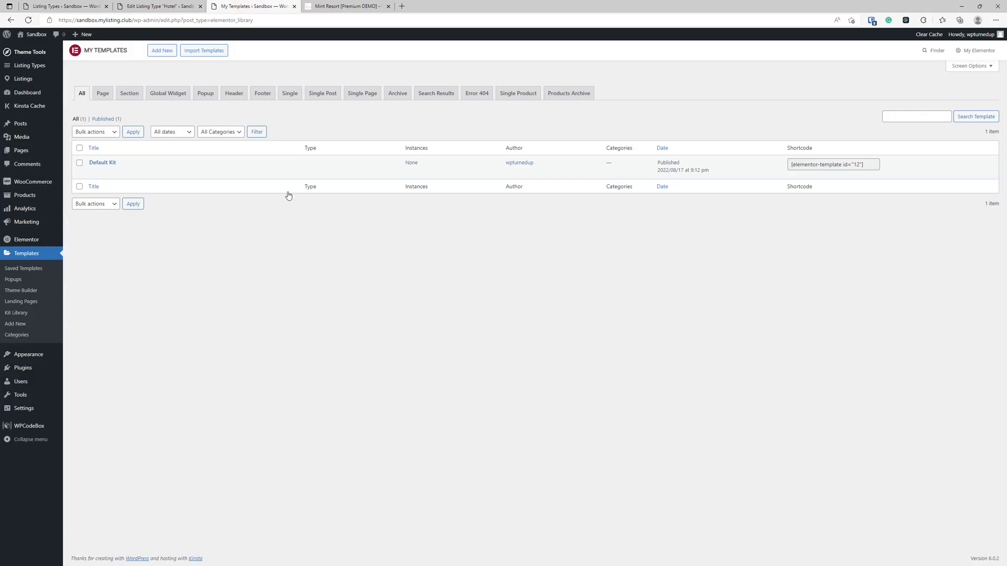
left_click(179, 5)
left_click(460, 200)
left_click(535, 249)
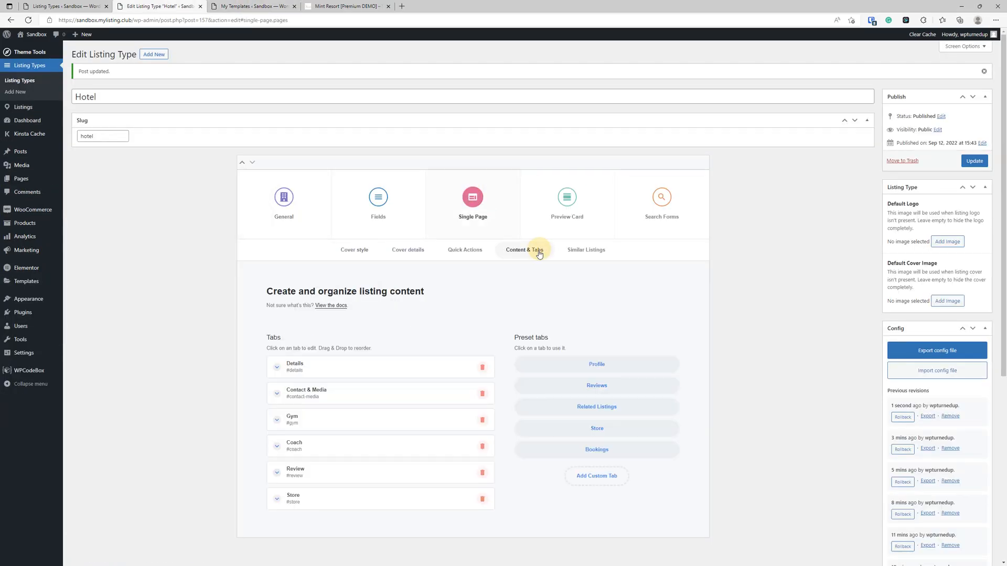
scroll(314, 470, "down", 2)
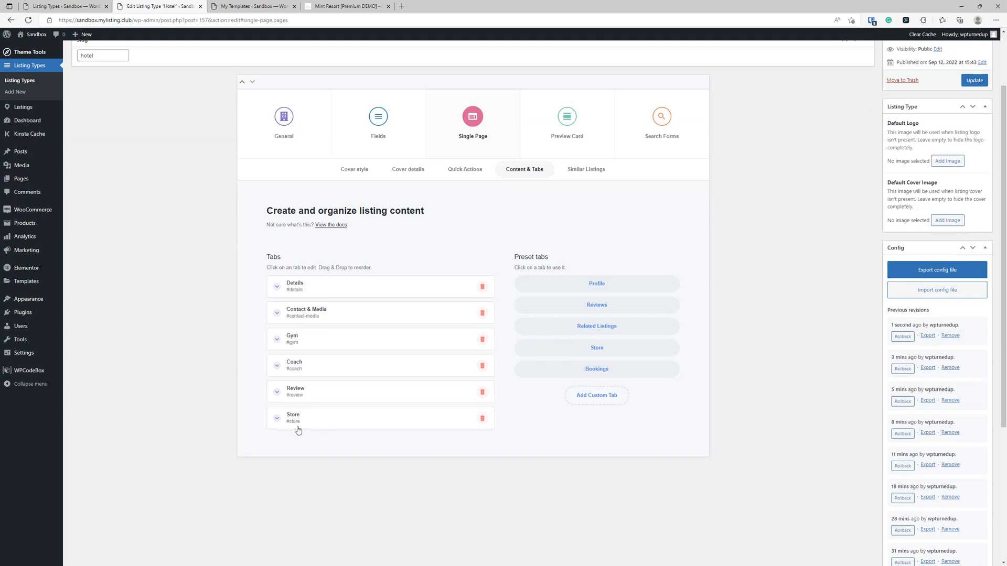
- Examine the Reviews and Contact & Media tabs on the Mint Resort demo page and return to the Hotel listing type
left_click(384, 2)
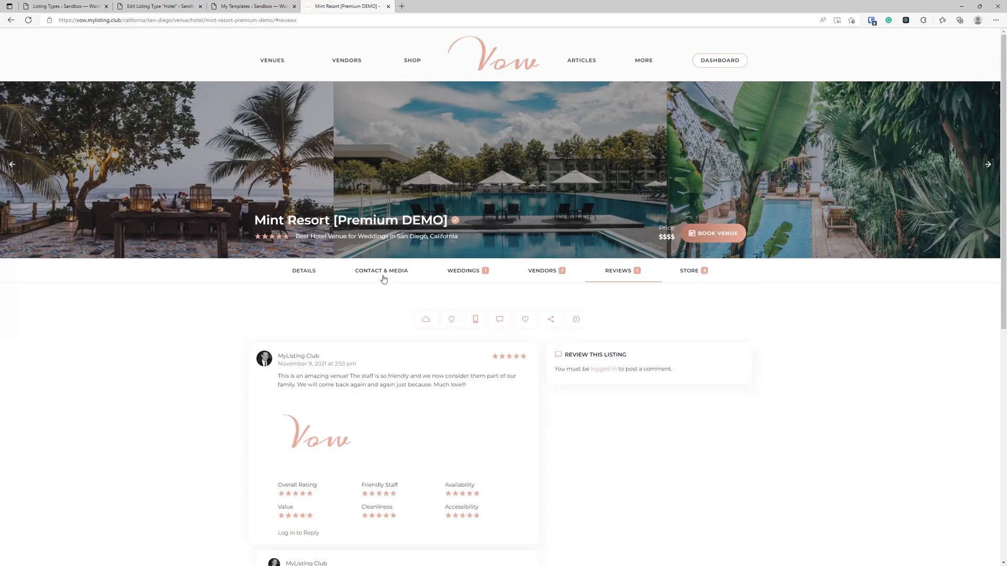
scroll(193, 307, "down", 2)
scroll(240, 245, "up", 3)
scroll(548, 340, "down", 5)
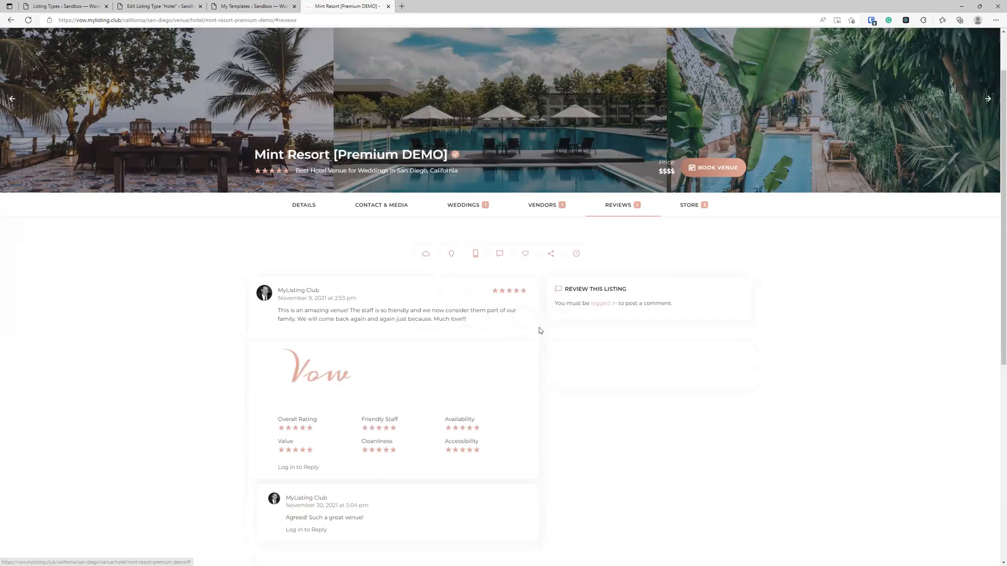
scroll(559, 349, "up", 5)
left_click(381, 270)
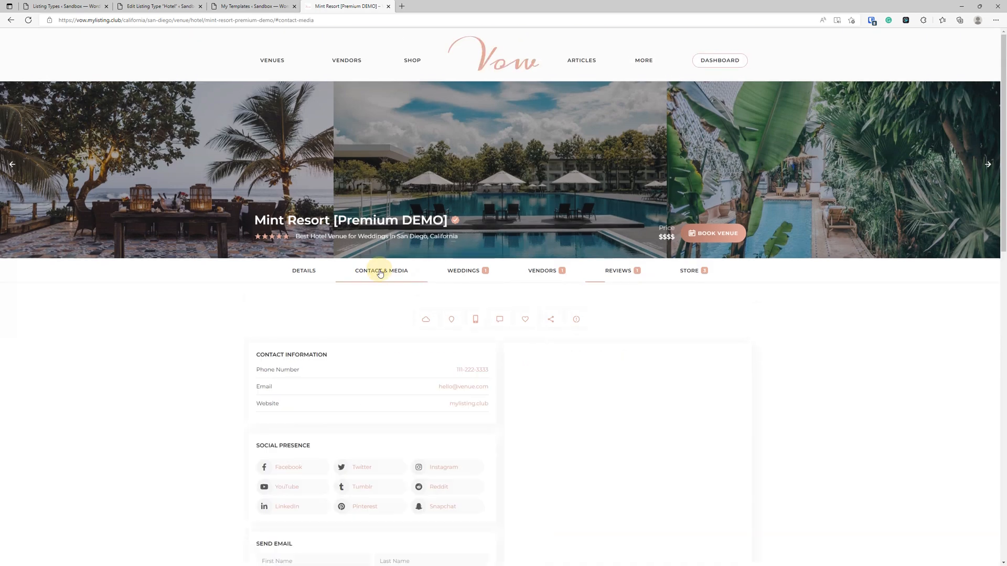
scroll(447, 330, "down", 10)
scroll(446, 330, "up", 10)
left_click(269, 4)
left_click(157, 6)
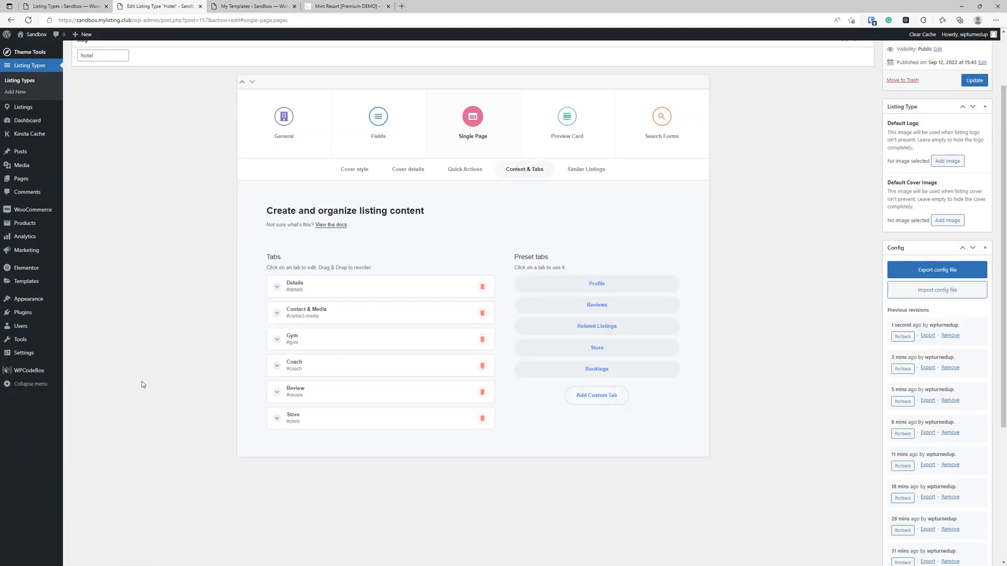
- Show the Hotel listing type's fields and look through the used and preset fields
scroll(207, 414, "up", 1)
left_click(378, 195)
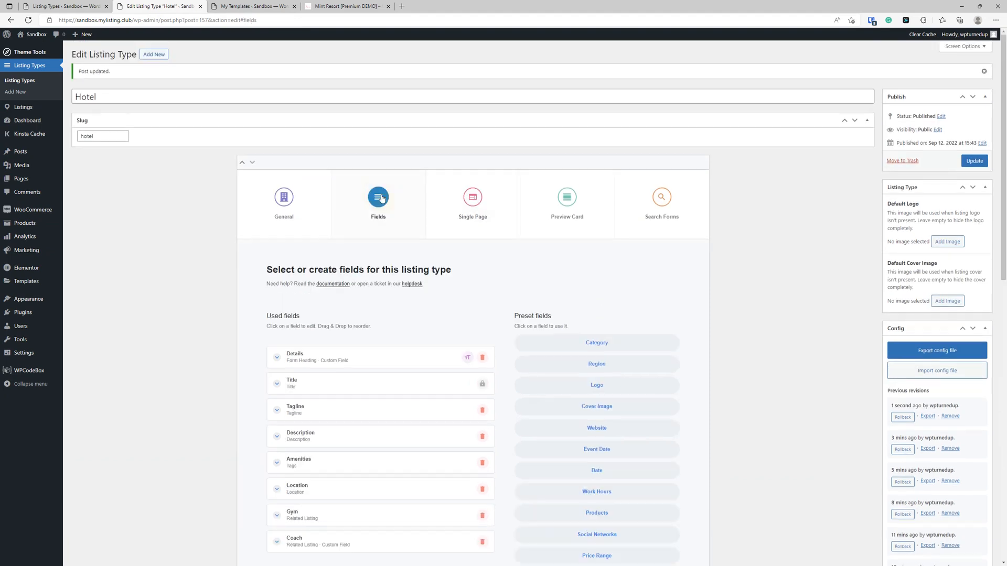
scroll(382, 199, "down", 5)
scroll(380, 205, "up", 2)
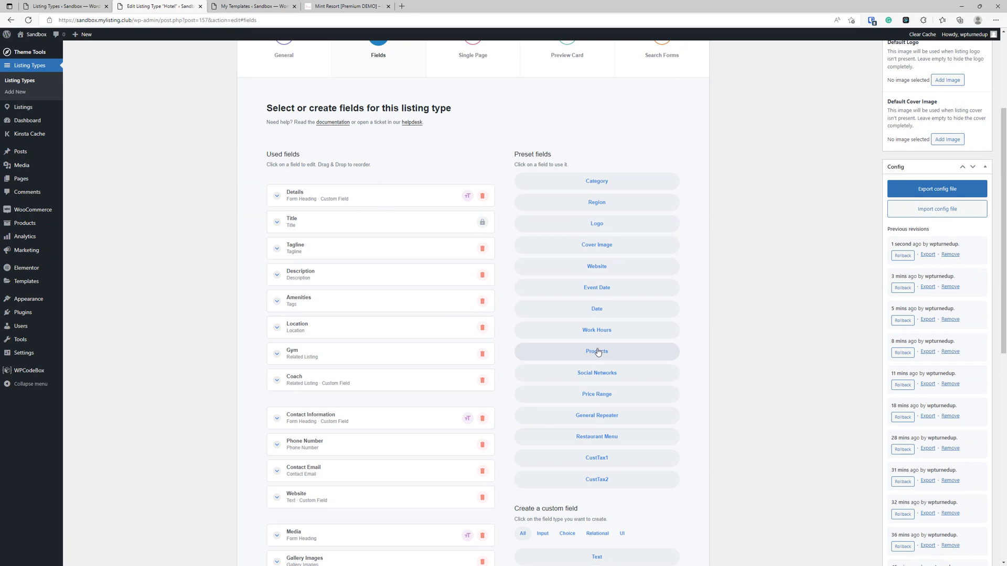
- View the Mint Resort demo's Store tab and look through the Hotel listing type's available preset and custom fields
left_click(338, 6)
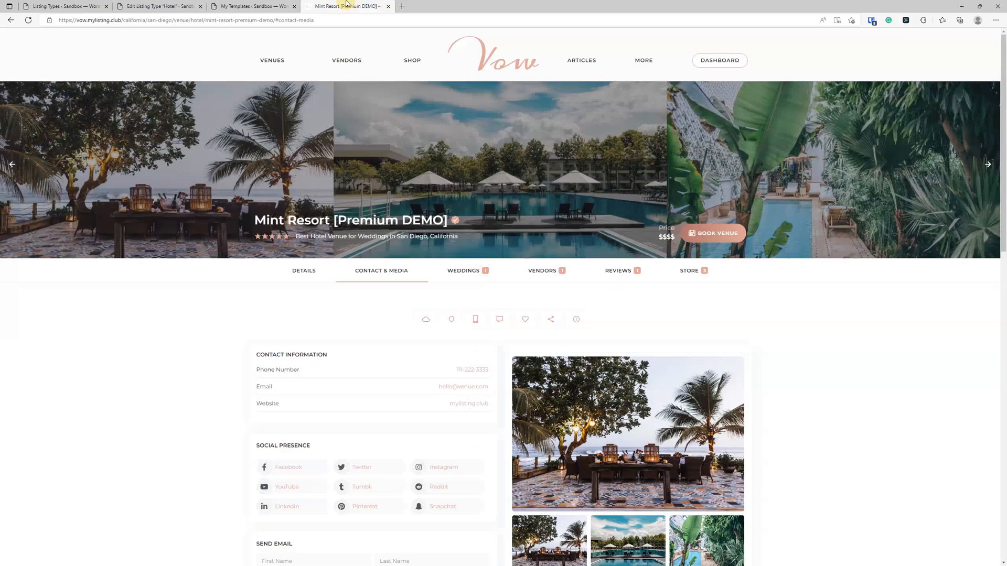
left_click(691, 271)
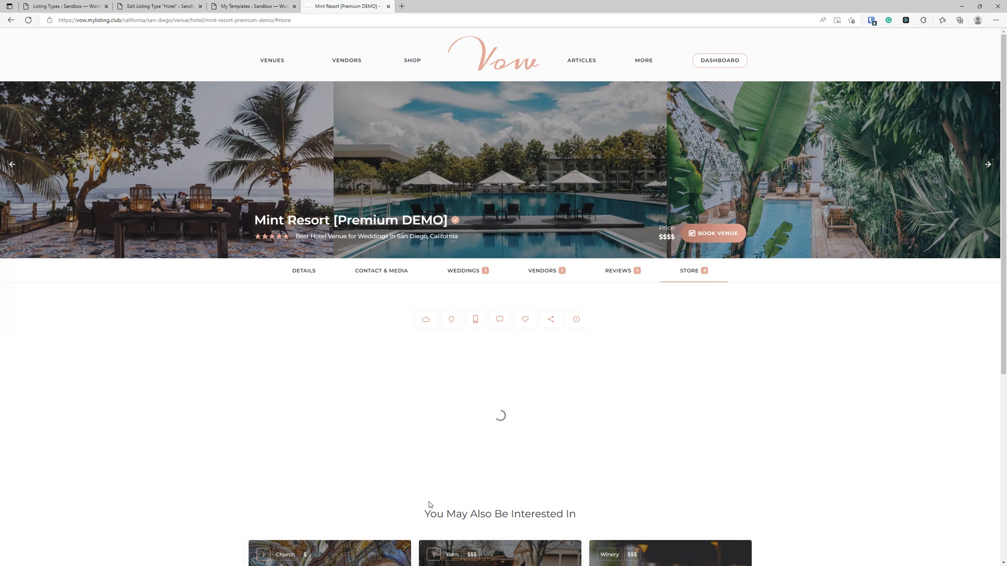
left_click(252, 6)
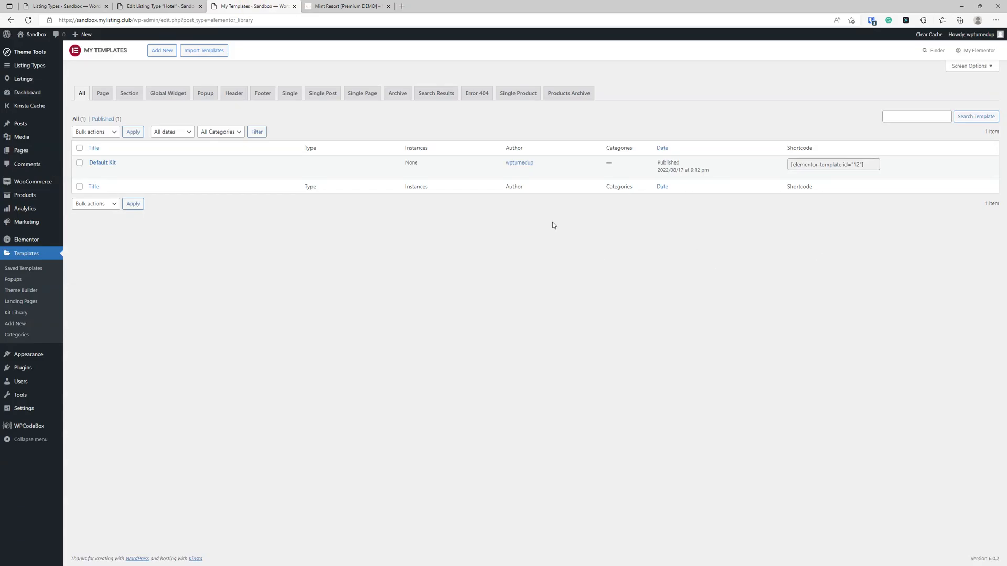
left_click(180, 6)
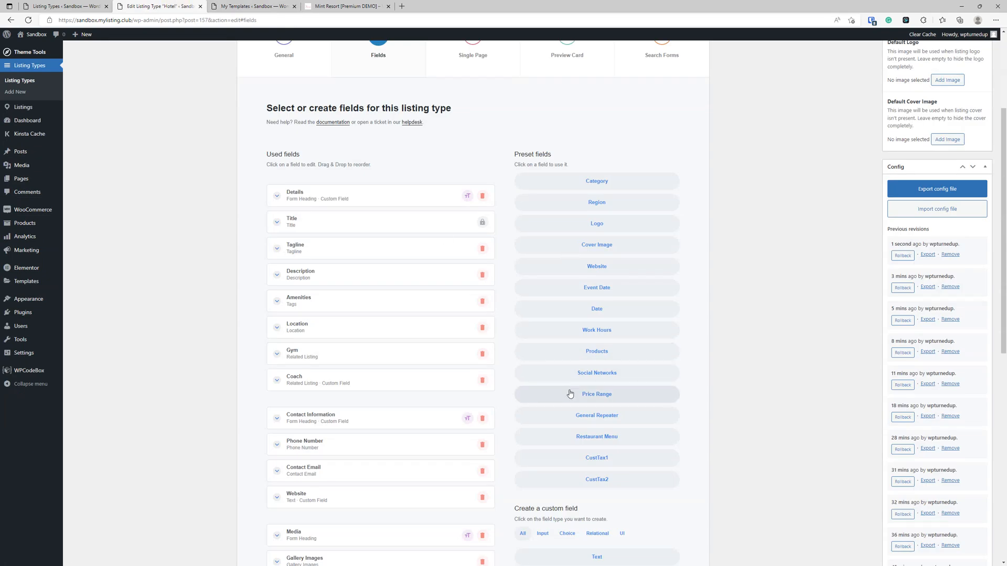
scroll(570, 393, "up", 1)
scroll(570, 393, "down", 5)
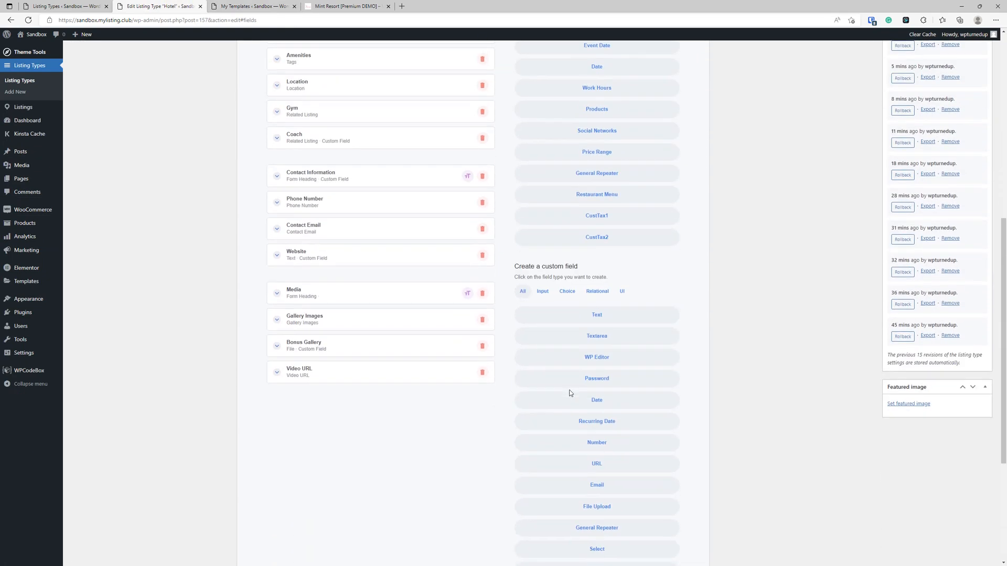
scroll(570, 393, "down", 2)
scroll(570, 393, "up", 5)
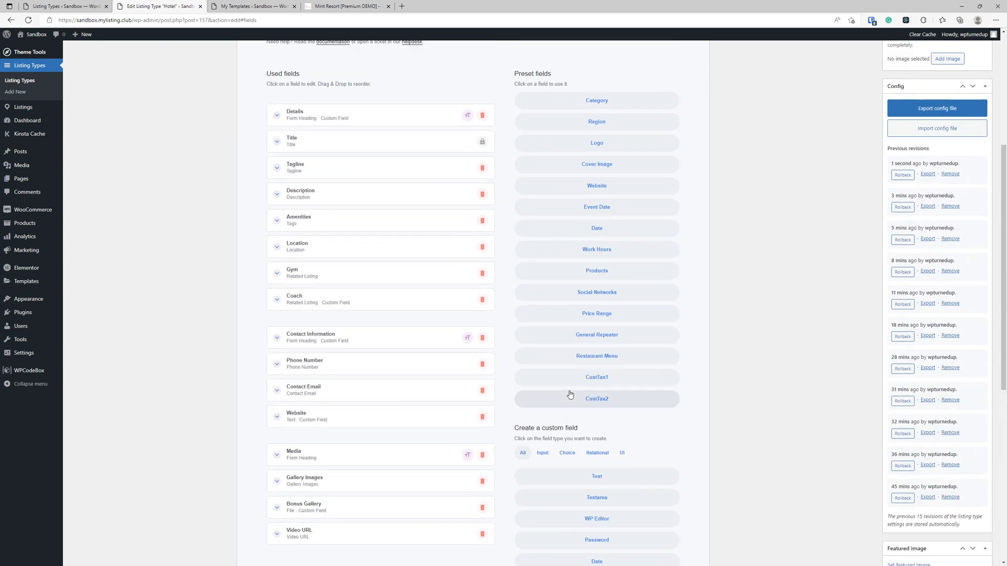
- Add the General Repeater preset field to the Hotel listing type and look through its settings
scroll(570, 395, "down", 2)
scroll(569, 394, "up", 2)
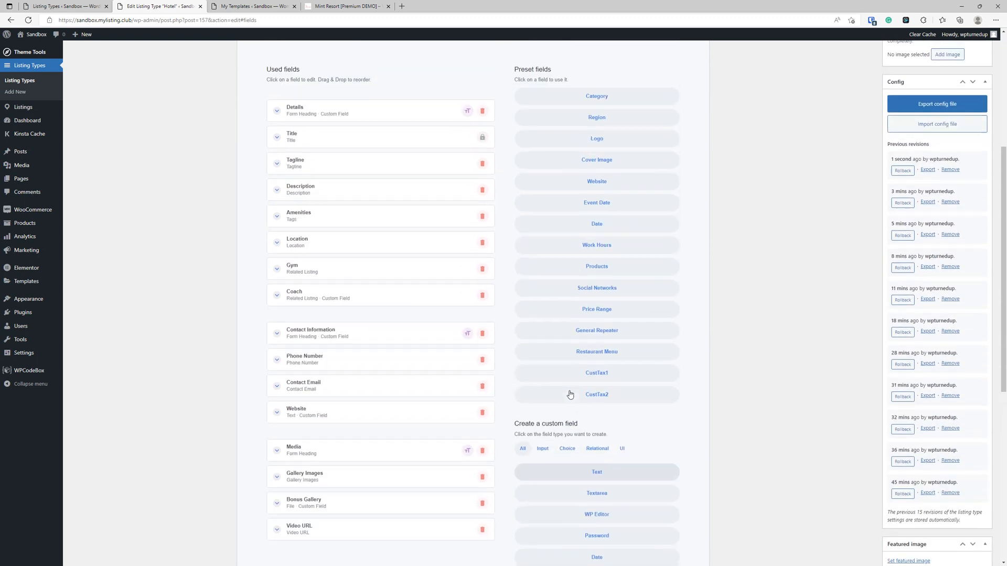
left_click(611, 341)
scroll(326, 409, "down", 5)
left_click(377, 326)
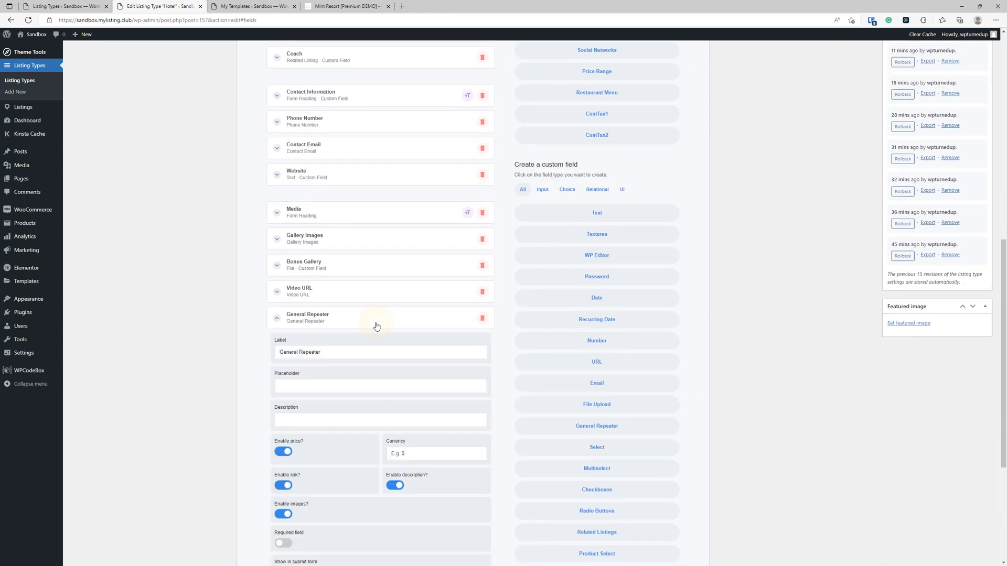
scroll(354, 330, "down", 4)
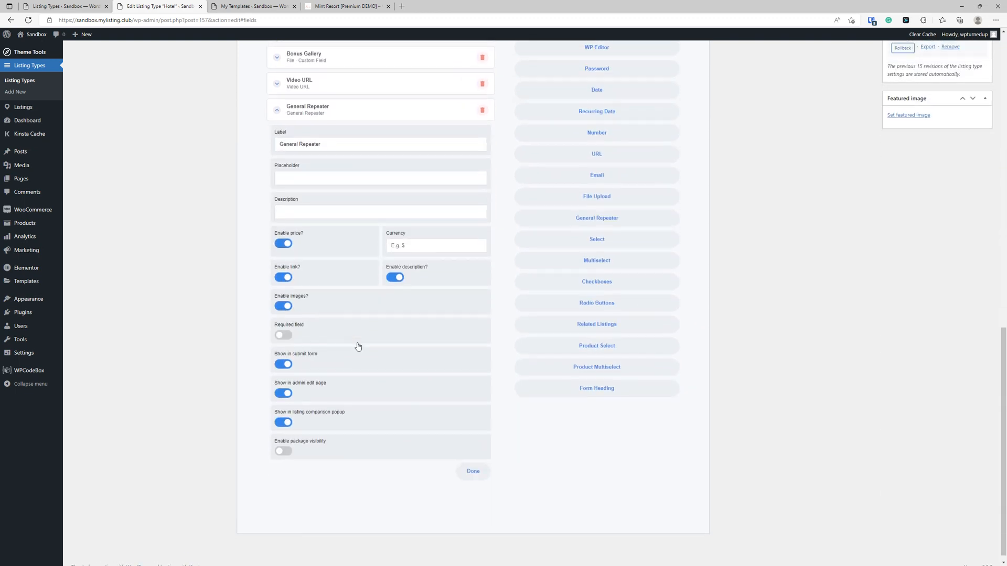
scroll(358, 346, "up", 3)
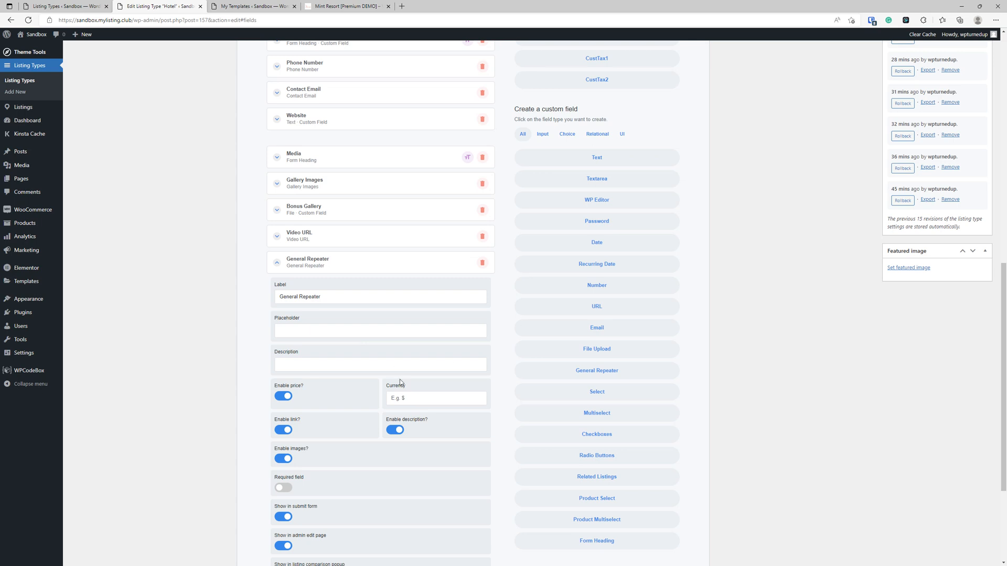
scroll(514, 308, "down", 3)
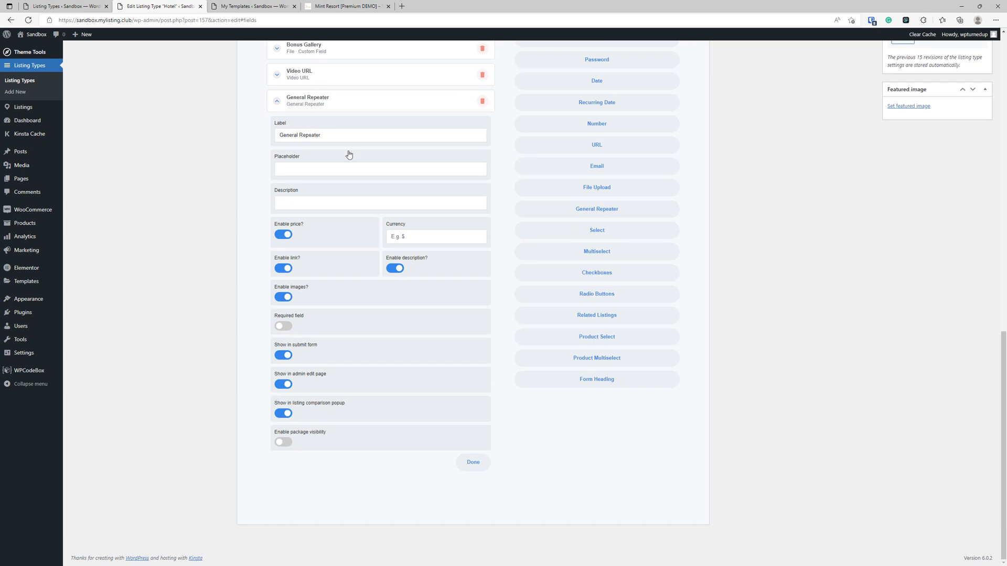
left_click(345, 103)
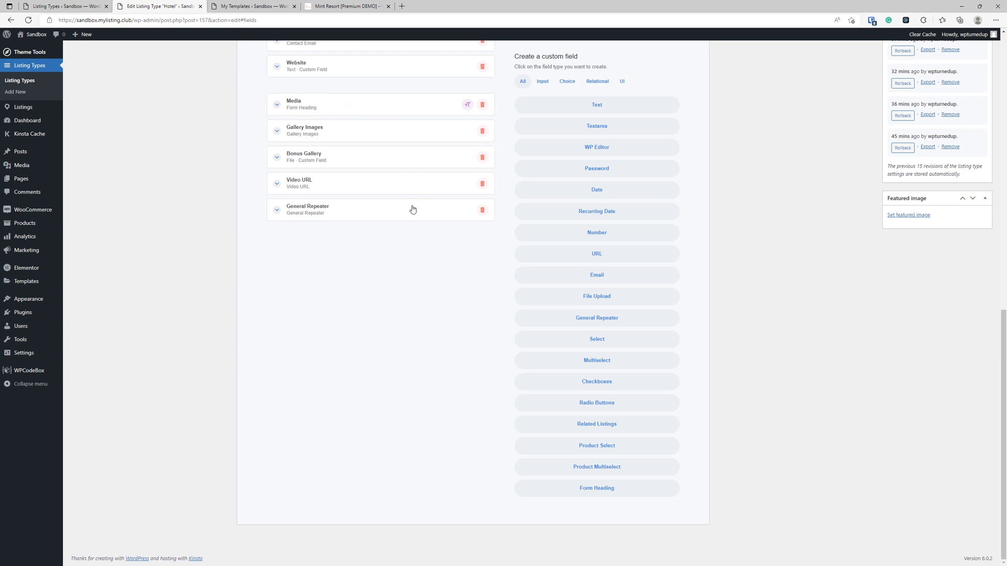
- Delete the General Repeater field from the used fields
scroll(412, 208, "up", 2)
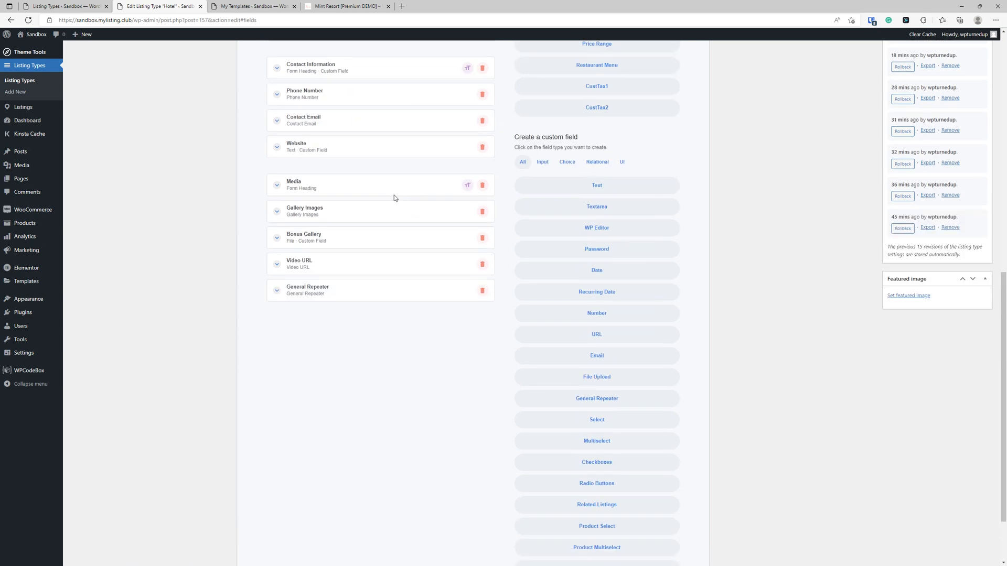
left_click(483, 292)
left_click(542, 60)
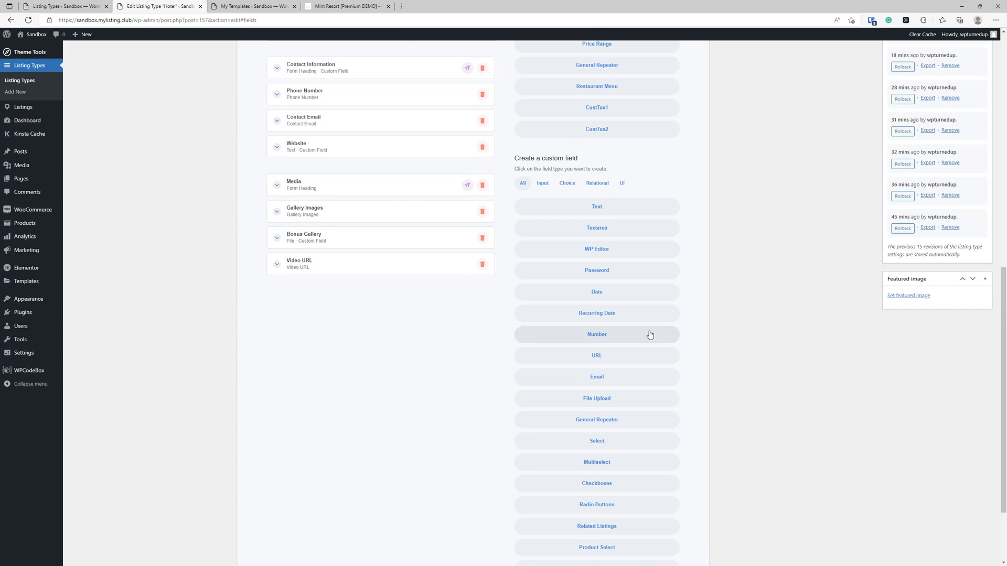
- Add the Restaurant Menu preset field to the used fields and look through its settings
scroll(648, 334, "up", 5)
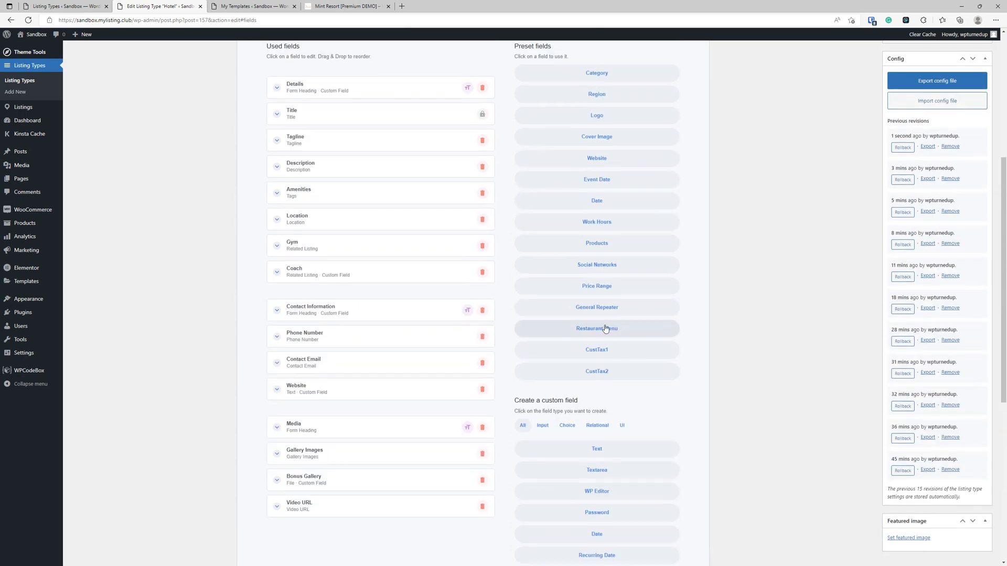
left_click(591, 331)
scroll(362, 343, "down", 5)
left_click(346, 293)
scroll(349, 326, "down", 2)
scroll(349, 327, "up", 3)
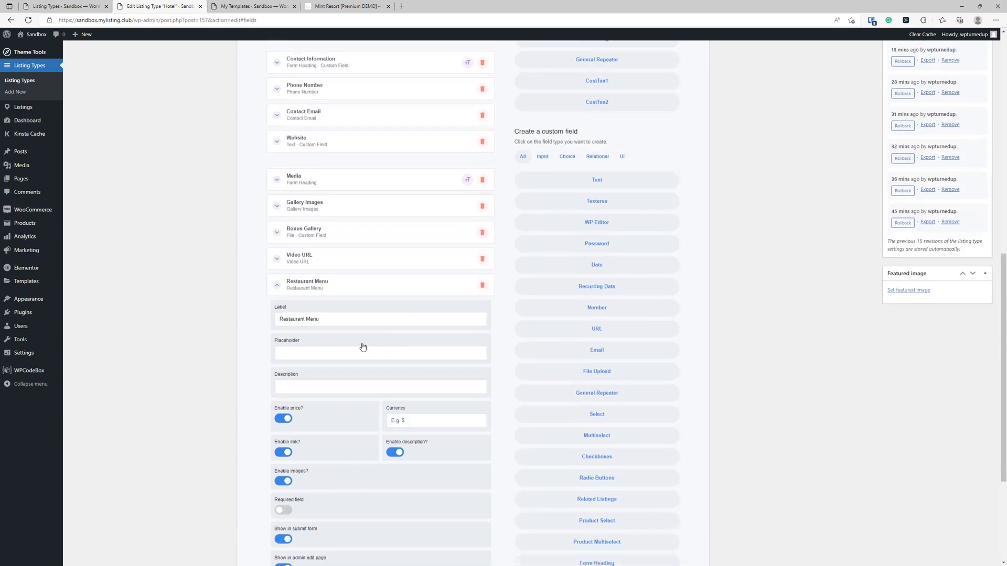
left_click(344, 292)
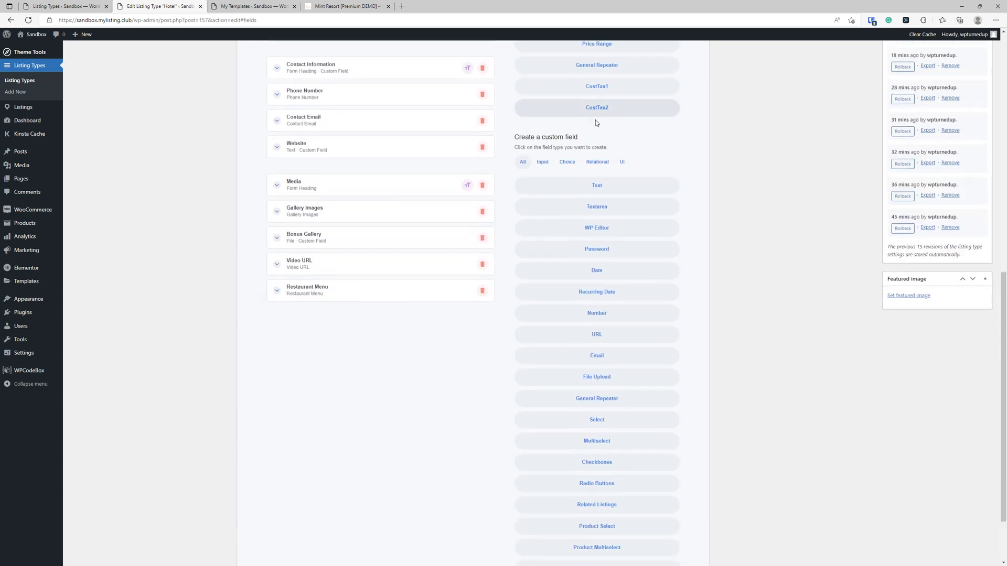
- Add the General Repeater preset field again and compare its settings with those of the Restaurant Menu field
scroll(597, 107, "up", 2)
left_click(608, 145)
scroll(398, 335, "down", 3)
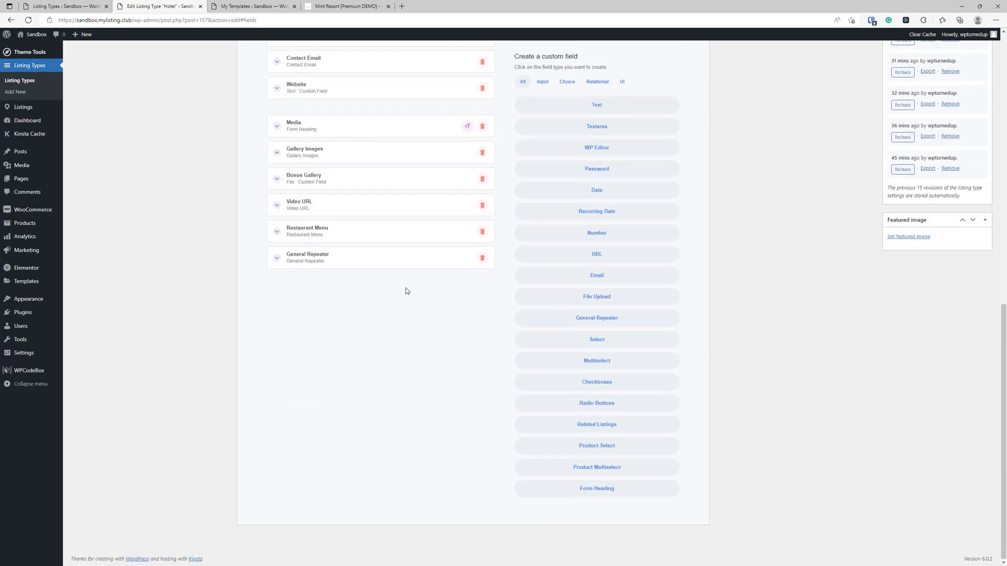
left_click(335, 240)
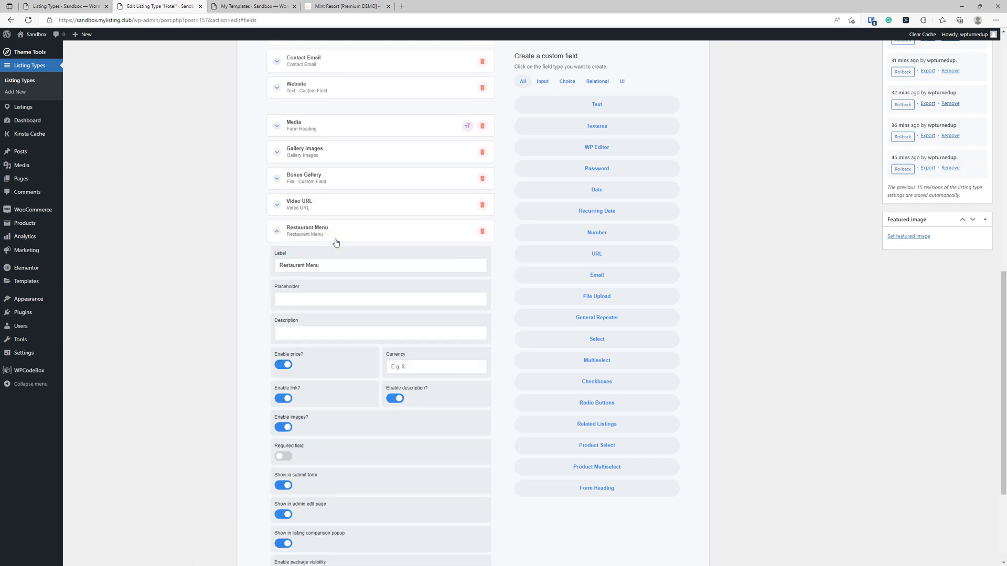
scroll(334, 239, "down", 3)
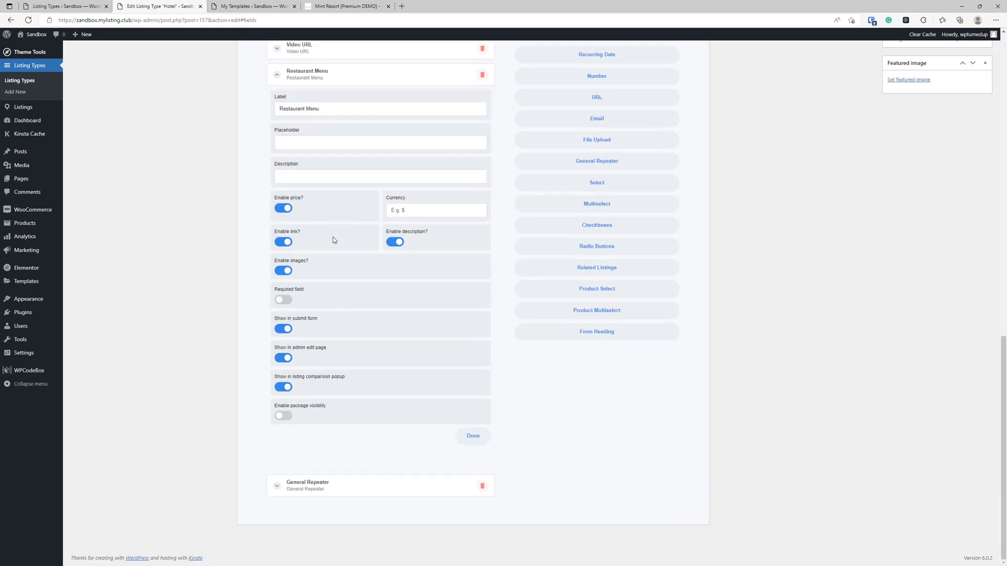
scroll(333, 240, "up", 3)
left_click(333, 232)
left_click(337, 258)
scroll(336, 262, "down", 3)
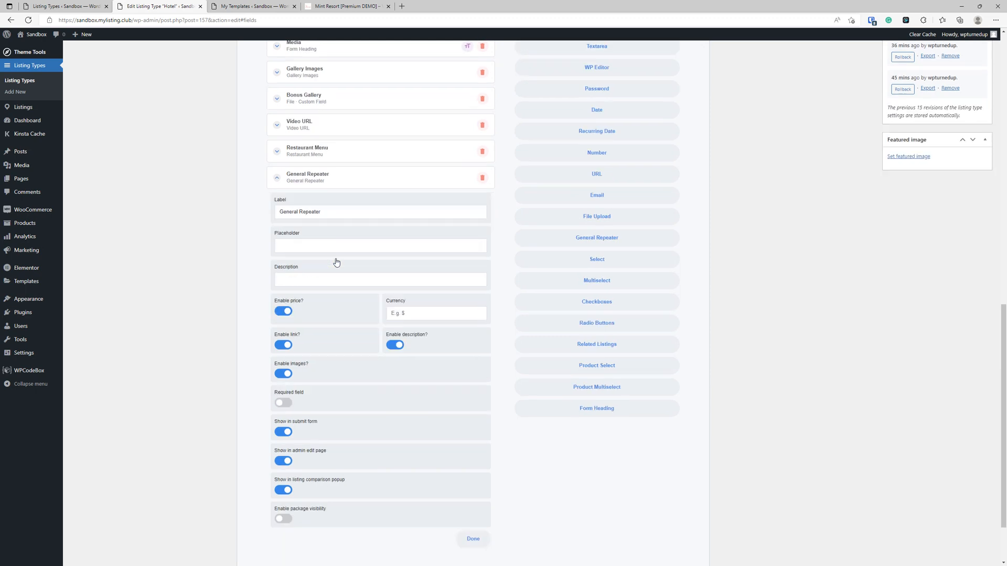
scroll(335, 259, "up", 4)
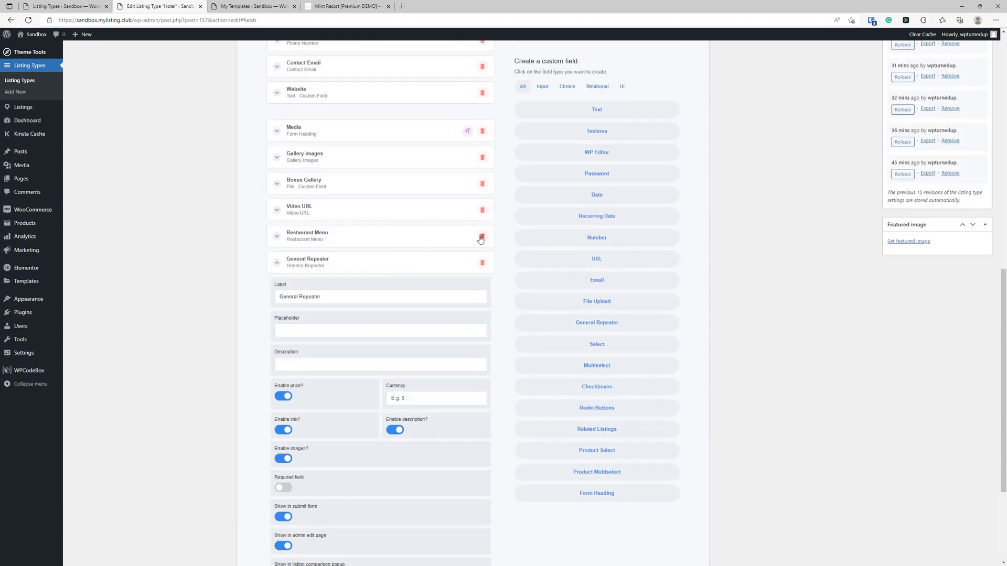
- Delete the Restaurant Menu and General Repeater fields from the used fields
left_click(481, 239)
left_click(546, 62)
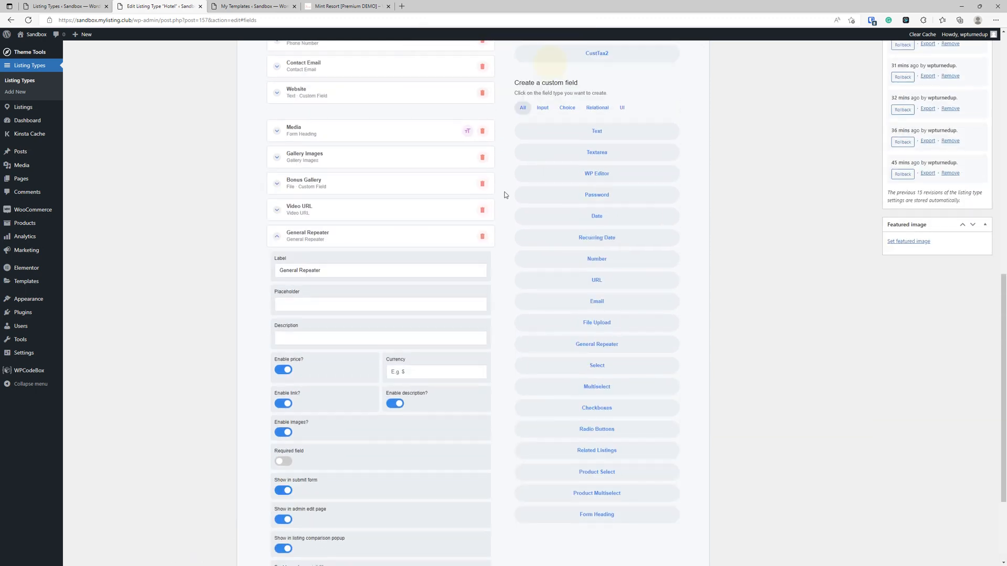
left_click(482, 237)
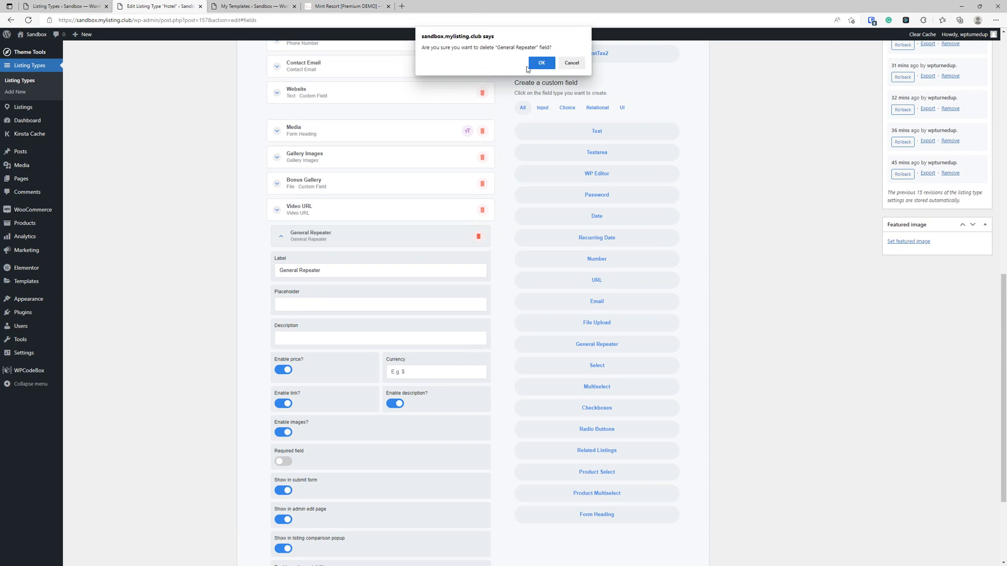
left_click(540, 63)
- Set the cover background of the Hotel single page to Gallery Slider
scroll(423, 372, "up", 8)
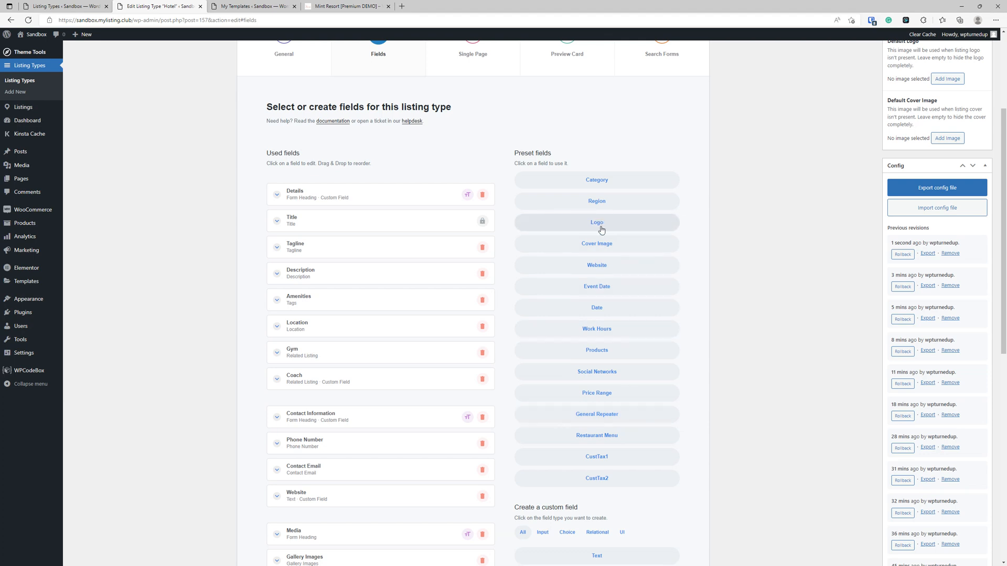
scroll(612, 257, "down", 2)
scroll(612, 257, "up", 3)
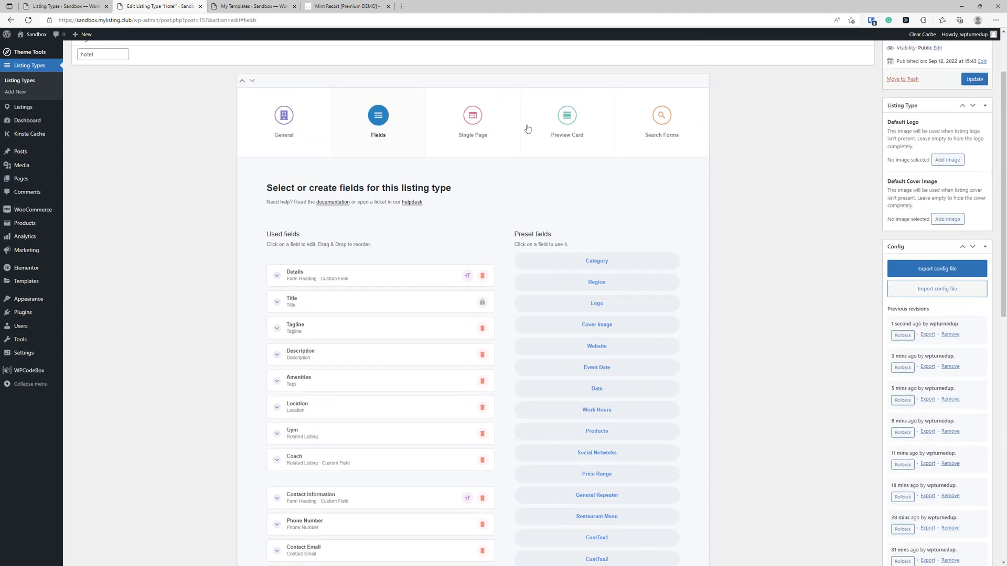
left_click(438, 120)
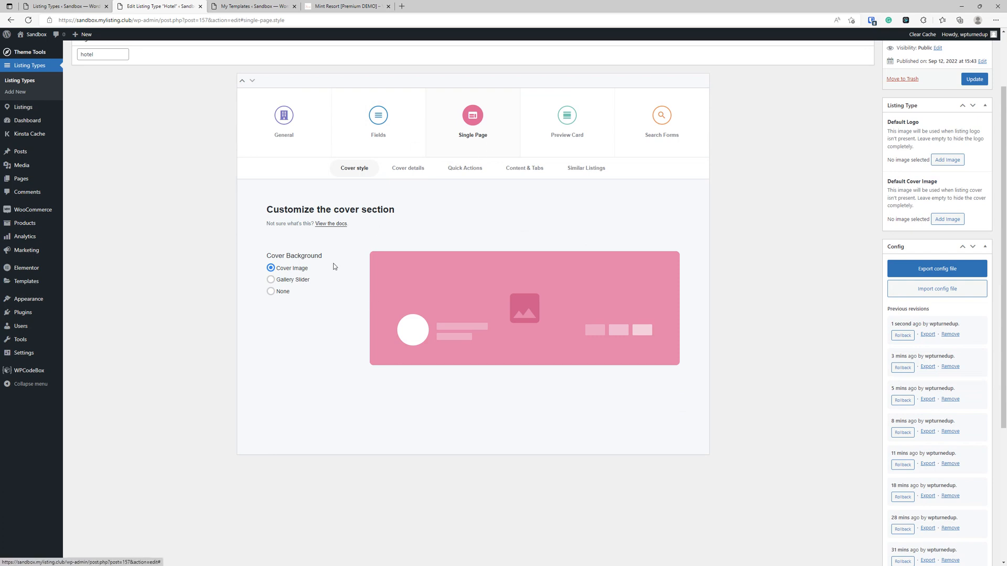
left_click(292, 280)
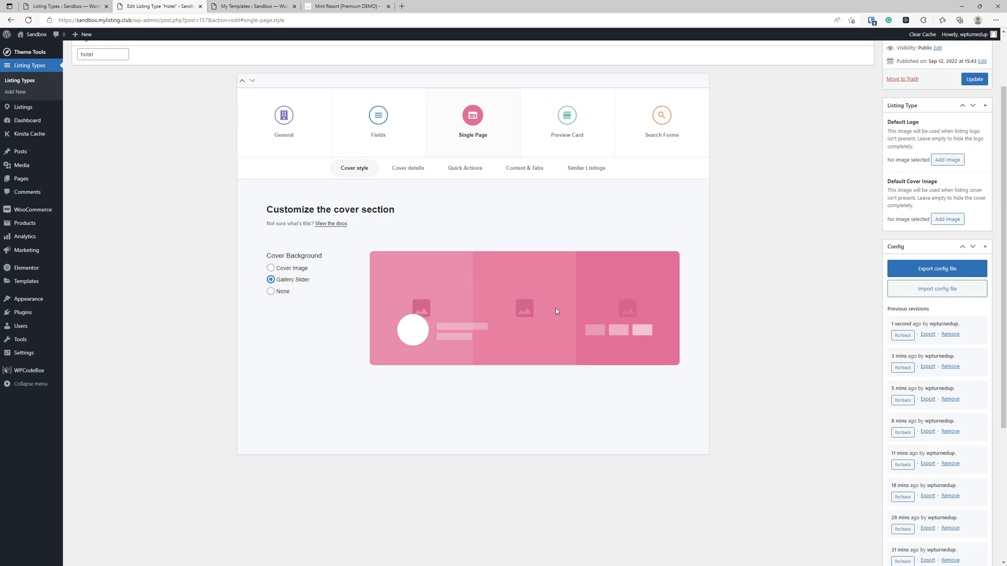
- Examine the Price item in the single page's cover details and the fields that can be assigned to it
left_click(392, 176)
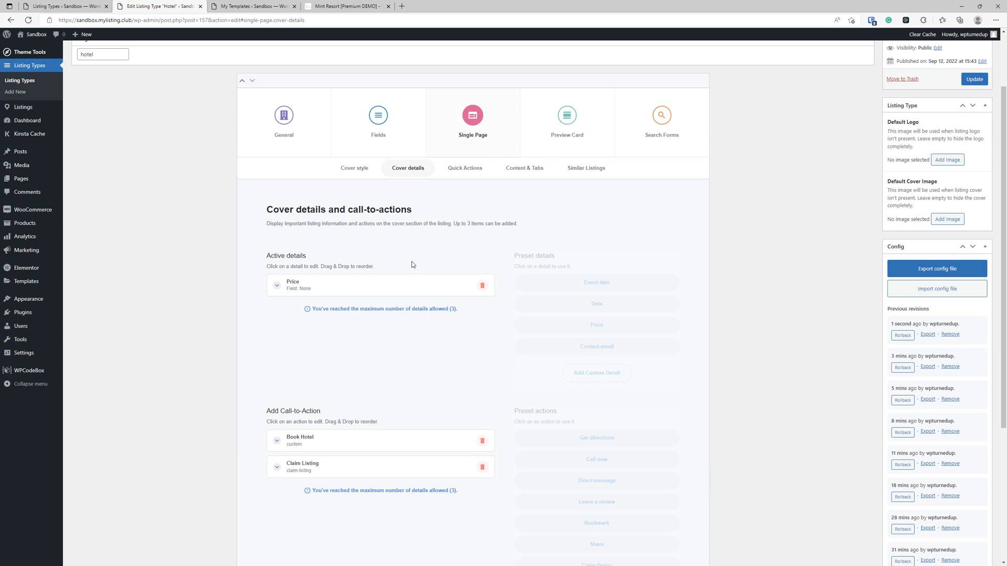
left_click(411, 292)
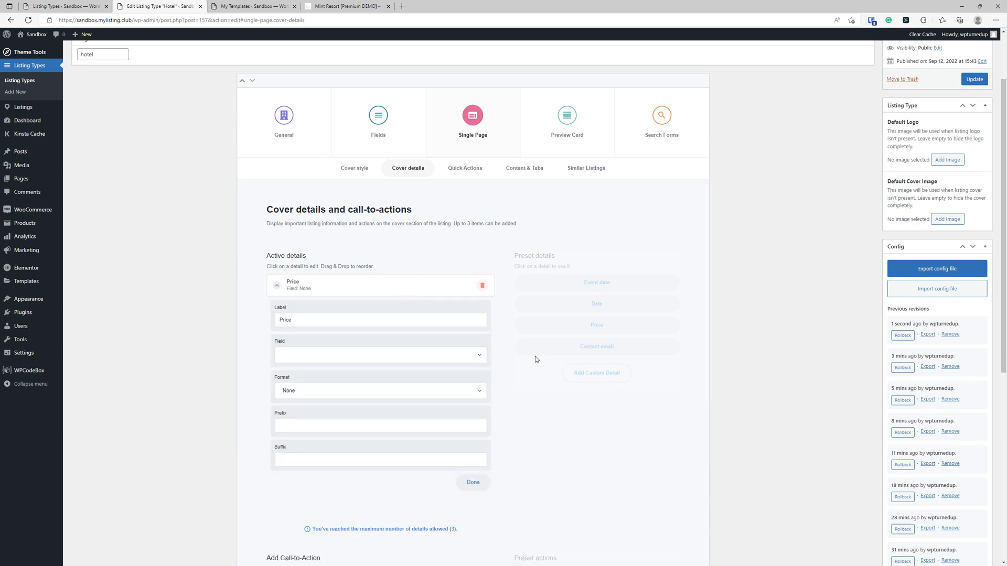
left_click(371, 291)
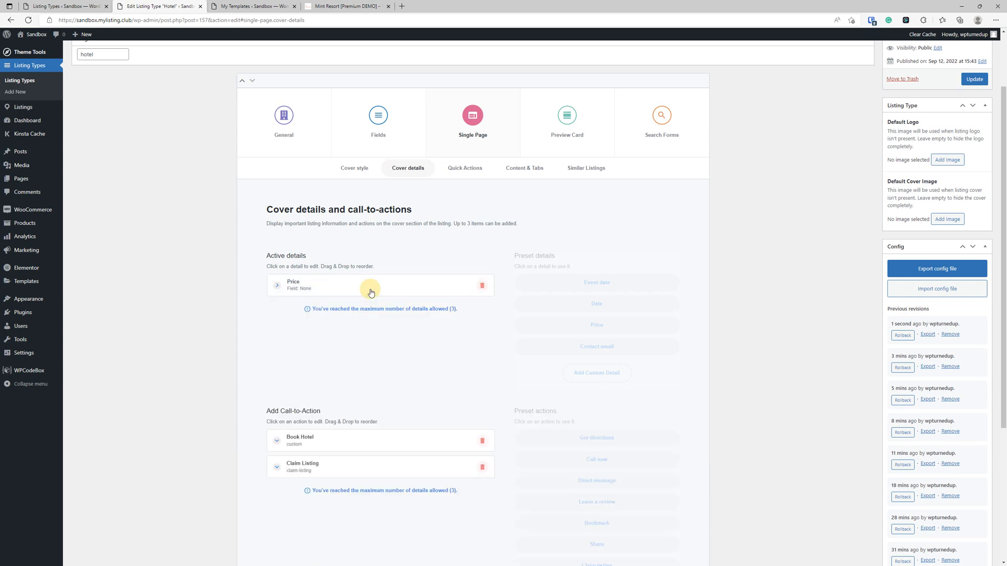
left_click(372, 292)
left_click(387, 355)
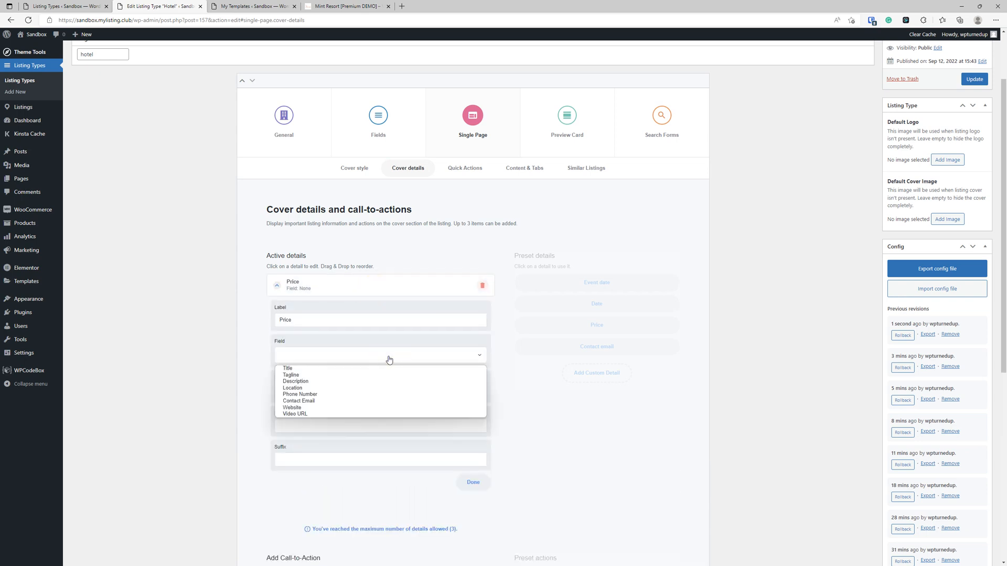
left_click(389, 359)
- Add the Price Range preset field to the Hotel's used fields and place it directly below Location
left_click(378, 118)
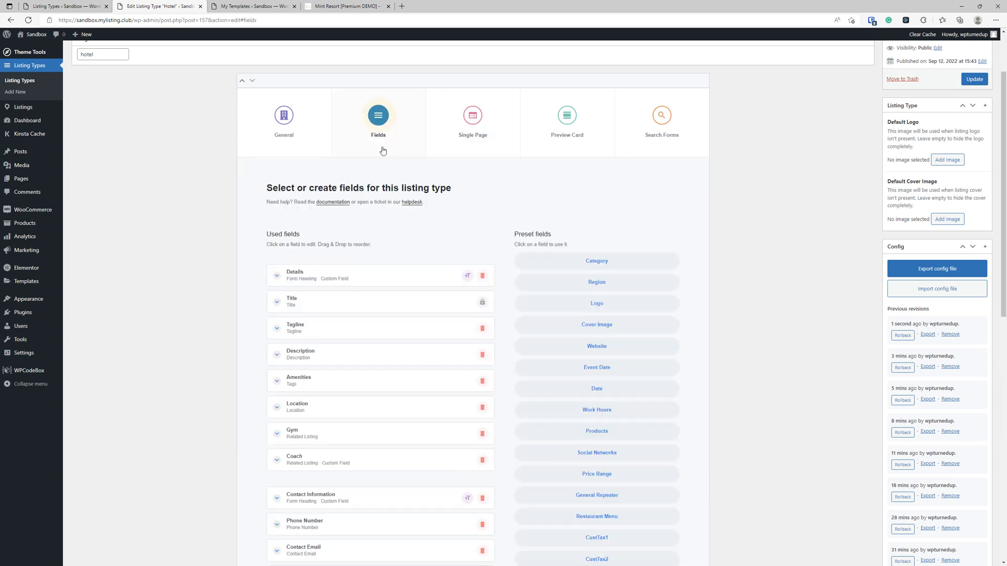
scroll(388, 187, "down", 5)
scroll(349, 209, "up", 2)
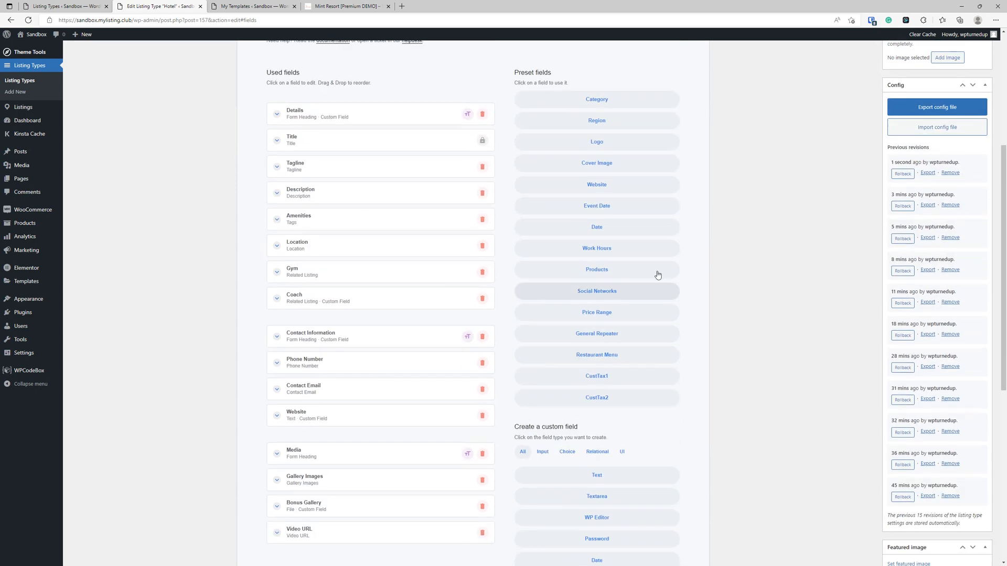
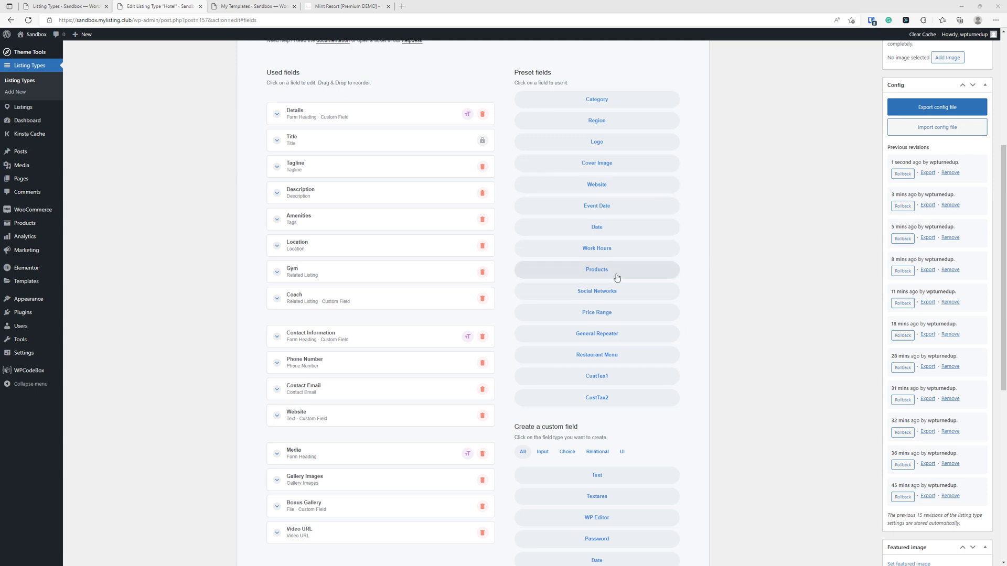
left_click_drag(619, 322, 321, 75)
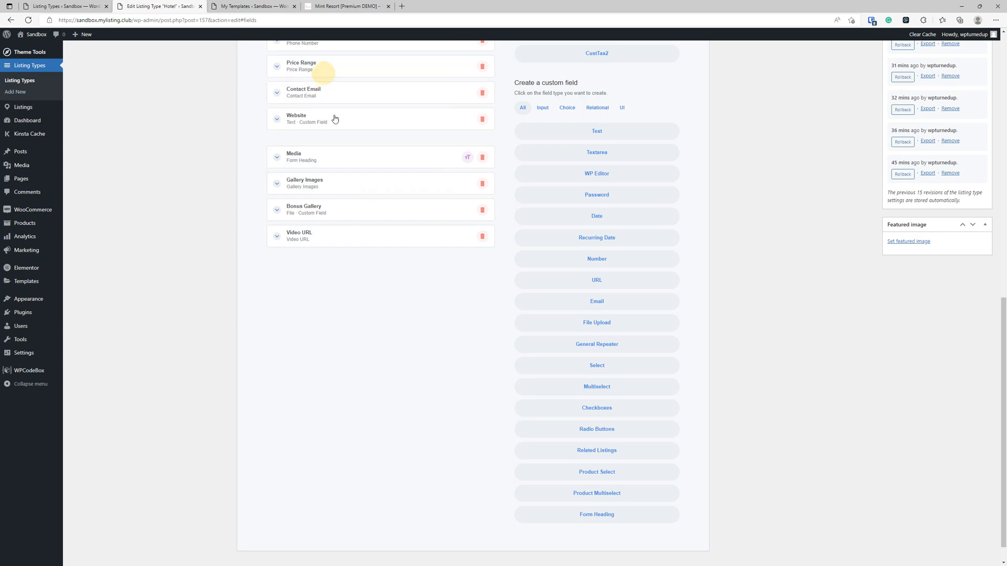
scroll(274, 263, "up", 6)
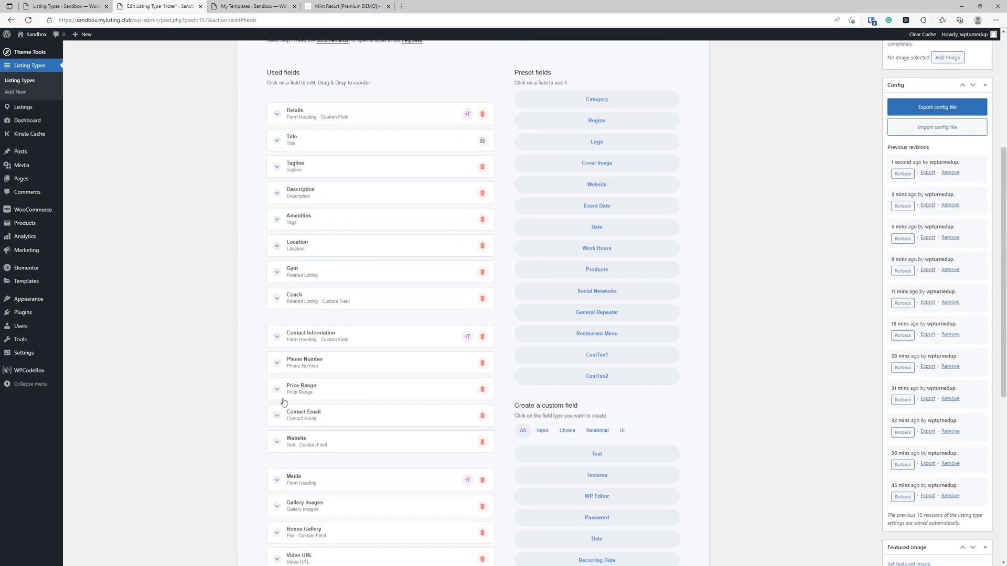
left_click_drag(311, 388, 309, 278)
- Give the Price Range field a description starting "Choose a range that best represents the cost of goods and/or services for your Listing."
left_click(308, 279)
left_click(316, 372)
type("The price range chosen is just a rough estimate to help people make better-informed decisions")
left_click_drag(315, 372, 247, 375)
left_click(370, 373)
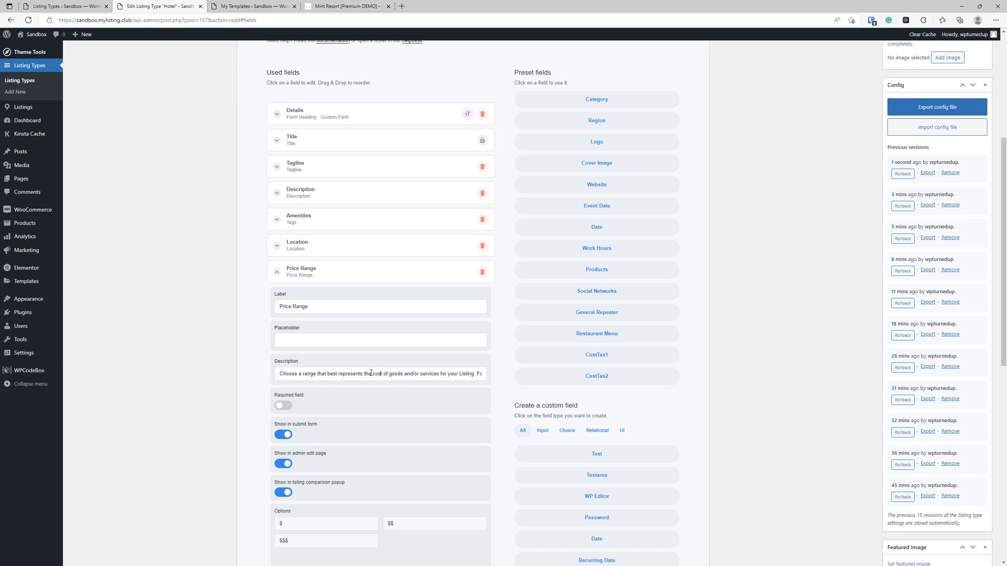
- Add $$$$ as a fourth option of the Price Range field and save the options
scroll(386, 387, "down", 3)
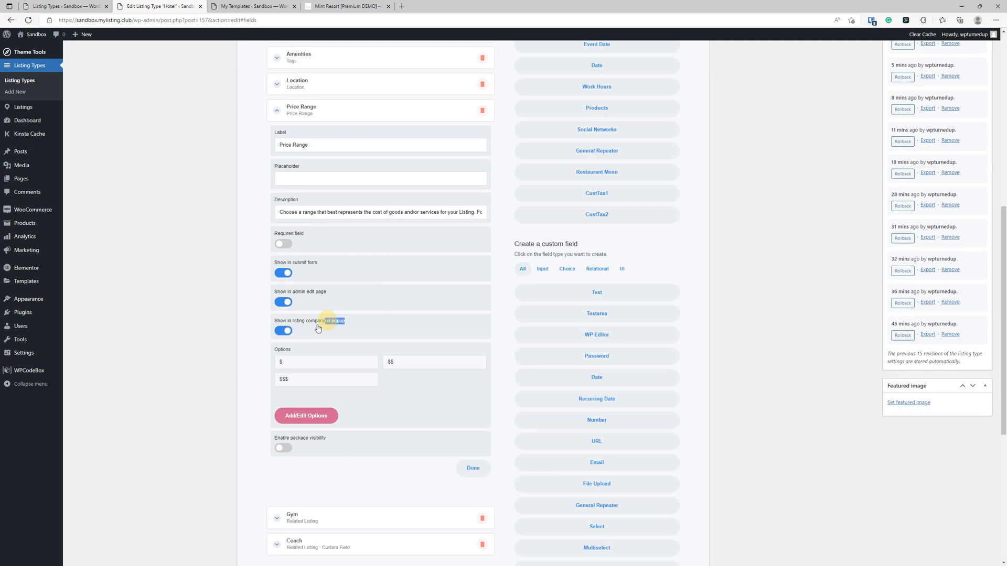
triple_click(270, 324)
left_click(288, 304)
left_click(387, 325)
left_click(312, 417)
left_click(386, 398)
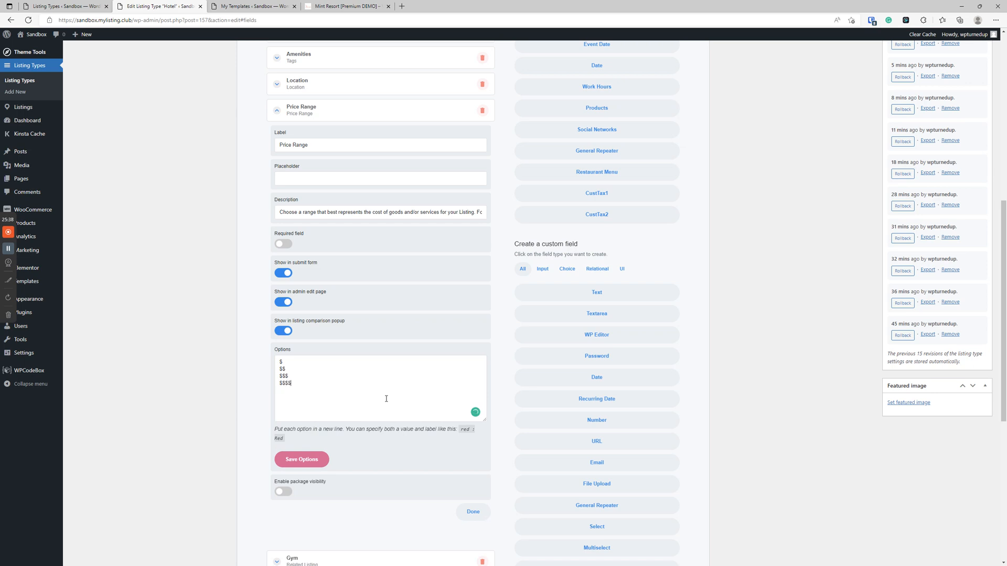
left_click(306, 459)
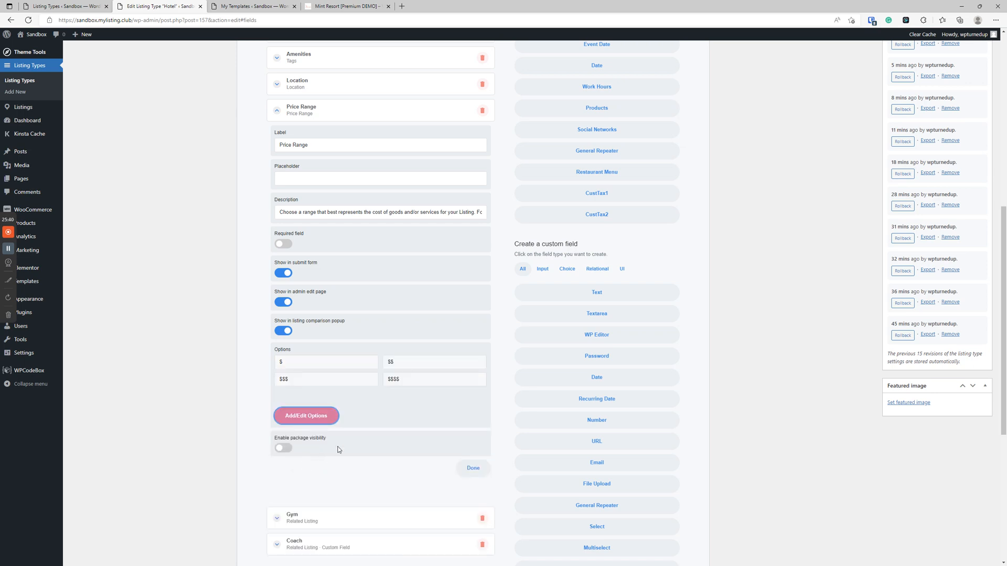
- Review the Price detail's assigned field and the Book Hotel call-to-action's settings in the single page's cover details
left_click(390, 119)
scroll(345, 252, "up", 5)
scroll(344, 252, "up", 3)
left_click(473, 199)
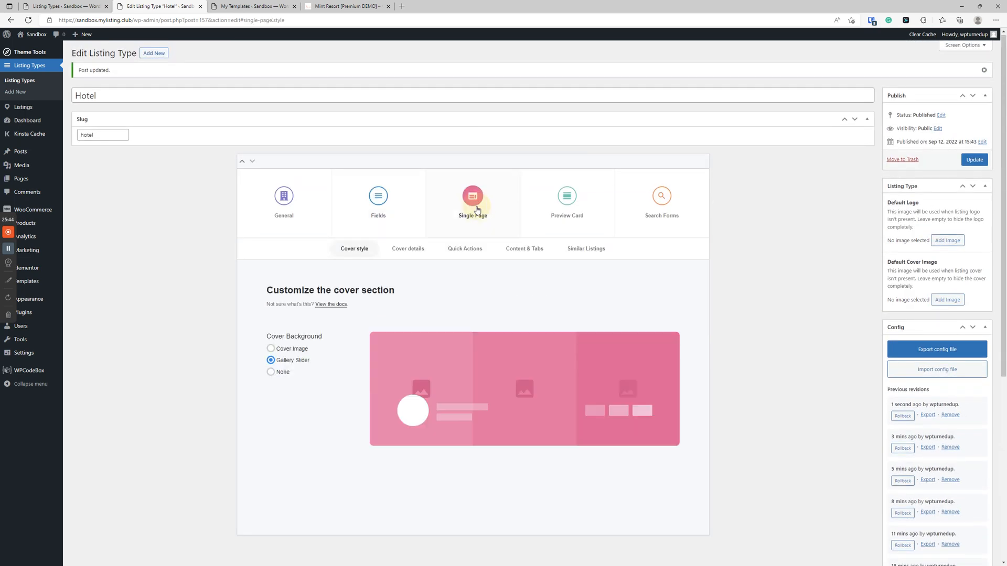
left_click(527, 250)
scroll(361, 273, "down", 2)
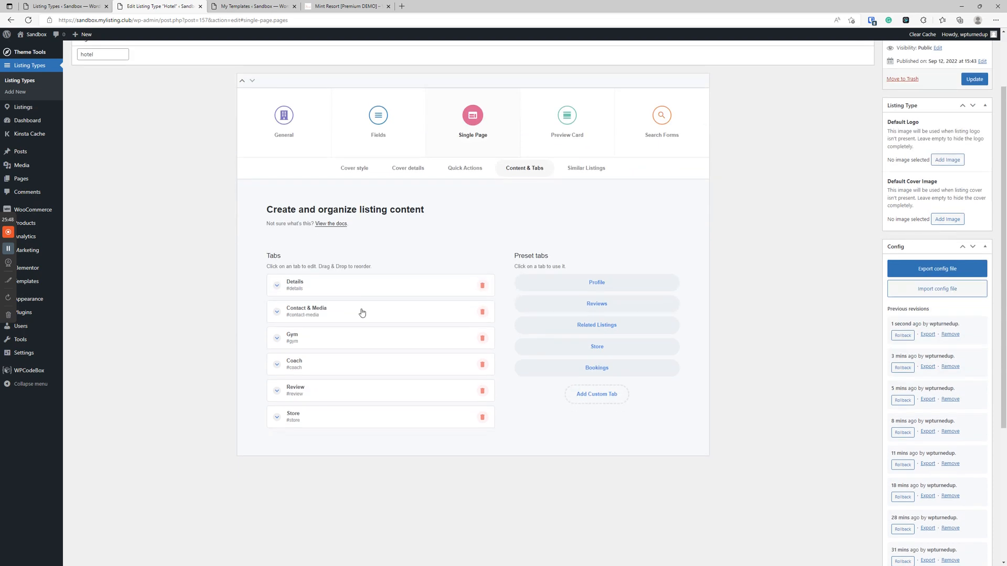
left_click(408, 168)
scroll(413, 285, "down", 3)
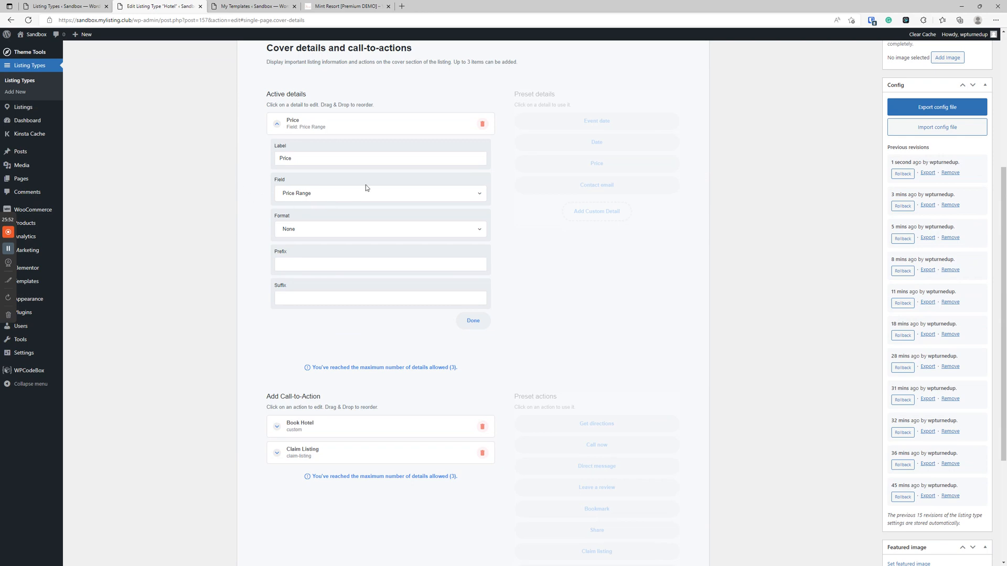
left_click(336, 126)
scroll(368, 146, "down", 1)
scroll(367, 204, "up", 3)
left_click(356, 394)
scroll(315, 403, "down", 2)
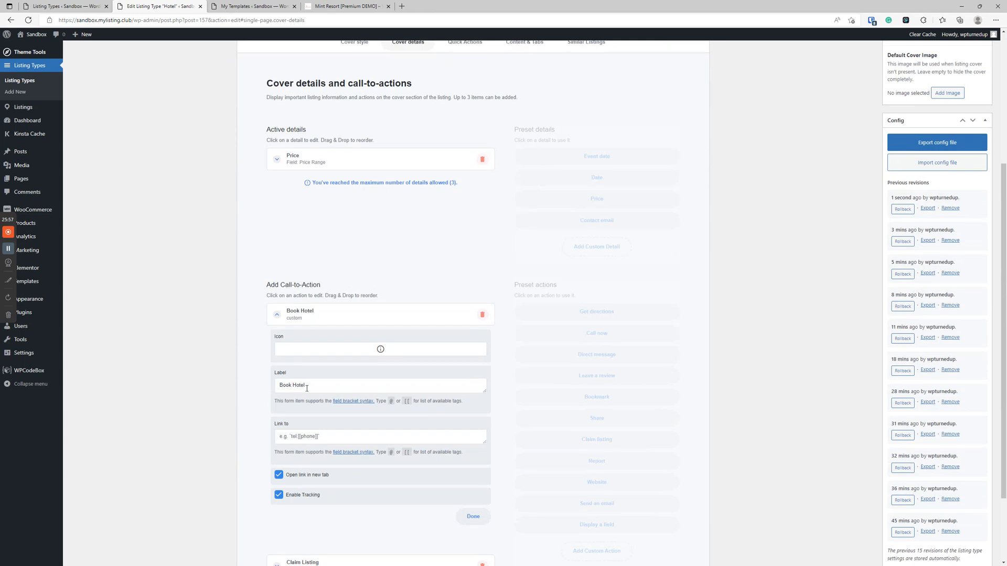
left_click(332, 314)
scroll(362, 252, "up", 5)
- Add a custom Text field to the Hotel's used fields and place it directly below Website
left_click(363, 193)
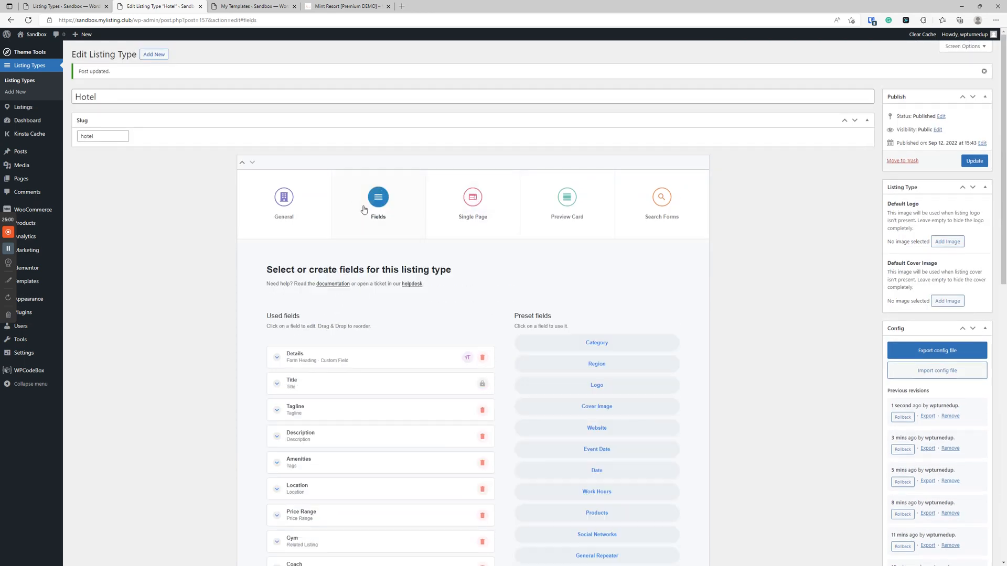
scroll(367, 314, "down", 6)
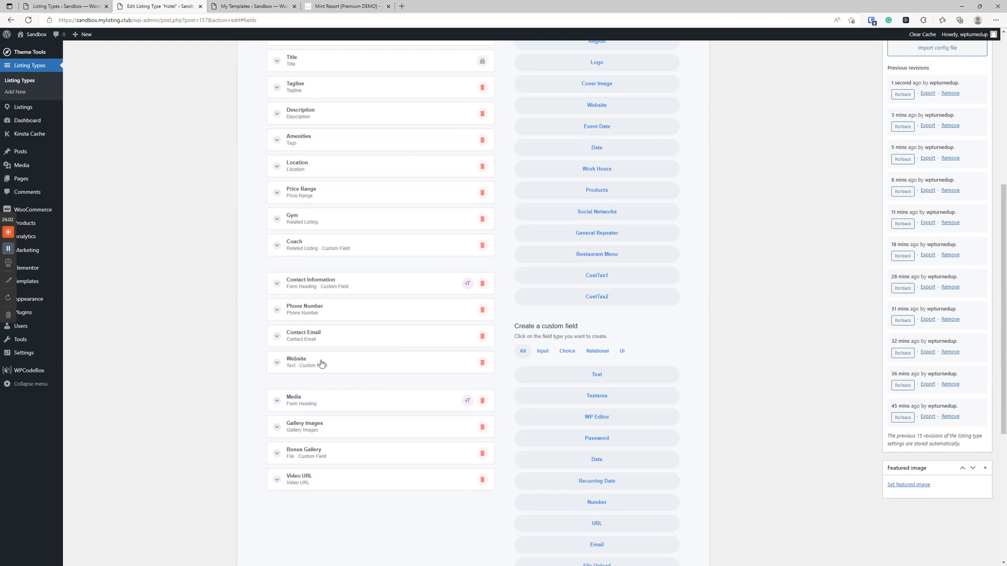
scroll(641, 398, "down", 2)
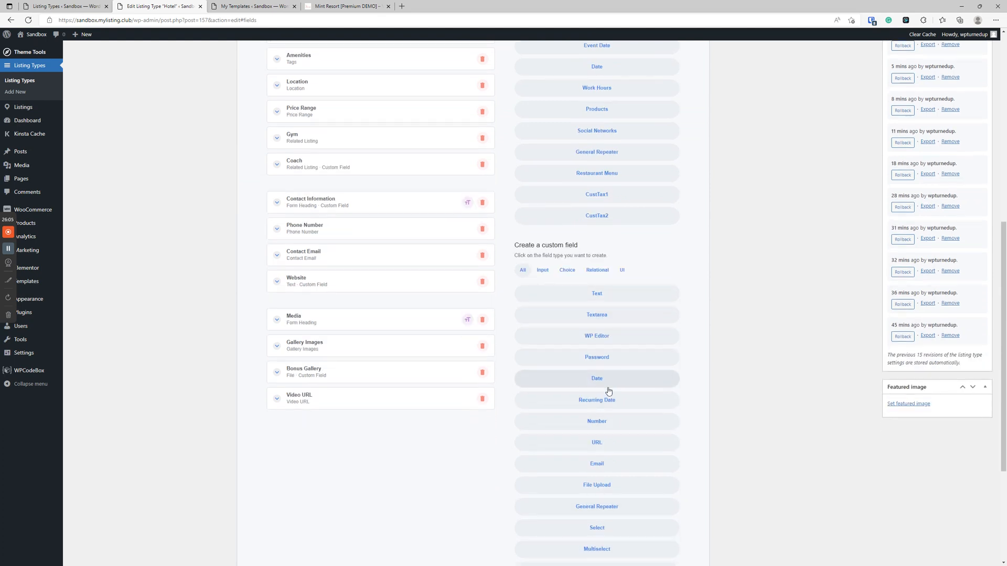
left_click(606, 297)
left_click_drag(304, 425, 318, 313)
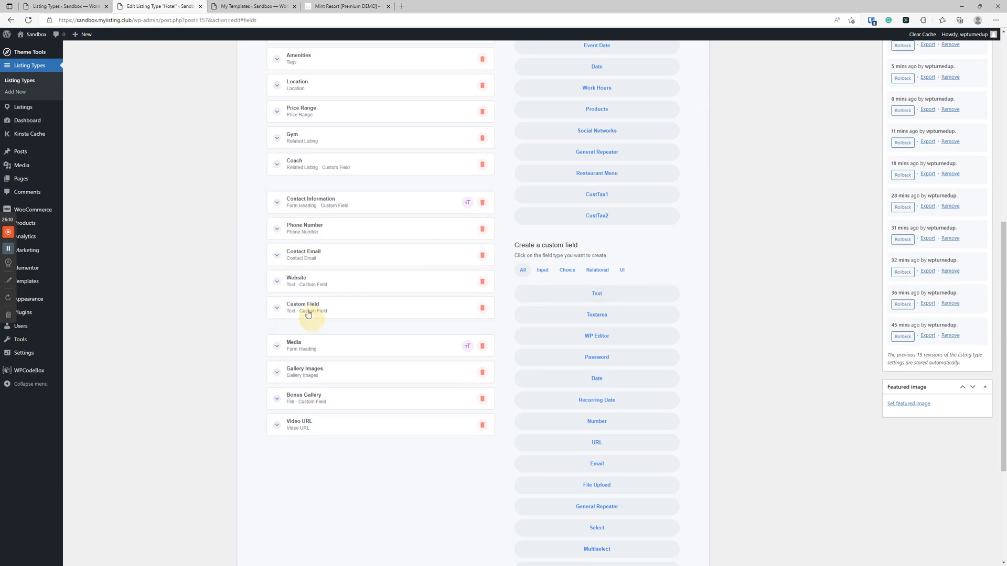
- Label the new custom text field below Website as Booking
left_click(346, 286)
left_click(312, 278)
left_click(321, 307)
type("Booking")
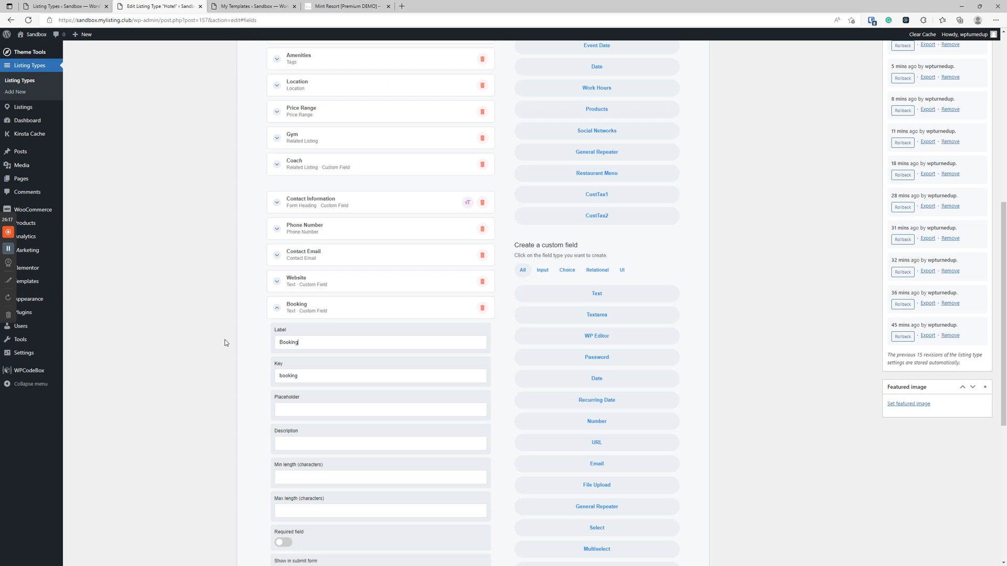
- Copy the Website field's key and paste it as the Booking field's key
scroll(262, 289, "down", 3)
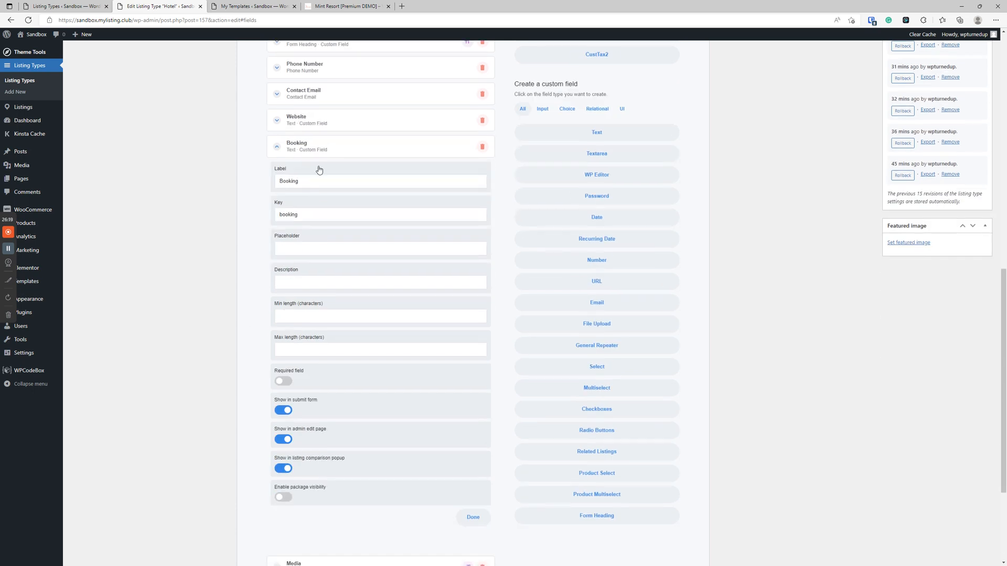
left_click(325, 120)
triple_click(305, 188)
right_click(307, 190)
left_click(336, 235)
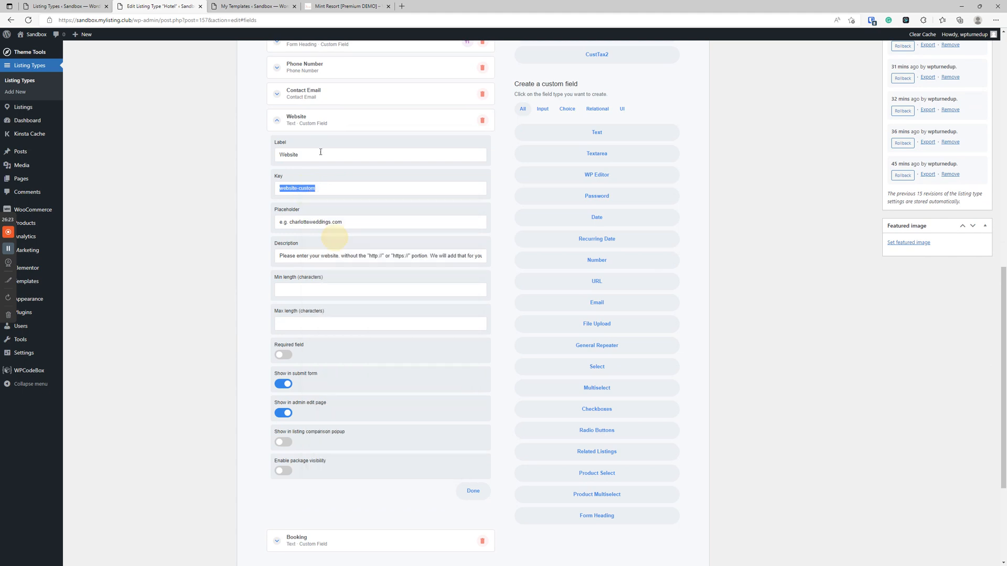
left_click(318, 122)
left_click(317, 145)
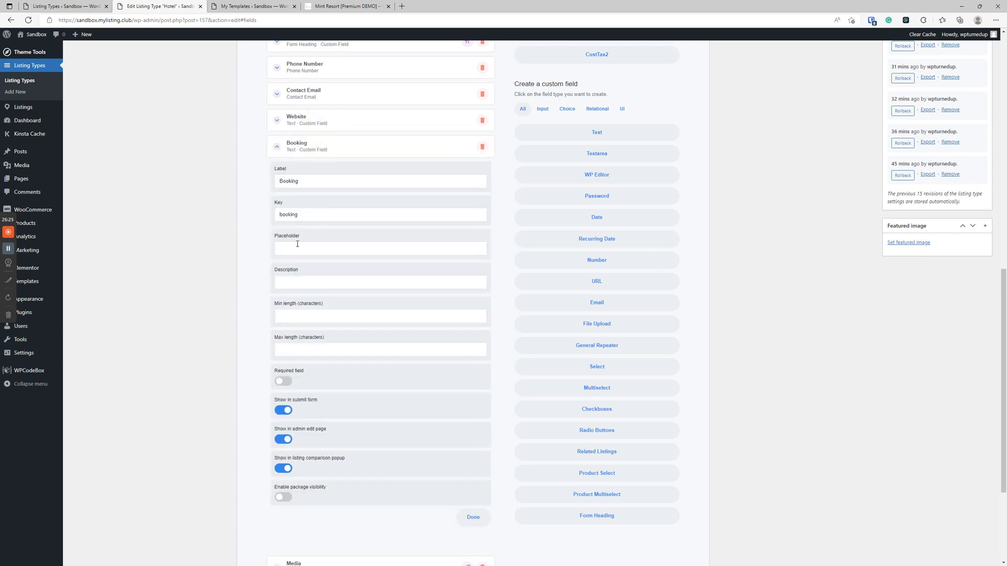
left_click_drag(306, 214, 246, 214)
key("ctrl+v")
- Set the Booking field's key to hotel-booking and review the field's remaining settings
triple_click(284, 211)
type("cu")
scroll(303, 289, "up", 7)
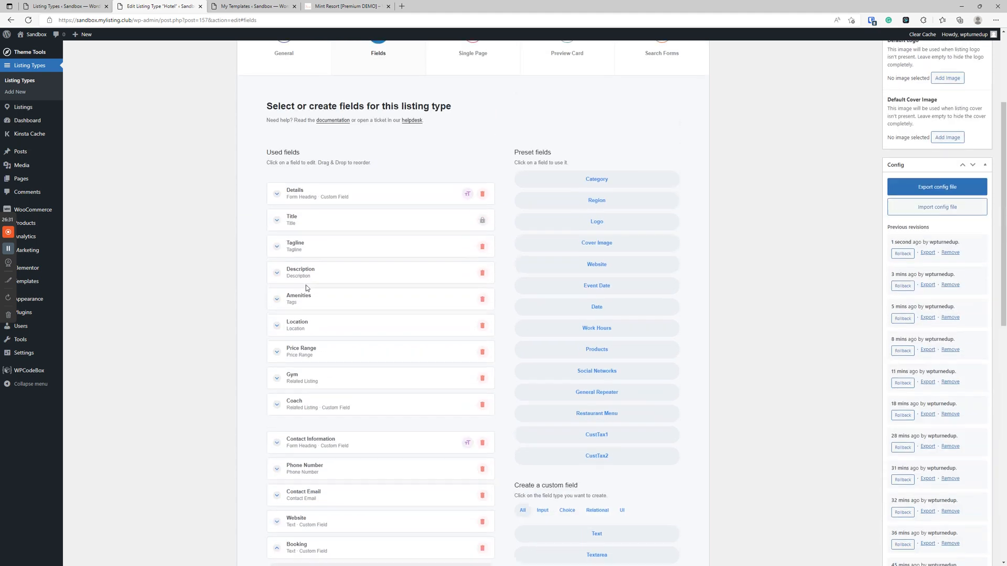
scroll(304, 289, "down", 6)
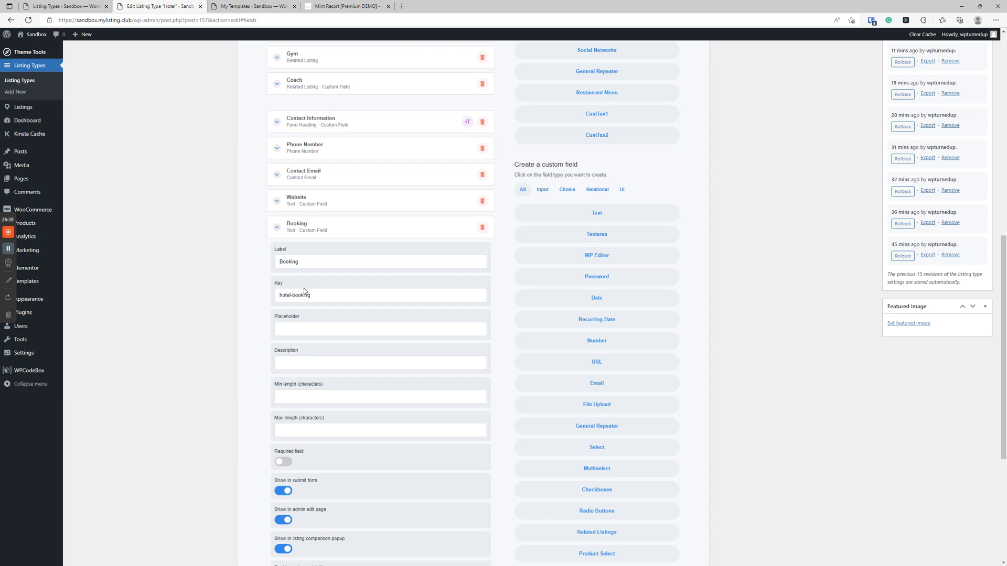
scroll(331, 286, "down", 4)
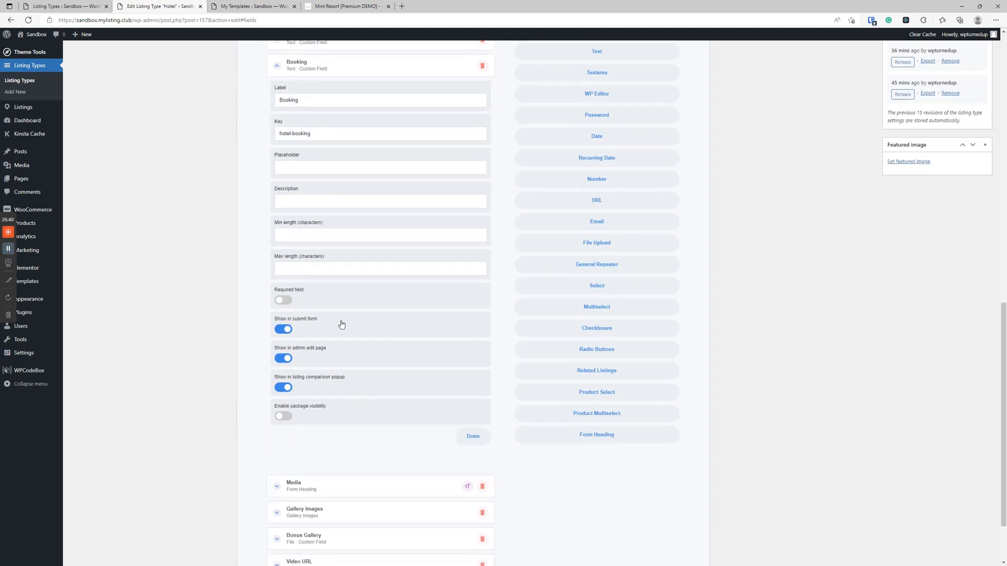
- Link the Book Hotel call-to-action in the single page's cover details to the Booking field with [[hotel-booking]]
scroll(355, 284, "up", 5)
left_click(474, 199)
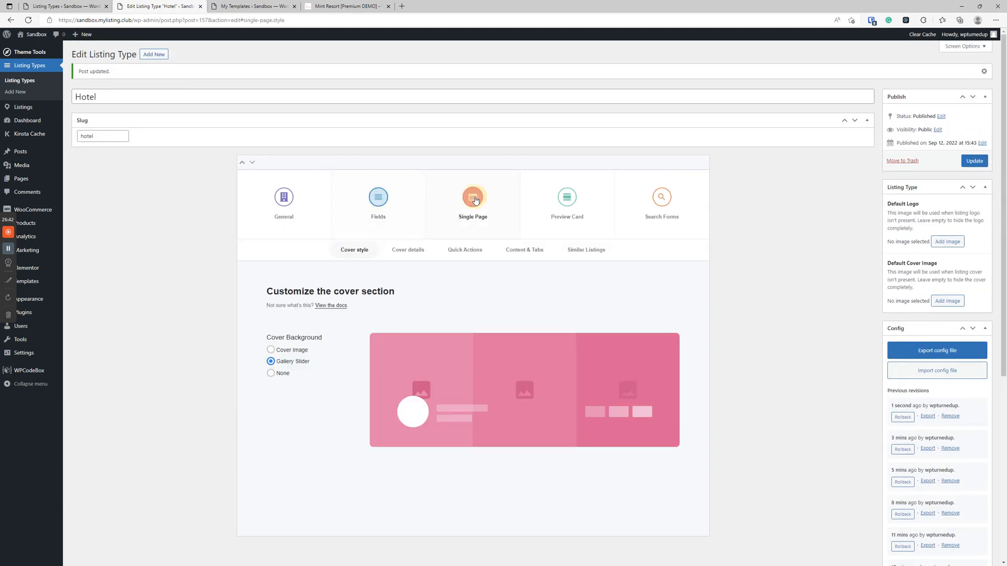
left_click(530, 251)
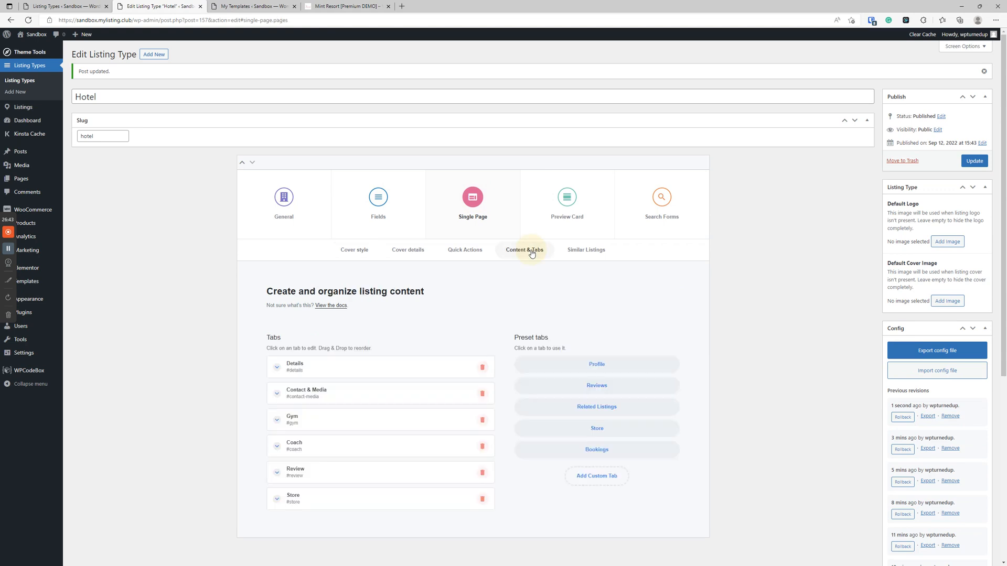
left_click(408, 249)
scroll(407, 249, "down", 5)
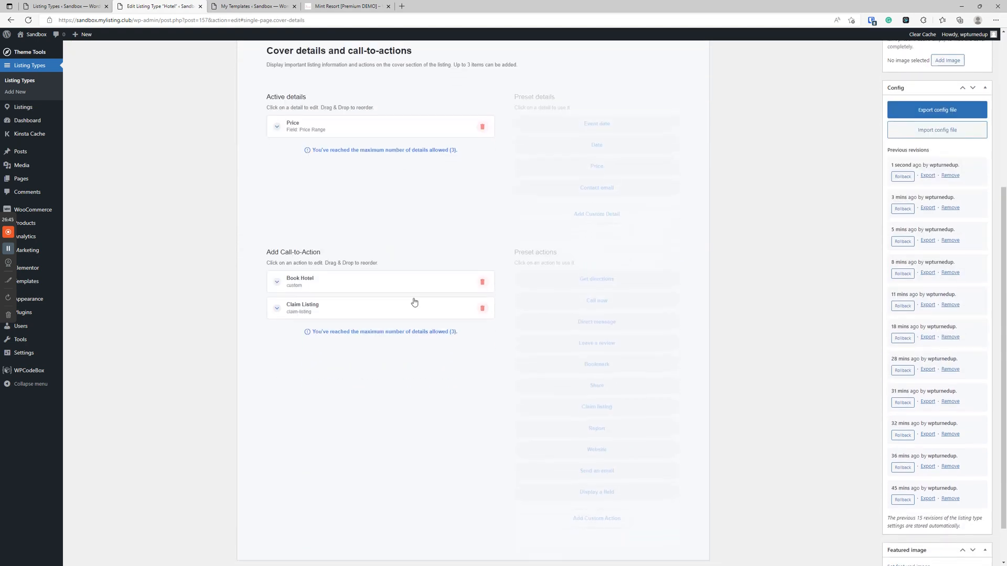
left_click(322, 283)
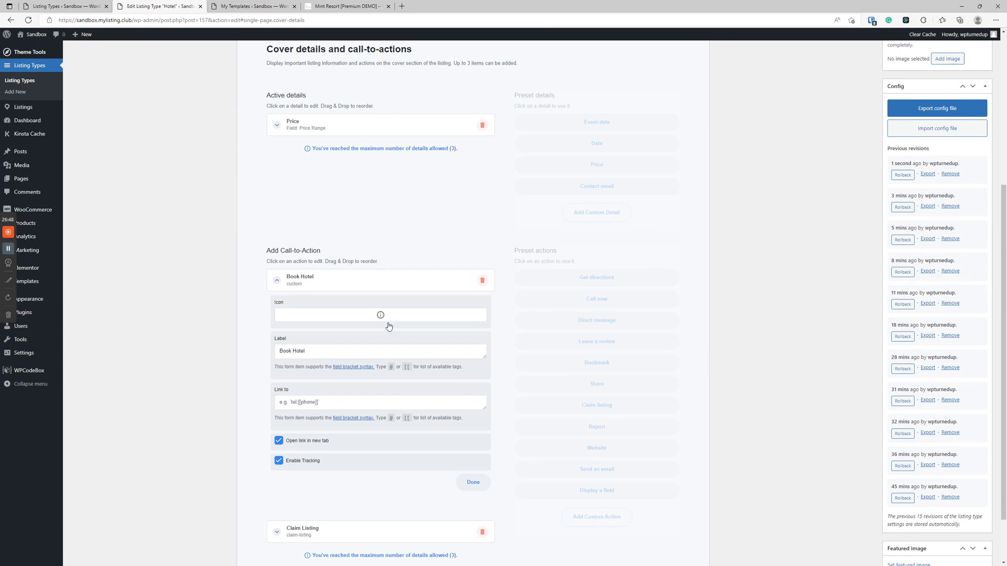
left_click(299, 402)
type("[[")
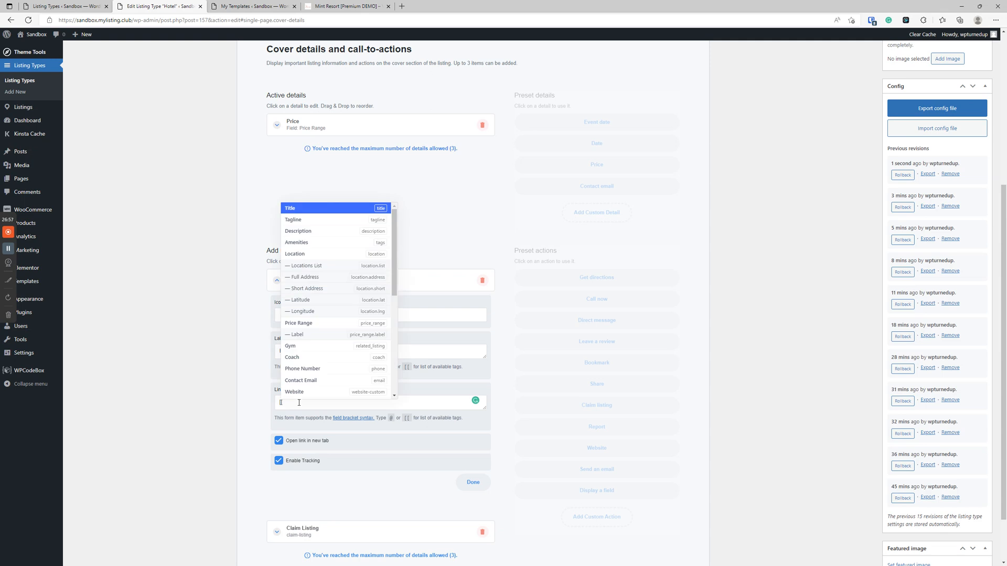
type("bo")
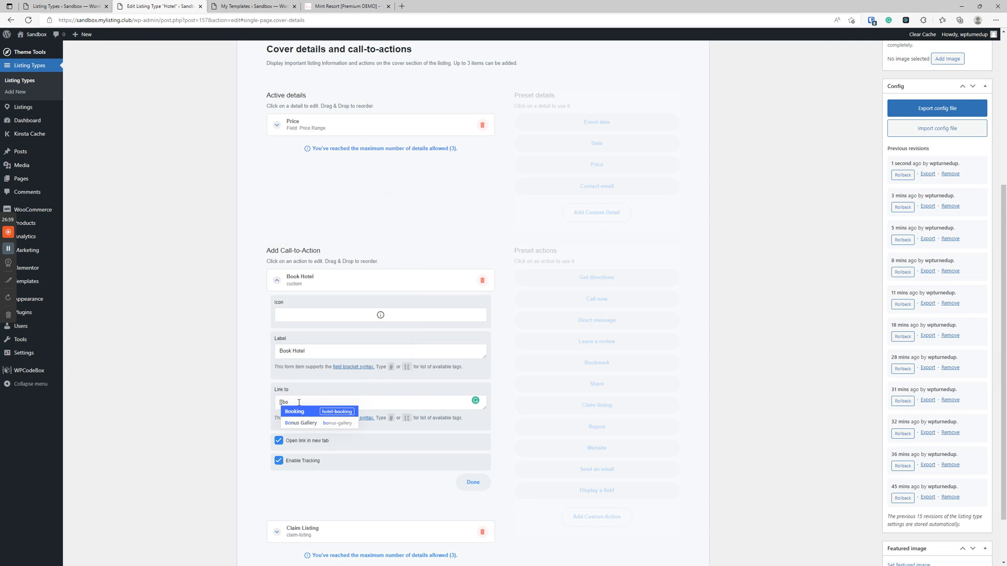
key("Return")
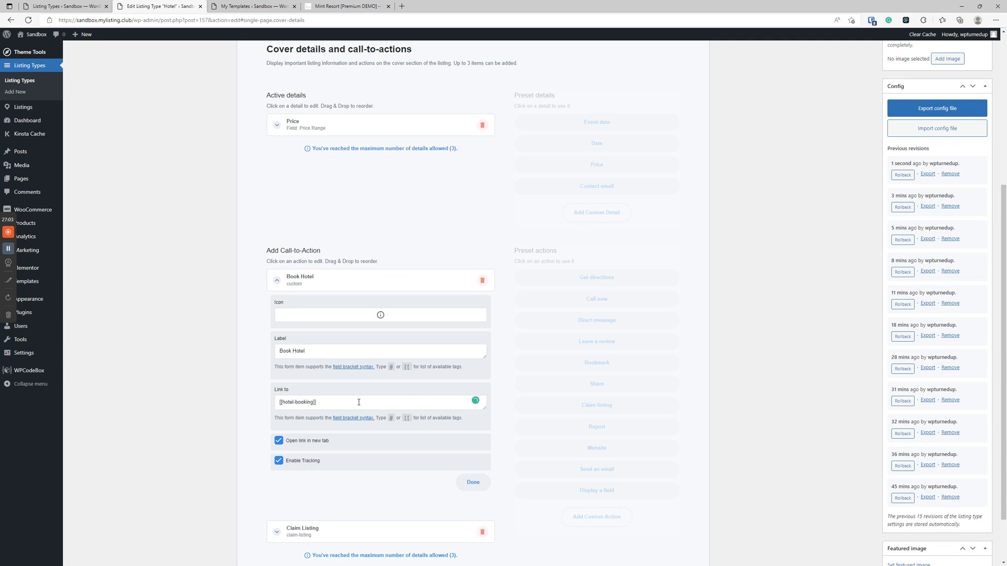
- Open the Contact Information block of the single page's Contact & Media tab for editing
scroll(341, 236, "up", 3)
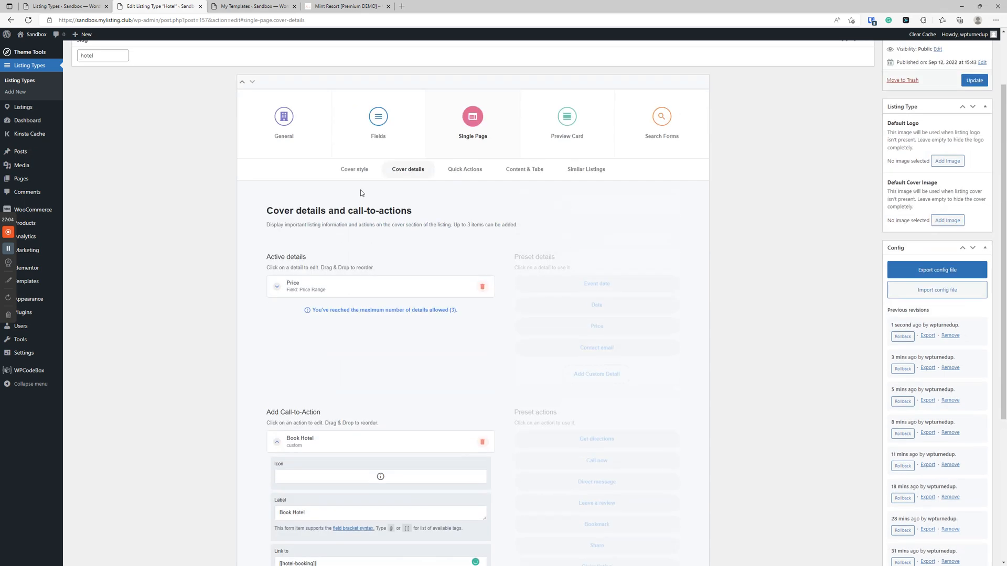
left_click(369, 132)
scroll(434, 218, "down", 3)
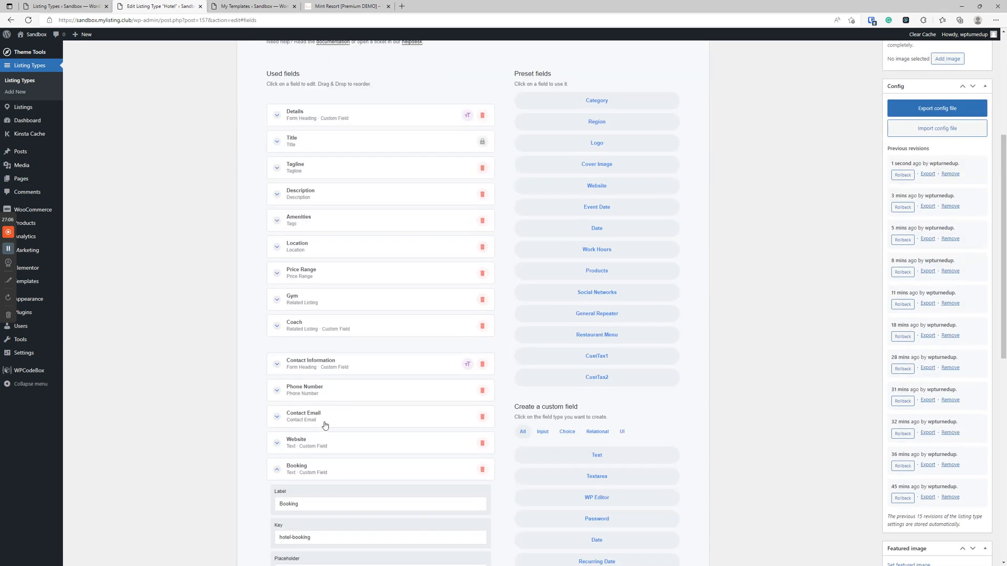
scroll(449, 192, "up", 4)
left_click(472, 198)
left_click(524, 249)
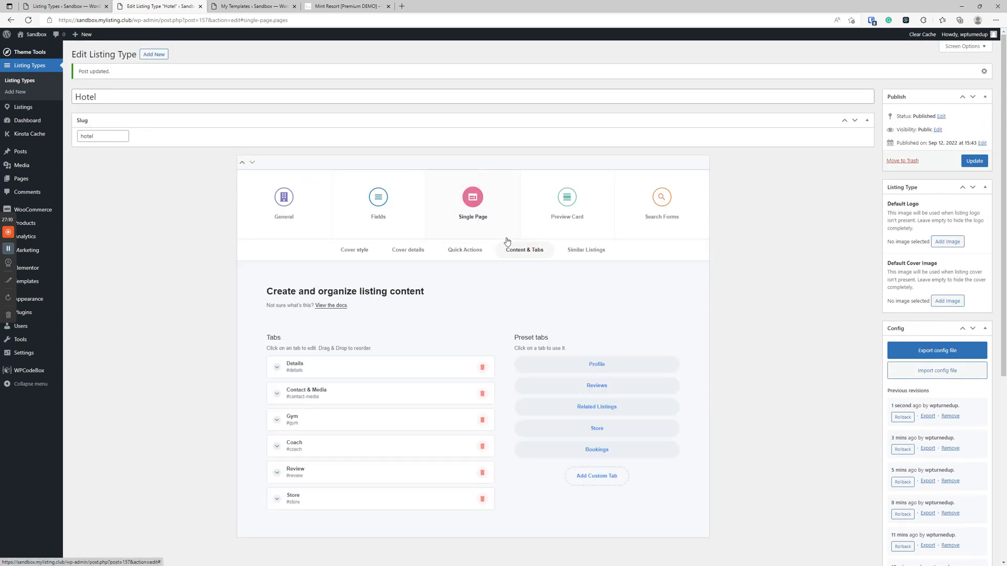
left_click(337, 391)
scroll(334, 314, "down", 3)
left_click(332, 271)
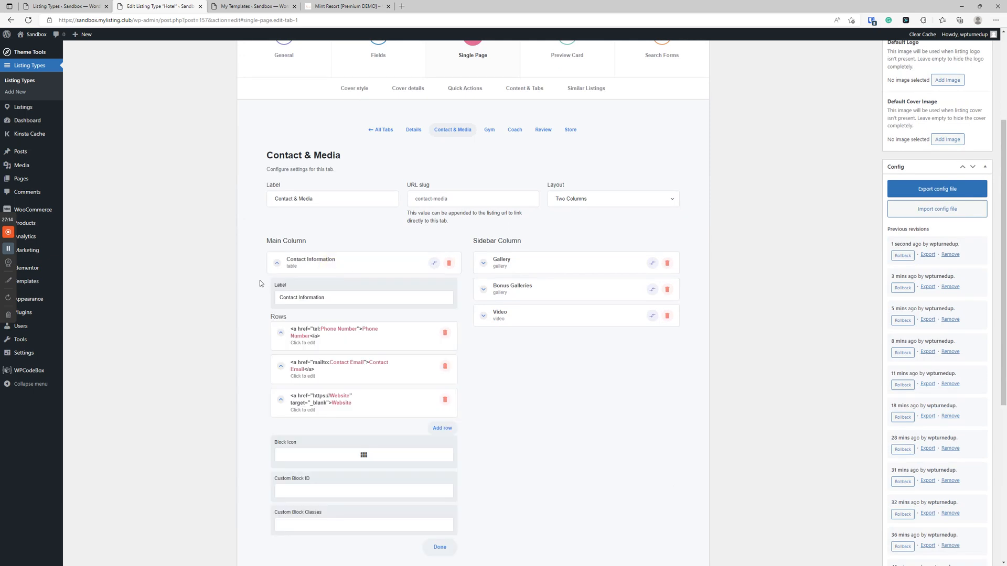
- Copy the link markup from the Website row's content in the Contact Information block
left_click(376, 400)
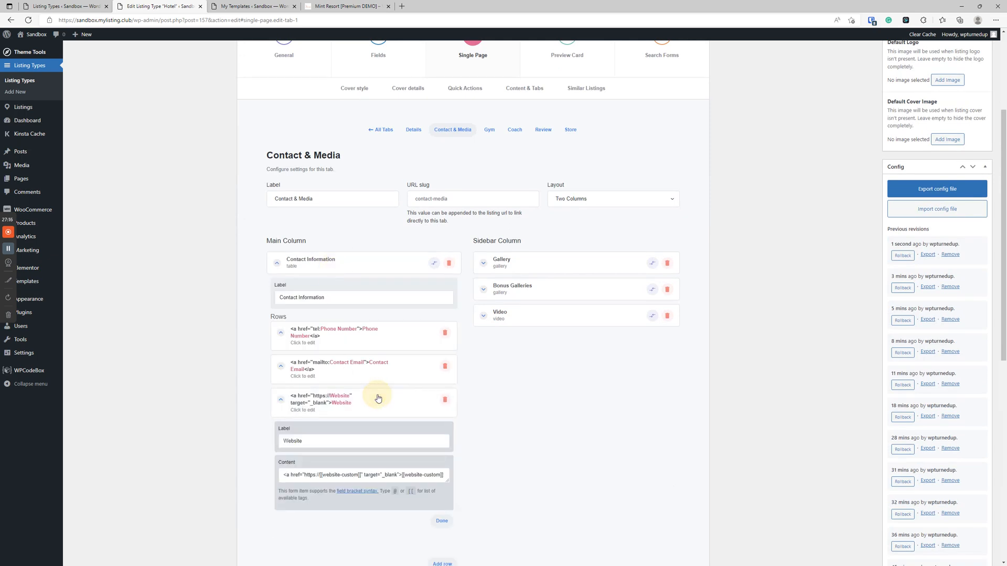
scroll(343, 362, "down", 5)
triple_click(344, 229)
right_click(345, 231)
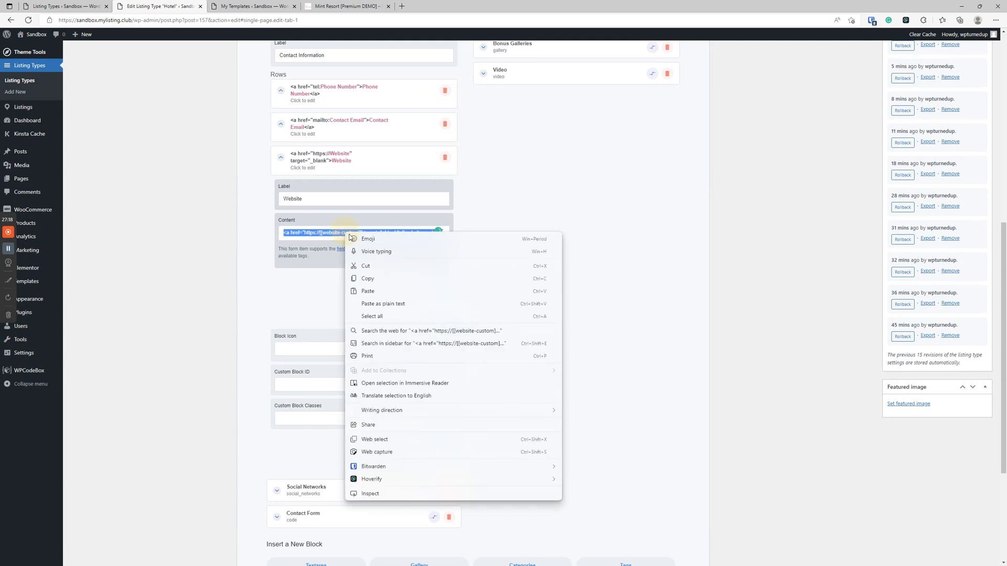
left_click(379, 273)
- Replace the Book Hotel call-to-action's link in the cover details with the copied Website link markup
scroll(408, 318, "up", 8)
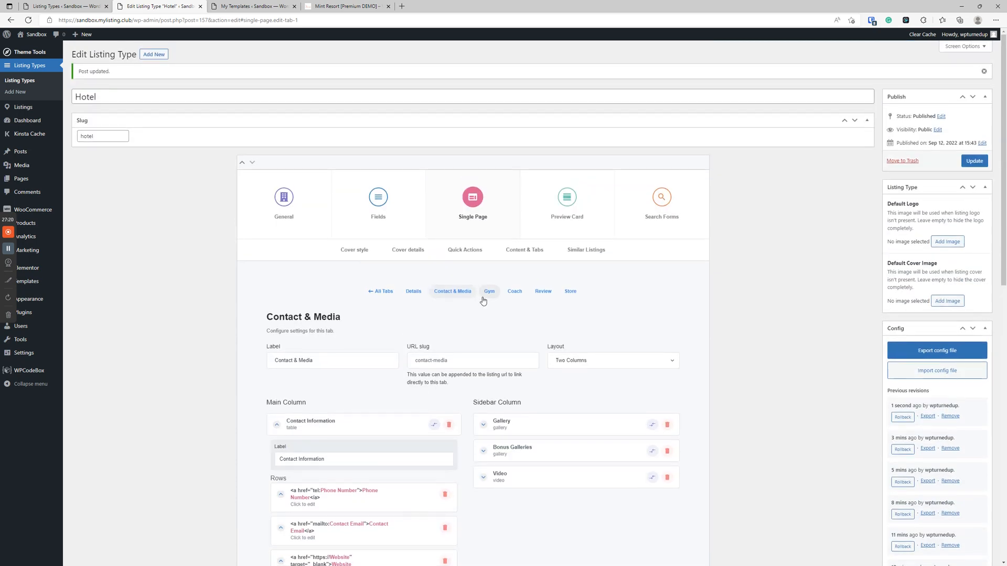
left_click(415, 249)
scroll(423, 248, "down", 5)
left_click_drag(337, 338, 229, 343)
key("ctrl+v")
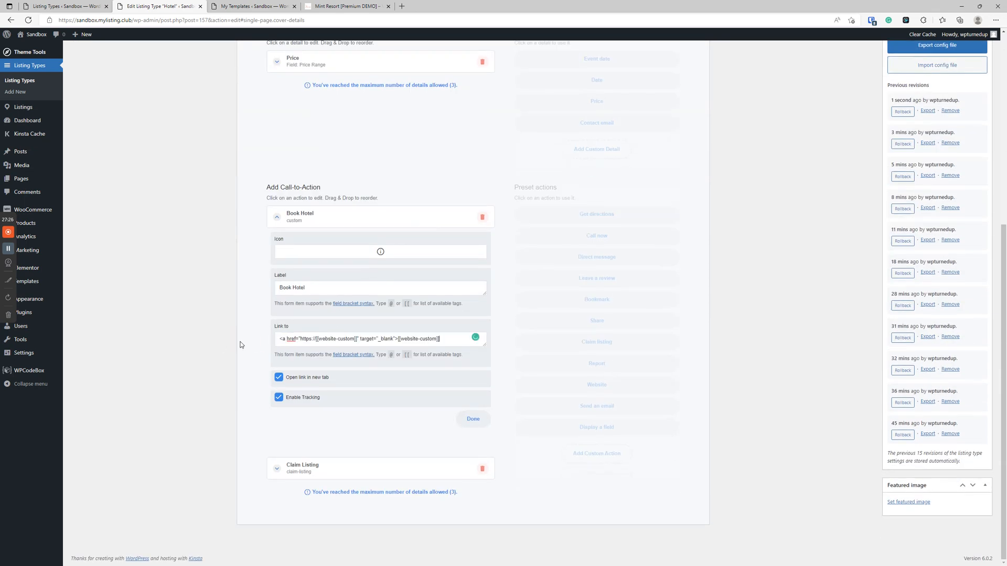
- Replace the website-custom tag in the Book Hotel link's href with the hotel-booking field tag
left_click(355, 338)
left_click(353, 337)
key("BackSpace")
key("BackSpace")
key("BackSpace")
key("BackSpace")
key("BackSpace")
key("BackSpace")
key("BackSpace")
key("BackSpace")
key("BackSpace")
key("BackSpace")
key("BackSpace")
key("BackSpace")
key("BackSpace")
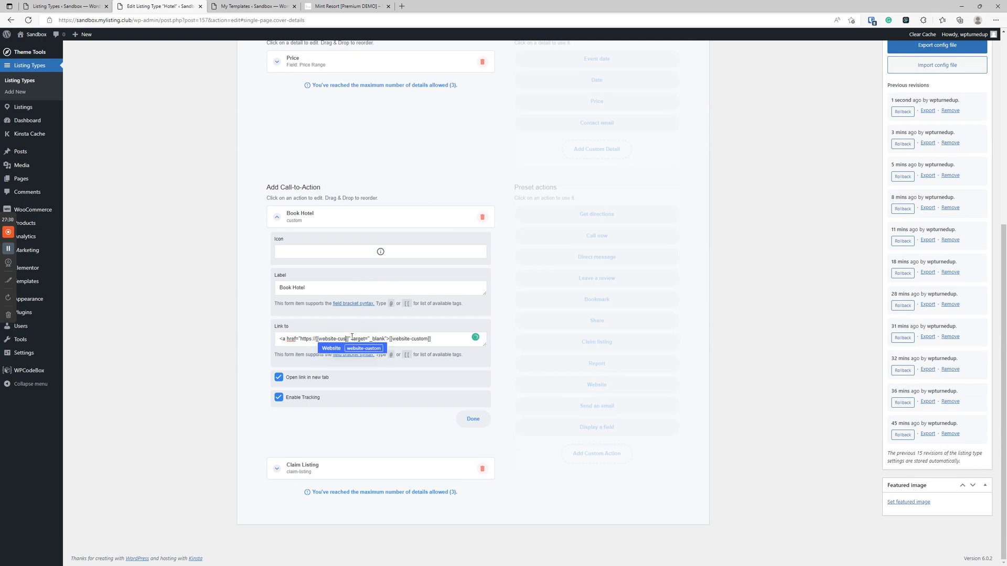
key("BackSpace")
type("b")
key("BackSpace")
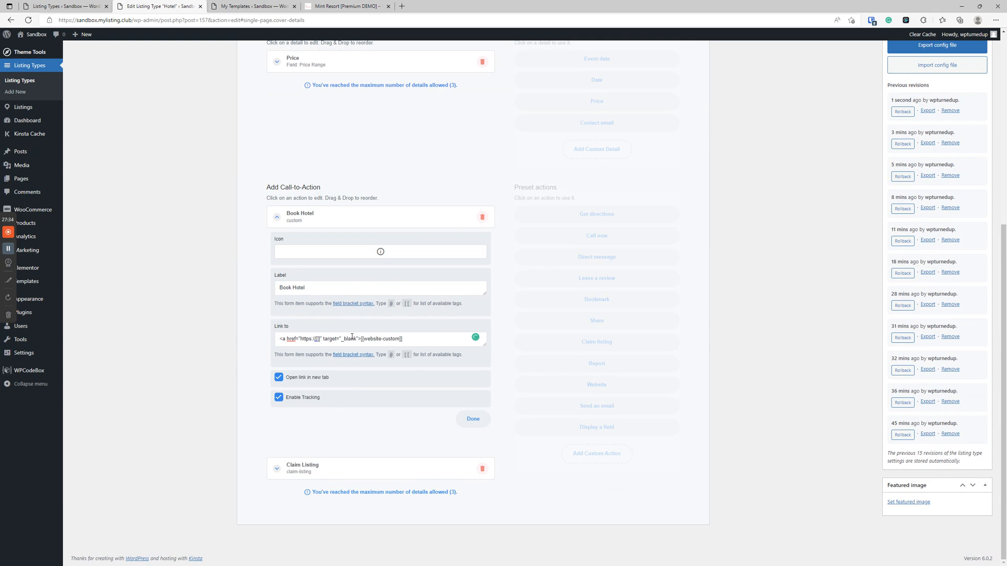
type("hotel-booking")
key("BackSpace")
key("Delete")
- Replace the Book Hotel link's anchor text with the Booking field tag [[hotel-booking]]
left_click_drag(439, 339, 394, 345)
type("[[book")
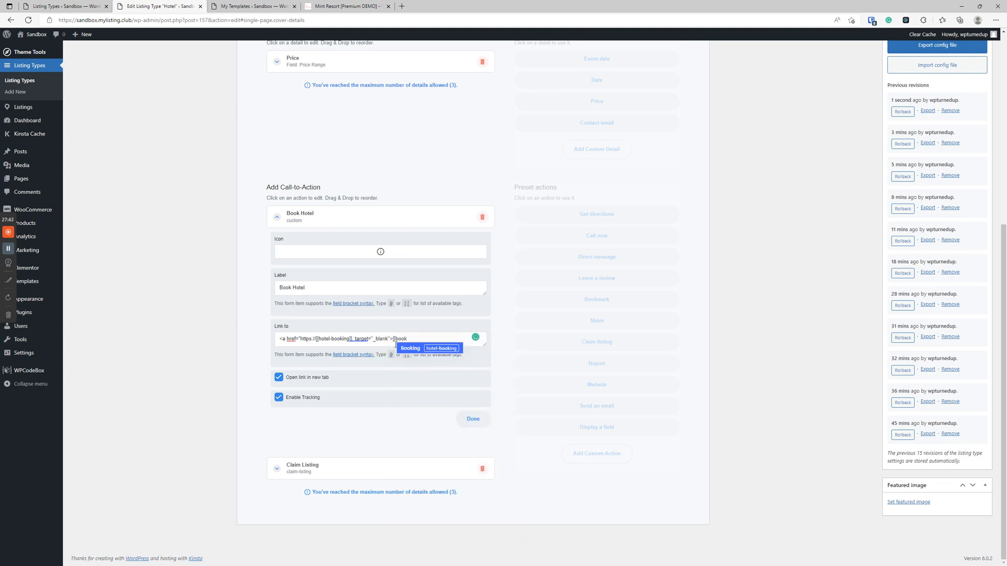
left_click(417, 350)
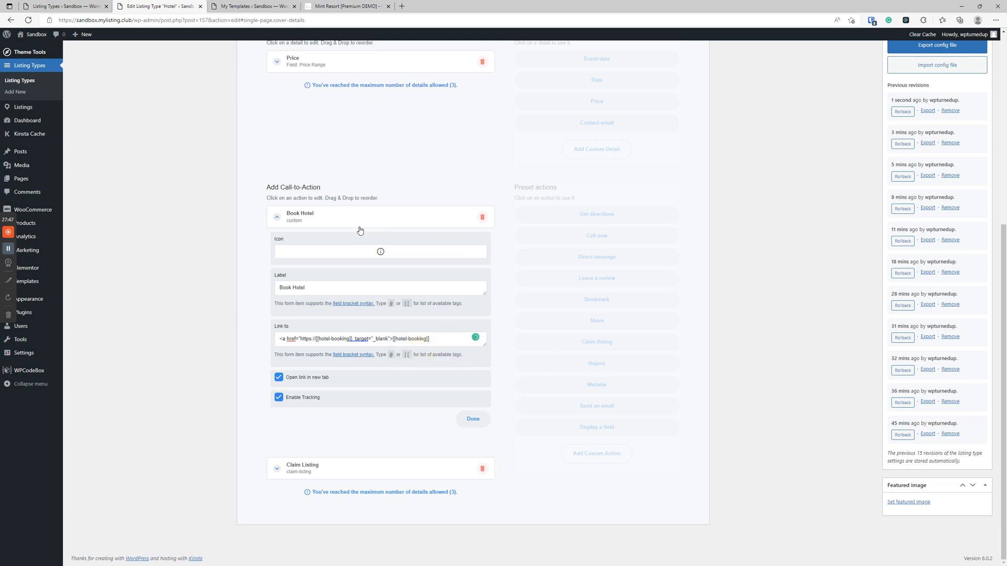
- Set the Book Hotel action's icon to a calendar from the material icons pack
left_click(385, 249)
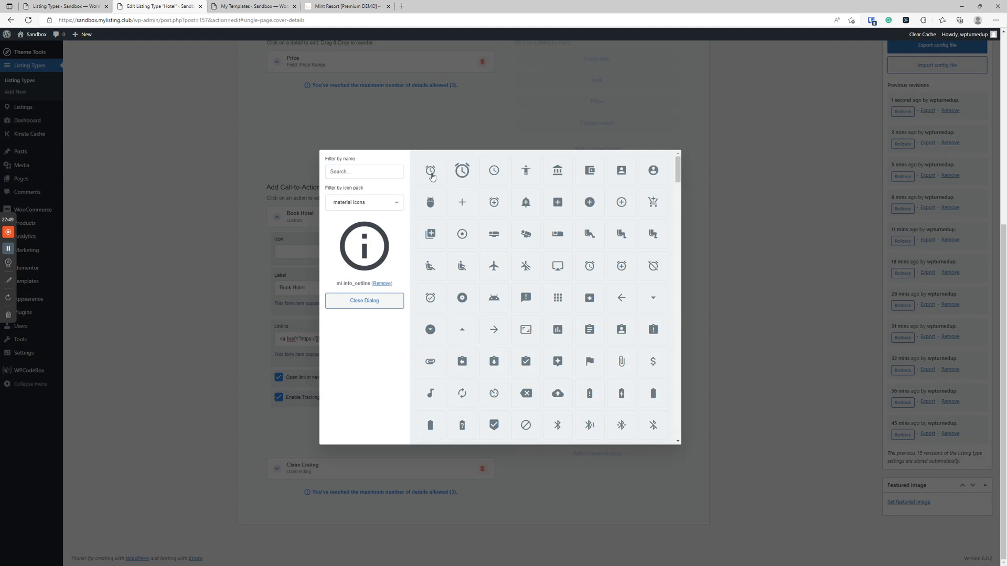
type("calend")
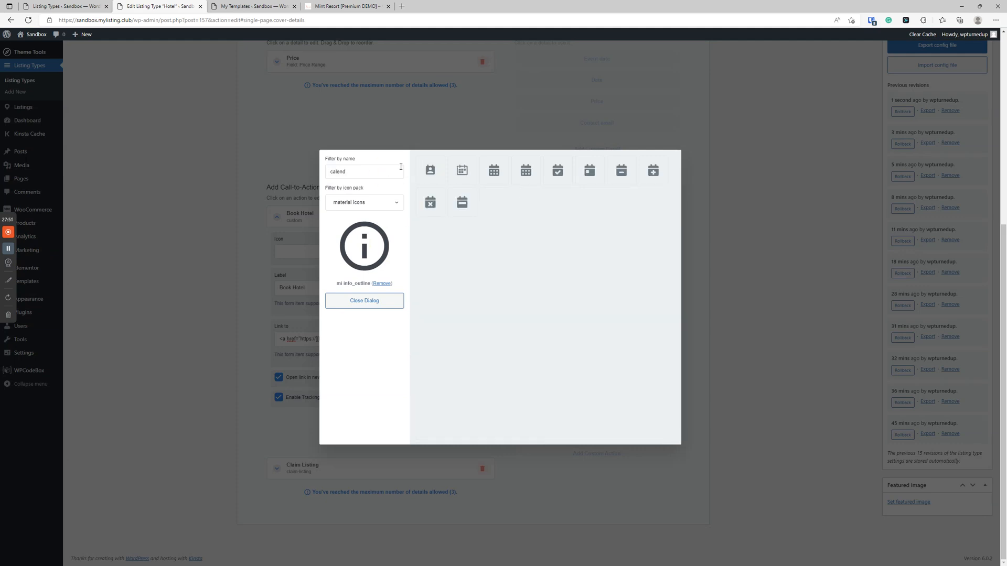
left_click(462, 170)
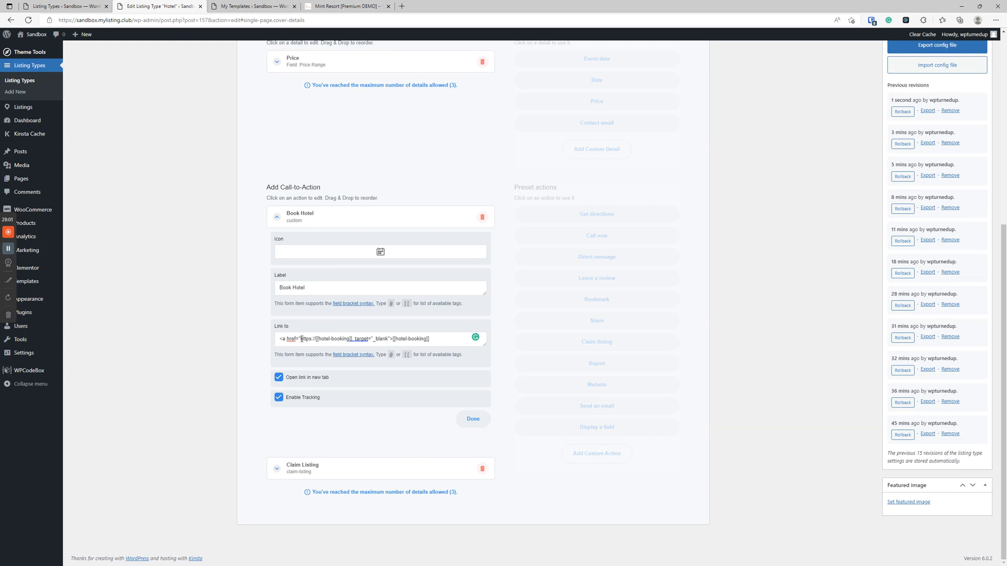
- Copy the example placeholder text from the Website custom field in the Hotel listing type's fields
left_click_drag(316, 341, 354, 336)
scroll(379, 225, "up", 6)
left_click(380, 224)
scroll(335, 398, "down", 5)
left_click(346, 365)
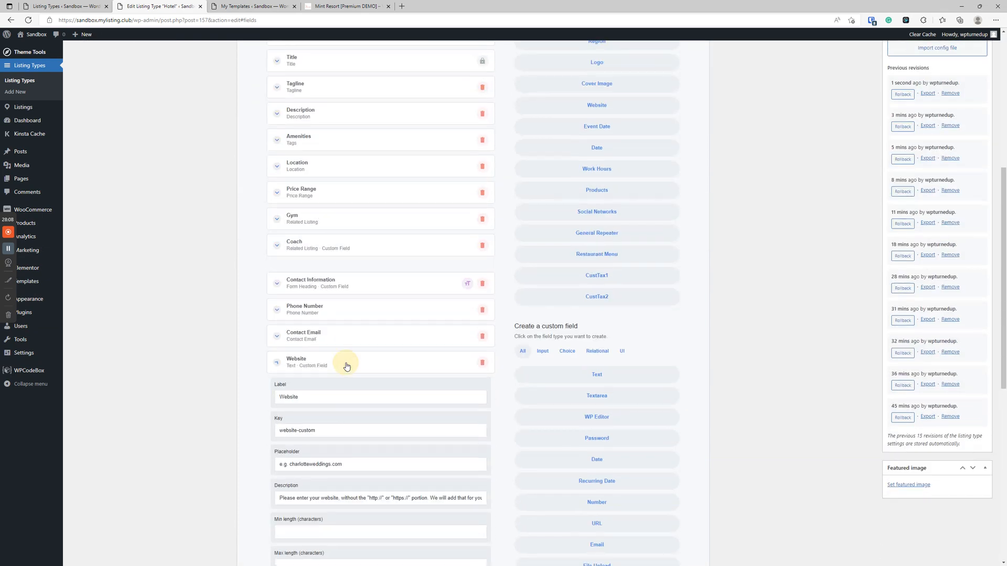
scroll(346, 366, "down", 5)
triple_click(304, 220)
right_click(304, 220)
mouse_move(296, 227)
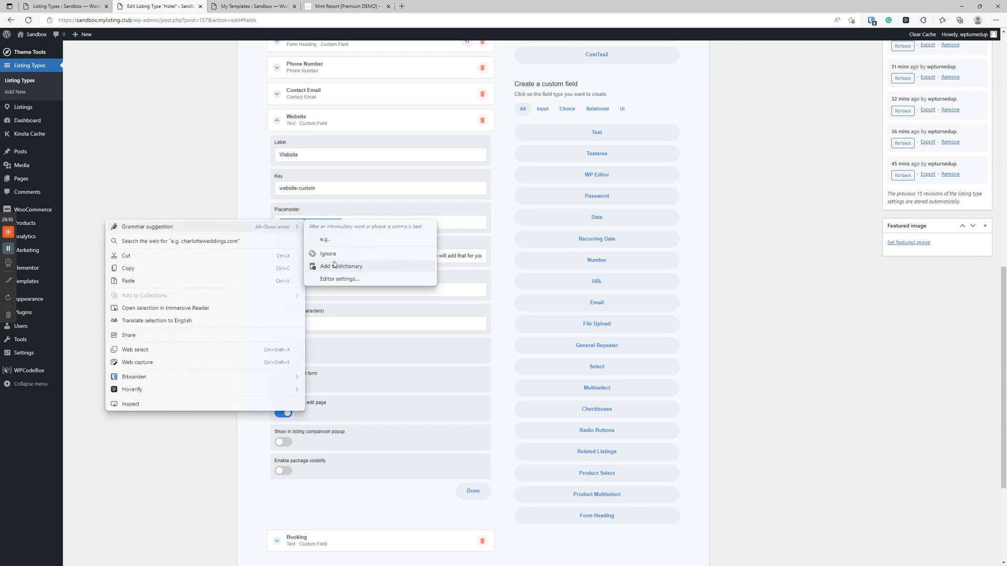
left_click(188, 266)
- Paste the copied text as the Booking field's placeholder, replace its domain with text beginning "boo", and collapse the field
scroll(336, 415, "down", 3)
left_click(328, 362)
scroll(320, 315, "up", 2)
scroll(318, 259, "up", 1)
left_click(312, 250)
key("ctrl+v")
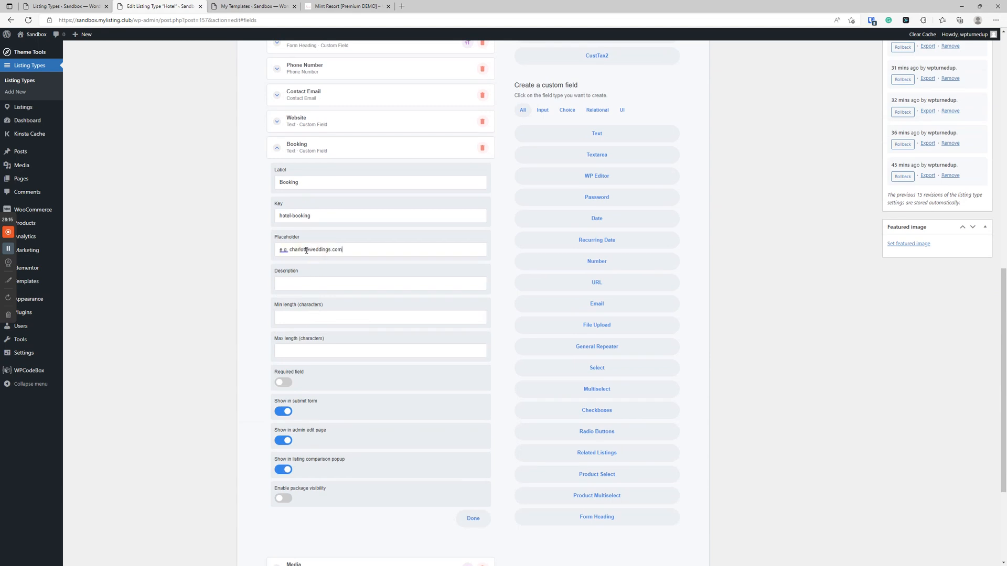
left_click_drag(289, 250, 353, 248)
type("boo")
left_click(325, 151)
- Return to the single page cover details and review the Book Hotel call-to-action's link, new-tab and tracking settings
scroll(342, 290, "up", 10)
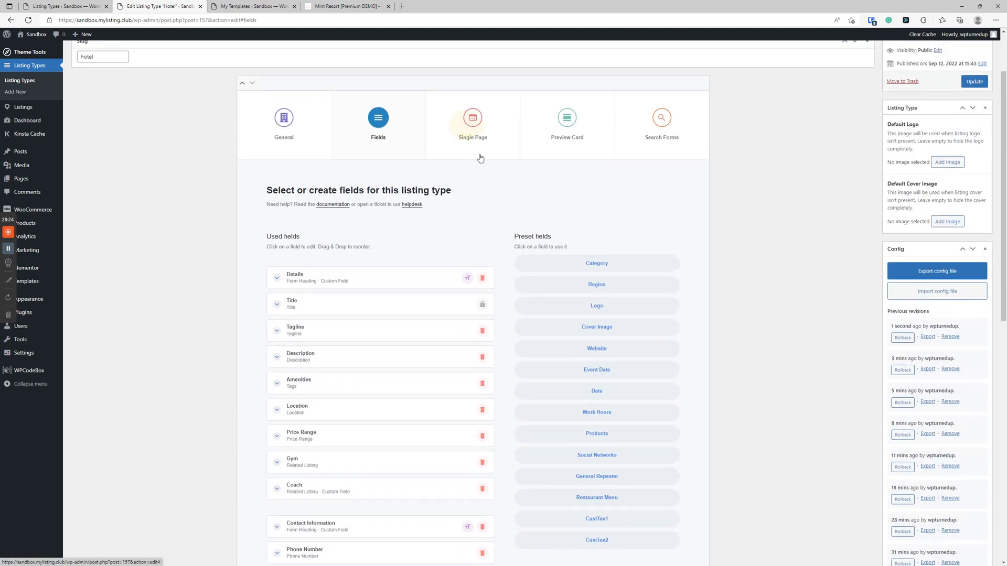
left_click(461, 133)
left_click(409, 170)
scroll(377, 446, "down", 3)
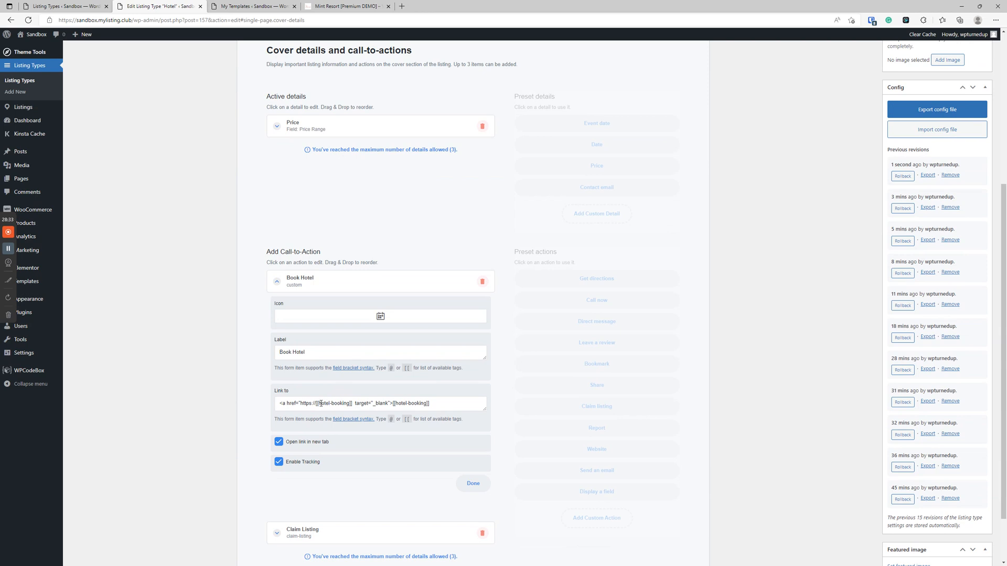
scroll(322, 397, "down", 1)
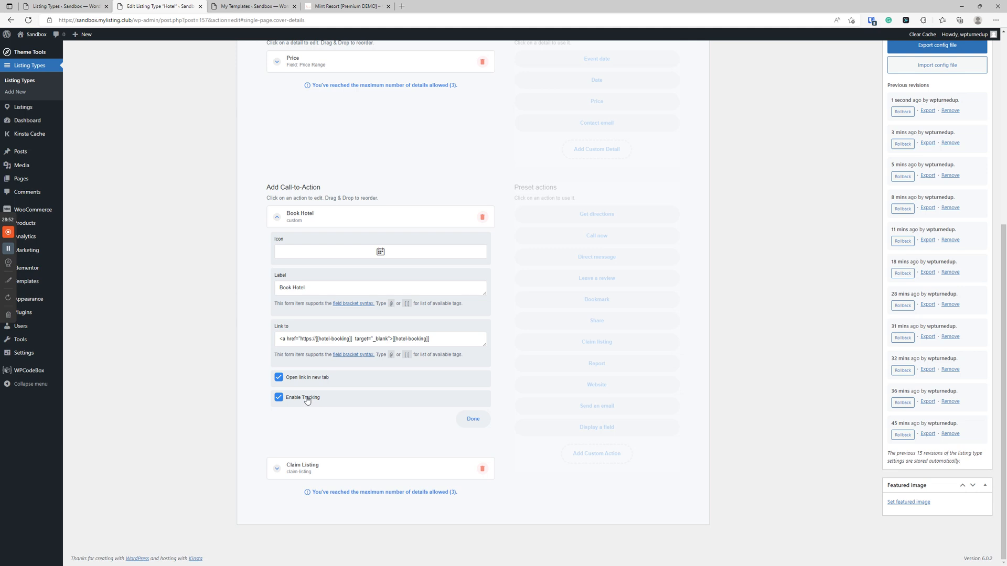
left_click(353, 223)
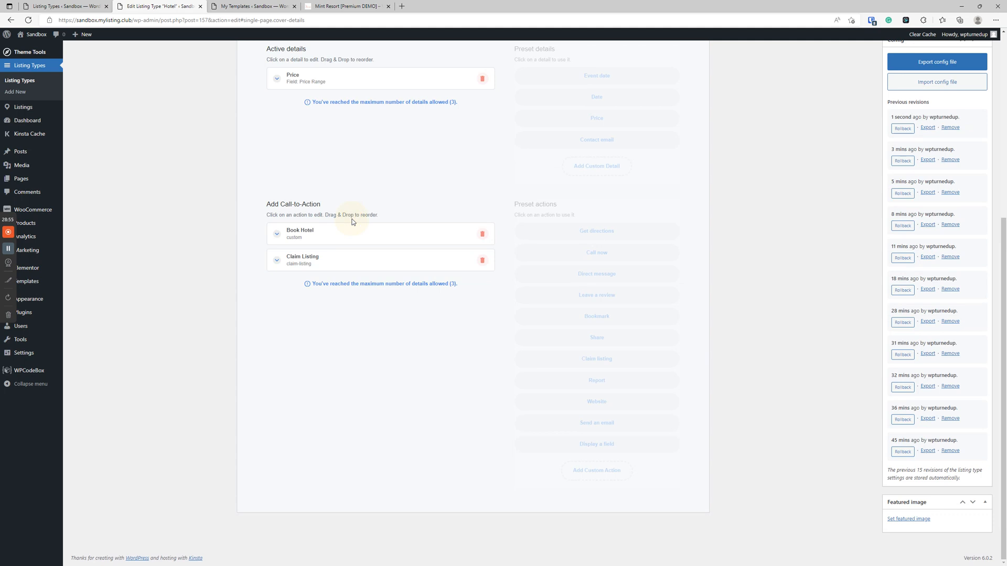
- Examine the Claim Listing call-to-action's icon, label and tracking settings, and collapse it
left_click(348, 269)
left_click(348, 269)
left_click(348, 268)
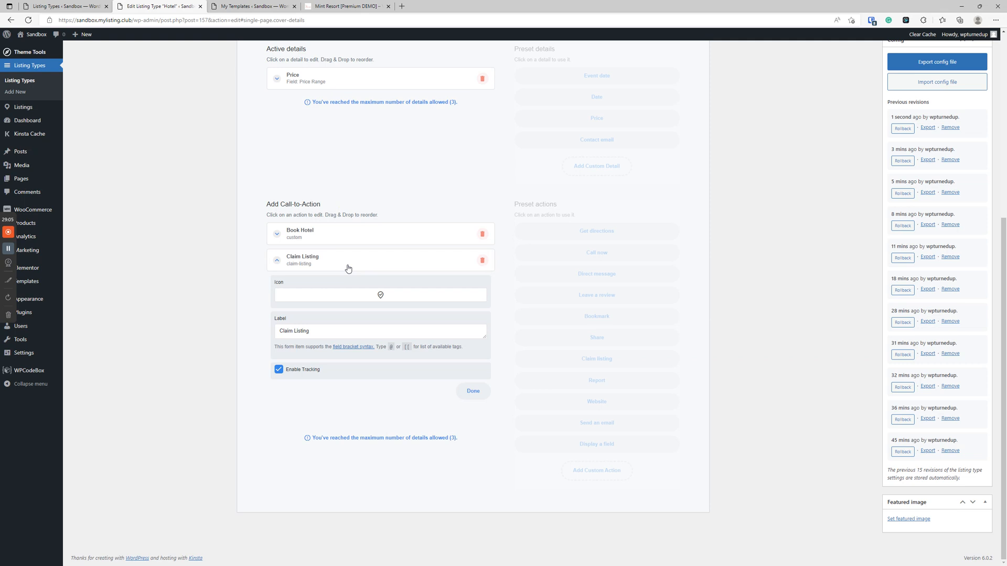
left_click(348, 269)
- Check the Mint Resort demo listing's cover and quick actions for comparison, and return to the Hotel listing type
scroll(348, 269, "up", 6)
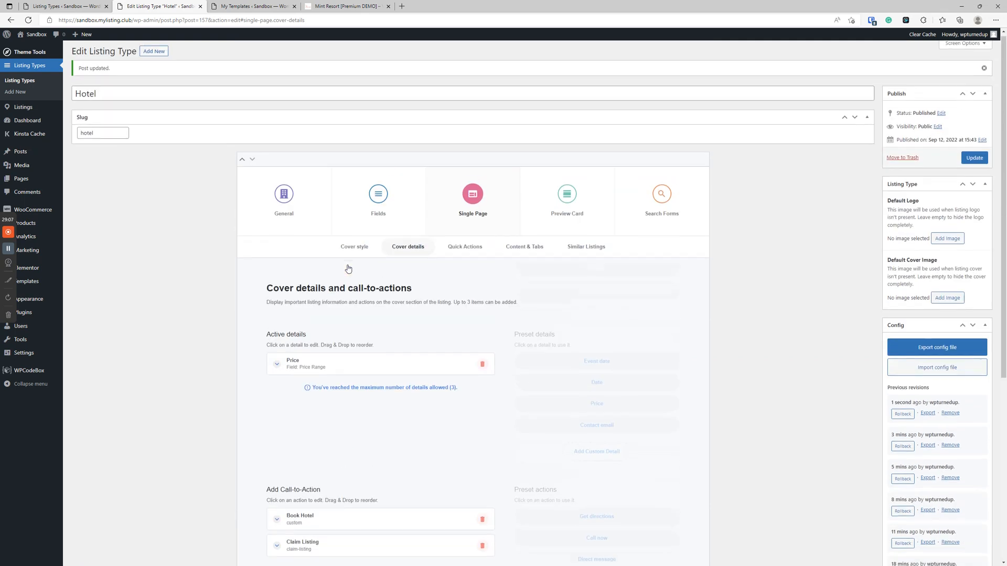
left_click(350, 4)
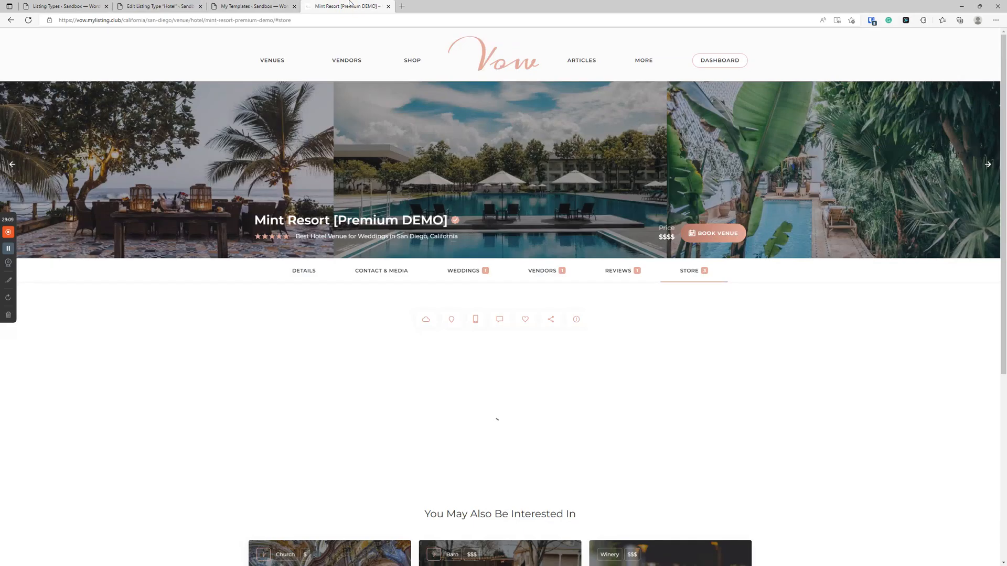
left_click(234, 4)
left_click(156, 5)
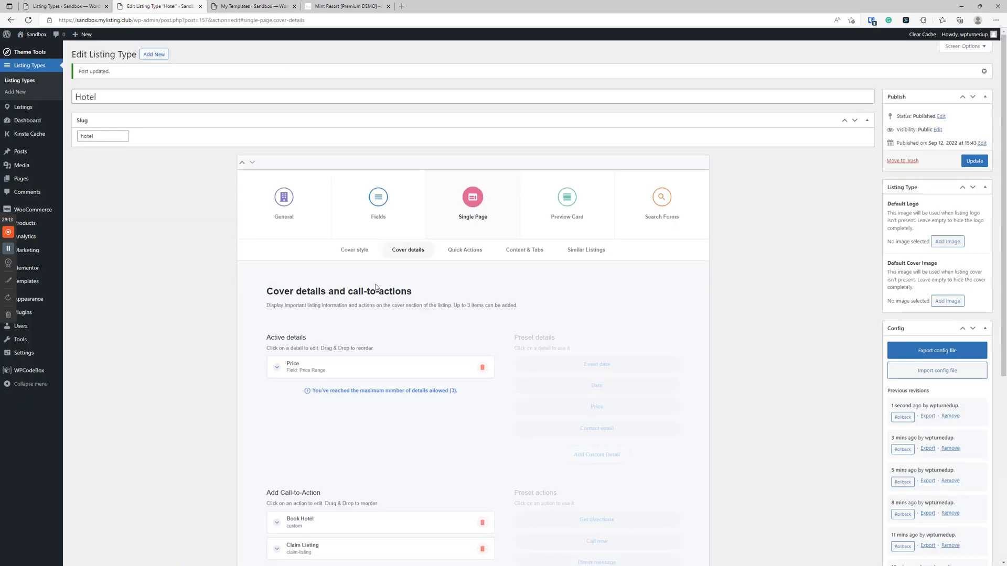
- Review the Hotel listing type's quick actions, content tabs, similar listings and preview card settings
scroll(376, 287, "down", 3)
scroll(376, 287, "up", 2)
left_click(477, 174)
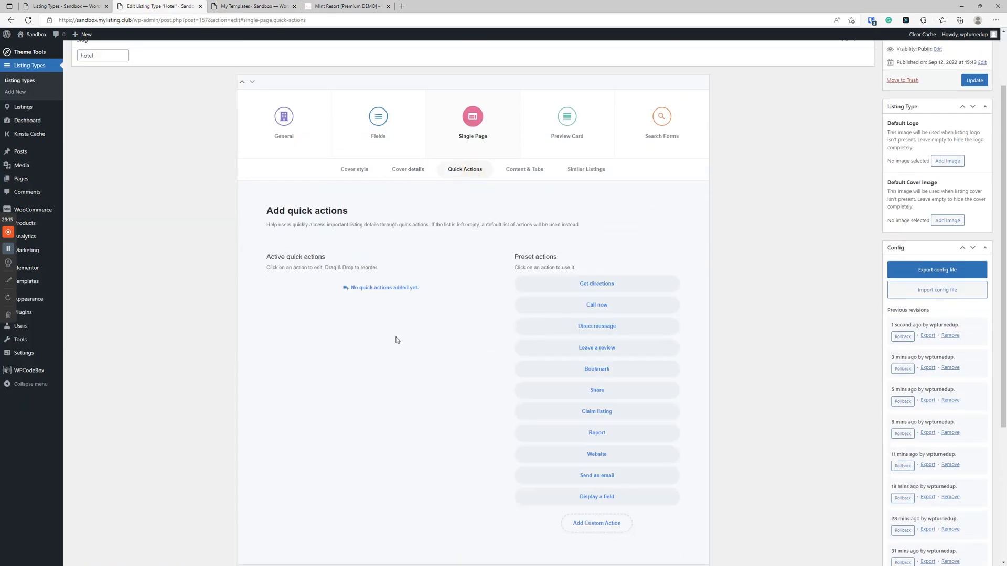
scroll(569, 382, "down", 3)
scroll(474, 359, "up", 5)
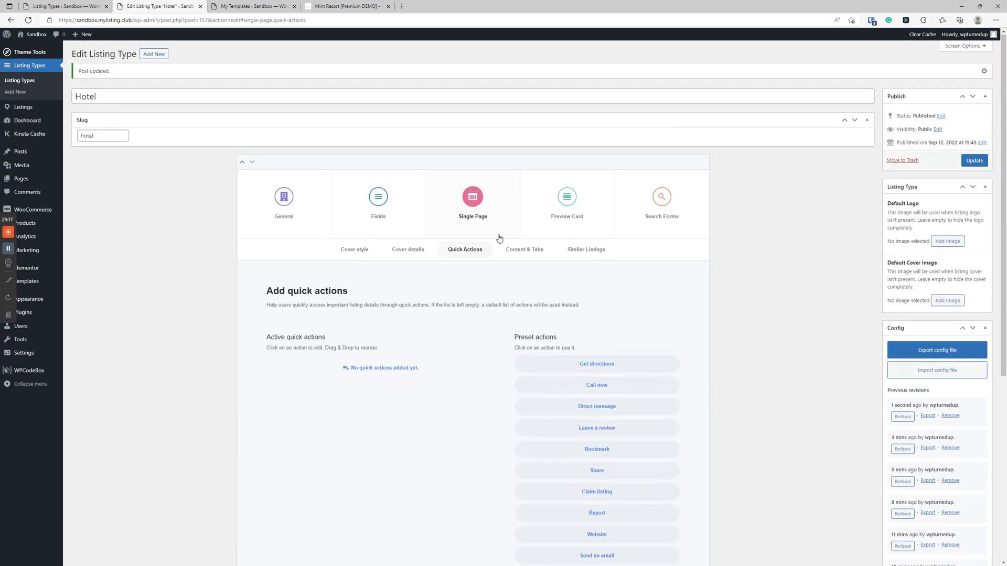
left_click(524, 247)
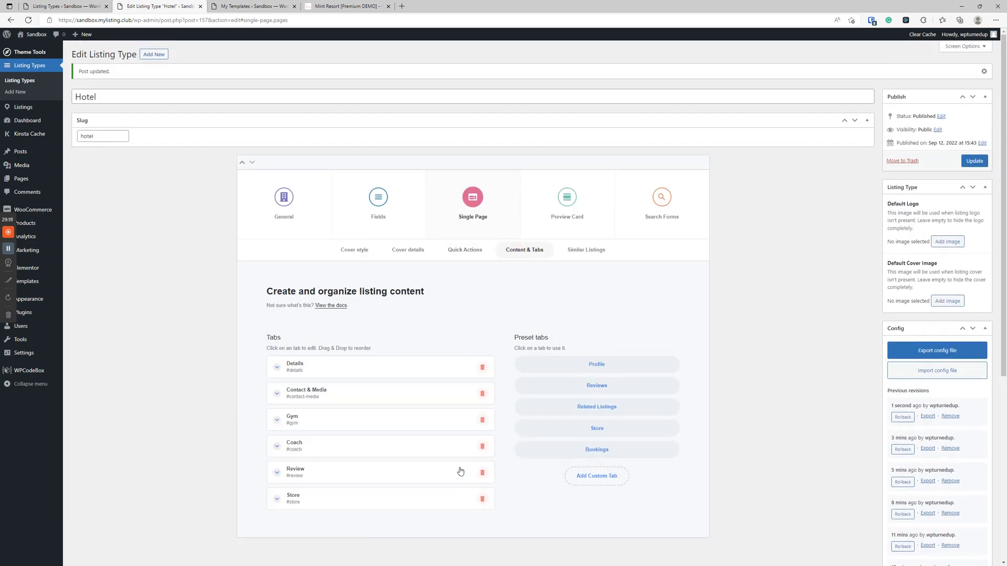
left_click(596, 253)
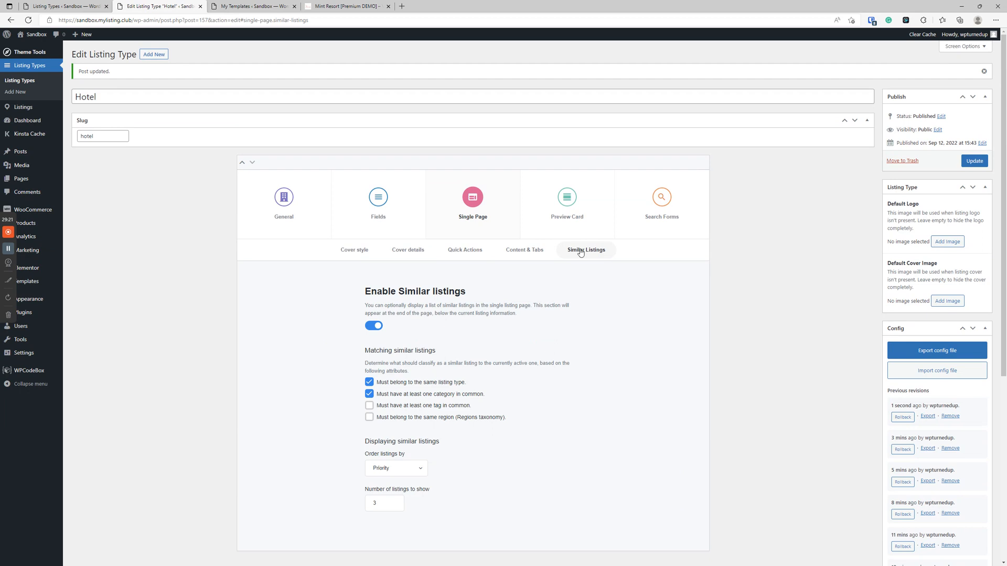
left_click(581, 209)
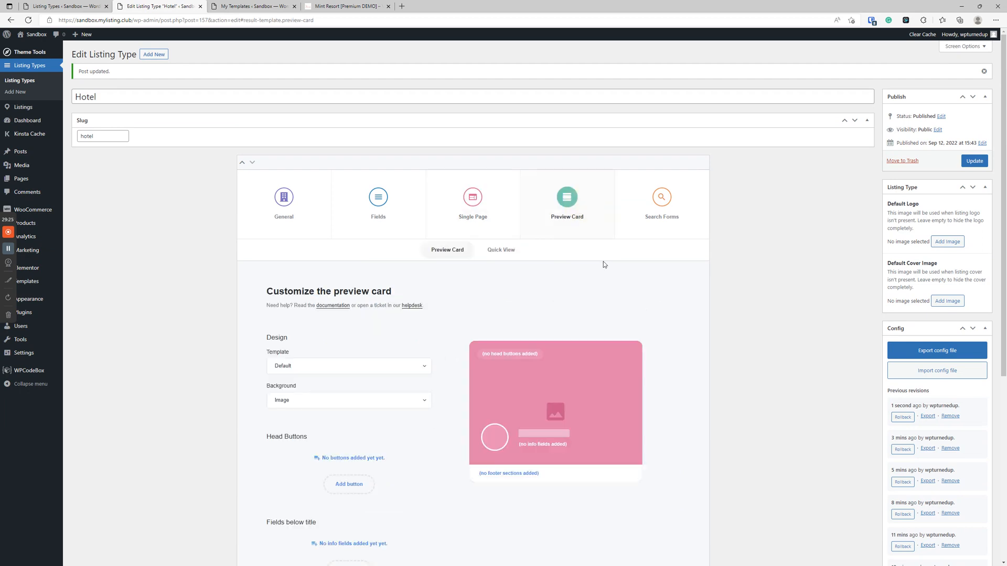
scroll(595, 265, "down", 2)
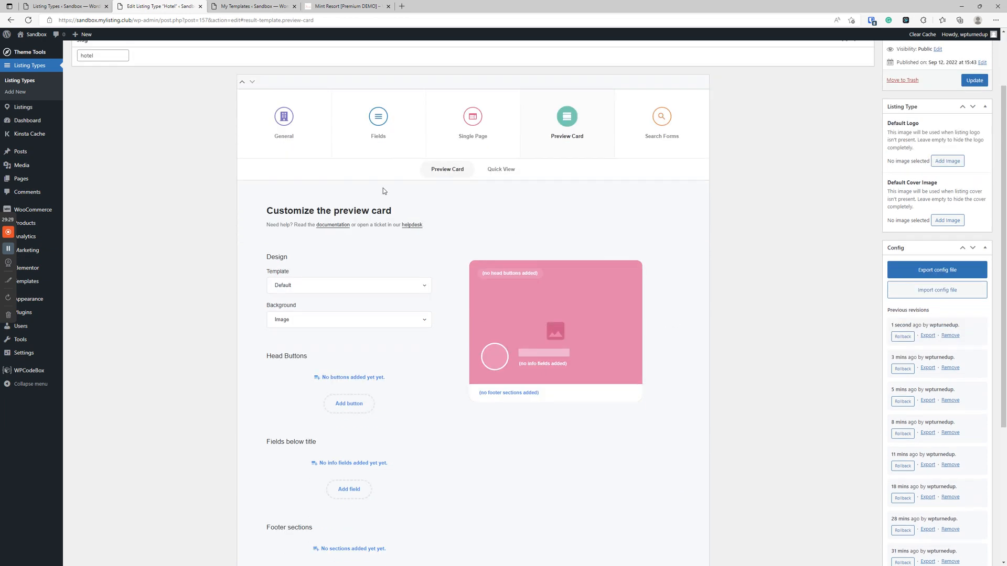
- Try the Alternate and List view templates on the Hotel preview card
left_click(312, 285)
left_click(311, 285)
left_click(310, 282)
left_click(313, 283)
left_click(312, 283)
left_click(285, 306)
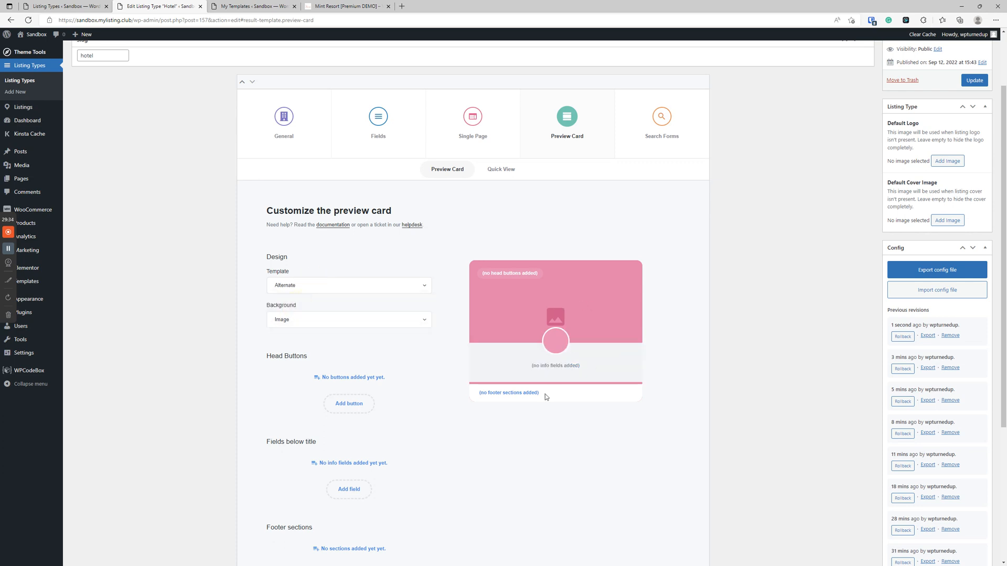
left_click(315, 288)
left_click(305, 314)
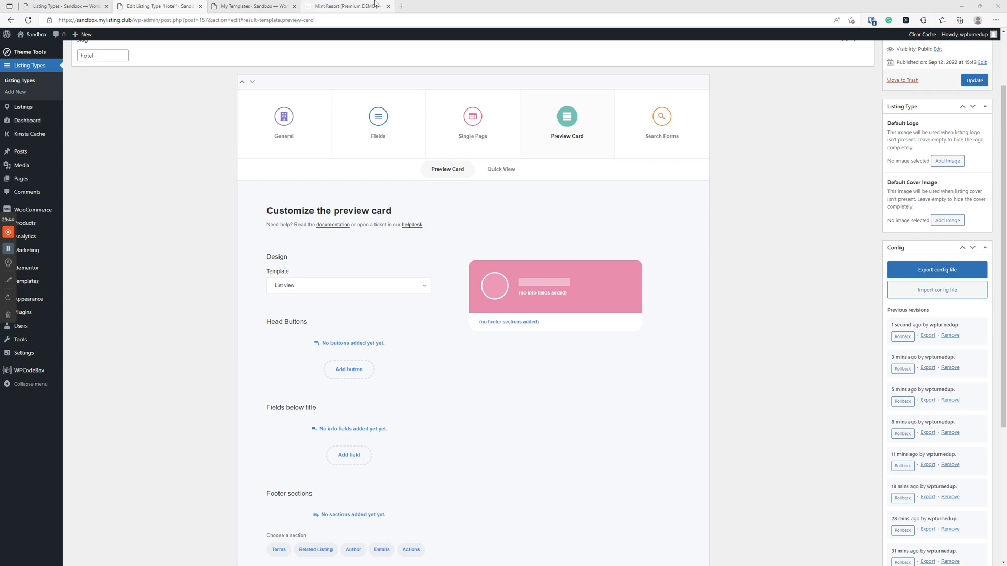
- Open the REACH demo site in a new browser tab and examine the list-style cards on its Directories page
left_click(402, 6)
type("rea")
key("Return")
scroll(384, 344, "down", 8)
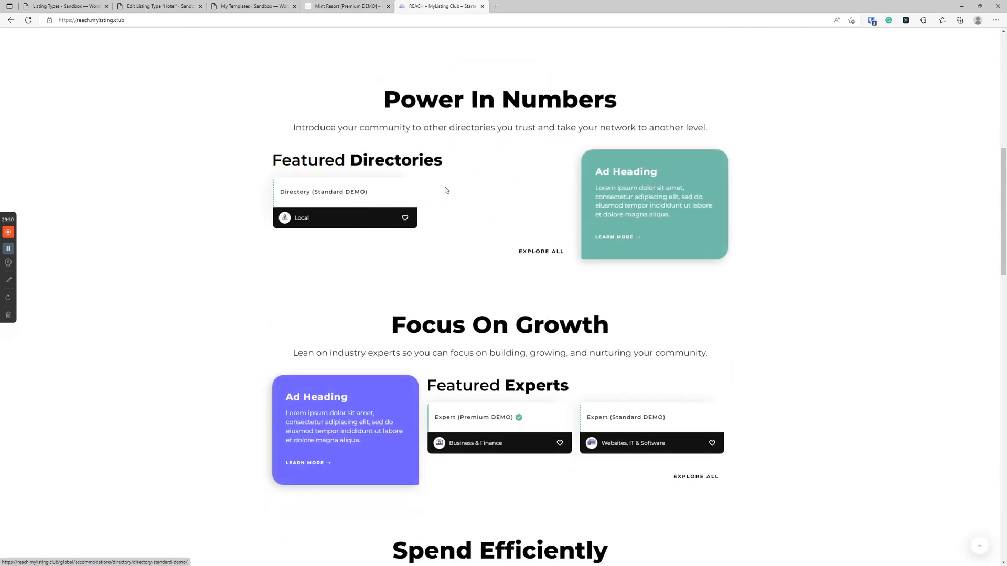
scroll(286, 259, "up", 1)
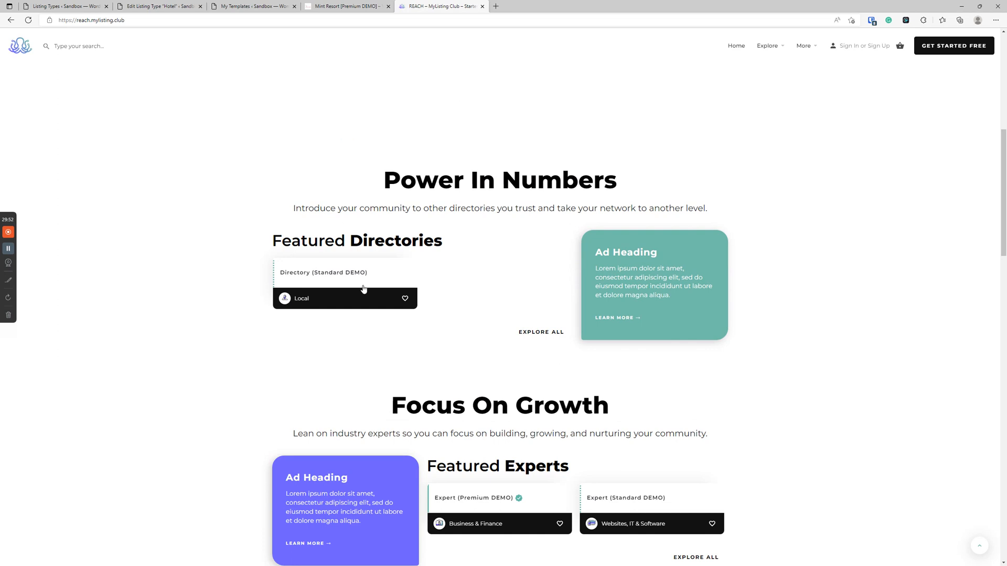
scroll(619, 239, "up", 4)
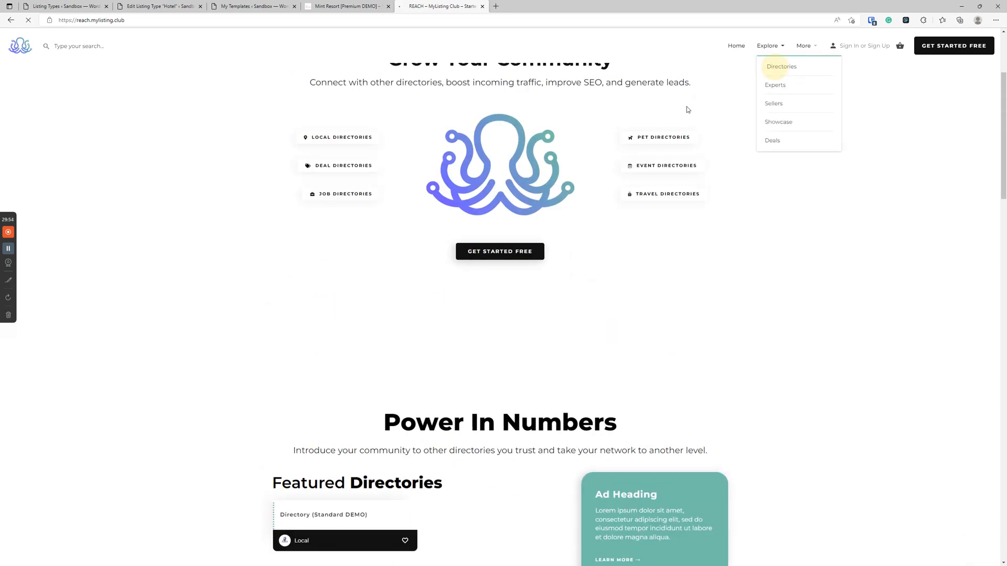
left_click(775, 64)
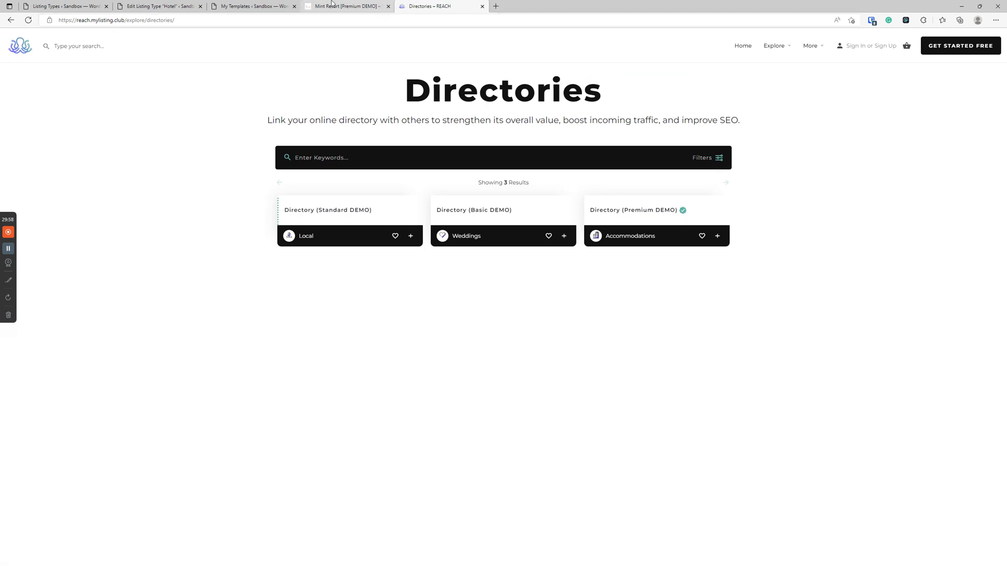
- Close the Mint Resort demo page and return to the Hotel listing type's preview card settings
left_click(347, 7)
left_click(254, 6)
left_click(388, 6)
left_click(191, 7)
- Compare the Alternate template once more and set the preview card template to Default
left_click(294, 289)
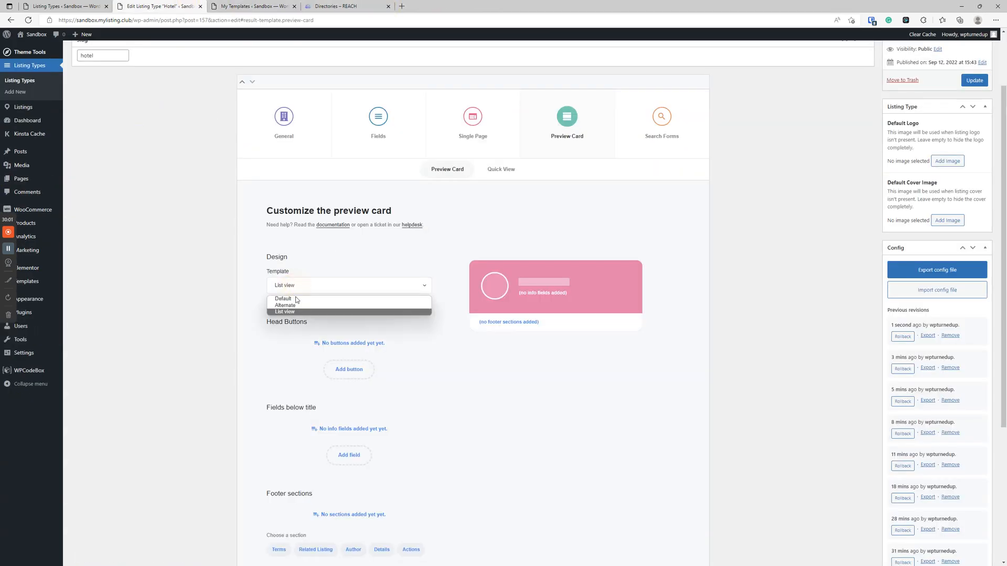
left_click(289, 308)
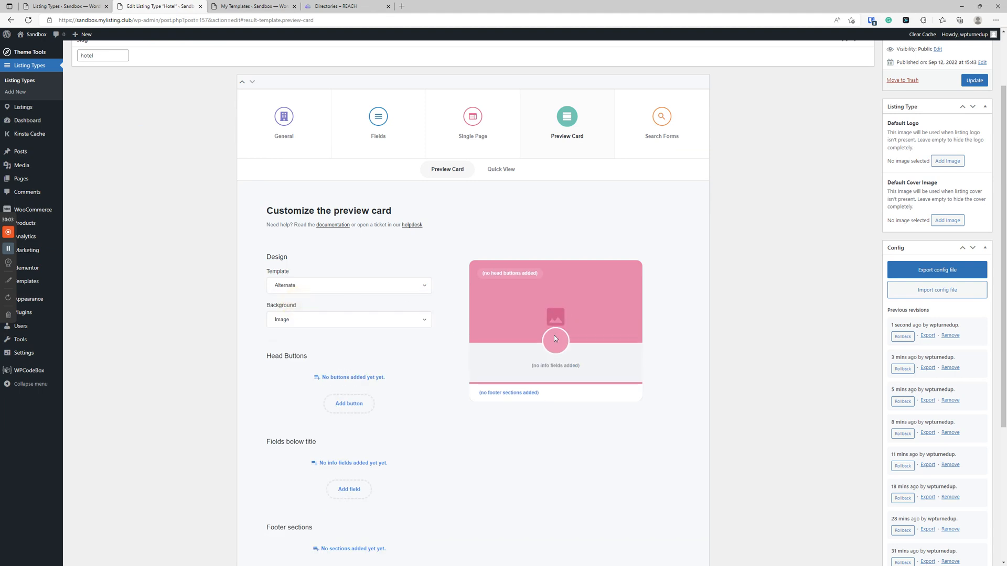
left_click(338, 286)
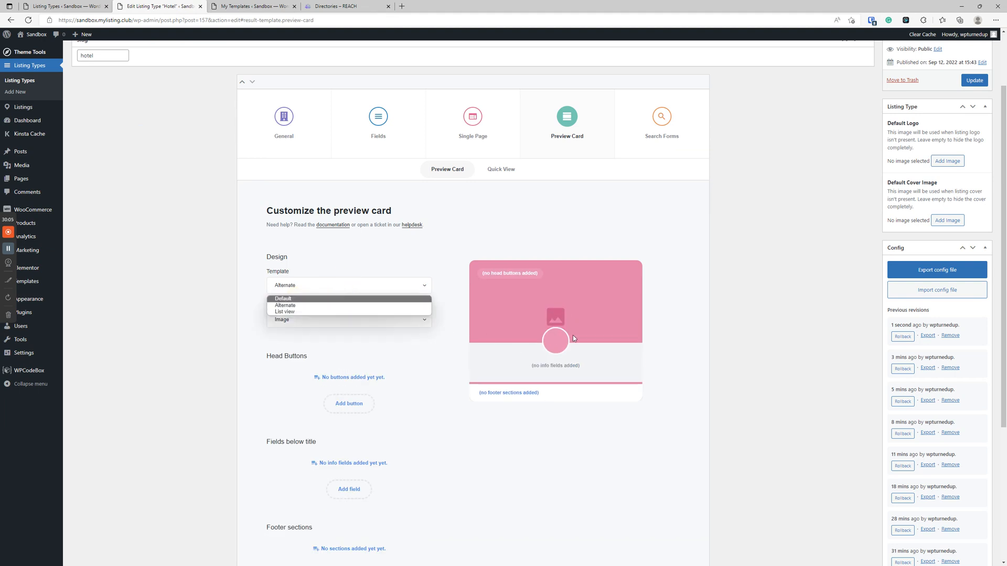
left_click(337, 286)
left_click(320, 286)
left_click(311, 289)
left_click(312, 286)
left_click(312, 293)
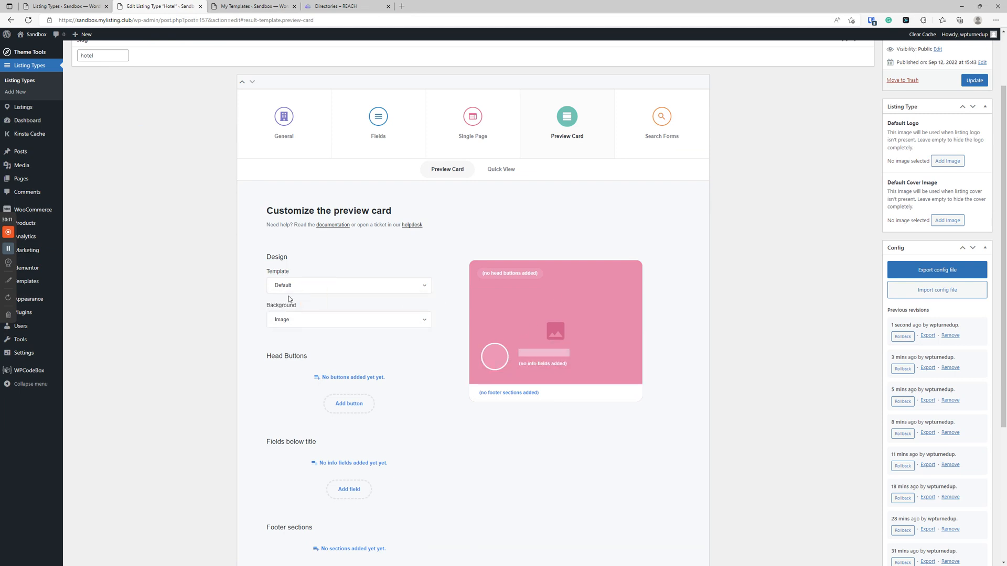
scroll(419, 245, "down", 2)
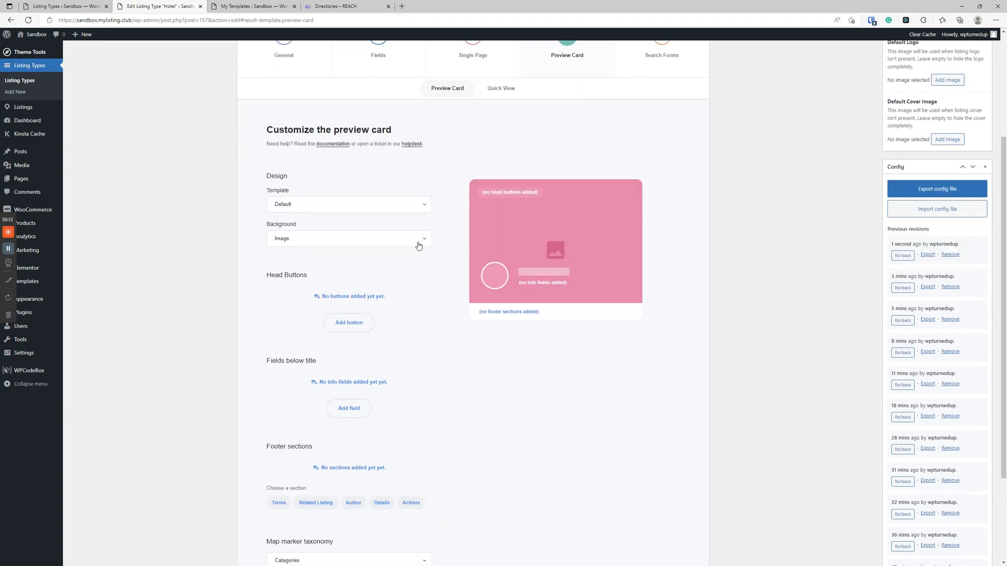
- Set the Hotel preview card's background to Gallery
scroll(416, 247, "up", 2)
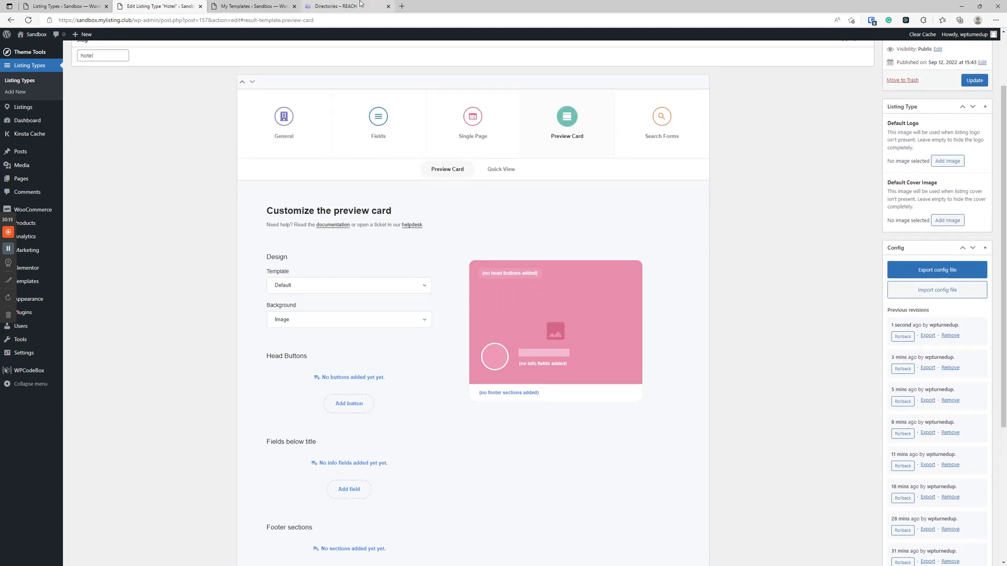
left_click(287, 321)
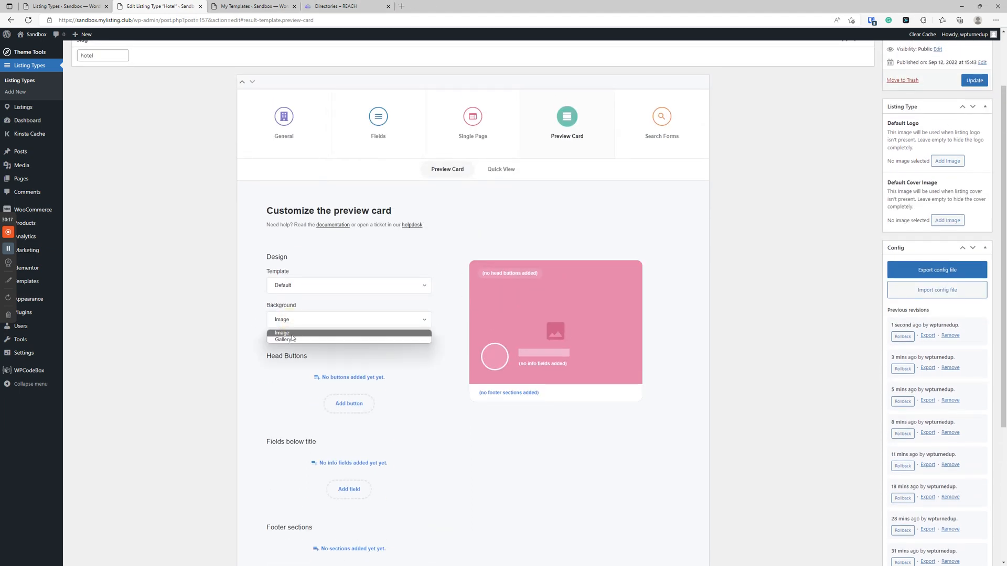
left_click(302, 325)
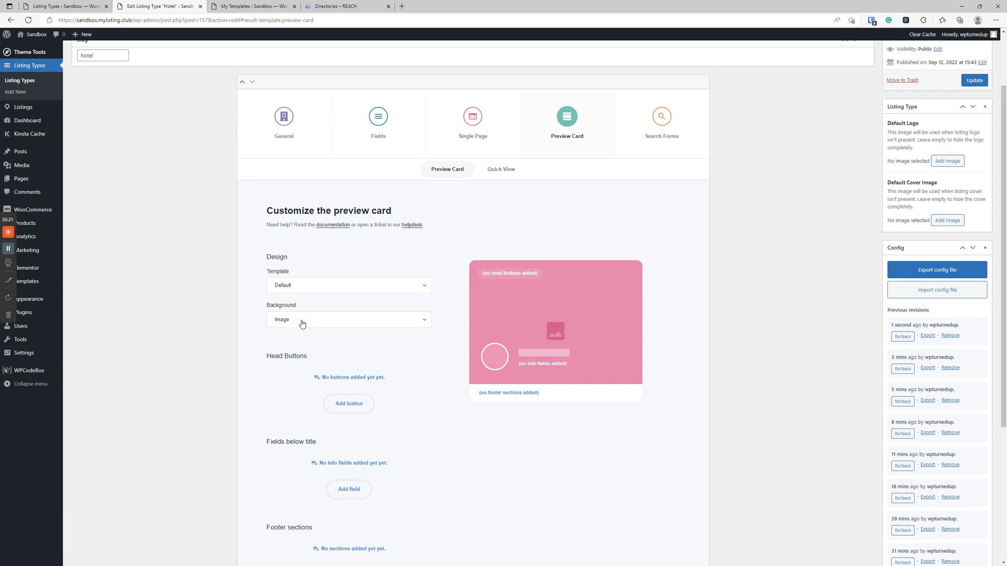
left_click(302, 325)
left_click(291, 339)
- Open the Vow demo site at vow.mylisting.club in a new browser tab and look through its home page
left_click(401, 6)
type("v")
key("Return")
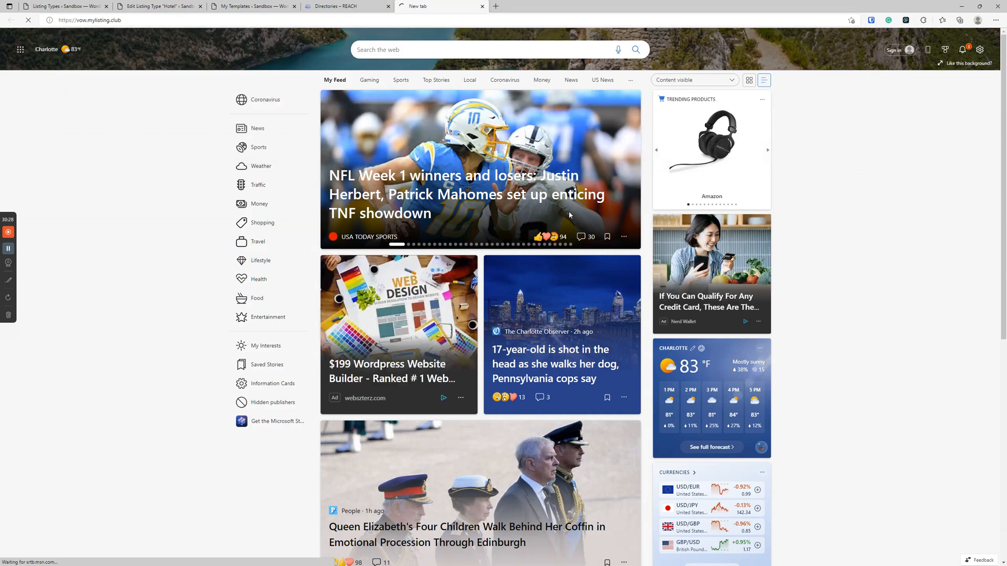
scroll(551, 315, "down", 15)
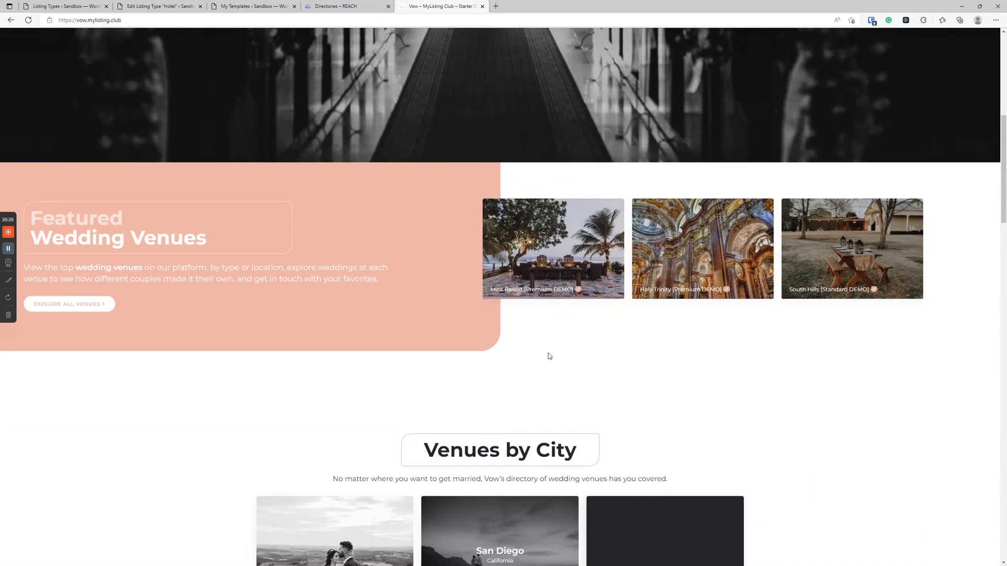
scroll(547, 372, "down", 7)
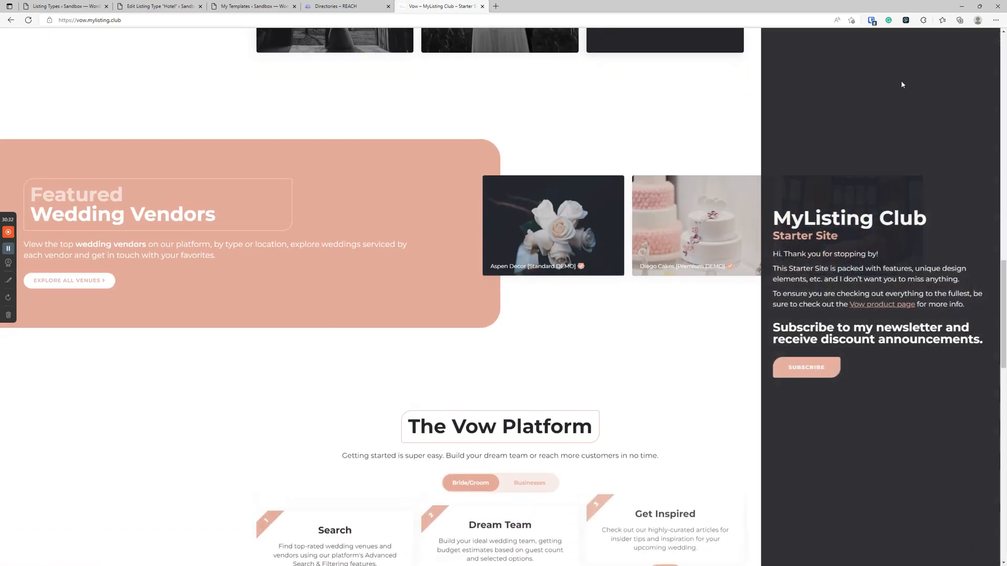
left_click(989, 39)
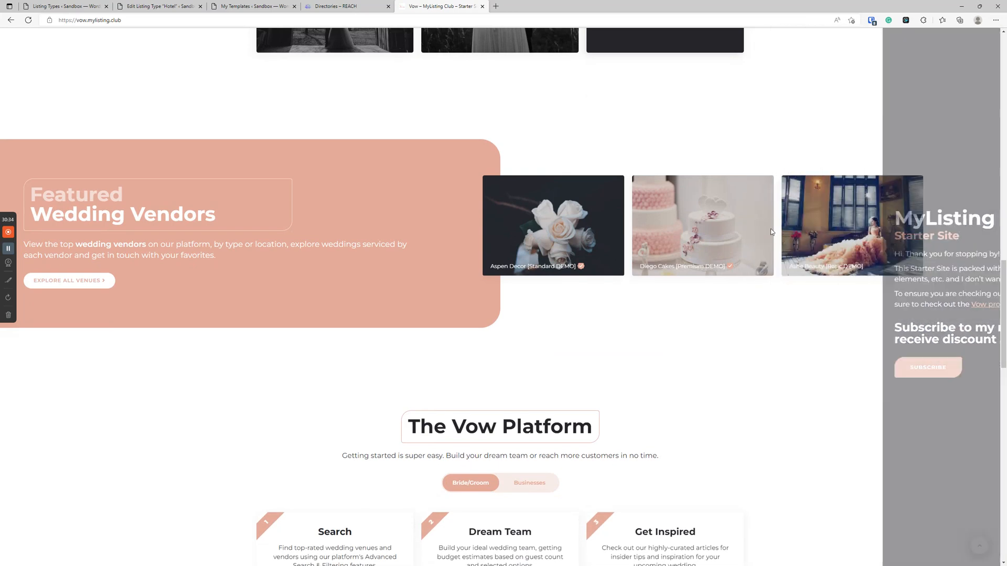
scroll(854, 164, "up", 20)
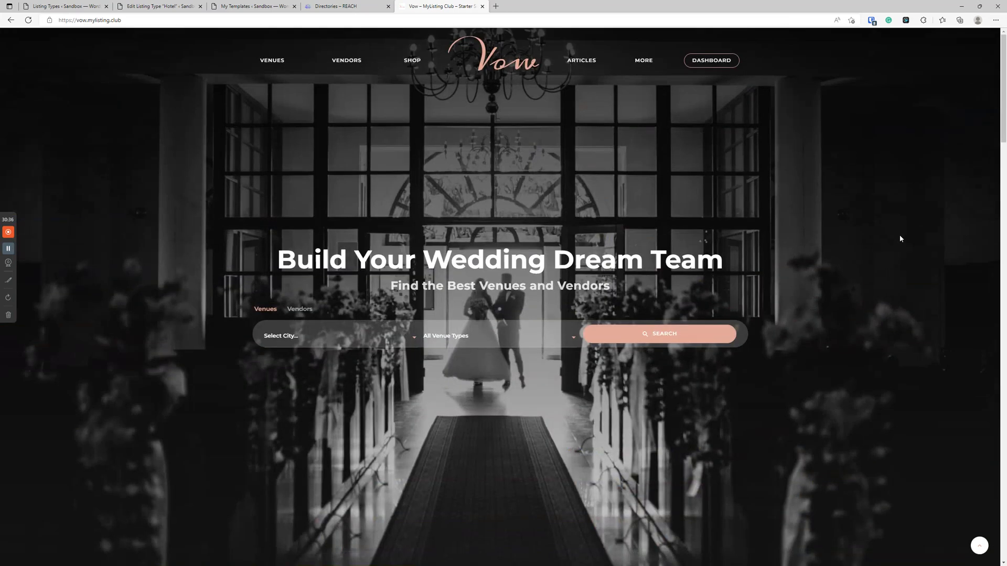
- Flip through the gallery images on the Mint Resort card on Vow's Venues page and return to the Hotel listing type
left_click(275, 59)
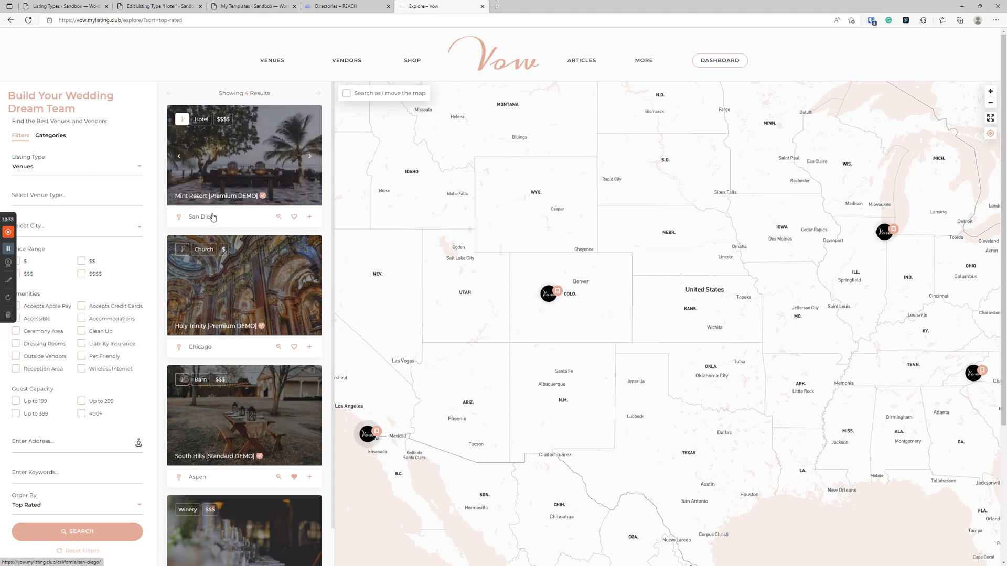
left_click(310, 156)
left_click(310, 156)
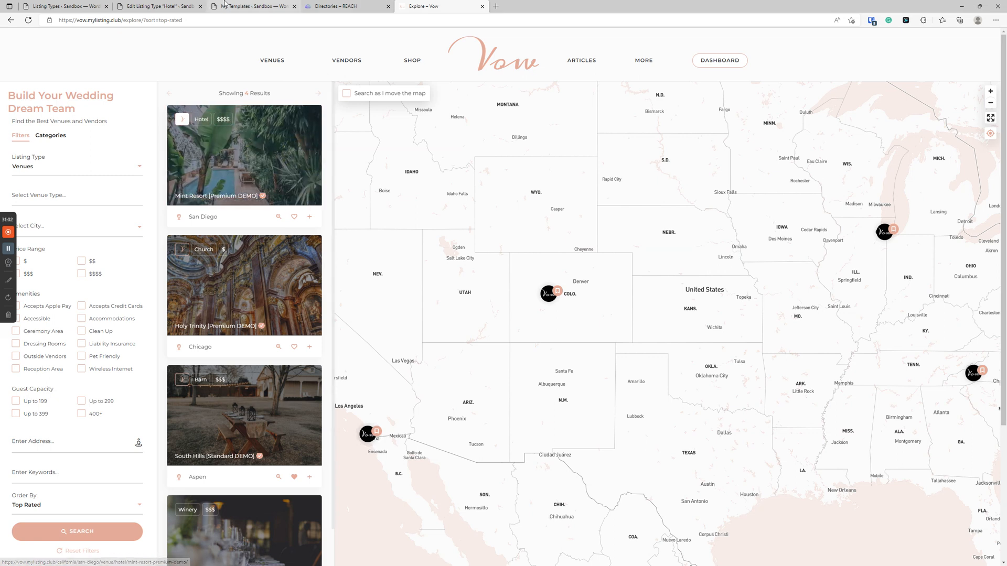
left_click(152, 5)
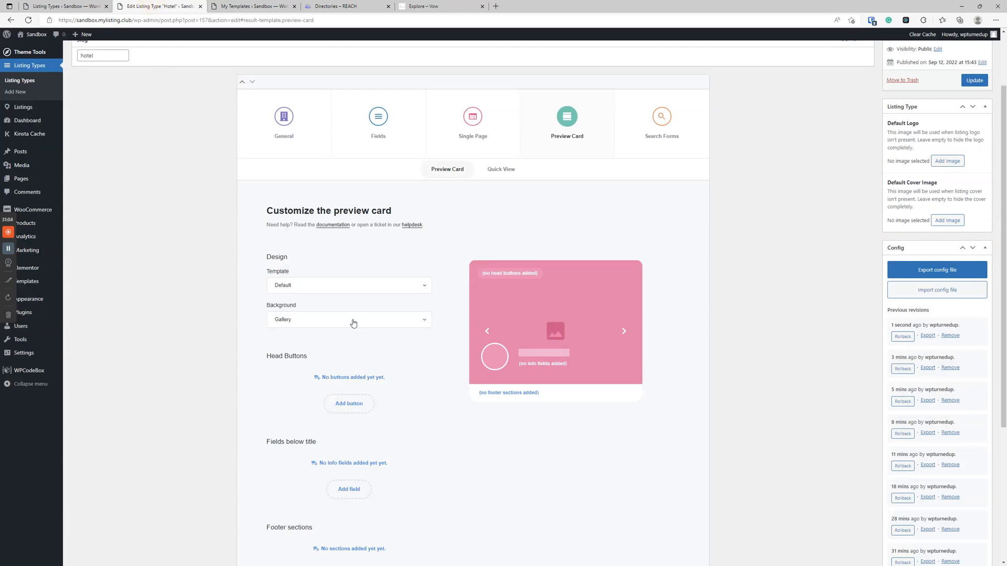
- Add a head button to the preview card and try to find a category tag for its label
scroll(415, 287, "down", 3)
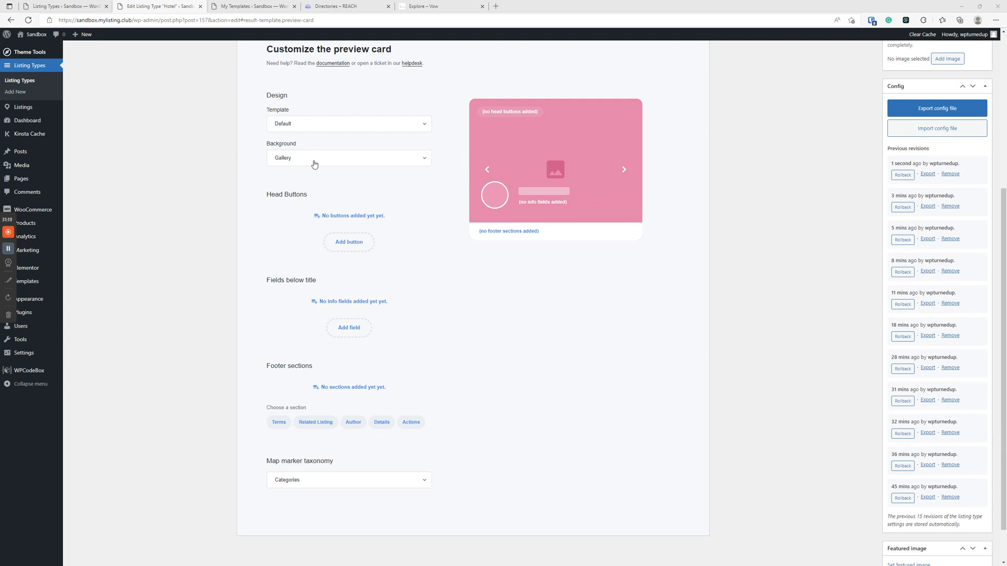
left_click(339, 247)
left_click(347, 223)
left_click(346, 253)
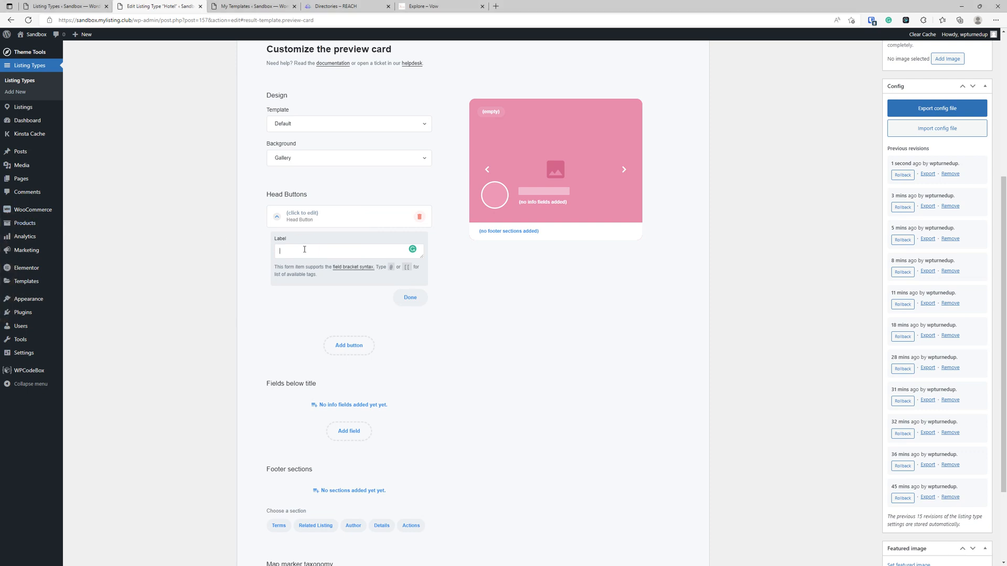
type("[[")
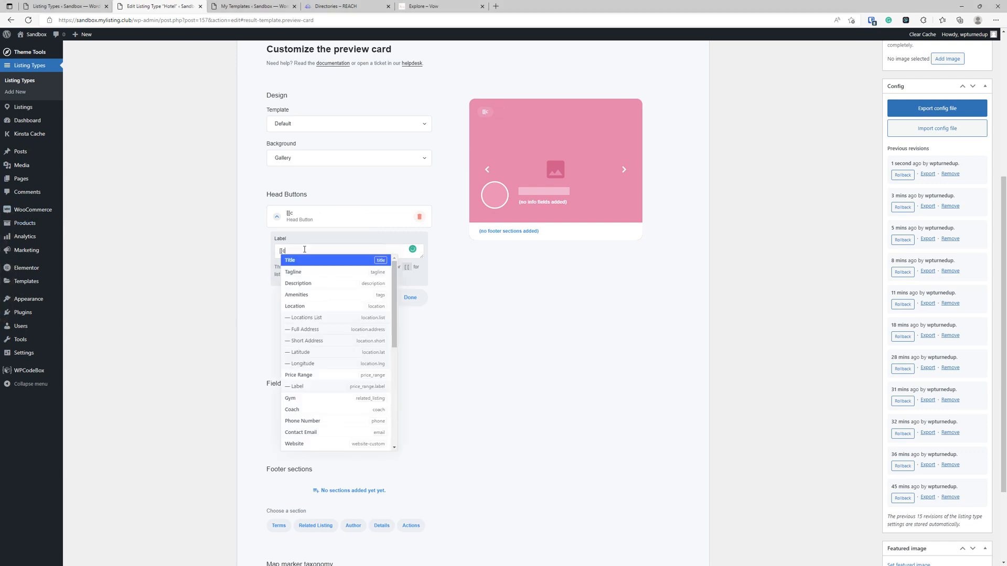
type("c")
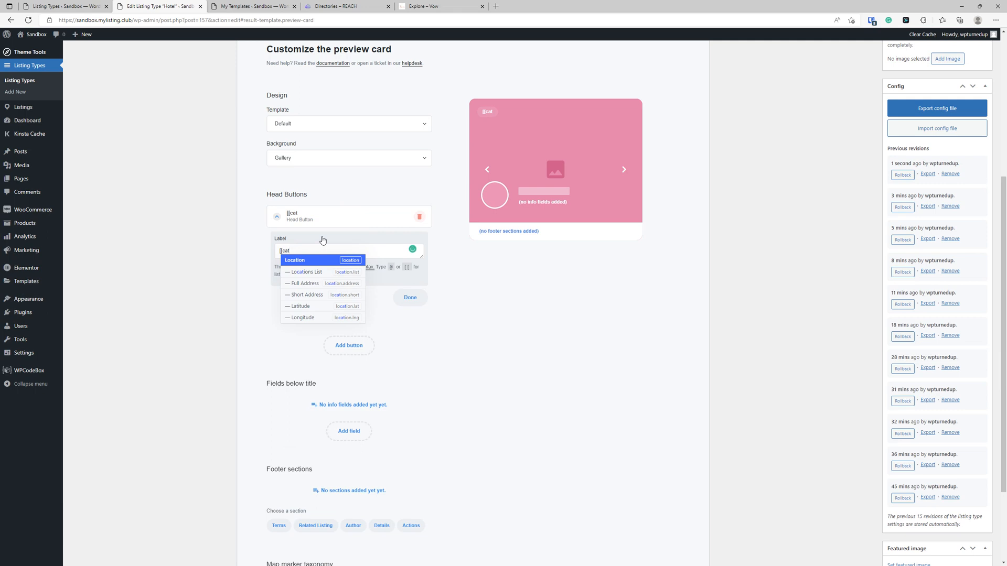
left_click(336, 246)
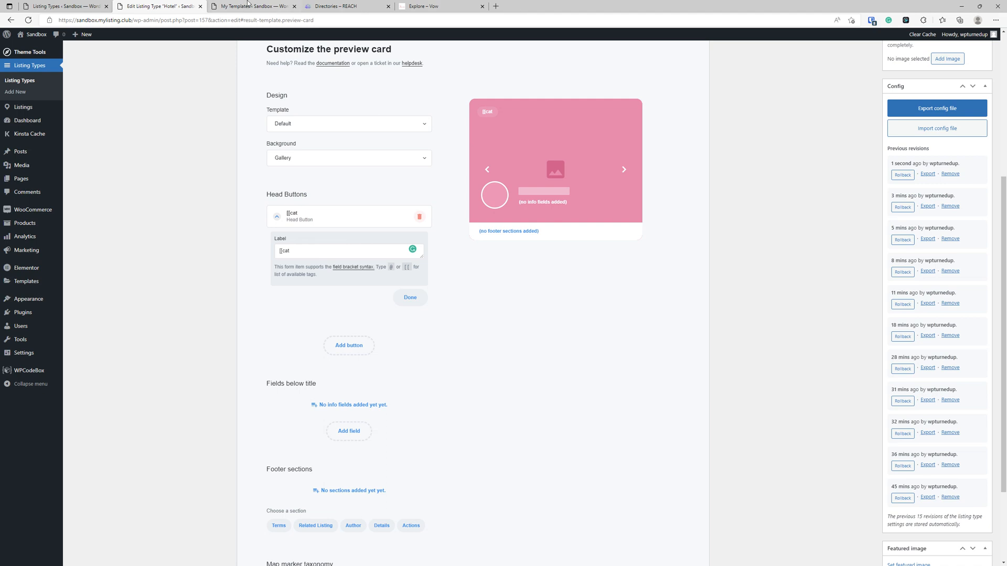
- Check the existing listing categories in the Listings admin area and return to the Hotel listing type
left_click(50, 5)
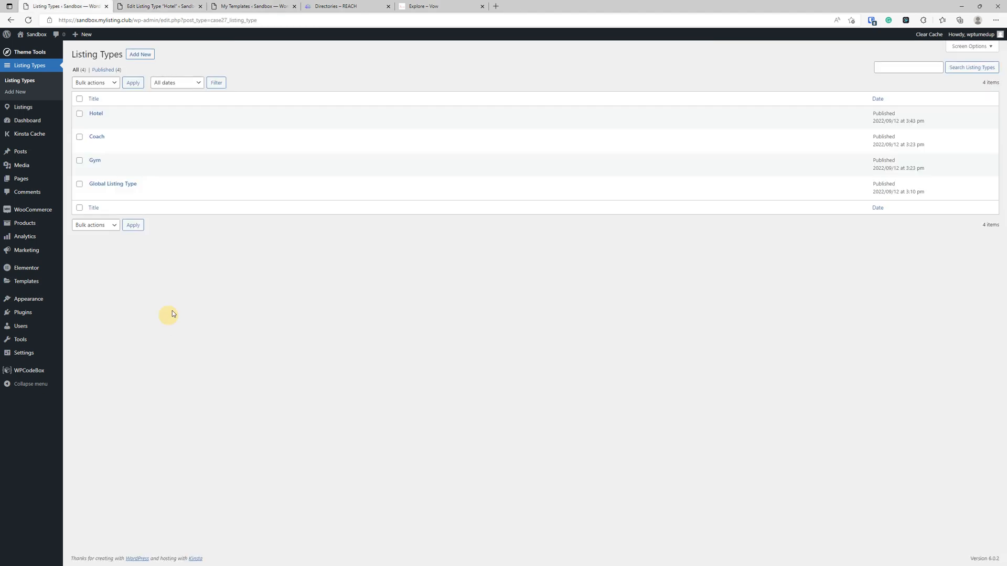
mouse_move(23, 107)
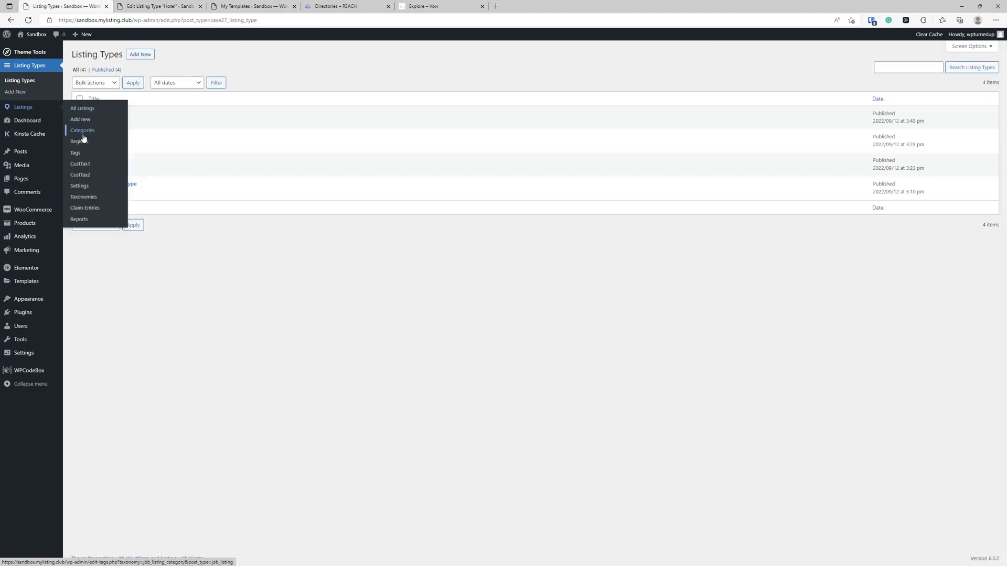
left_click(83, 130)
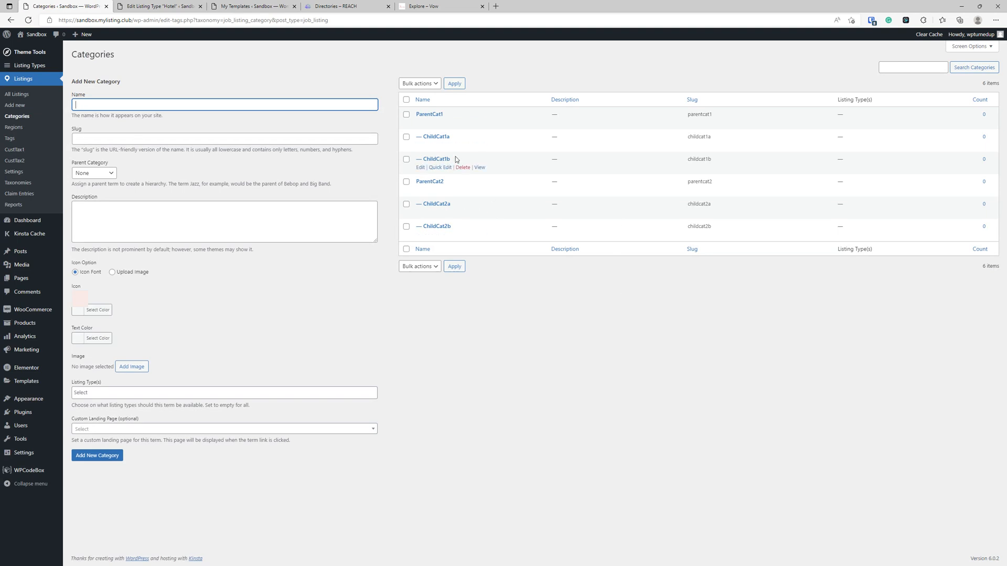
left_click(177, 4)
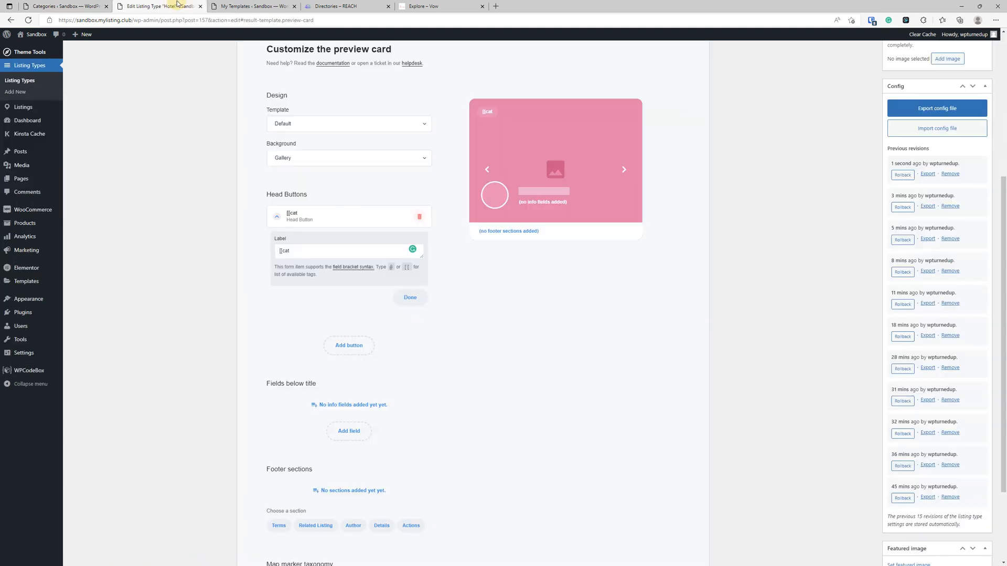
- Add the preset Category field to the Hotel listing type's used fields and place it directly below Price Range
scroll(367, 210, "up", 5)
left_click(388, 197)
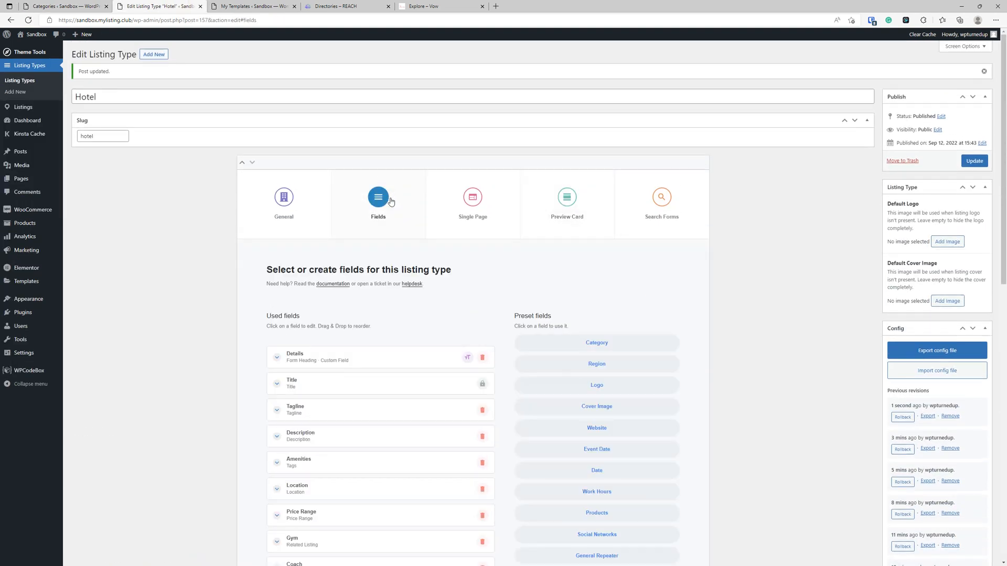
scroll(559, 193, "down", 3)
left_click(577, 175)
scroll(481, 328, "down", 7)
left_click_drag(341, 283, 346, 98)
scroll(393, 155, "up", 5)
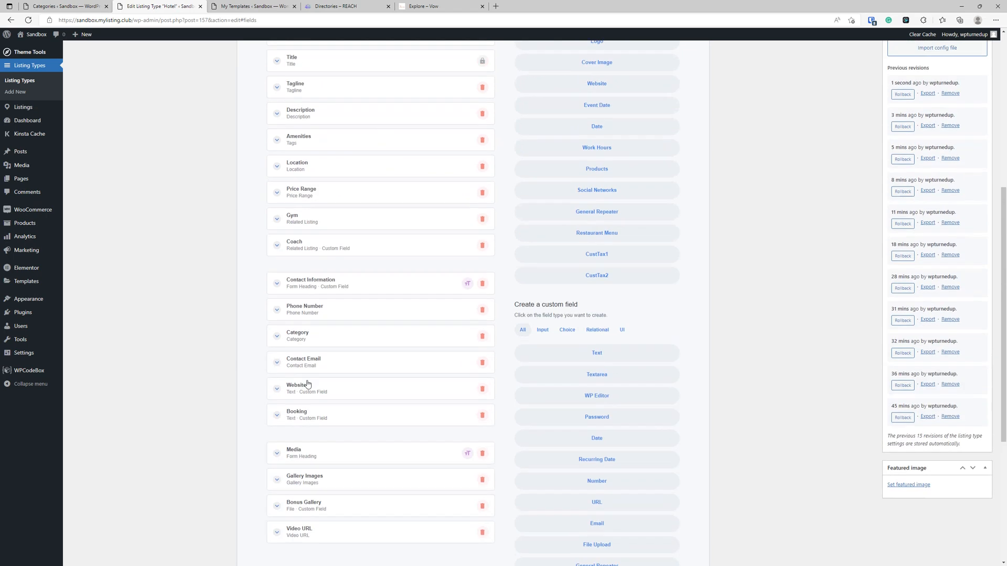
left_click_drag(337, 344, 318, 297)
scroll(353, 141, "up", 2)
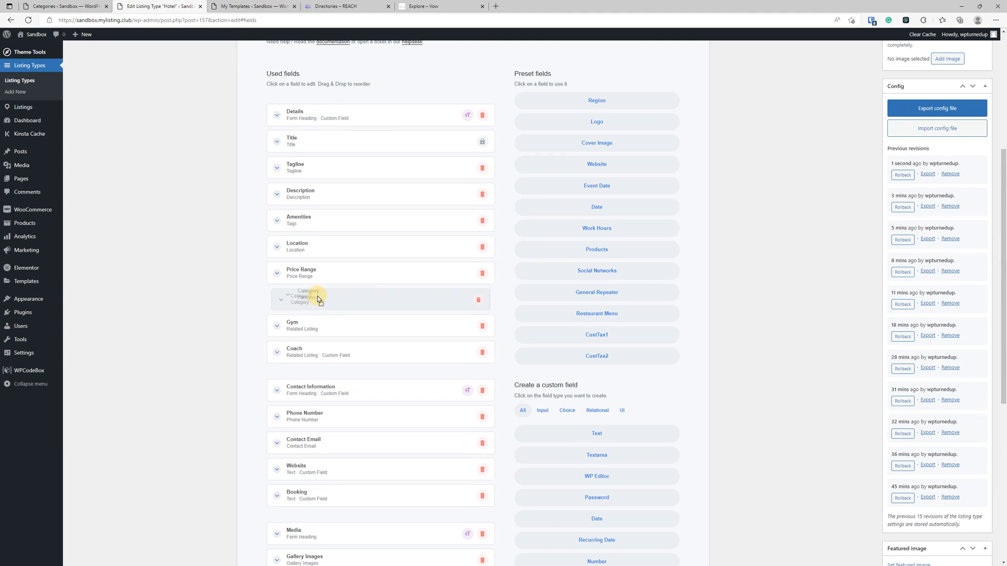
- Examine the Category field's settings and collapse them again
left_click(324, 298)
scroll(325, 298, "down", 2)
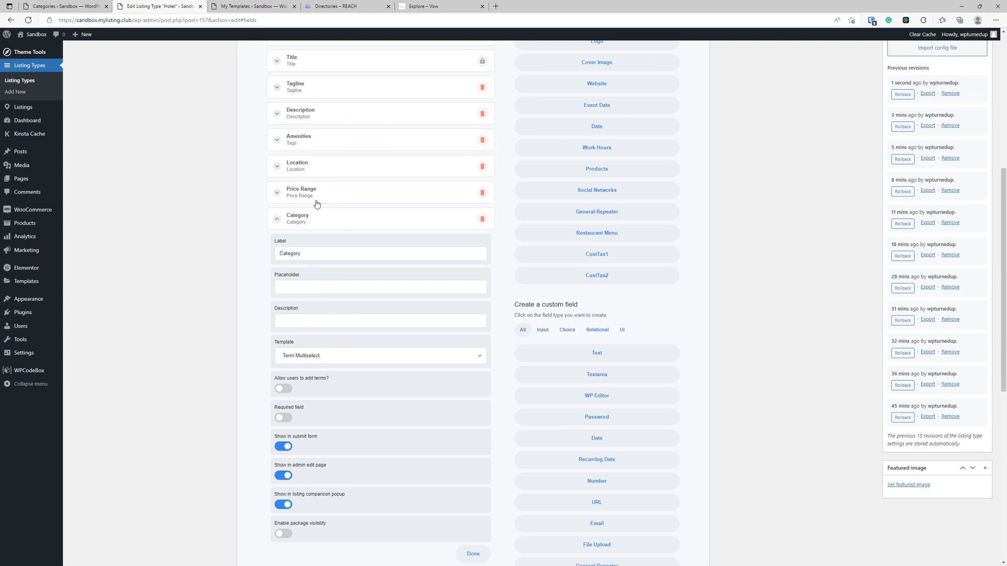
left_click(316, 219)
- Return to the preview card settings and set the head button's label to the [[category]] tag
scroll(360, 240, "up", 5)
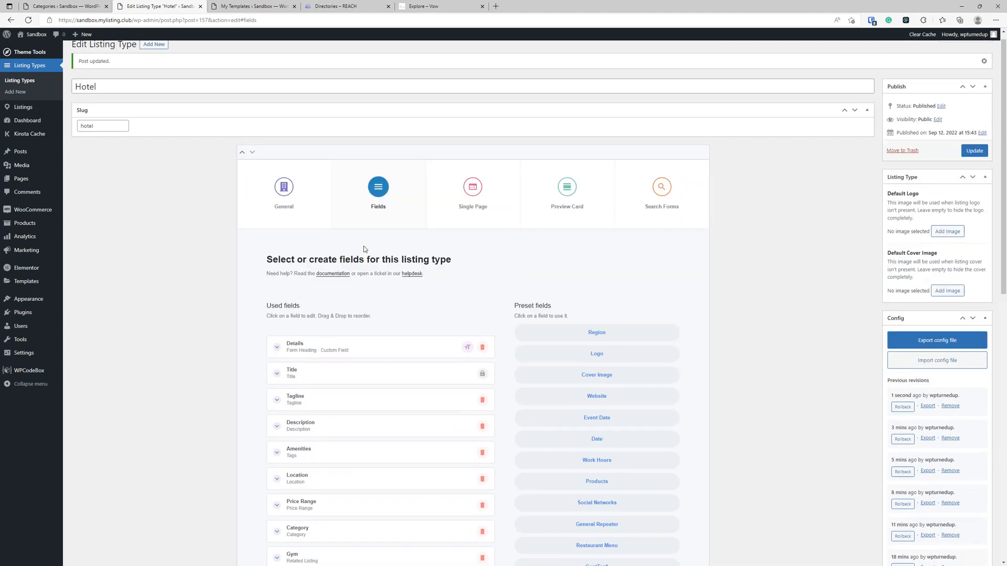
left_click(478, 200)
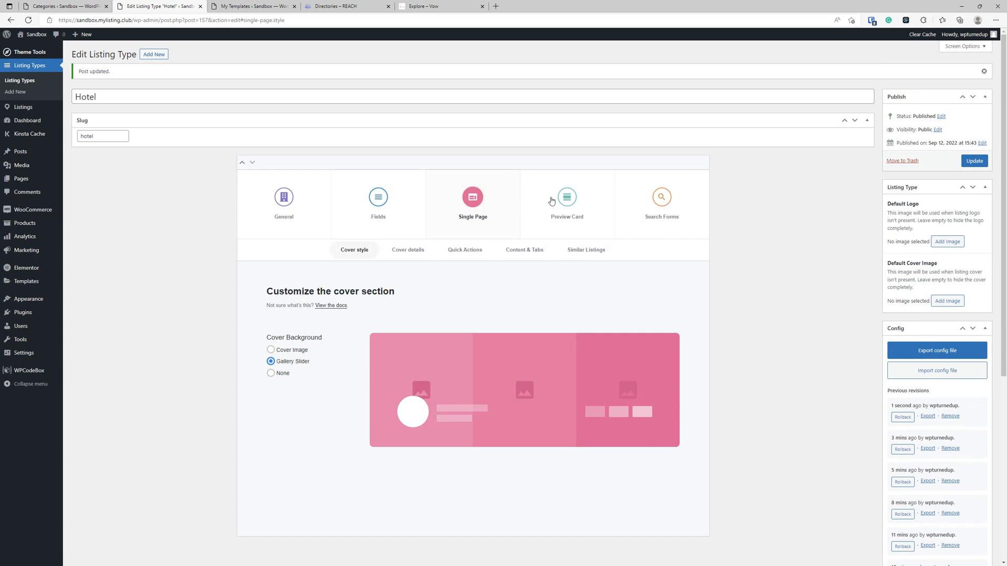
left_click(469, 251)
left_click(566, 197)
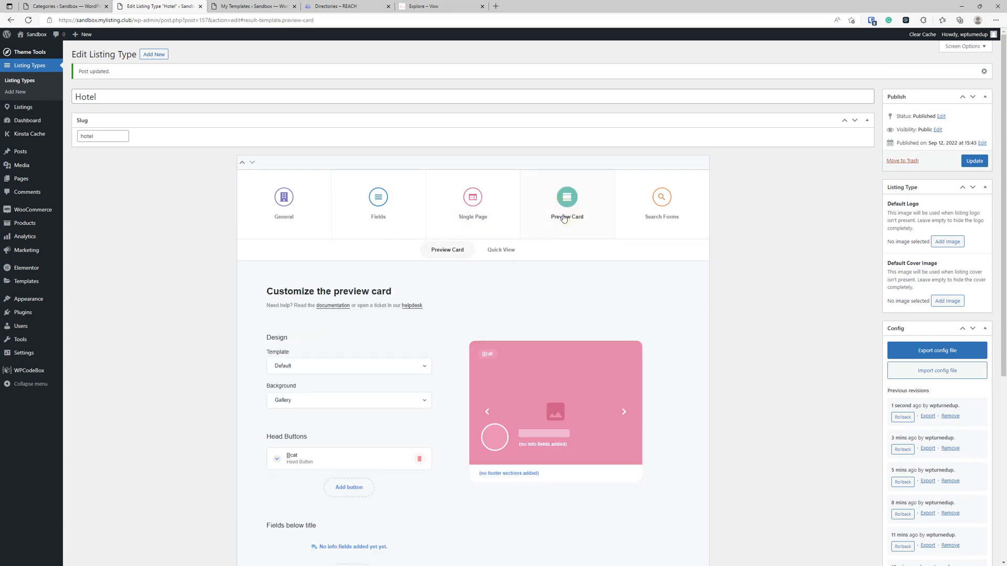
scroll(277, 309, "down", 3)
left_click(287, 305)
left_click_drag(307, 332, 225, 334)
type("[[ca")
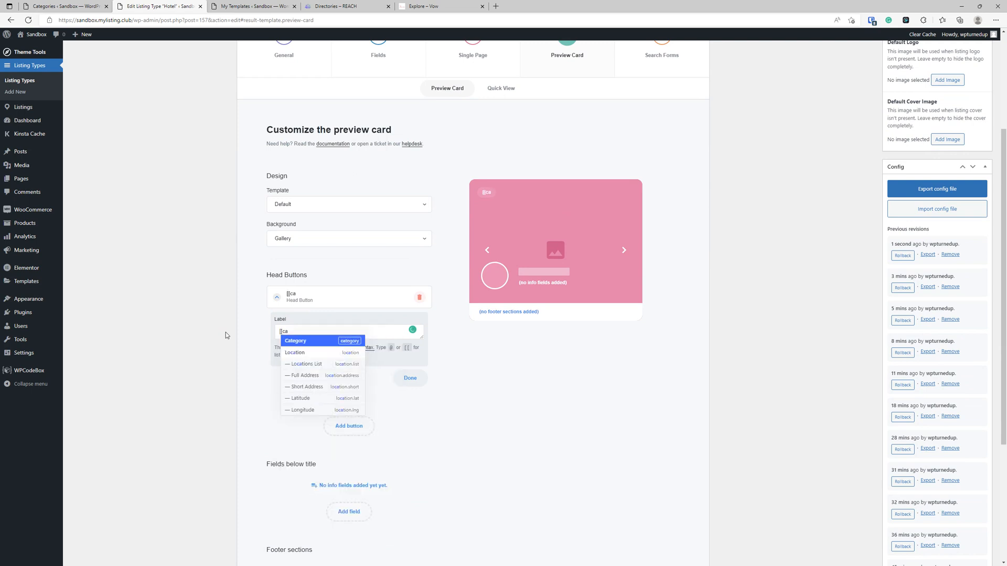
left_click(302, 340)
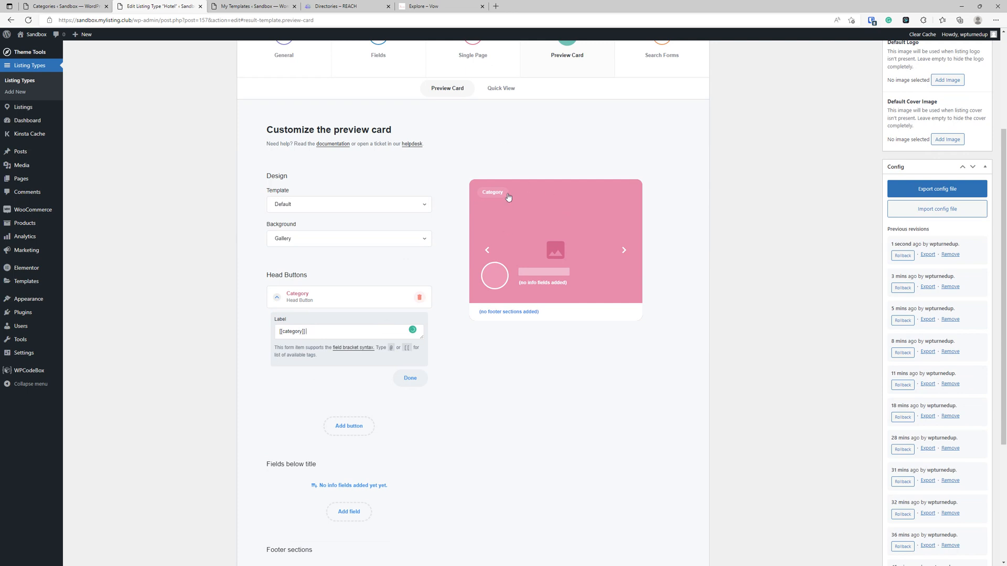
- Add a second head button to the preview card with the [[price_range]] tag as its label
left_click(370, 299)
left_click(356, 329)
left_click(326, 325)
left_click(318, 354)
type("[[price_range")
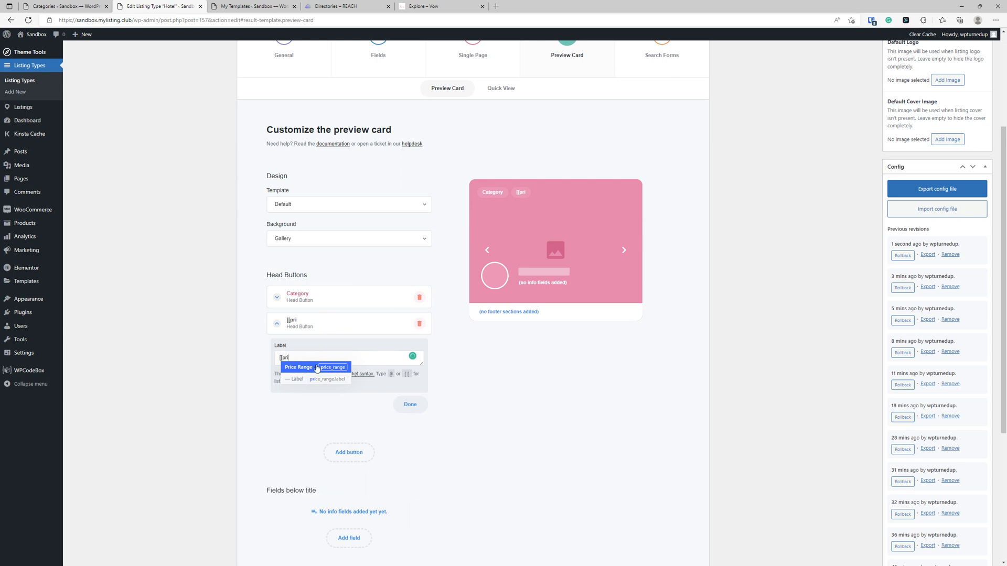
left_click(317, 367)
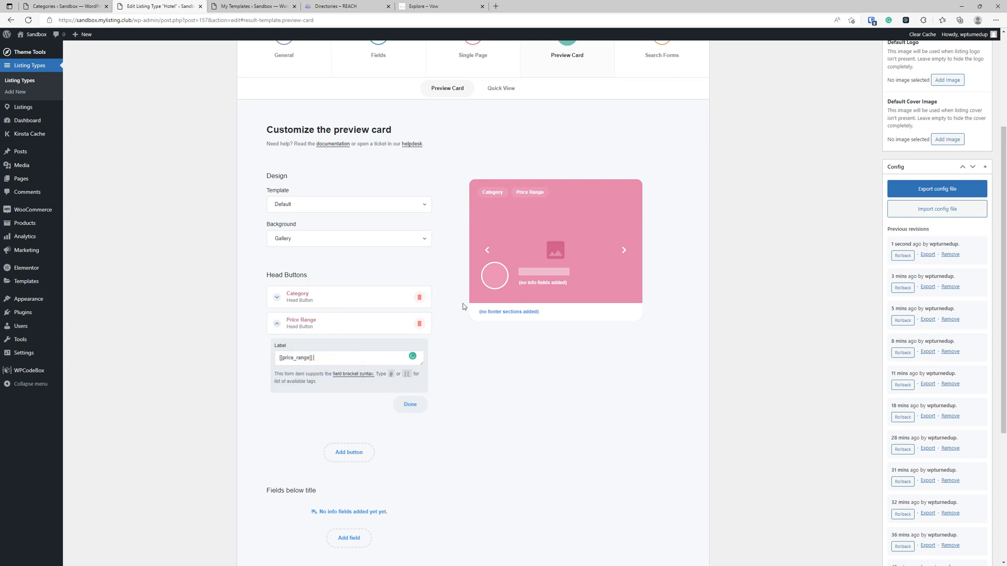
- Examine the head buttons on Vow's Mint Resort card, then return to the Hotel preview card and collapse the Price Range button's settings
left_click(426, 5)
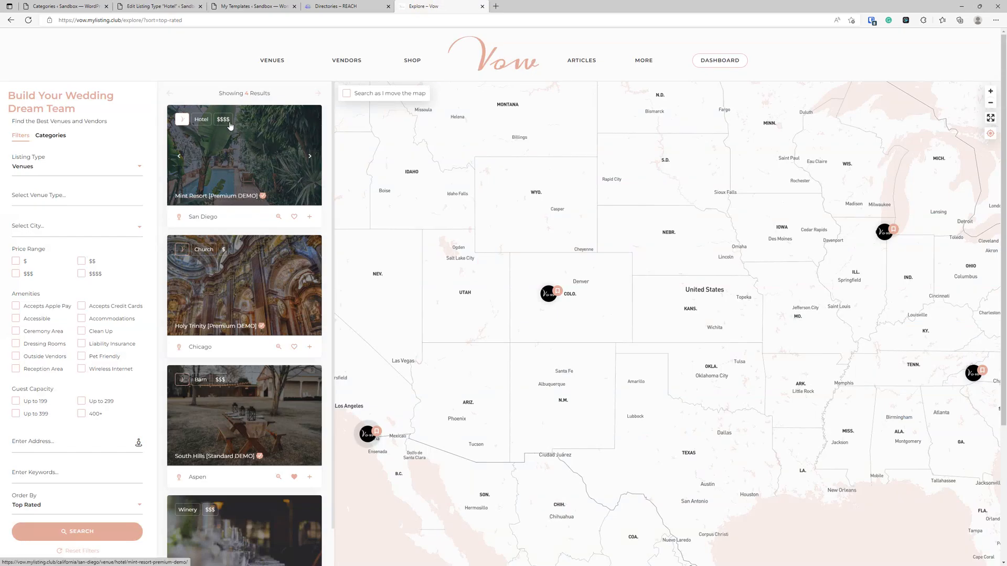
left_click(207, 126)
left_click(252, 5)
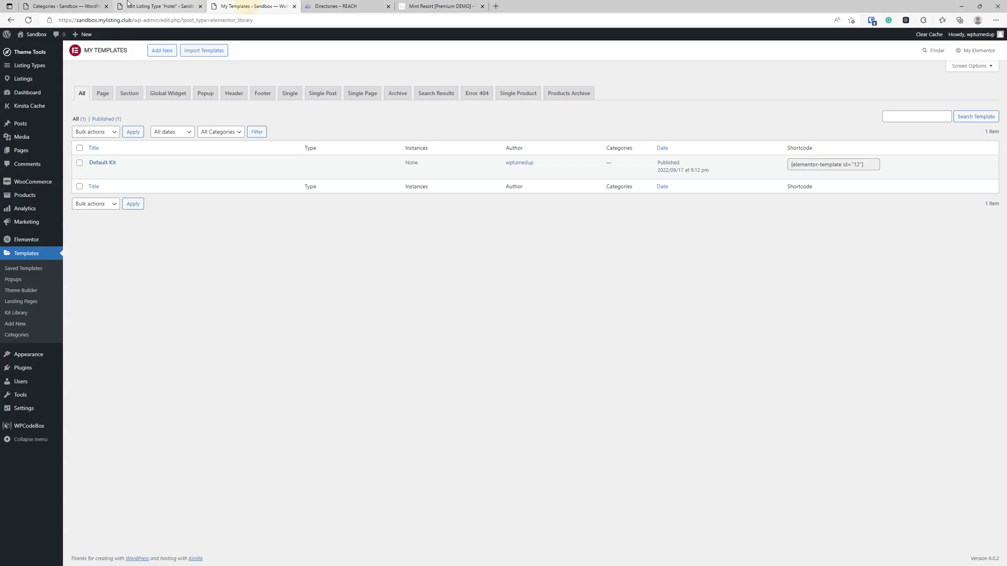
left_click(160, 6)
left_click(275, 323)
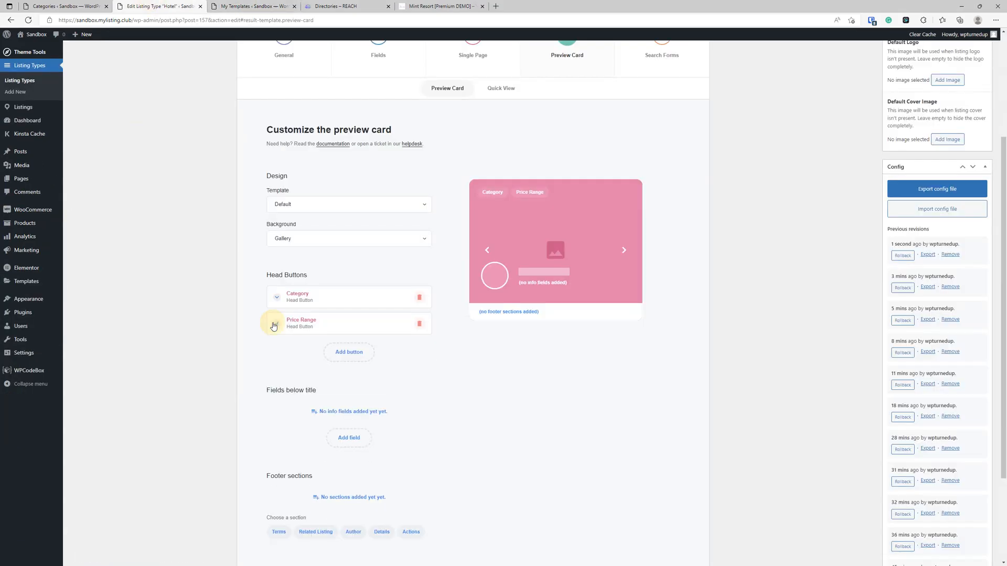
scroll(360, 383, "down", 2)
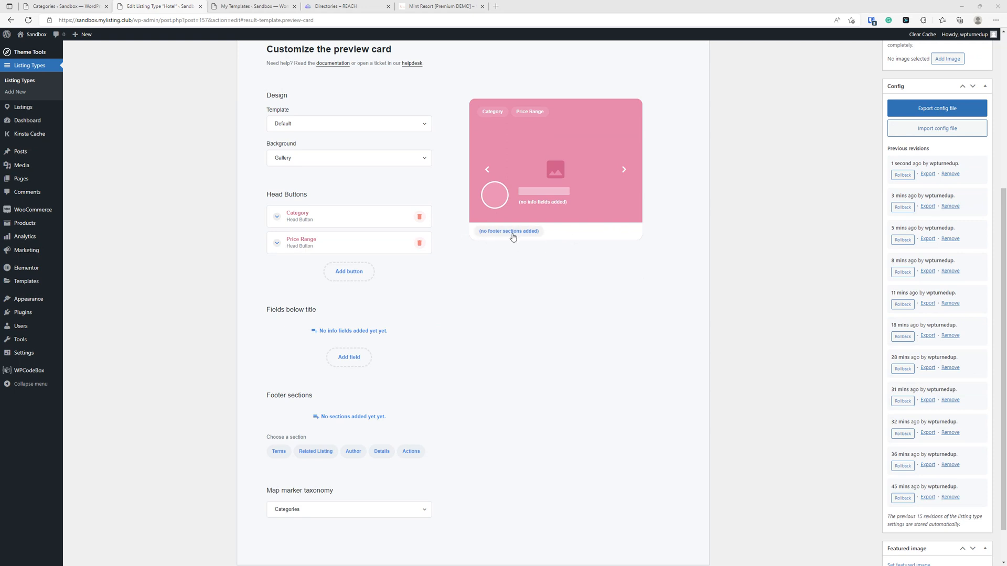
- Add a Terms footer section to the Hotel preview card with Regions as its taxonomy
scroll(452, 281, "down", 2)
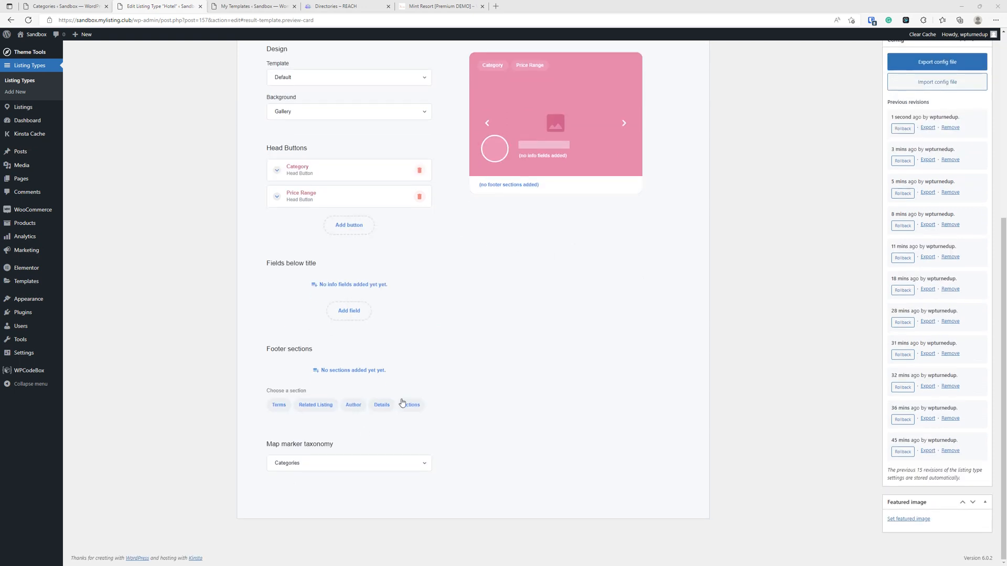
left_click(274, 406)
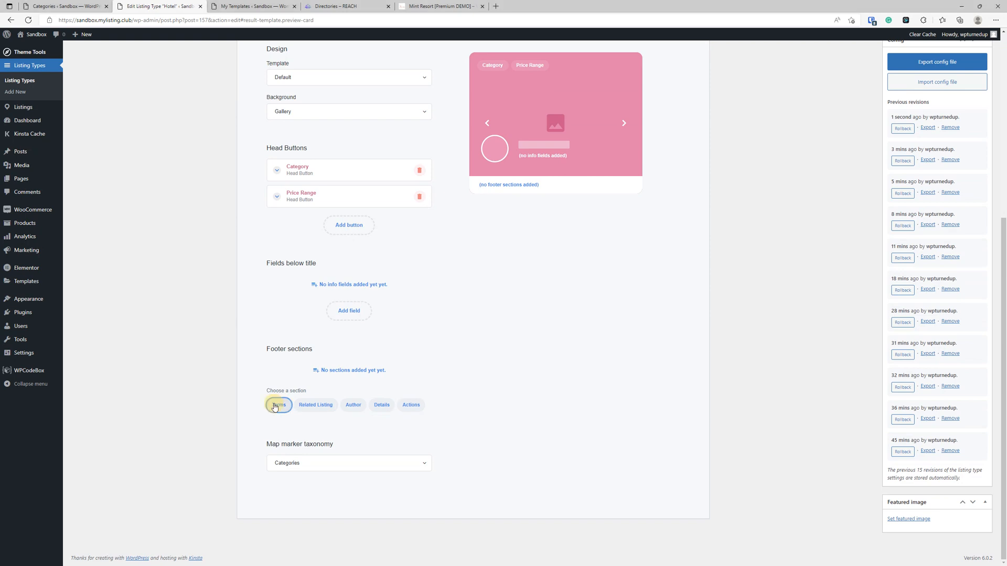
left_click(330, 373)
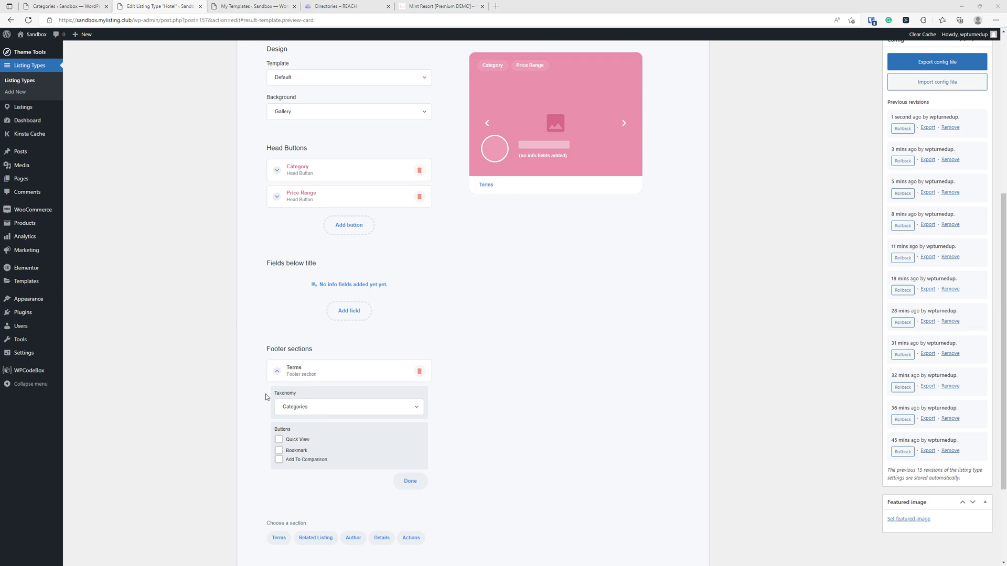
left_click(294, 407)
left_click(298, 427)
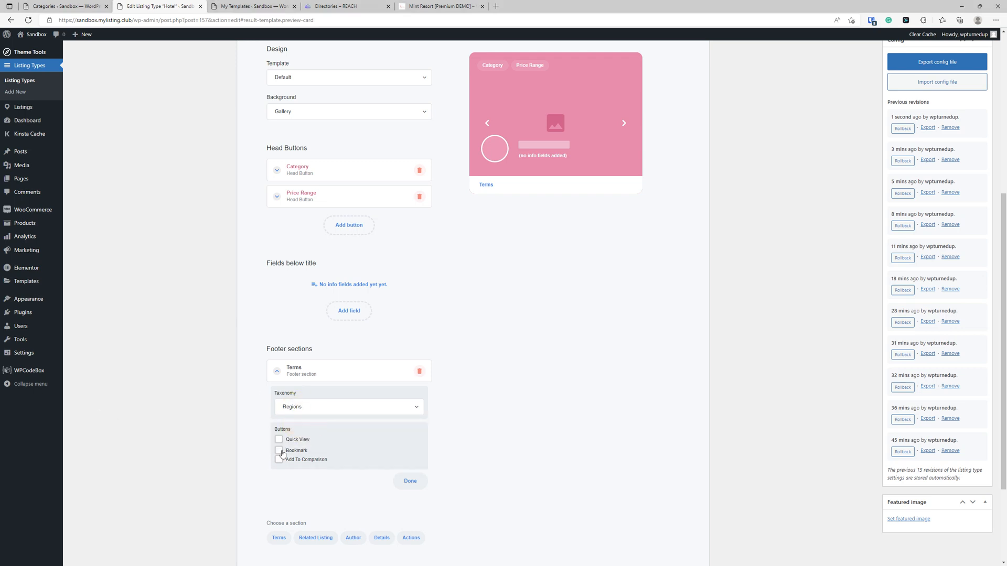
- Enable the Quick View and Bookmark buttons in the Terms footer section, collapse it and update the listing type
left_click(278, 439)
left_click(279, 451)
left_click(336, 373)
scroll(874, 190, "up", 5)
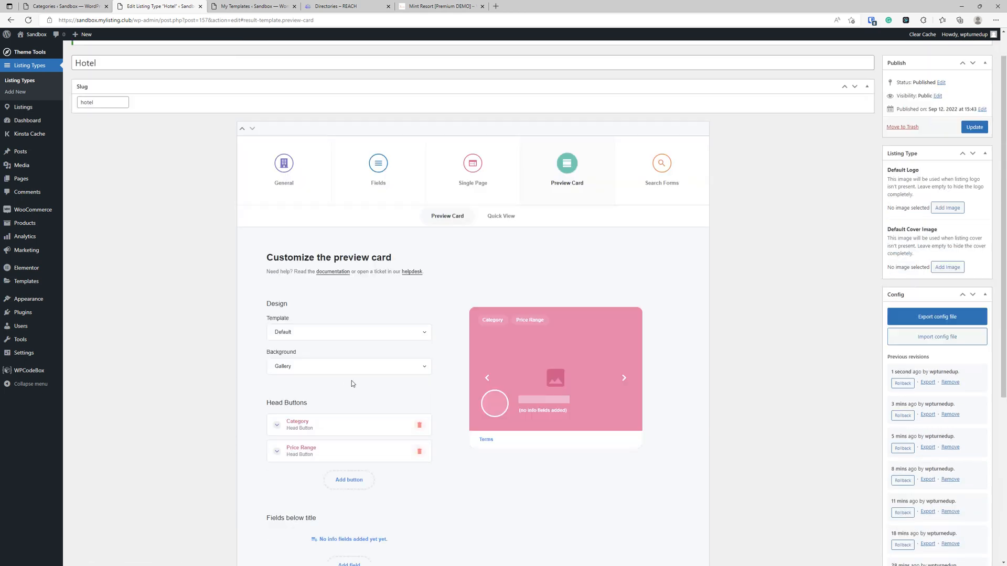
left_click(973, 162)
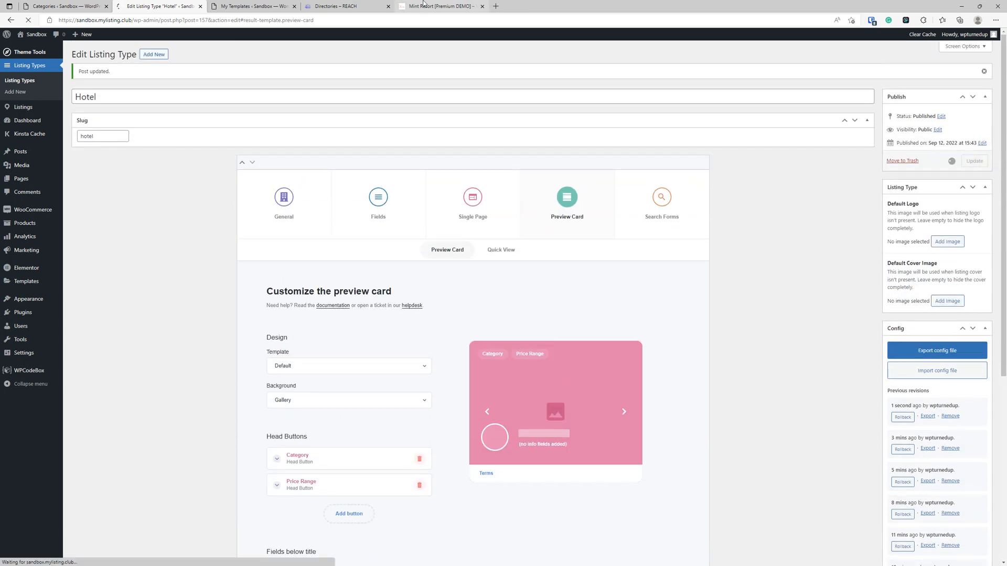
- Go back to Vow's Explore page, view the Mint Resort card's quick view and close it
left_click(418, 4)
left_click(9, 19)
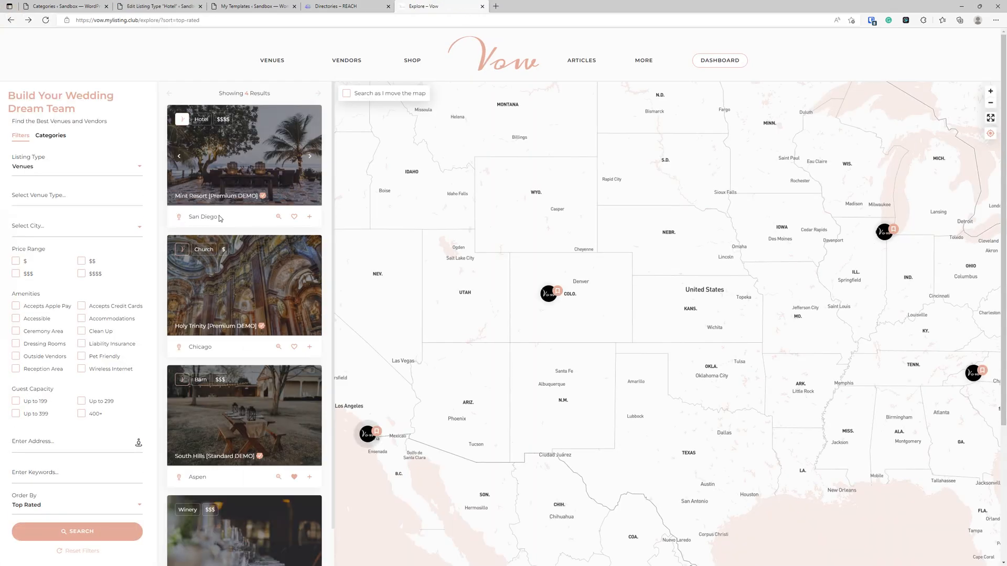
left_click(279, 217)
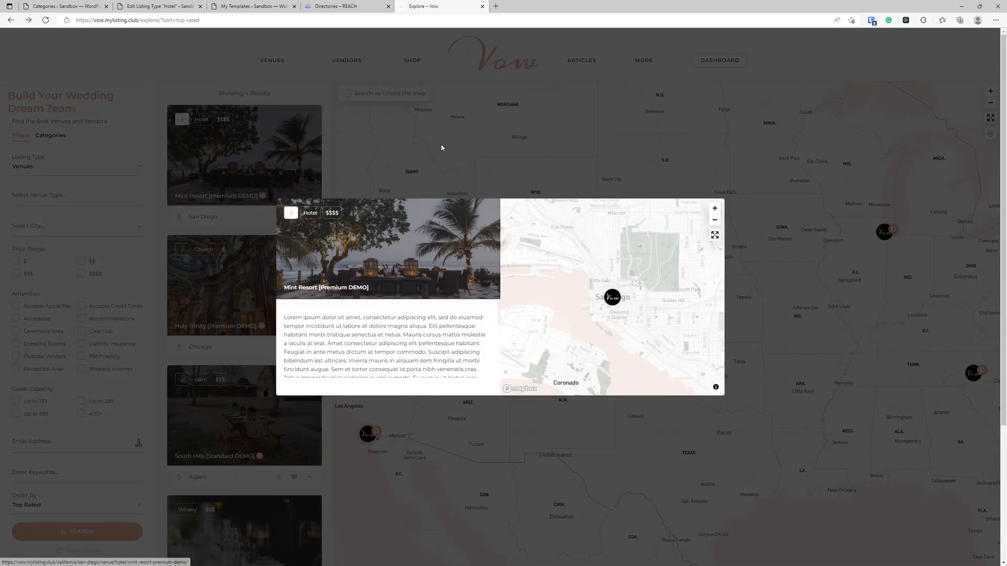
left_click(432, 143)
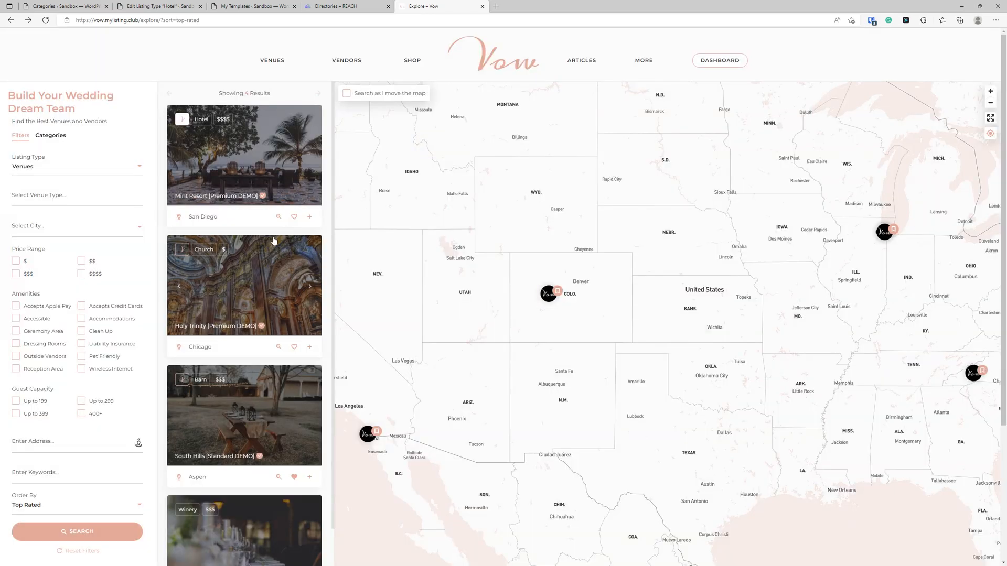
- Put Mint Resort and Holy Trinity into a comparison and examine their Venue Description row
left_click(294, 217)
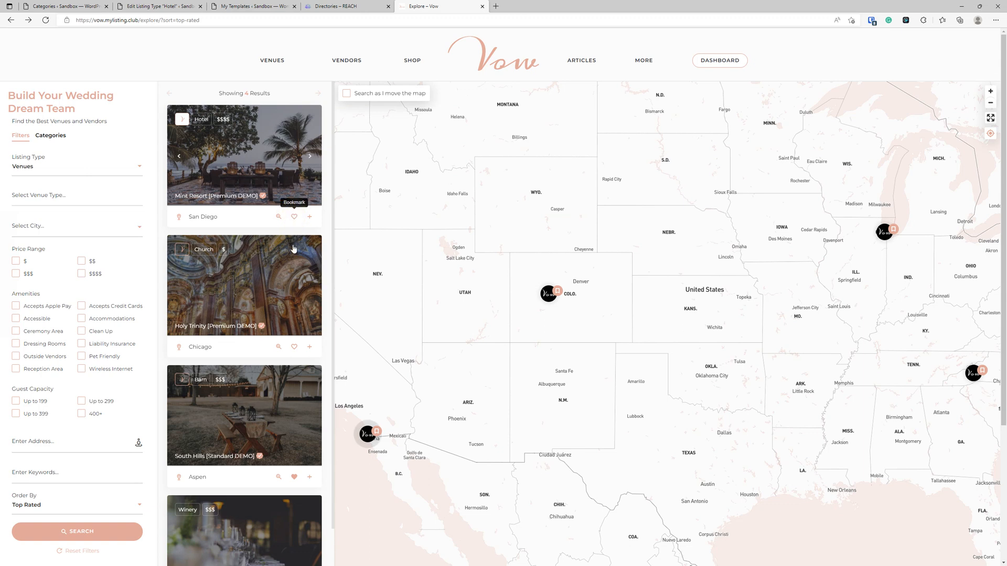
left_click(310, 218)
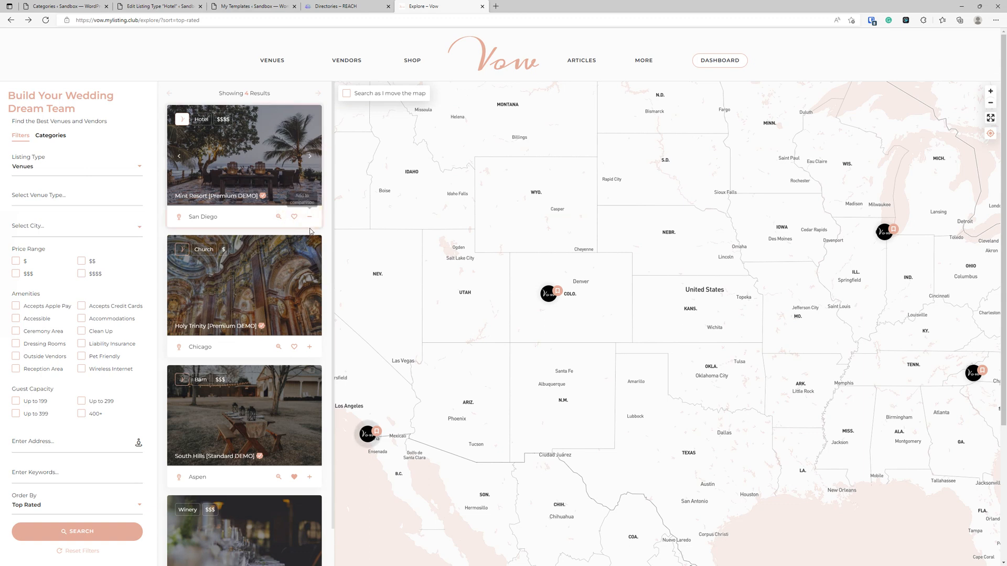
left_click(309, 346)
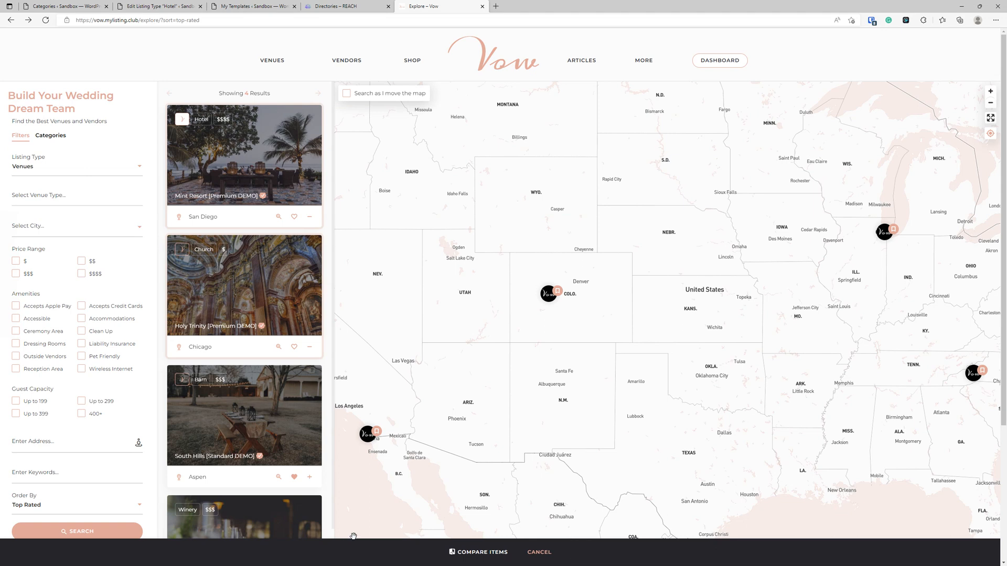
left_click(491, 552)
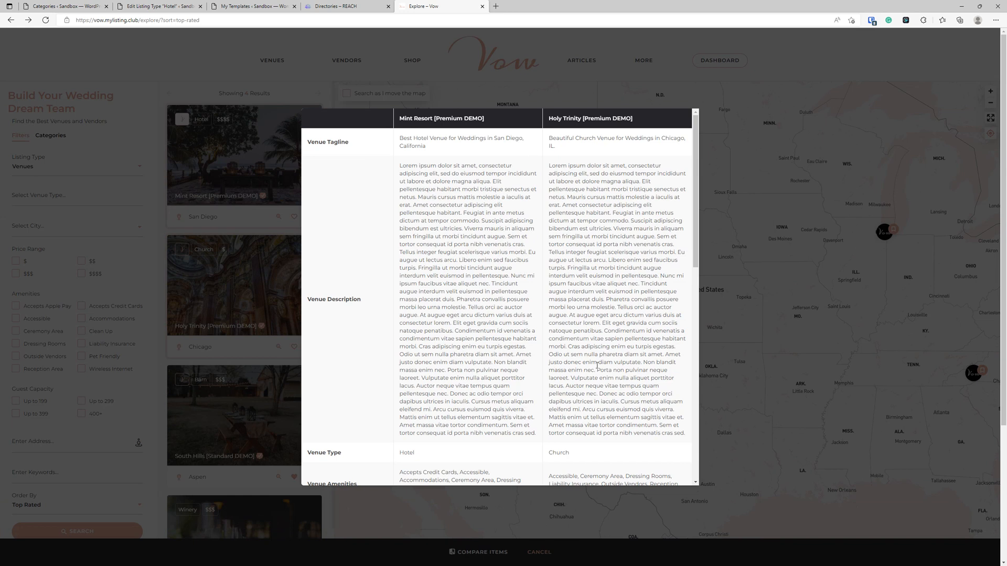
left_click_drag(673, 423, 396, 296)
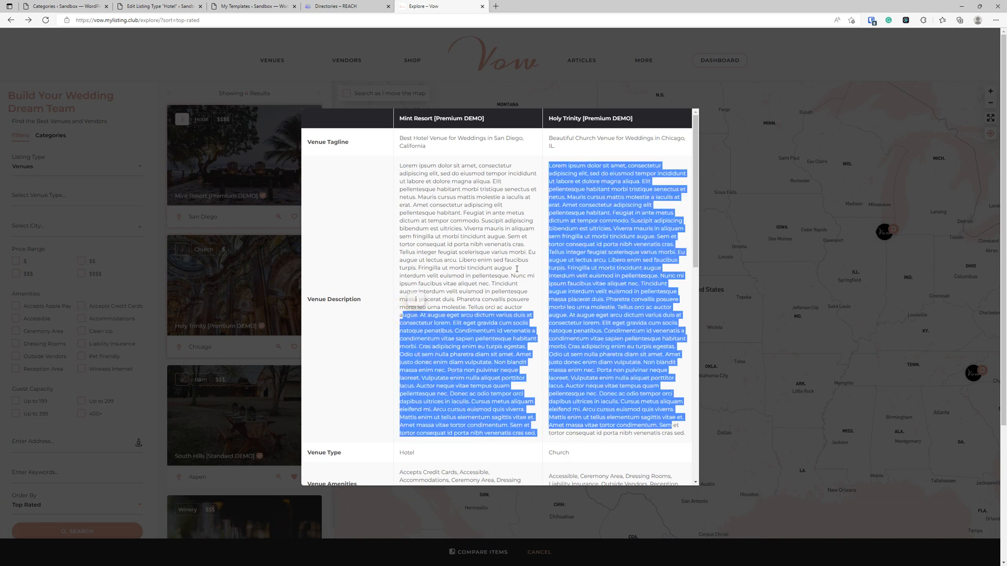
left_click(396, 296)
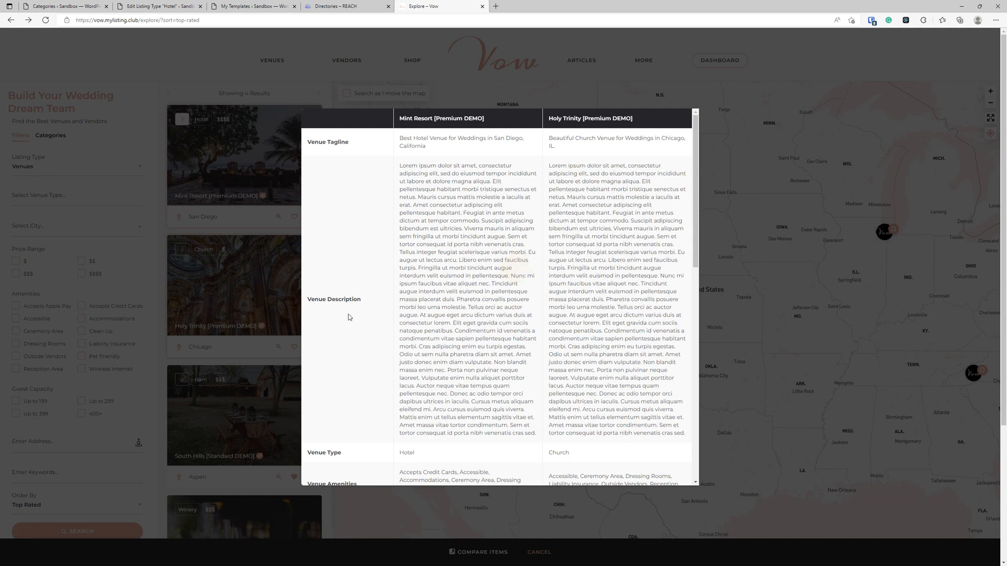
scroll(322, 314, "down", 4)
scroll(638, 271, "up", 4)
- Return to the Hotel listing type's fields and open the Description field's settings
left_click(157, 6)
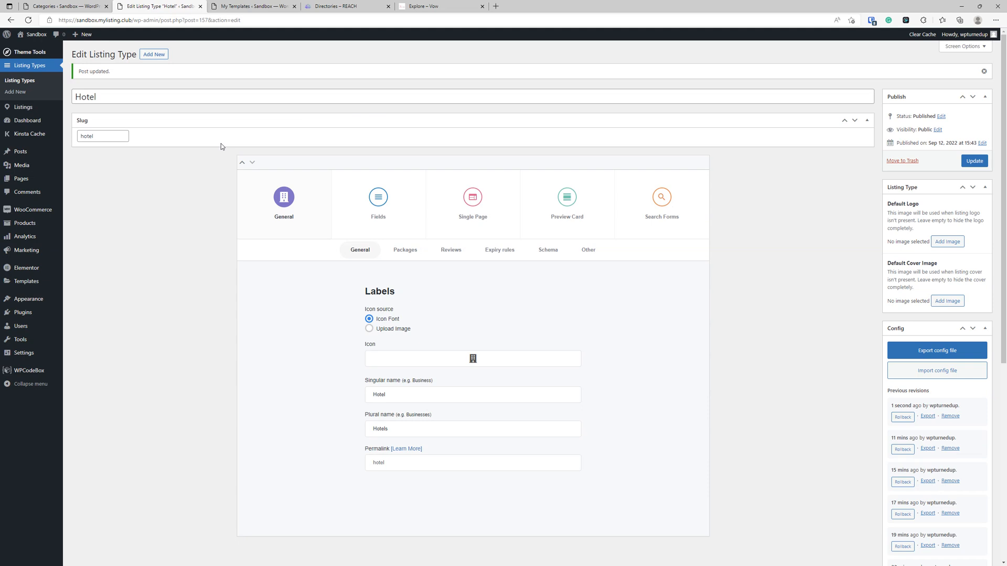
left_click(396, 208)
scroll(399, 262, "down", 3)
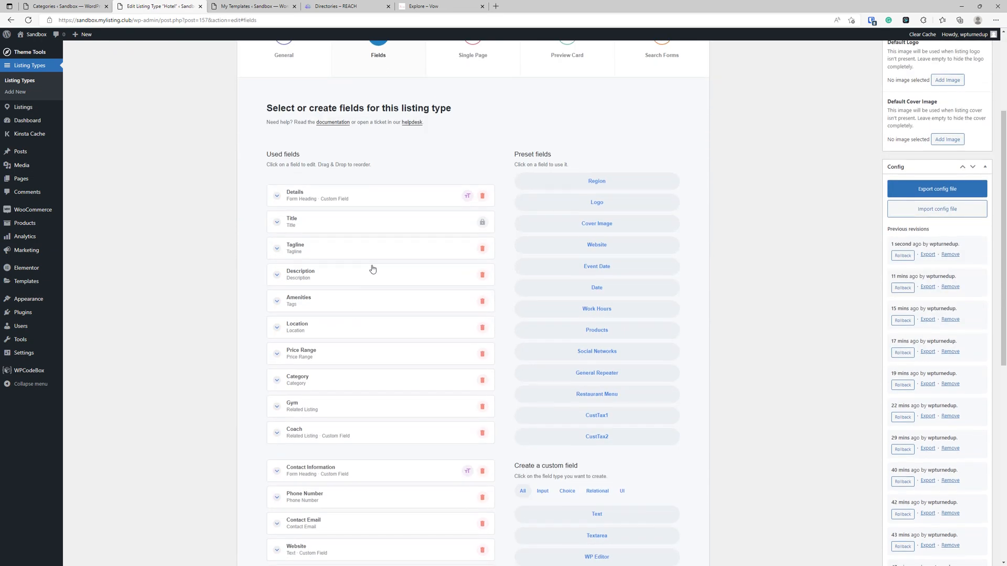
left_click(372, 269)
scroll(371, 269, "down", 5)
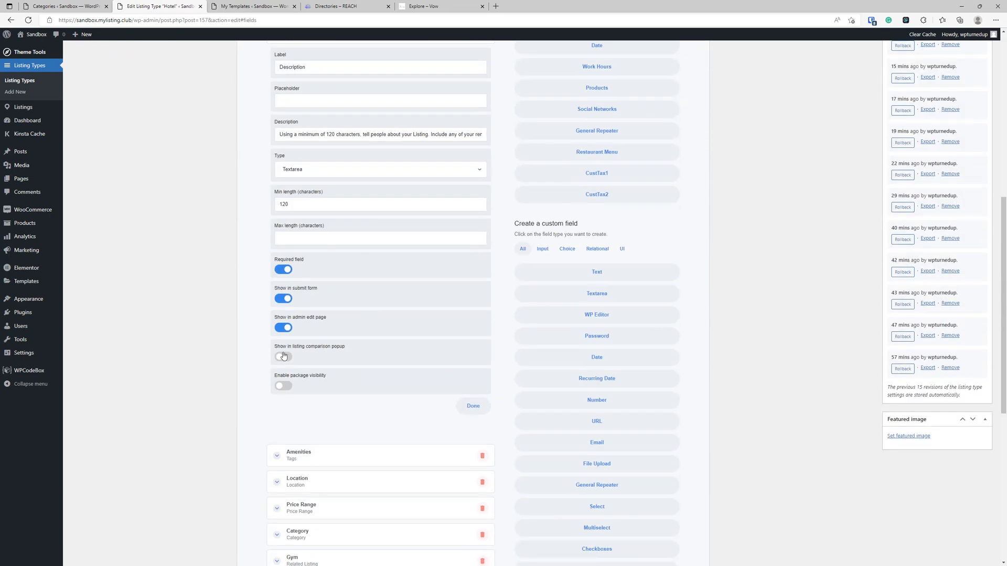
- Toggle the Description field's Show in listing comparison popup option twice and update the listing type
left_click(286, 357)
left_click(286, 357)
scroll(341, 357, "up", 3)
scroll(342, 356, "up", 4)
left_click(970, 161)
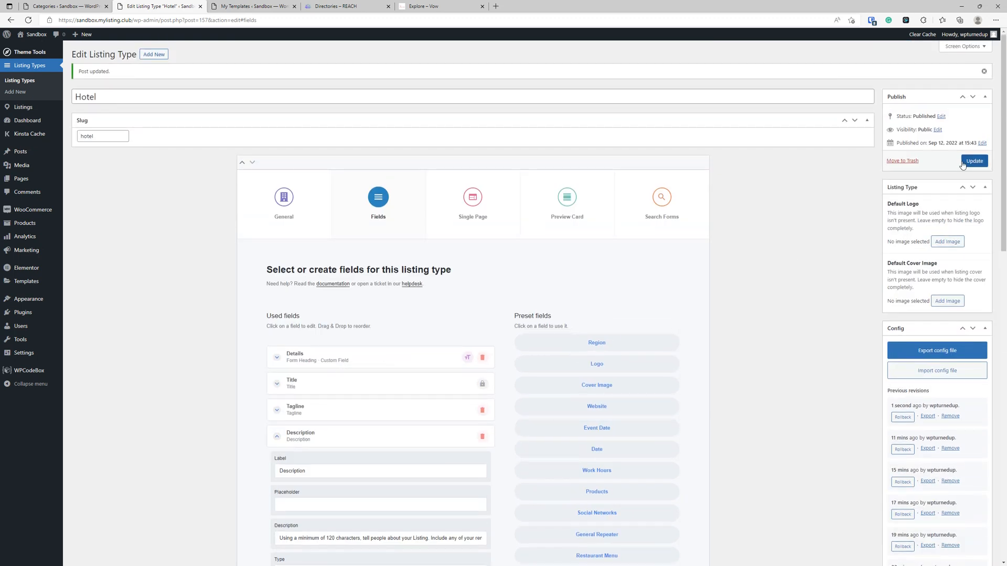
- Return to Vow's comparison of Mint Resort and Holy Trinity and examine the Venue Description and the rows below it
left_click(440, 6)
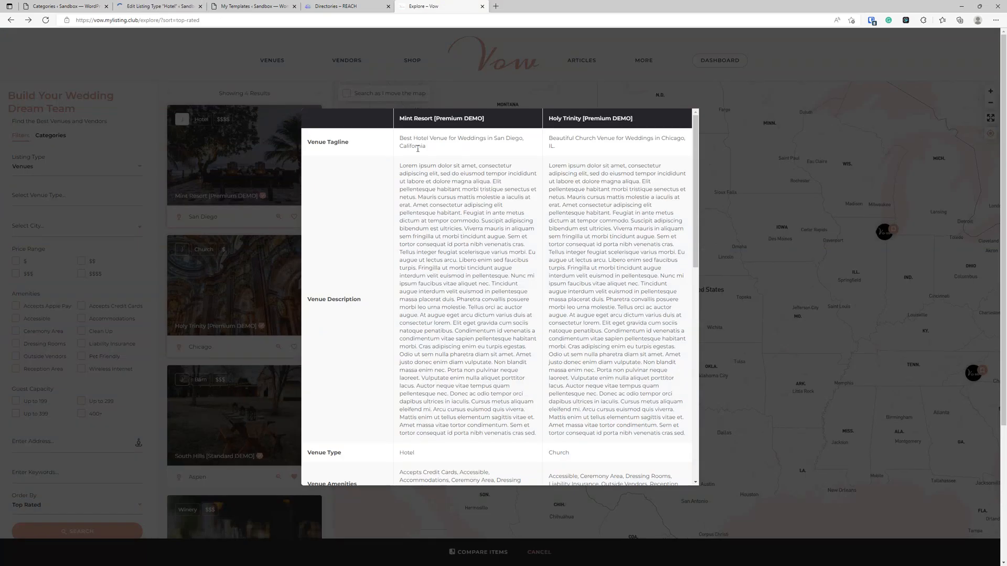
left_click_drag(595, 347, 407, 197)
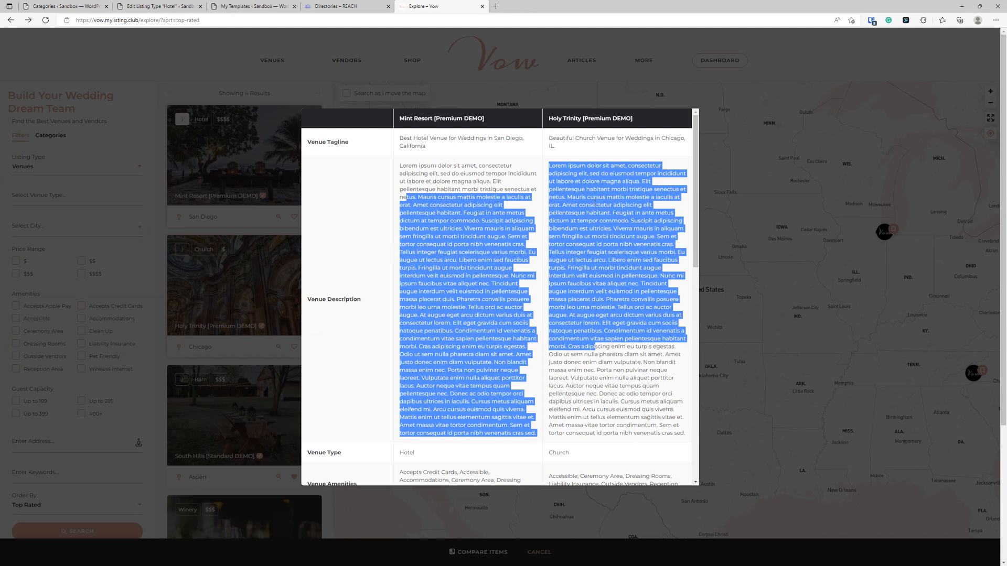
left_click(648, 380)
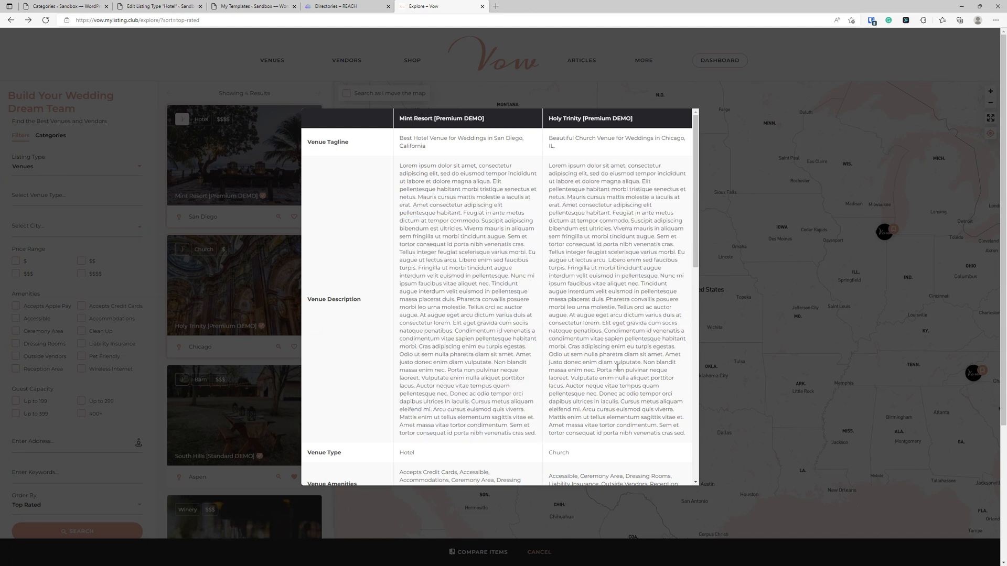
scroll(619, 362, "down", 1)
scroll(472, 307, "up", 1)
scroll(468, 269, "down", 4)
scroll(472, 265, "down", 2)
- Examine the Venue Price Range, Diversity, Guest Capacity and Setting rows in the comparison
left_click_drag(666, 309, 438, 292)
left_click(608, 344)
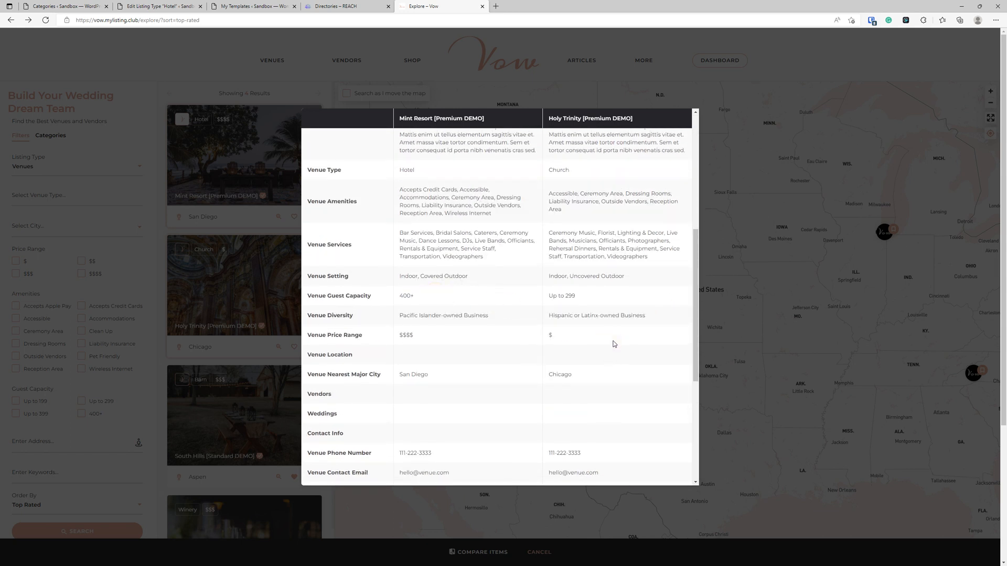
left_click_drag(434, 338, 372, 333)
left_click(364, 311)
left_click_drag(648, 317, 322, 300)
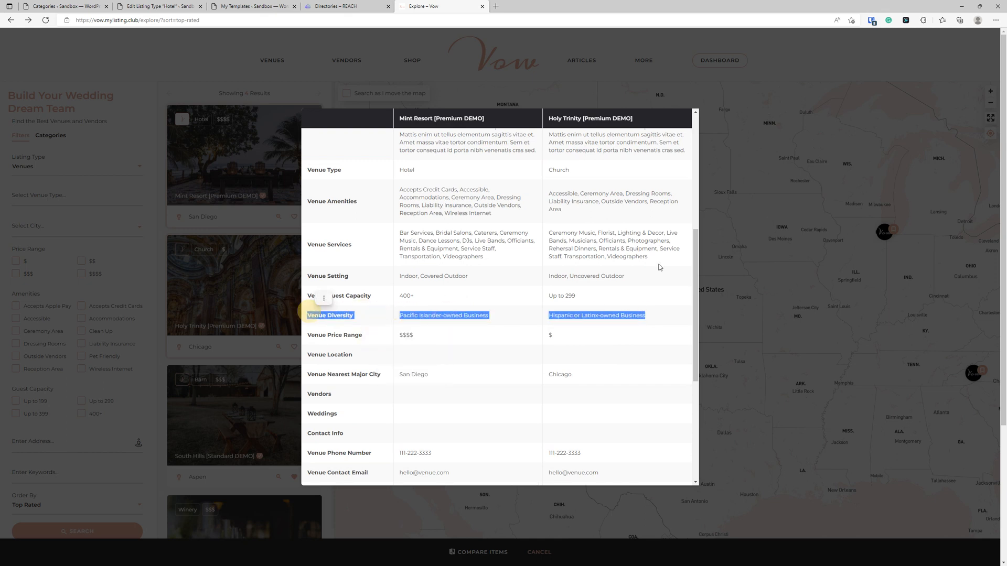
left_click(606, 297)
left_click_drag(606, 298, 317, 296)
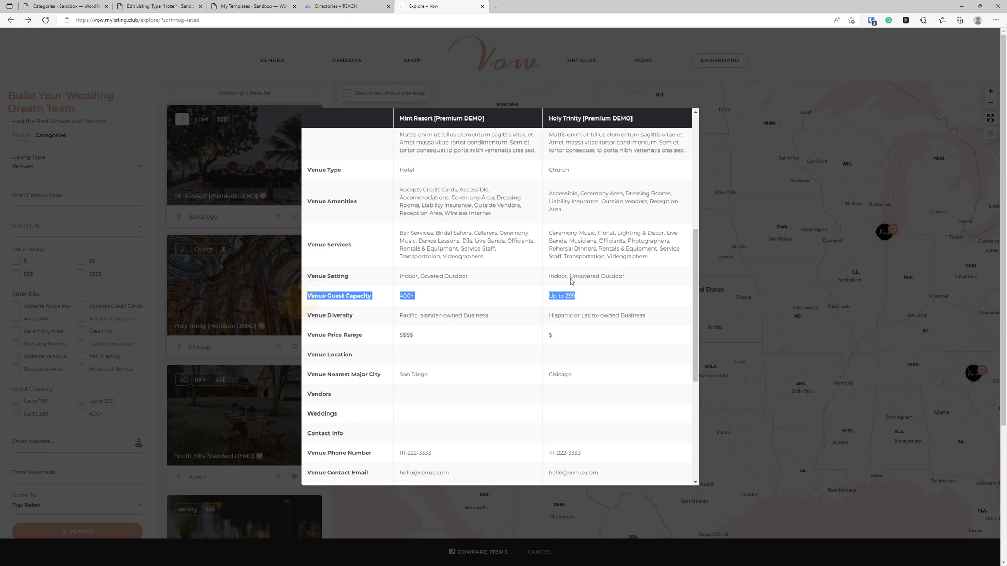
left_click_drag(645, 275, 319, 277)
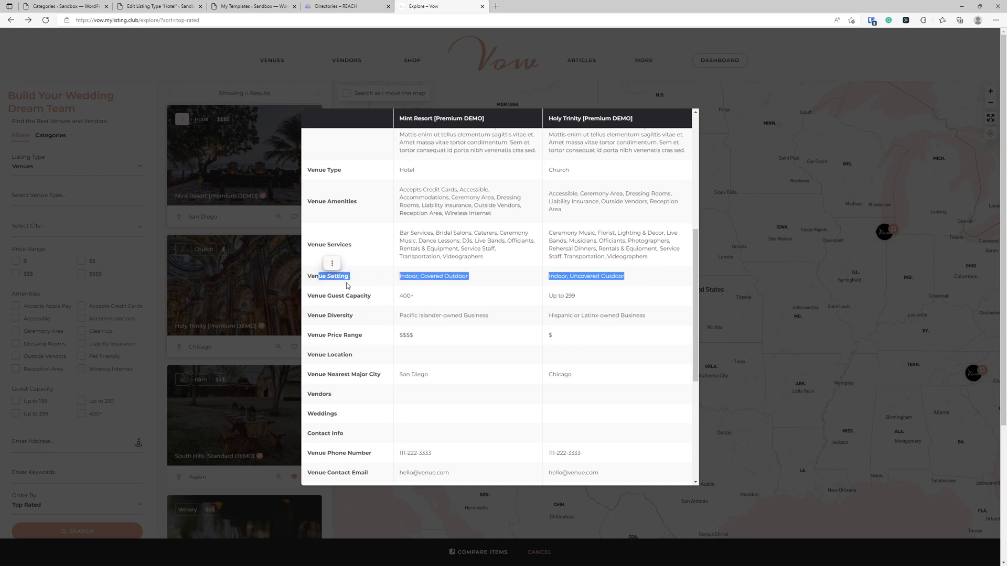
- Examine the Venue Phone Number and Venue Contact Email rows, then close the comparison
scroll(603, 432, "down", 4)
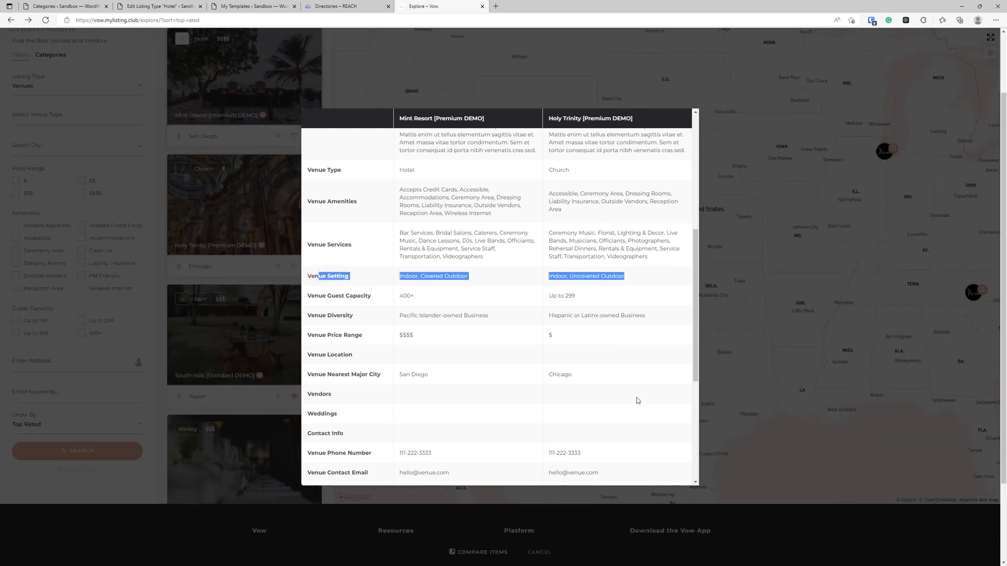
left_click_drag(598, 341, 544, 346)
left_click_drag(458, 346, 357, 339)
left_click_drag(630, 361, 355, 360)
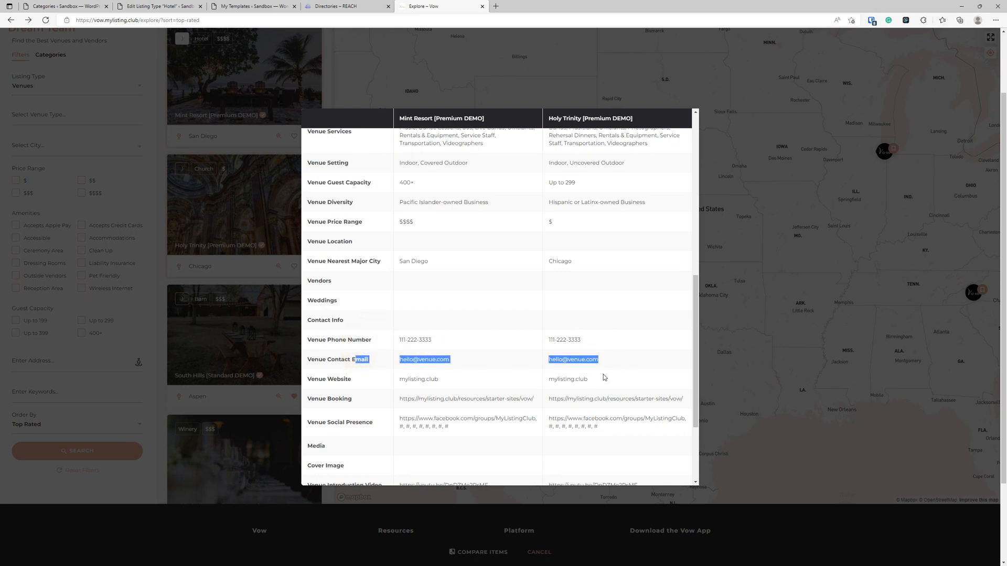
left_click(631, 323)
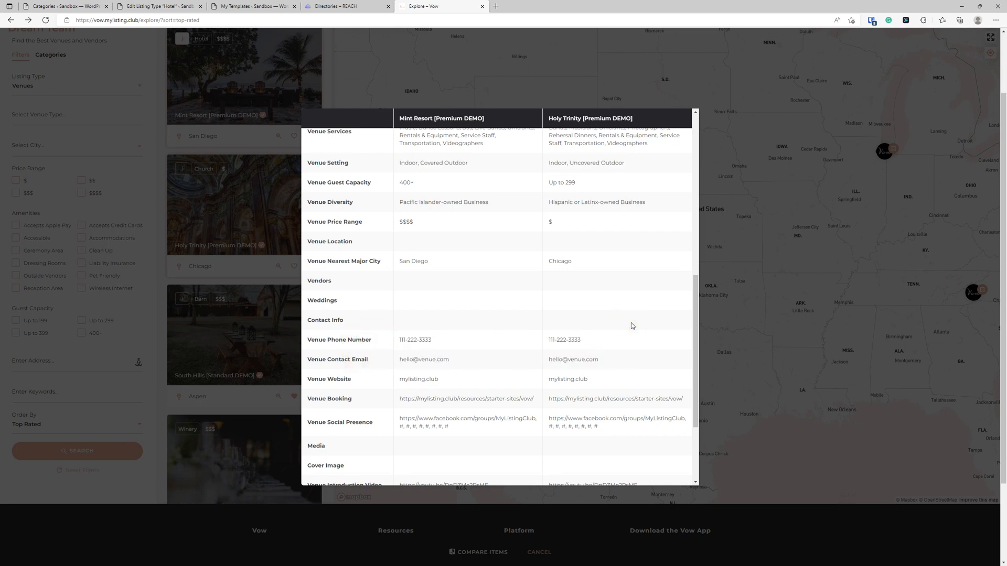
scroll(616, 354, "up", 5)
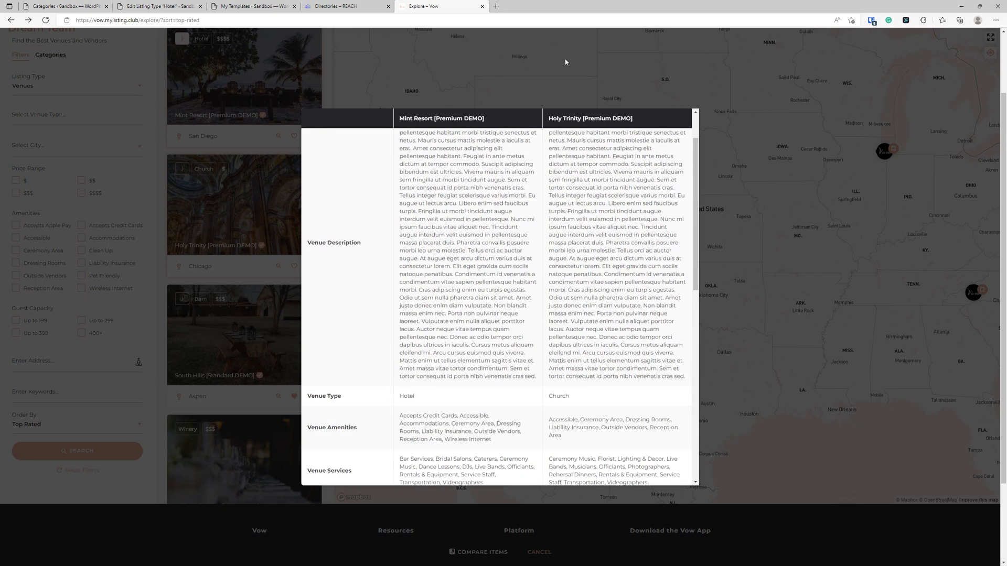
left_click(577, 92)
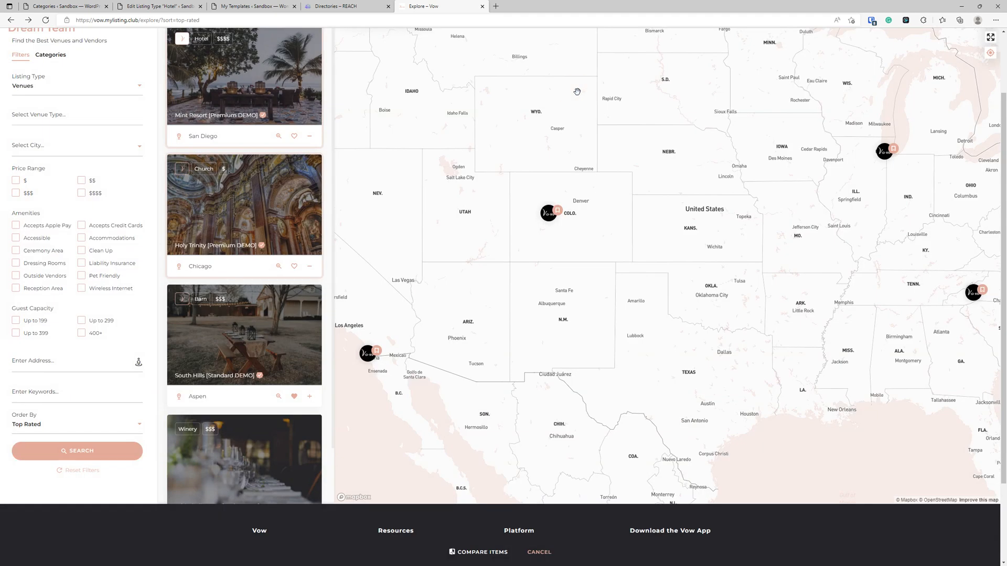
- Return to the Hotel listing type's preview card settings and review its head buttons and Terms footer section
scroll(506, 394, "down", 1)
scroll(506, 394, "up", 1)
left_click(347, 5)
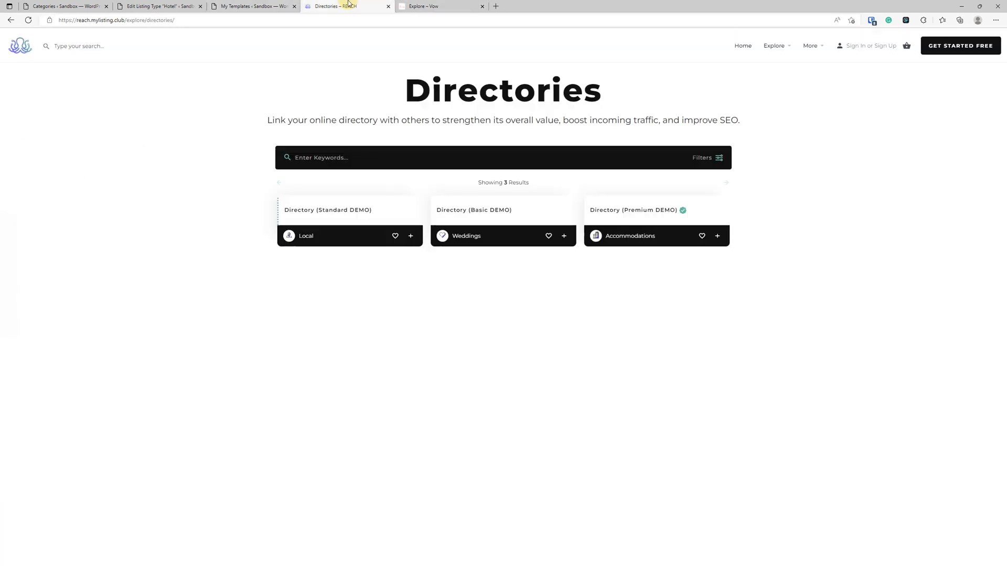
left_click(242, 4)
left_click(167, 5)
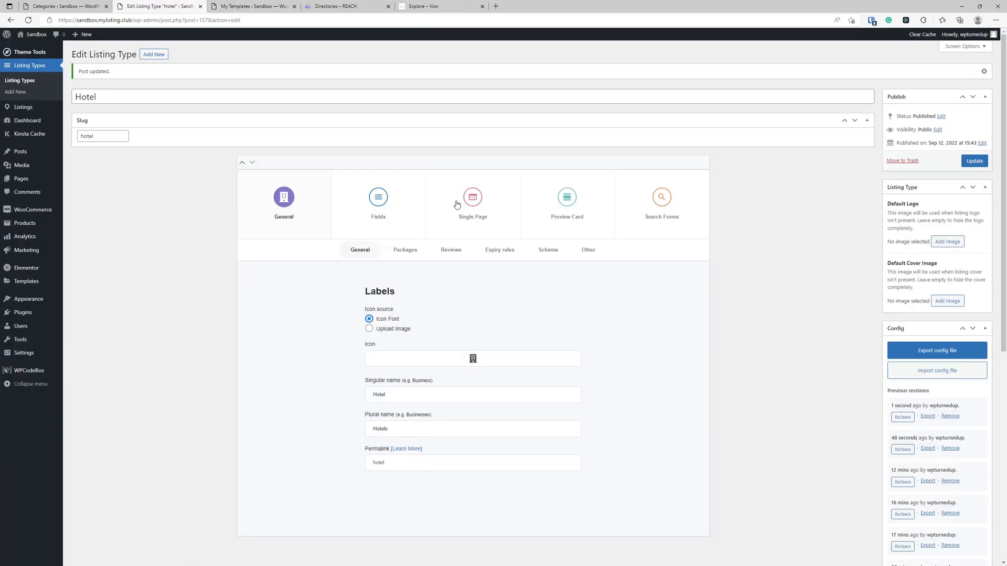
left_click(472, 198)
left_click(565, 202)
scroll(404, 330, "down", 3)
scroll(404, 330, "down", 4)
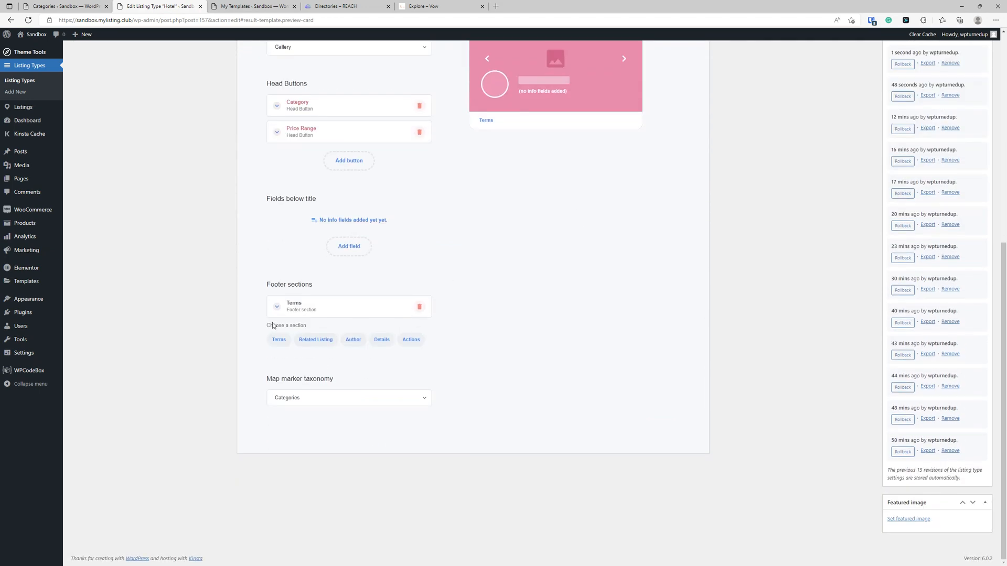
scroll(631, 224, "up", 2)
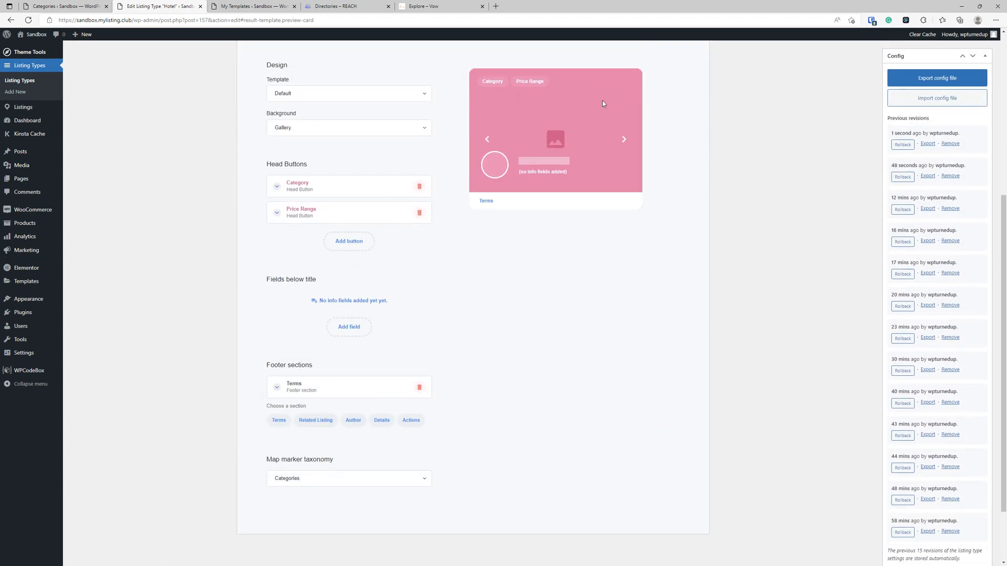
- Open the Hotel type's quick view modal settings, try the Alternate template and set the template back to Default
scroll(363, 303, "up", 4)
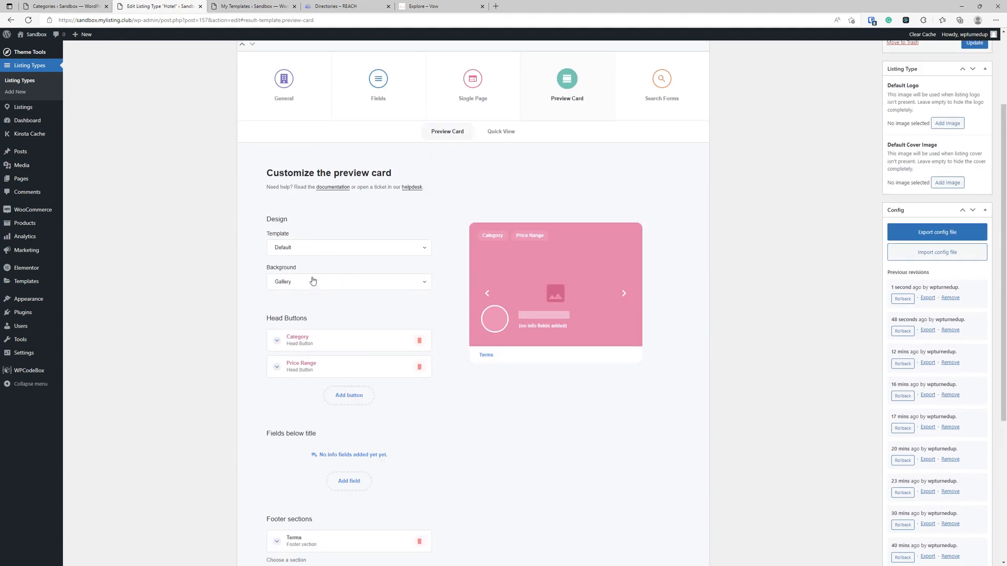
left_click(501, 140)
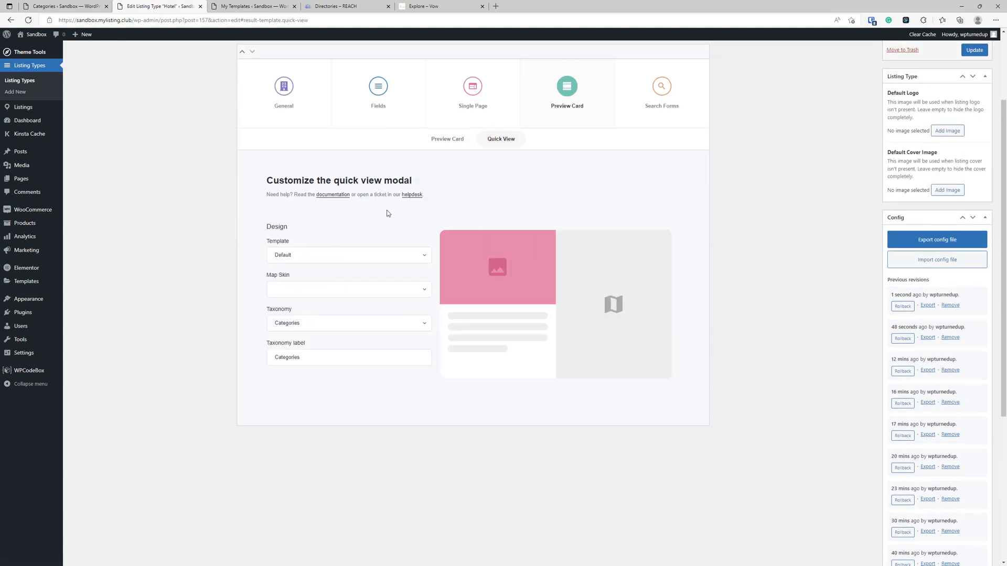
left_click(377, 254)
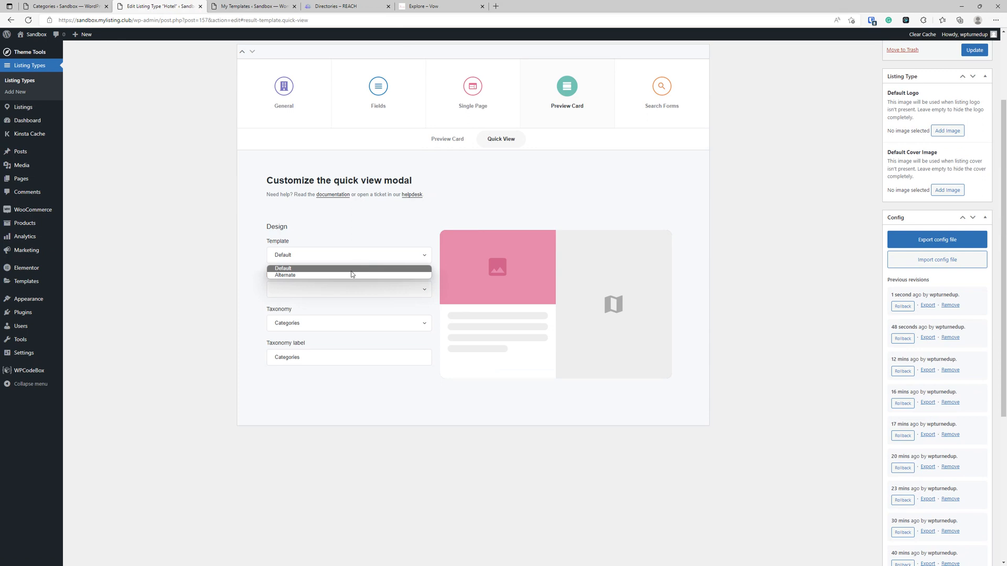
left_click(346, 275)
left_click(355, 256)
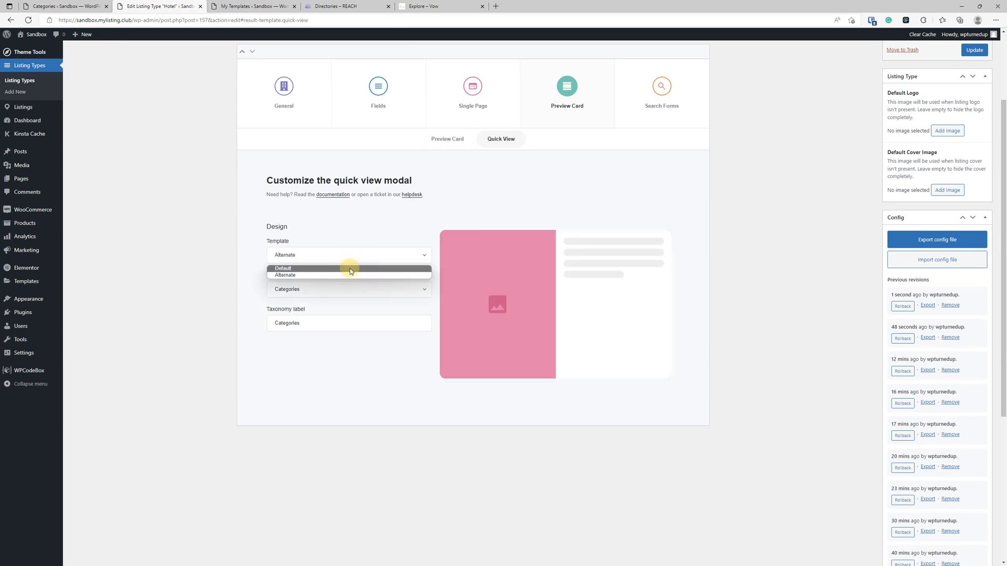
left_click(350, 269)
- Set the quick view map skin to Light and check the taxonomy options, keeping Categories
left_click(346, 293)
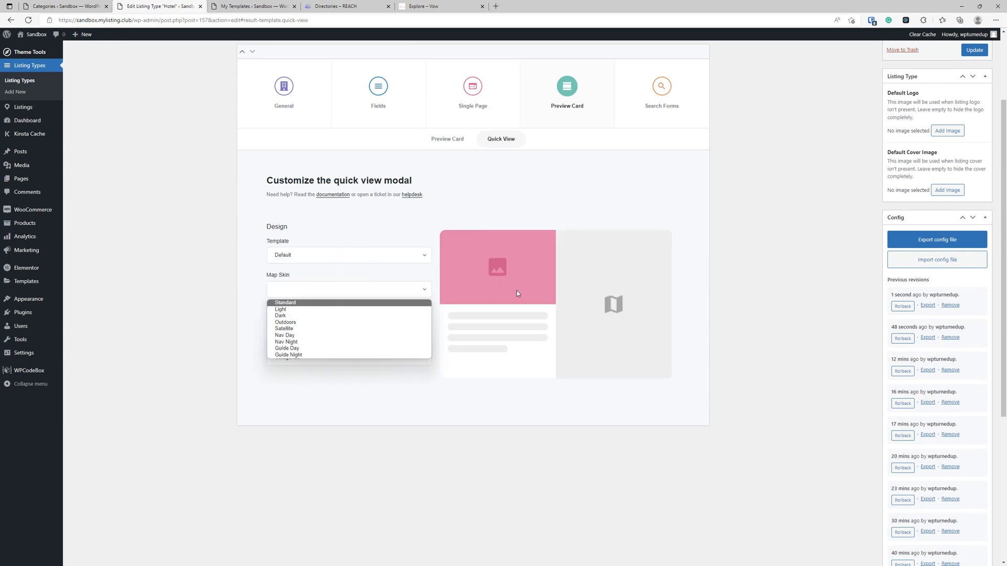
left_click(308, 309)
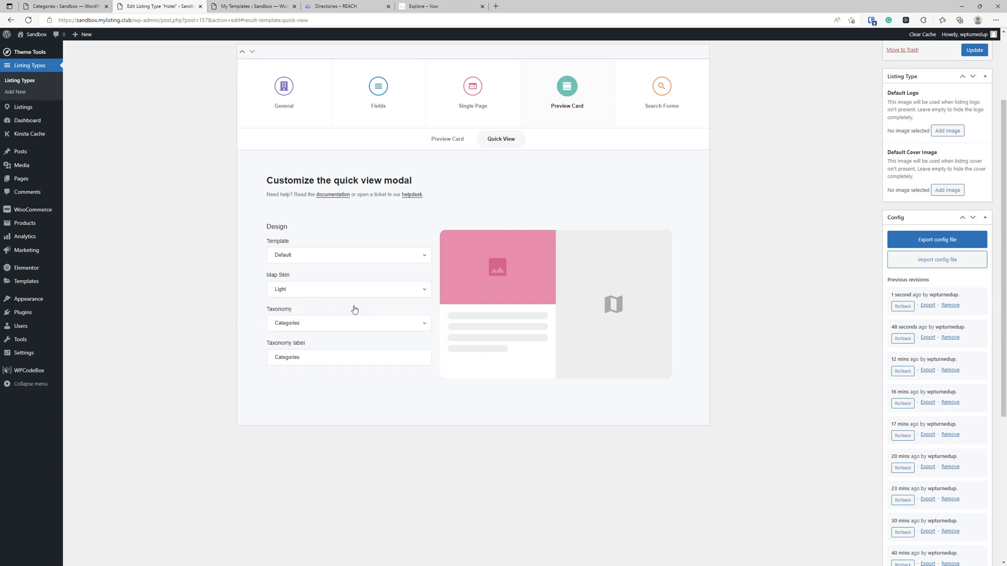
left_click(333, 317)
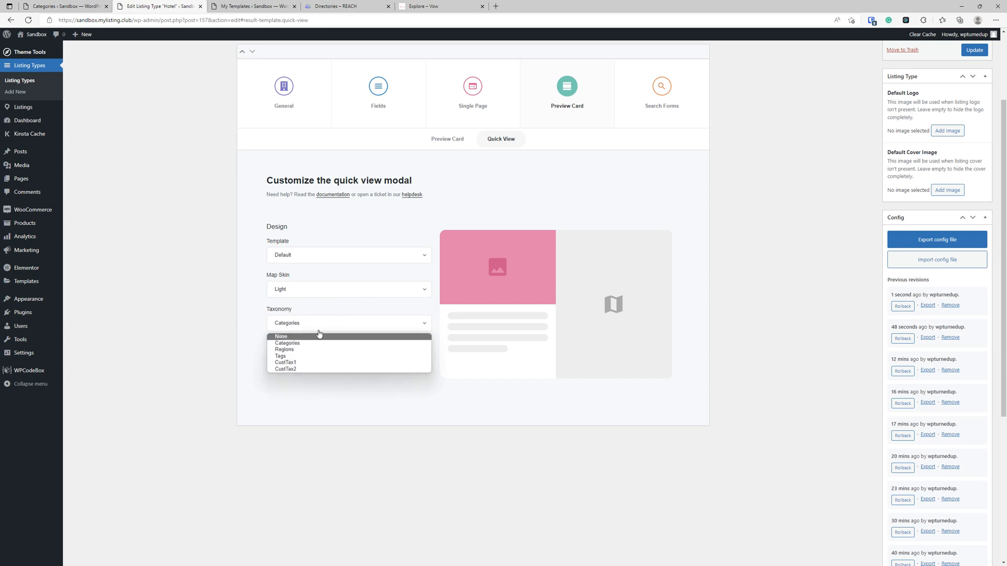
left_click(319, 326)
left_click(334, 355)
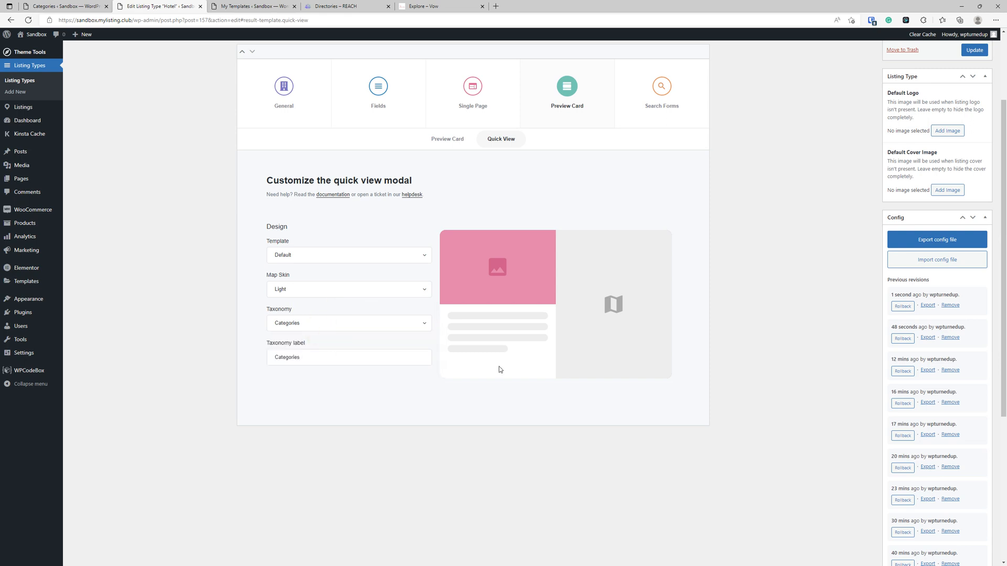
- Switch to Vow's Explore page and examine the quick view of the Mint Resort listing
left_click(443, 6)
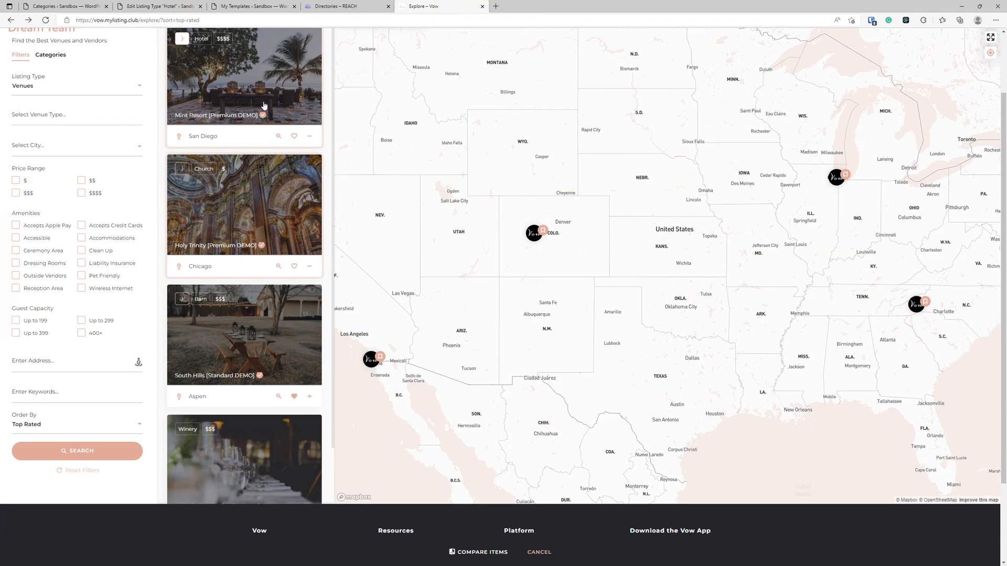
left_click(278, 137)
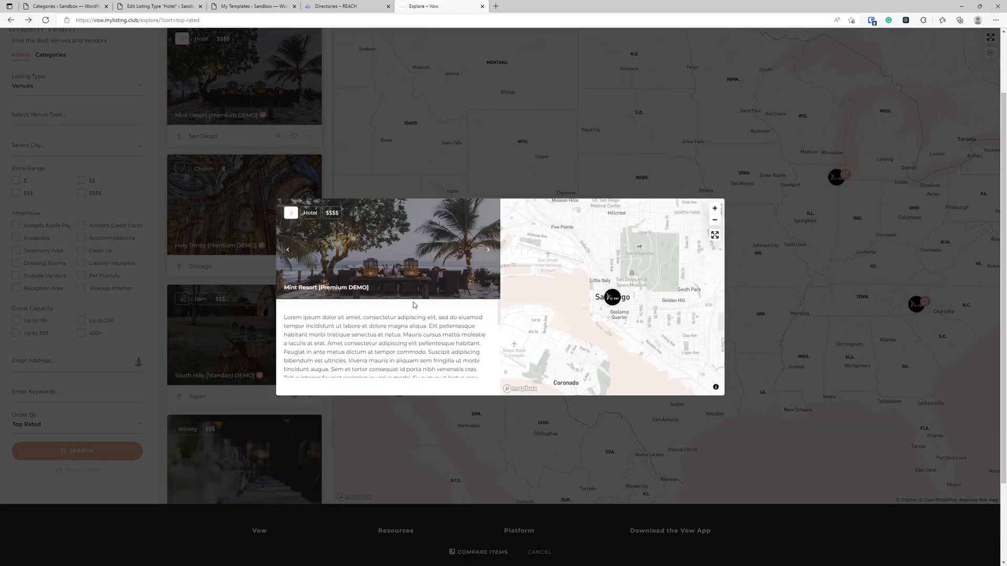
scroll(388, 336, "down", 2)
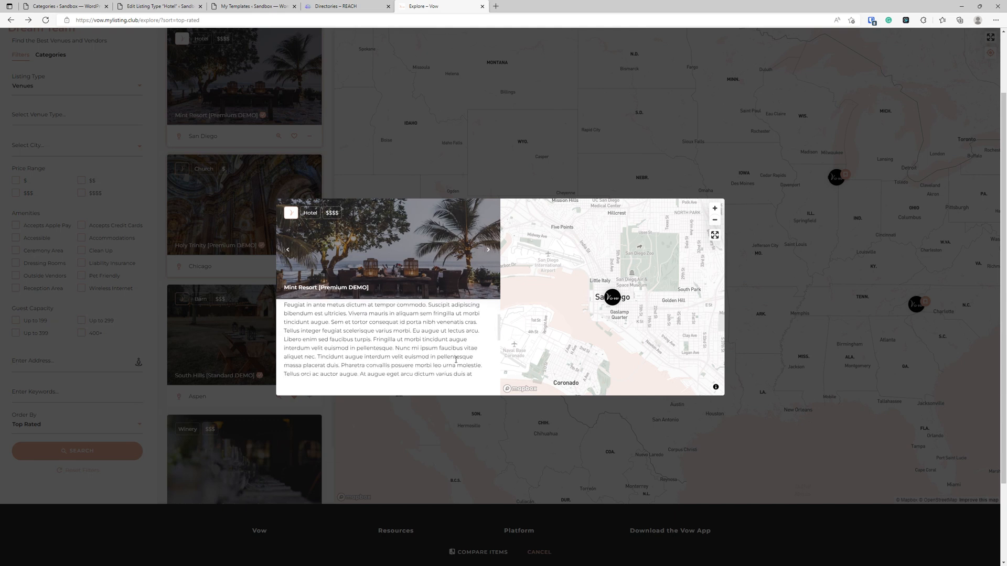
scroll(466, 366, "up", 3)
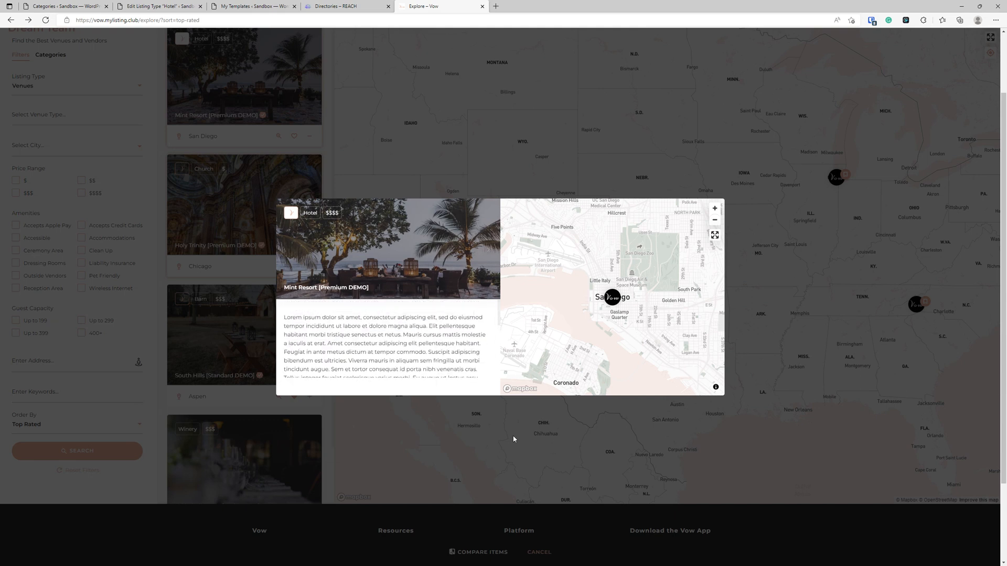
- Return to the Hotel listing type and open its search form settings
left_click(166, 5)
scroll(357, 387, "up", 4)
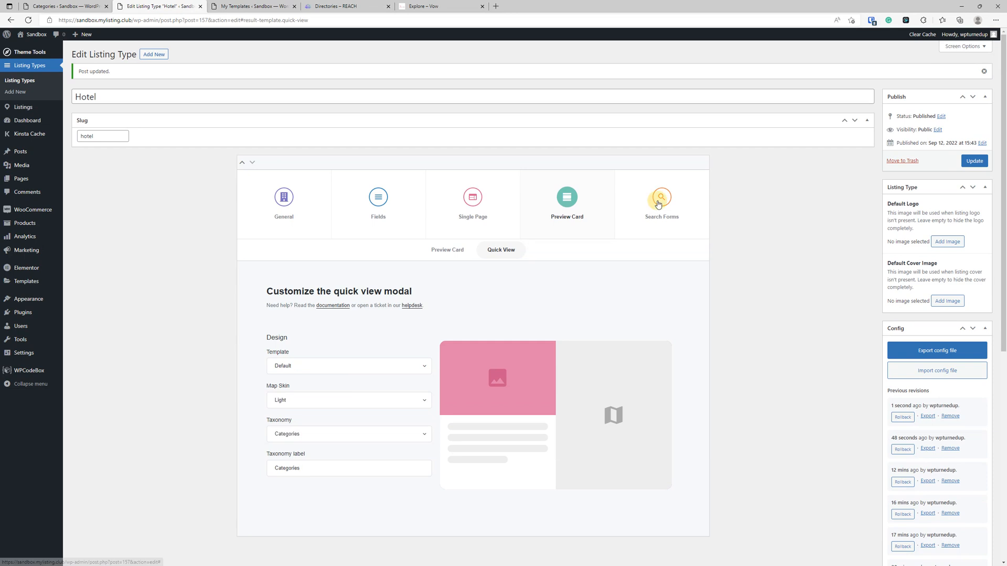
left_click(658, 205)
- Show the sandbox site's list of pages and open the Explore page for Elementor editing in a new browser tab
left_click(461, 6)
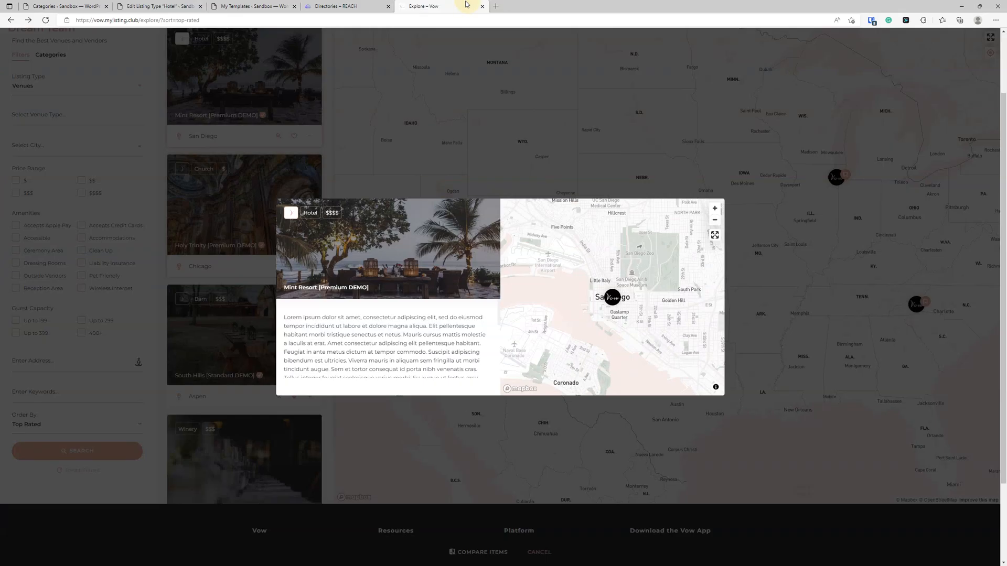
left_click(350, 4)
left_click(252, 6)
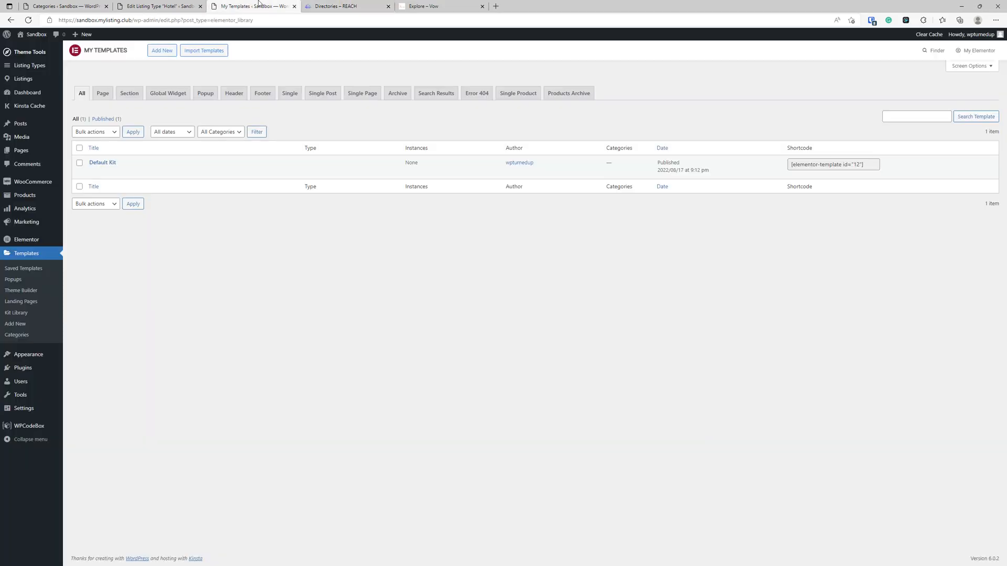
left_click(21, 151)
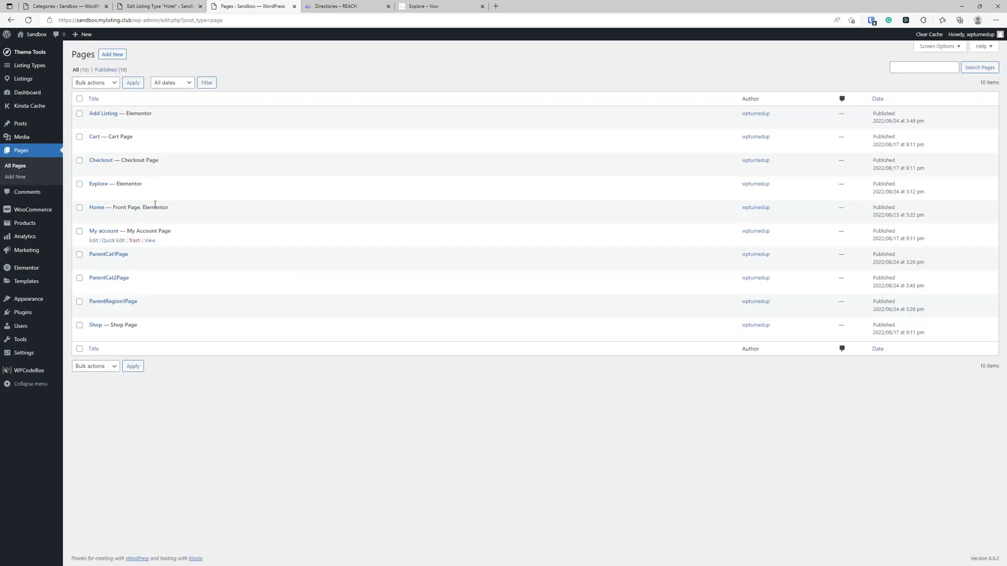
right_click(178, 194)
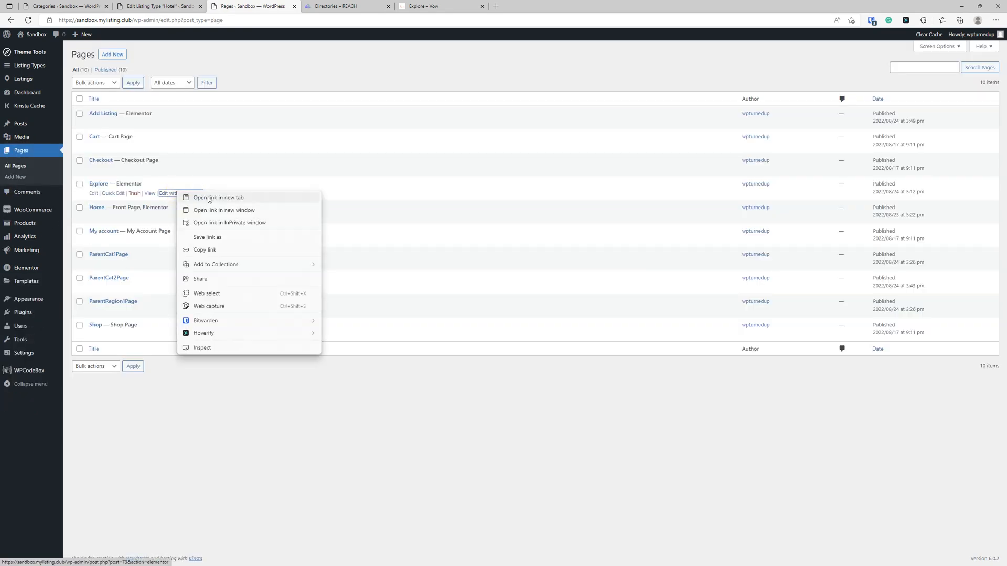
left_click(205, 197)
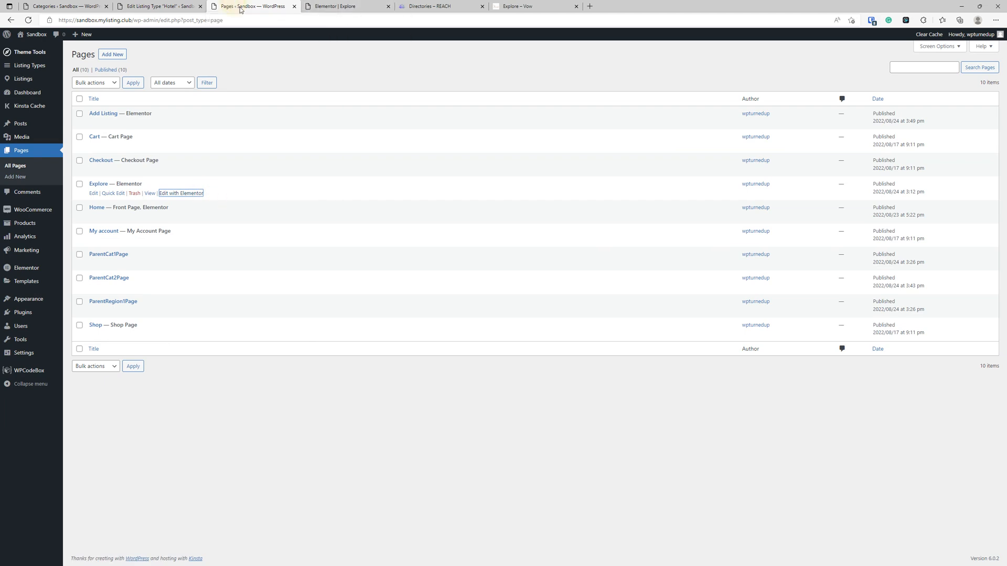
- View the sandbox Explore page in a new browser tab and examine its Order by options
right_click(149, 194)
left_click(207, 205)
left_click(443, 6)
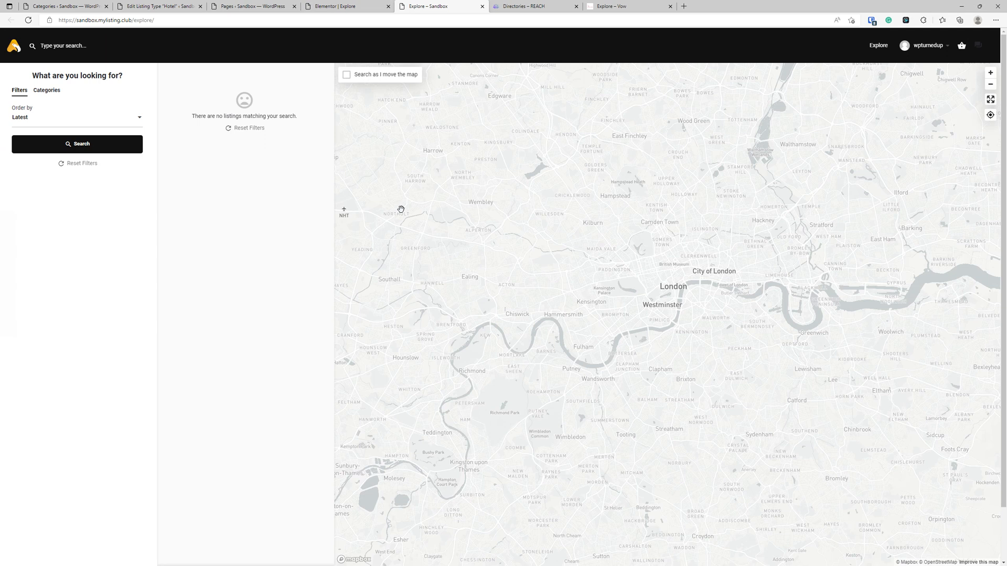
left_click(78, 124)
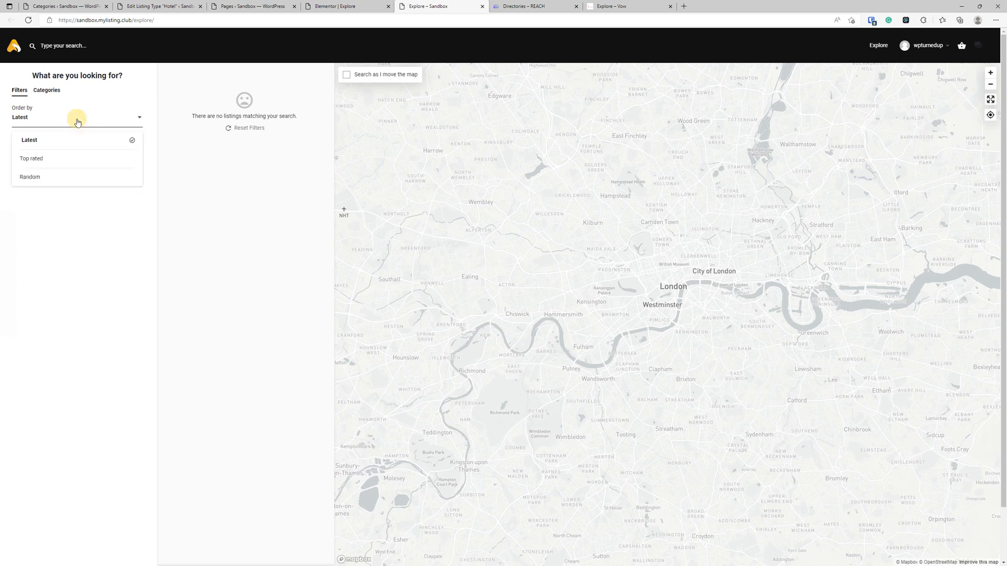
- Return to the Hotel type's advanced search form and examine the settings of its Order by filter
left_click(286, 5)
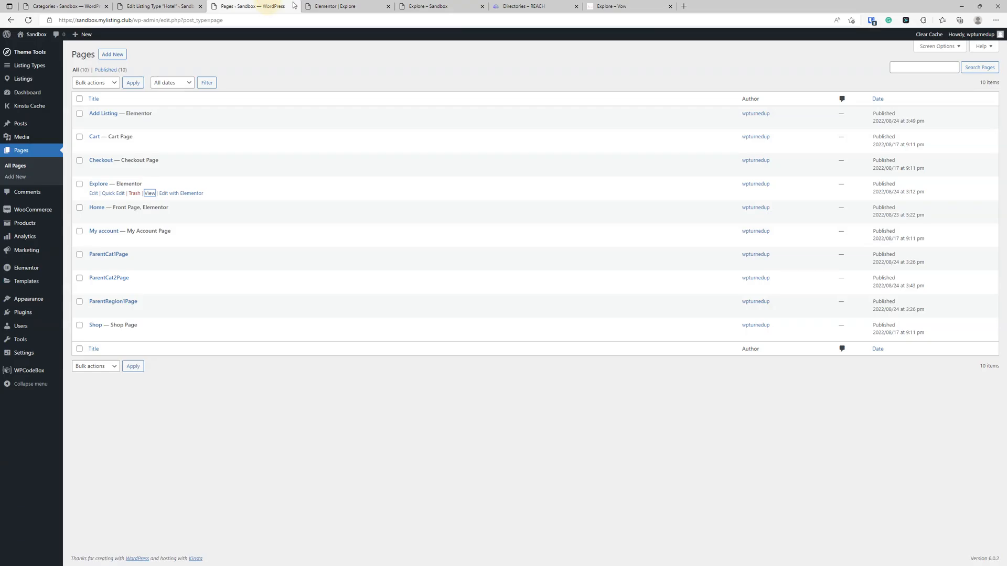
left_click(171, 5)
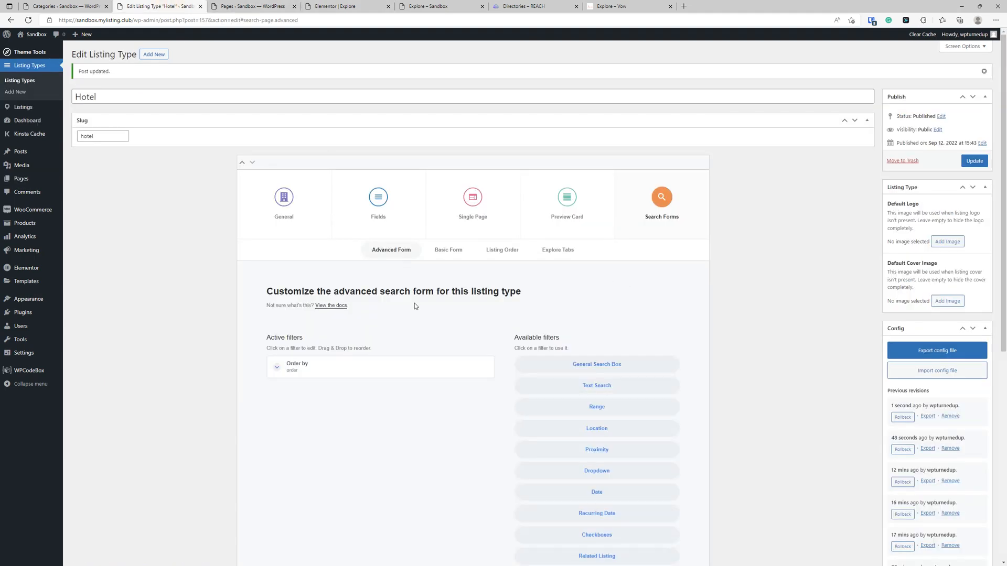
scroll(415, 305, "down", 2)
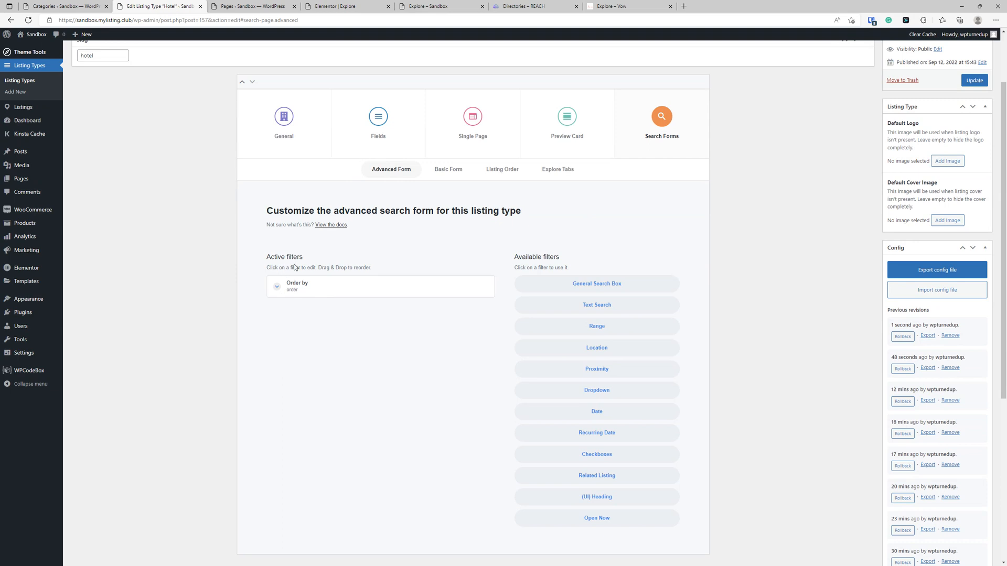
left_click(298, 290)
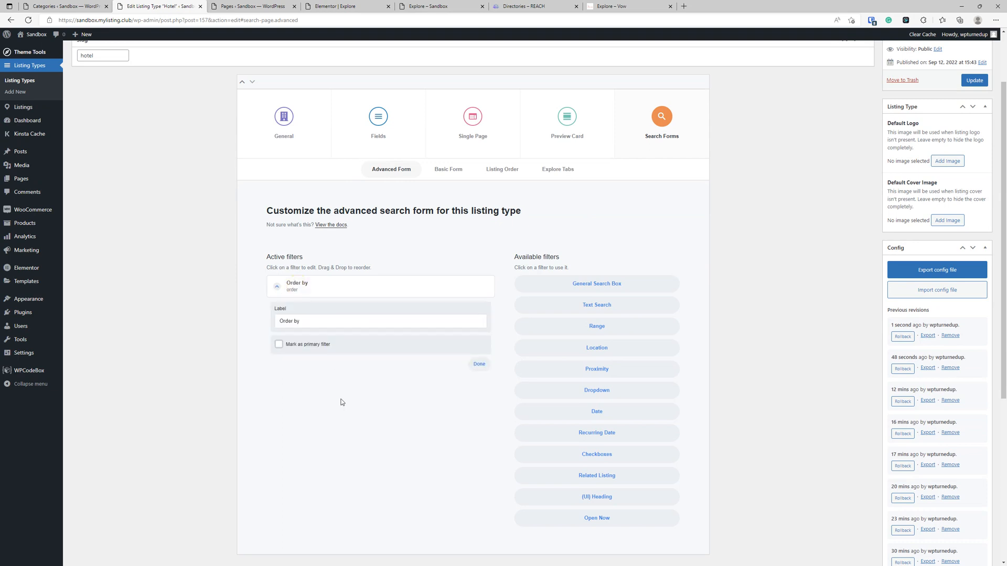
left_click_drag(307, 321, 262, 317)
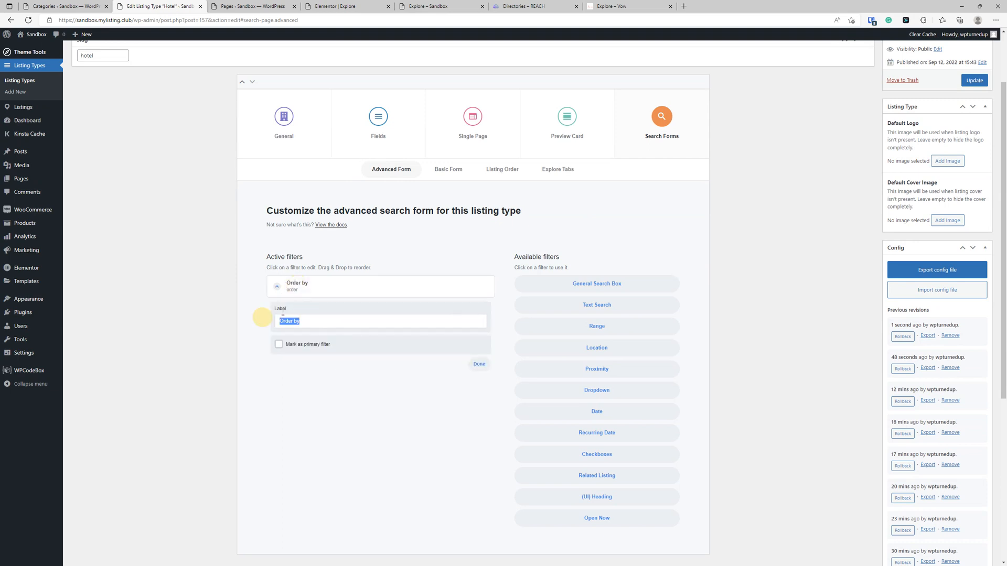
left_click(332, 292)
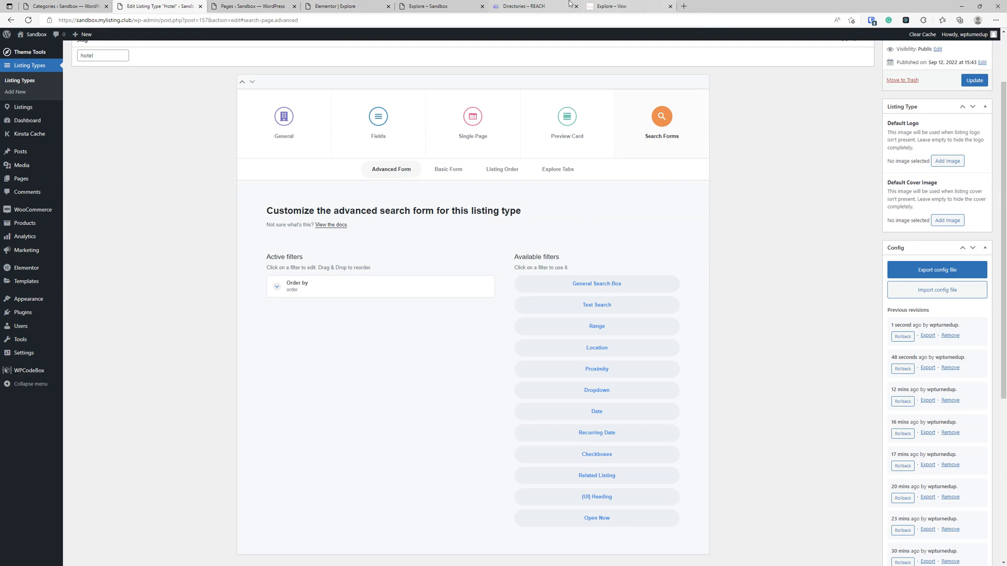
- Check the ordering choices on the sandbox Explore page again
left_click(422, 6)
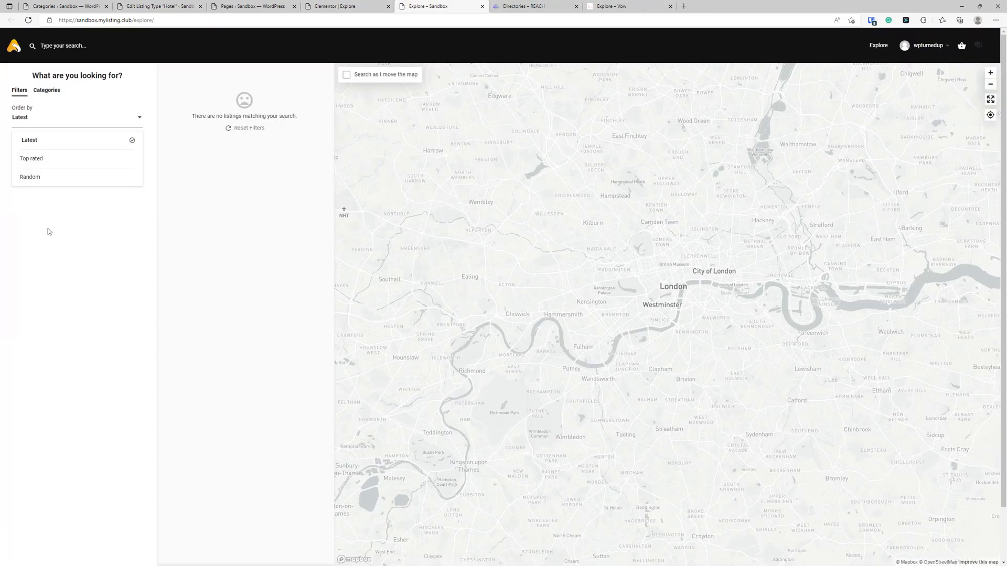
left_click(71, 231)
left_click(67, 120)
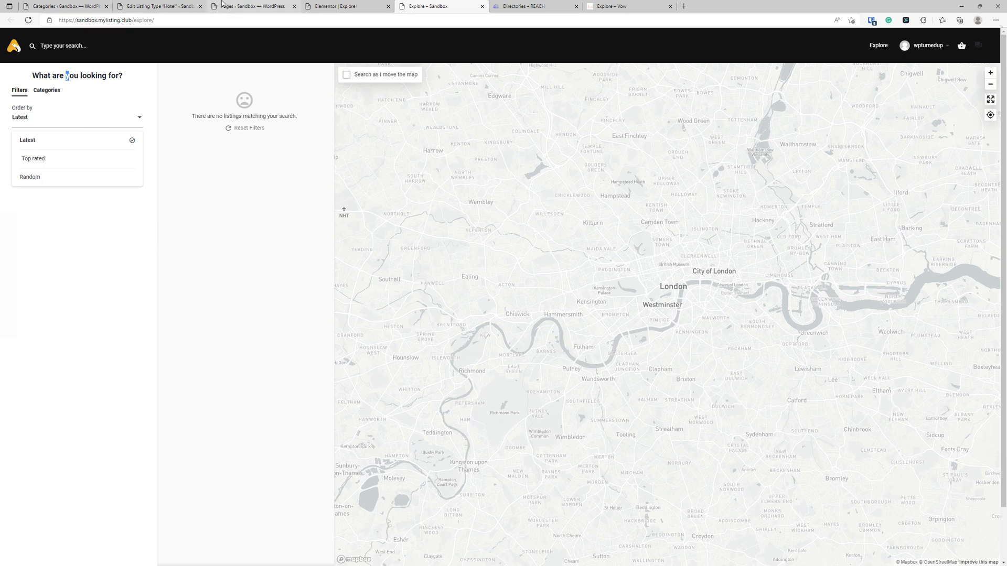
- Open the Hotel type's listing order settings and examine how the Latest option is configured
left_click(160, 6)
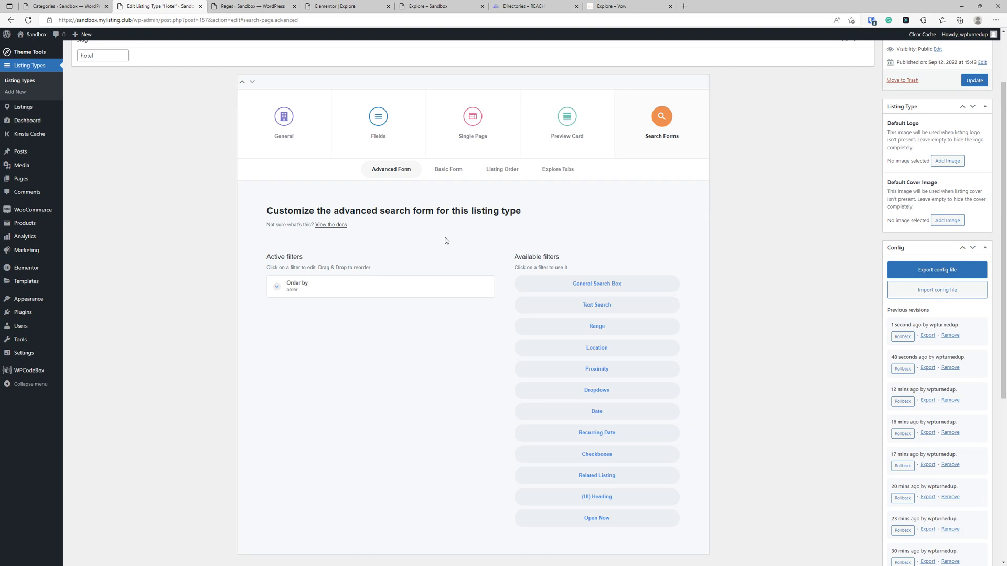
left_click(498, 170)
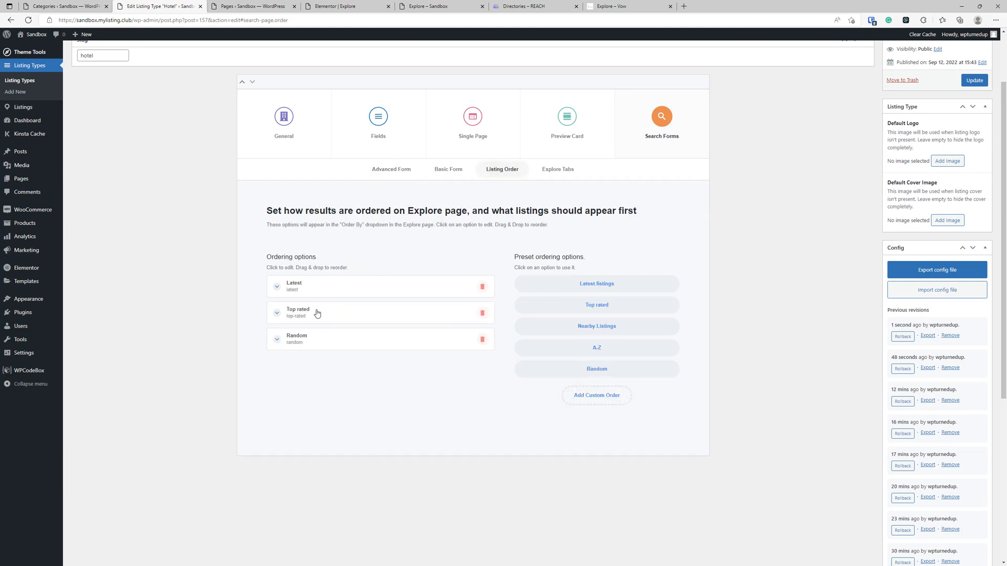
left_click(326, 287)
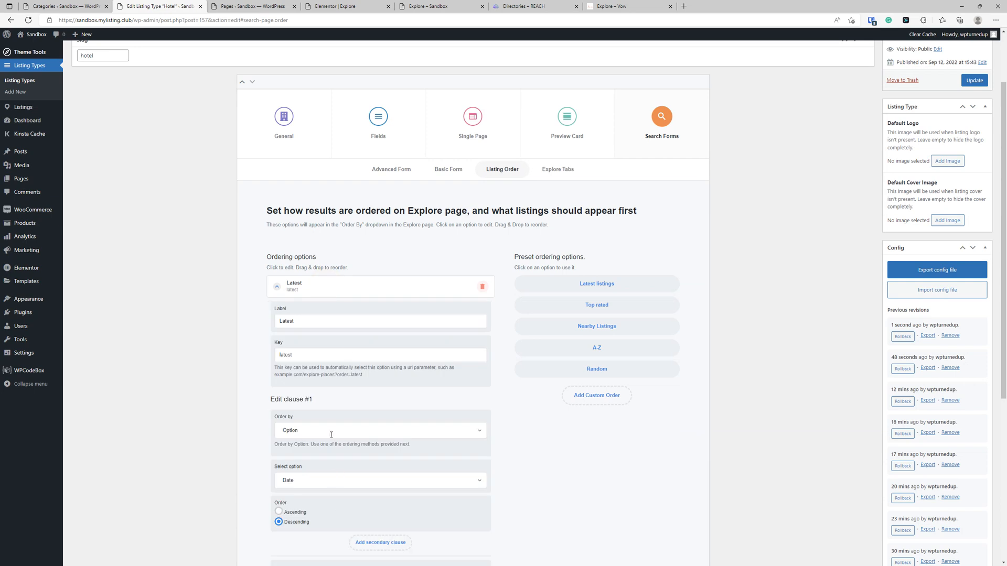
left_click(357, 292)
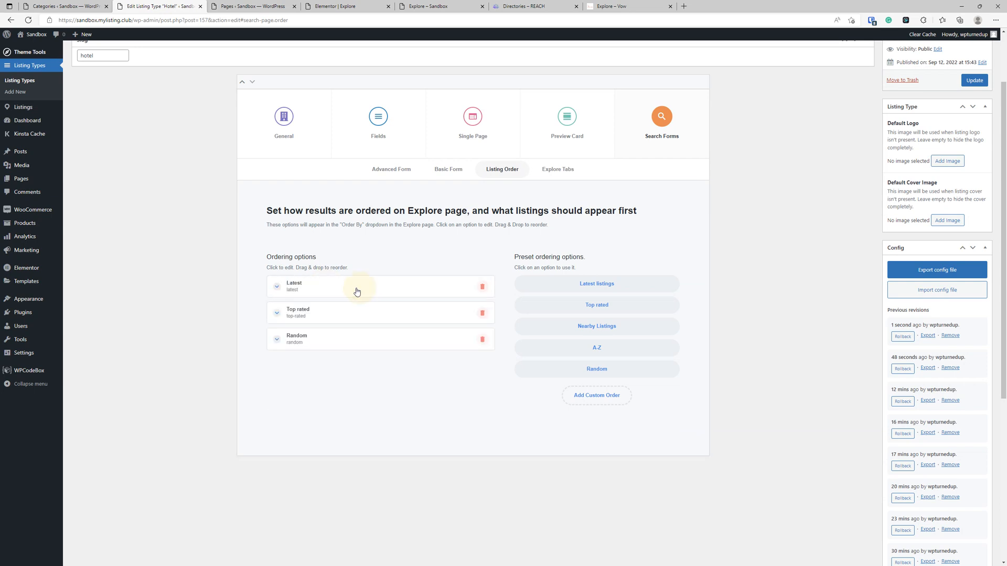
- Try adding a custom ordering option, look at its settings and delete it
left_click(603, 401)
left_click(339, 367)
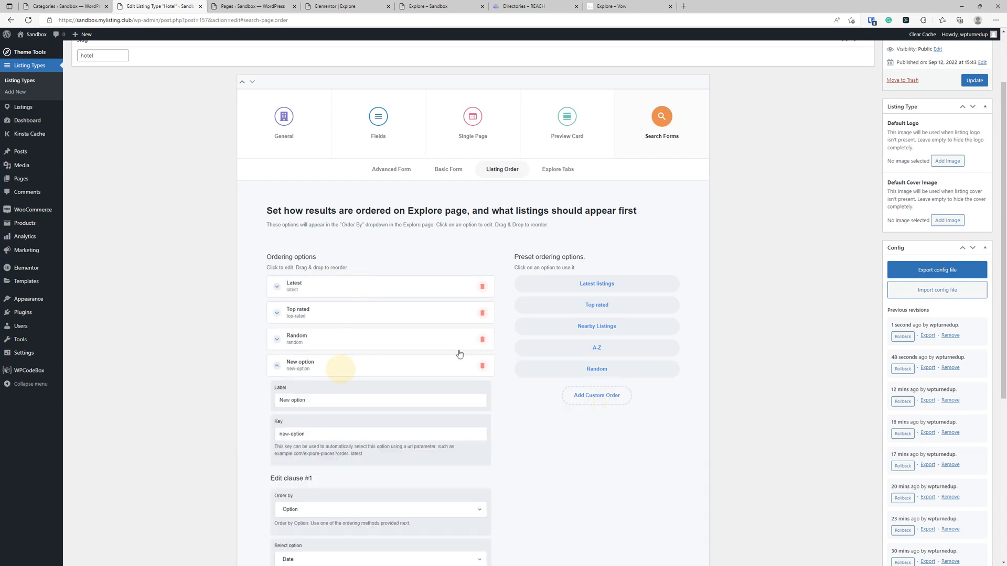
left_click(342, 368)
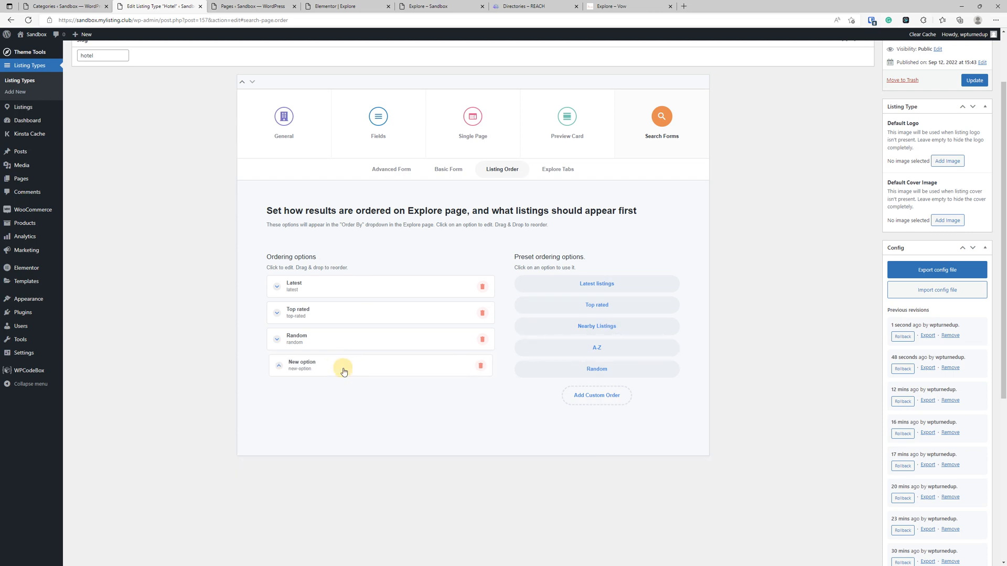
left_click(480, 365)
- Try adding the Nearby Listings preset, move it up to second place in the ordering options and delete it
left_click(580, 327)
left_click_drag(343, 366, 349, 320)
left_click(482, 313)
- Review the Hotel type's advanced search form, then check the Filters and Categories tabs on the sandbox Explore page
left_click(387, 169)
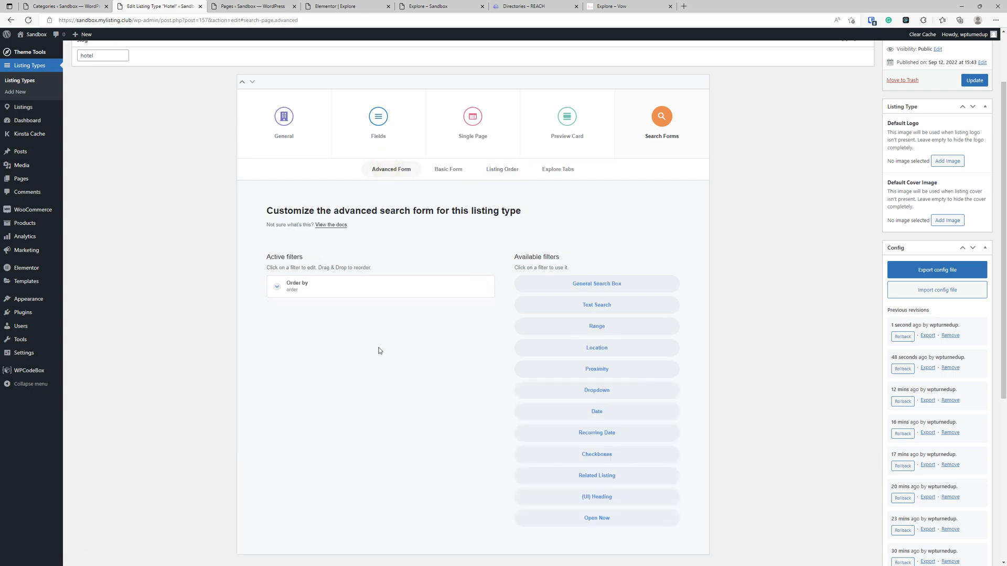
left_click(428, 6)
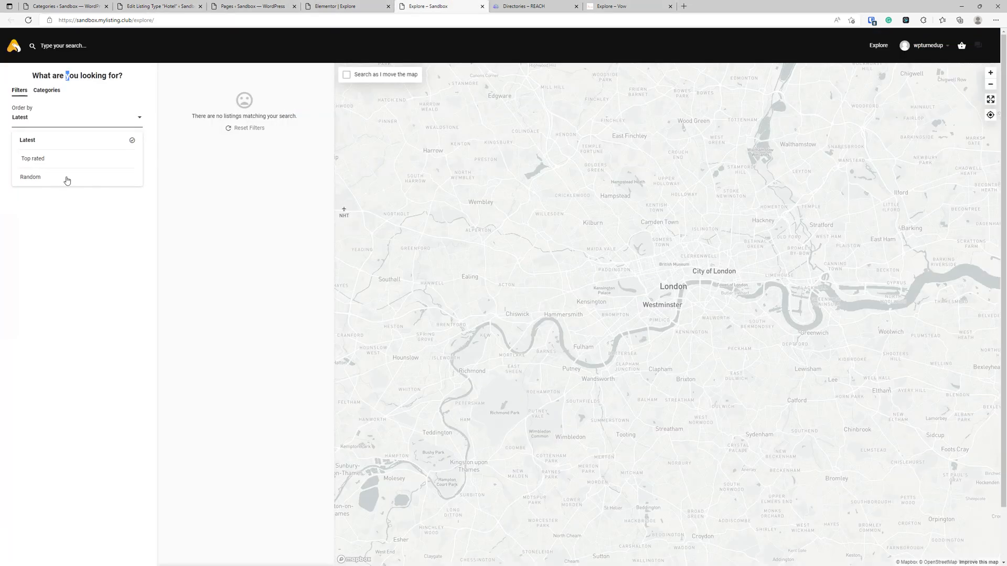
left_click(28, 253)
left_click(52, 95)
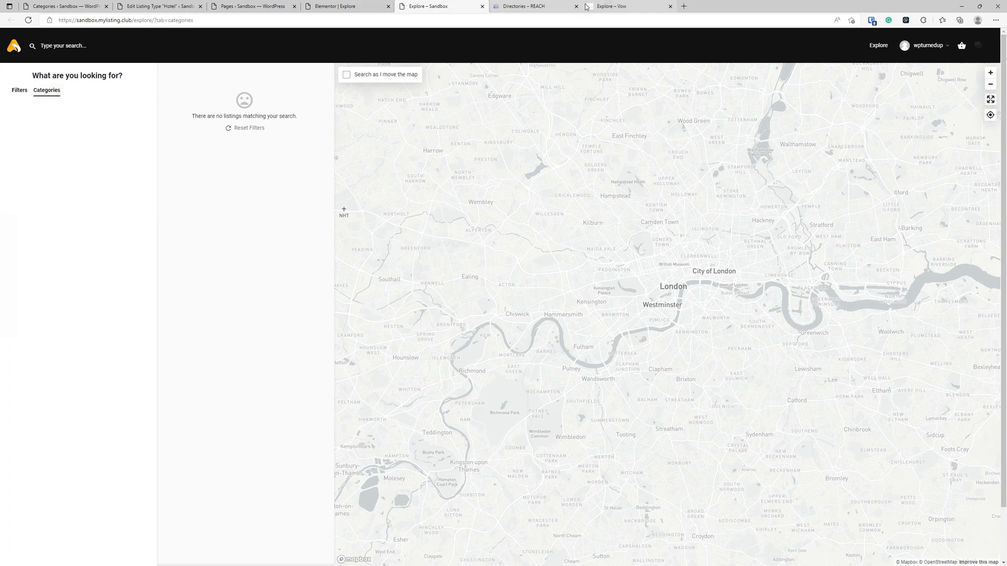
left_click(251, 6)
left_click(157, 6)
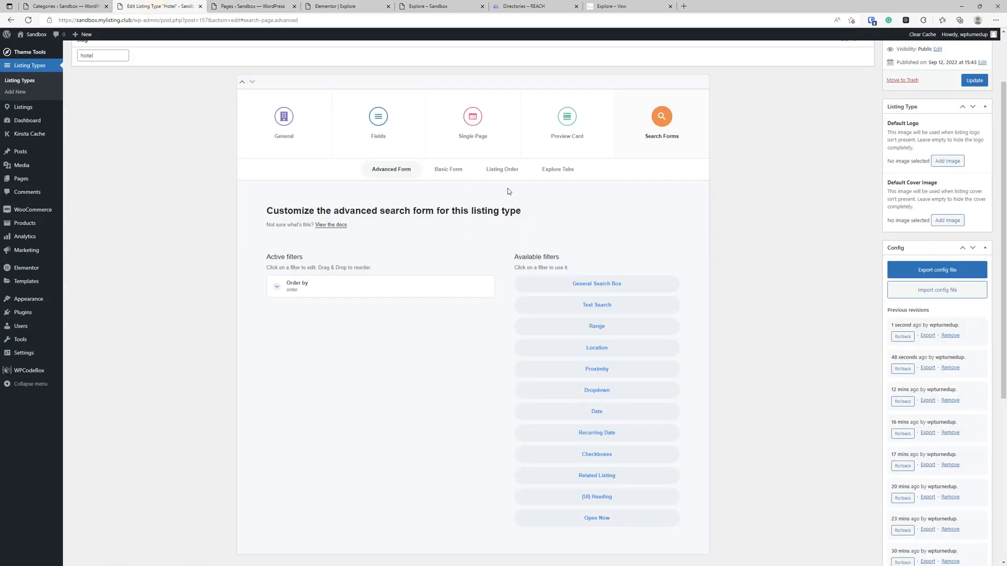
- Try removing both the Filters and Categories tabs from the Hotel type's Explore Tabs and save the listing type
left_click(551, 169)
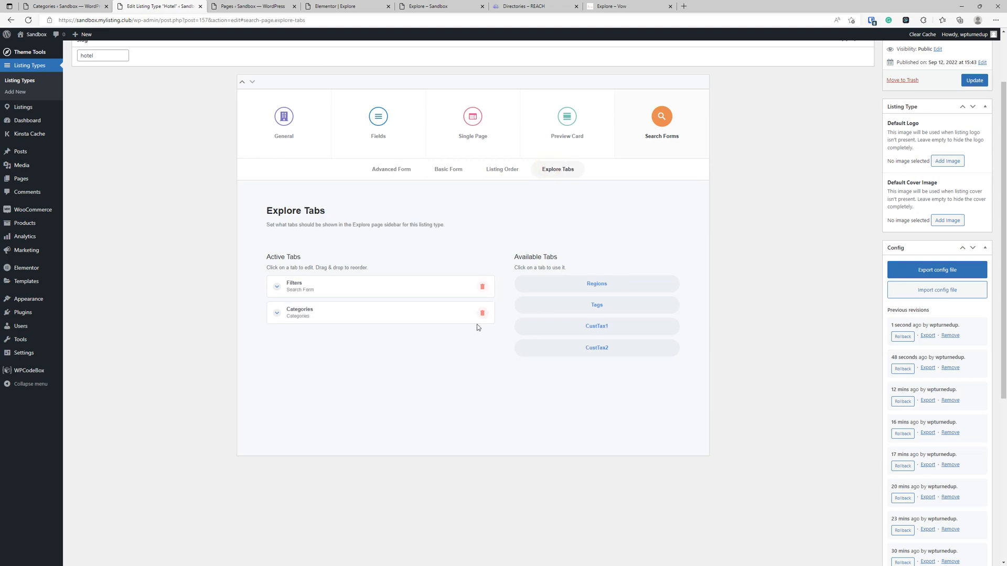
left_click(477, 286)
left_click(480, 286)
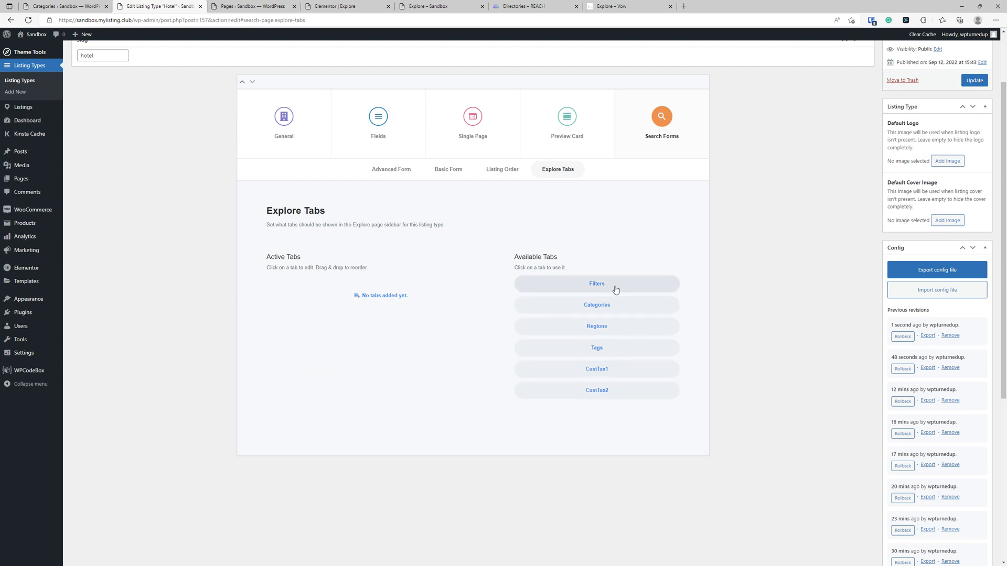
left_click_drag(616, 290, 635, 264)
left_click(974, 80)
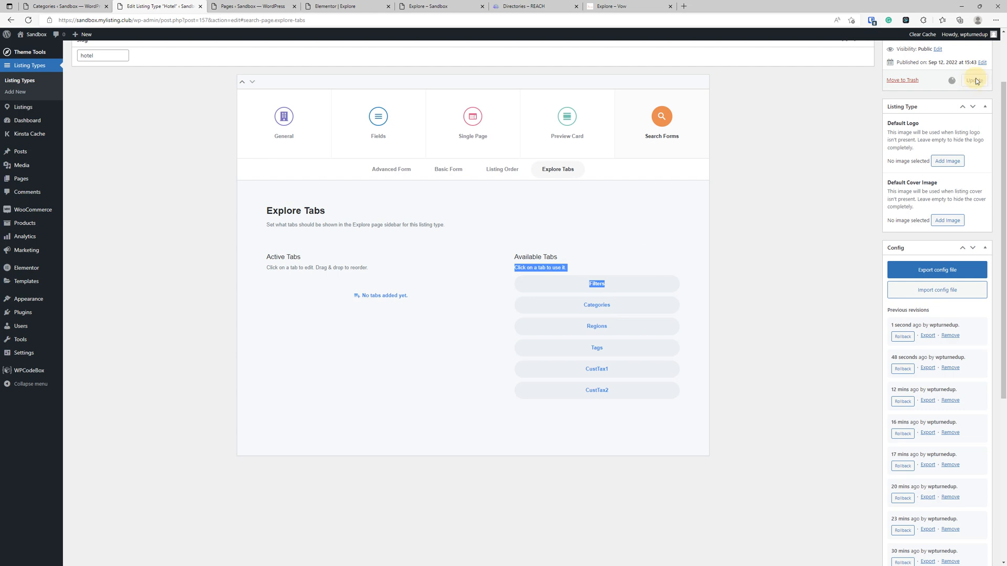
- Reload the sandbox Explore page to check which tabs its sidebar shows
left_click(609, 6)
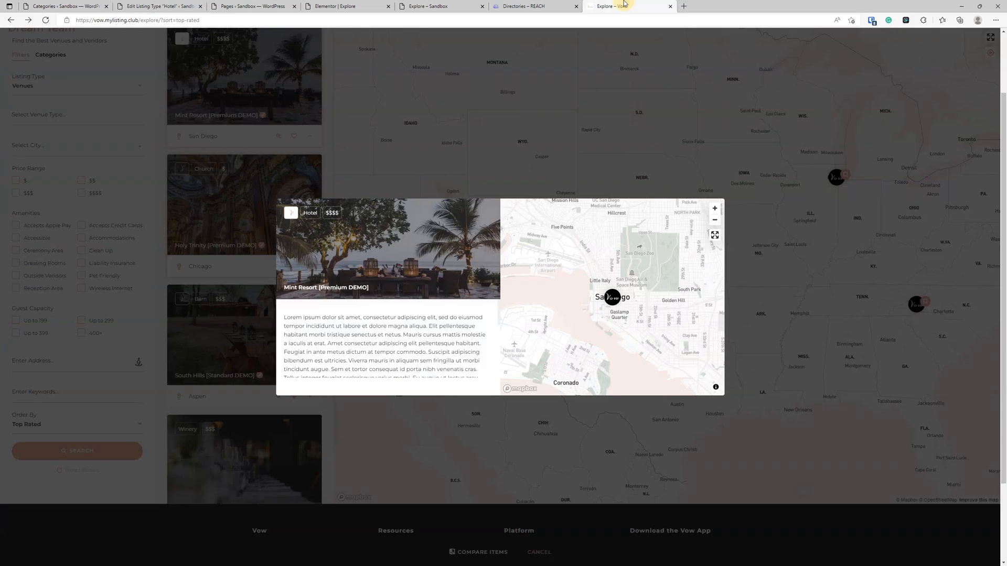
left_click(428, 4)
left_click(29, 20)
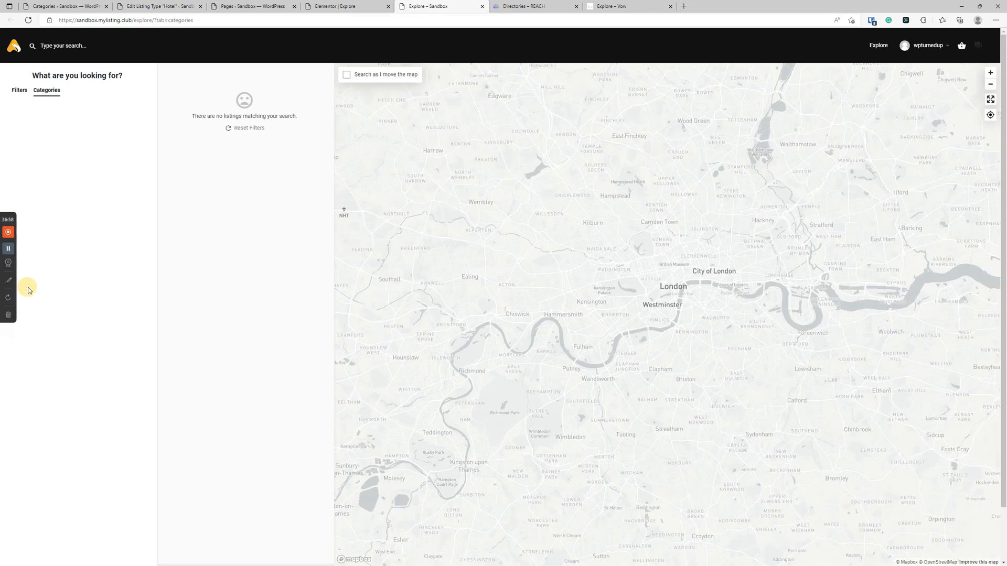
left_click(29, 20)
- Add Regions to the Hotel type's active Explore Tabs, save the listing type and reload the sandbox Explore page
left_click(367, 6)
left_click(273, 6)
left_click(191, 6)
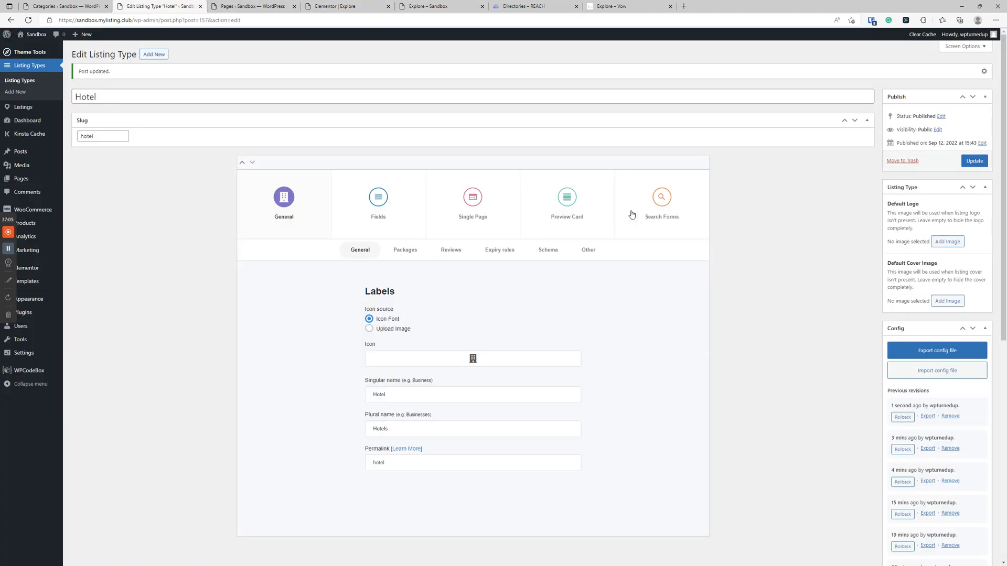
left_click(653, 213)
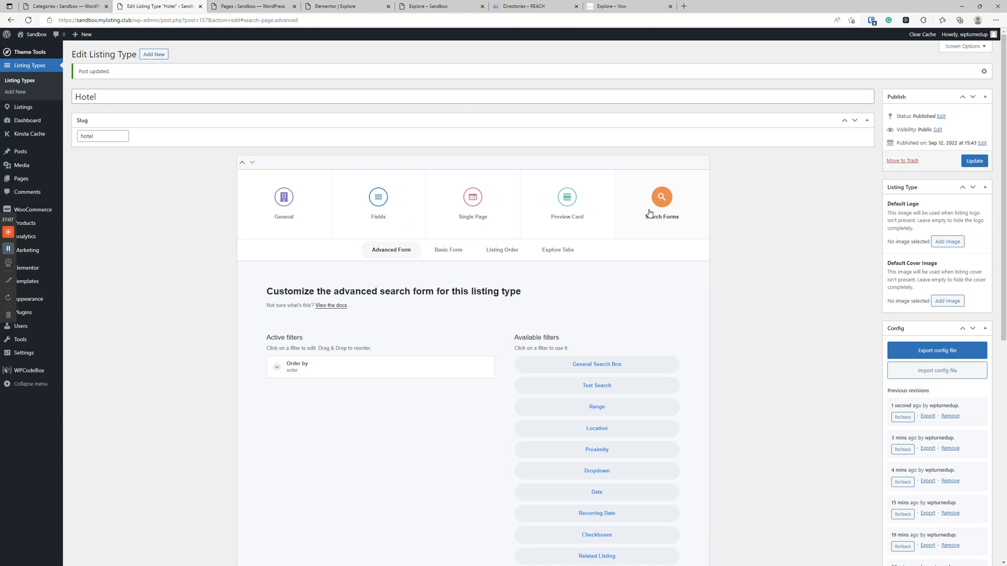
left_click(557, 250)
scroll(472, 262, "down", 3)
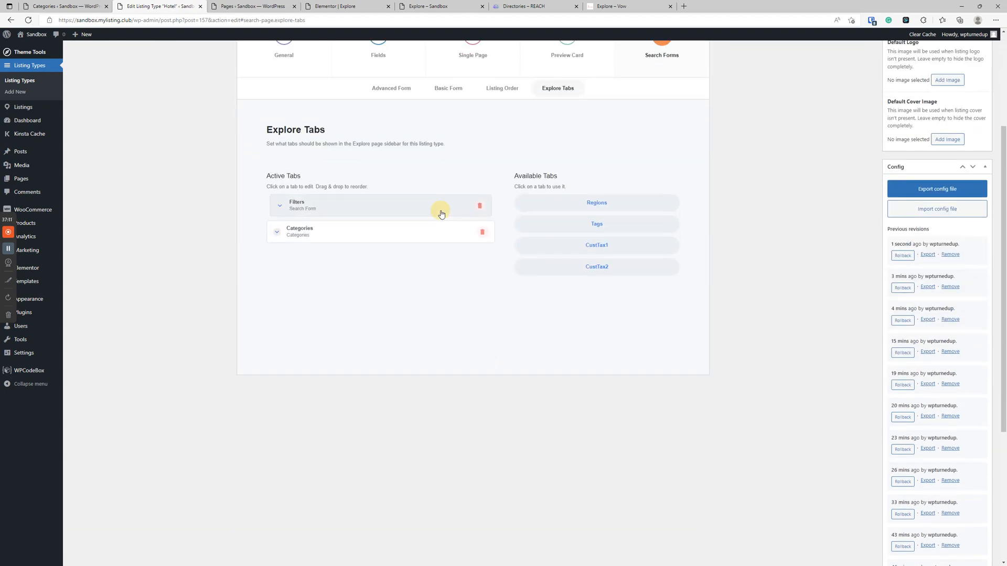
left_click(599, 209)
scroll(598, 267, "up", 3)
left_click(974, 161)
left_click(443, 6)
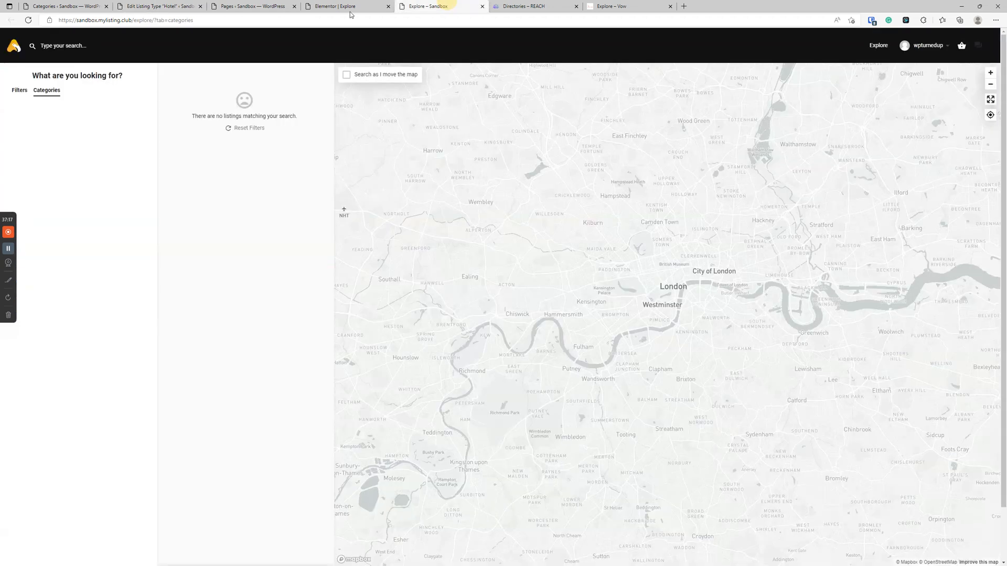
left_click(29, 21)
- Create a new listing of type Hotel with the title "Hotel" and save it as a draft
left_click(82, 5)
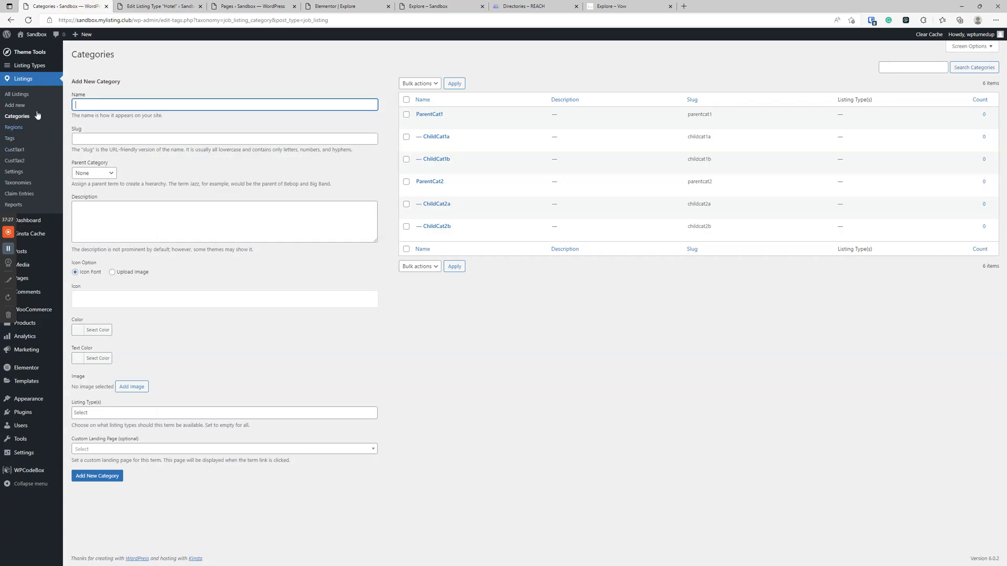
left_click(26, 95)
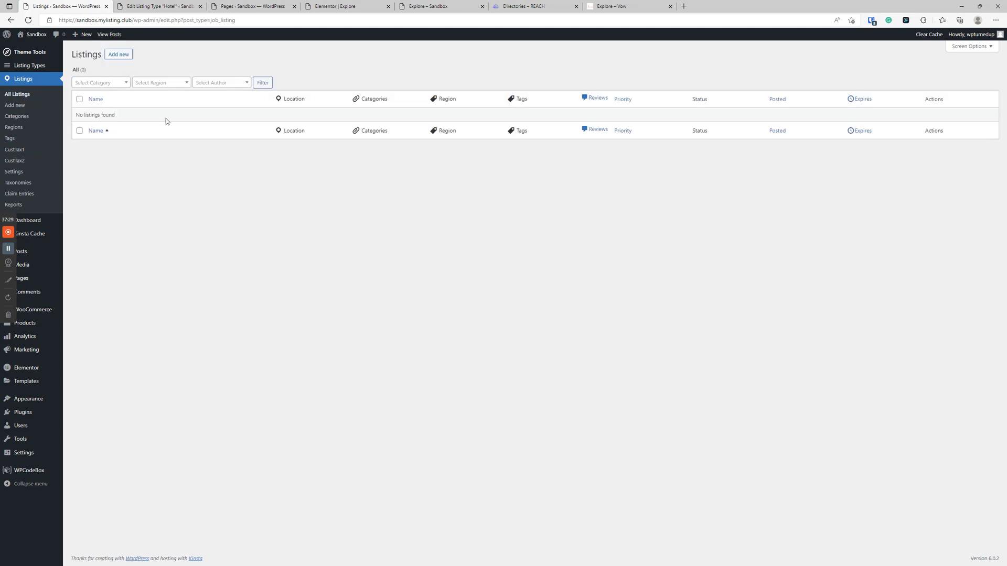
left_click(118, 55)
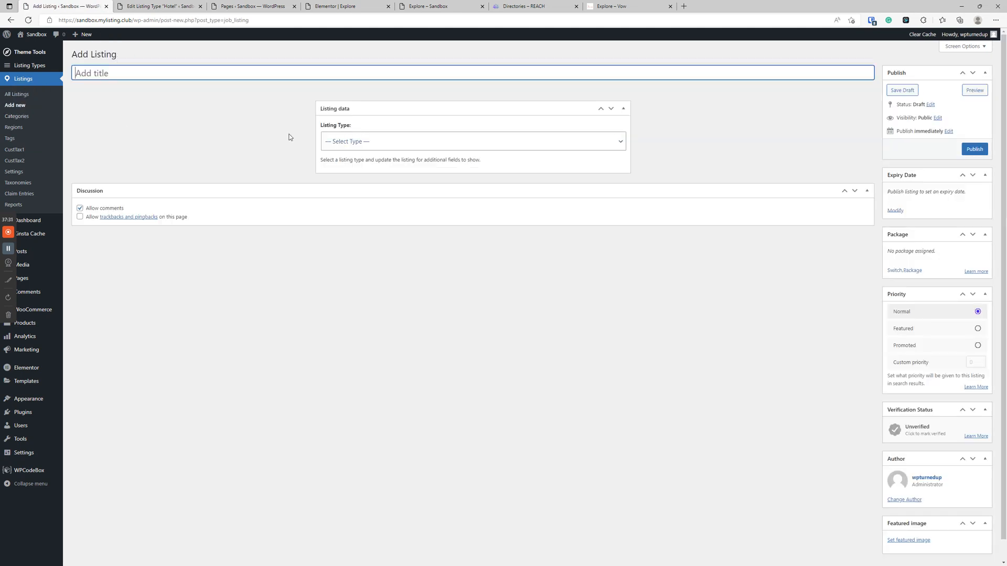
left_click(339, 141)
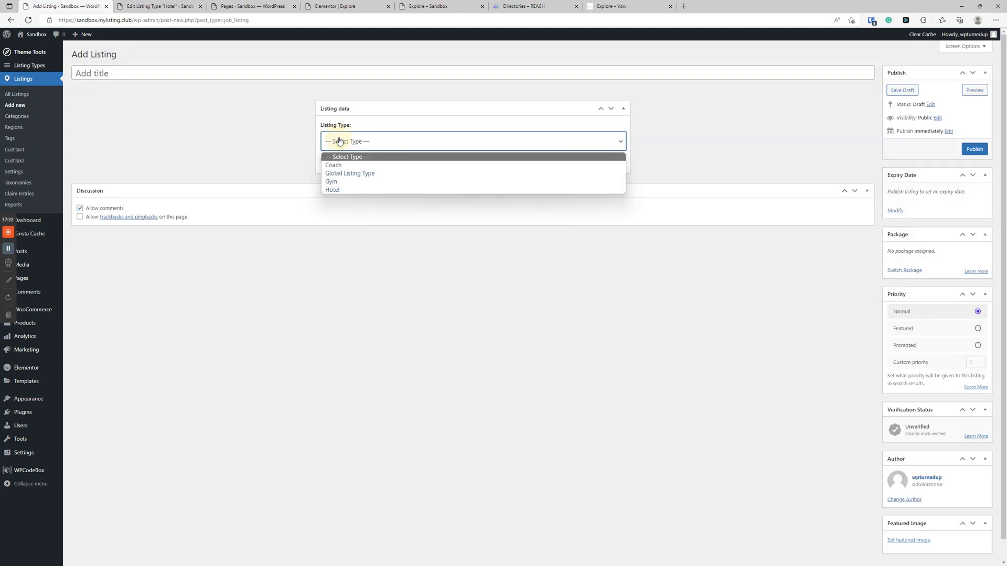
left_click(338, 190)
left_click(310, 74)
type("Hotel")
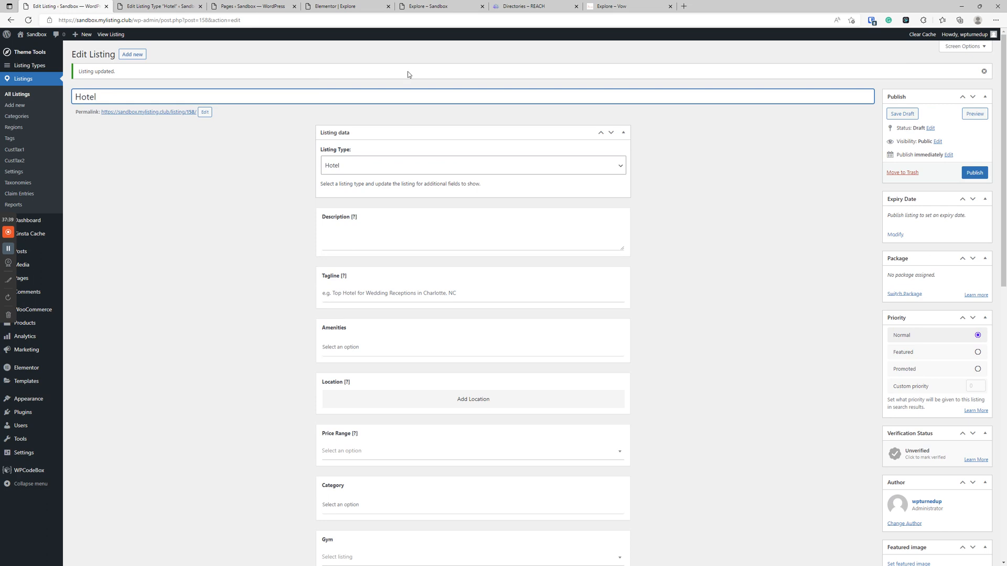
- Assign the category ParentCat1 to the Hotel listing and publish it
scroll(412, 252, "down", 3)
left_click(352, 346)
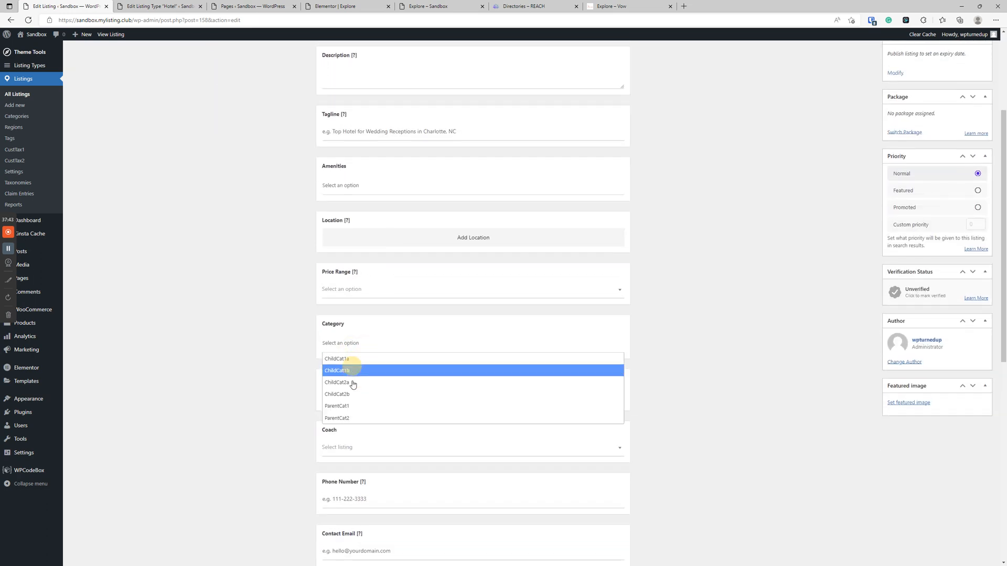
left_click(348, 405)
scroll(315, 367, "down", 3)
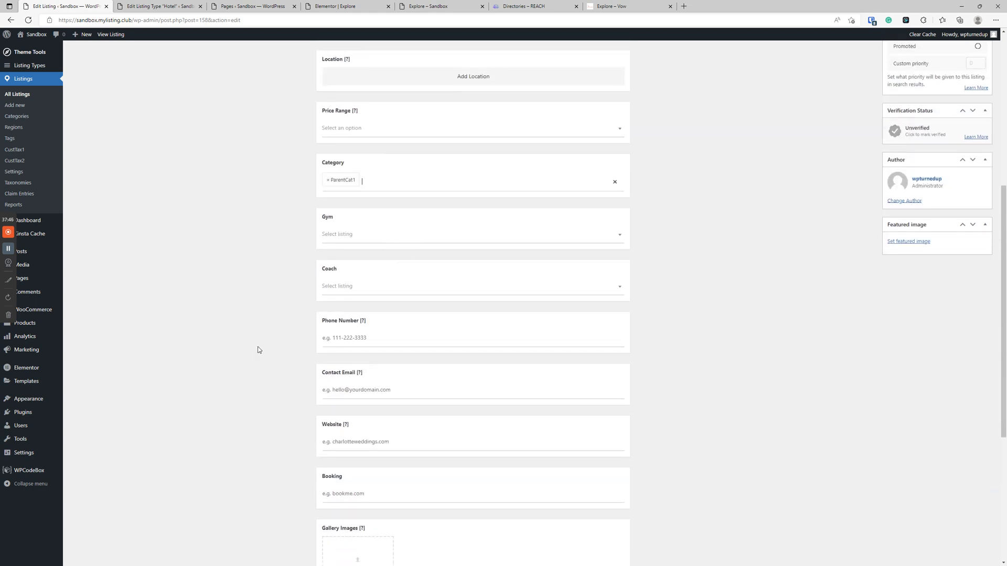
scroll(258, 347, "down", 3)
scroll(257, 346, "down", 2)
scroll(258, 347, "up", 11)
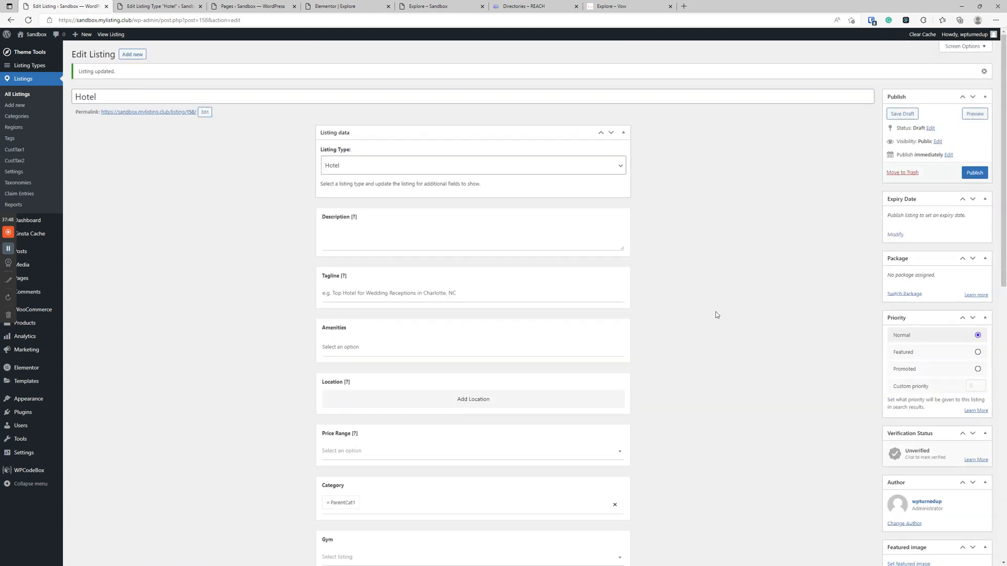
left_click(974, 173)
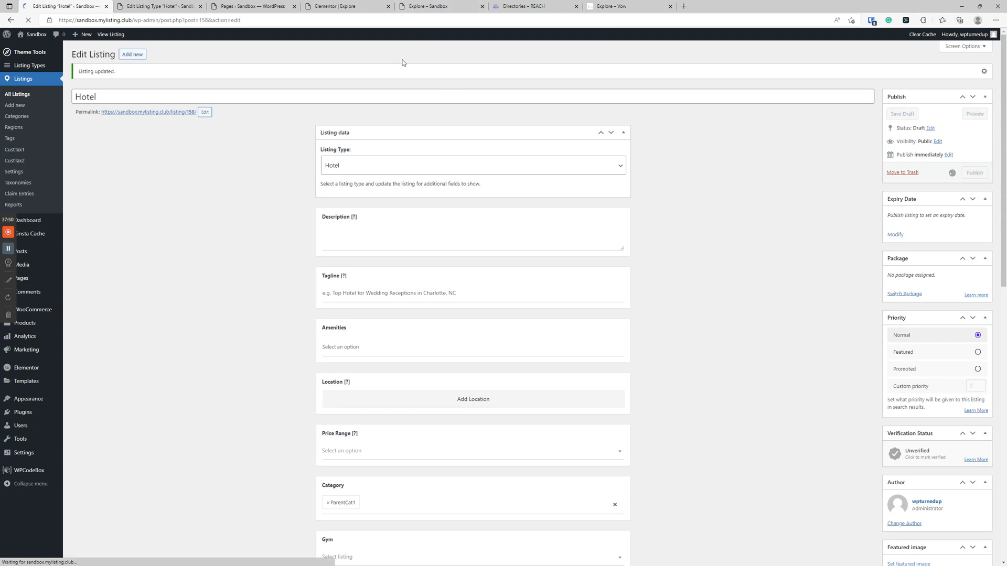
- Reload the sandbox Explore page and check its Filters and Categories tabs with the Hotel listing published
left_click(411, 7)
left_click(28, 20)
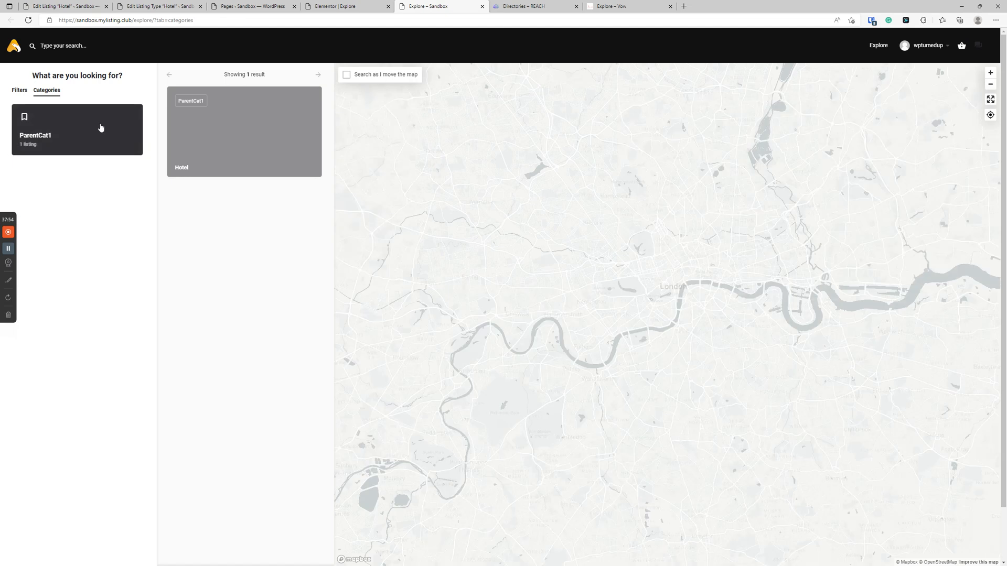
left_click(21, 90)
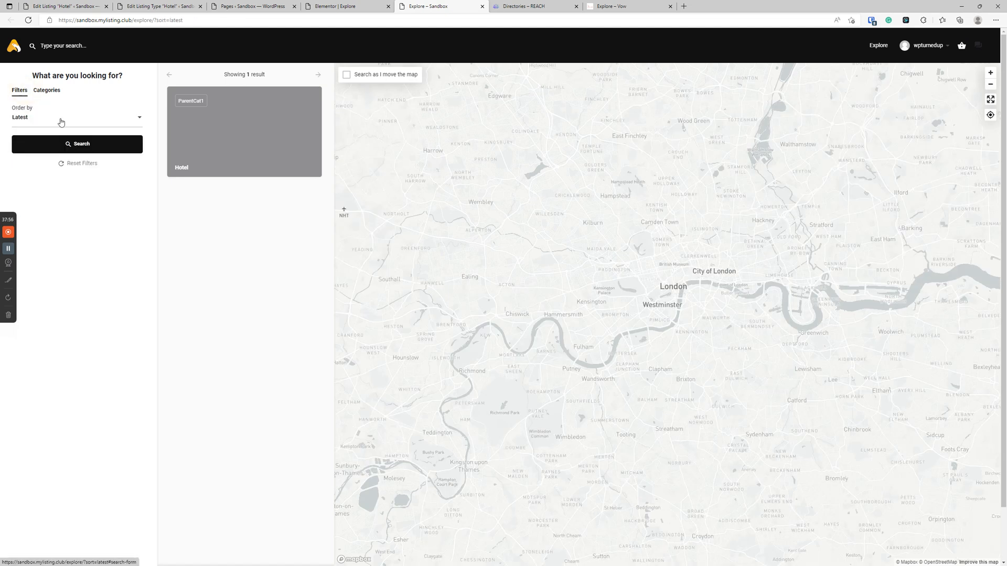
left_click(47, 90)
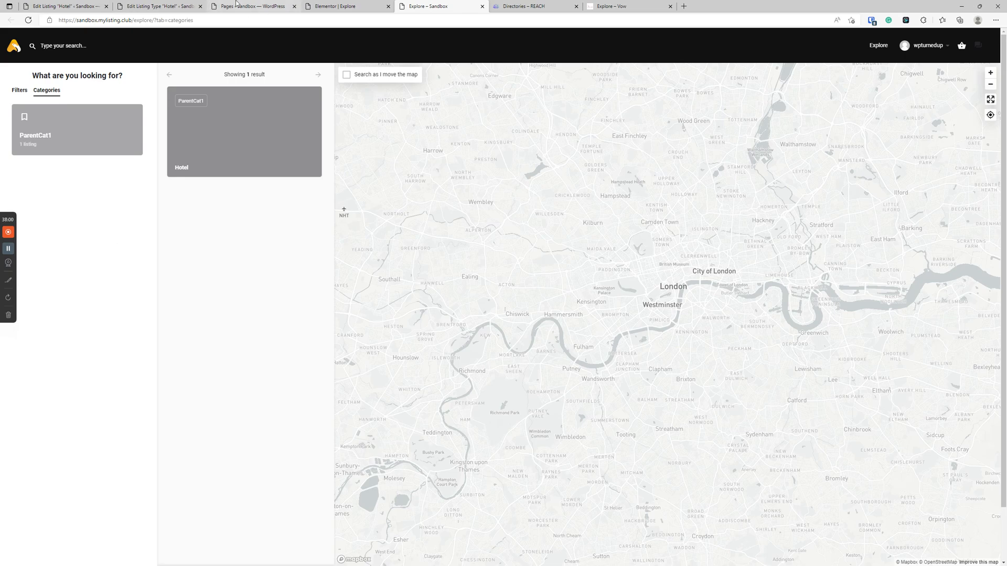
- Add the preset Region field to the Hotel listing type, place it directly after Coach and save the type
left_click(145, 4)
left_click(378, 197)
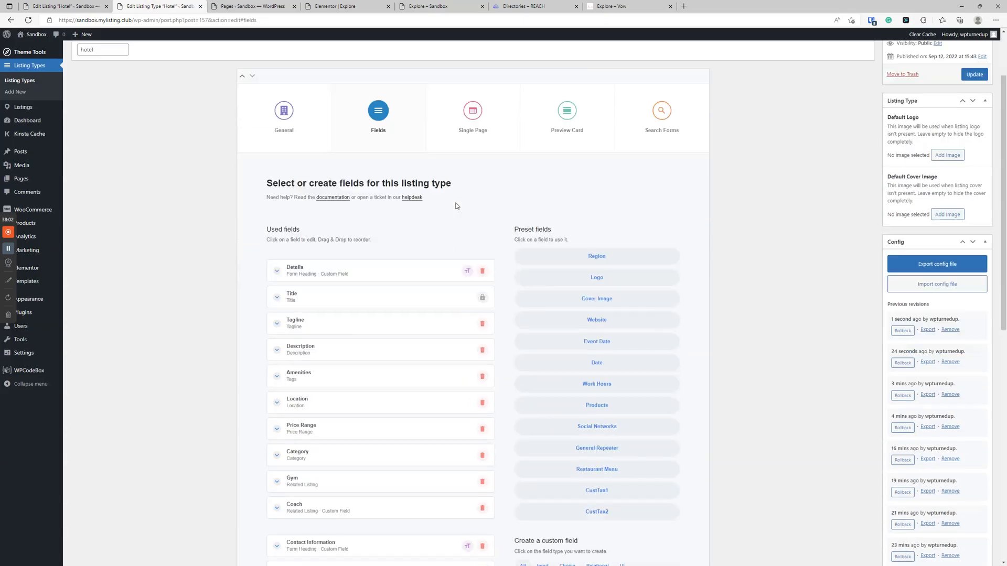
scroll(650, 236, "down", 4)
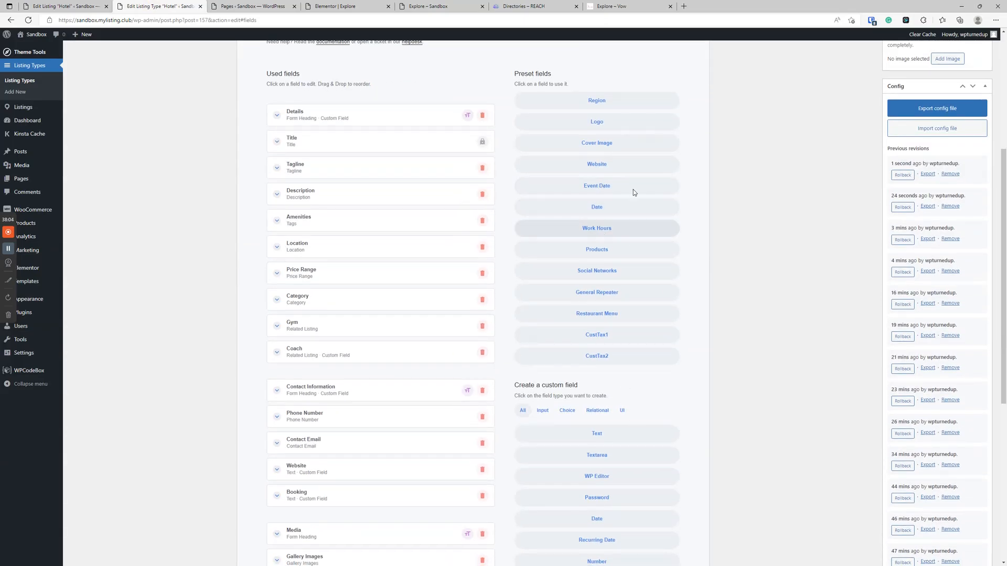
left_click(615, 104)
scroll(321, 411, "down", 5)
left_click_drag(321, 397, 338, 138)
scroll(353, 214, "up", 9)
left_click(973, 161)
- Update the Hotel listing to load the new field, set its Region to ParentRegion1 and save the listing
key("ctrl+shift+Tab")
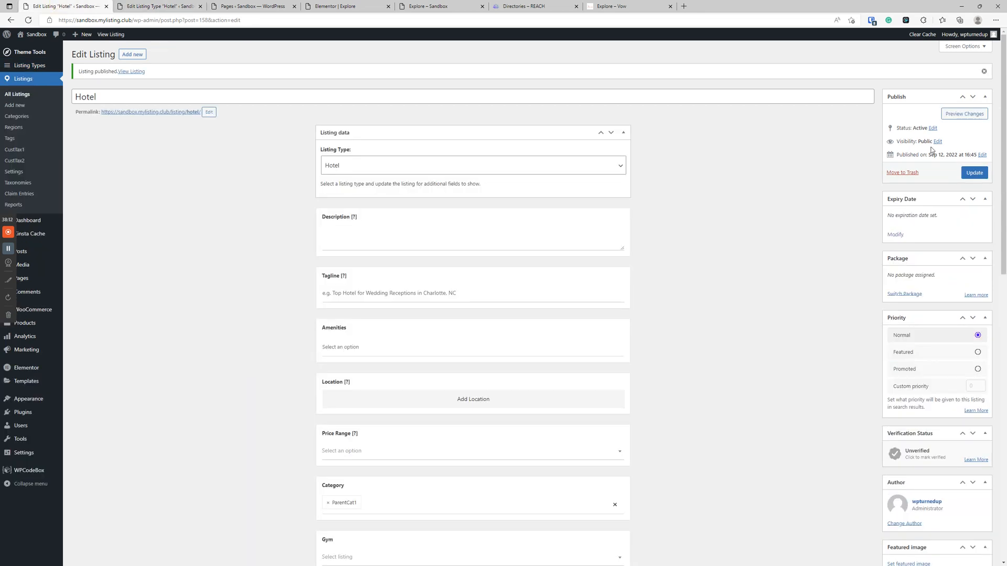
left_click(976, 173)
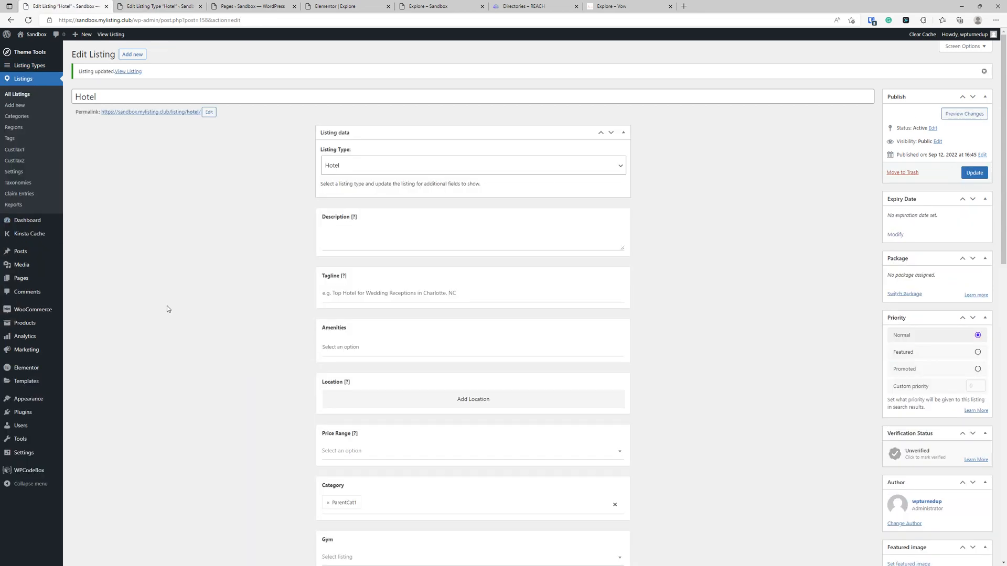
scroll(166, 306, "down", 8)
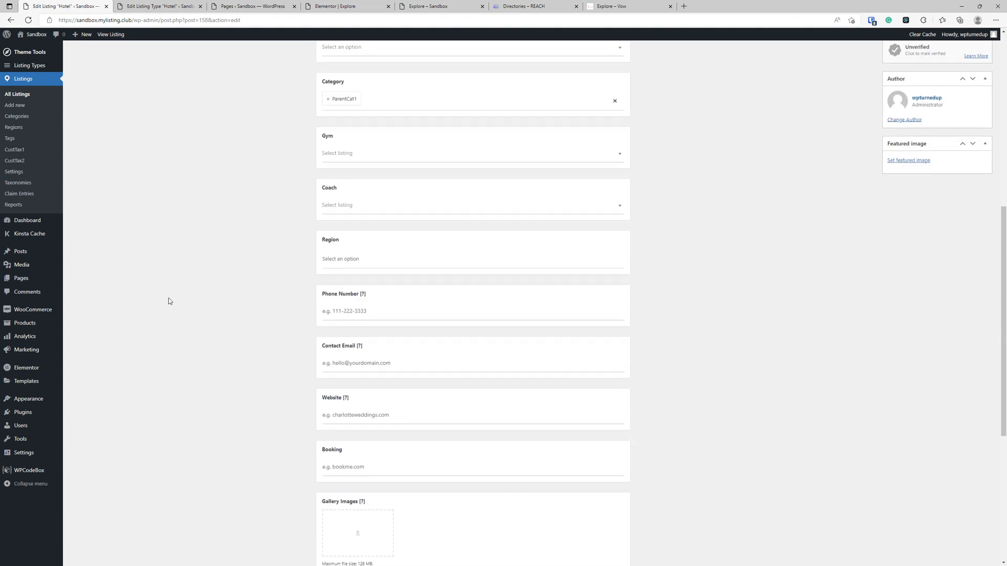
left_click(331, 260)
left_click(354, 285)
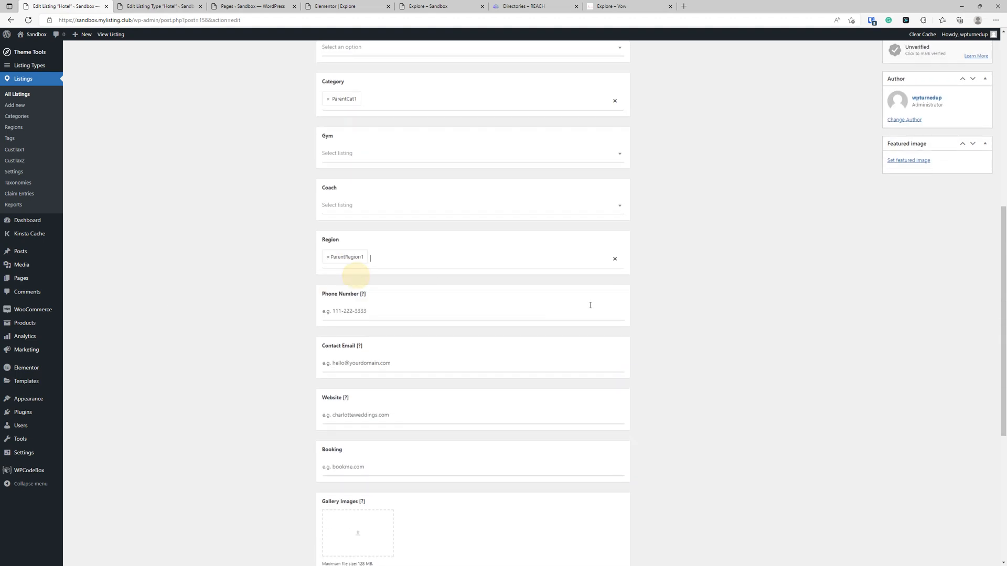
scroll(551, 299, "up", 8)
left_click(974, 172)
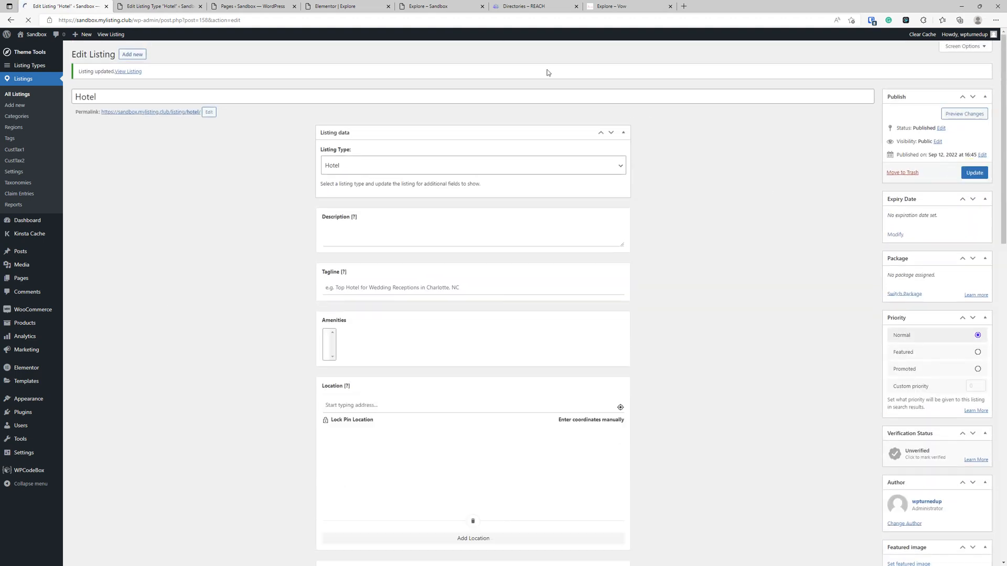
- Reload the sandbox Explore page and inspect the Hotel listing's card and the Filters tab with the region assigned
left_click(436, 4)
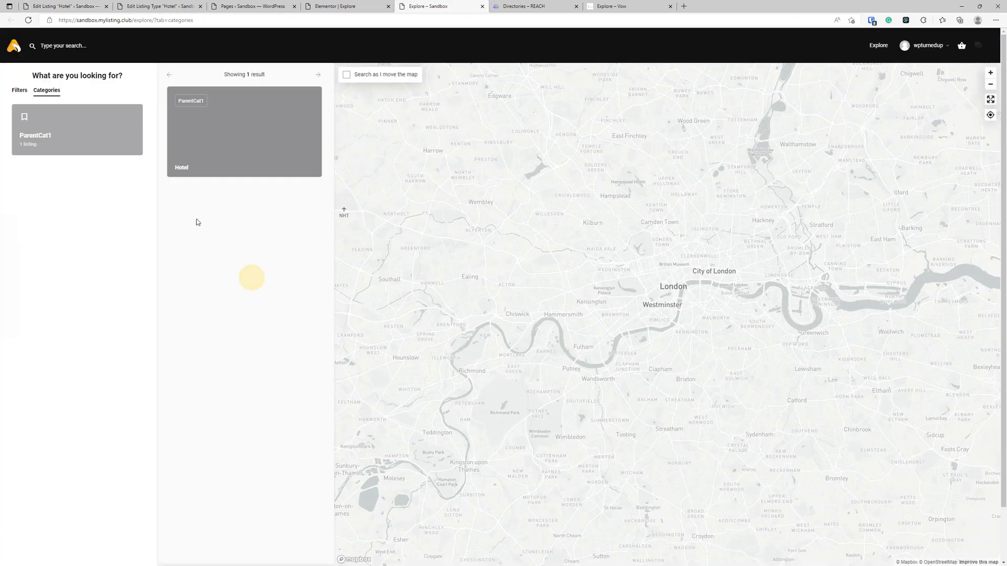
left_click(27, 20)
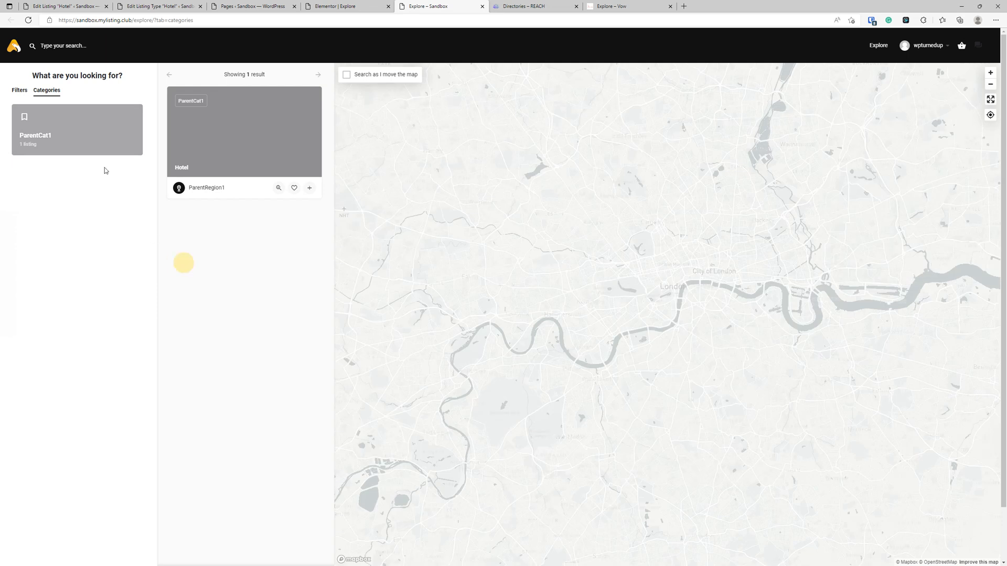
left_click(20, 91)
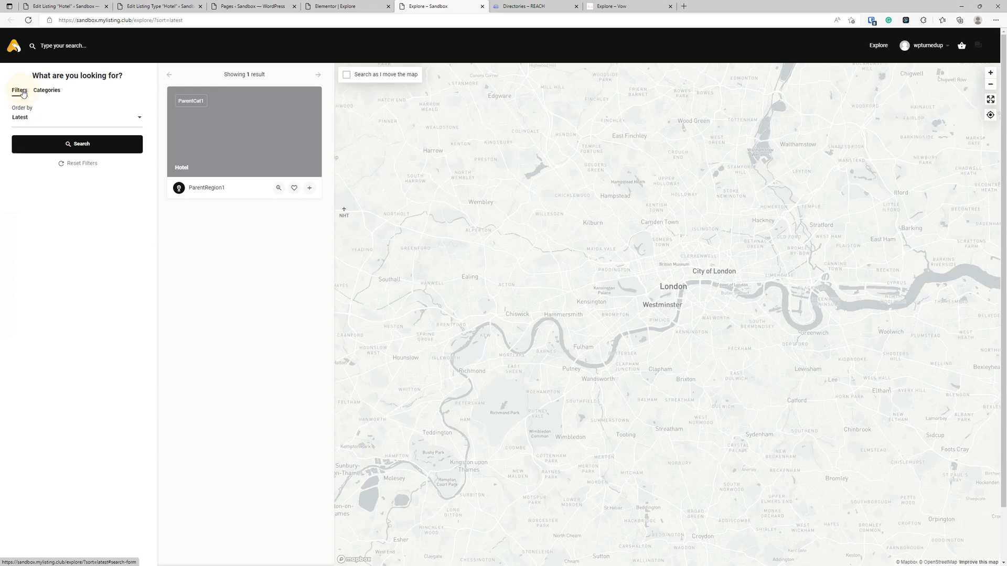
- Check the Categories tab on the sandbox Explore page and open the Explore Tabs settings of the Hotel listing type
left_click(45, 92)
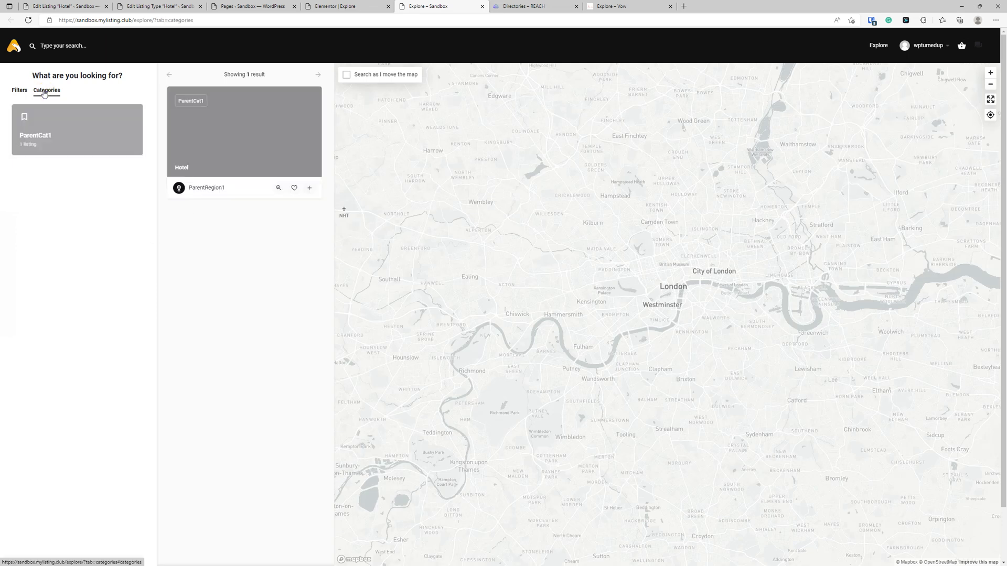
left_click(345, 5)
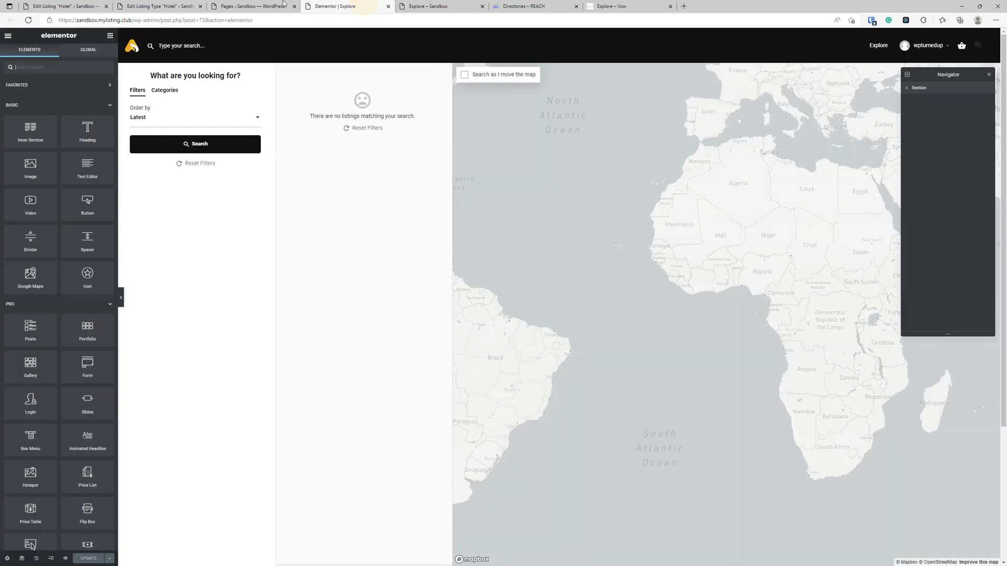
left_click(255, 4)
left_click(182, 4)
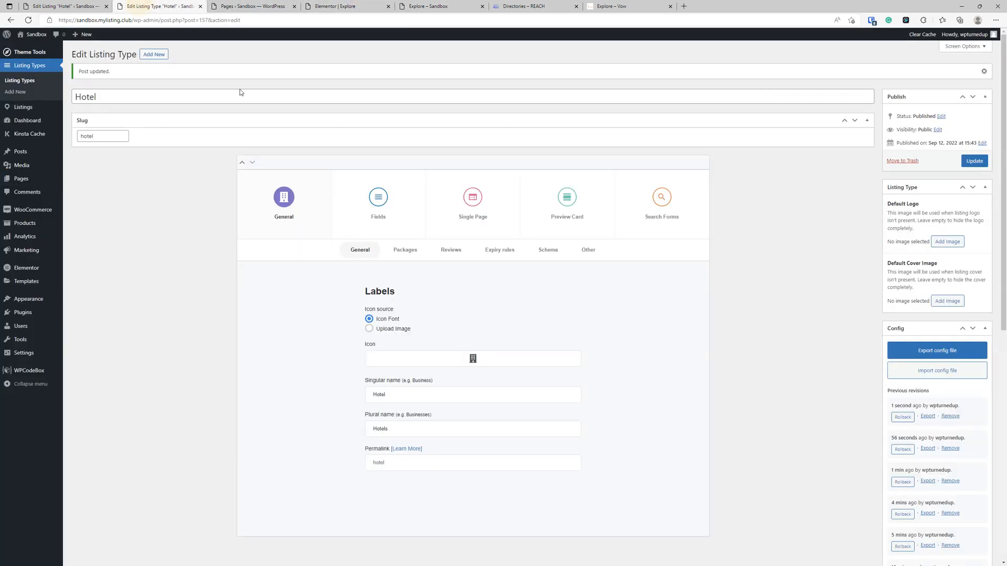
left_click(475, 216)
left_click(661, 207)
left_click(567, 250)
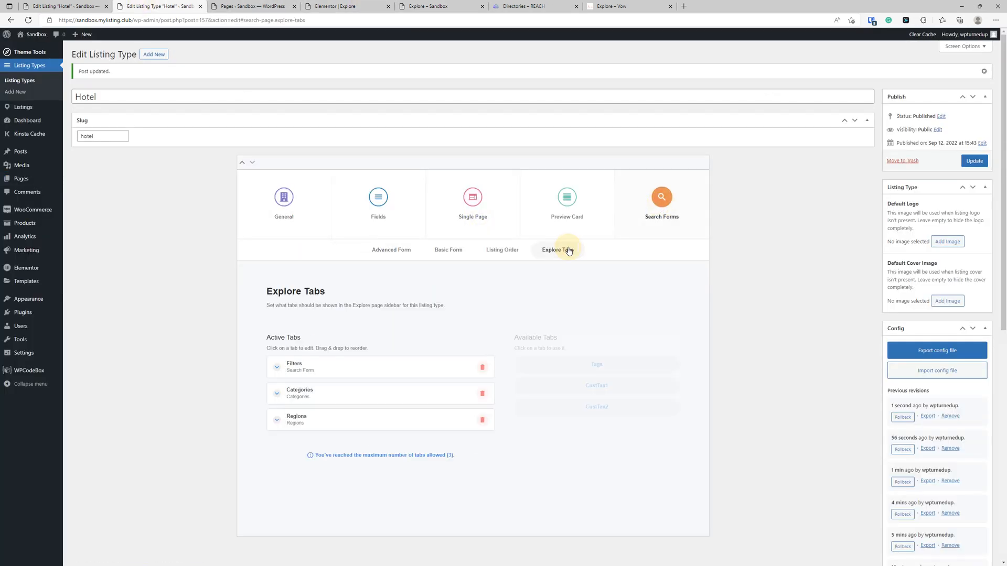
- Set the Regions Explore tab to order its terms by Name and save the Hotel listing type
left_click(431, 431)
scroll(419, 428, "down", 3)
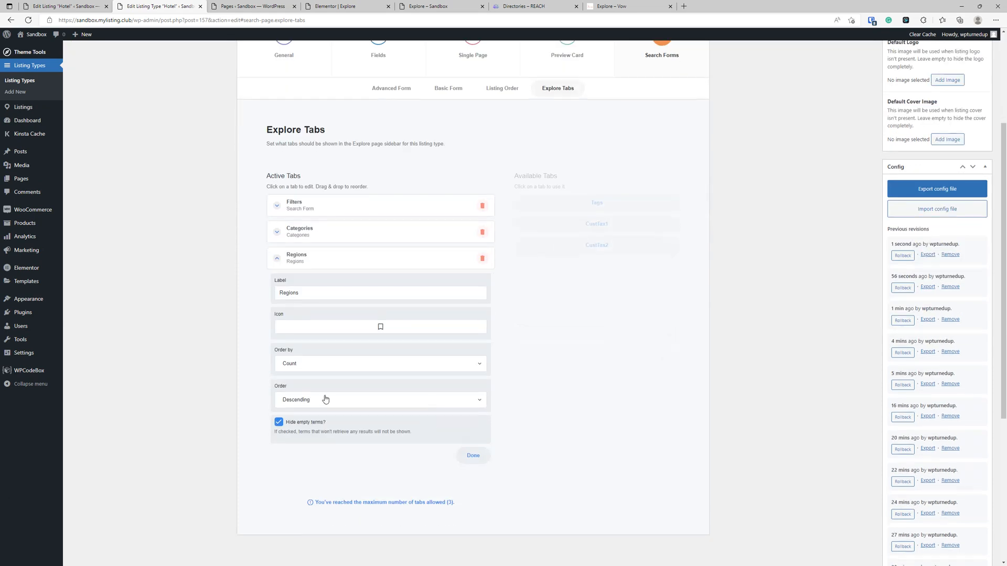
left_click(346, 368)
left_click(346, 369)
left_click(346, 369)
left_click(335, 381)
scroll(809, 206, "up", 3)
left_click(975, 161)
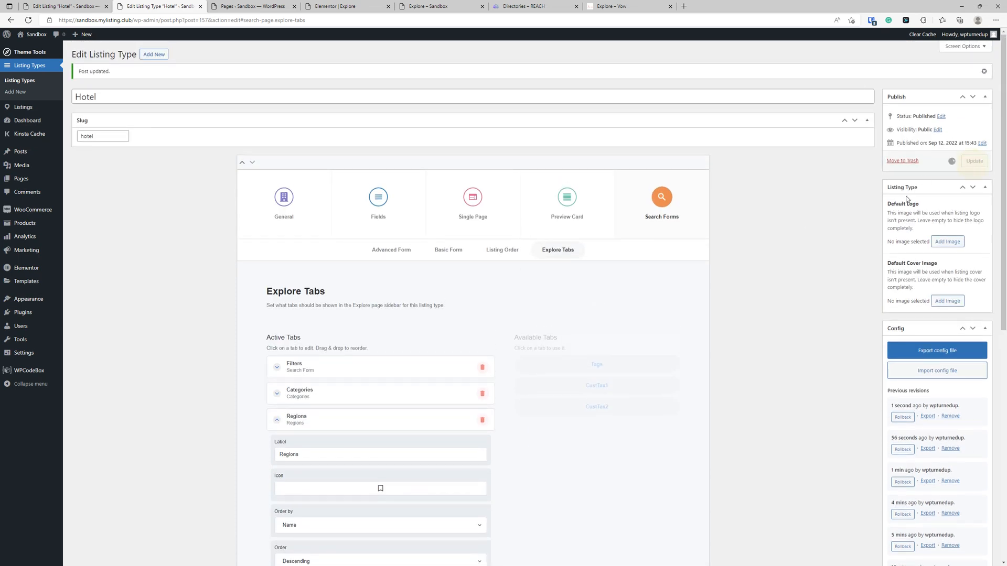
- Reload the sandbox Explore page and review the Hotel listing's fields, including its Category and Region
left_click(456, 6)
left_click(29, 20)
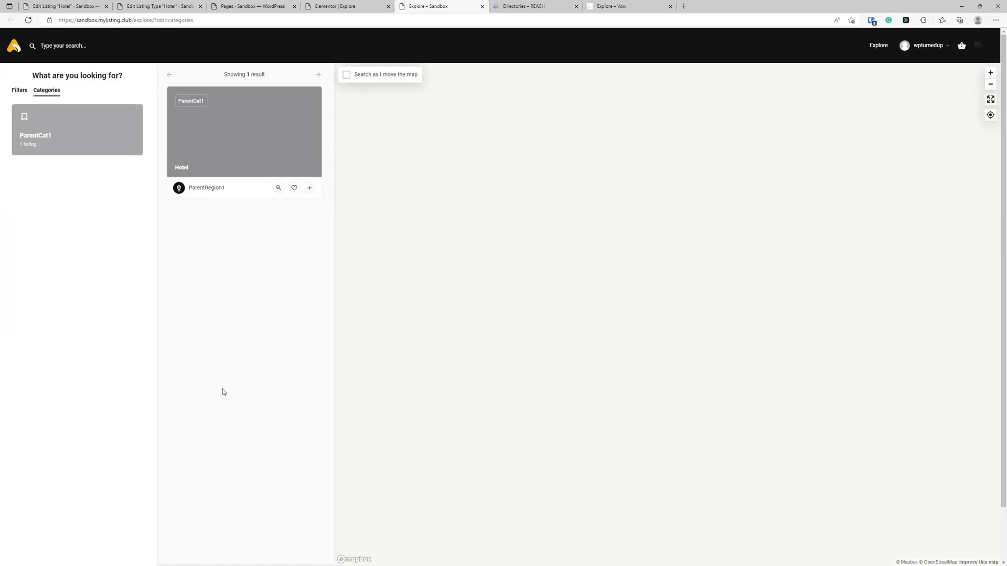
left_click(89, 6)
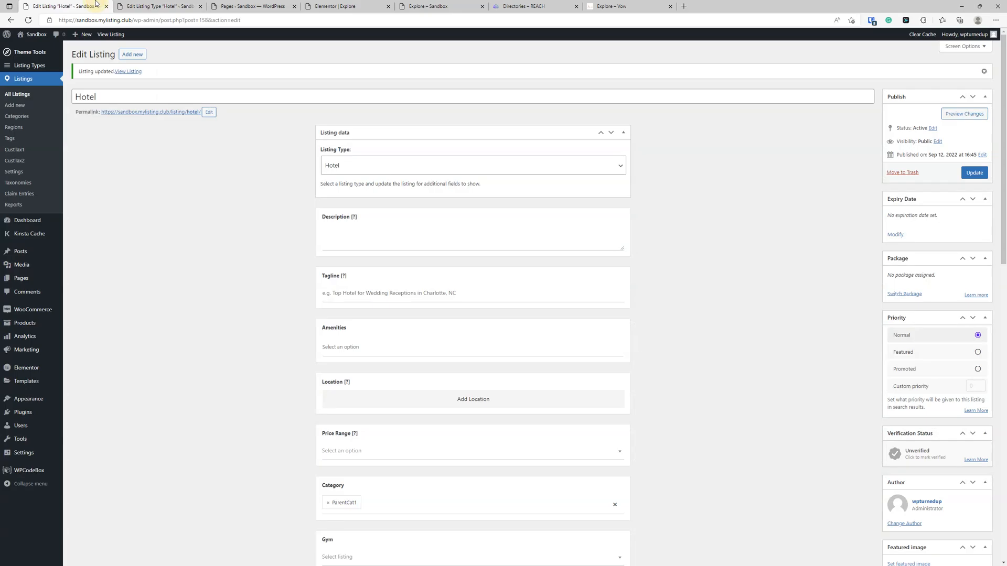
scroll(121, 346, "down", 5)
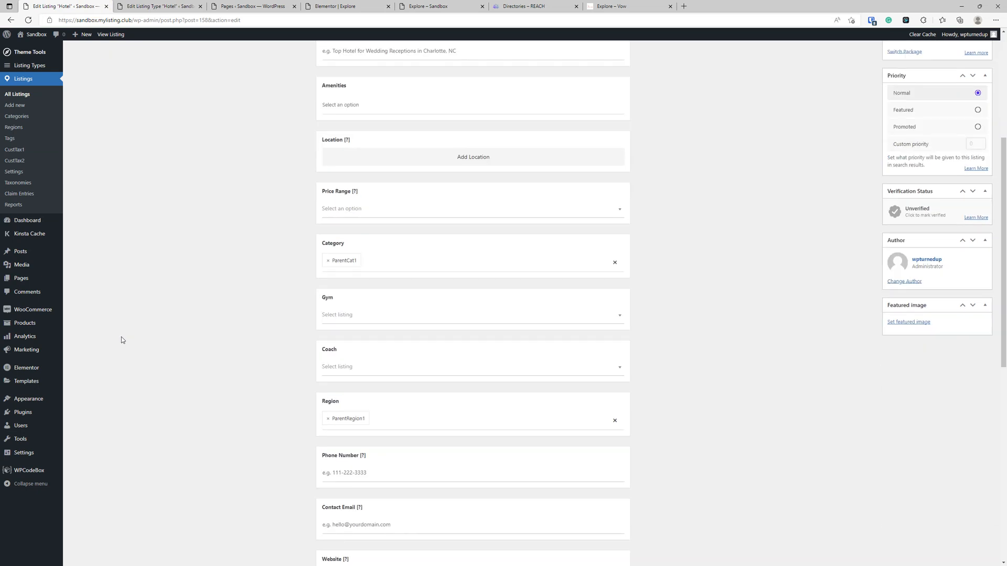
scroll(121, 340, "down", 3)
scroll(121, 340, "up", 8)
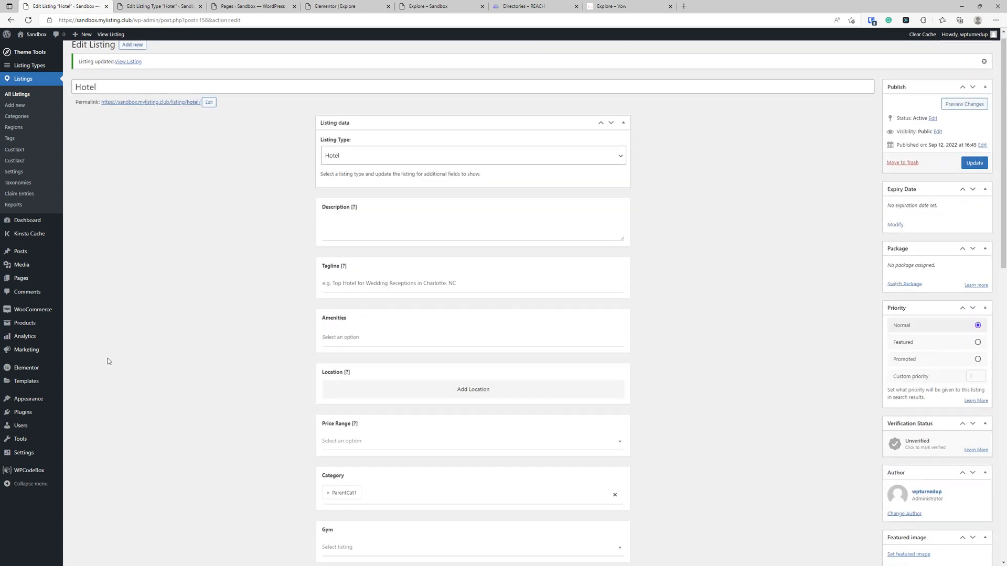
scroll(107, 361, "down", 5)
scroll(107, 360, "up", 5)
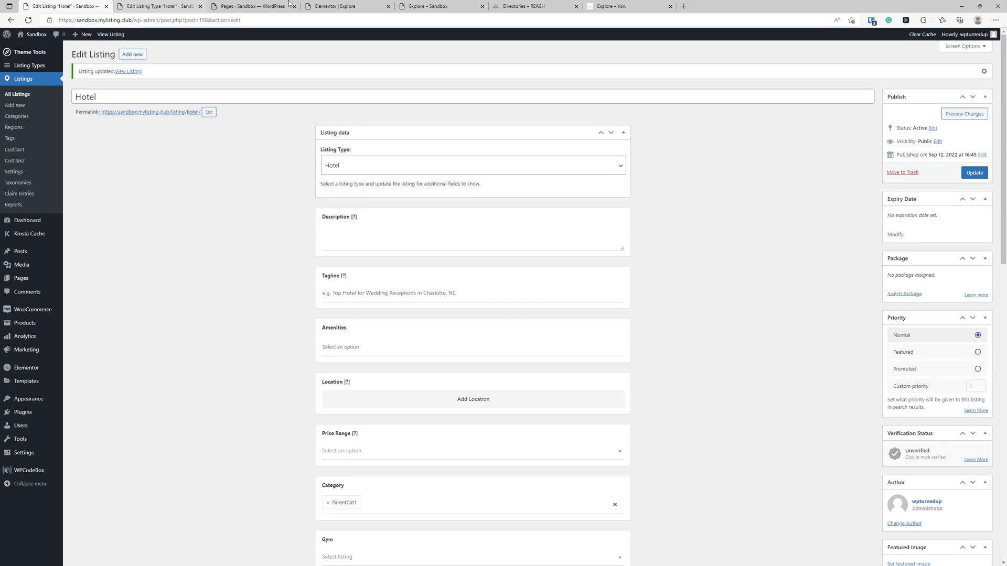
left_click(594, 4)
left_click(517, 6)
left_click(450, 4)
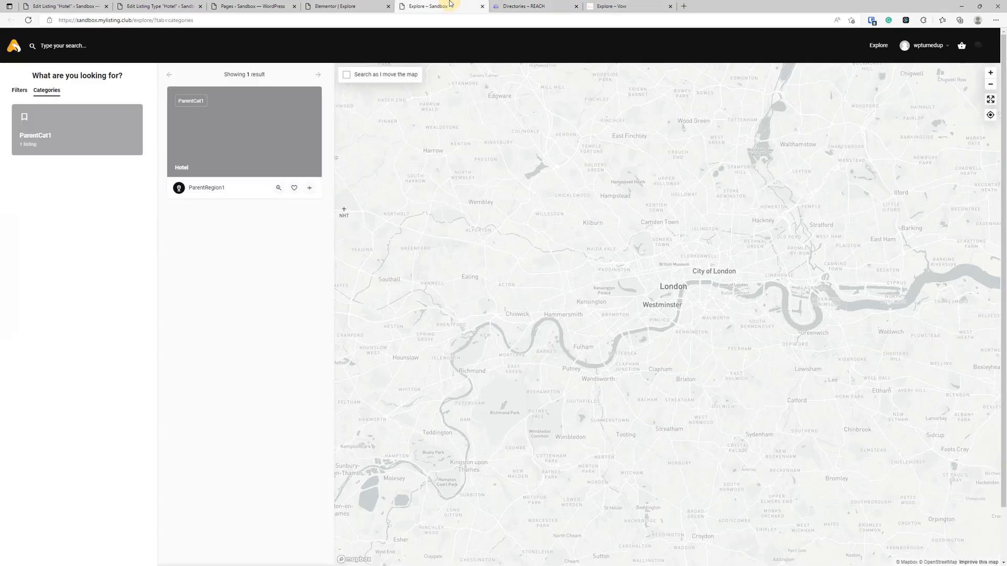
- Change the listing type in the Explore Listings widget from Global Listing Type to Hotel and update the page in Elementor
left_click(336, 6)
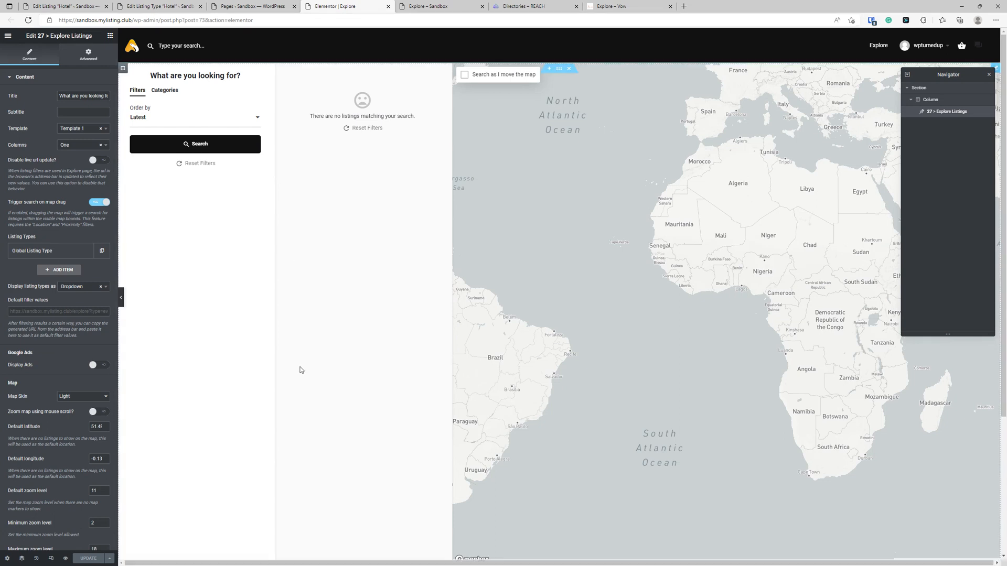
left_click(71, 257)
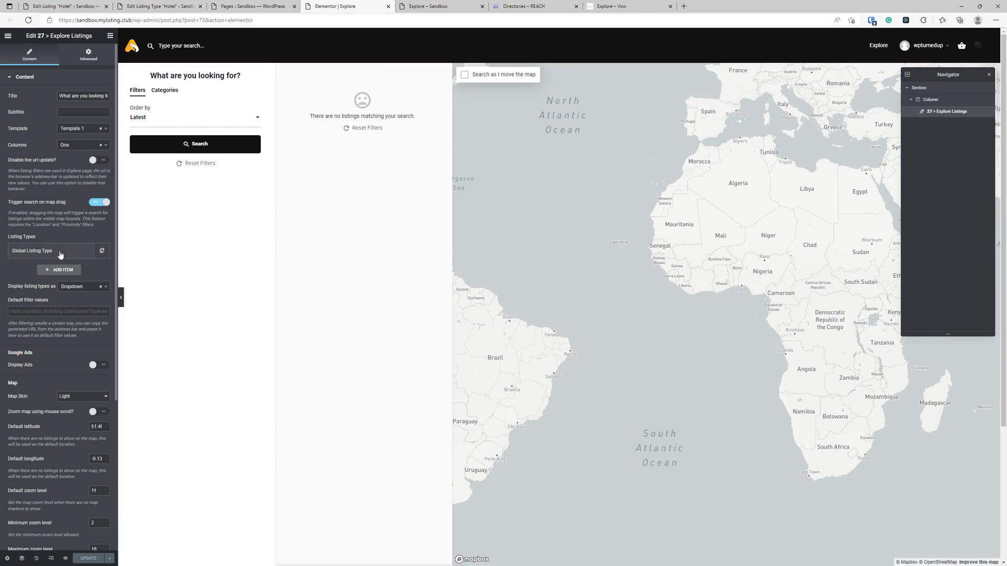
left_click(62, 278)
left_click(49, 329)
left_click(84, 558)
- Reload the sandbox Explore page and check its Regions, Categories and Filters tabs
left_click(445, 5)
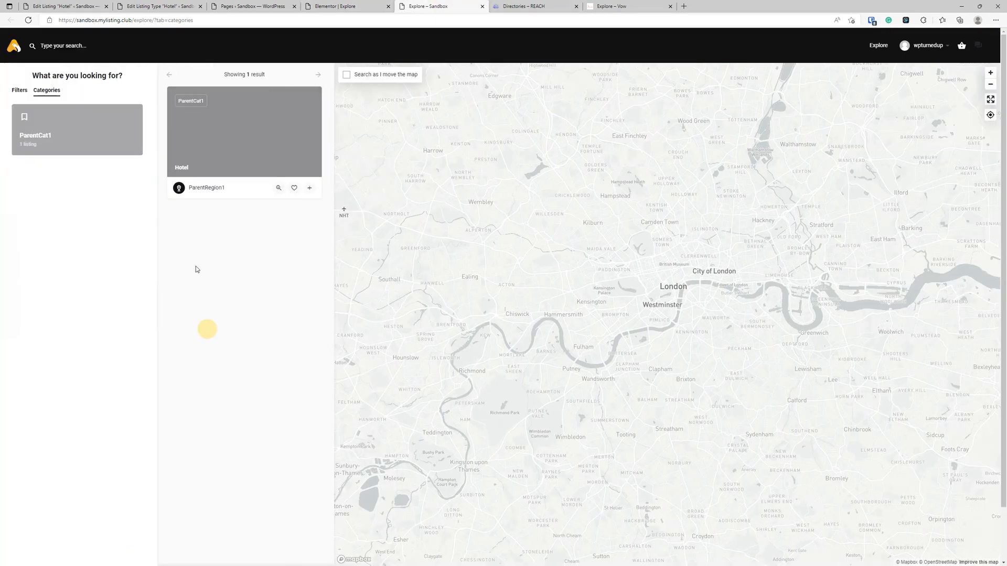
left_click(28, 20)
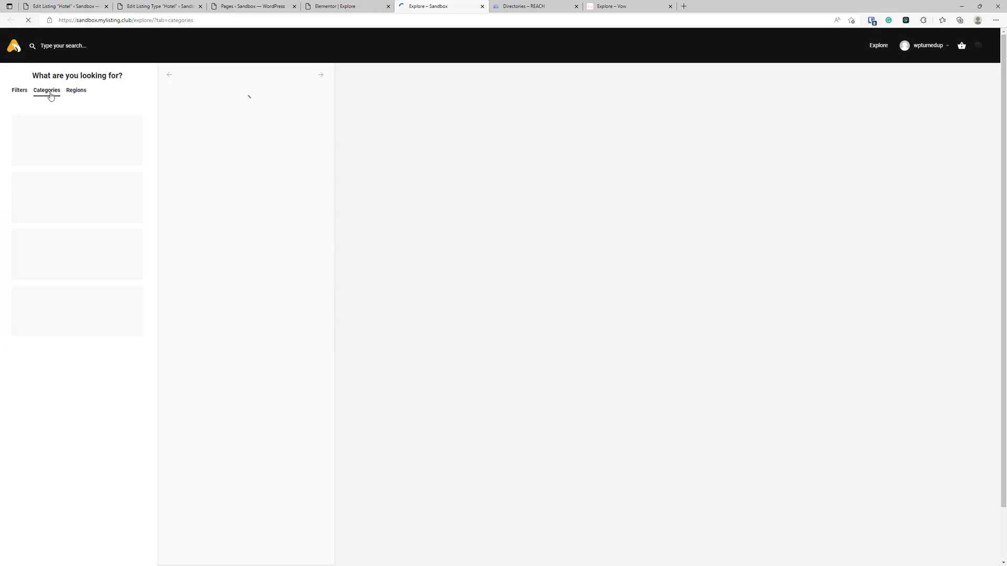
left_click(75, 92)
left_click(48, 92)
left_click(18, 91)
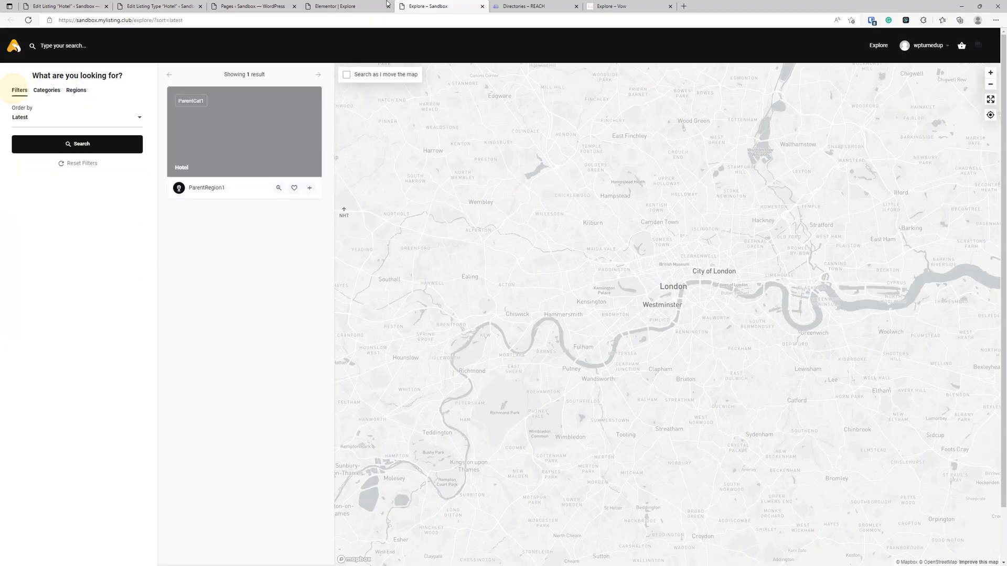
- Remove the active Filters, Categories and Regions Explore tabs from the Hotel listing type and save it
left_click(164, 6)
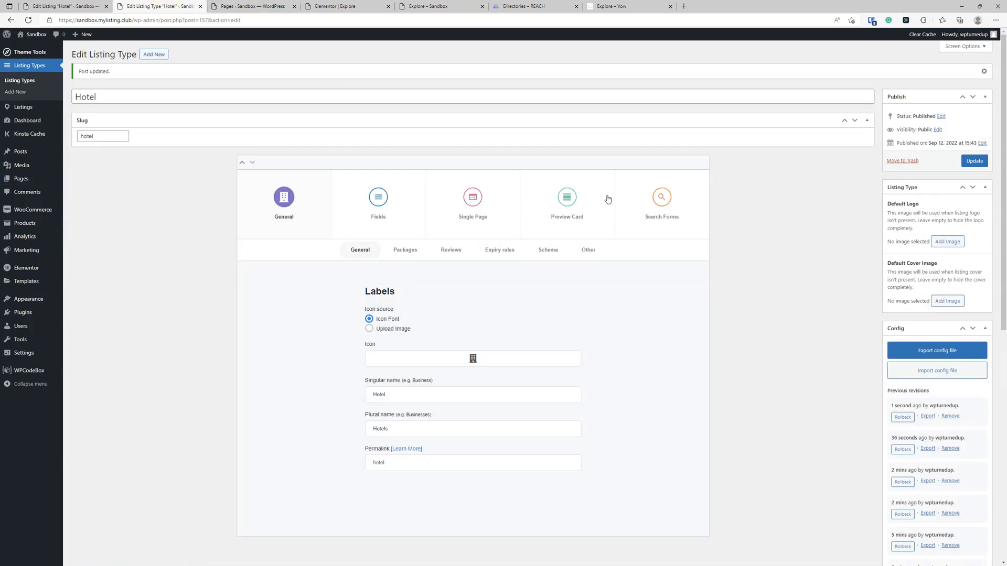
left_click(661, 202)
left_click(558, 249)
left_click(479, 367)
left_click(480, 366)
left_click(479, 367)
left_click(976, 161)
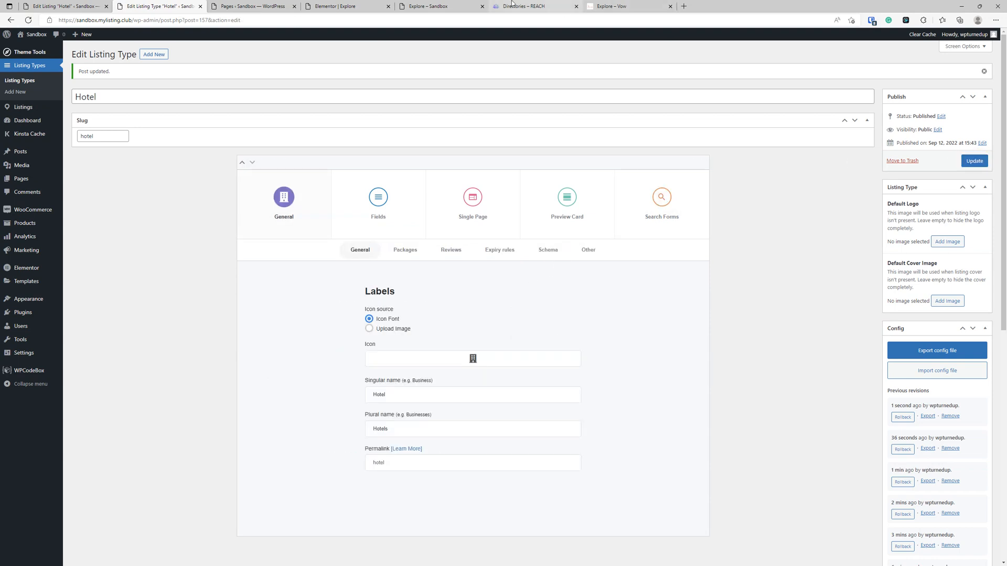
- Reload the sandbox Explore page and check the Categories and Filters tabs after the Explore tabs change
left_click(435, 6)
left_click(28, 20)
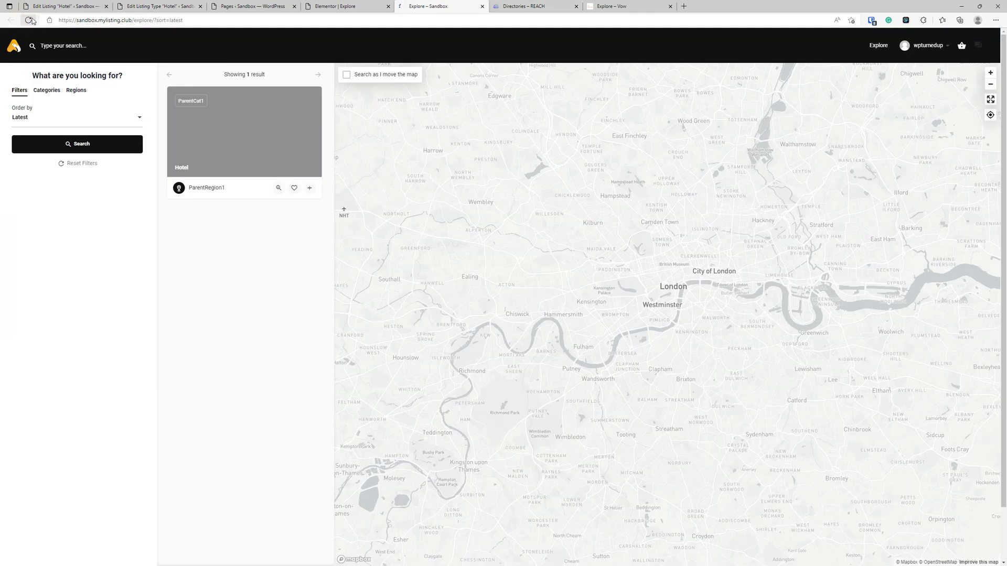
left_click(48, 91)
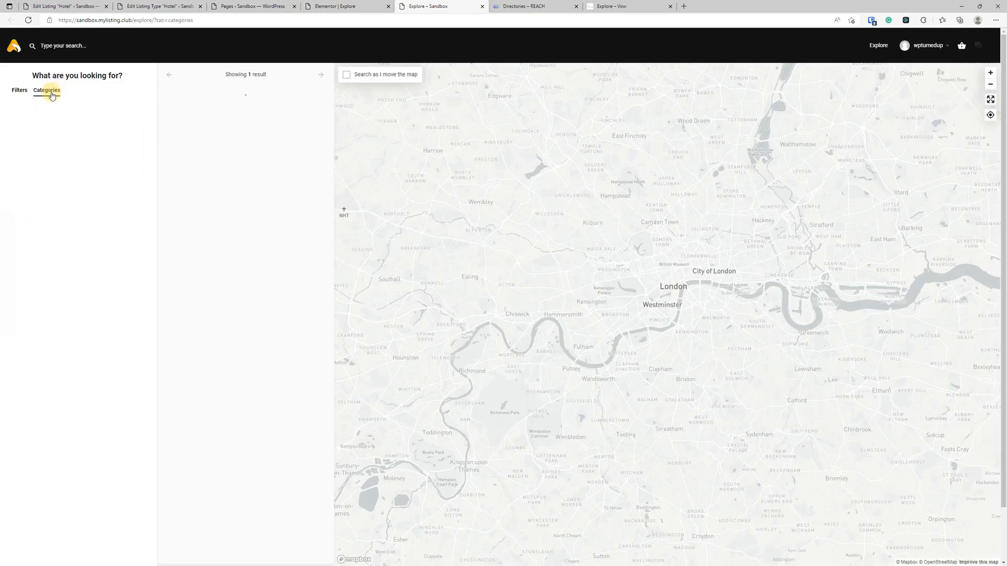
left_click(20, 92)
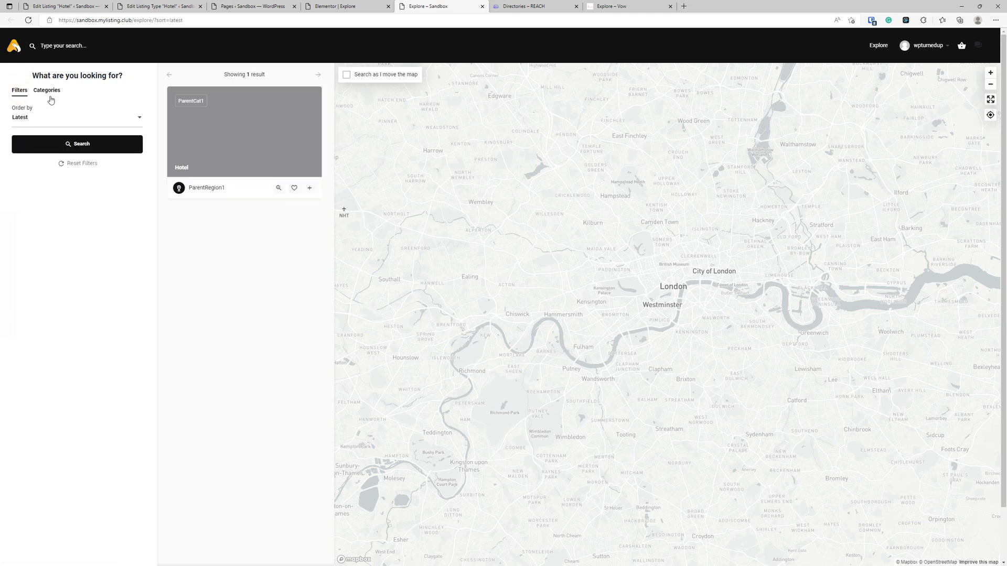
- Review the Hotel listing type's Explore tabs, including Categories, and the active filters of its advanced search form
left_click(154, 6)
left_click(626, 222)
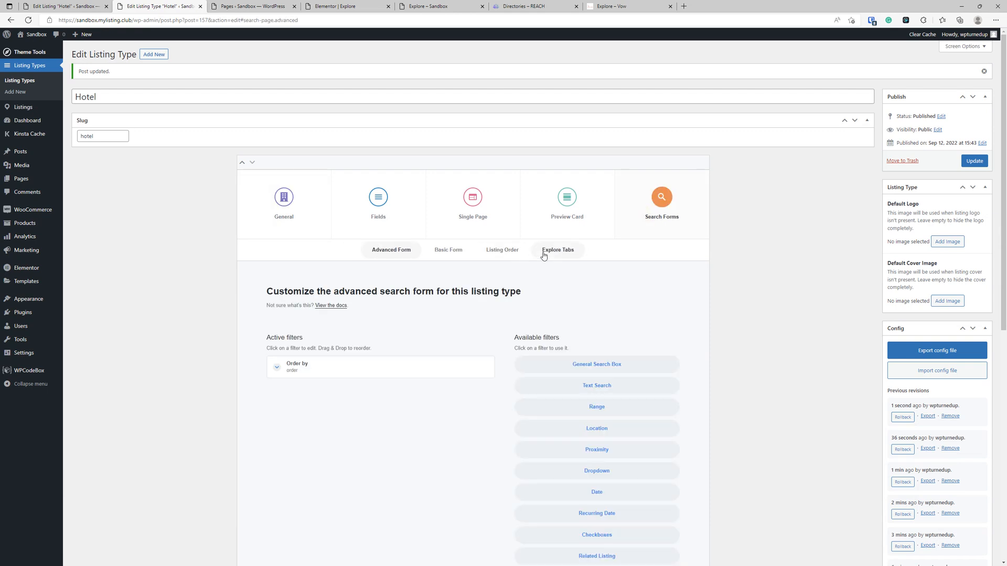
left_click(570, 252)
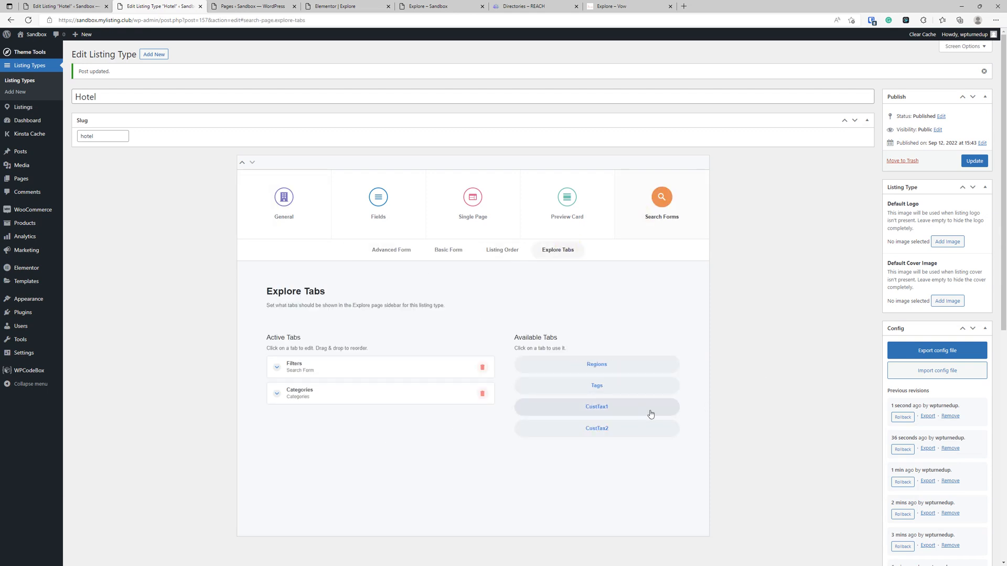
scroll(330, 382, "down", 2)
left_click(326, 313)
left_click(326, 314)
left_click(326, 314)
left_click(327, 316)
left_click(327, 316)
left_click(326, 316)
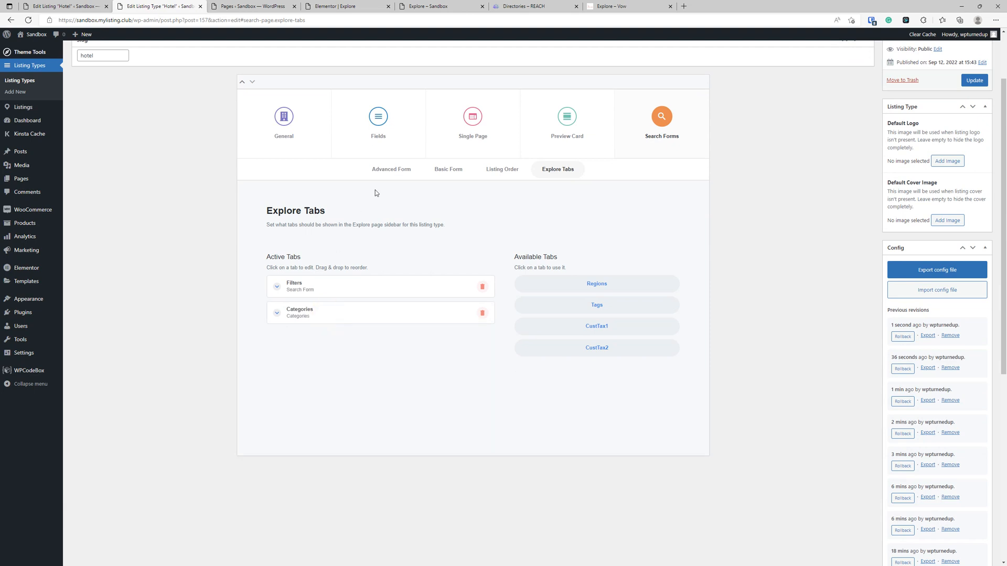
left_click(379, 172)
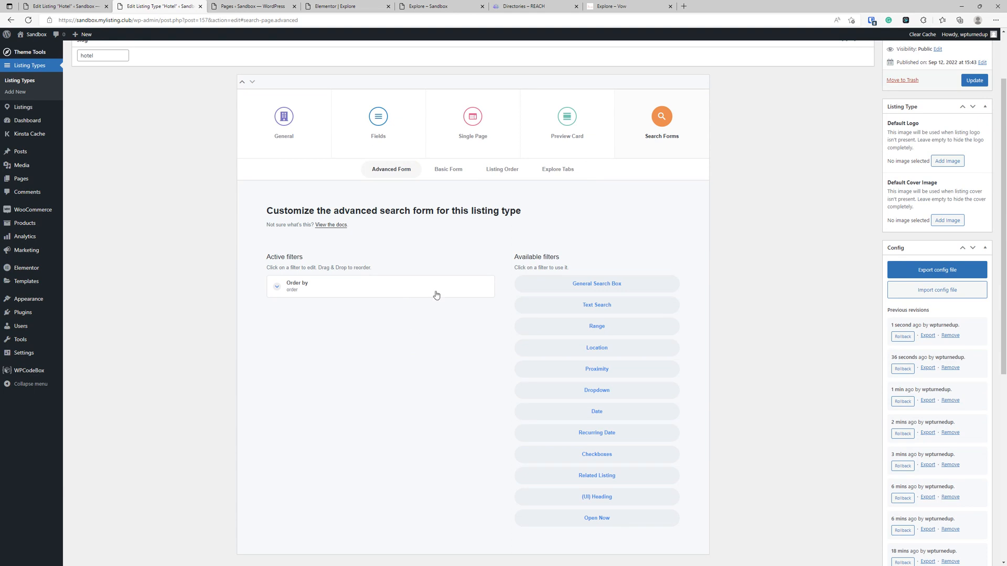
- Examine the listing type, venue type and city filters on the Vow demo's Explore page
left_click(598, 5)
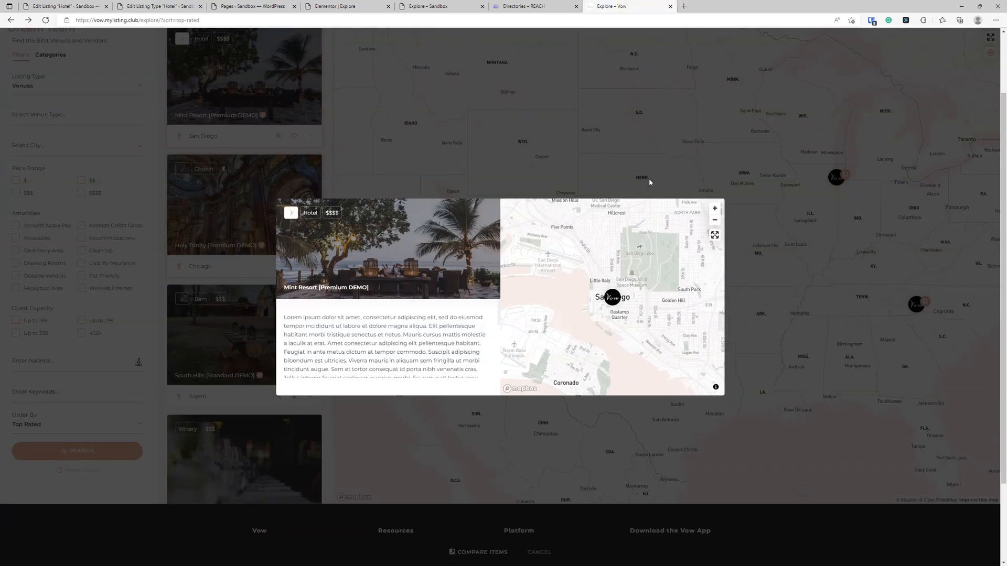
left_click(688, 181)
scroll(105, 235, "up", 2)
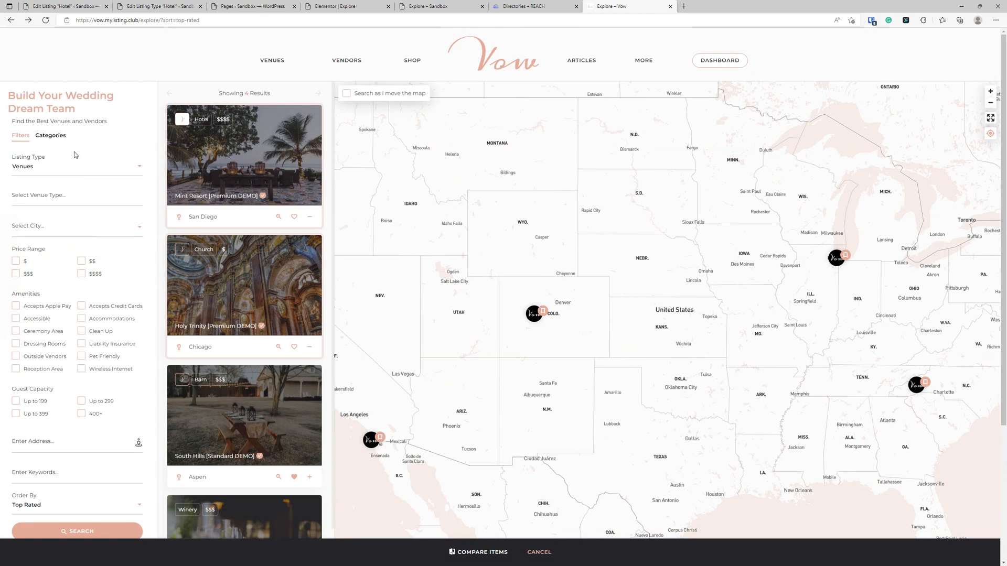
left_click(56, 168)
left_click(58, 170)
left_click(61, 190)
left_click(67, 232)
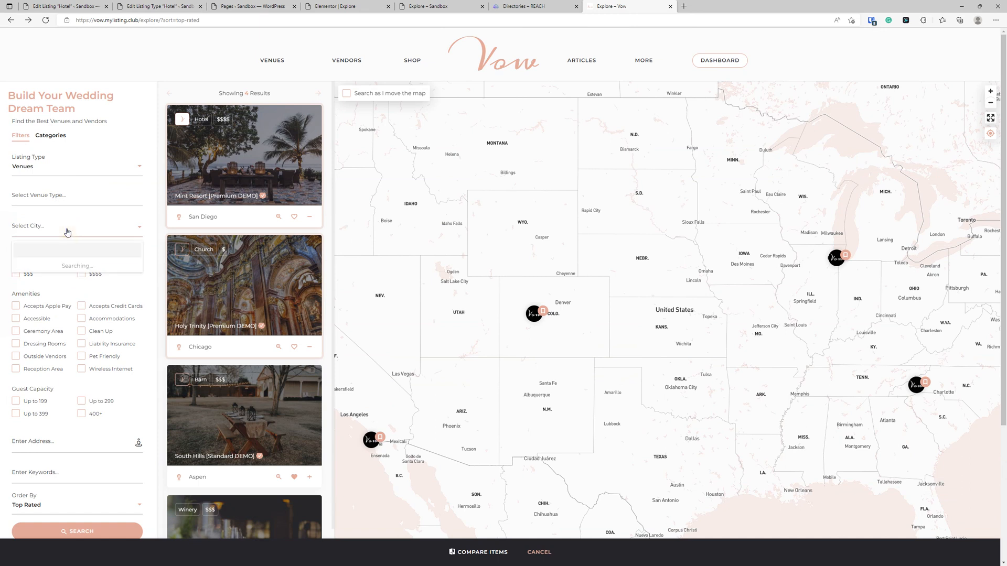
left_click(51, 226)
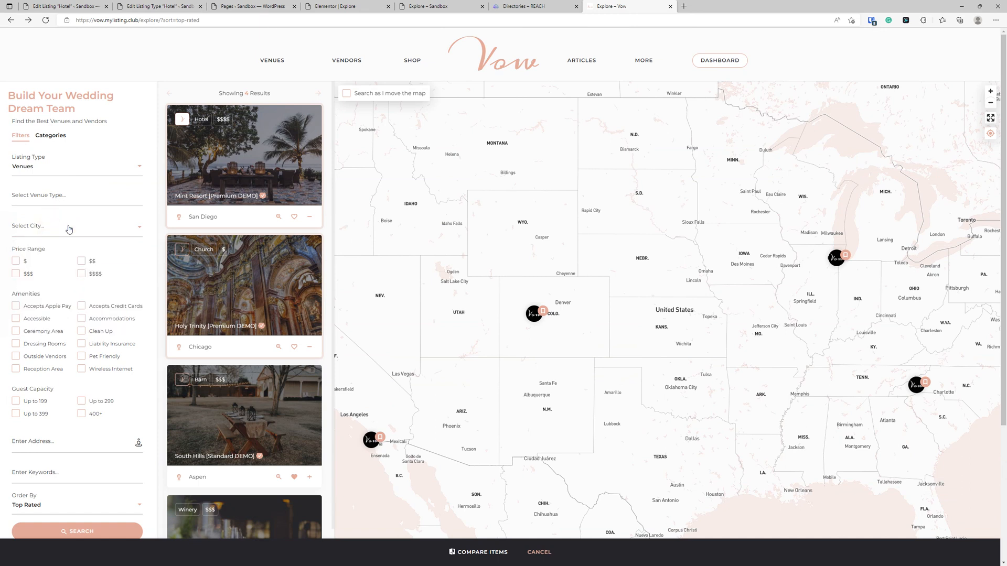
- Add a Dropdown filter that uses the Region field to the Hotel listing type's advanced search form
left_click(167, 5)
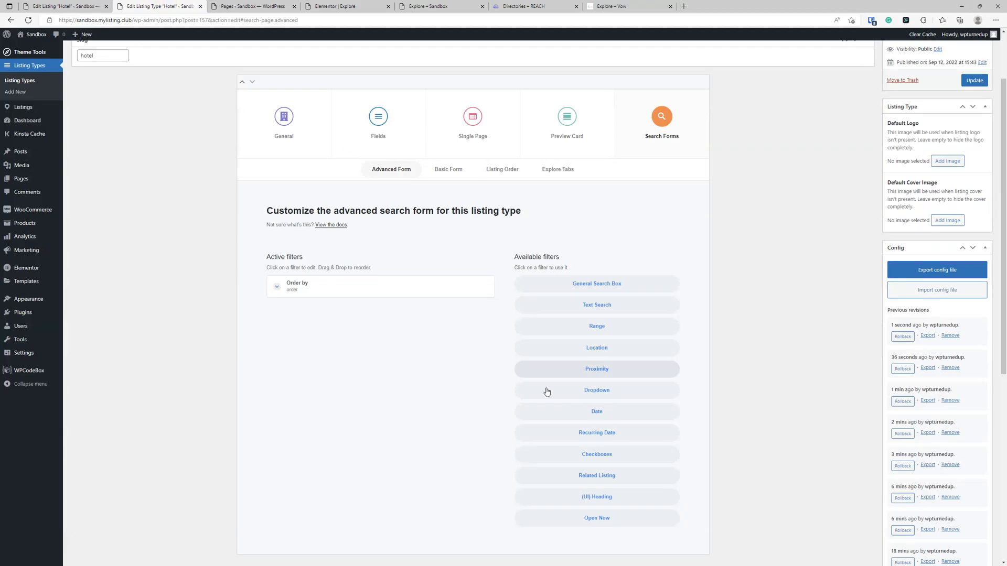
scroll(619, 422, "down", 1)
left_click(597, 309)
left_click(399, 234)
left_click(352, 299)
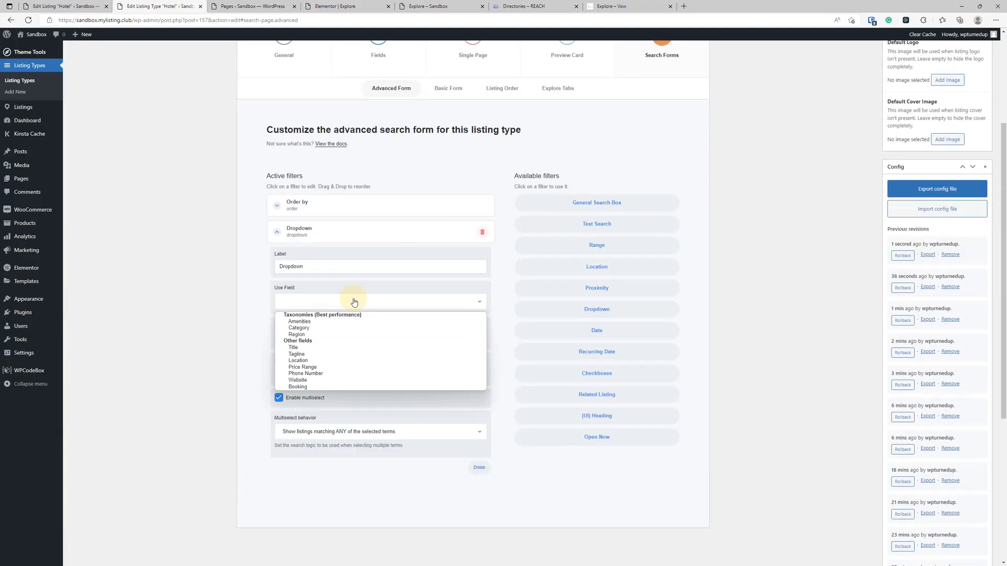
left_click(323, 334)
left_click_drag(211, 261, 151, 254)
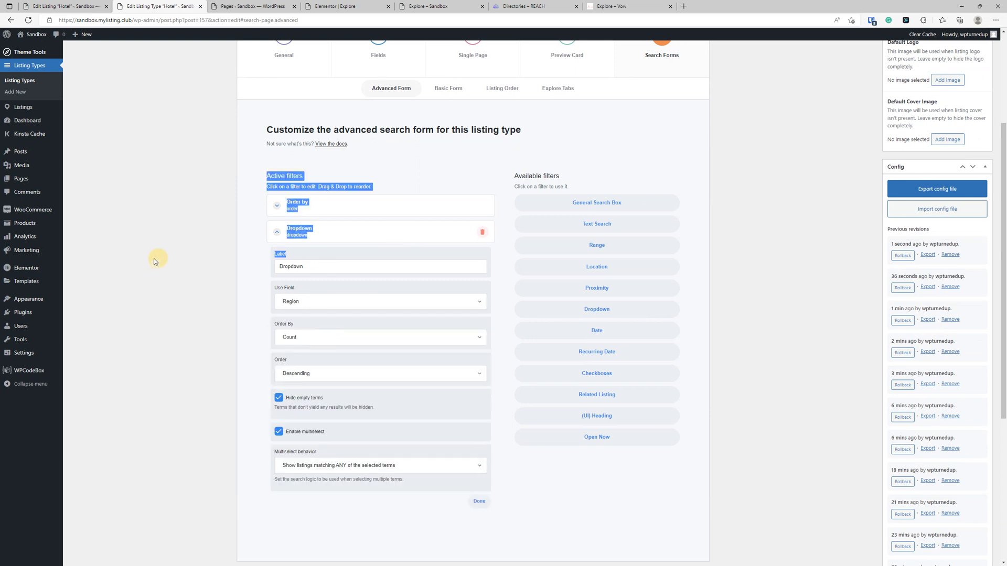
- Label the new dropdown filter Region and order its terms by Name in ascending order
double_click(346, 266)
type("Region")
left_click(341, 379)
left_click(326, 387)
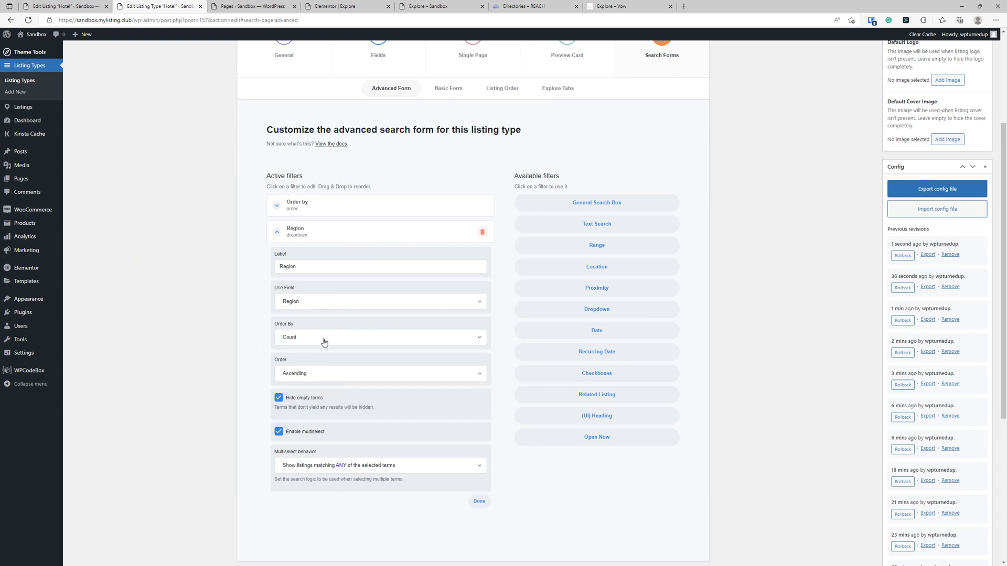
left_click(324, 342)
left_click(321, 350)
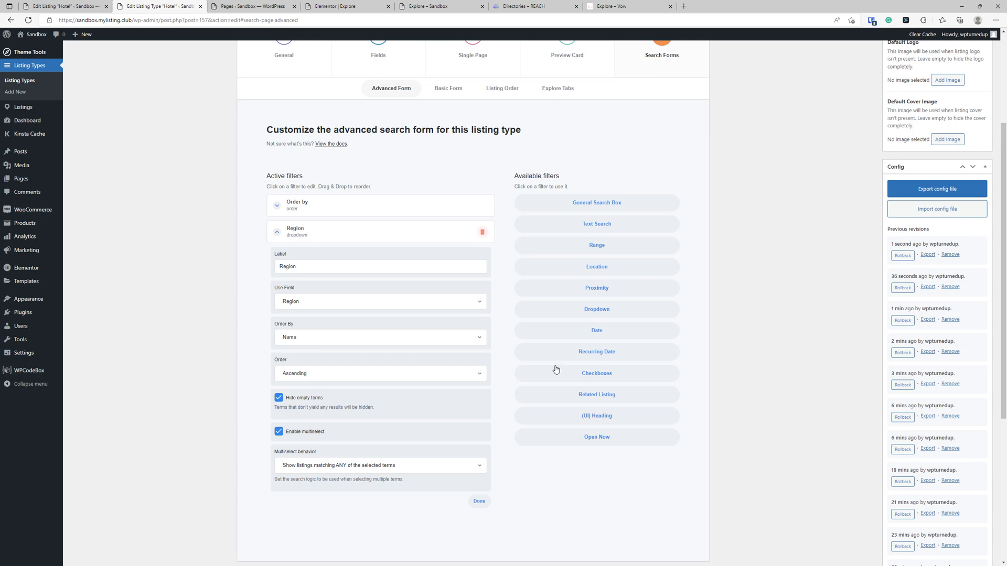
- Save the Hotel listing type and check the Region dropdown's options on the reloaded Explore page
scroll(597, 357, "up", 3)
left_click(973, 161)
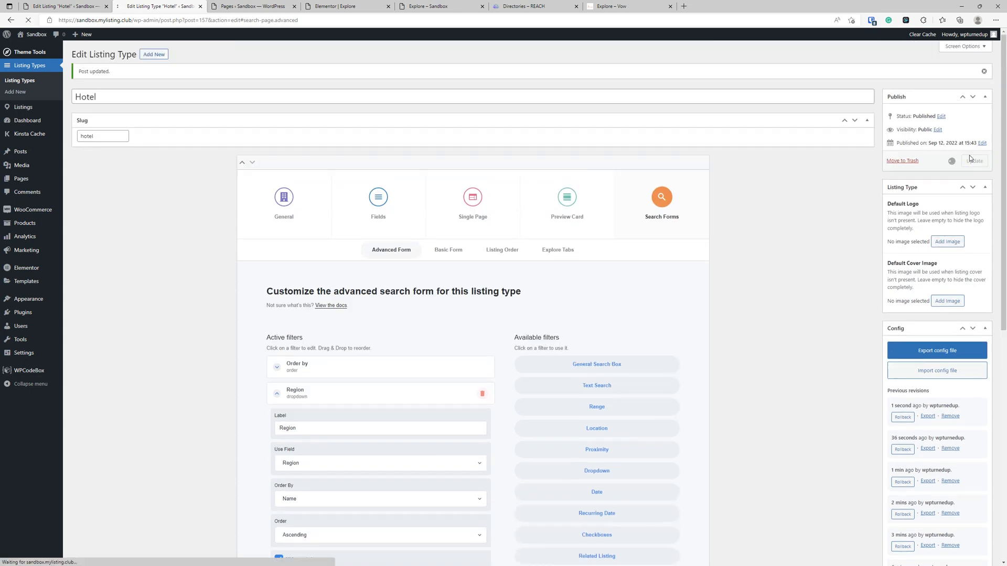
left_click(451, 4)
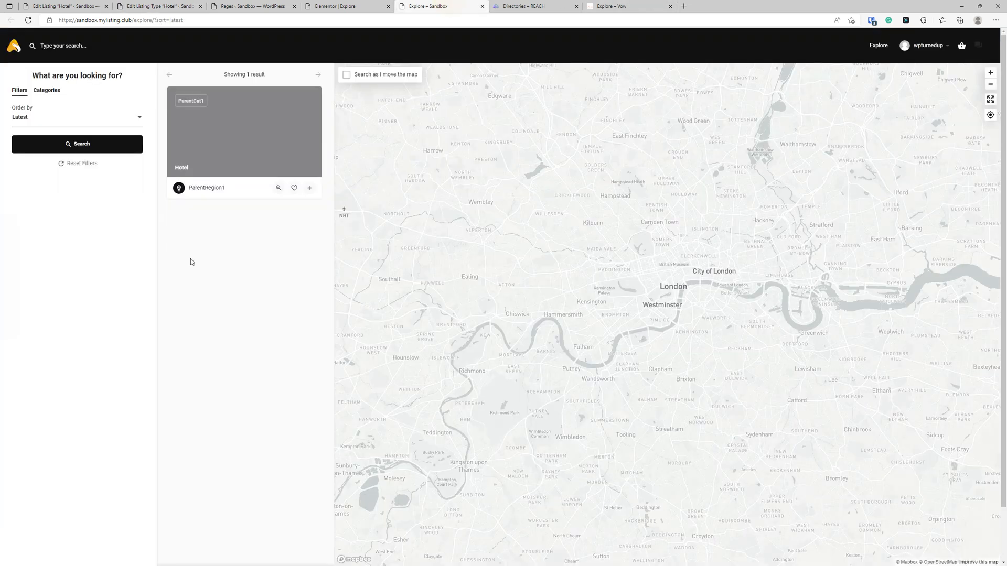
left_click(28, 20)
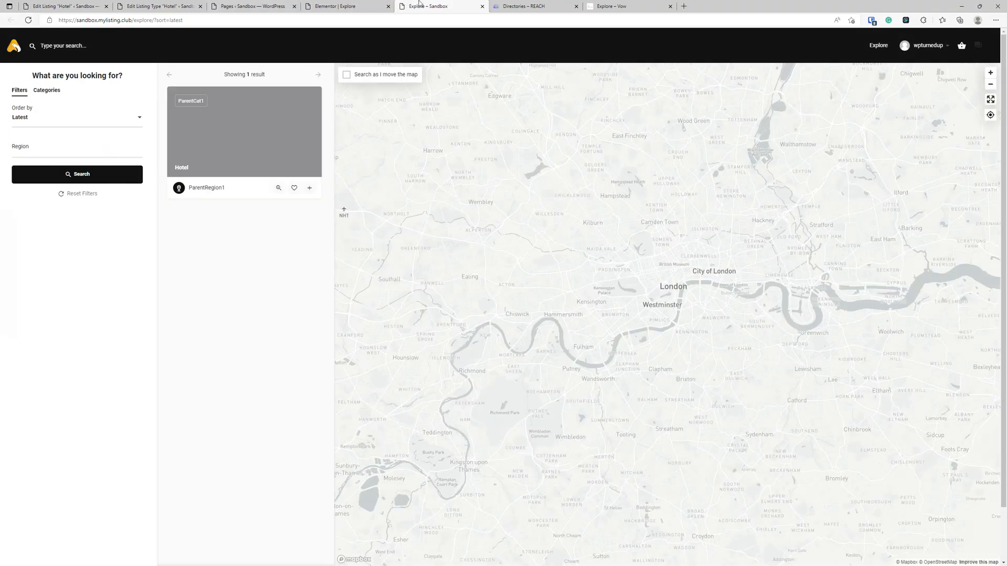
left_click(63, 144)
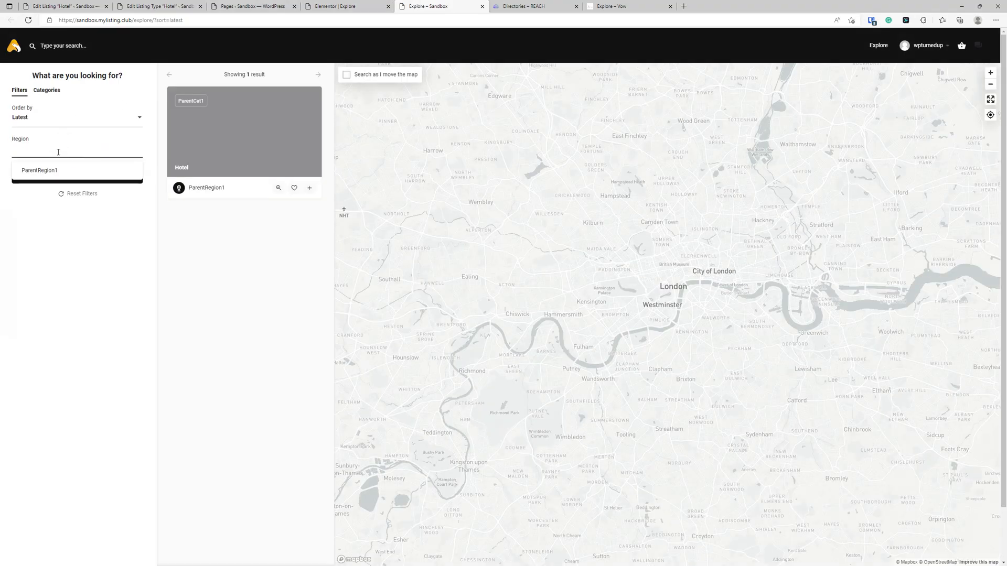
left_click(52, 267)
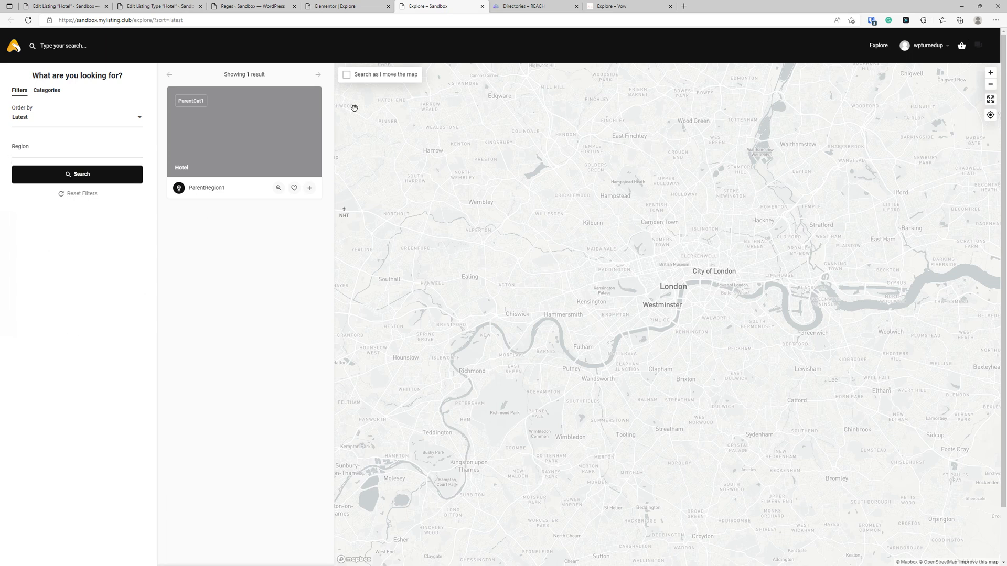
- Add Location and Proximity filters to the Hotel listing type's advanced search form and save the listing type
left_click(342, 6)
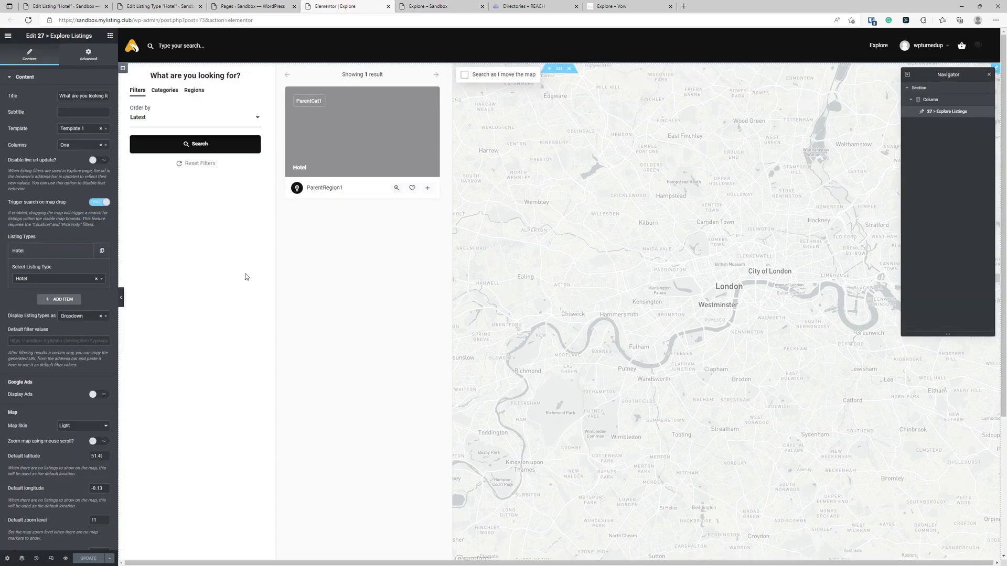
left_click(251, 5)
left_click(166, 6)
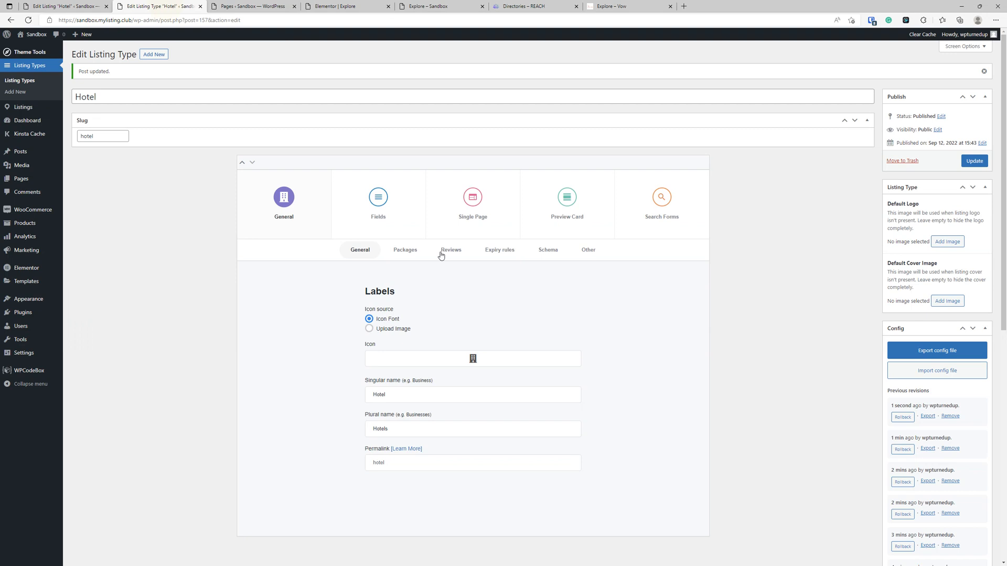
left_click(624, 206)
scroll(451, 379, "down", 3)
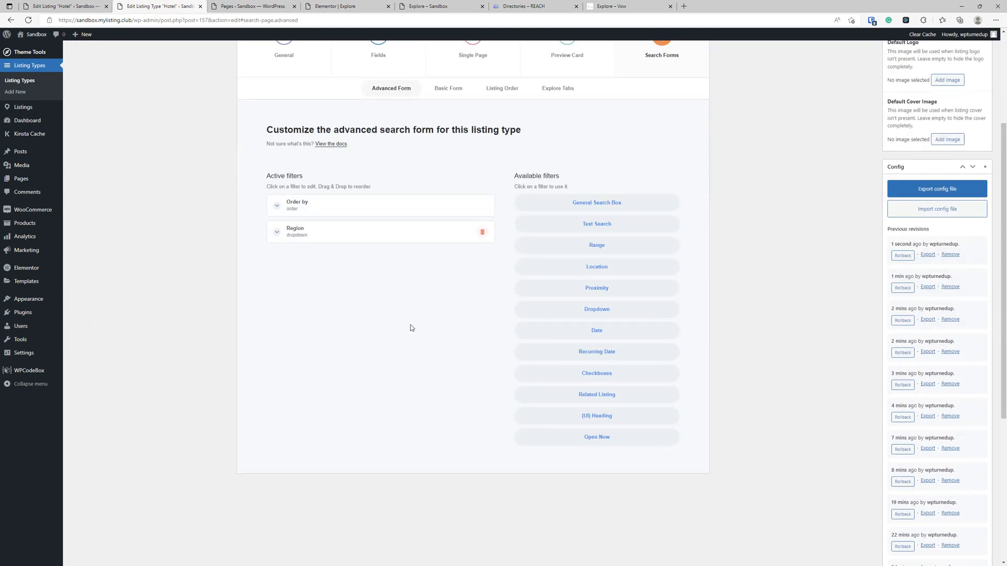
left_click(607, 271)
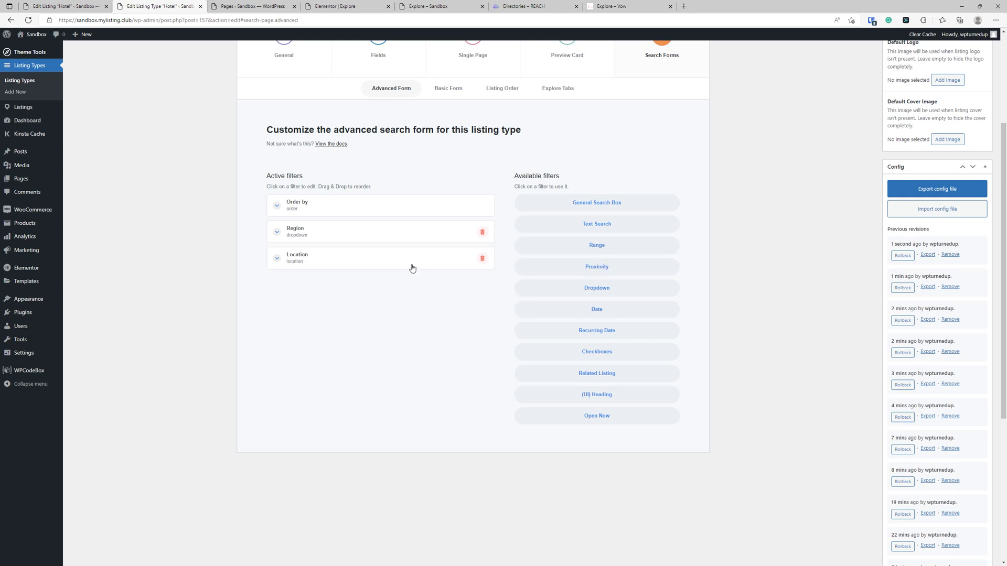
left_click(412, 268)
left_click(412, 268)
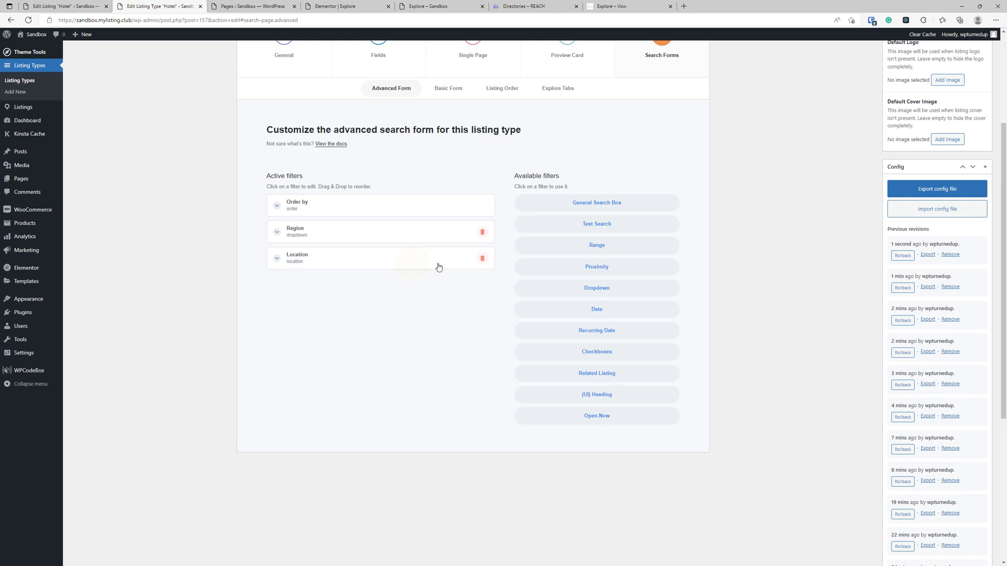
left_click(625, 270)
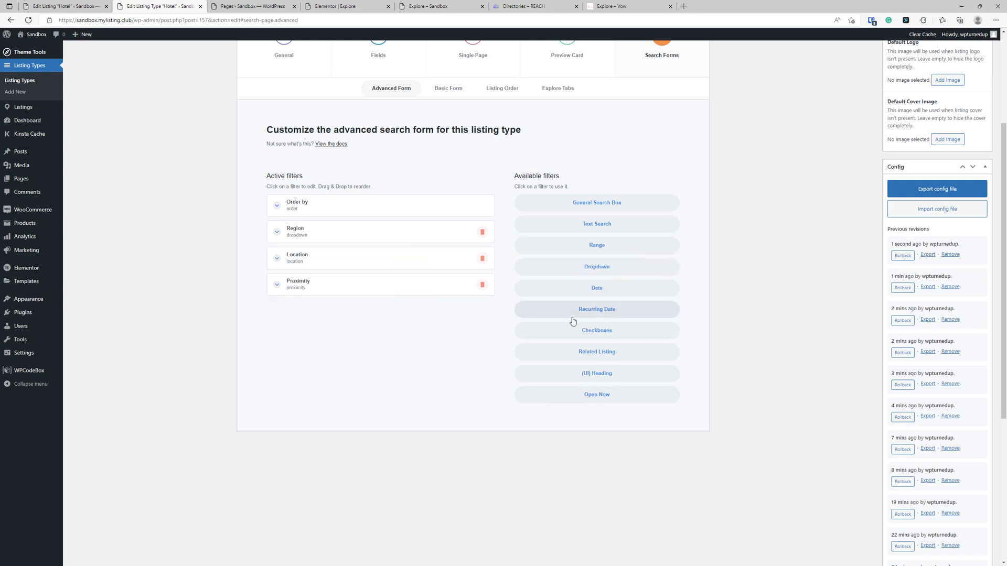
scroll(872, 268, "up", 3)
left_click(975, 162)
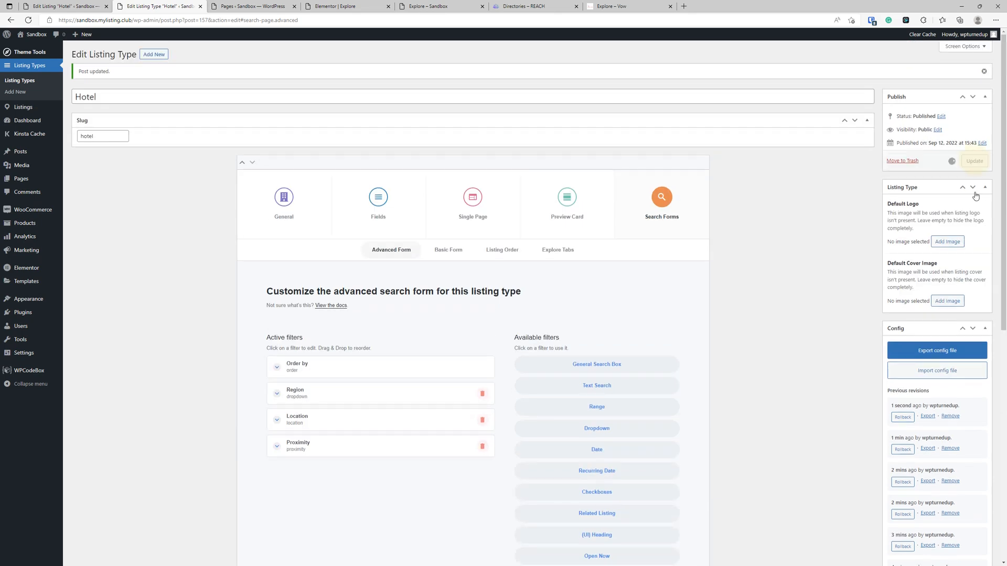
- Reload the Explore page, filter by the first location suggested for "dfd" and set the proximity to about 37 km
left_click(441, 6)
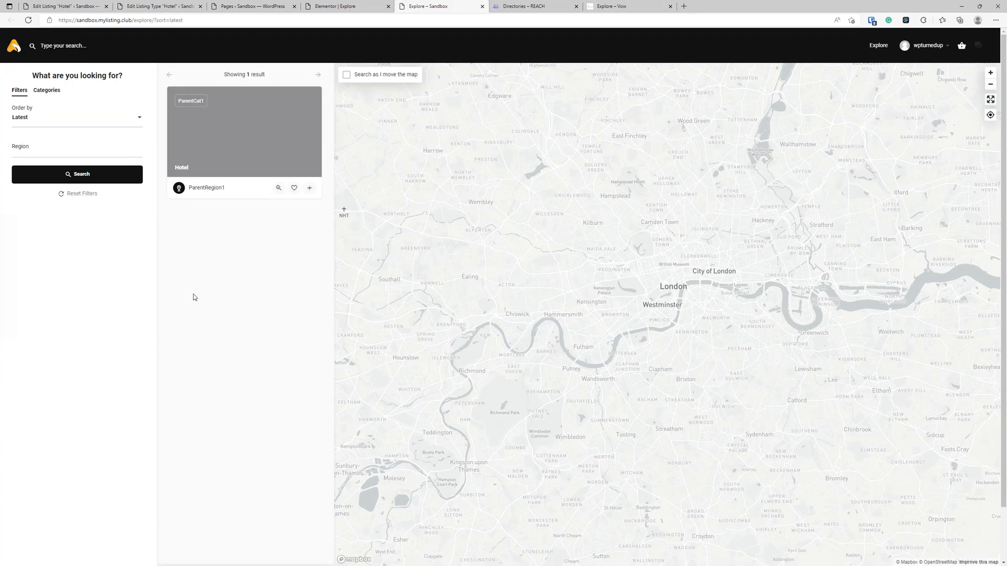
left_click(28, 20)
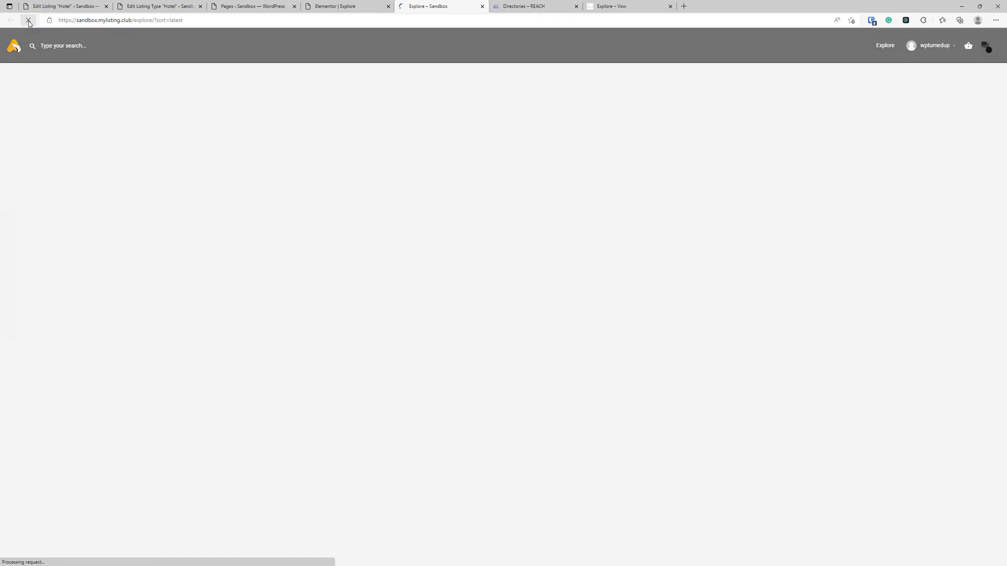
left_click(32, 177)
type("dfd")
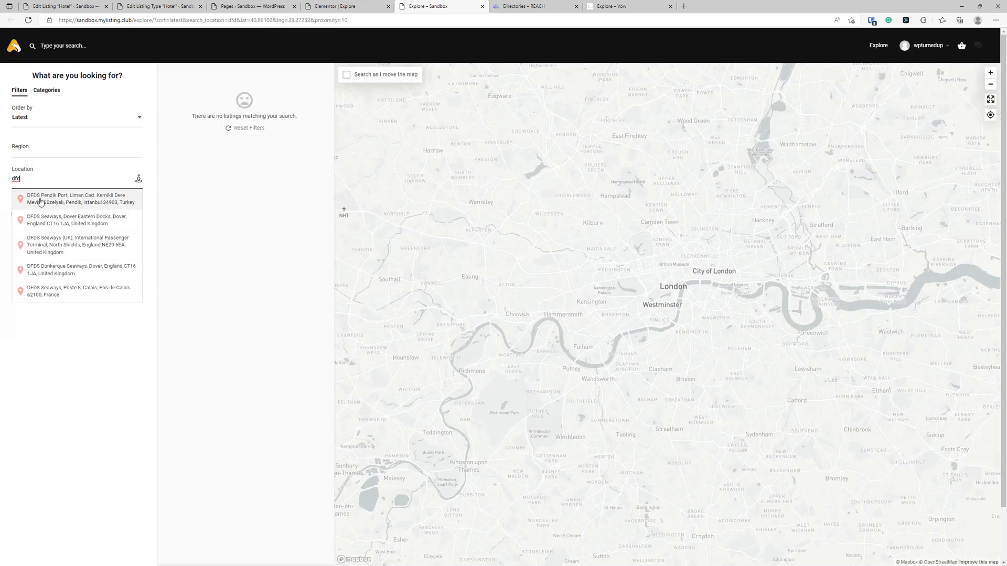
left_click(59, 200)
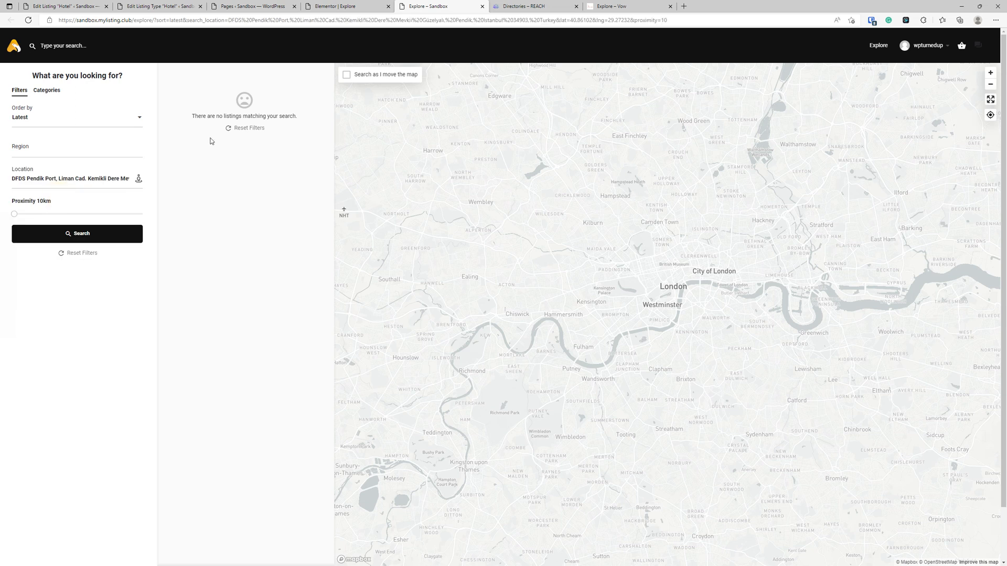
mouse_move(34, 212)
left_mouse_down()
mouse_move(45, 215)
mouse_move(21, 214)
left_mouse_up()
- Switch the units of the Proximity filter in the Hotel listing type's advanced search form to miles
left_click(362, 6)
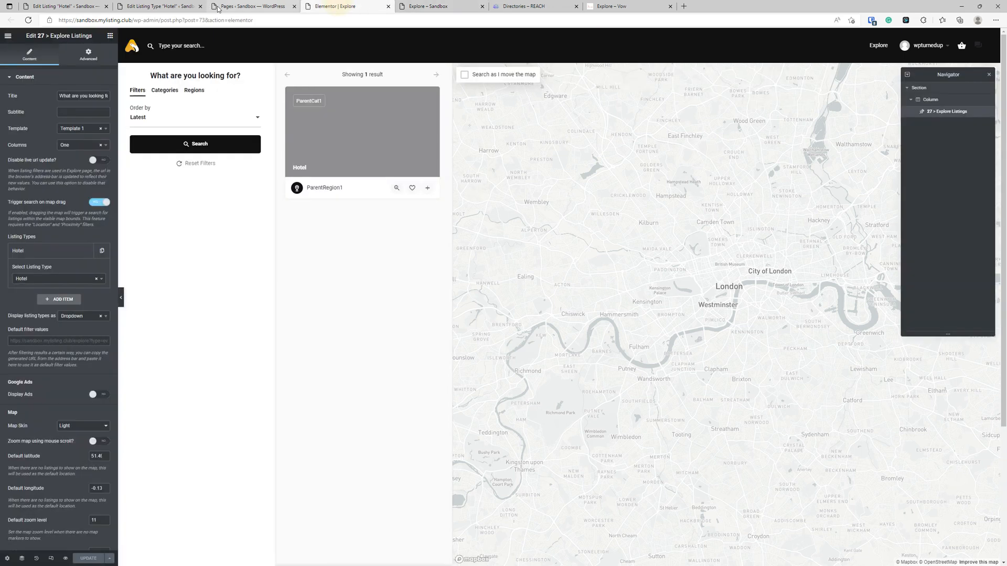
left_click(263, 6)
left_click(186, 6)
left_click(468, 214)
left_click(567, 202)
left_click(662, 202)
scroll(305, 304, "down", 3)
left_click(317, 289)
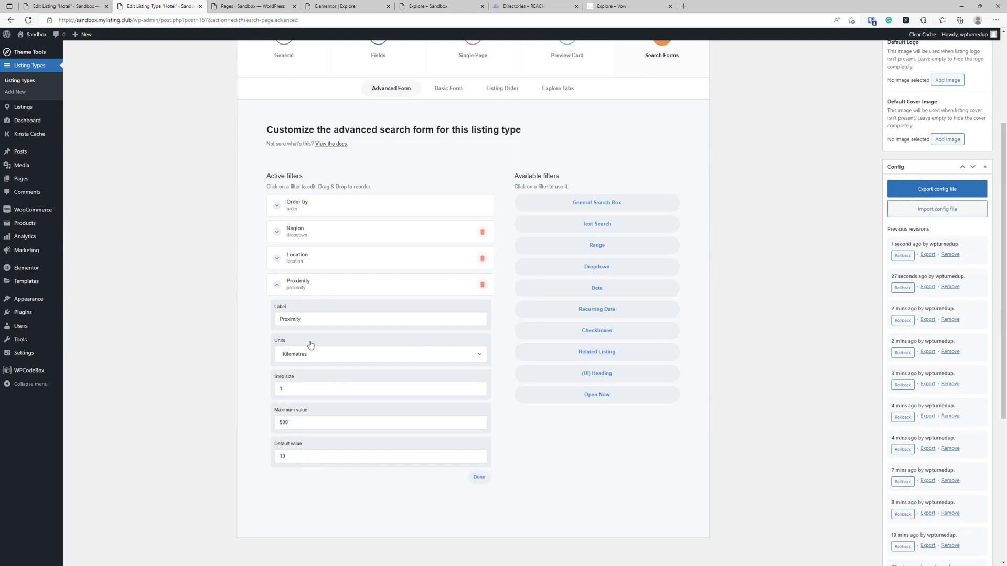
left_click(317, 360)
left_click(313, 377)
left_click_drag(381, 392, 268, 399)
left_click_drag(312, 462, 250, 446)
- Check the Explore page's proximity slider, set the Proximity filter's default value to 100 and save the listing type
left_click(435, 6)
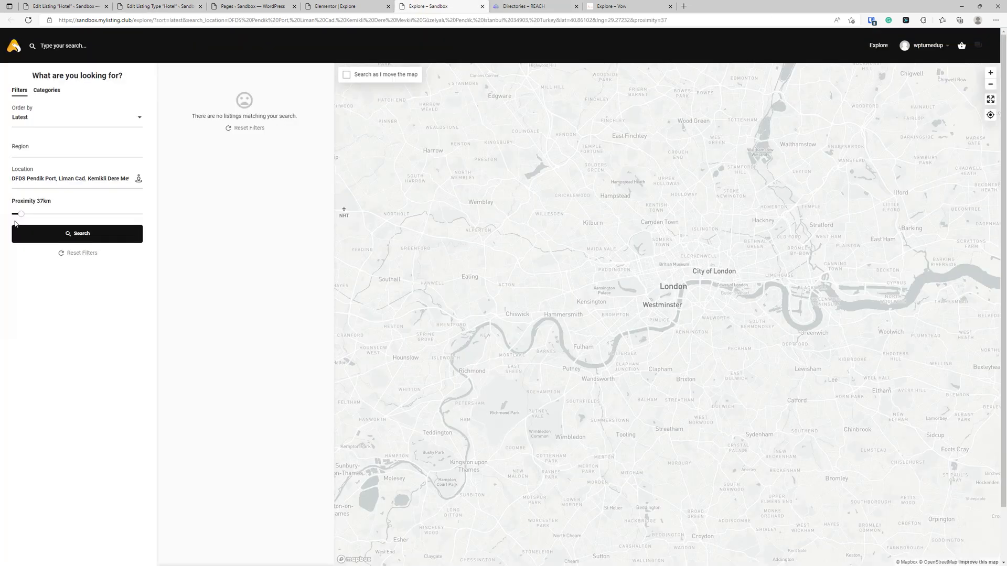
left_click_drag(21, 214, 18, 212)
left_click(231, 6)
left_click(181, 6)
left_click(313, 454)
type("0")
key("Return")
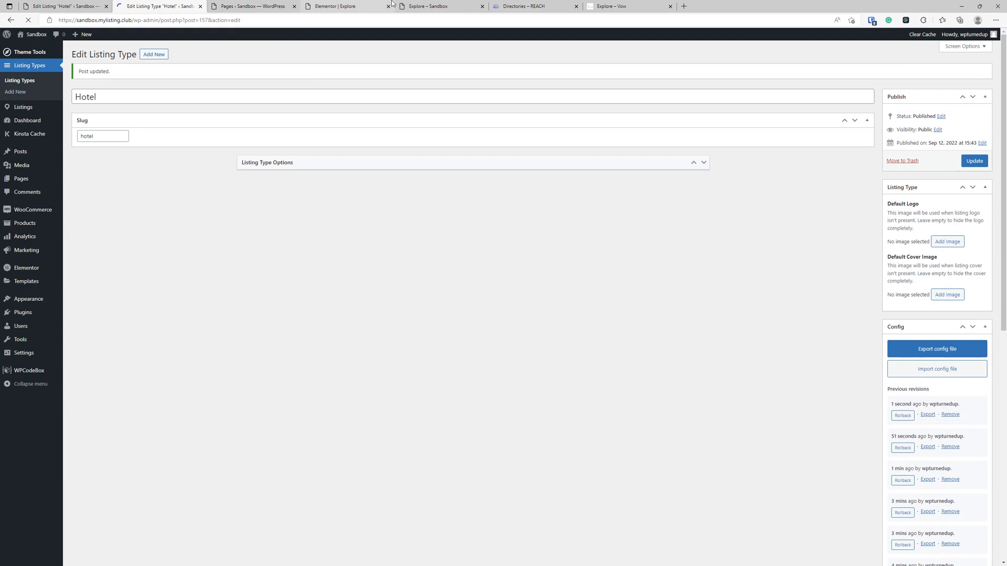
- Reload the Explore page and replace the location filter with Charlotte, North Carolina, United States
left_click(358, 5)
left_click(403, 6)
left_click(28, 20)
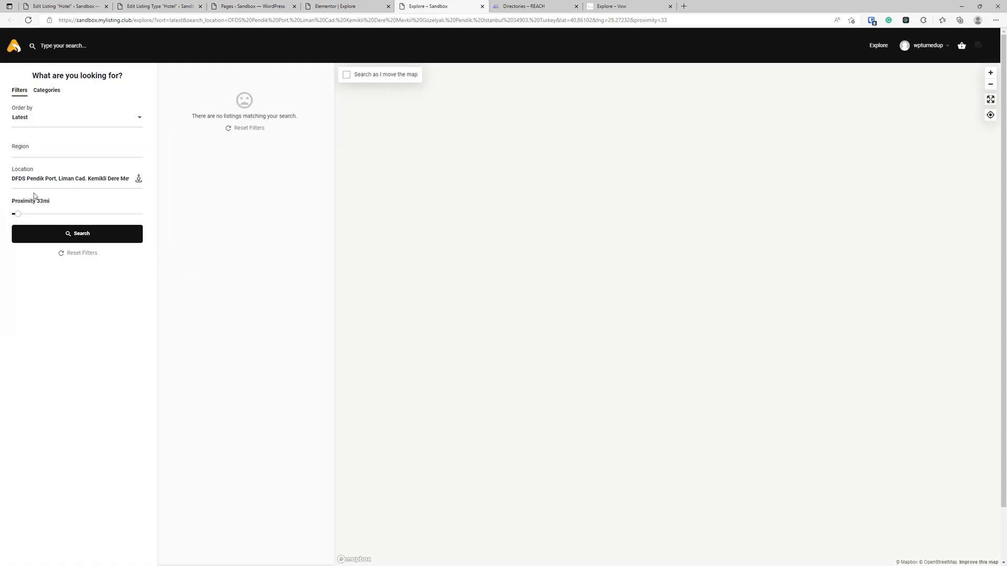
triple_click(68, 179)
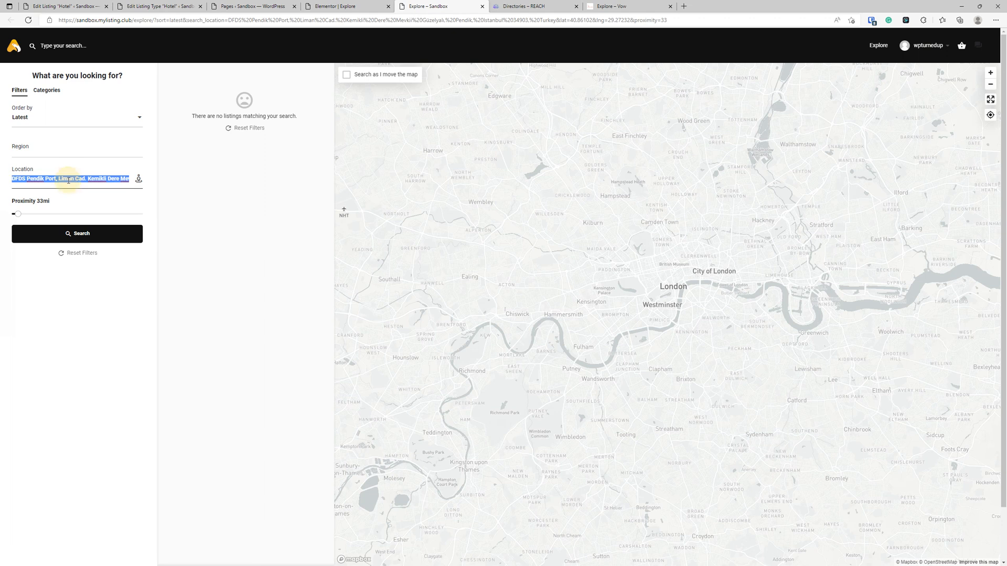
key("BackSpace")
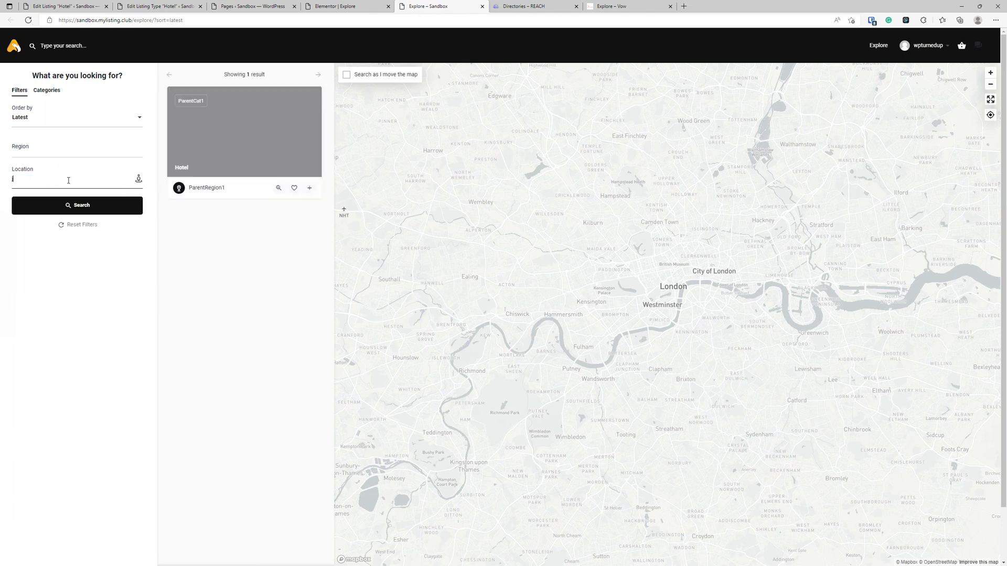
type("char")
left_click(74, 198)
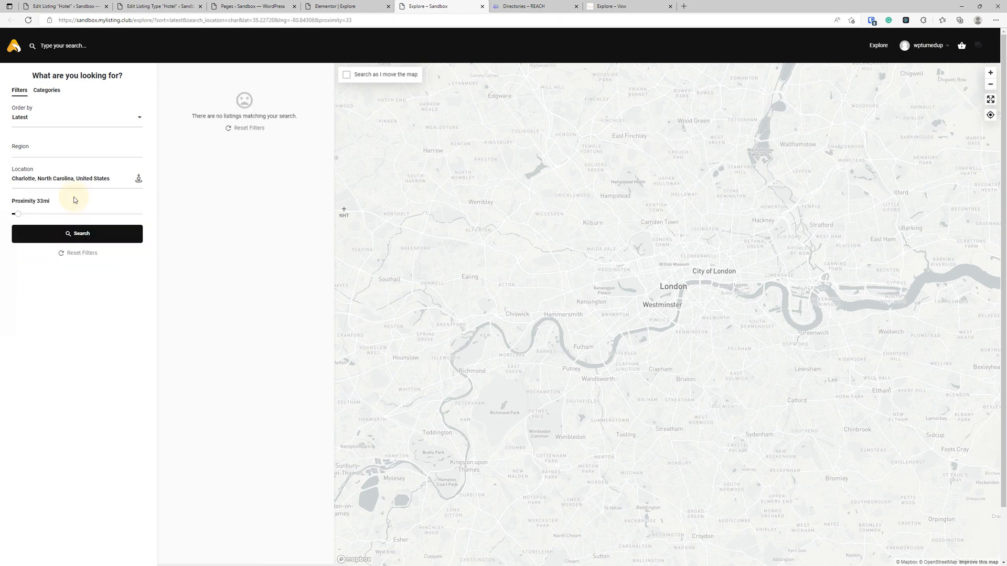
- Try different distances on the Explore page's proximity slider and reset the search filters
mouse_move(19, 213)
left_mouse_down()
mouse_move(19, 204)
mouse_move(10, 213)
left_mouse_up()
left_click(33, 214)
left_click(84, 253)
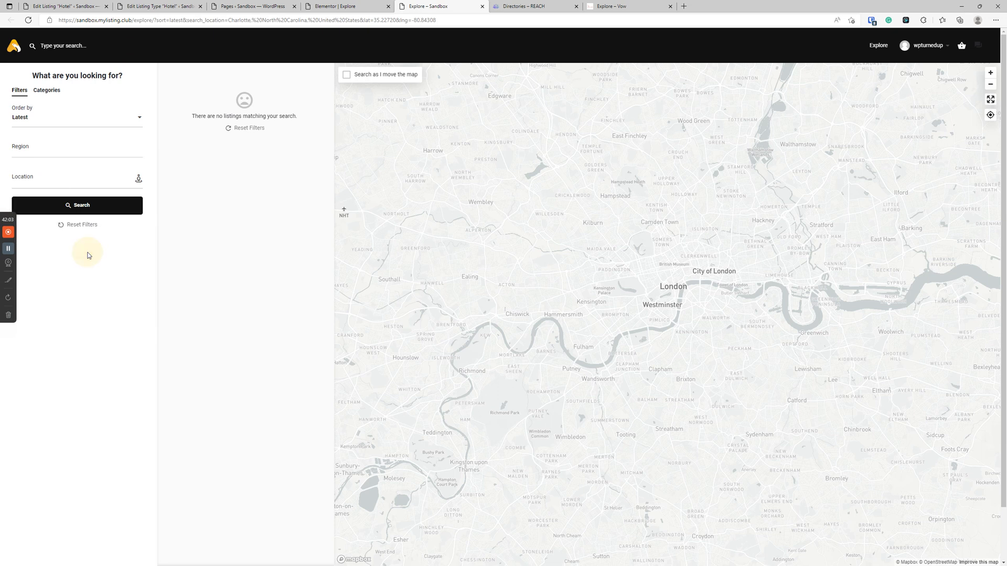
left_click(95, 169)
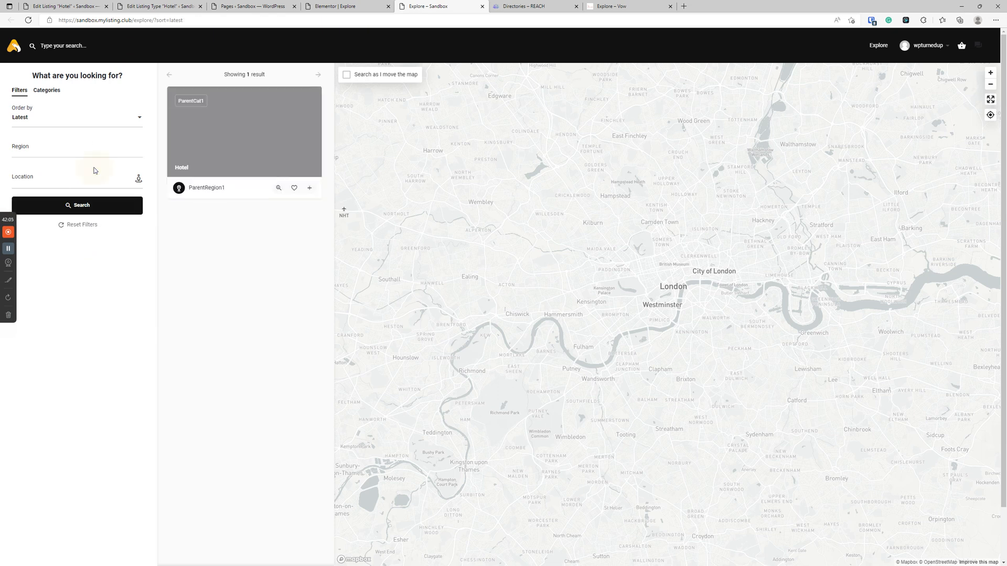
- Filter the Explore page by Charlotte, North Carolina, United States again and set the proximity to 200 miles
left_click(47, 182)
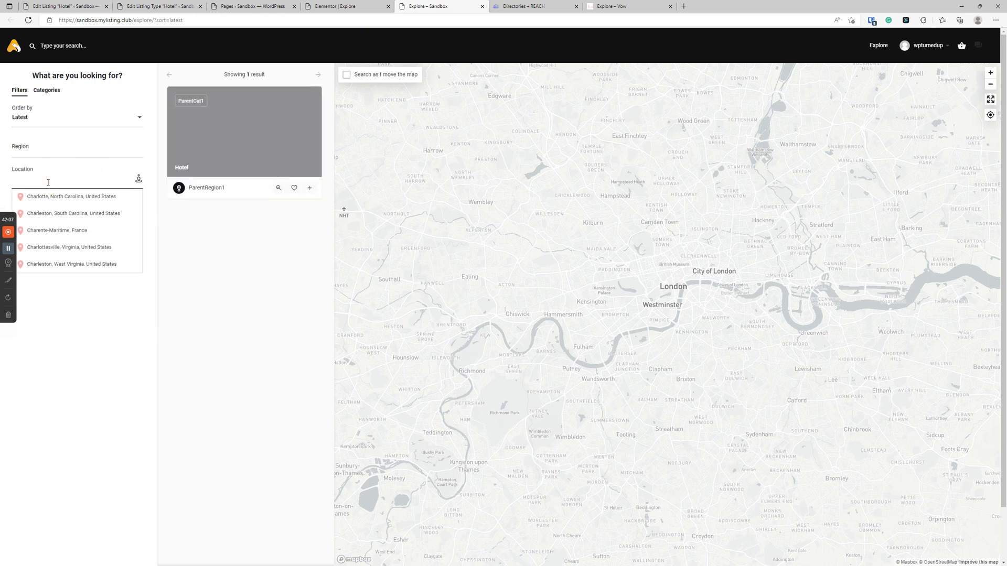
left_click(56, 194)
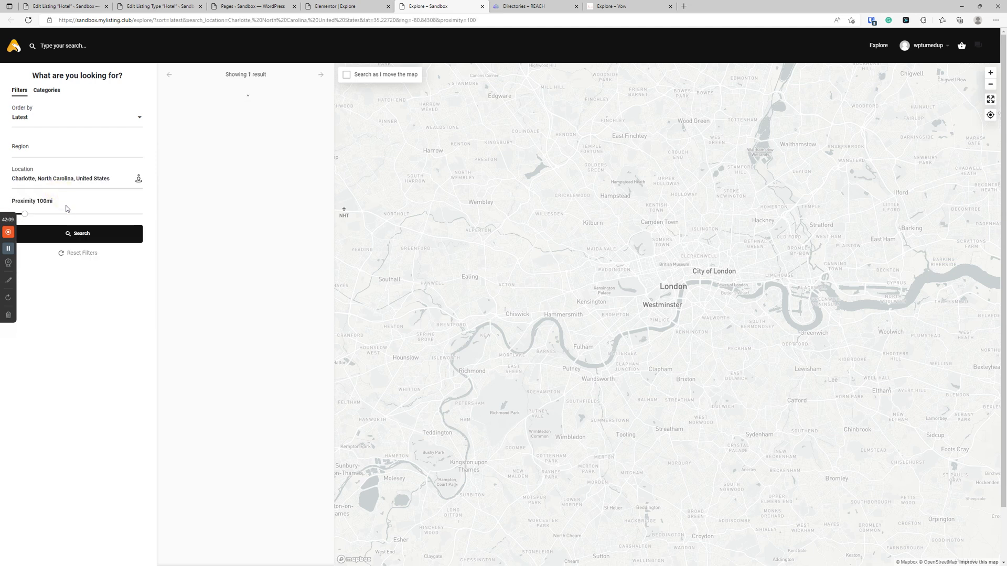
left_click(136, 399)
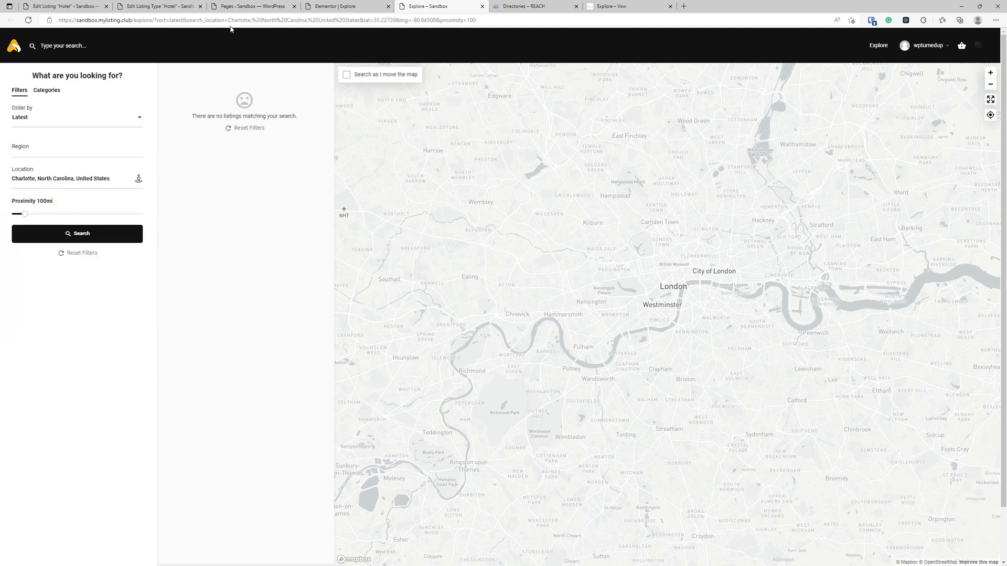
left_click_drag(25, 212, 38, 213)
- Review the active filters of the Hotel listing type's advanced search form and compare them with the Explore page's filters
left_click(257, 6)
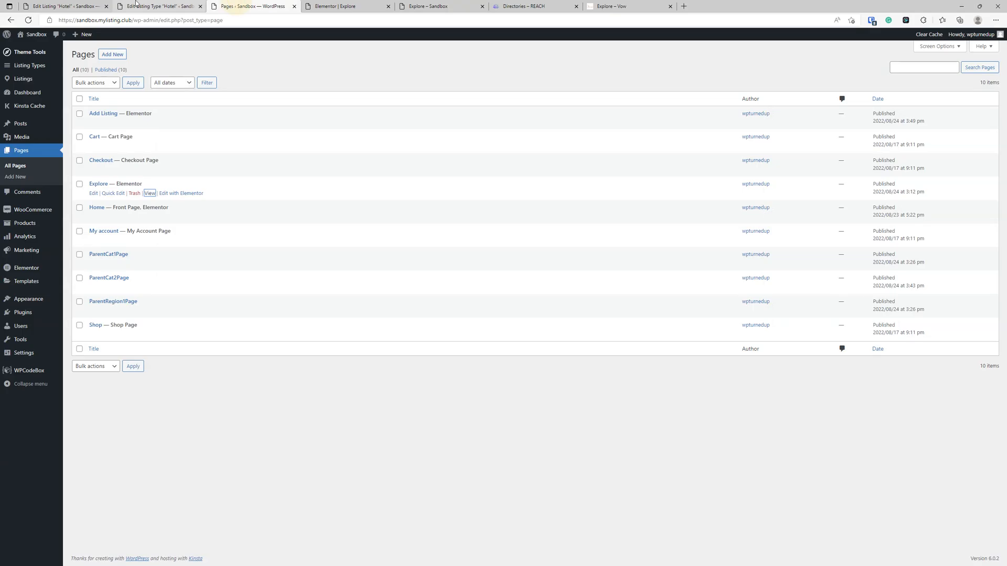
left_click(158, 5)
left_click(661, 198)
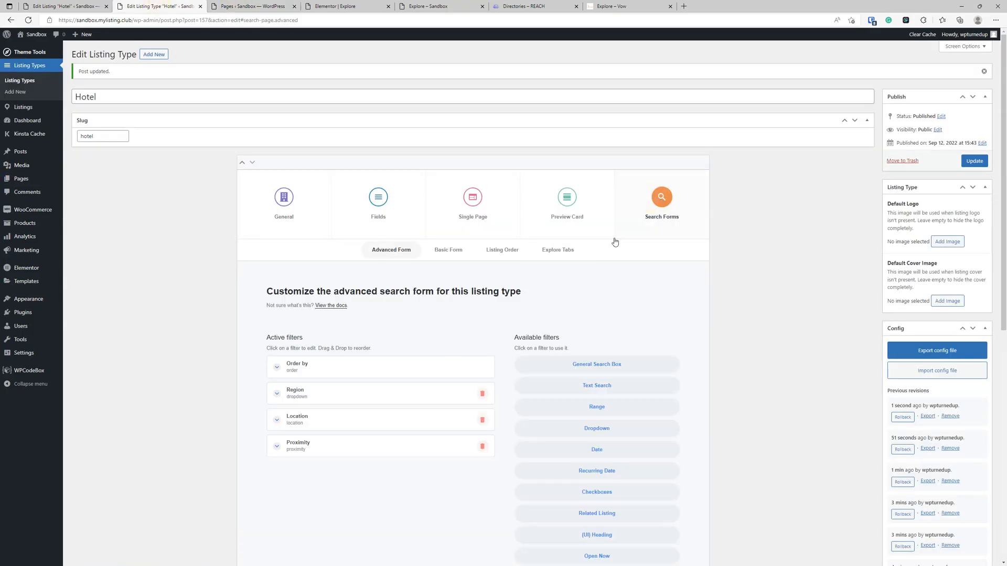
scroll(449, 329, "down", 3)
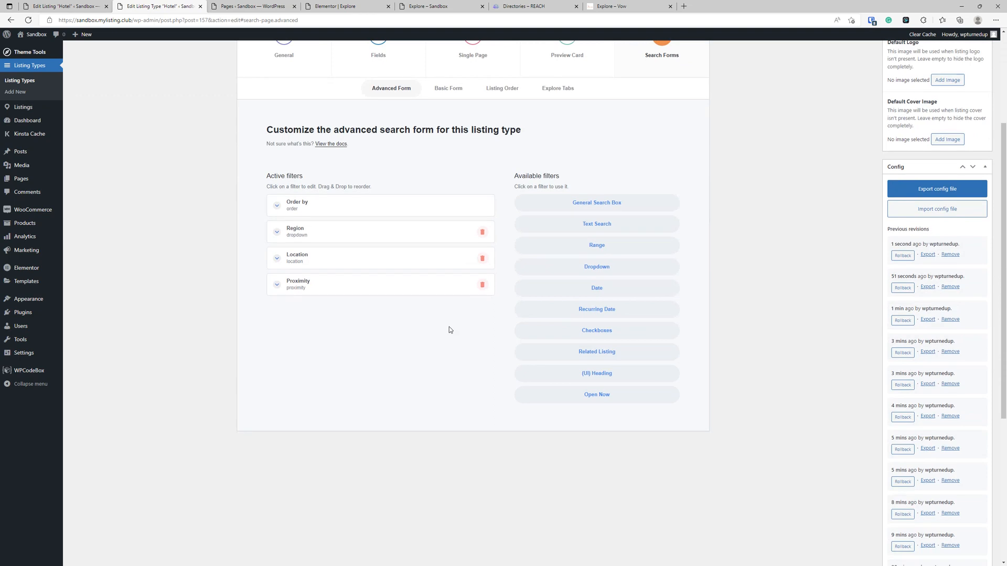
left_click(386, 230)
left_click(395, 241)
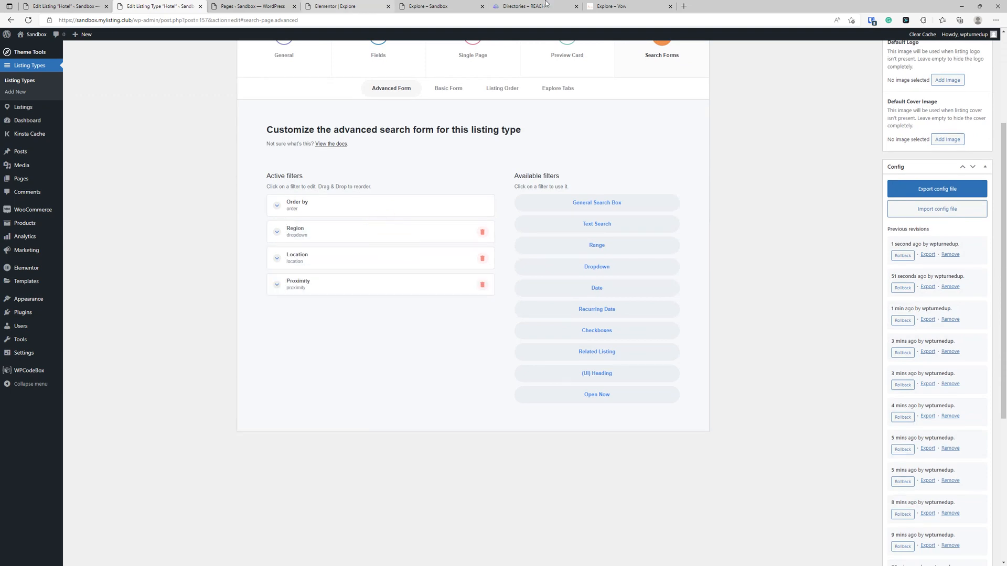
left_click(524, 6)
left_click(449, 6)
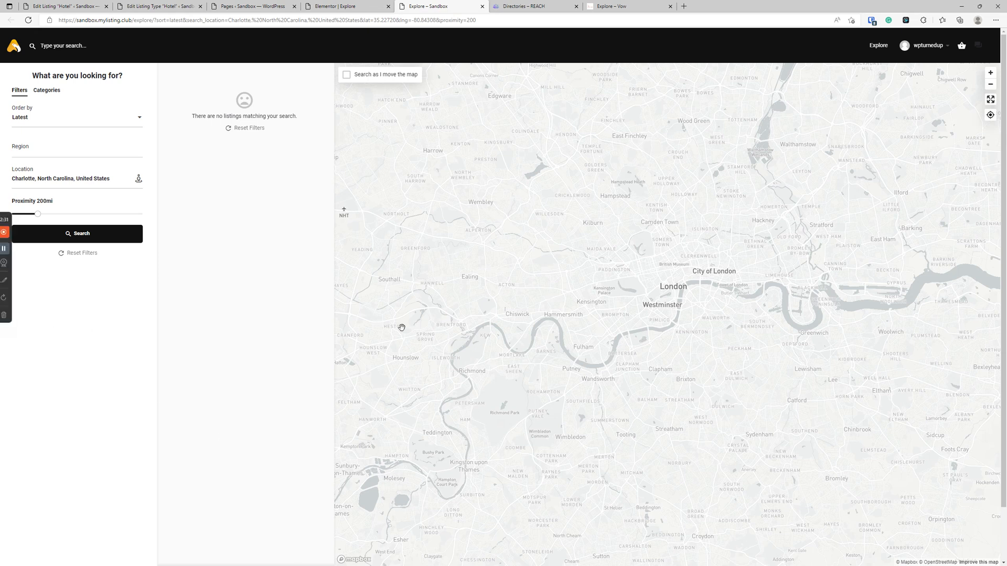
left_click(149, 4)
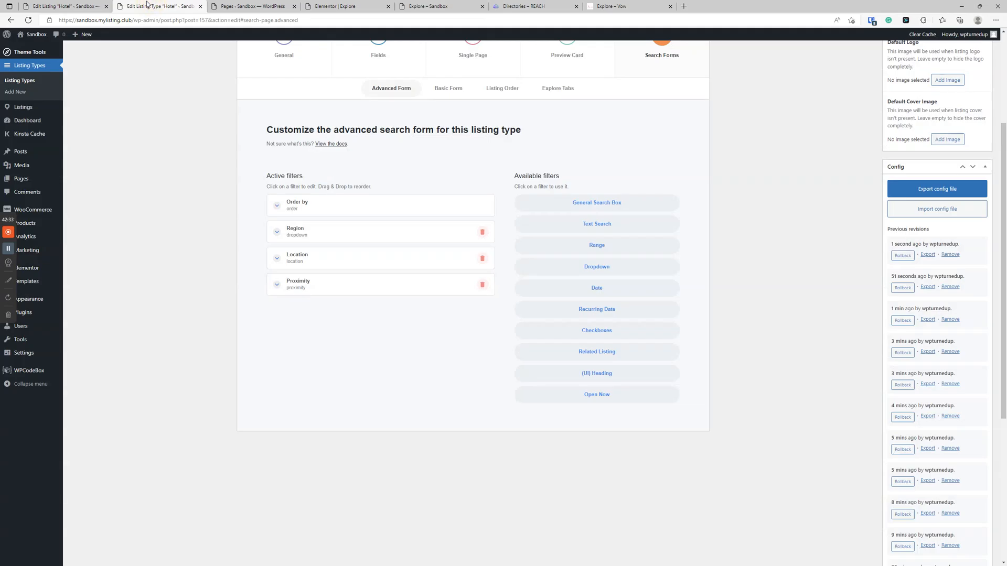
left_click(313, 265)
left_click(314, 261)
left_click(336, 292)
left_click(336, 286)
- Add a General Search Box filter labelled Search at the start of the active filters and move Order by to the end
left_click(612, 210)
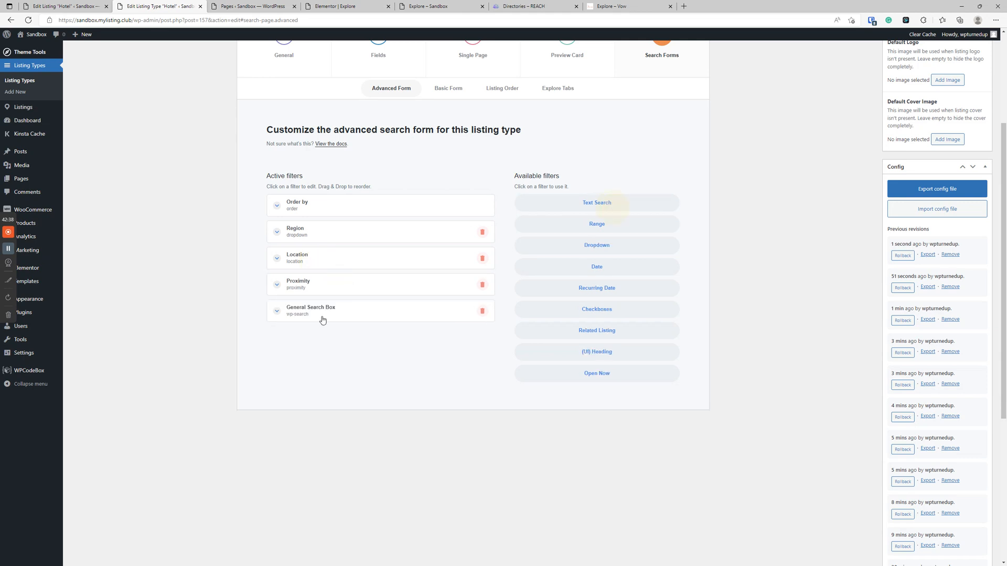
mouse_move(326, 314)
left_mouse_down()
mouse_move(326, 198)
mouse_move(322, 318)
left_mouse_up()
left_click(332, 214)
left_click_drag(328, 240, 256, 238)
type("Search")
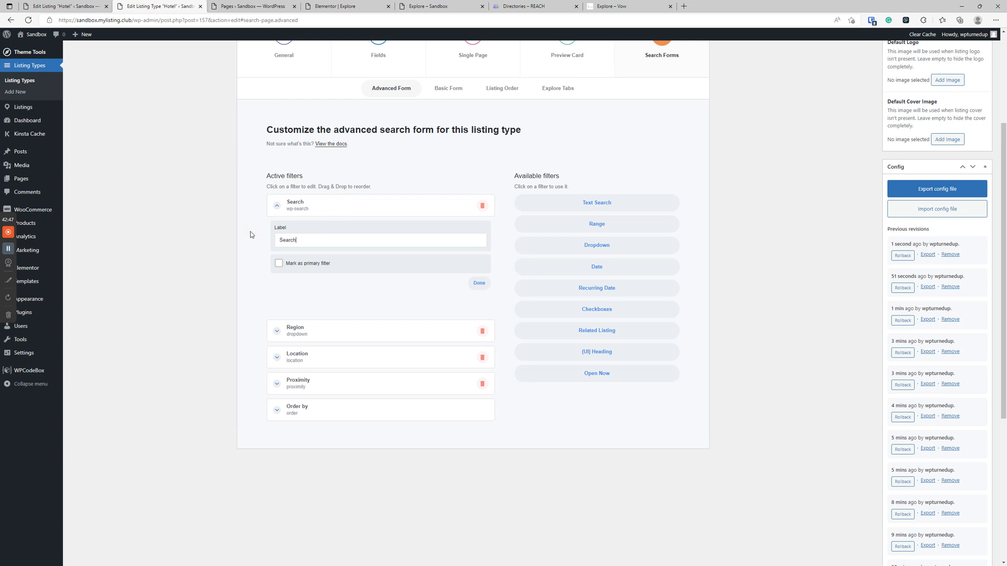
left_click(358, 208)
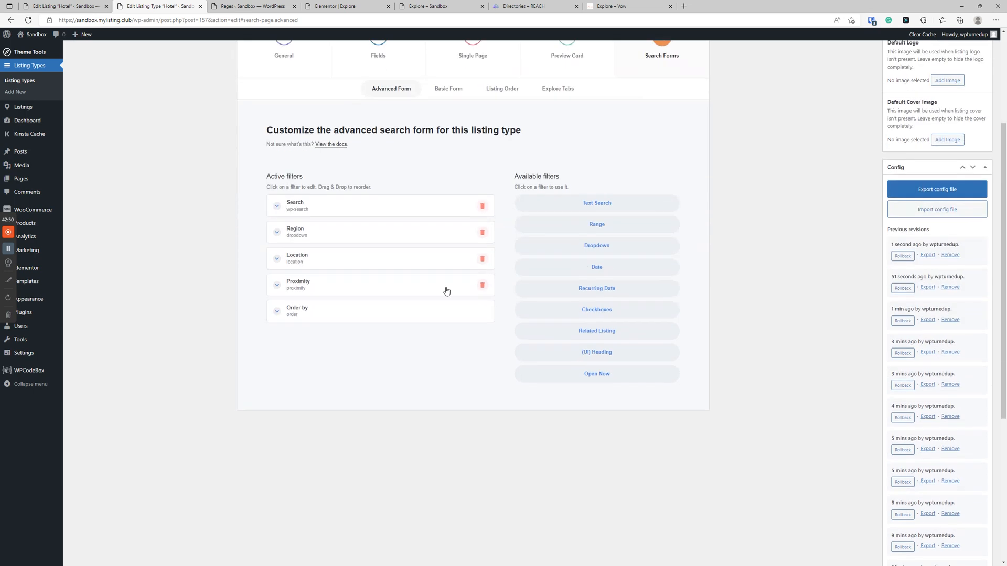
- Review the Search filter's options and update the Hotel listing type
left_click(398, 213)
left_click(397, 208)
left_click(398, 210)
left_click(398, 210)
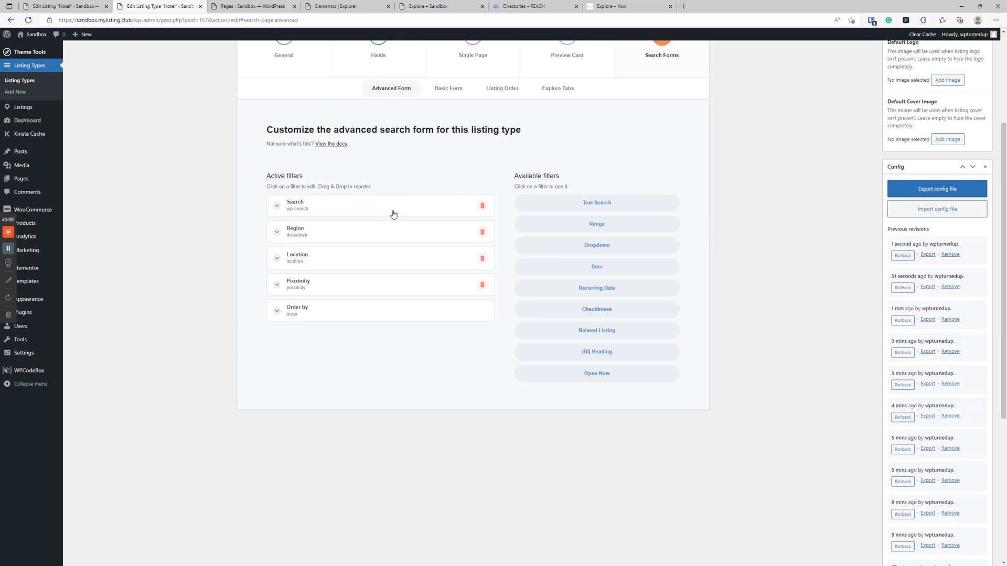
scroll(394, 214, "up", 3)
left_click(974, 161)
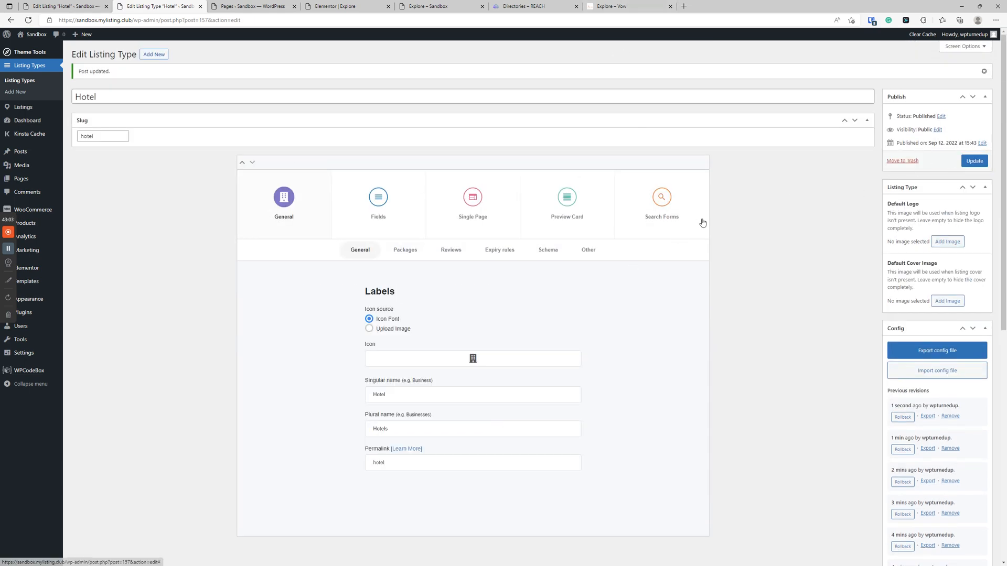
- Reload the Explore page and try the new Search field among its filters
left_click(427, 6)
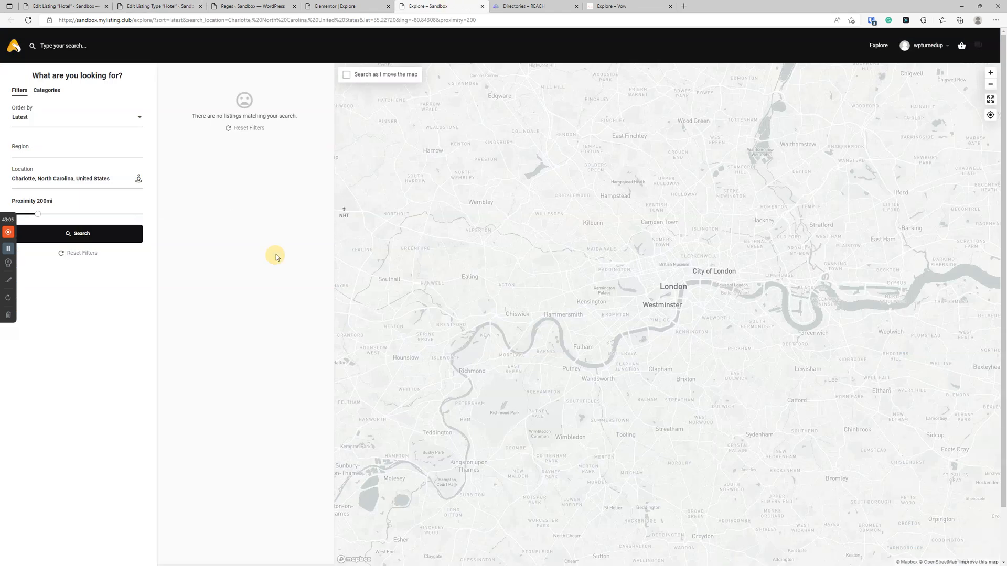
left_click(29, 20)
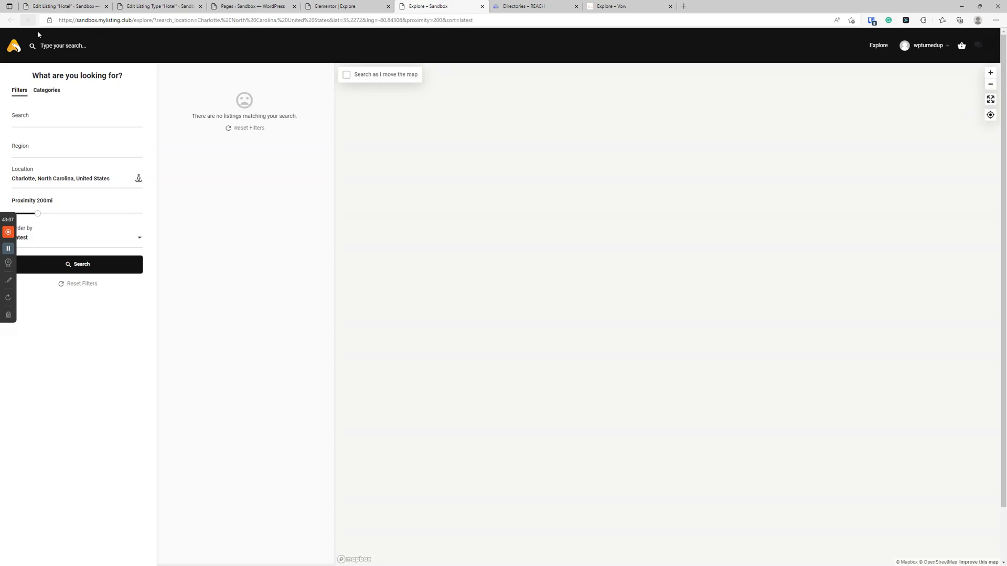
left_click(78, 118)
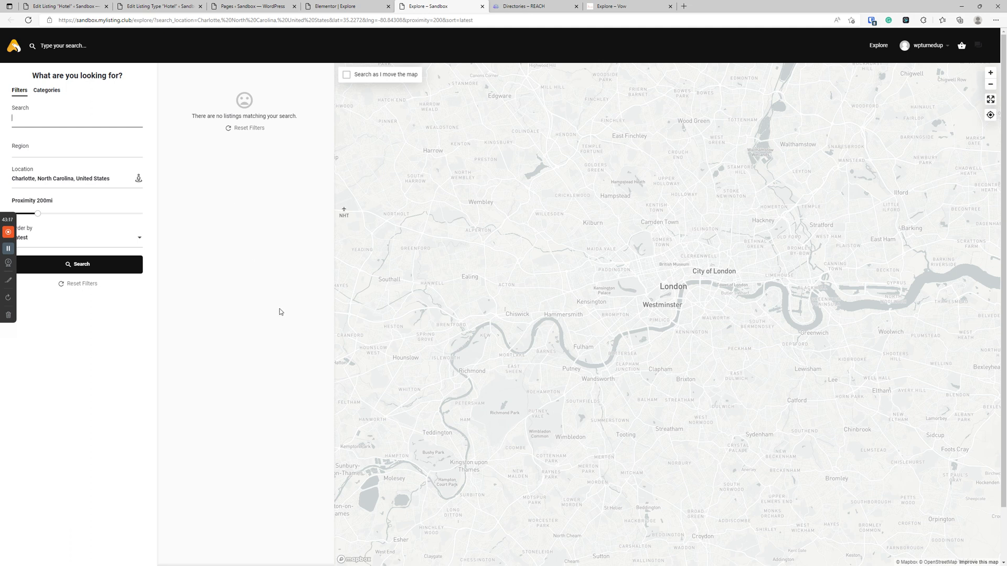
left_click(231, 255)
- Return to the Hotel listing type and open its advanced search form settings
left_click(277, 6)
left_click(370, 6)
left_click(418, 5)
left_click(187, 5)
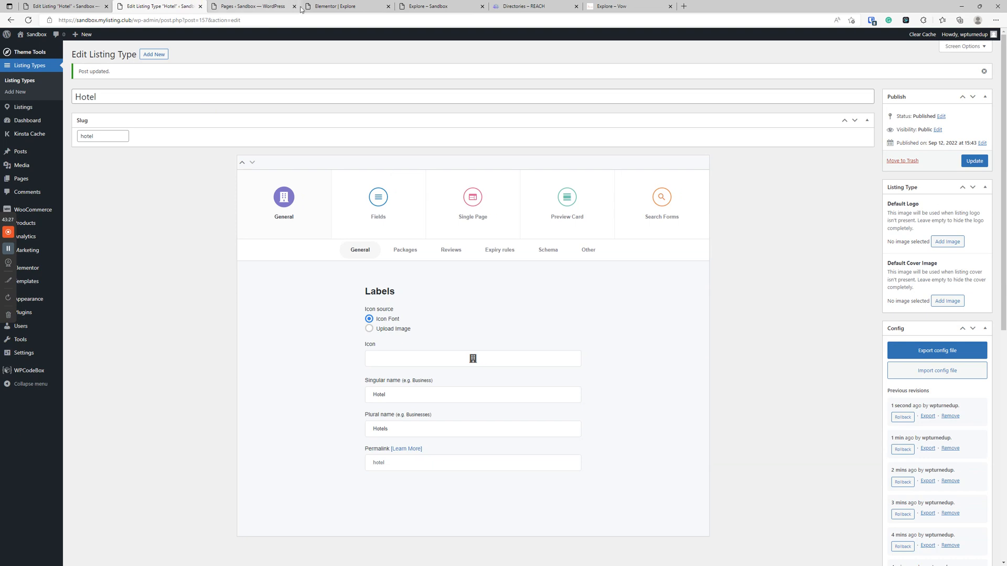
left_click(658, 228)
scroll(646, 254, "down", 2)
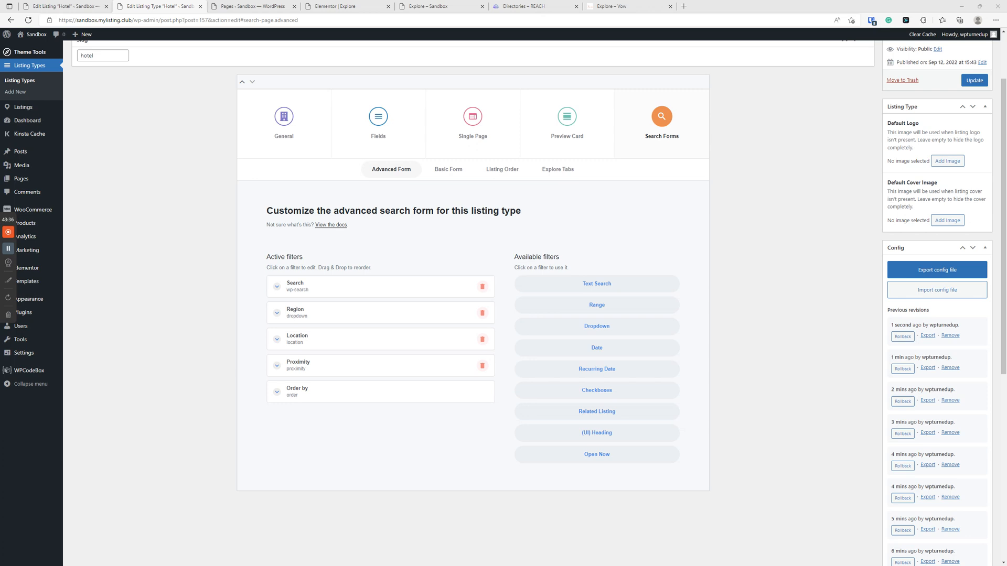
- Try adding a Range filter above Order by, view its slider types, and remove the filter
left_click(596, 304)
left_click_drag(343, 419, 344, 398)
scroll(344, 397, "down", 5)
left_click(321, 256)
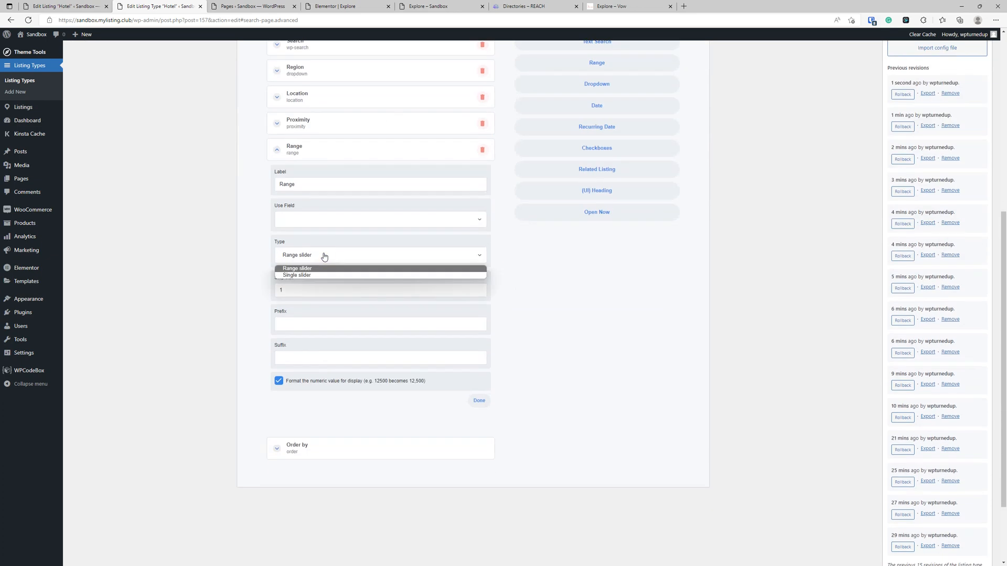
left_click(326, 256)
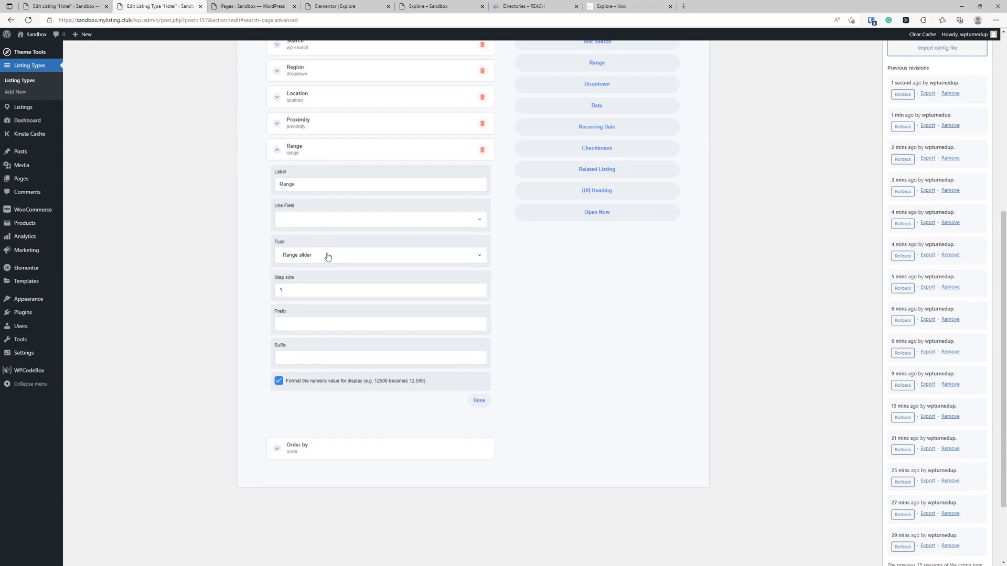
left_click(349, 158)
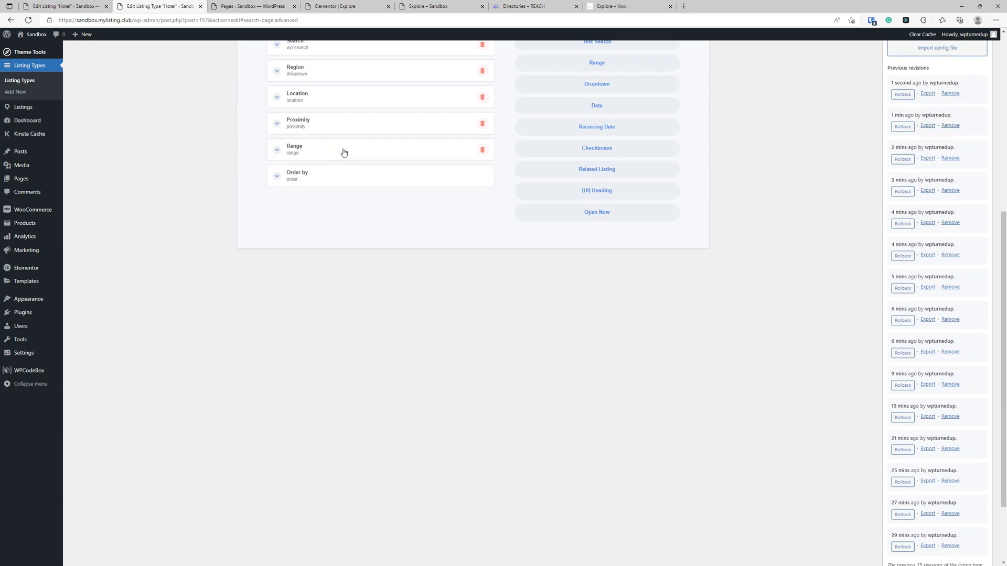
scroll(532, 262, "up", 3)
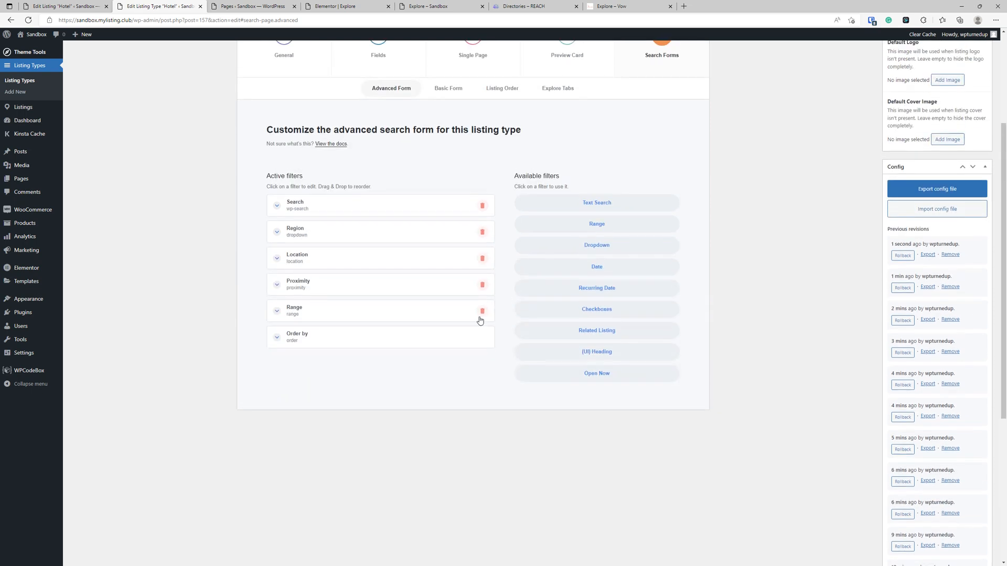
left_click(481, 312)
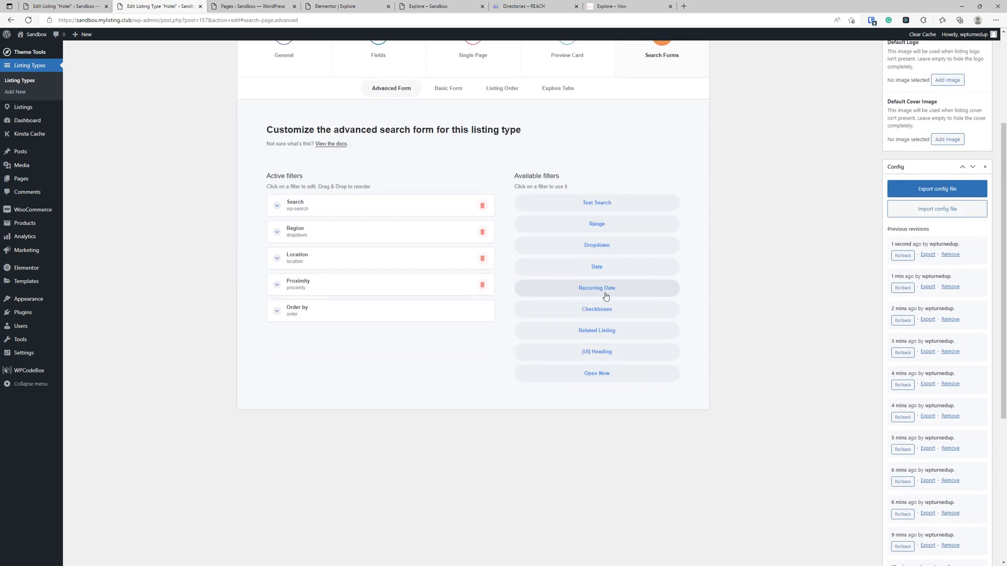
- Try a Checkboxes filter that uses the Price Range field and remove it from the active filters
left_click(606, 311)
left_click_drag(431, 332, 396, 312)
left_click(395, 308)
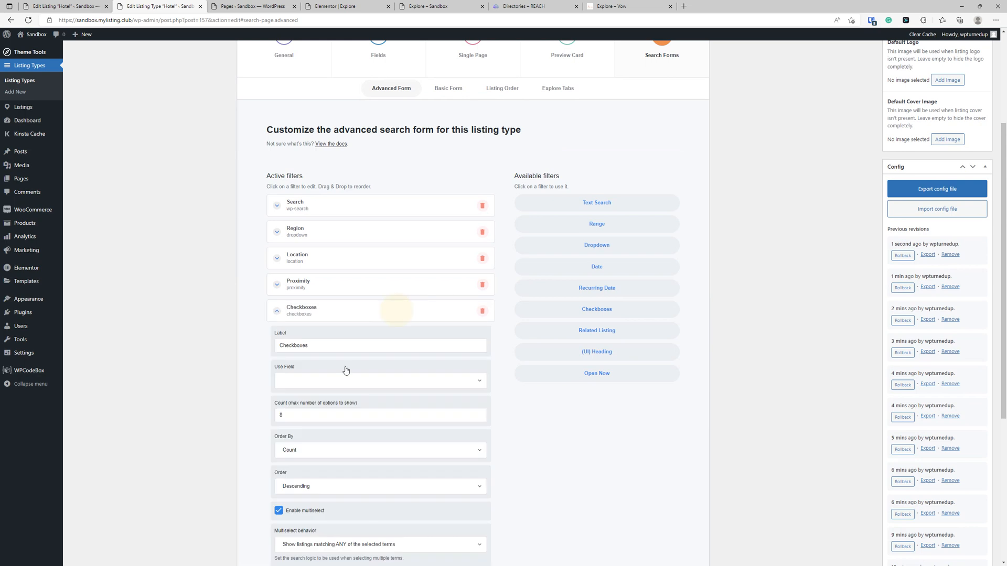
left_click(348, 381)
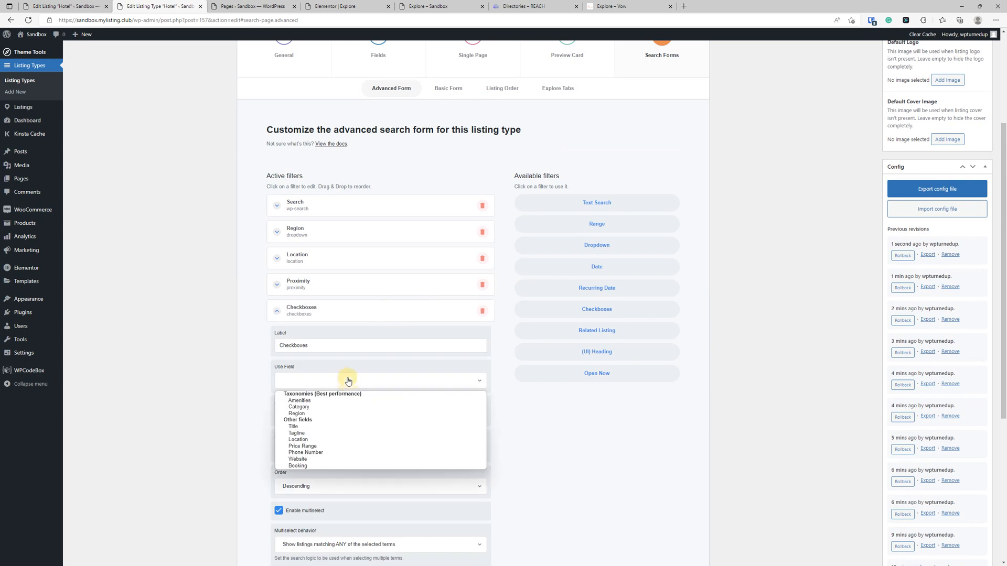
left_click(318, 447)
scroll(314, 435, "down", 2)
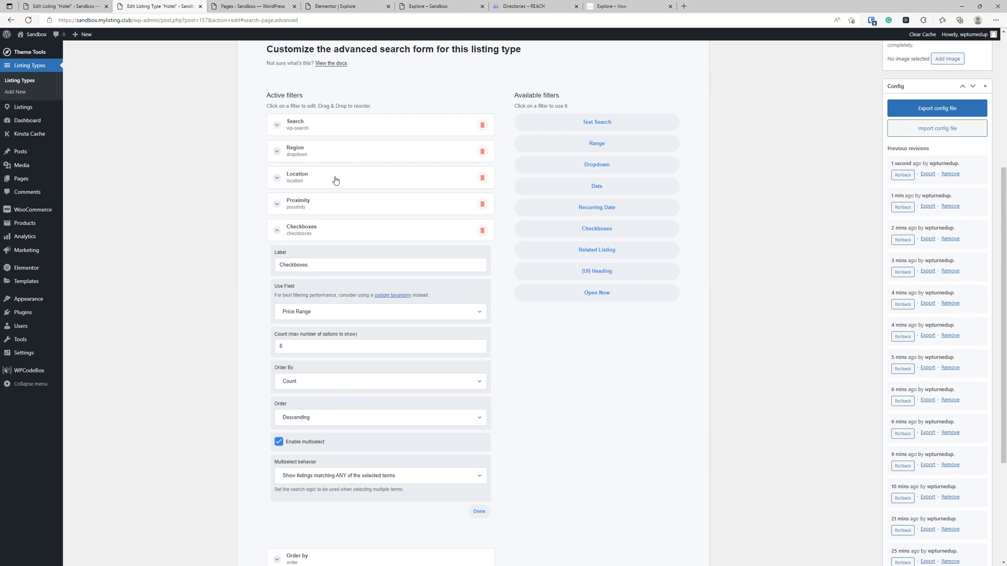
left_click(482, 231)
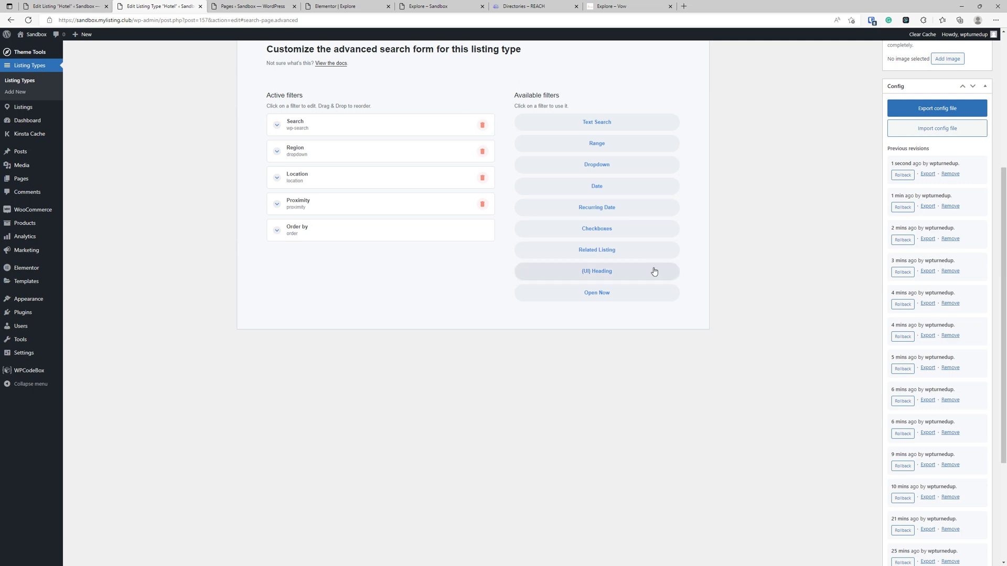
- Try adding and reordering two Related Listing filters and remove both from the active filters
left_click(620, 250)
left_click(356, 262)
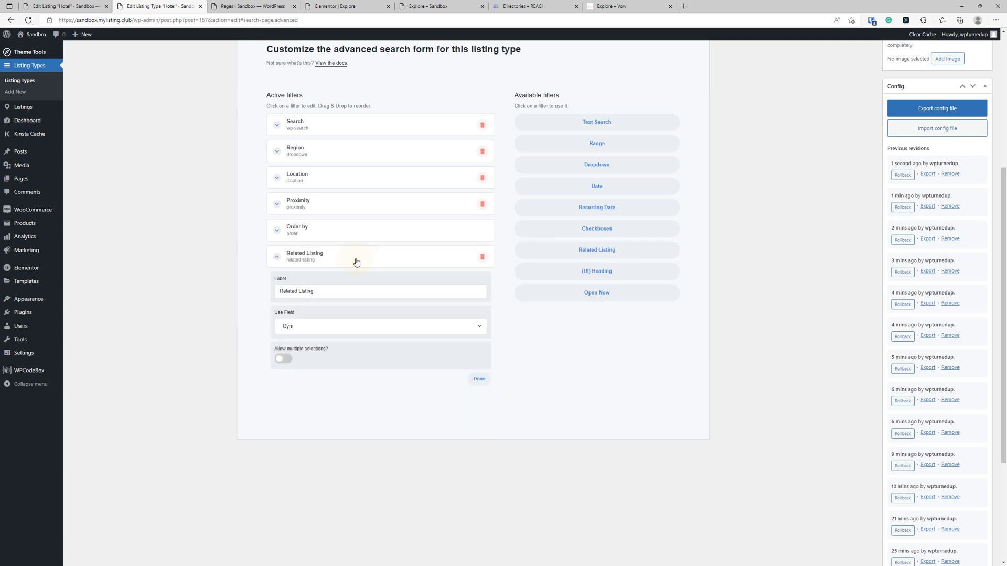
left_click(356, 262)
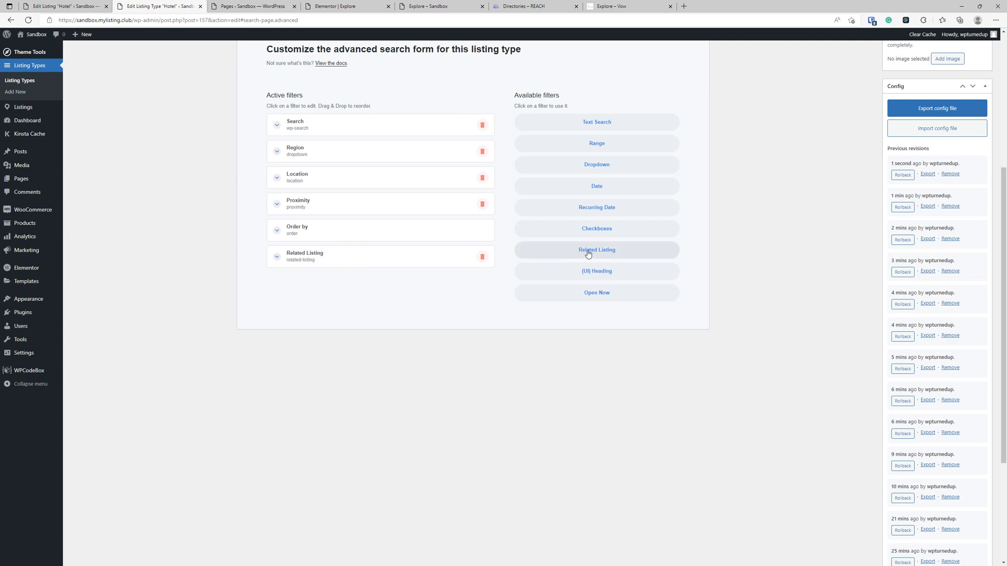
left_click_drag(585, 250, 367, 254)
left_click(614, 256)
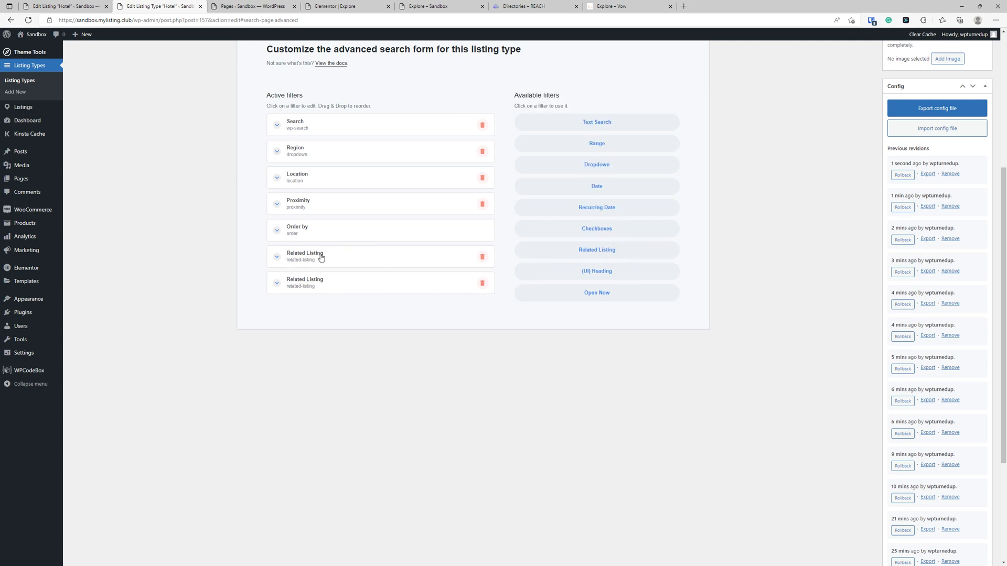
left_click_drag(320, 284, 320, 257)
left_click(482, 257)
left_click(481, 256)
- Add a UI Heading filter labelled Location at the end of the active filters
left_click(603, 269)
left_click(413, 270)
triple_click(401, 305)
type("Location")
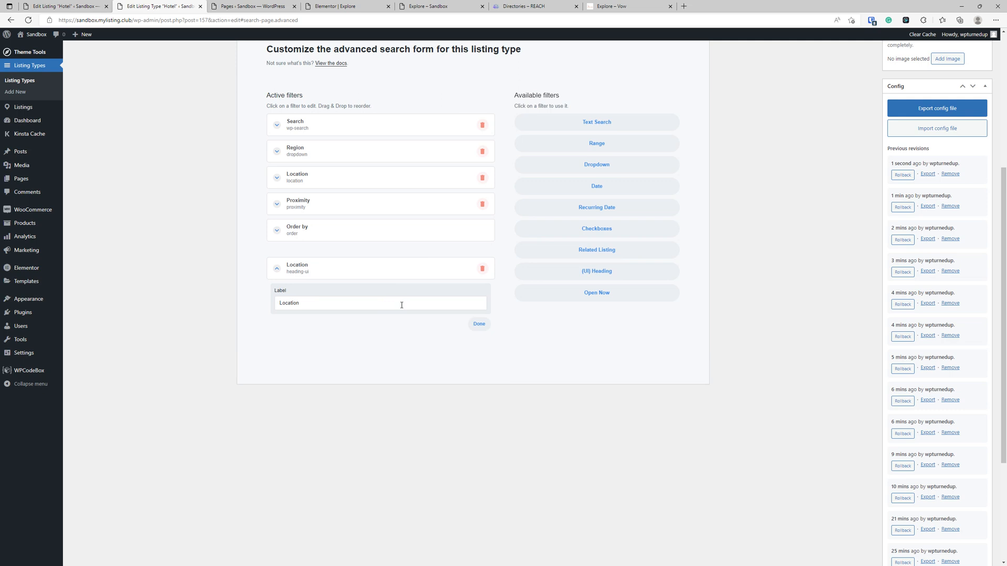
left_click(320, 274)
- Arrange the Region, Location and Proximity filters in that order beneath the Location heading and update the listing type
left_click_drag(311, 186, 319, 283)
left_click_drag(321, 180, 322, 276)
left_click_drag(316, 155, 320, 216)
scroll(819, 158, "up", 5)
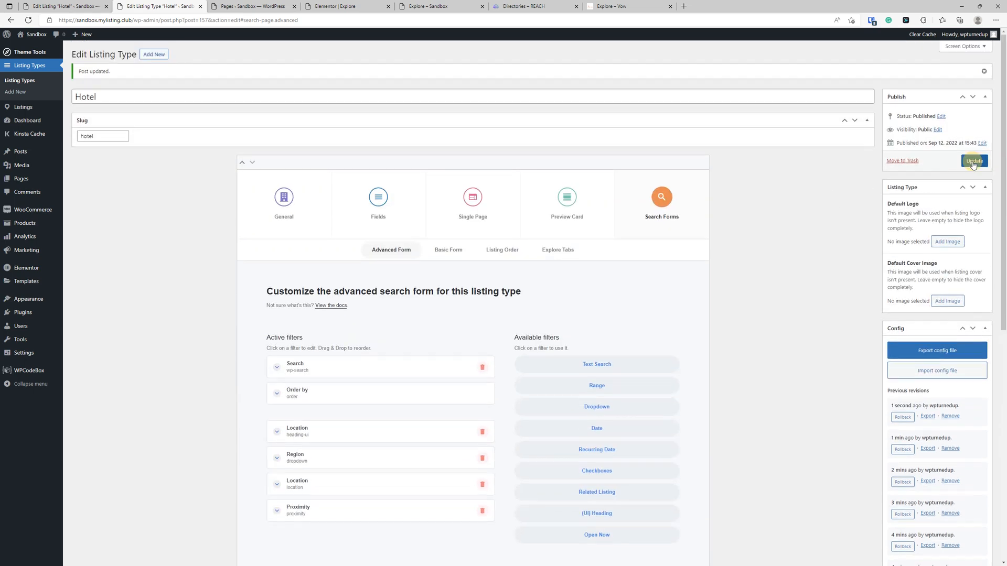
- Reload the Explore page and check the filters grouped under the Location heading
left_click(427, 5)
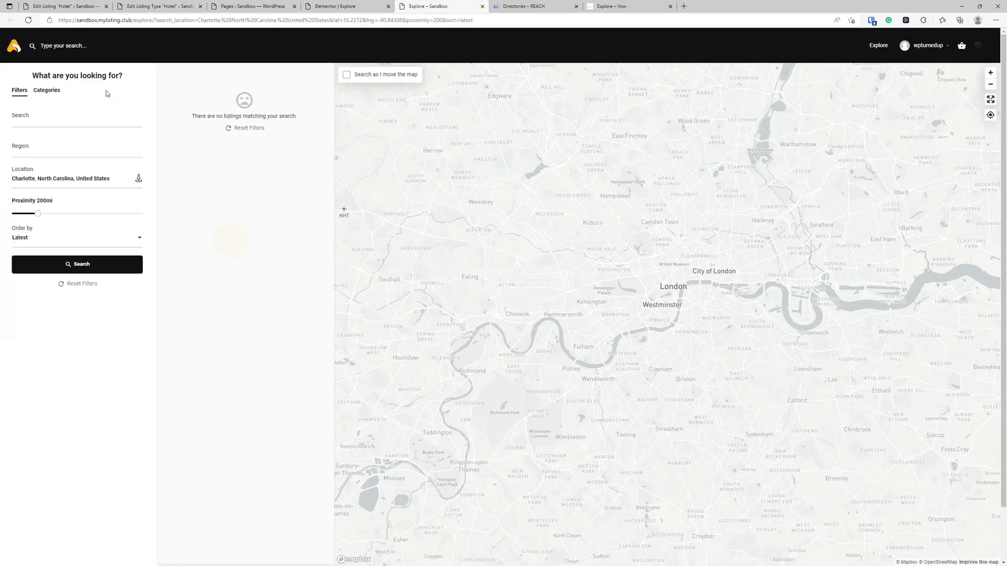
left_click(28, 20)
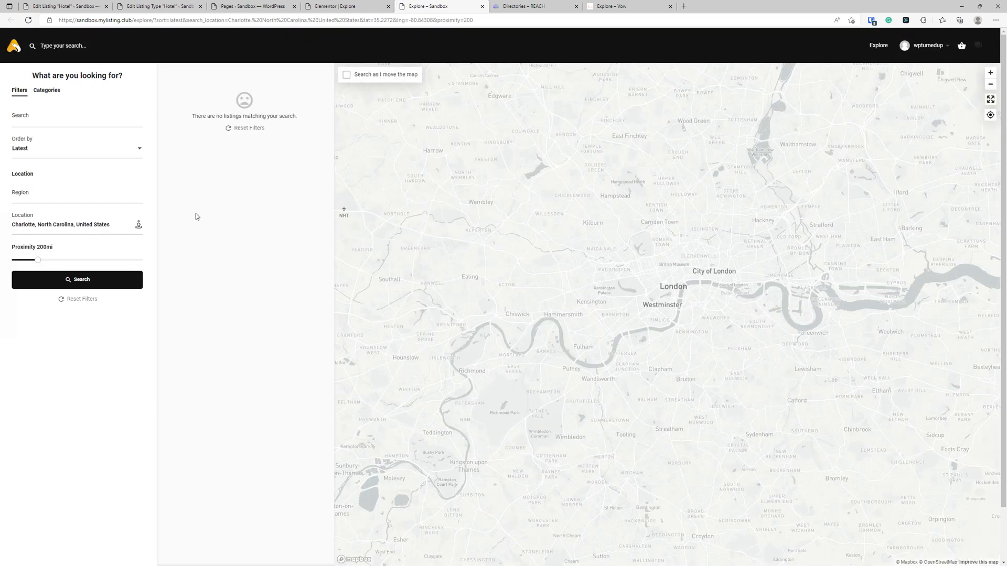
left_click(39, 192)
- Go back to the Hotel listing type's advanced search form filters
left_click(338, 6)
left_click(219, 7)
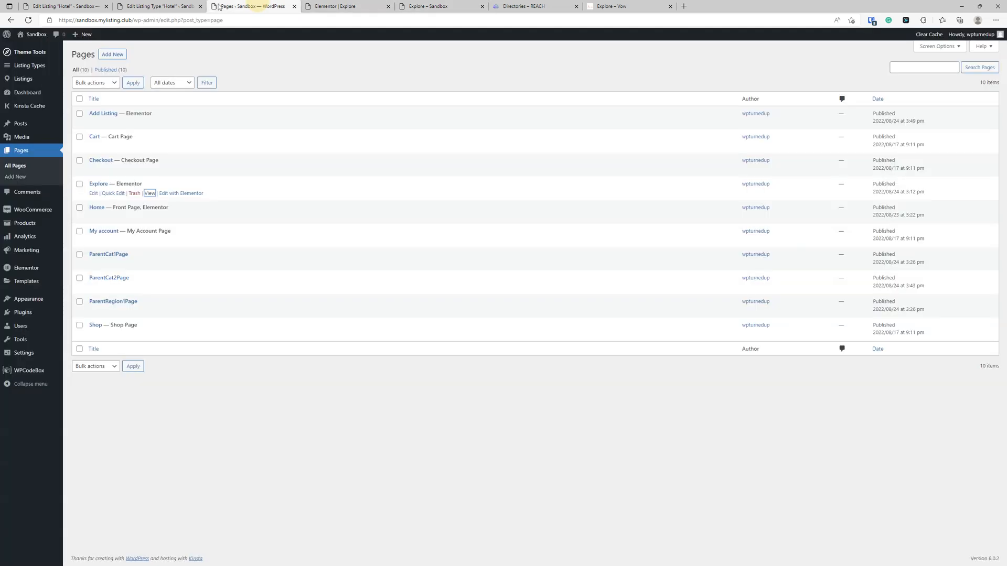
left_click(152, 7)
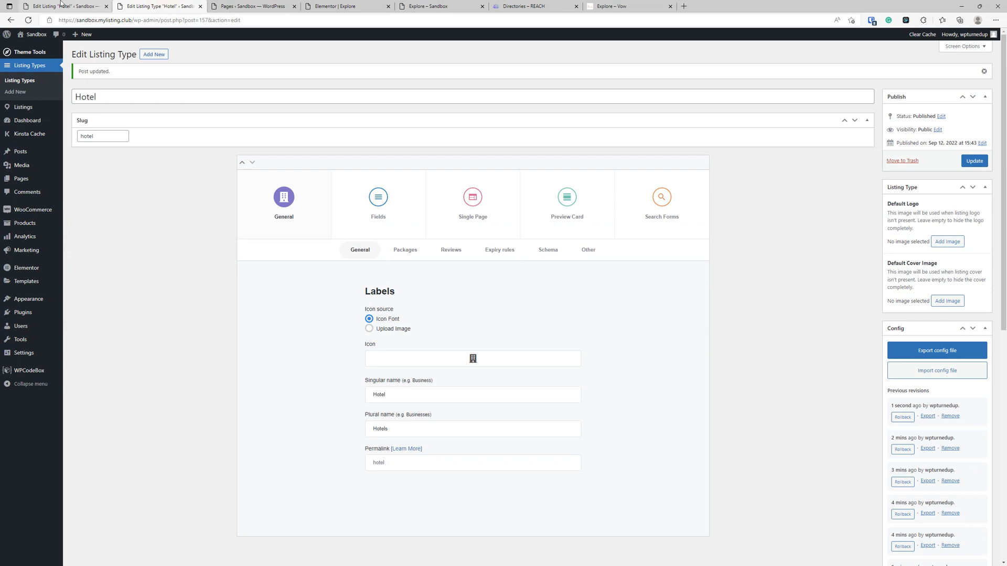
left_click(661, 197)
scroll(461, 268, "down", 3)
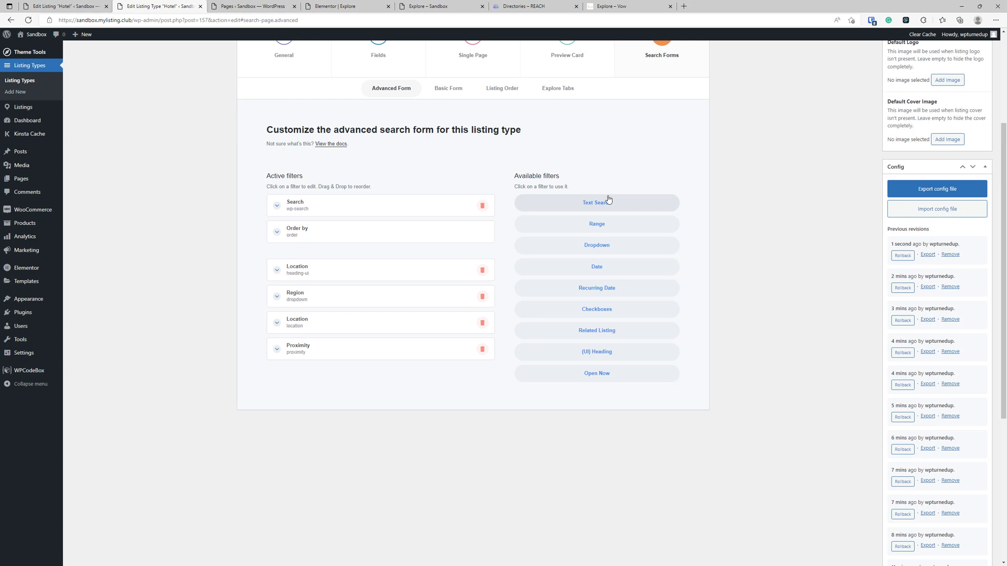
- Add an Open Now filter after Proximity in the active filters and view its options
scroll(608, 314, "up", 2)
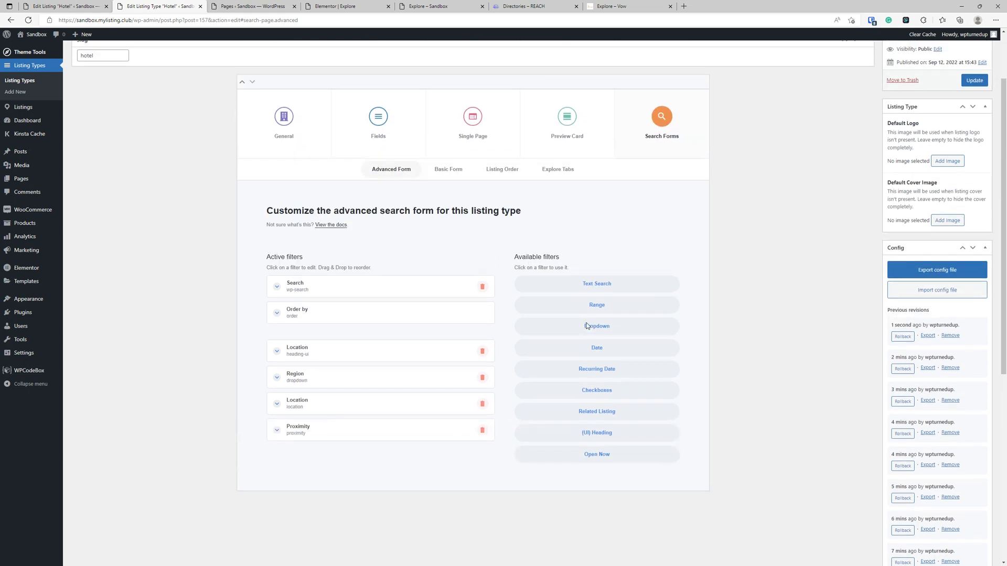
left_click(618, 455)
left_click(331, 459)
left_click(342, 462)
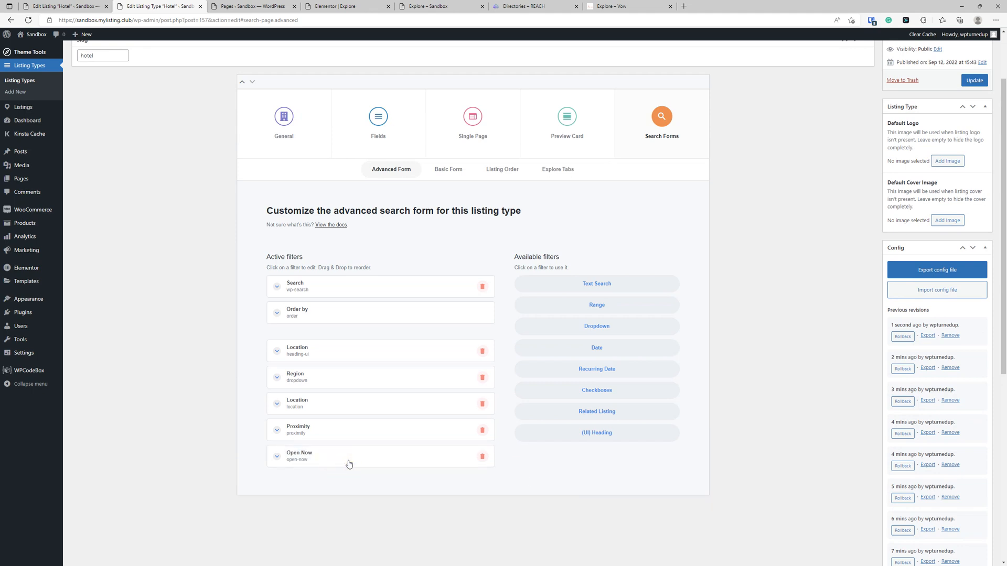
left_click(349, 464)
left_click(350, 463)
- Add the preset Work Hours field to the Hotel listing type's used fields
left_click(387, 149)
scroll(570, 343, "down", 1)
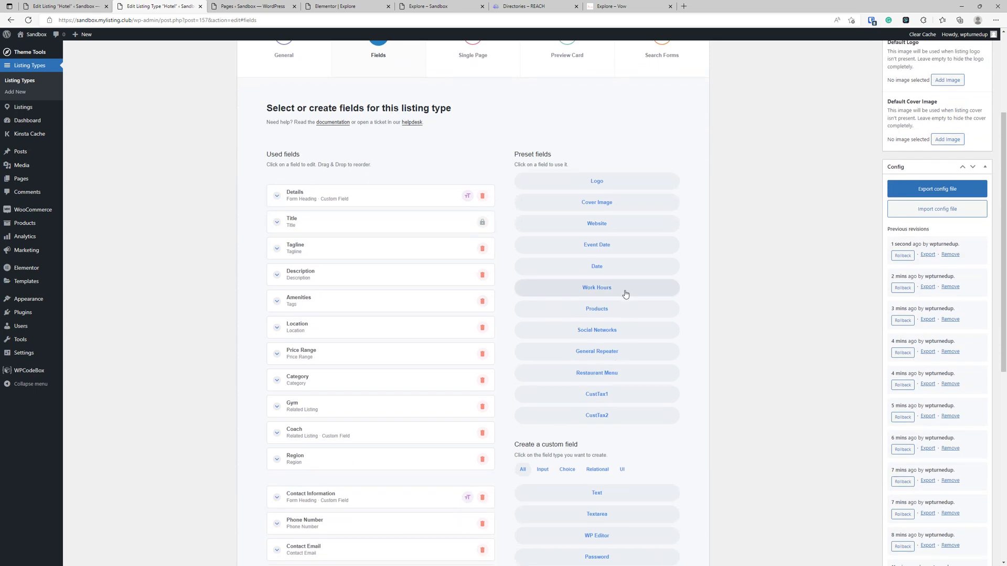
left_click(625, 294)
scroll(454, 320, "down", 1)
scroll(454, 320, "down", 6)
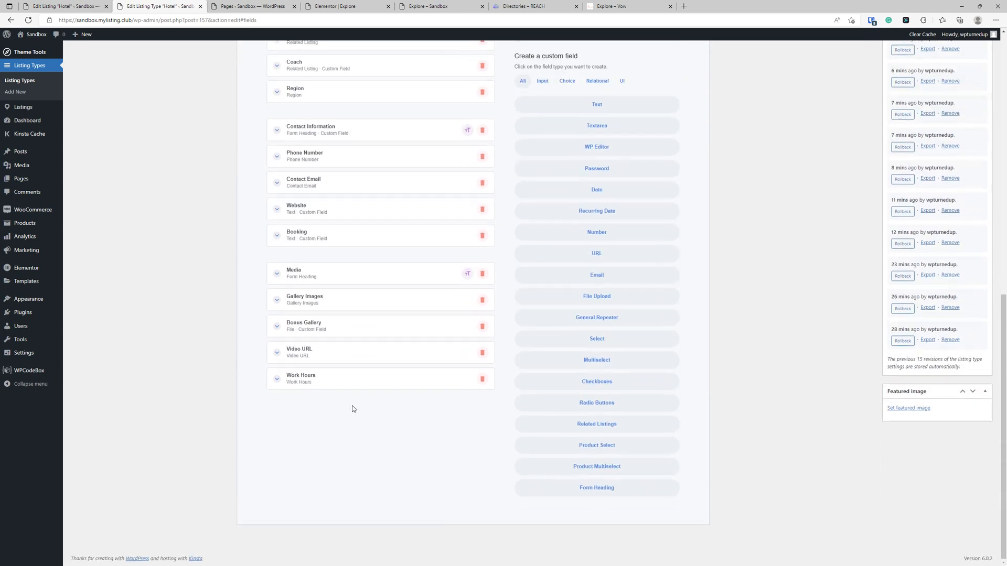
scroll(355, 389, "up", 10)
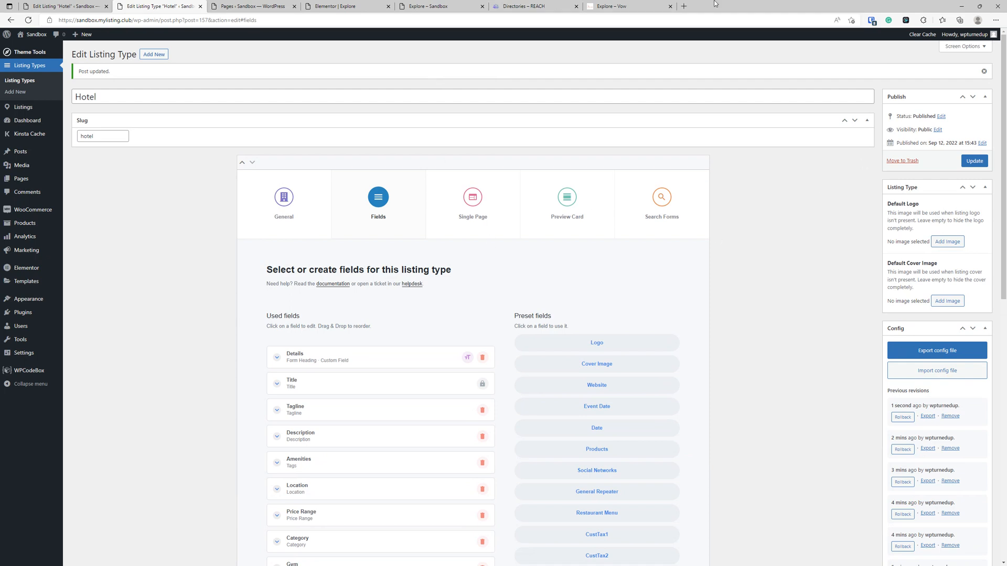
left_click(456, 6)
left_click(369, 6)
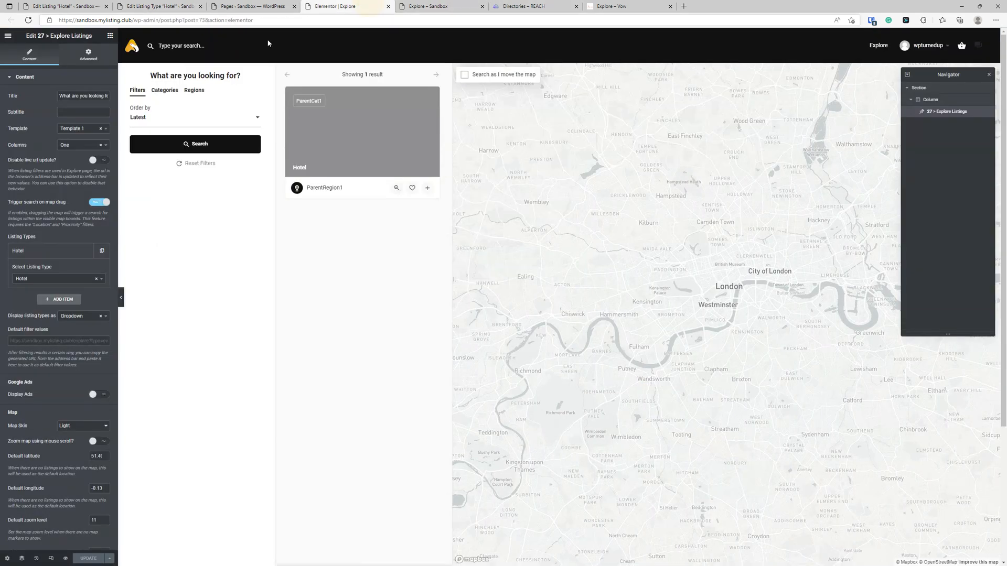
left_click(247, 6)
left_click(173, 6)
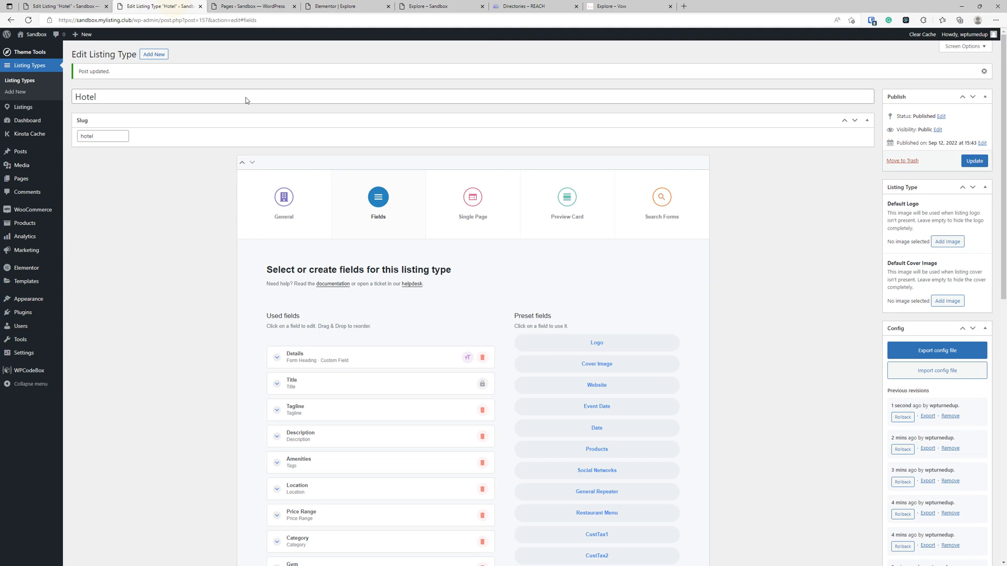
- Review the Hotel listing type's advanced search filters and open its basic search form settings
left_click(652, 205)
scroll(336, 341, "down", 5)
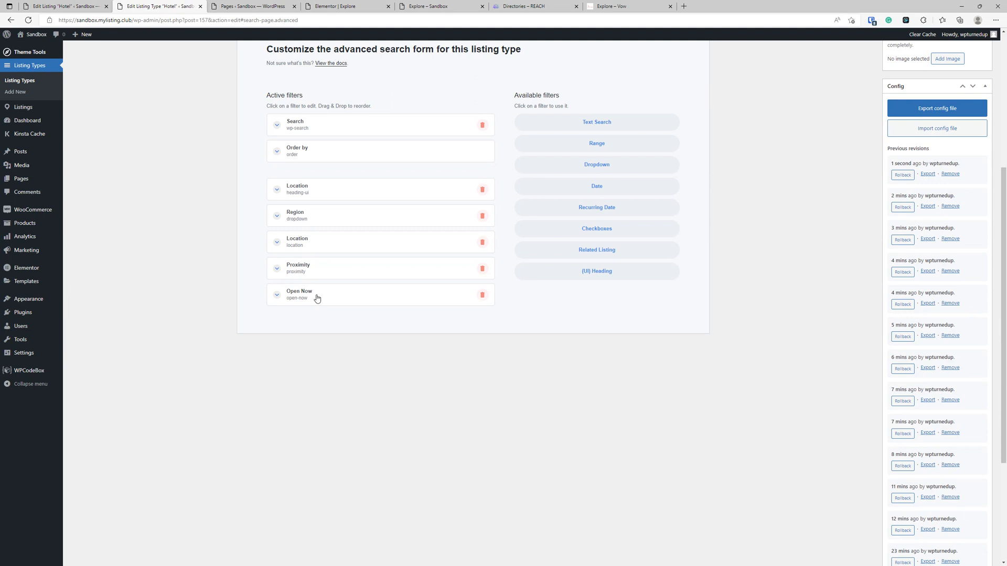
scroll(317, 298, "up", 3)
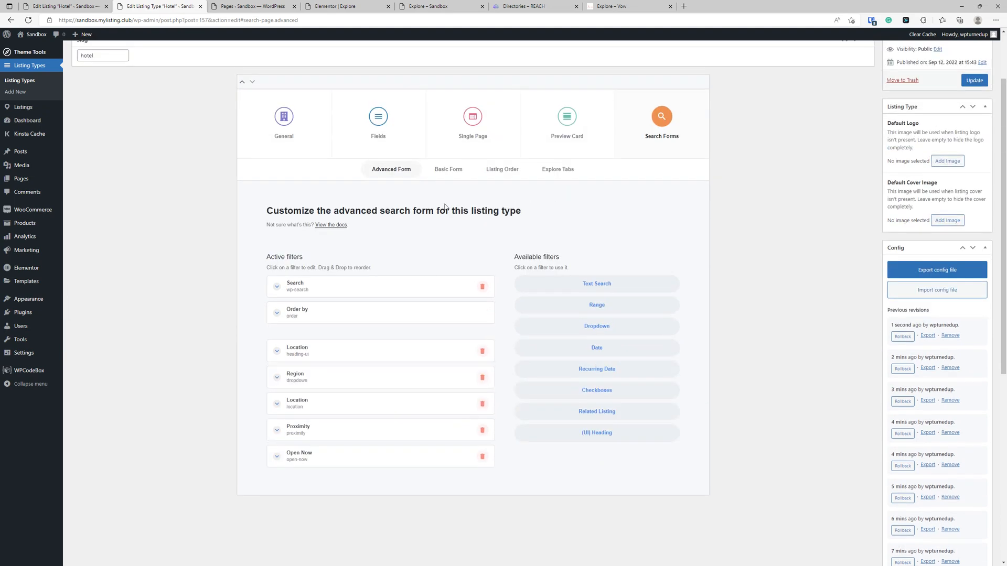
left_click(447, 173)
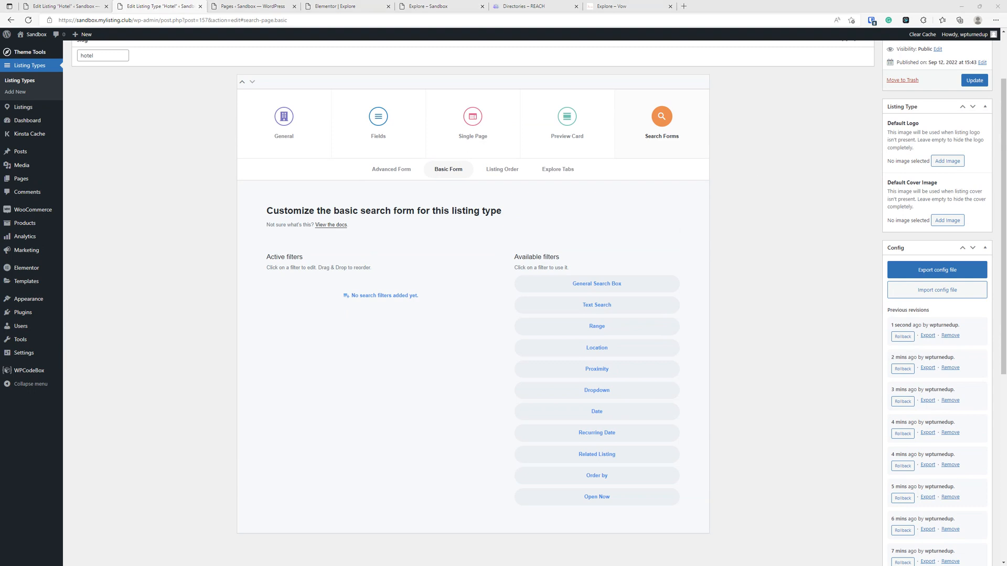
left_click_drag(1006, 167, 1006, 303)
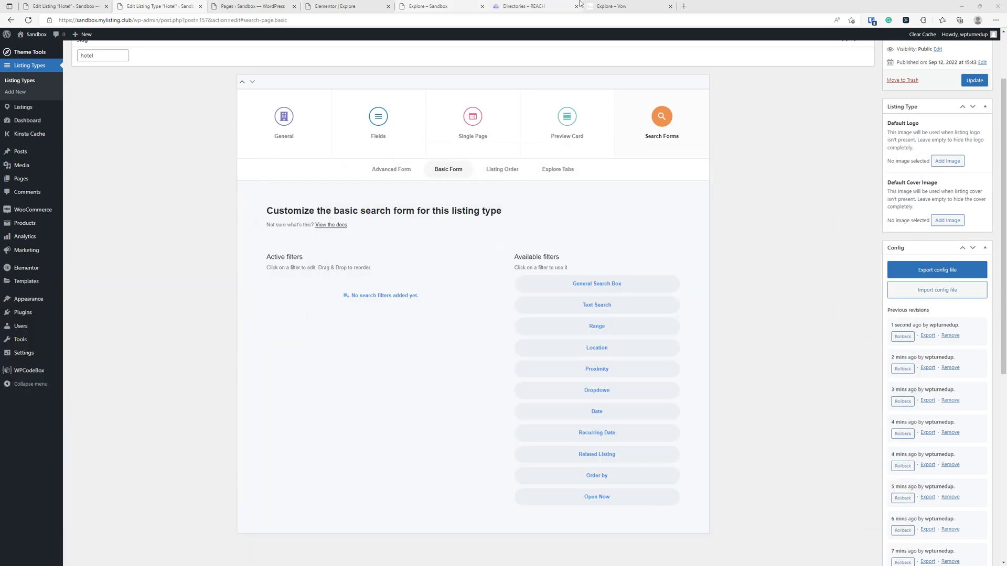
- Go to the Vow demo site's home page and view the city and venue type dropdowns in its hero search form
left_click(608, 8)
left_click(496, 64)
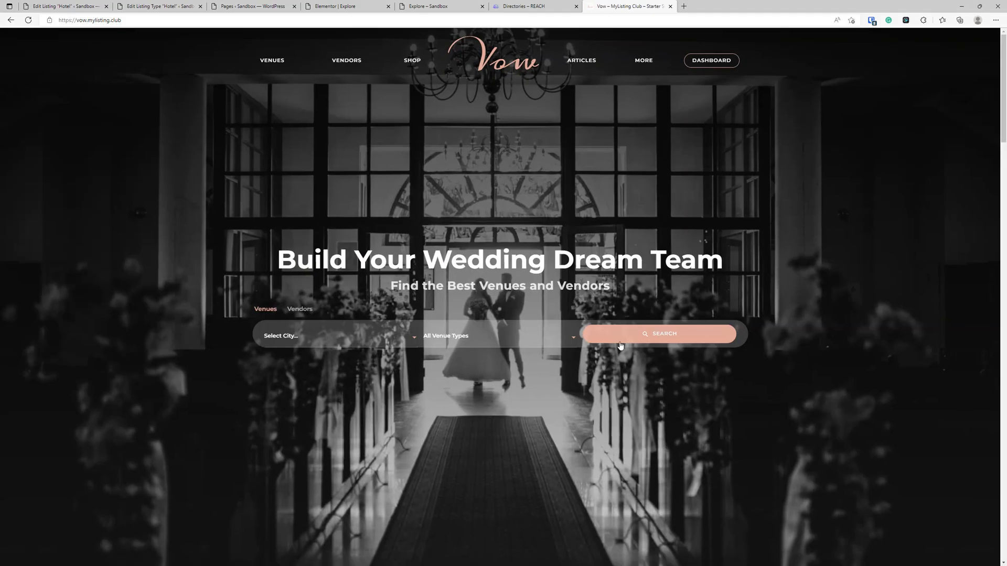
left_click(144, 7)
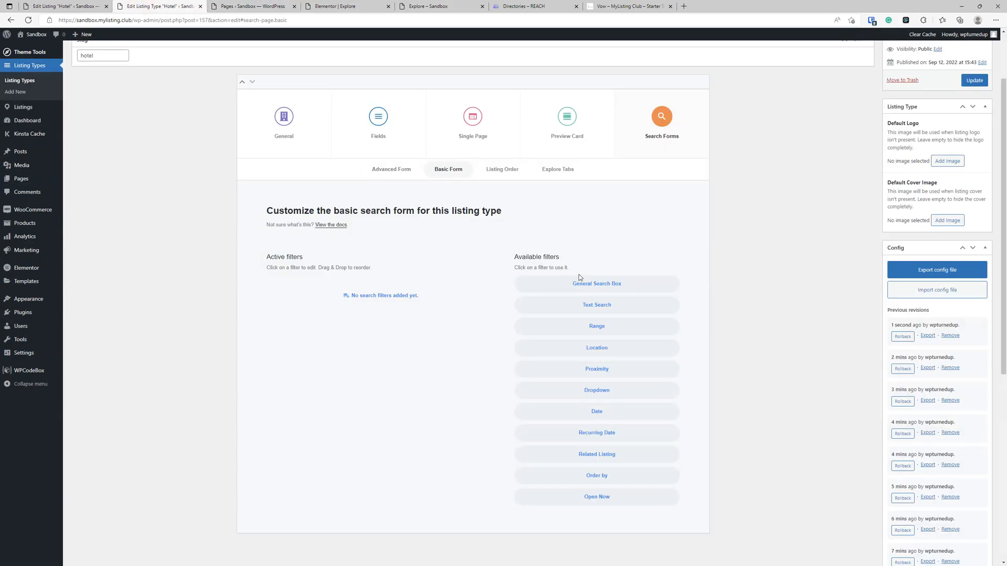
left_click(629, 7)
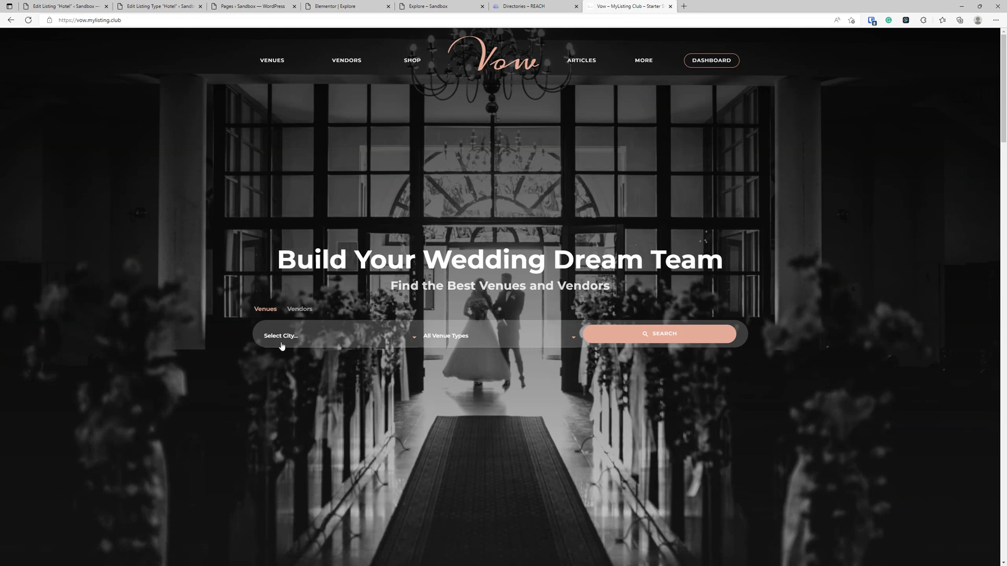
left_click(287, 342)
left_click(235, 368)
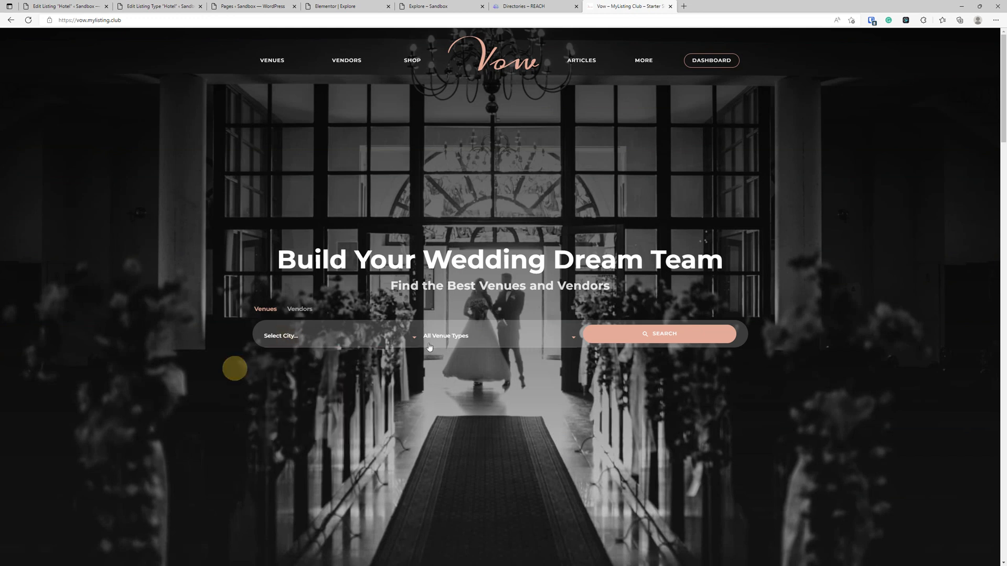
left_click(457, 335)
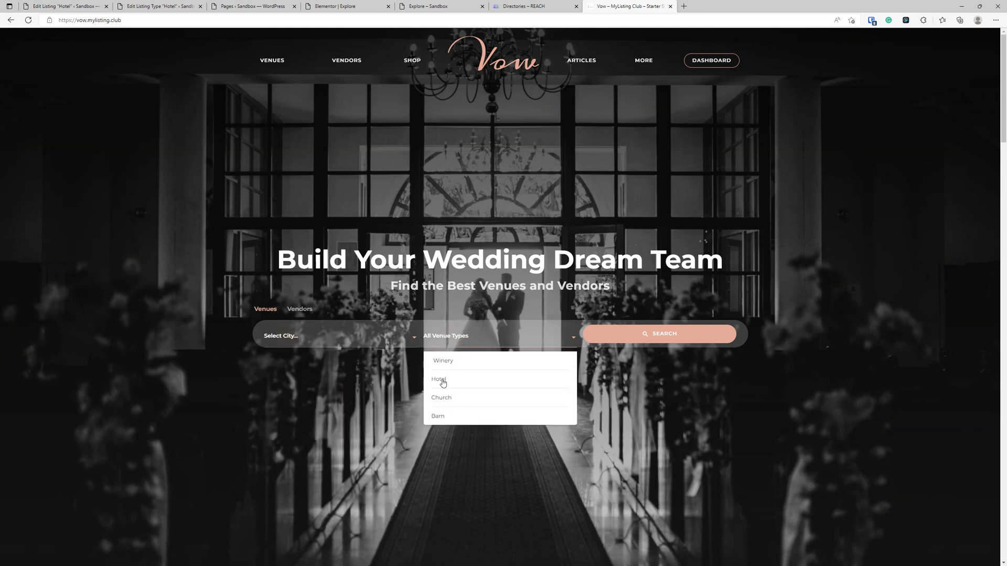
- Add a Dropdown filter to the Hotel type's basic search form, using the Region field and the label Region
left_click(152, 6)
left_click(625, 396)
left_click(340, 295)
left_click(345, 358)
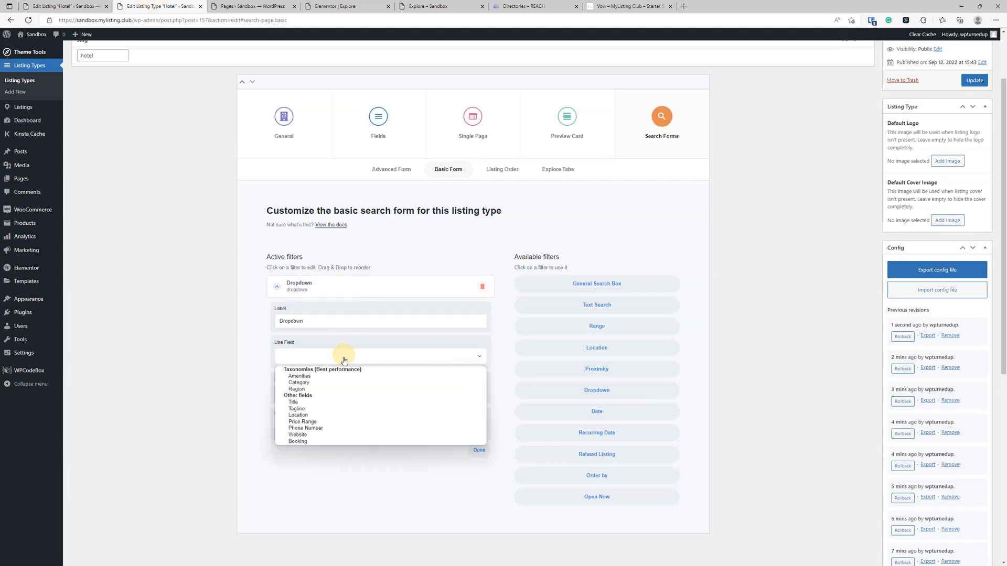
left_click(338, 389)
double_click(331, 321)
type("Region")
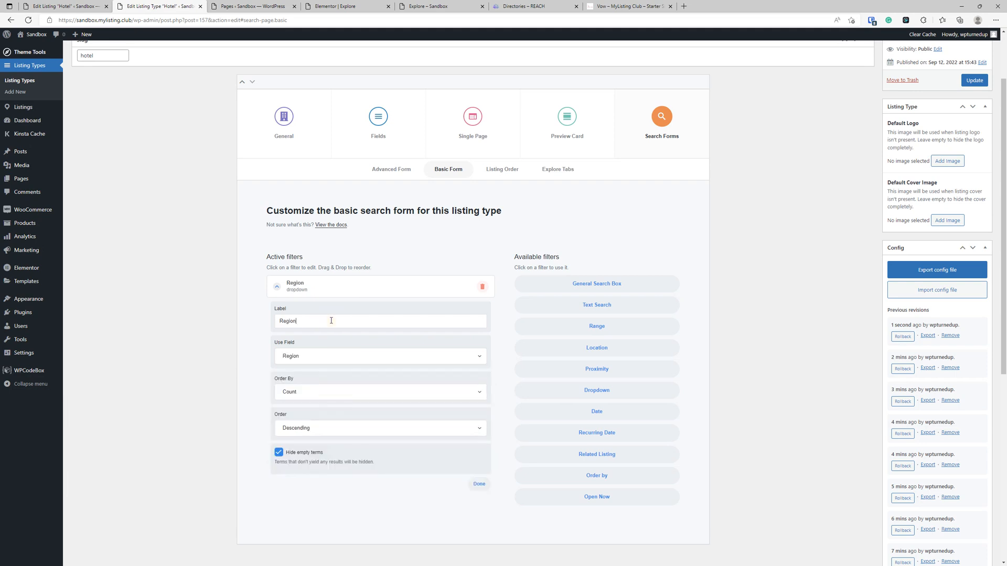
left_click(346, 289)
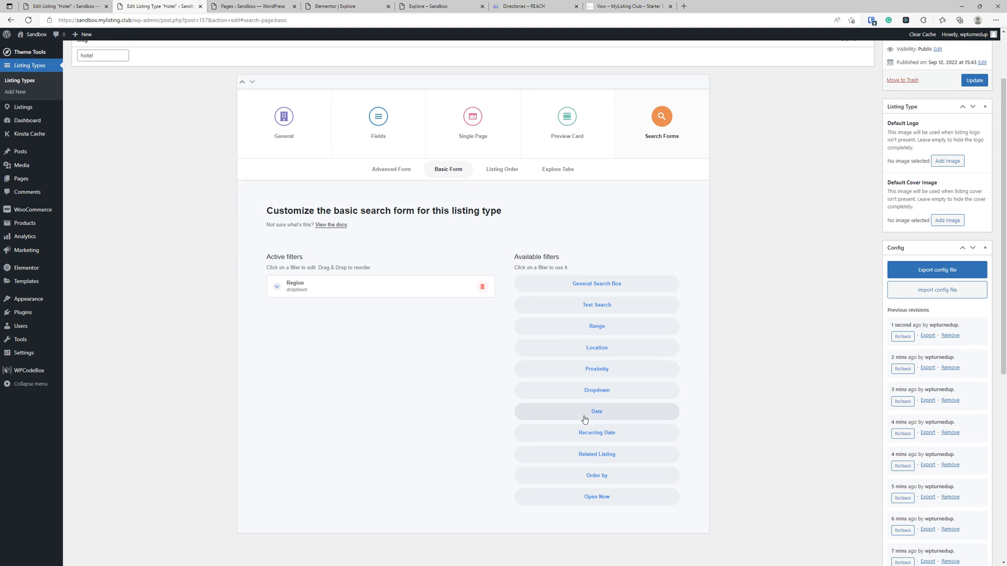
- Add a second Dropdown filter to the basic search form, using the Category field and the label Category
left_click(598, 393)
left_click(367, 314)
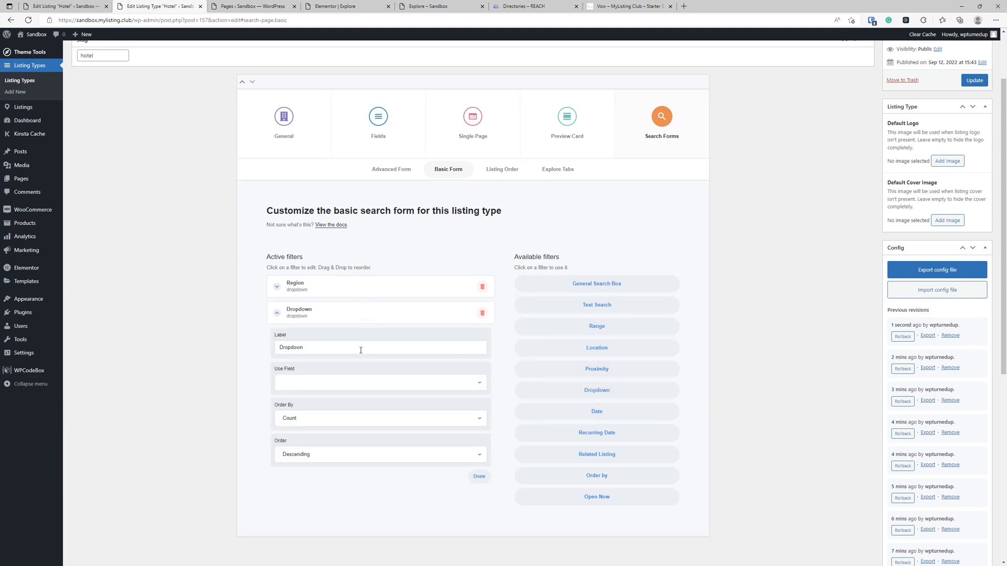
left_click(359, 381)
left_click(299, 409)
left_click_drag(310, 348, 187, 339)
type("Category")
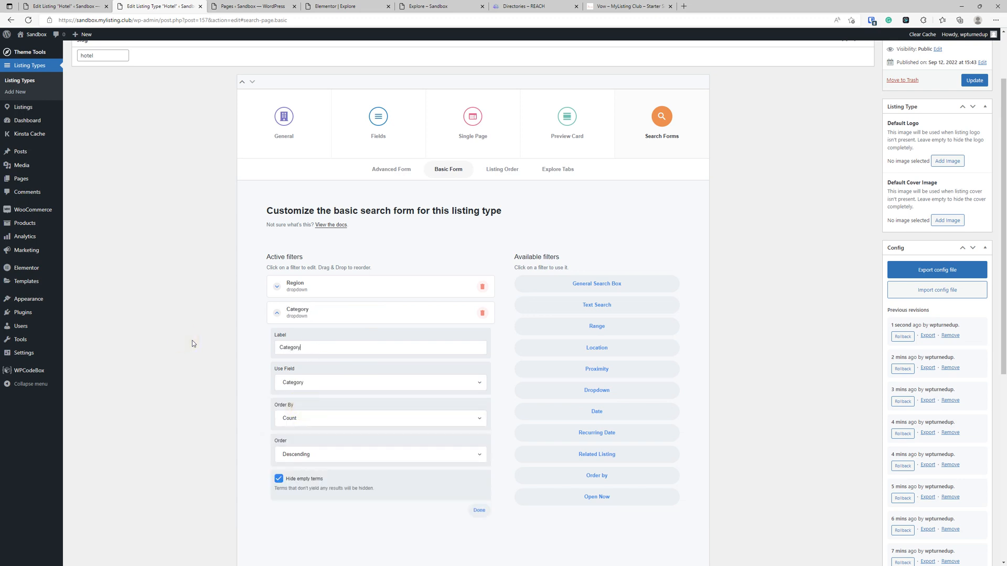
left_click(294, 314)
- Check the Vendors search on the Vow demo home page, including its city and vendor type dropdowns
left_click(626, 6)
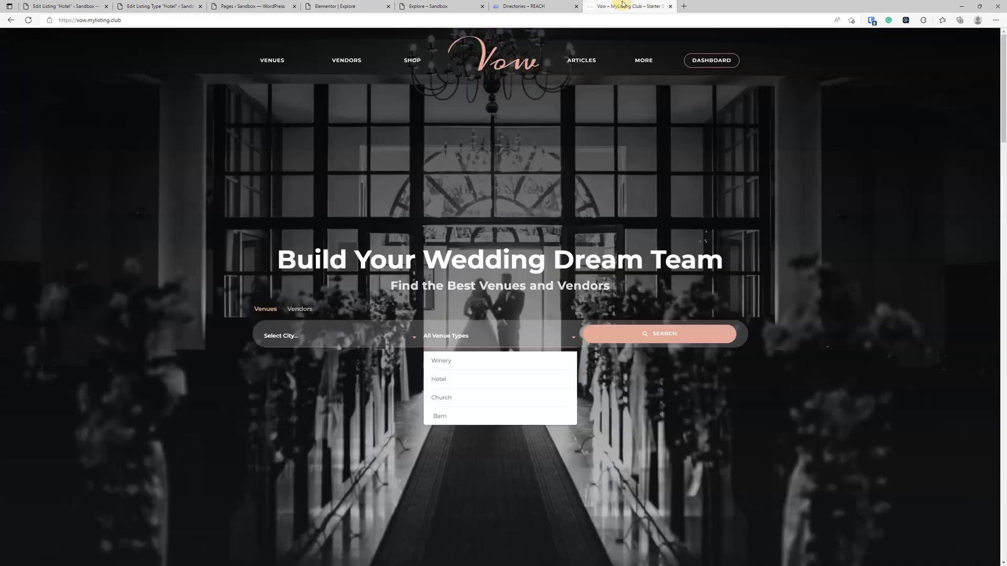
left_click(658, 451)
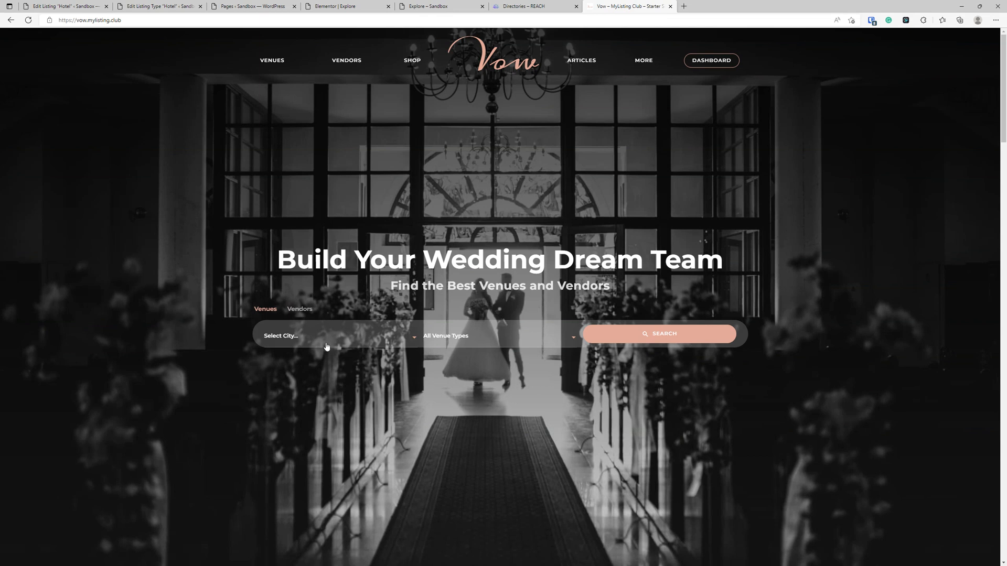
left_click(298, 311)
left_click(336, 337)
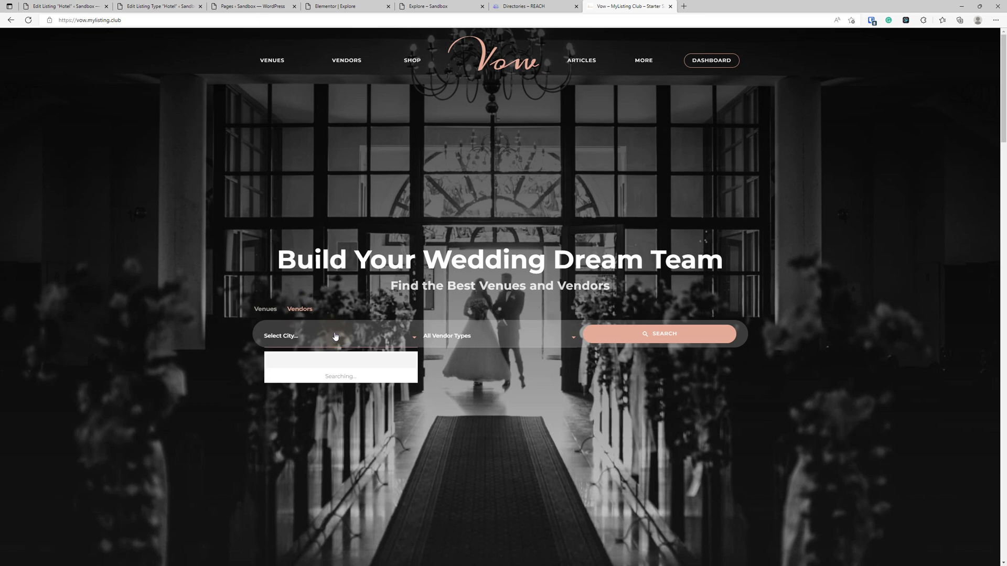
left_click(454, 337)
left_click(453, 338)
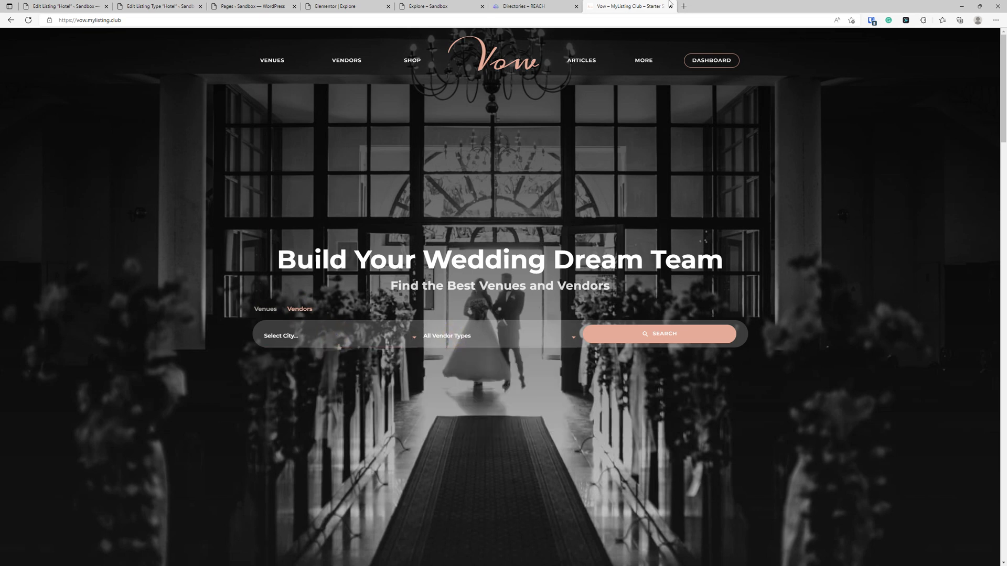
- Return to the Hotel listing type and review its basic form filters, listing order options and Explore tabs
left_click(152, 6)
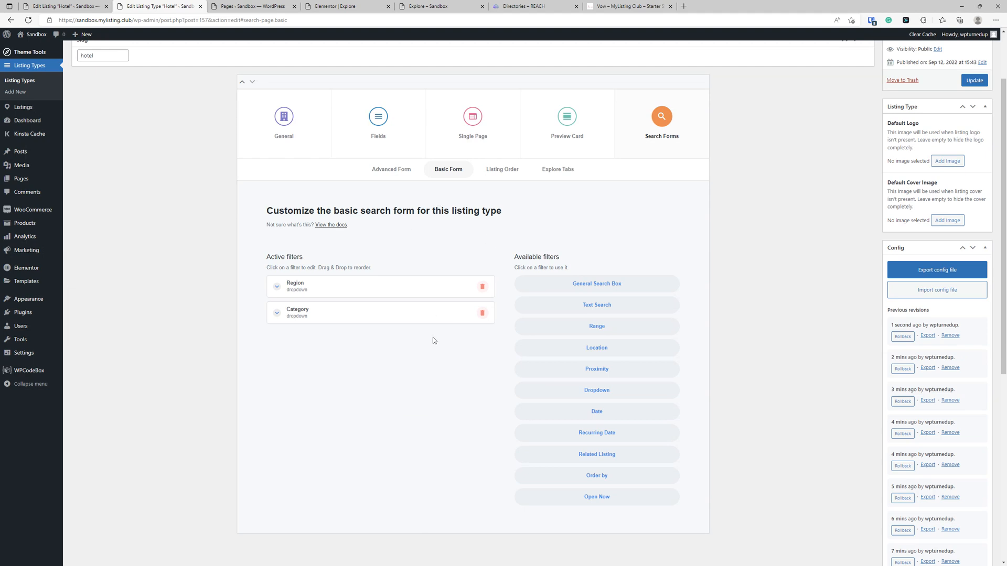
scroll(433, 339, "down", 2)
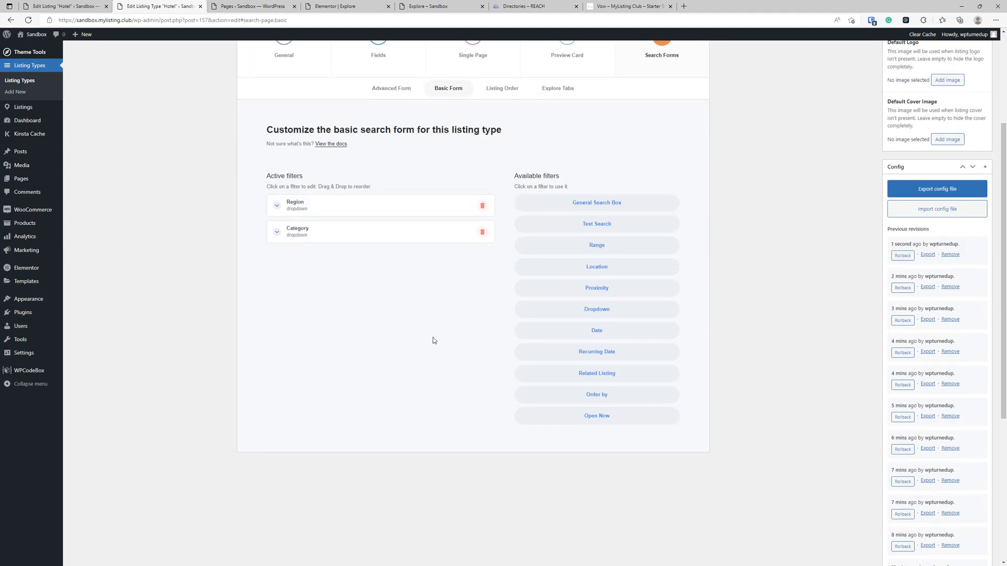
scroll(422, 347, "up", 4)
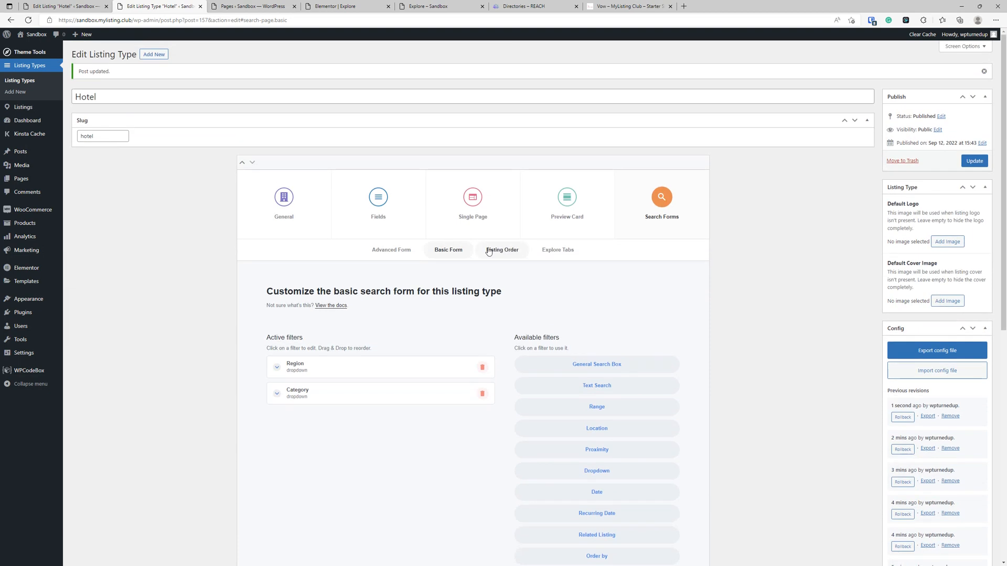
left_click(478, 251)
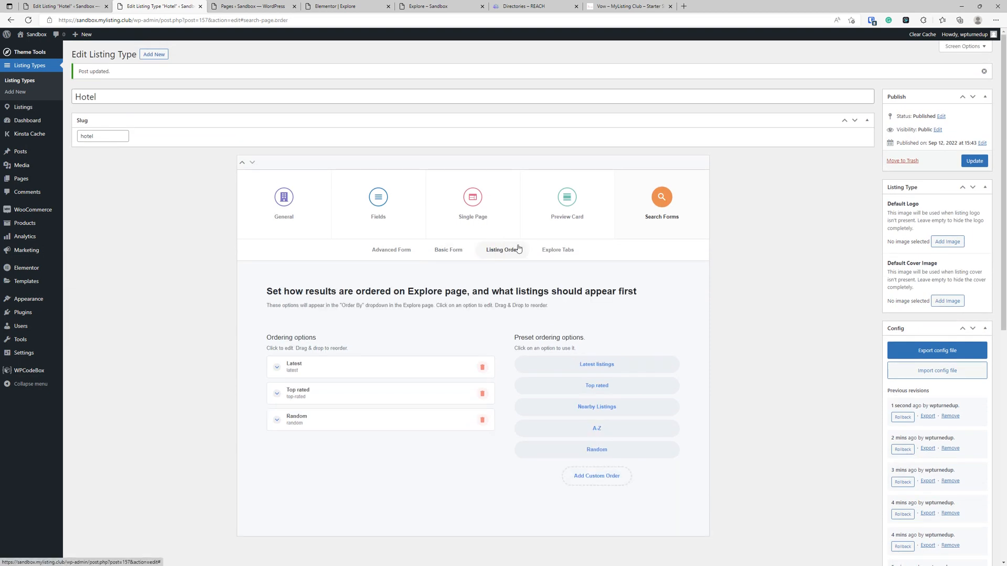
left_click(557, 251)
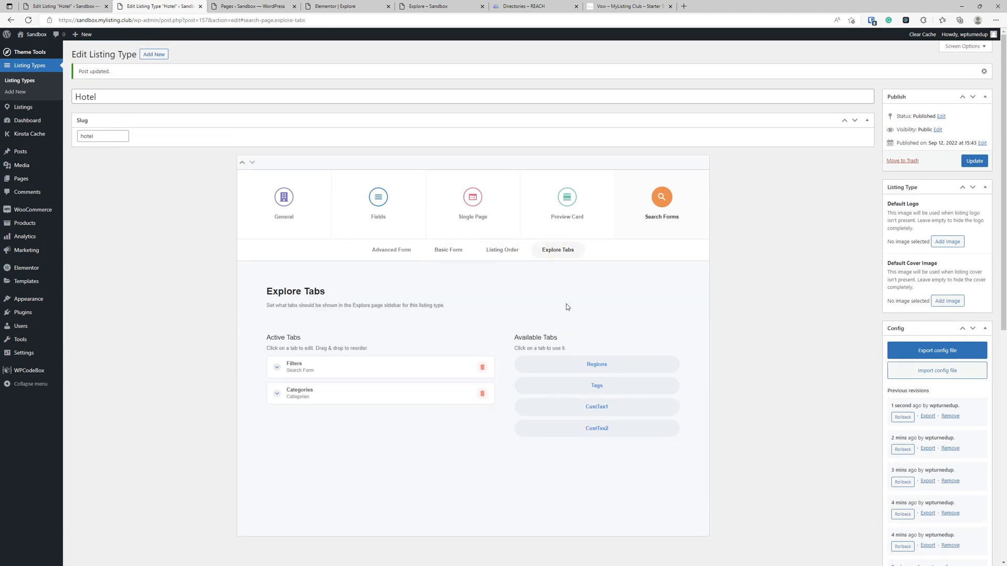
scroll(536, 320, "down", 2)
scroll(506, 316, "up", 2)
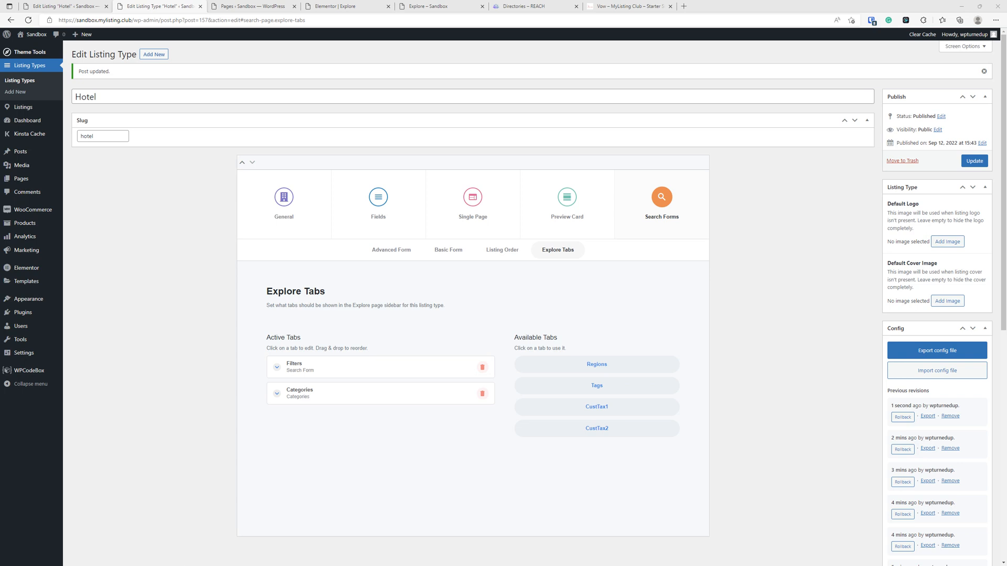
- Open the paid listing packages in the Hotel listing type's general settings
left_click(278, 202)
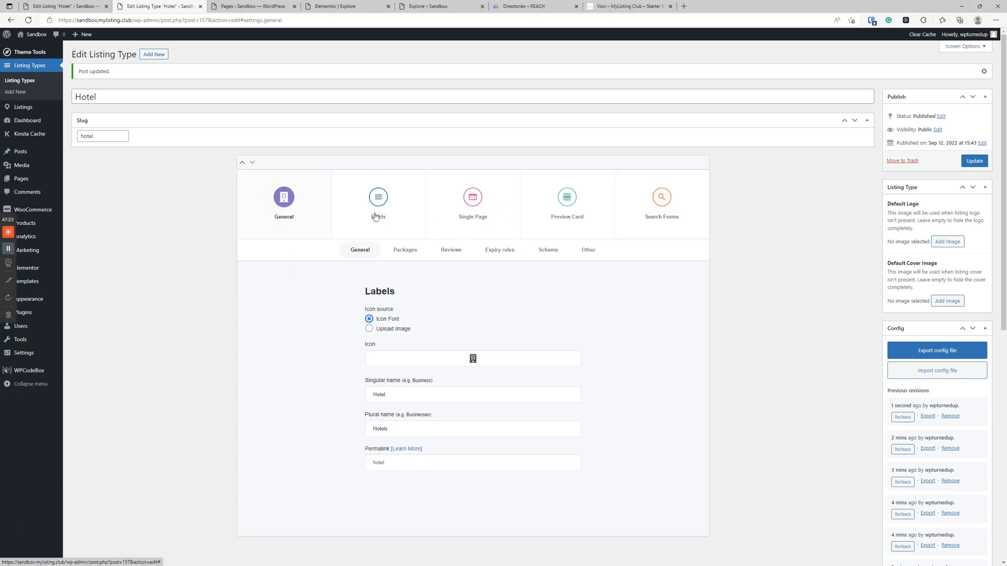
left_click(396, 252)
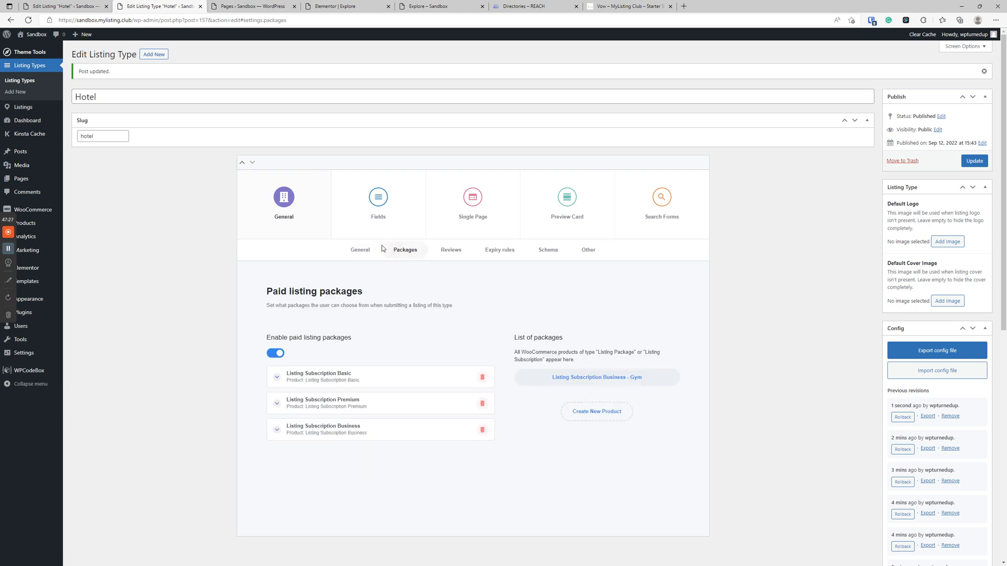